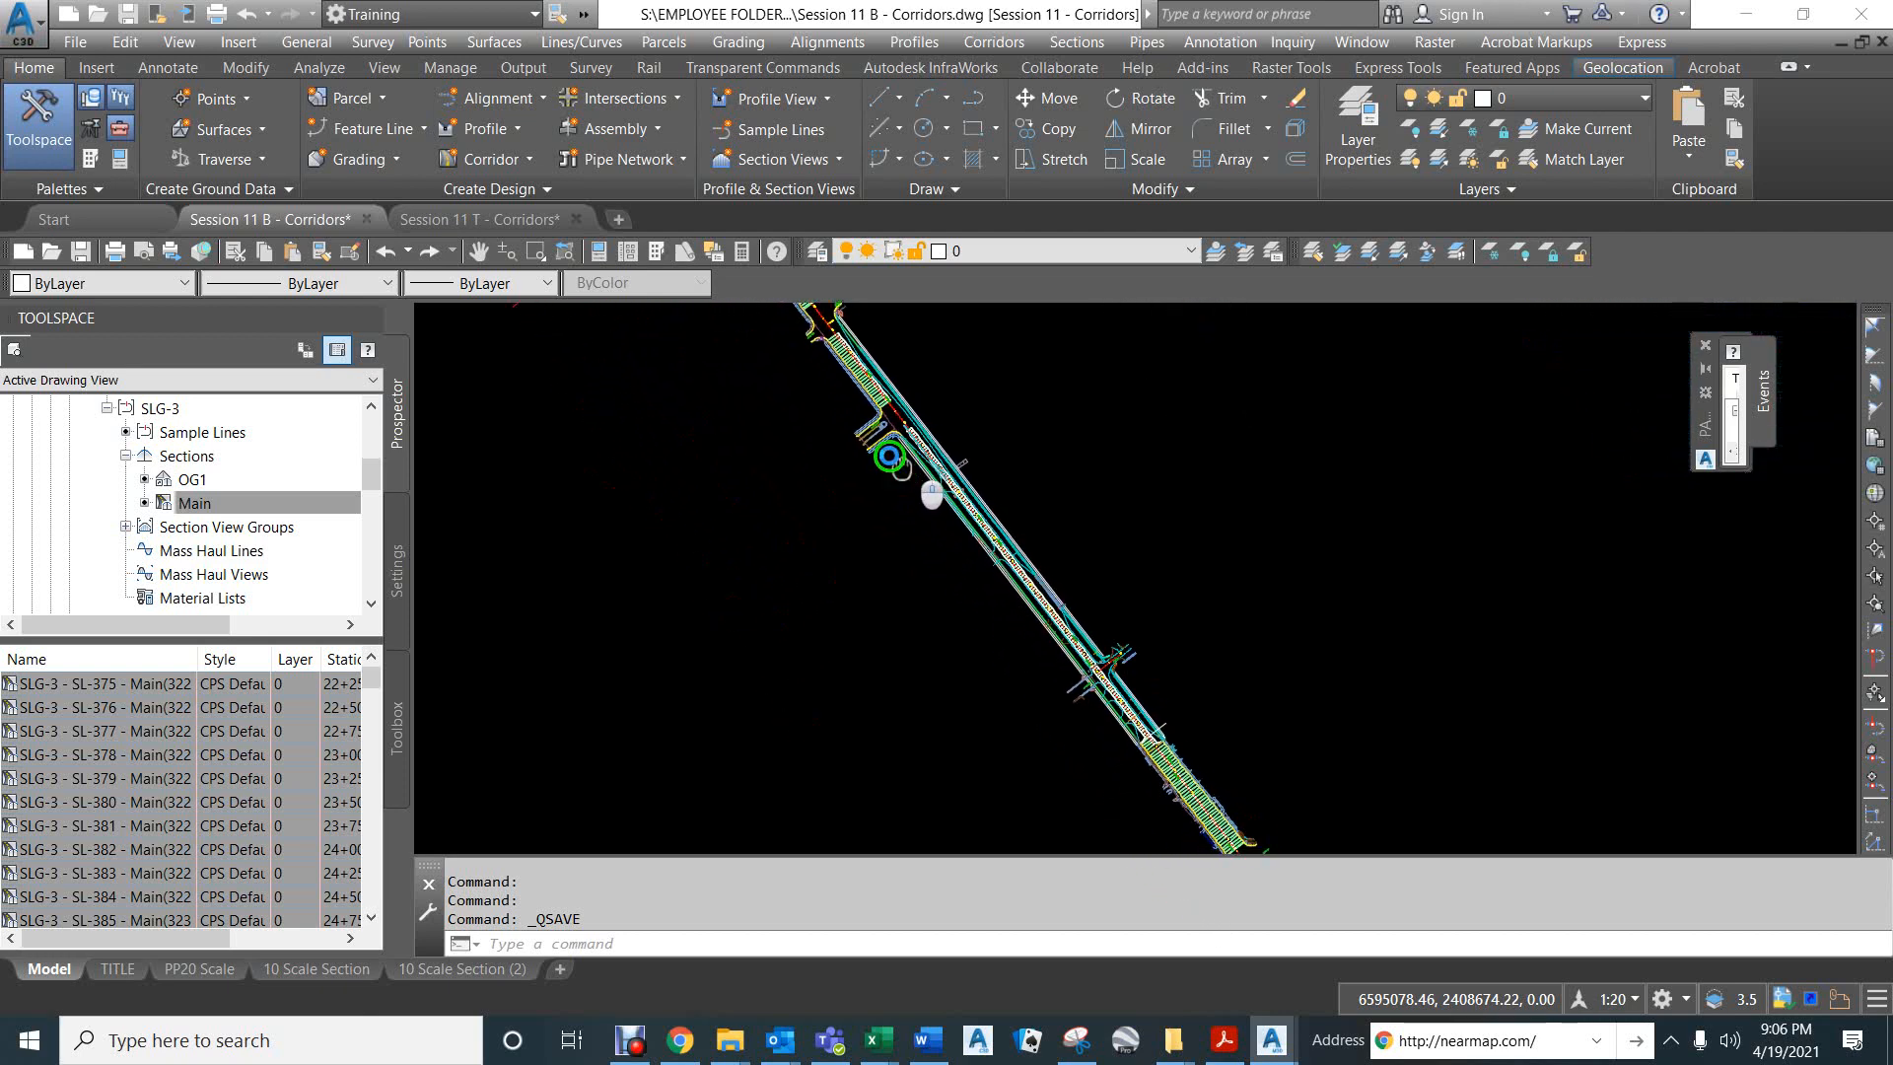
- Examine the green r-lip polyline along the southwest side of the road, from the curb return near station 31+00 to its southern end
scroll(872, 413, up, 5)
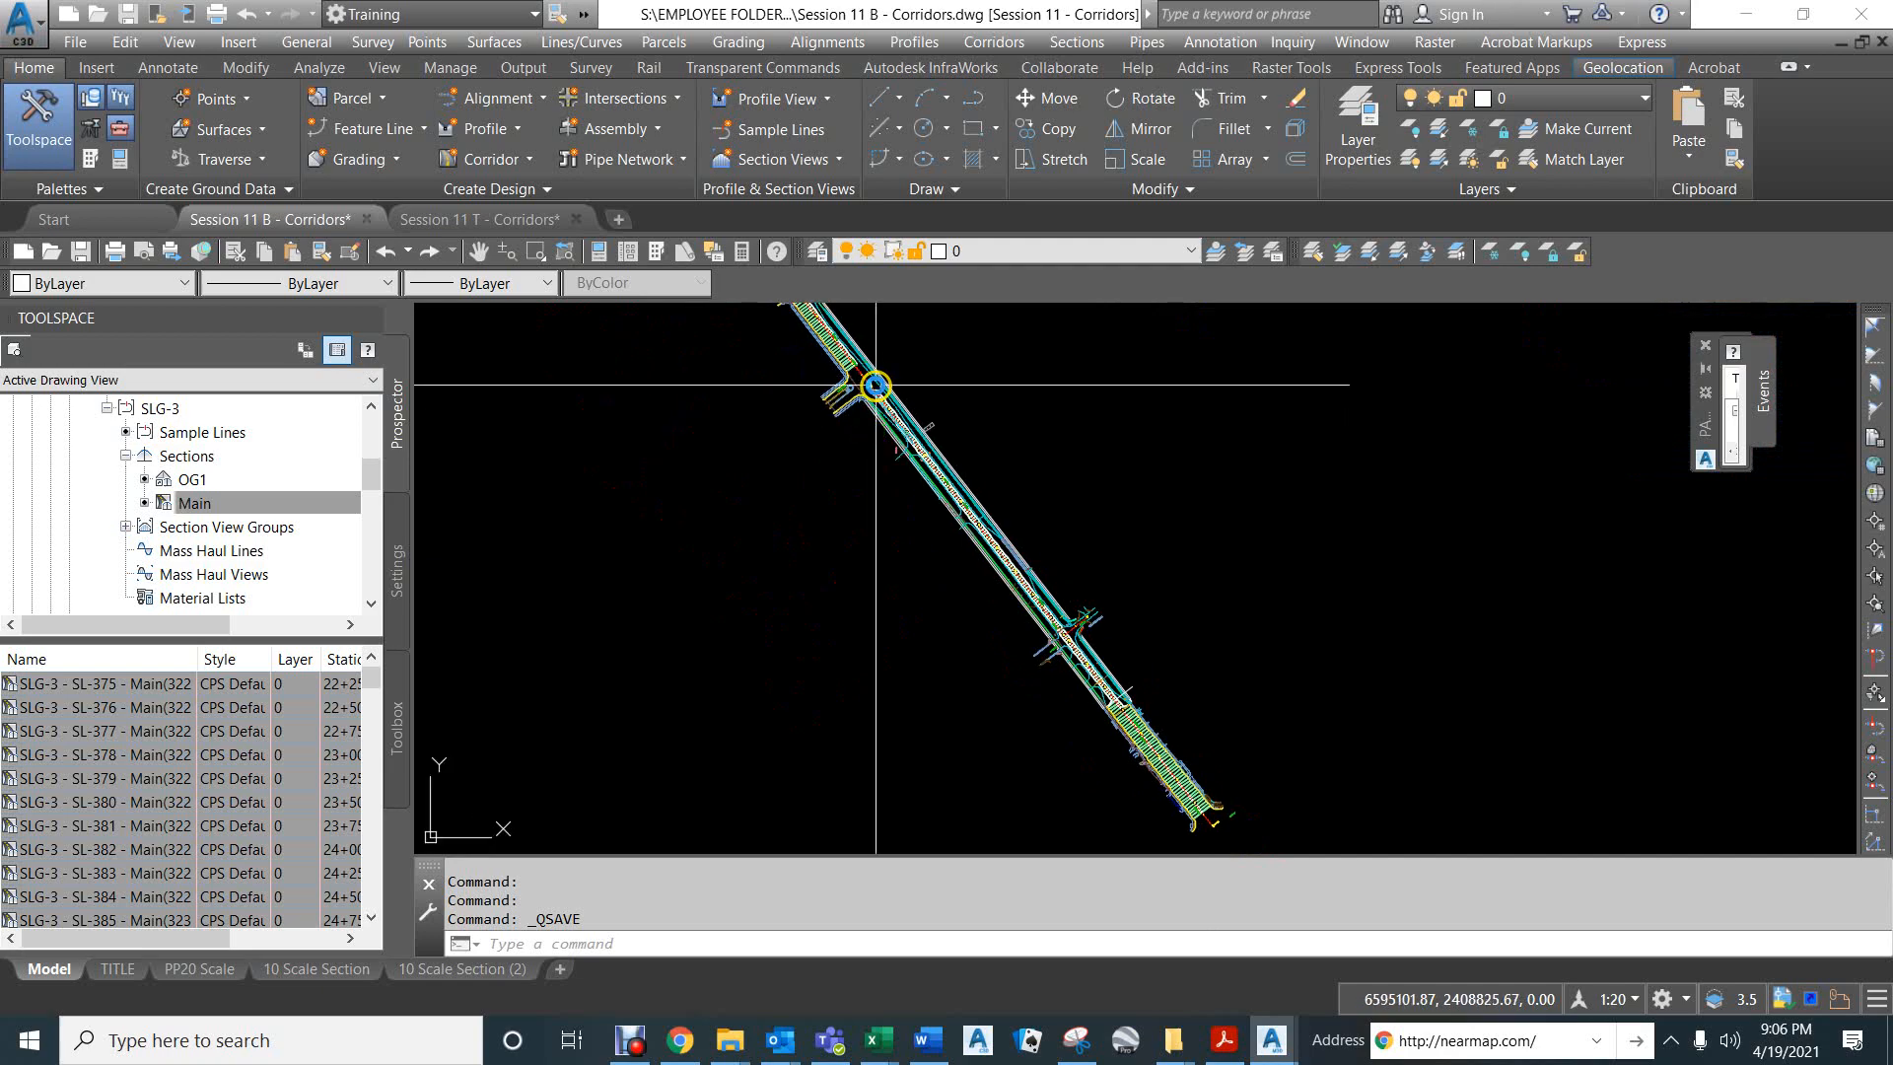
scroll(823, 475, up, 3)
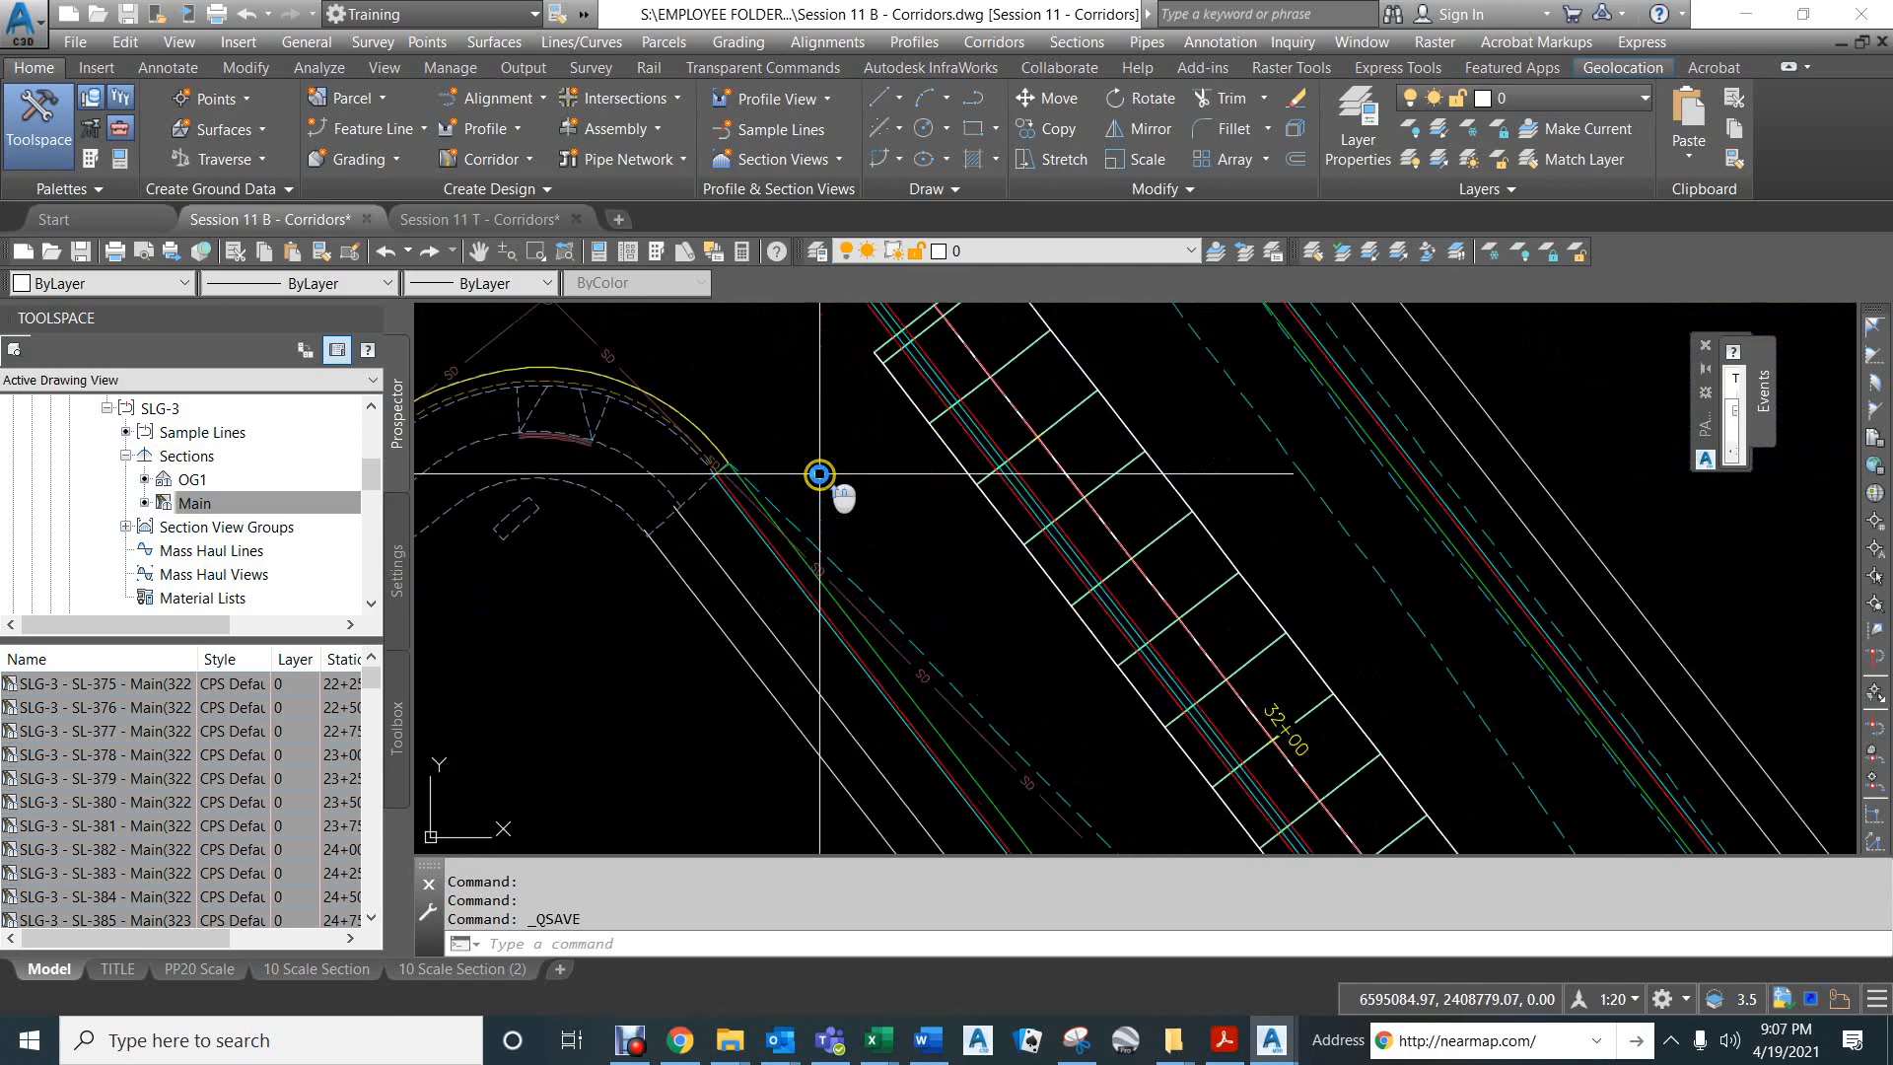
click(833, 599)
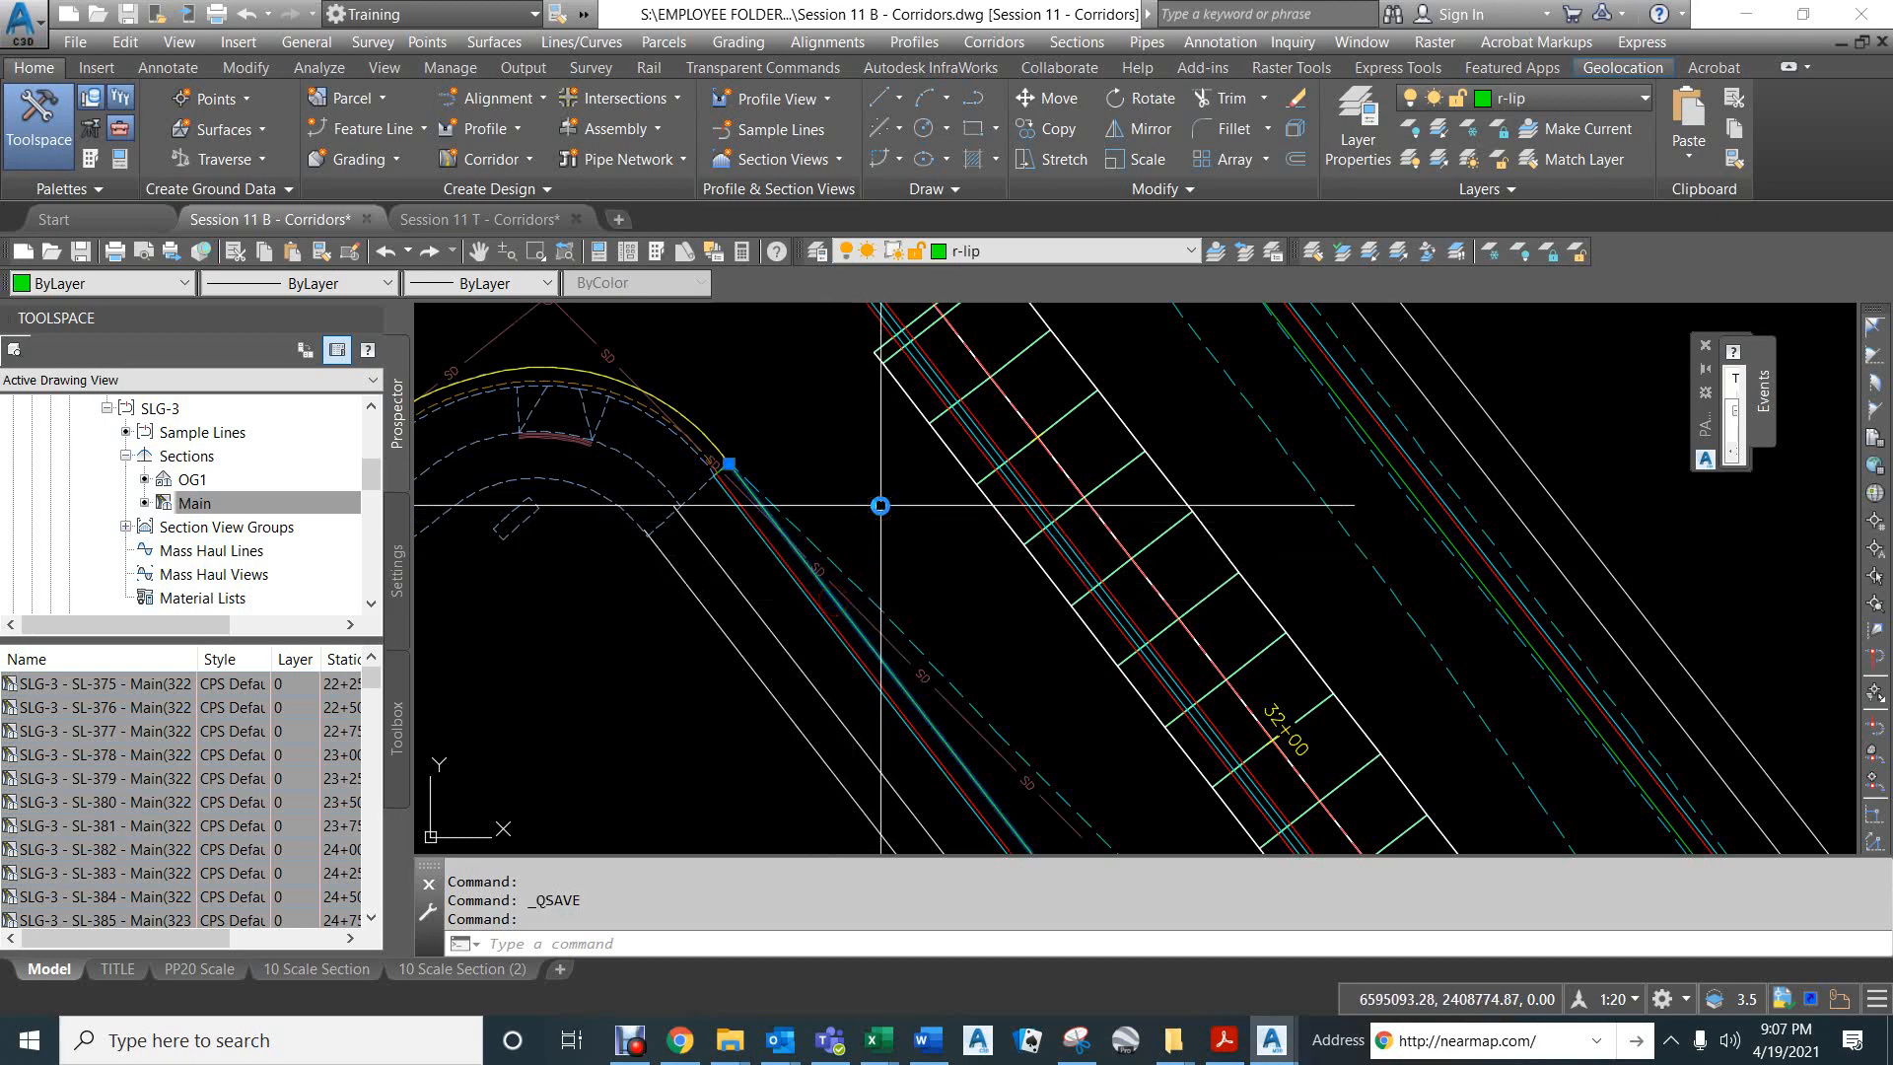
mouse_move(880, 506)
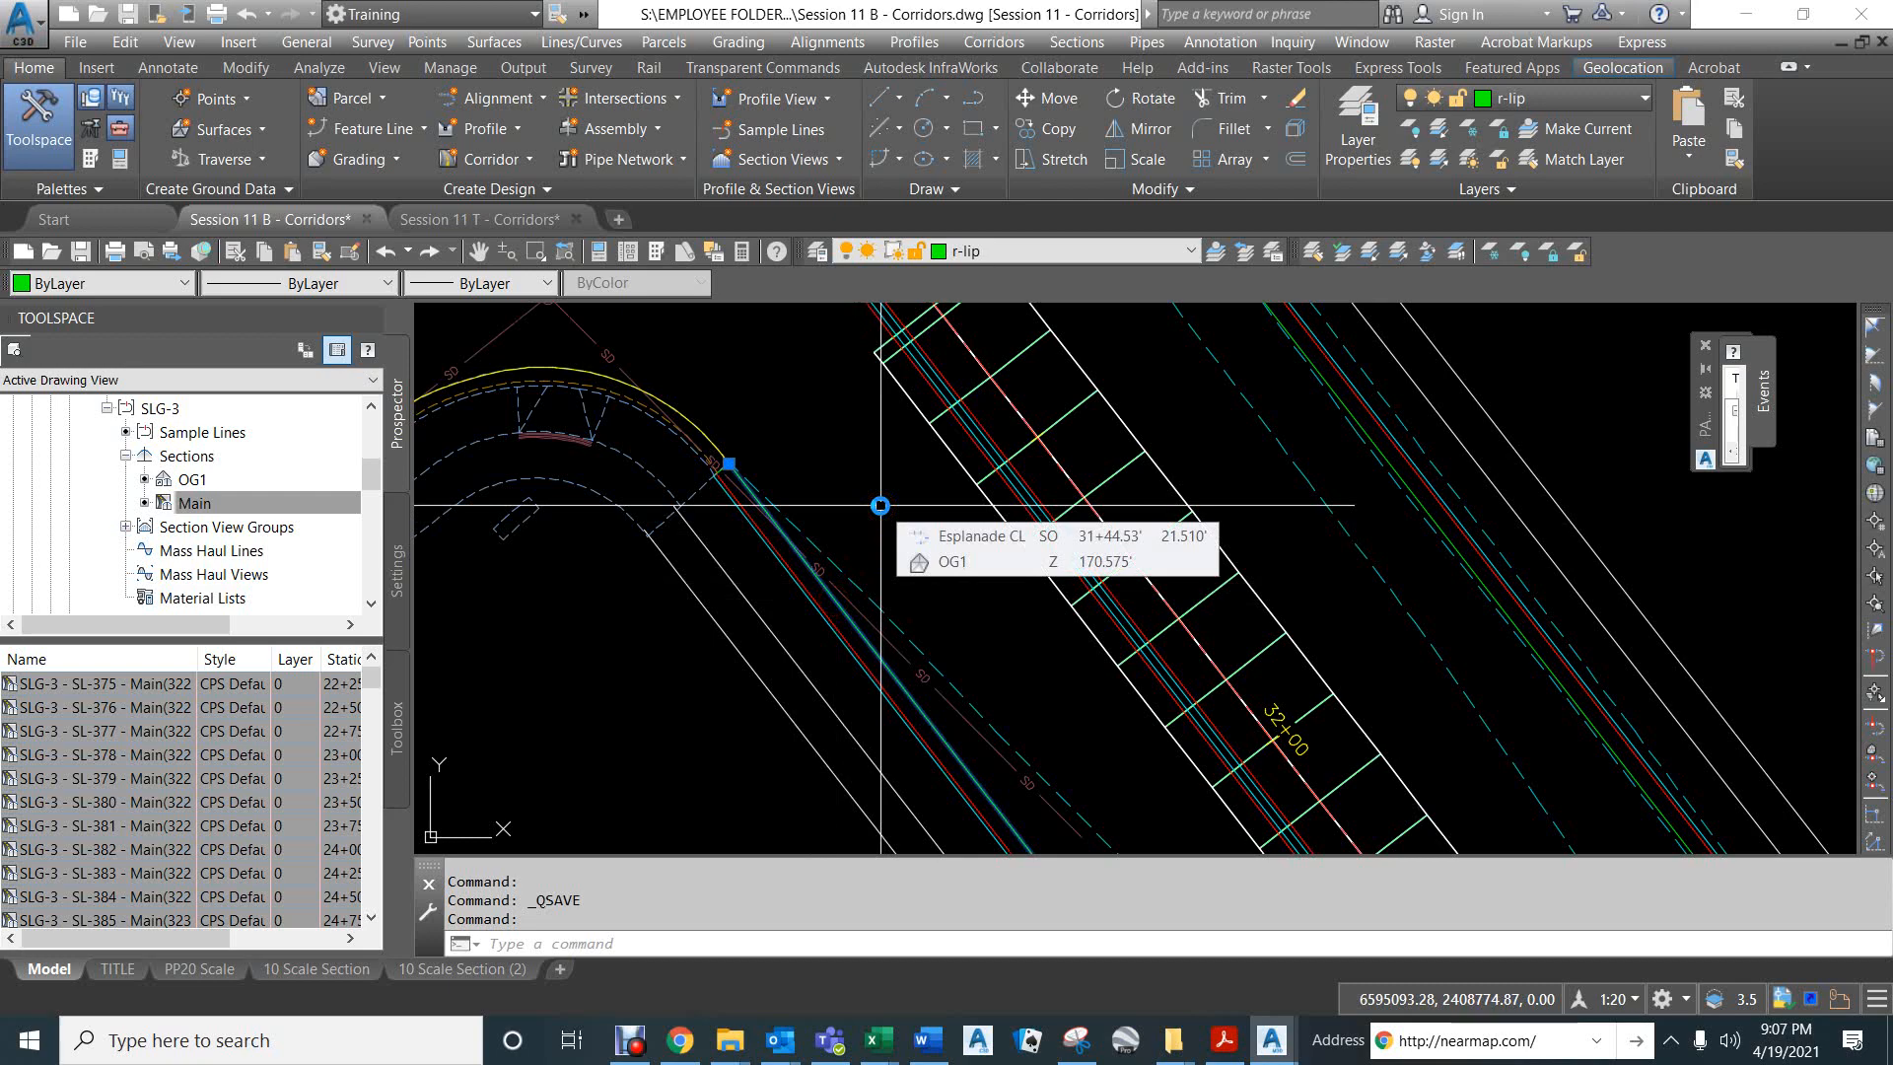
scroll(880, 506, down, 5)
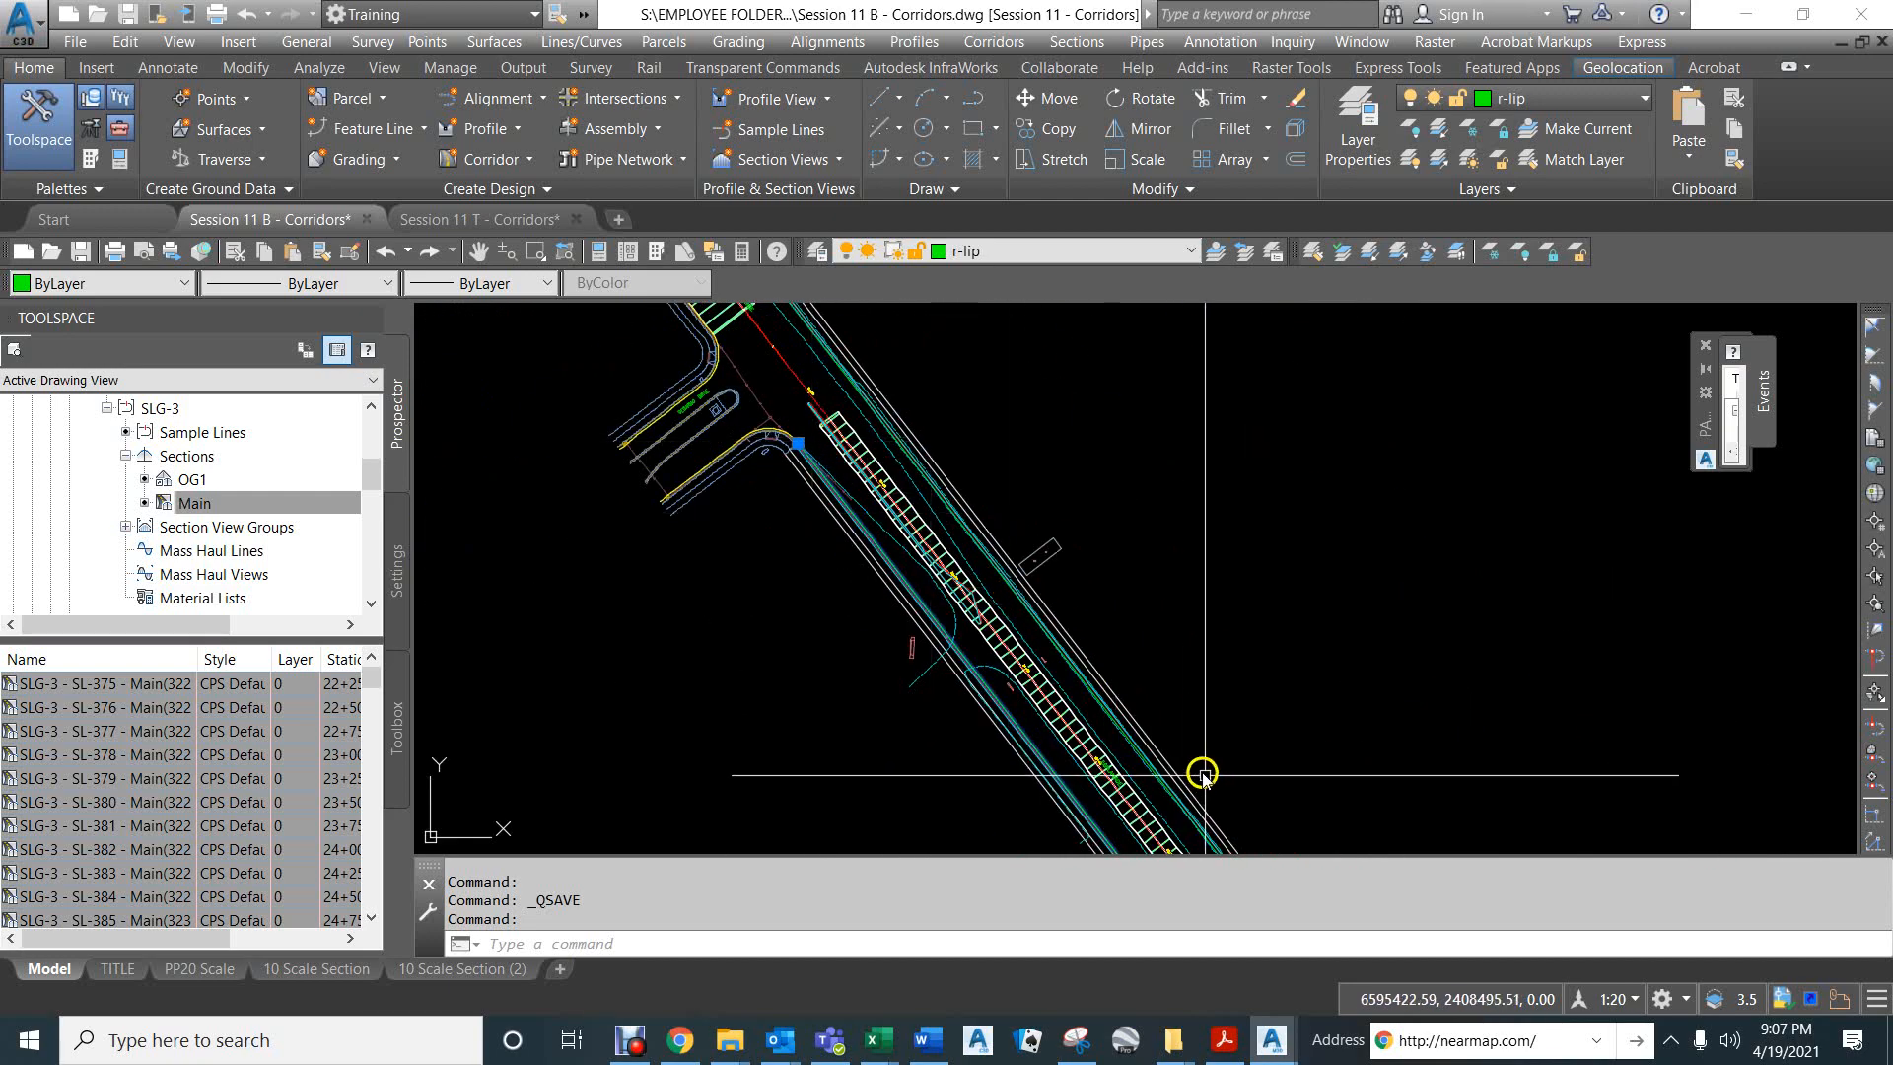
scroll(1204, 773, down, 6)
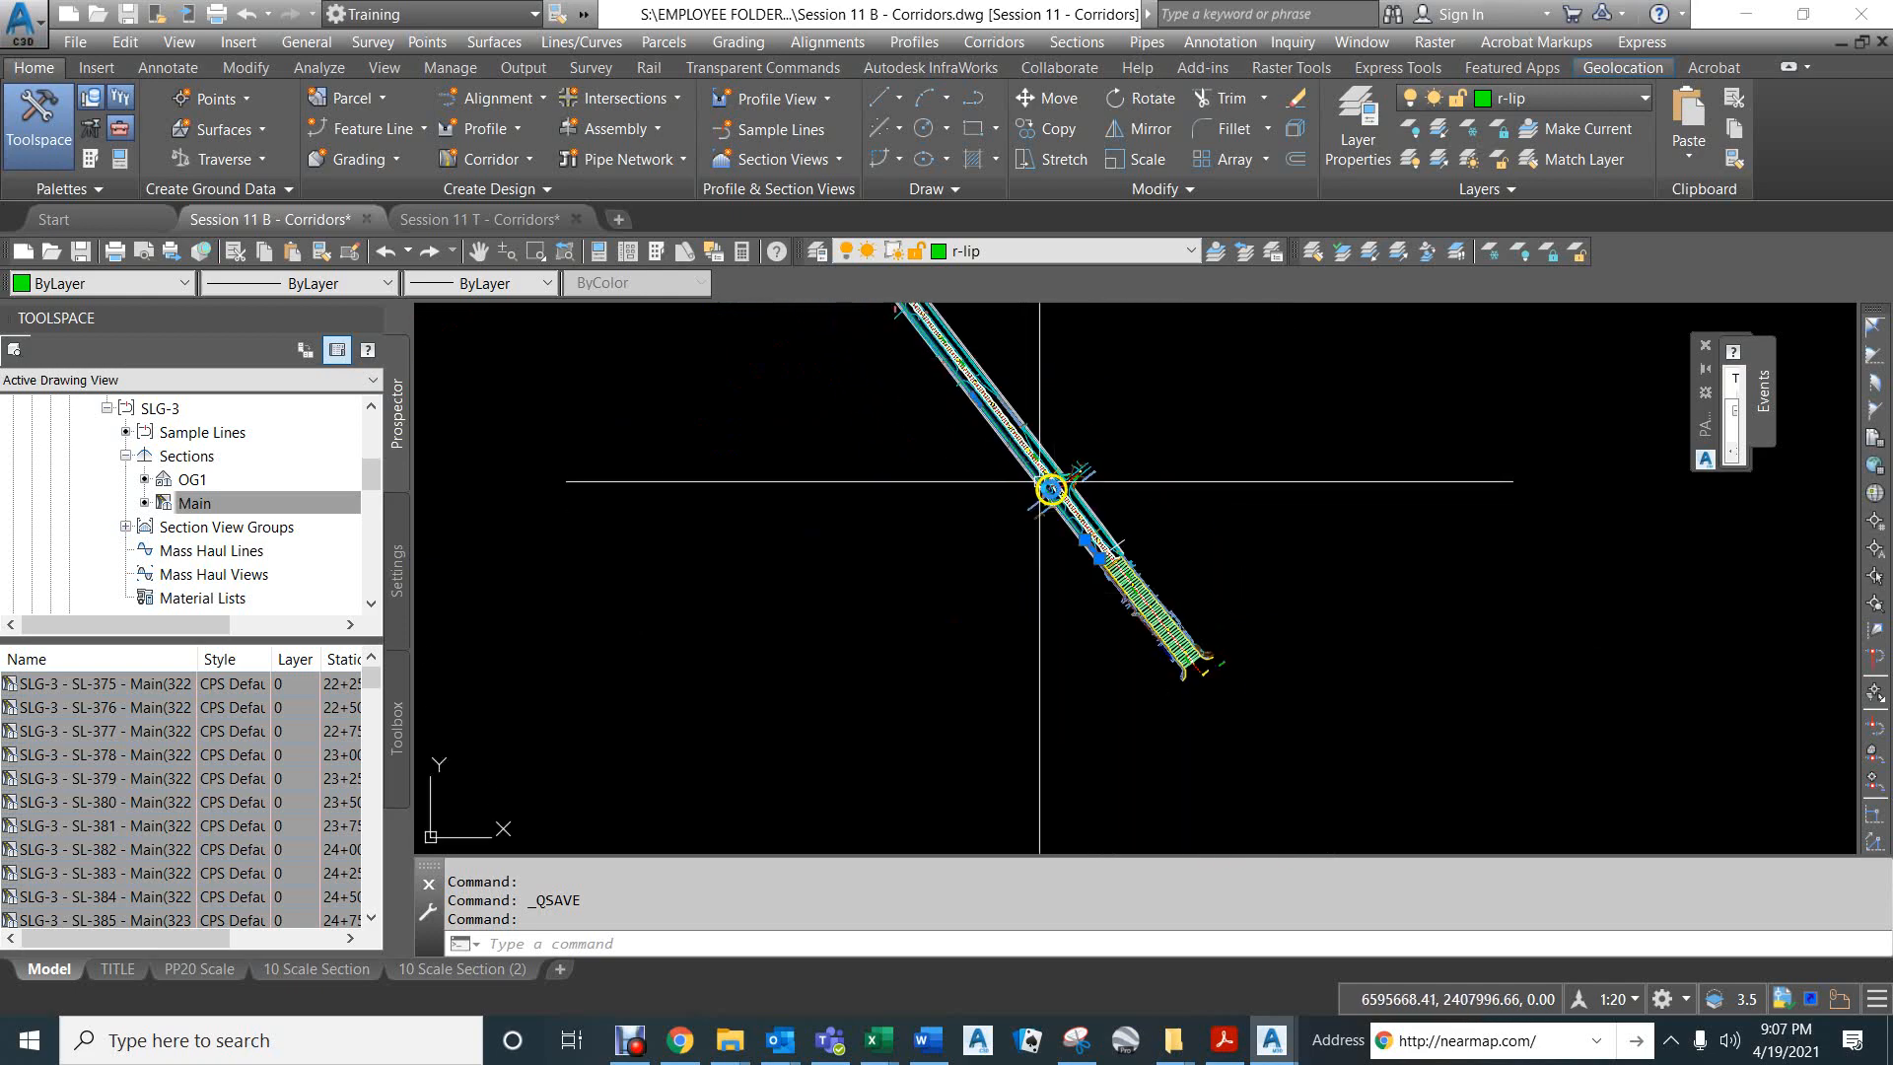
scroll(1094, 537, up, 6)
scroll(1079, 515, up, 4)
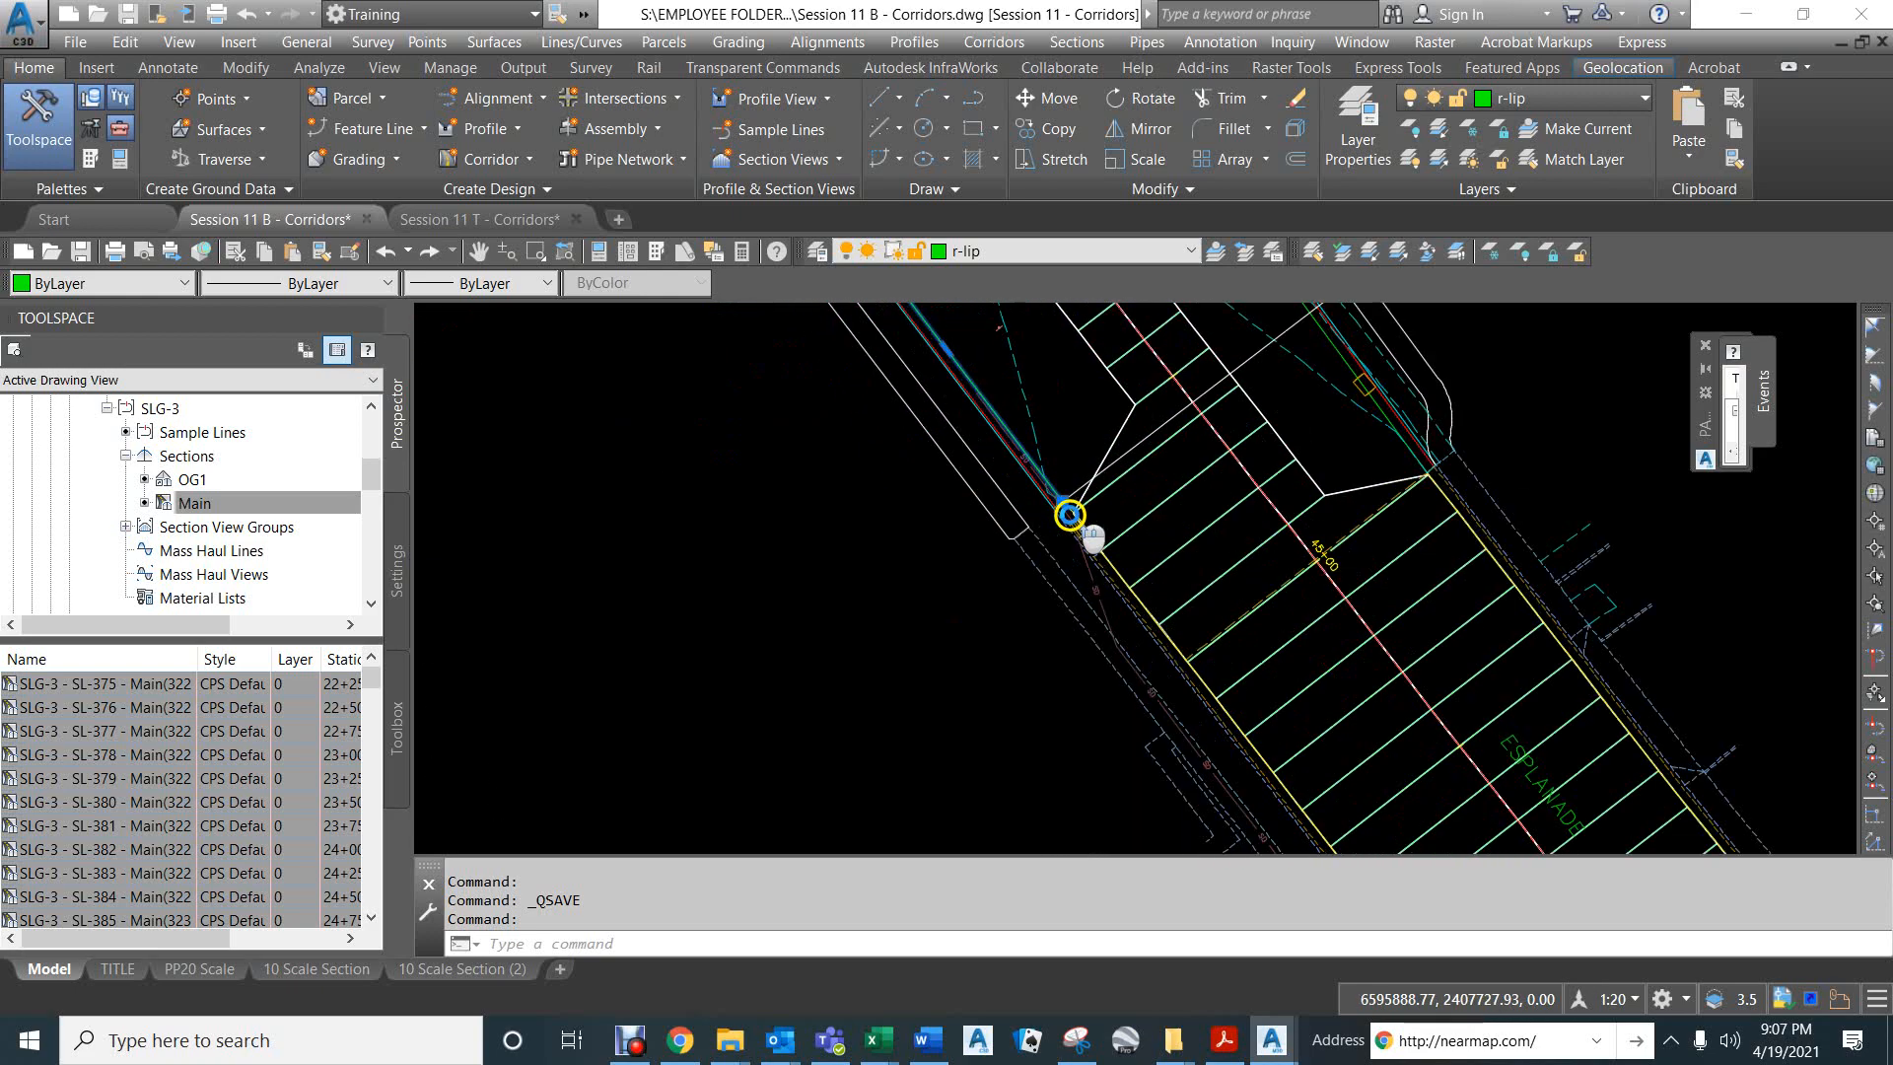
click(1063, 502)
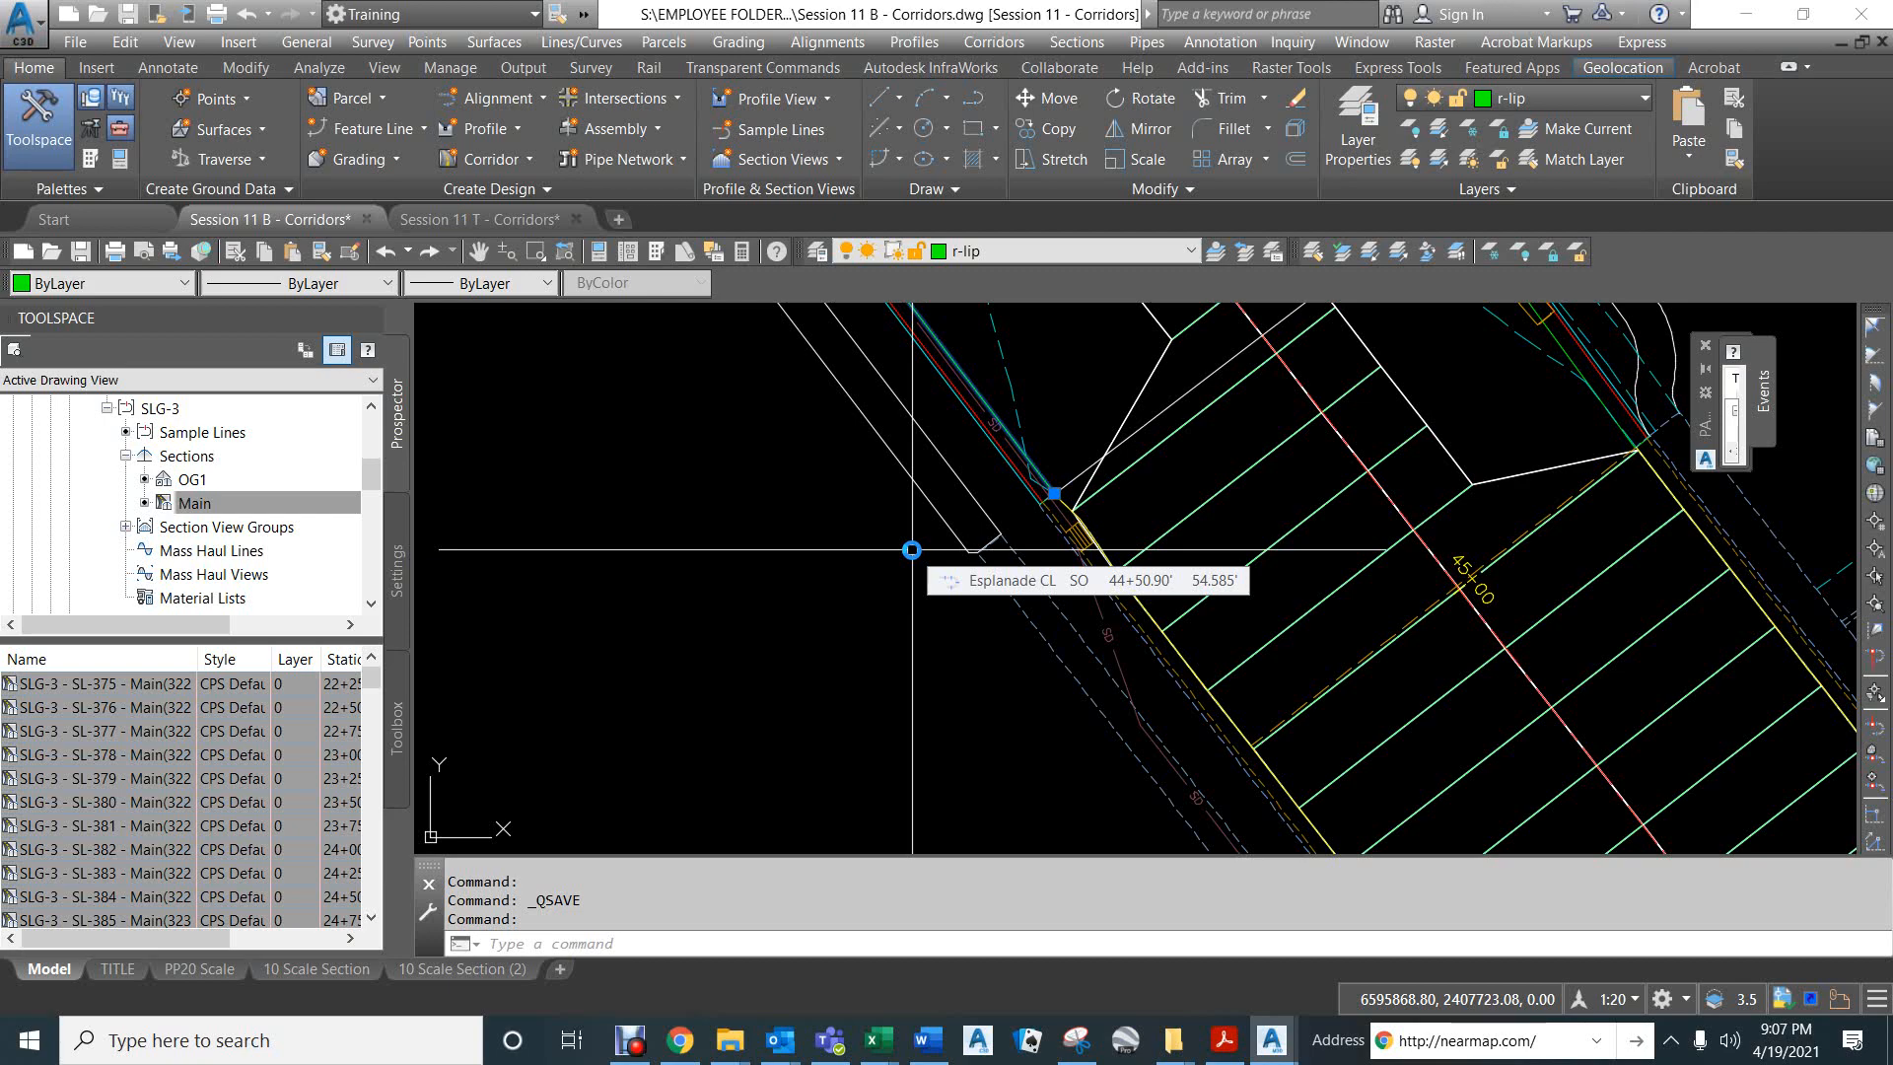
scroll(931, 705, down, 5)
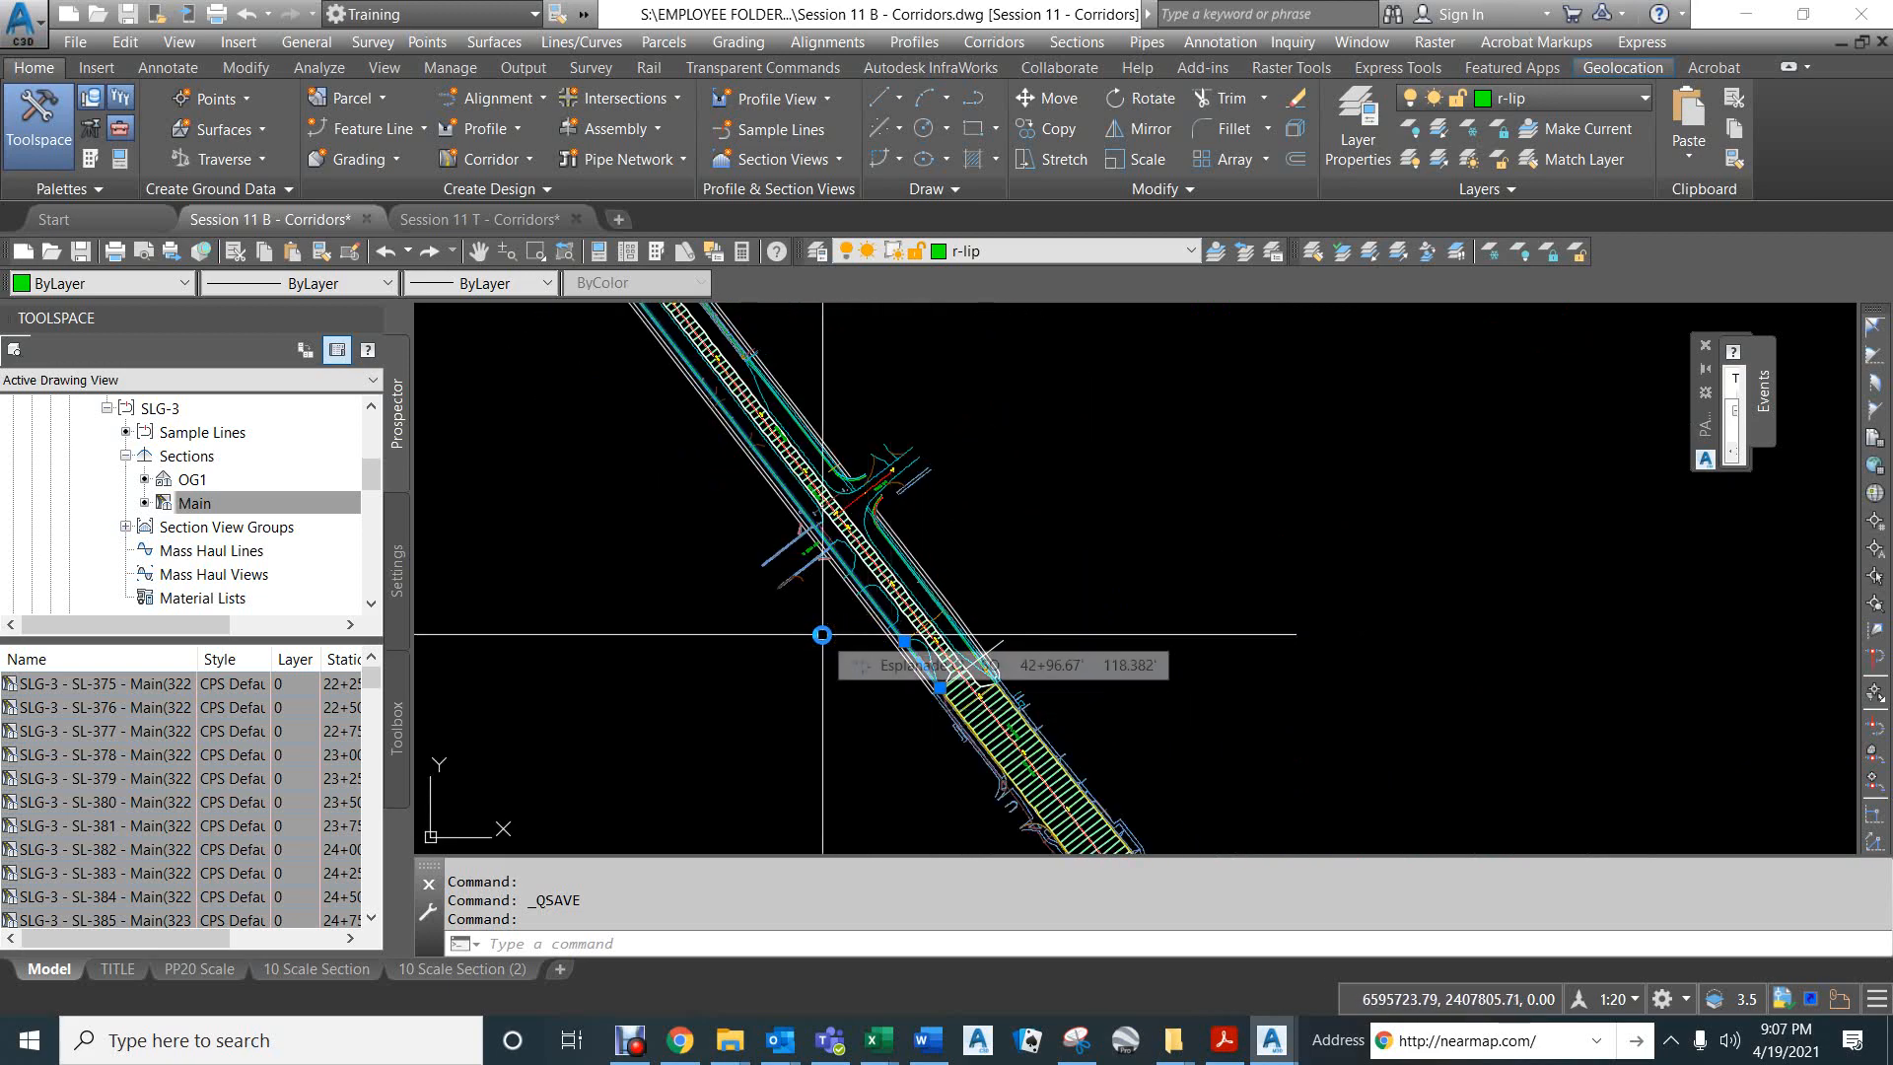
key(Escape)
key(Escape)
key(Escape)
middle_drag(719, 507, 837, 635)
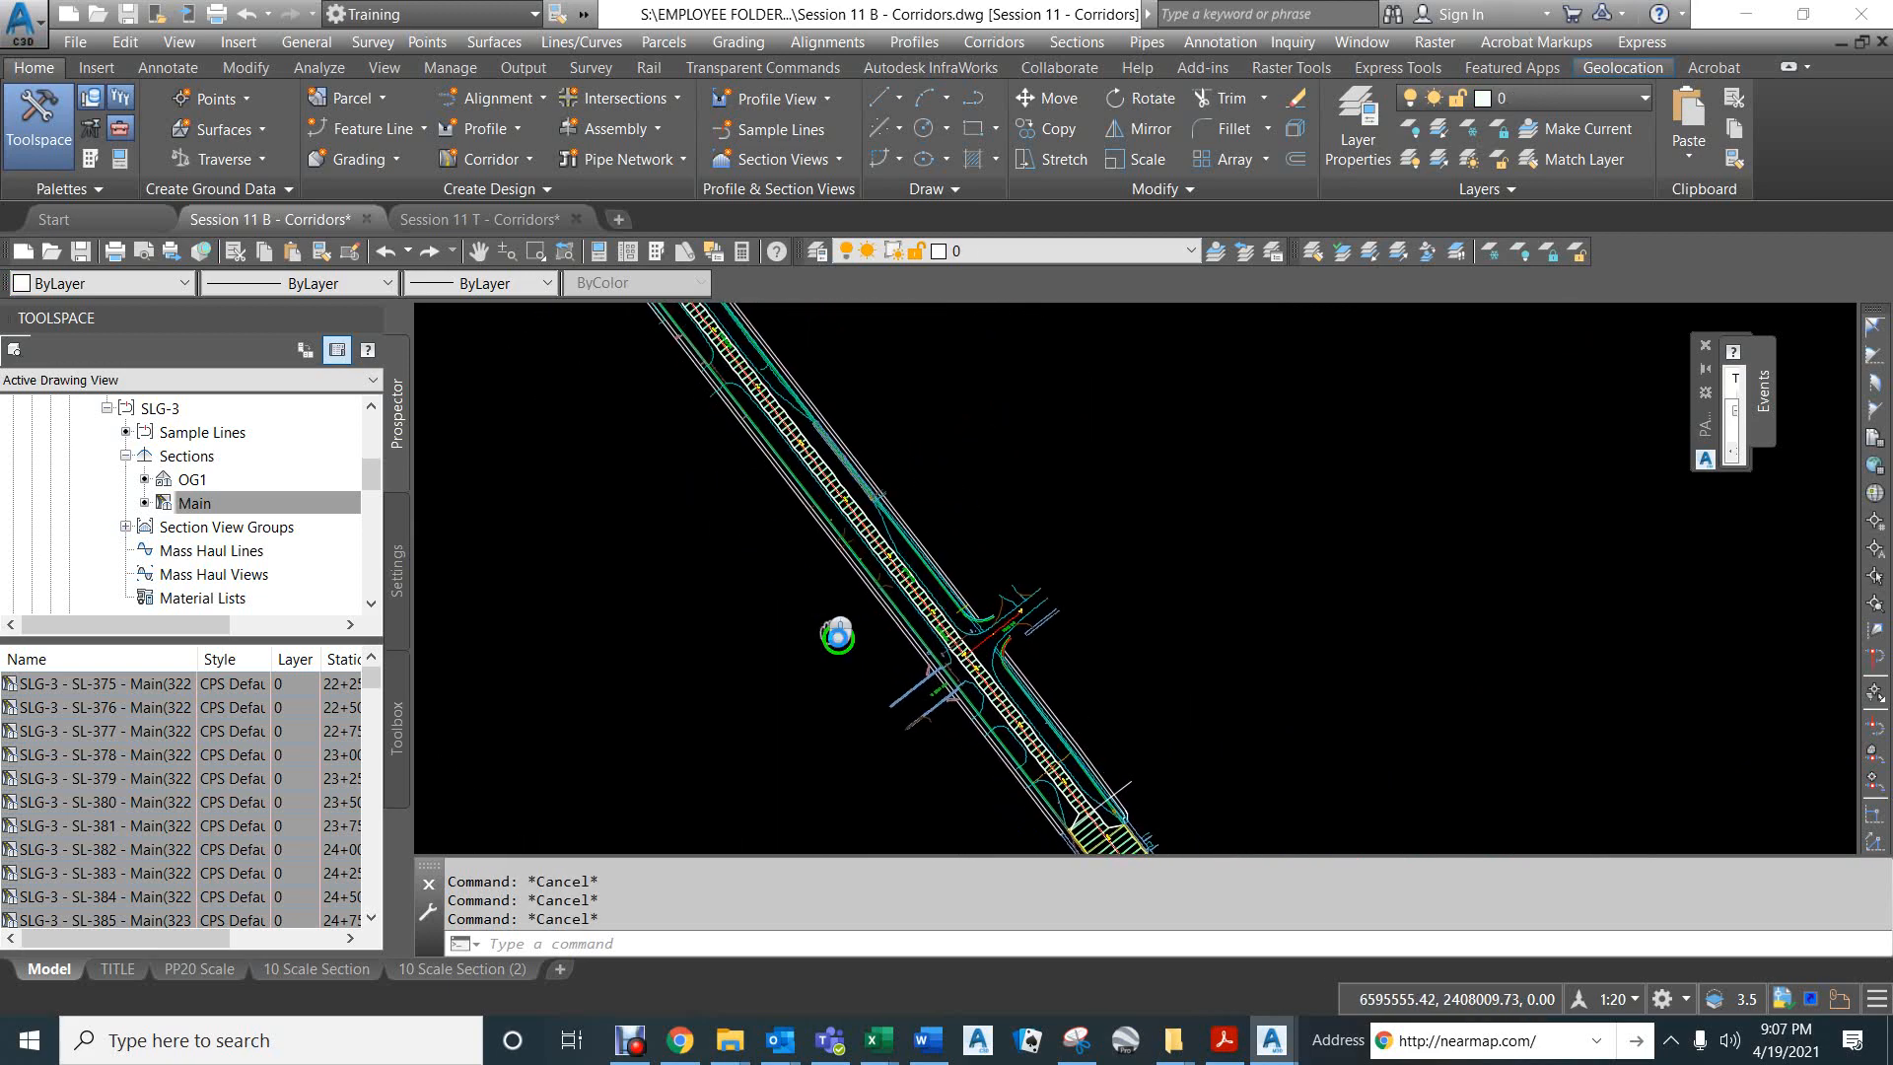
- Start creating an alignment from the green r-lip polyline on the southwest side of the road, accepting the default direction
scroll(963, 642, up, 8)
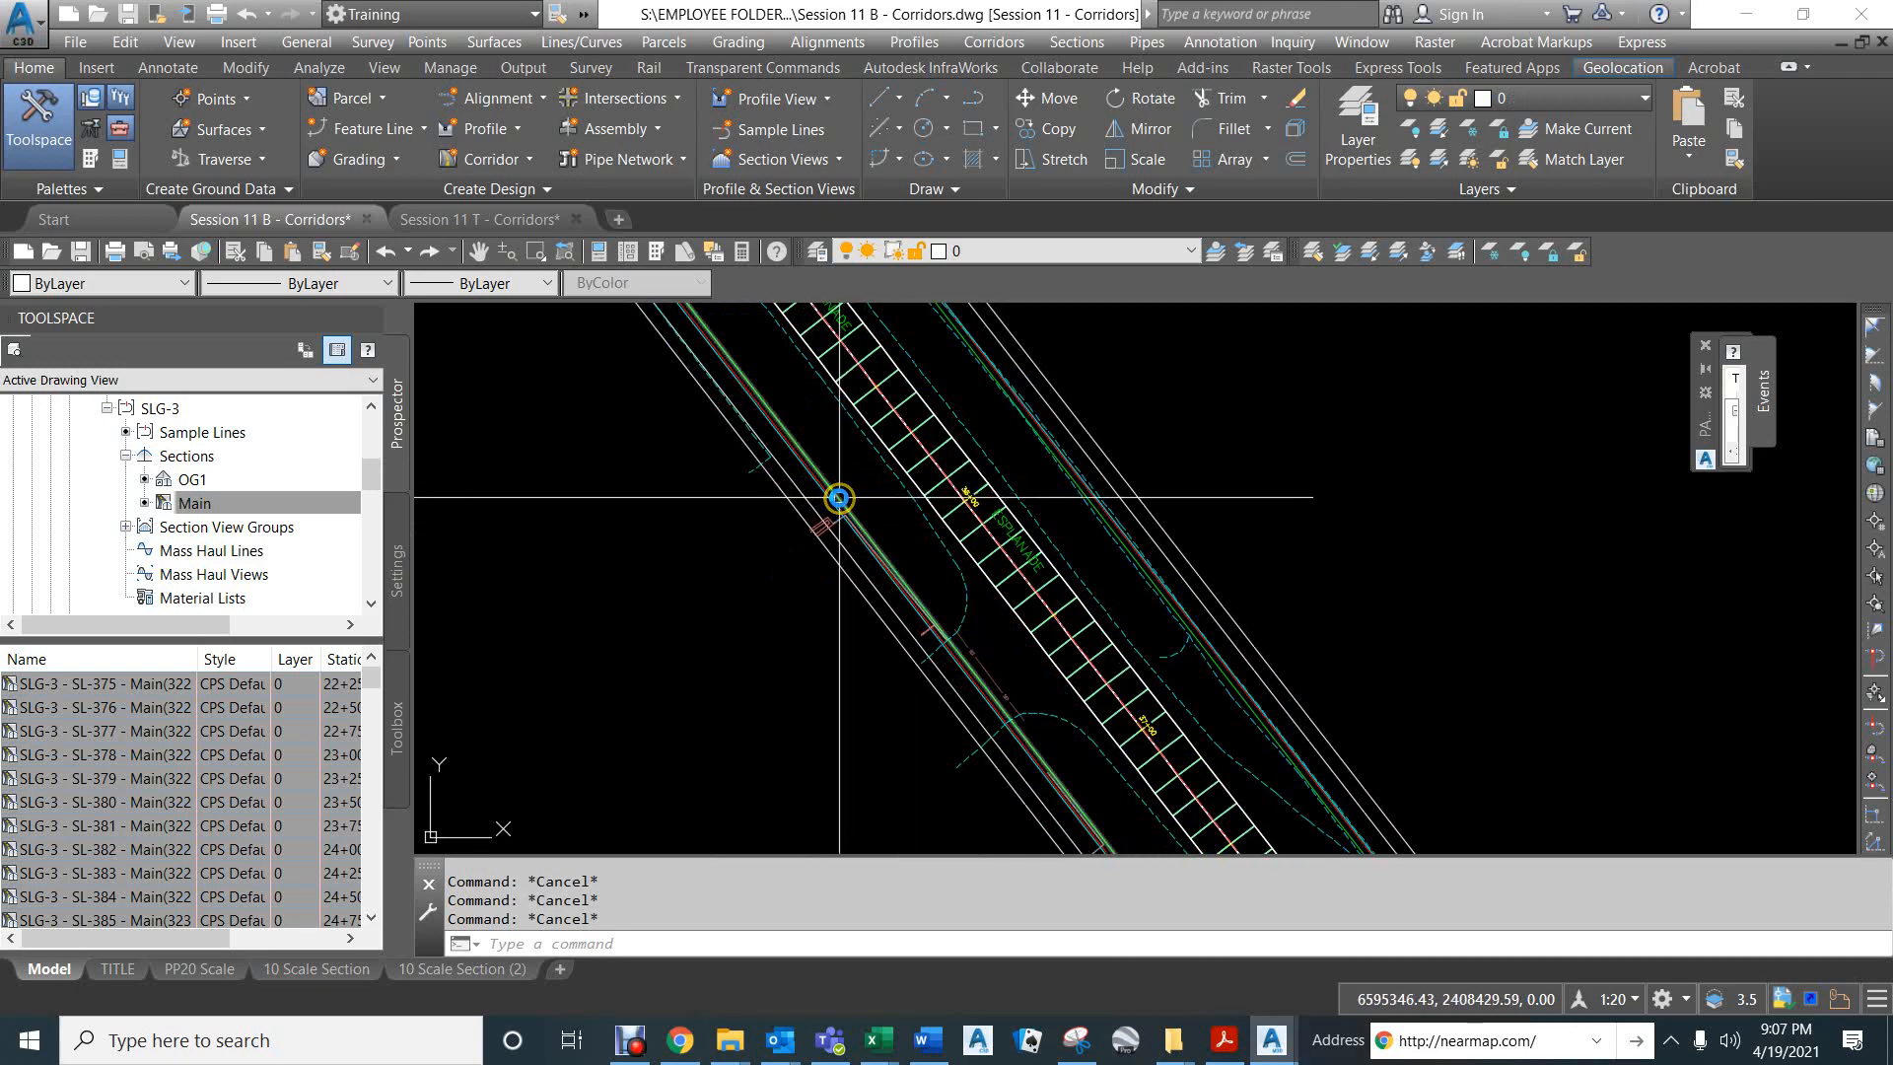
scroll(839, 497, down, 5)
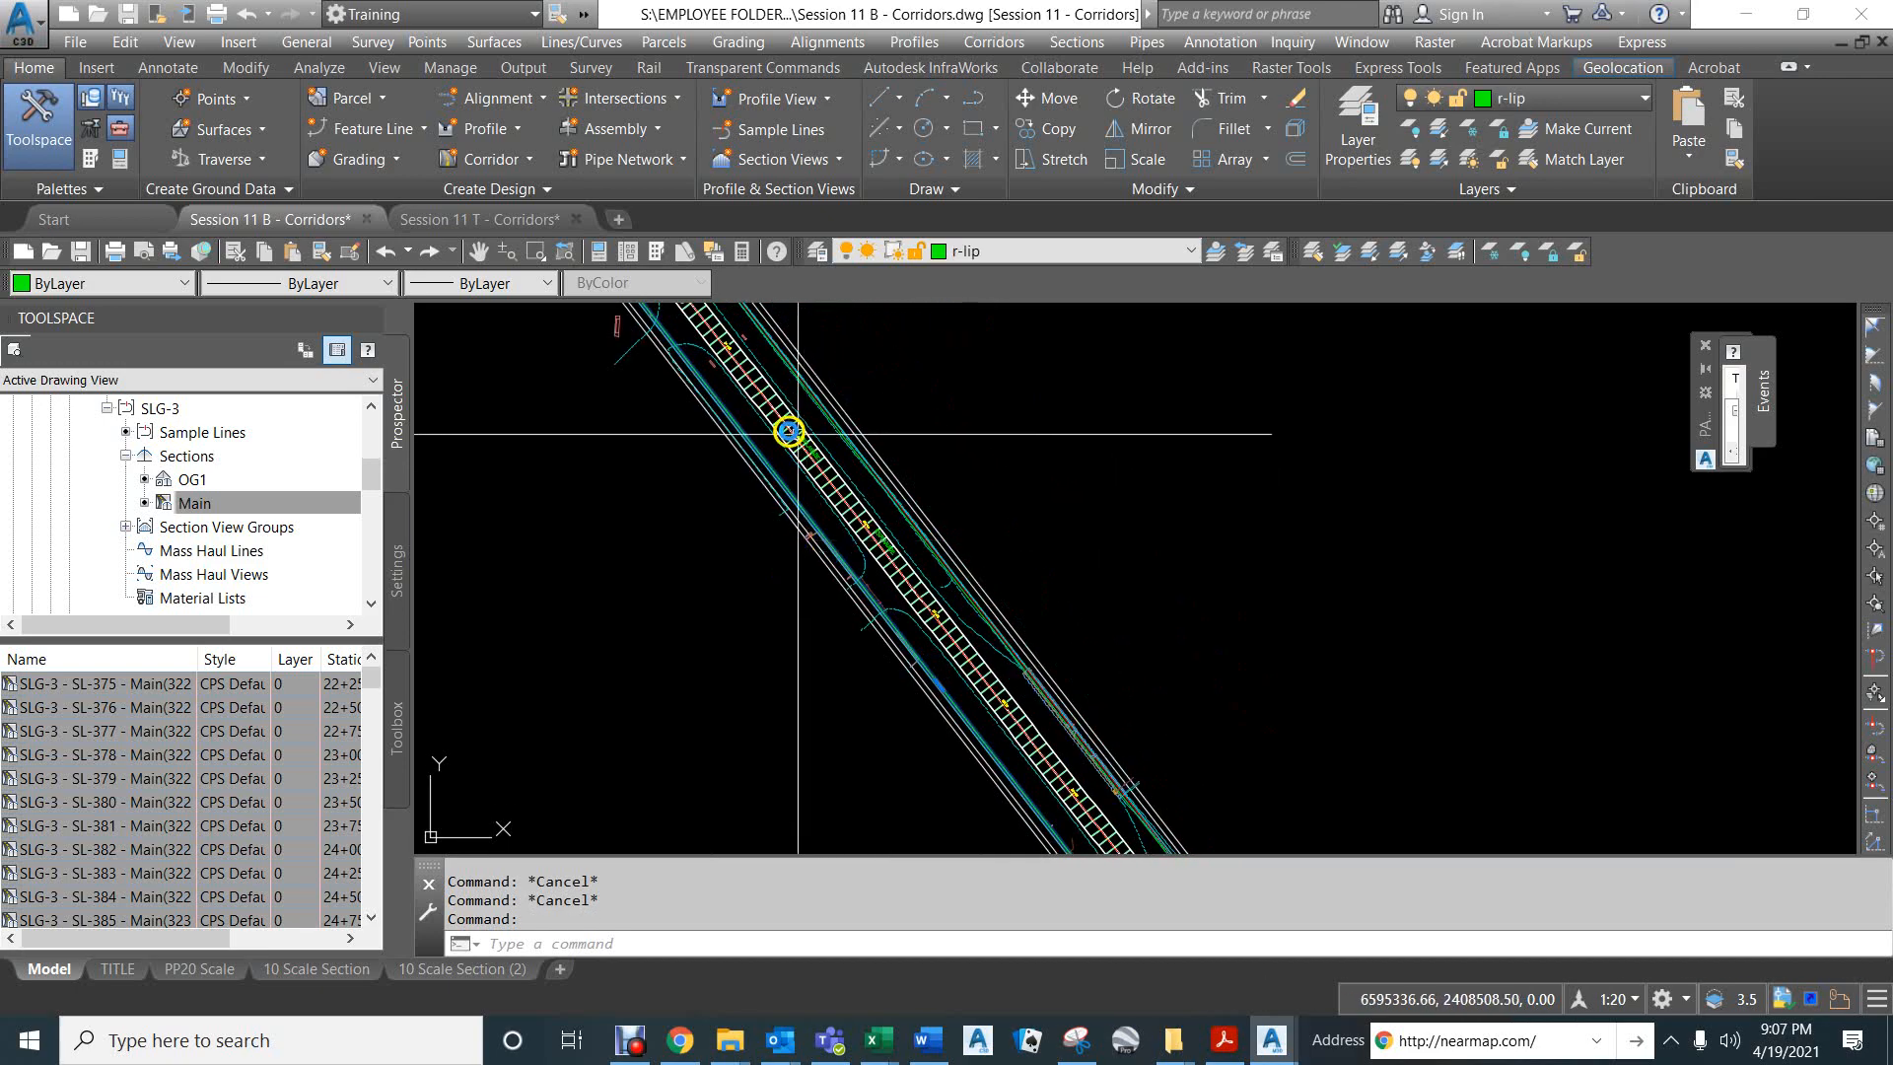
mouse_move(660, 409)
middle_down()
mouse_move(875, 628)
mouse_move(900, 684)
middle_up()
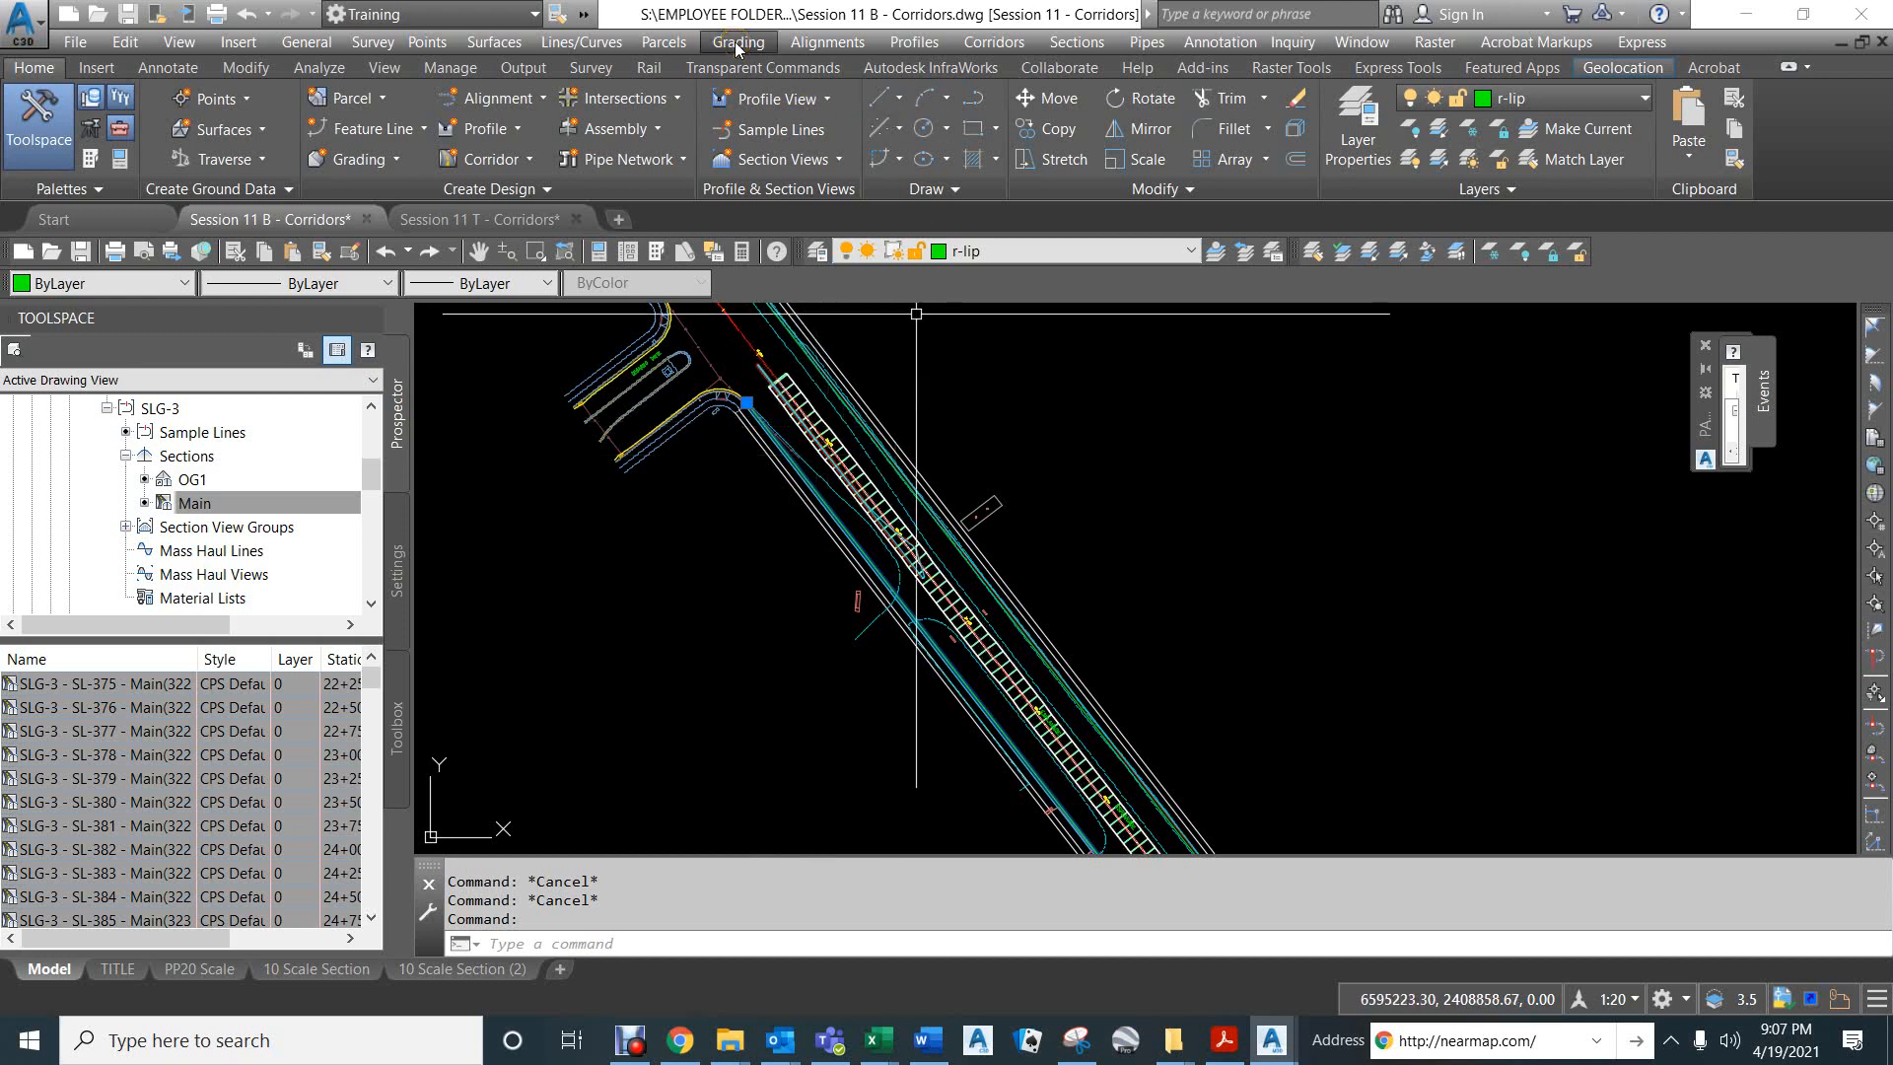
click(833, 41)
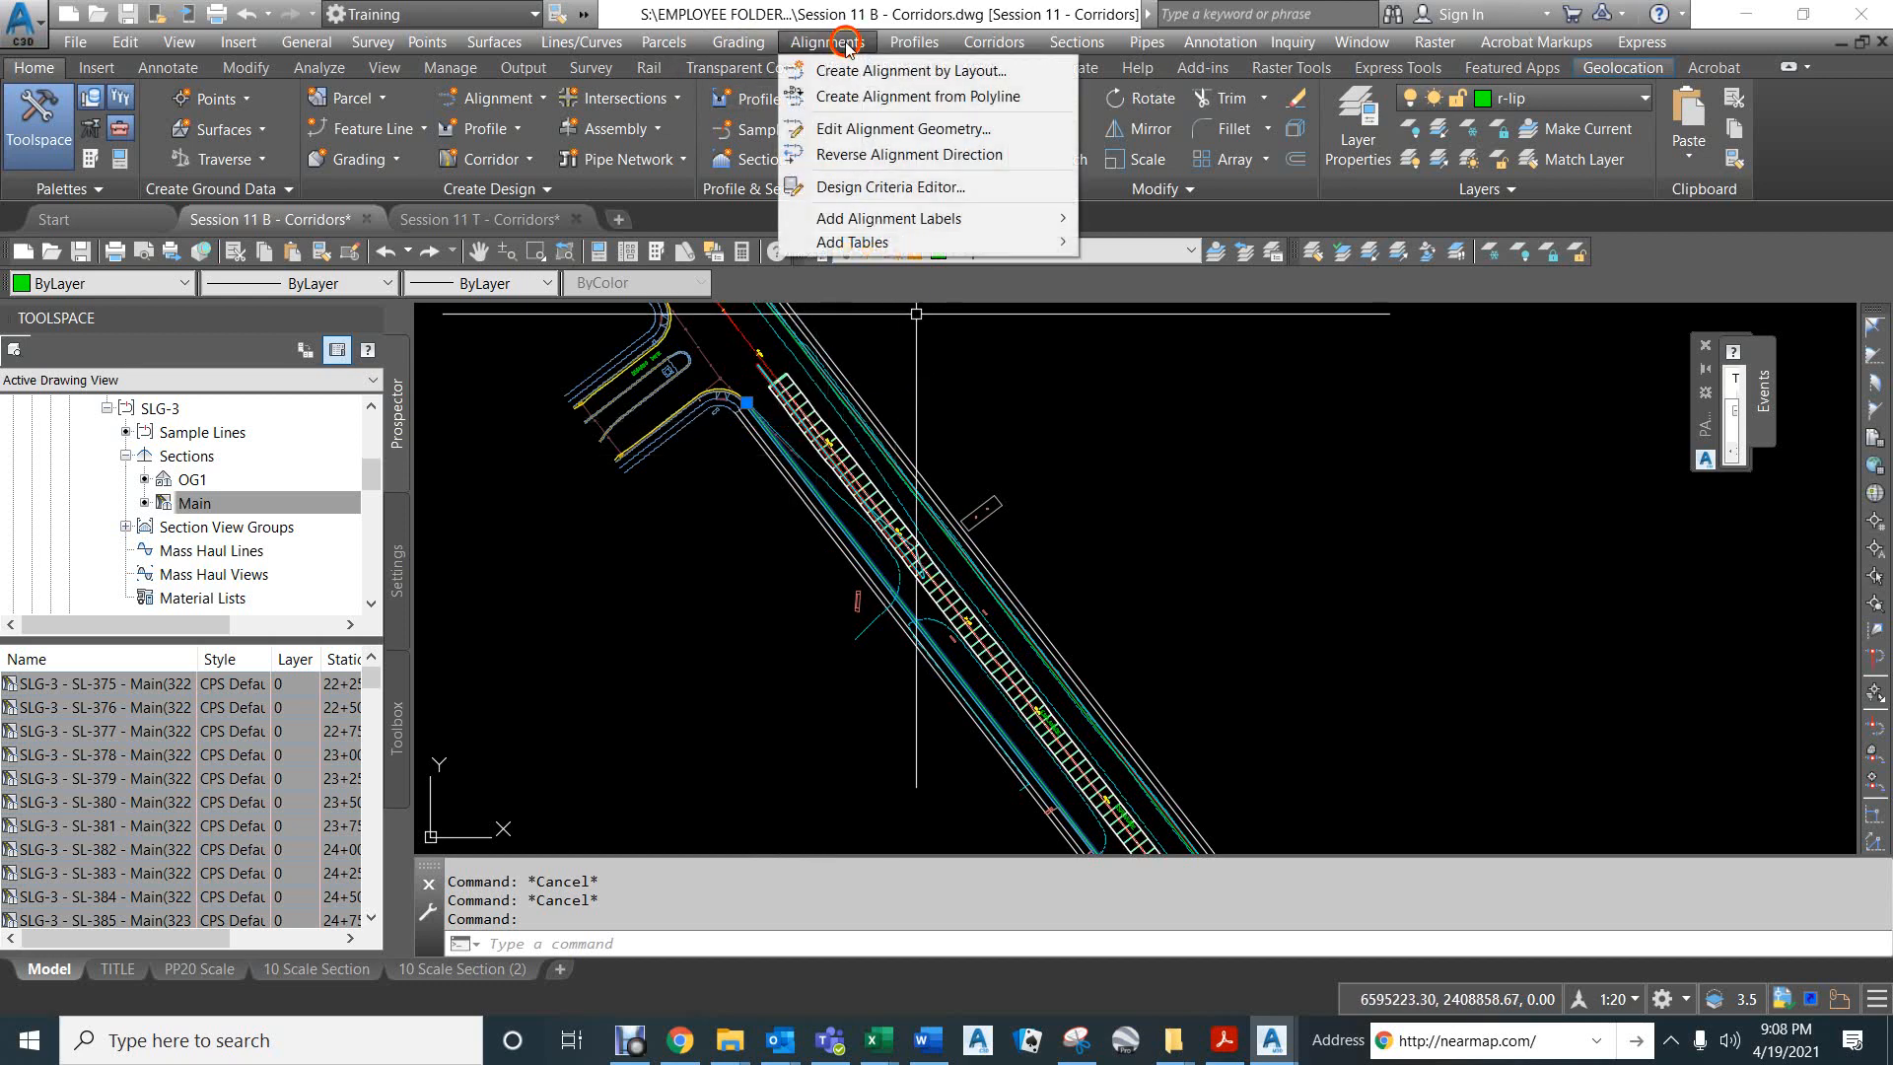
click(843, 98)
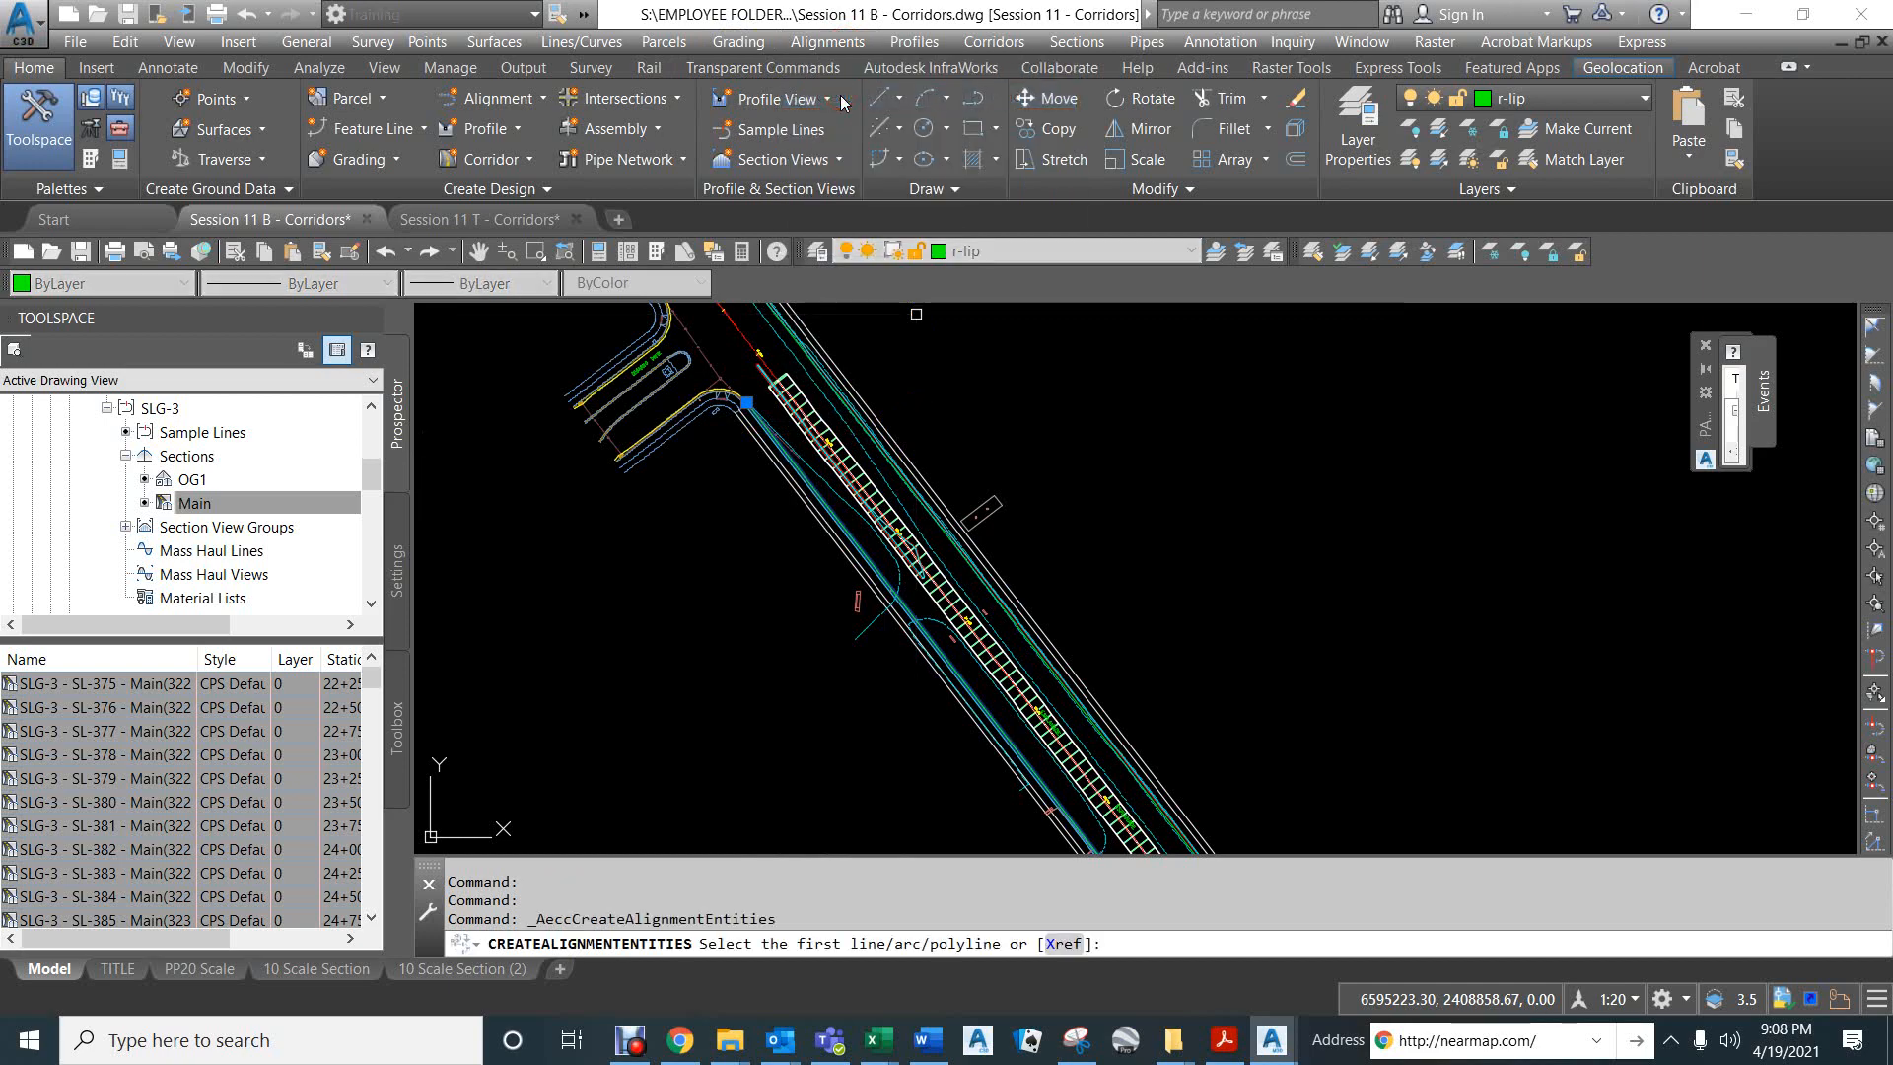
scroll(804, 468, up, 5)
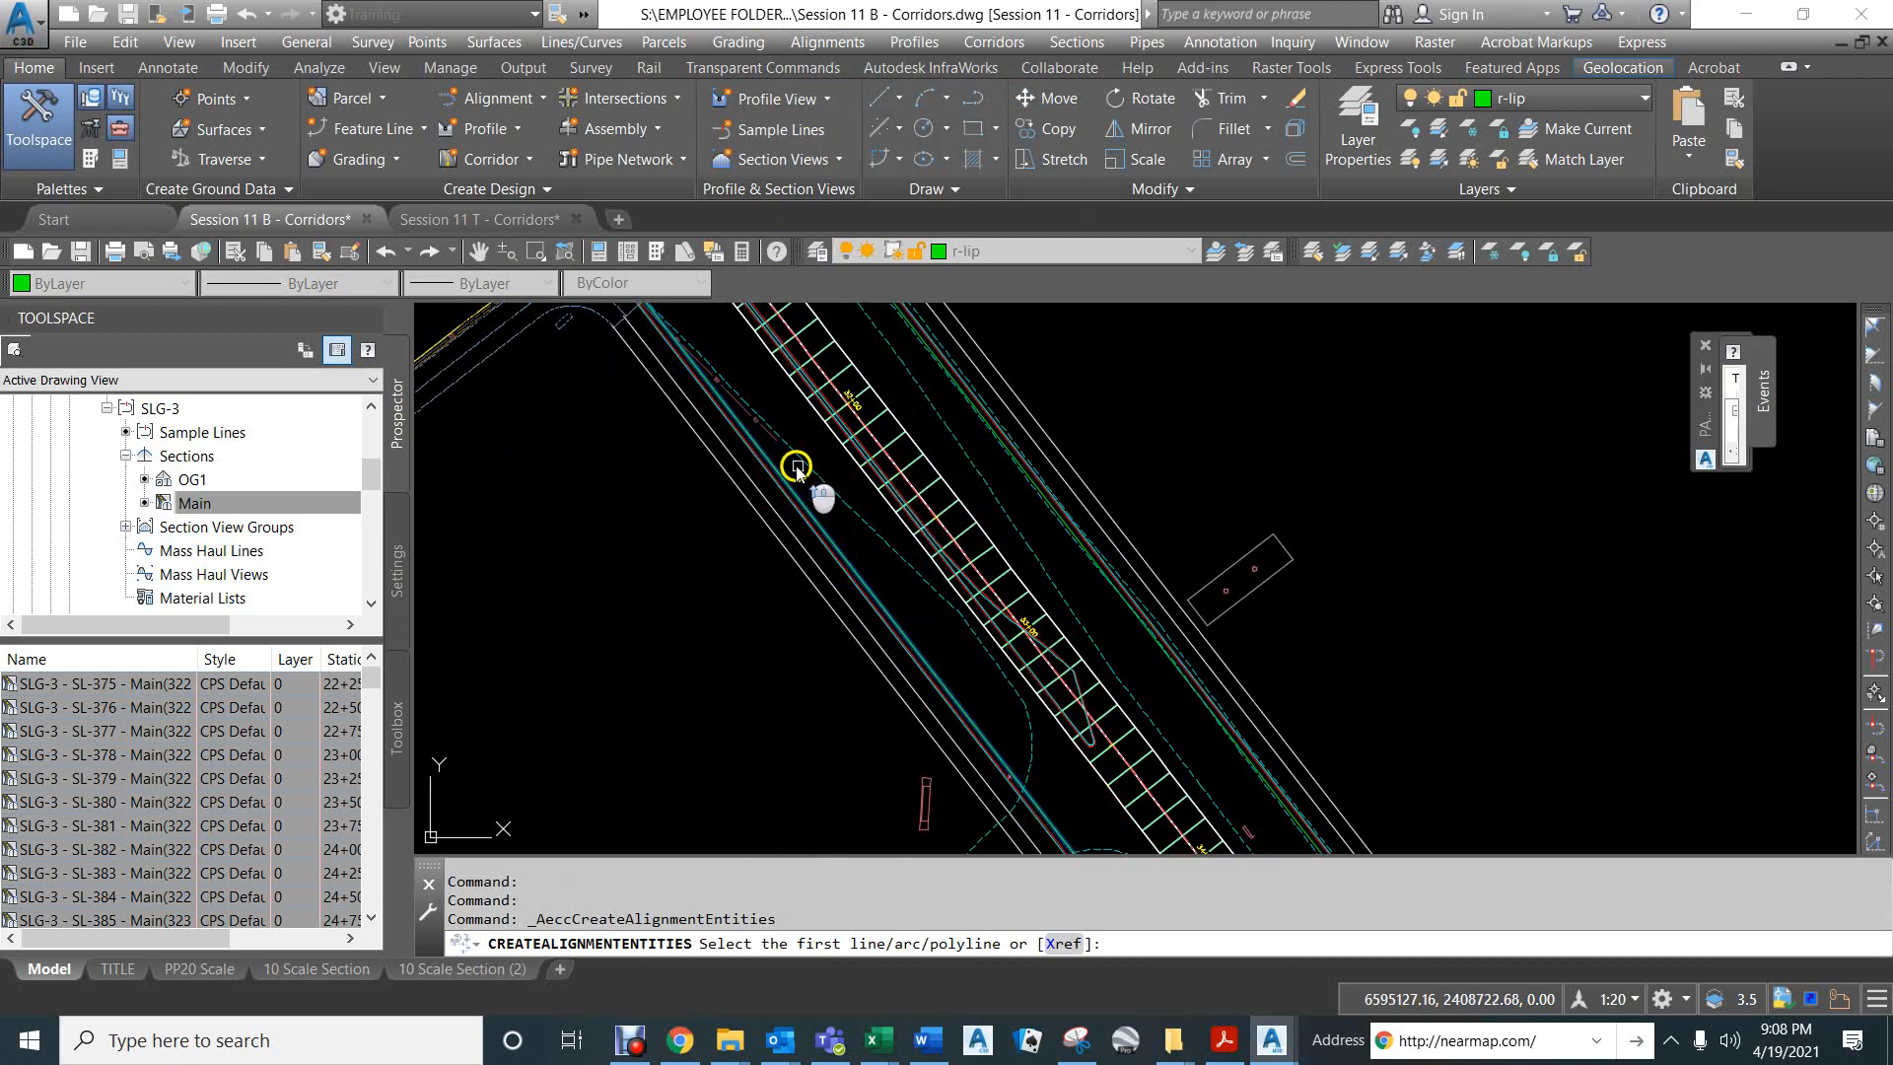
click(771, 460)
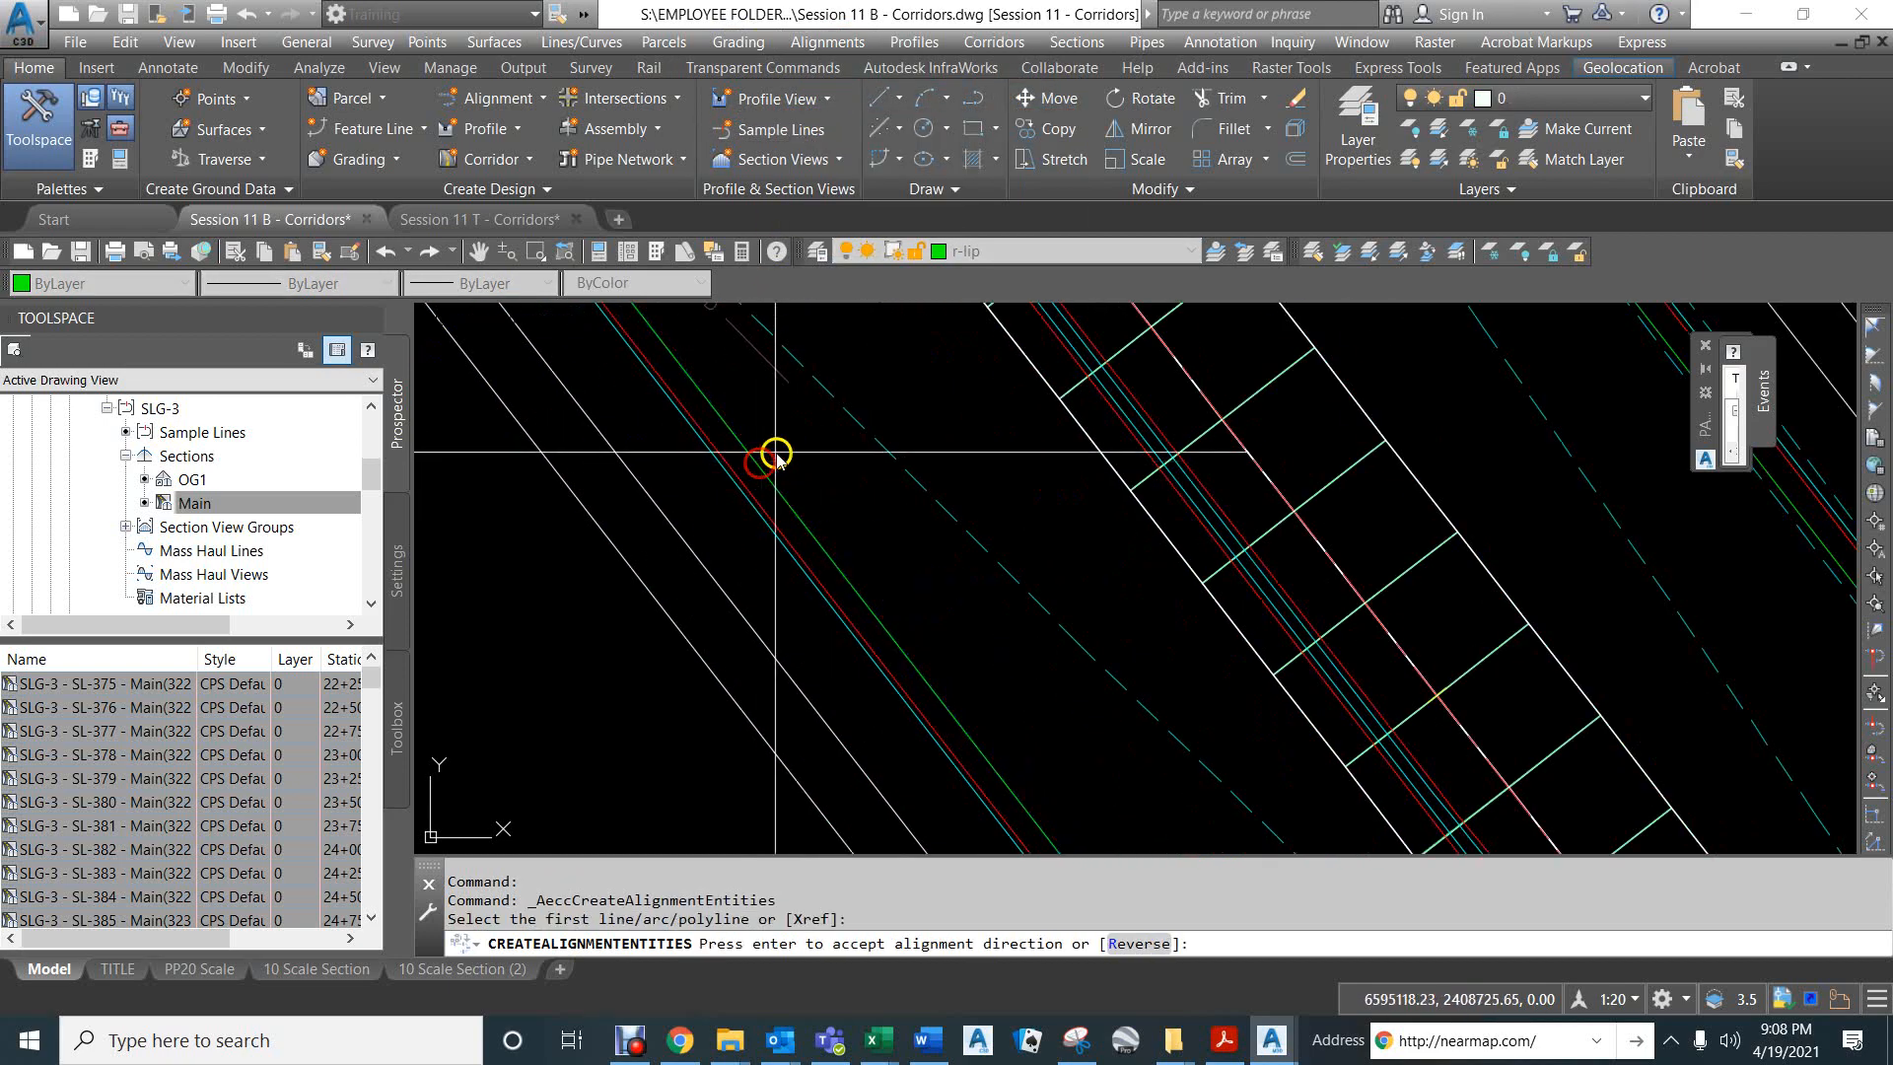
key(Return)
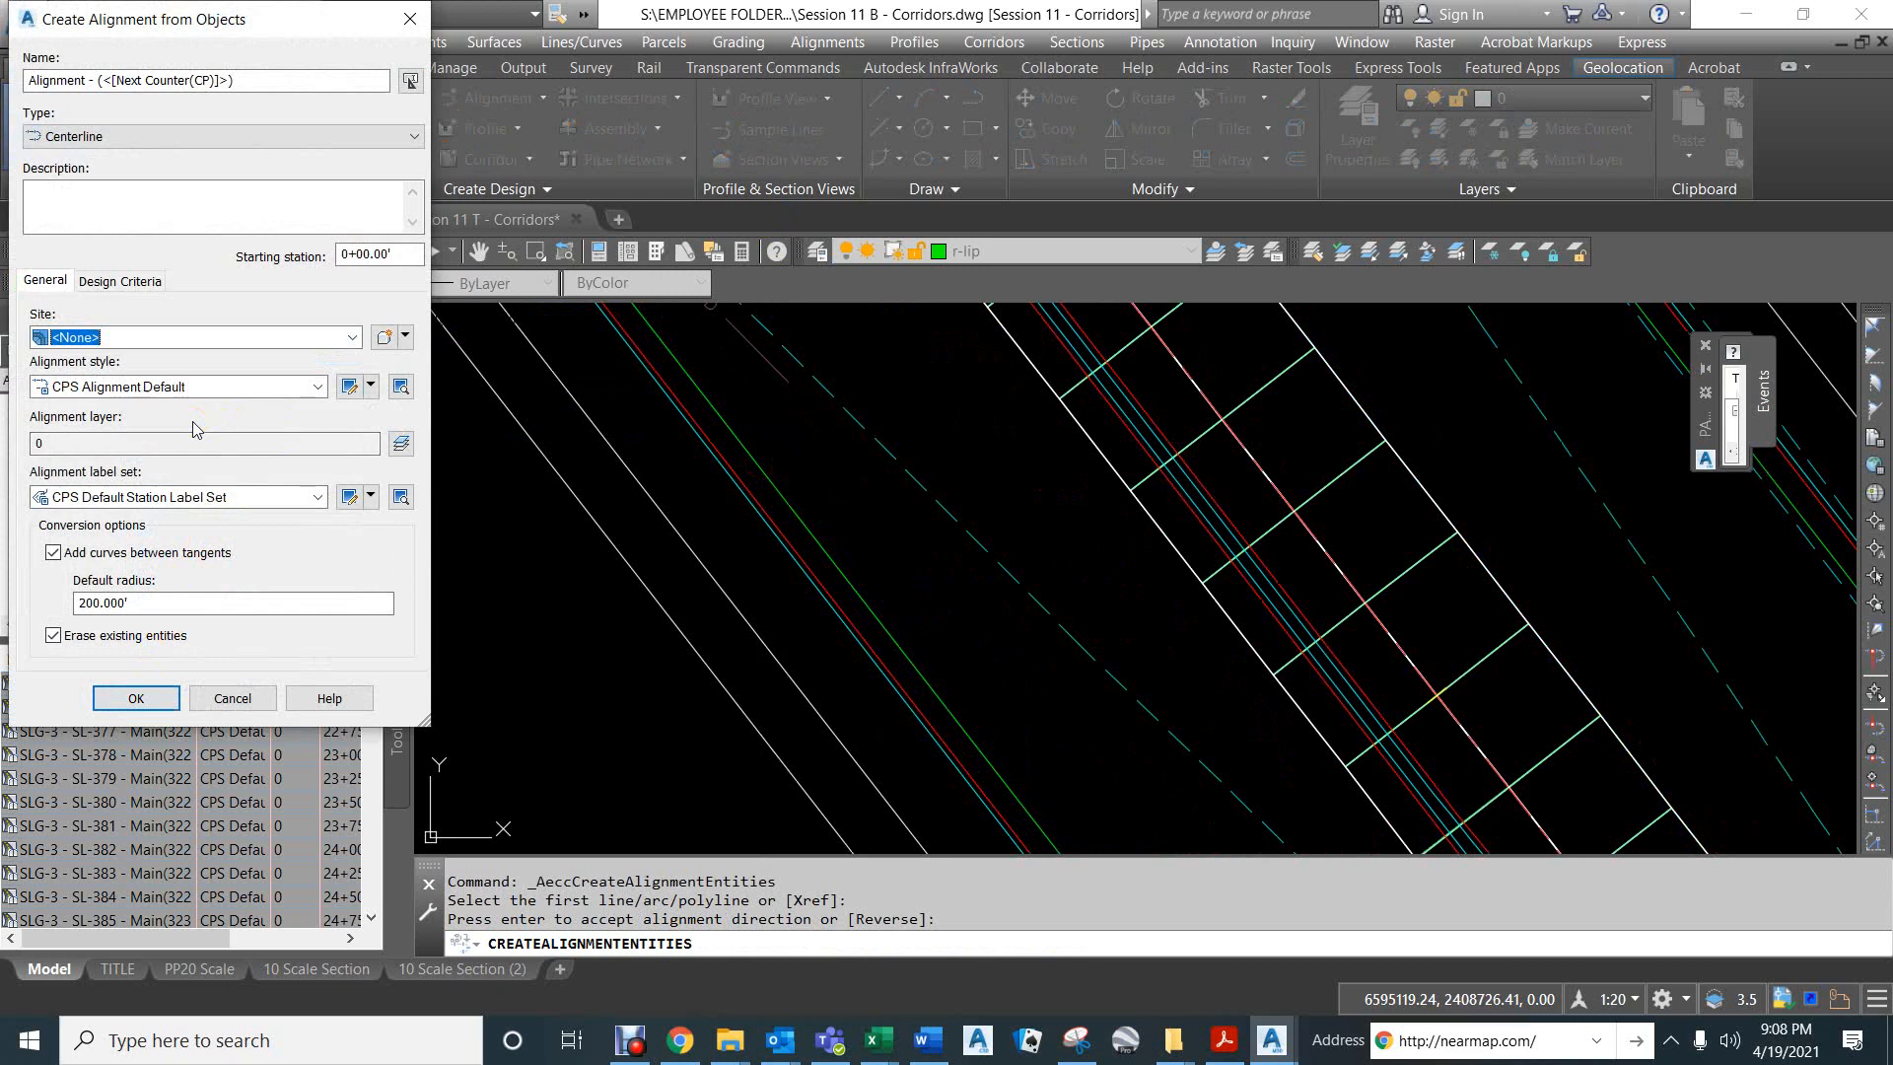
- Create the alignment as "right lip DPD to Eaton Road", without adding curves between tangents or erasing existing entities
click(52, 552)
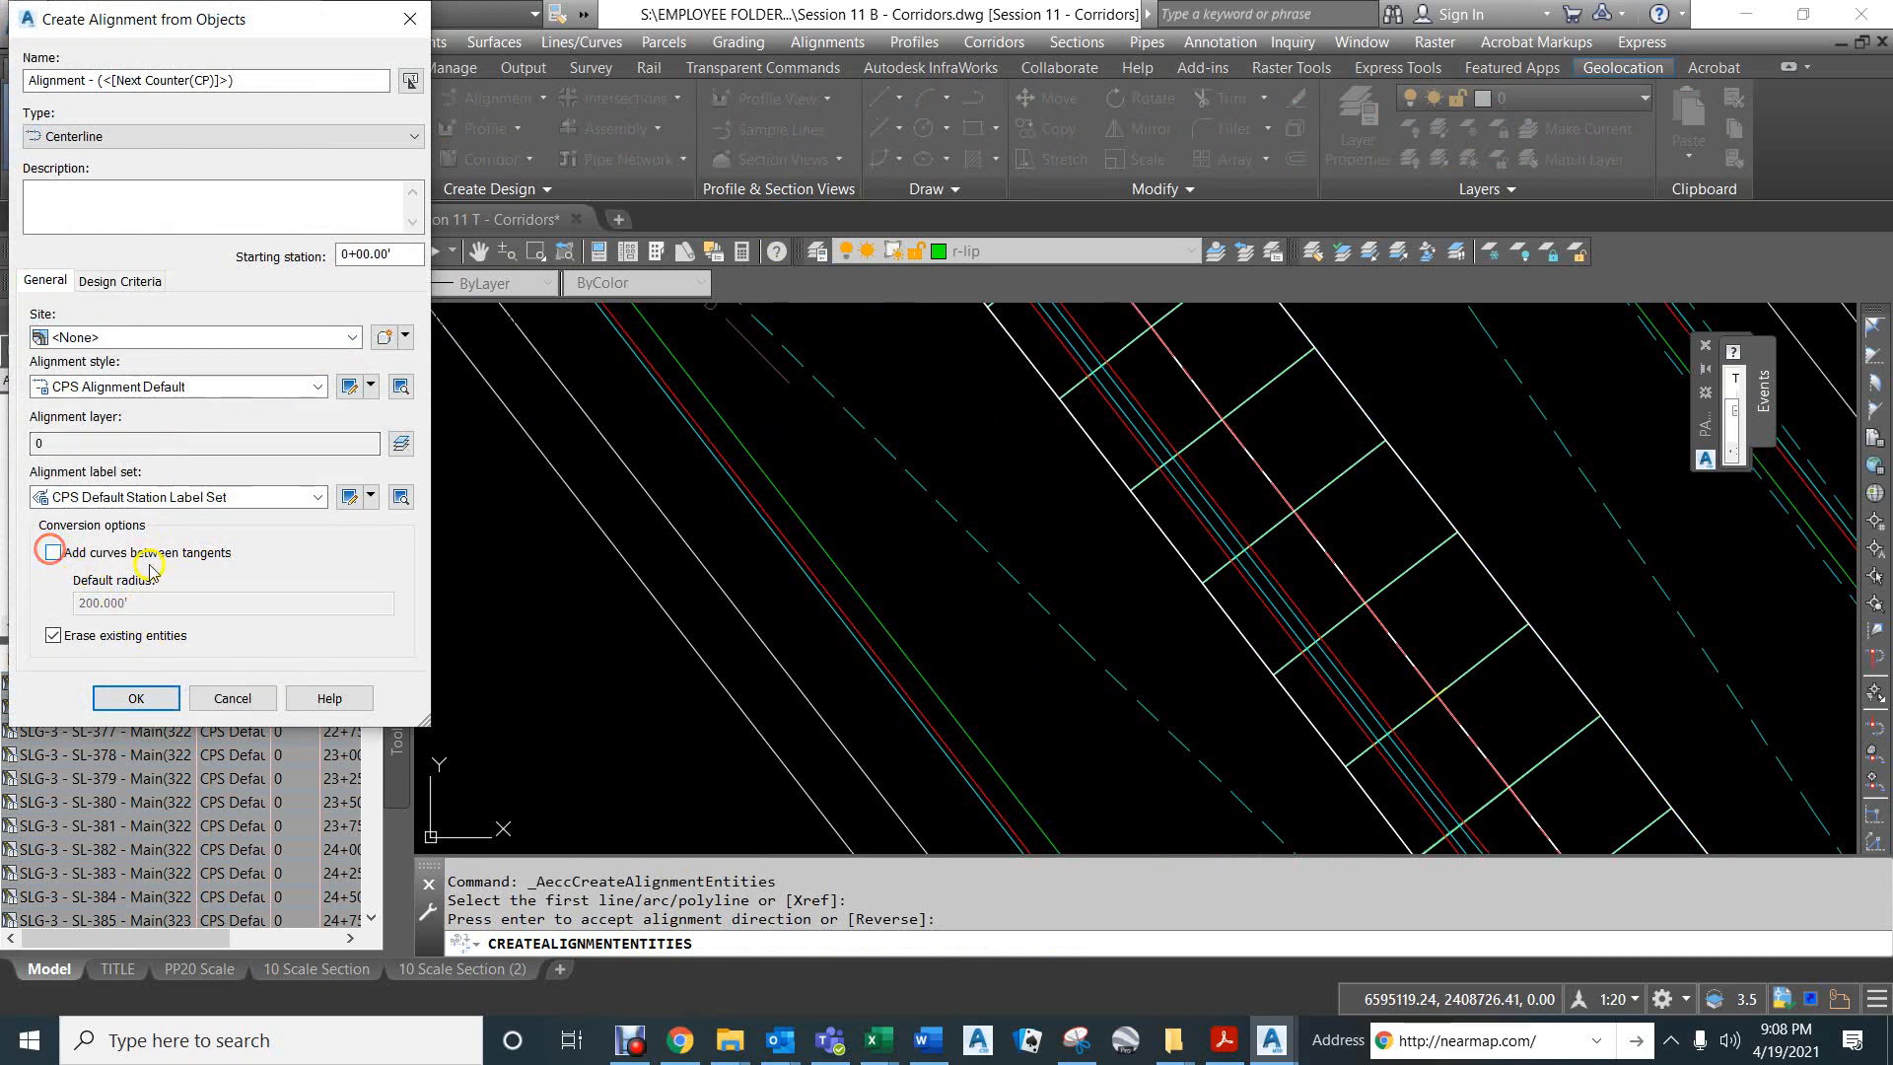
click(49, 635)
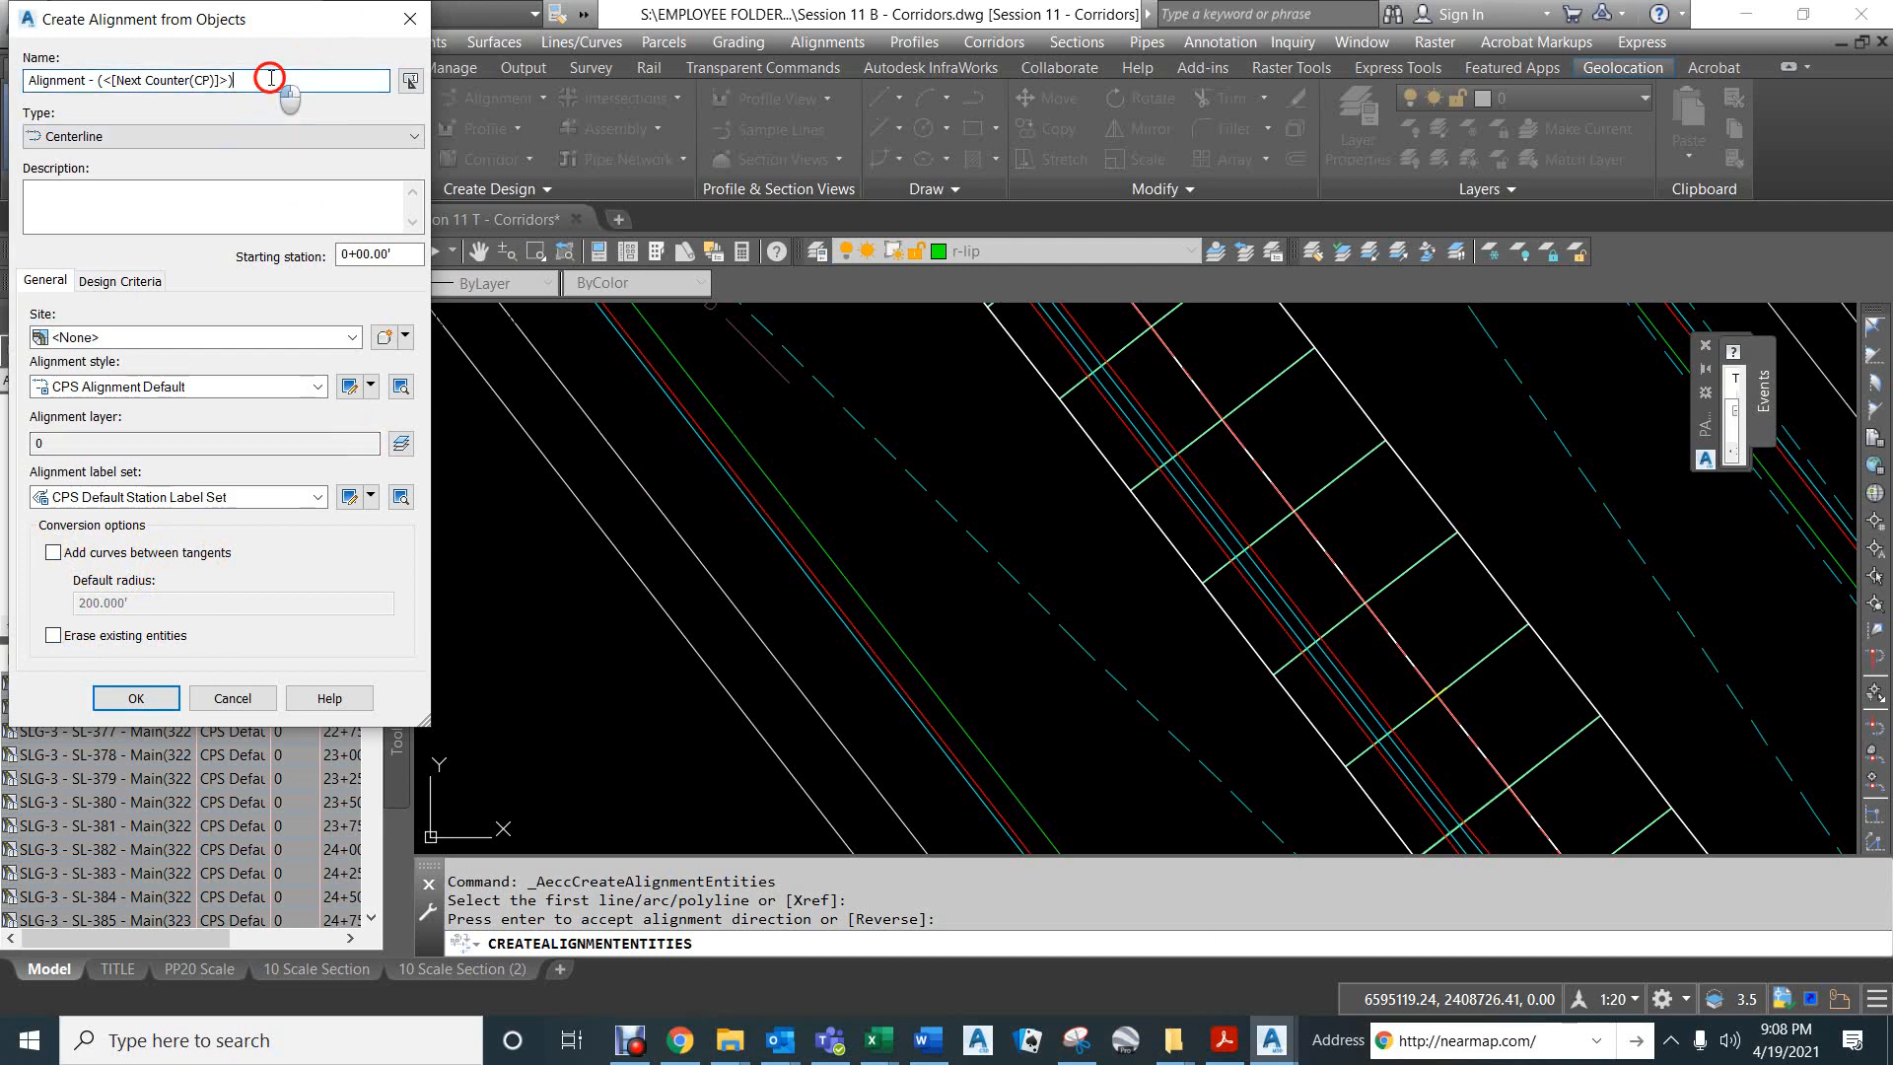
drag(270, 78, 19, 75)
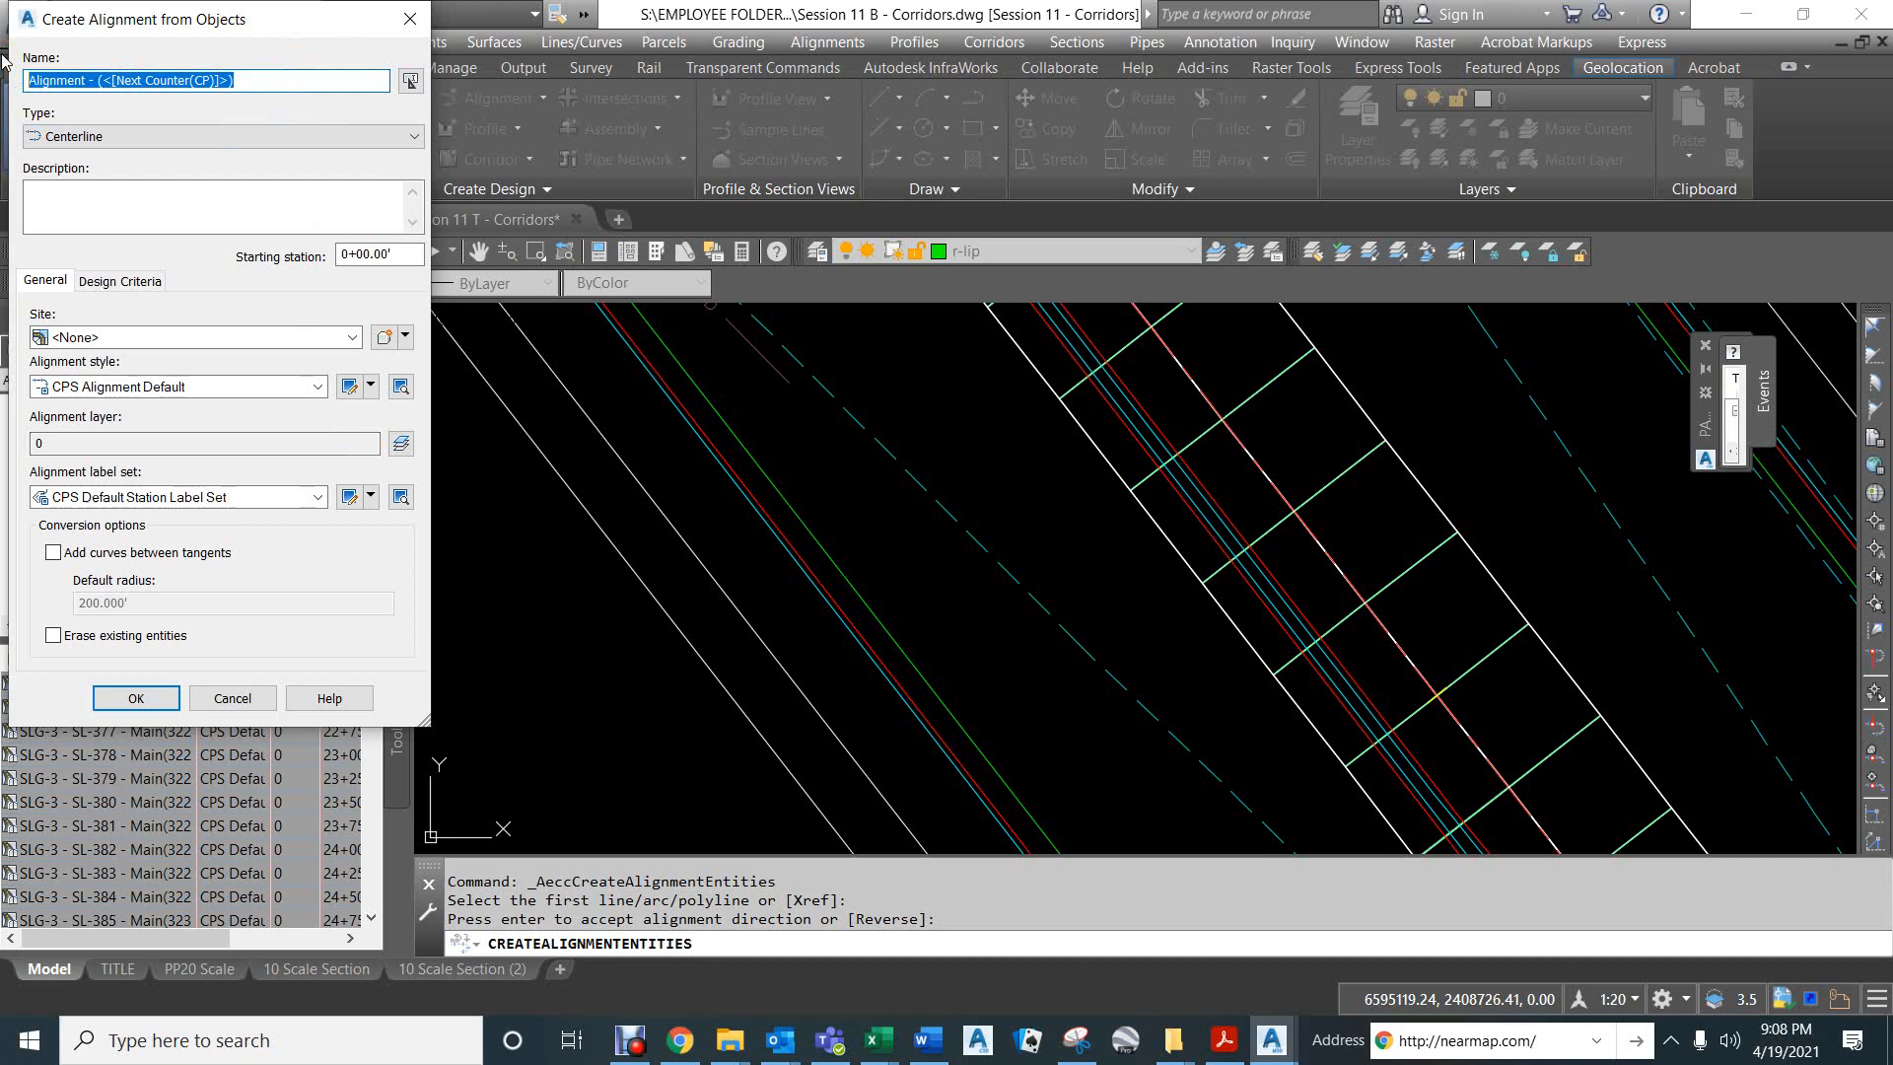
text(right lip DPD to Eaton Road)
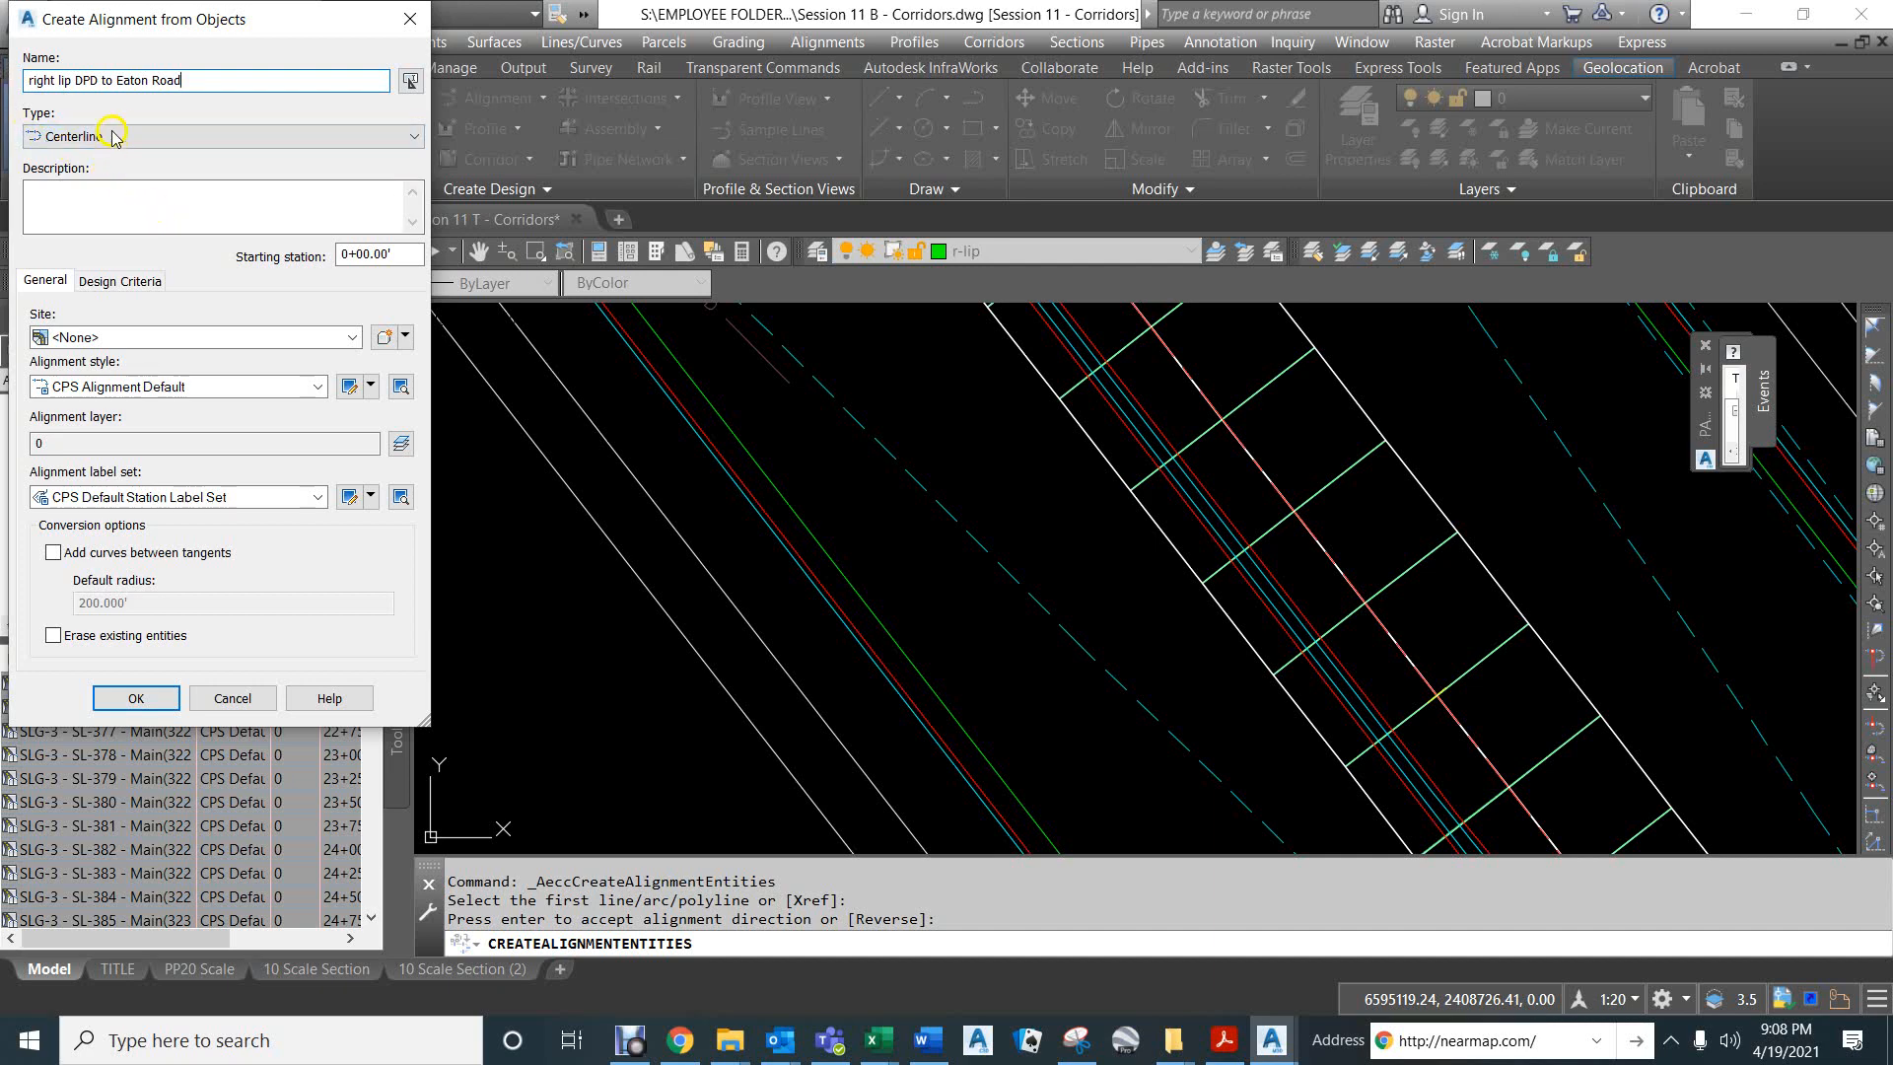
click(139, 698)
- Examine the new right lip alignment from its start at the curb return to its end station near 45+00 on the centerline
scroll(869, 654, down, 4)
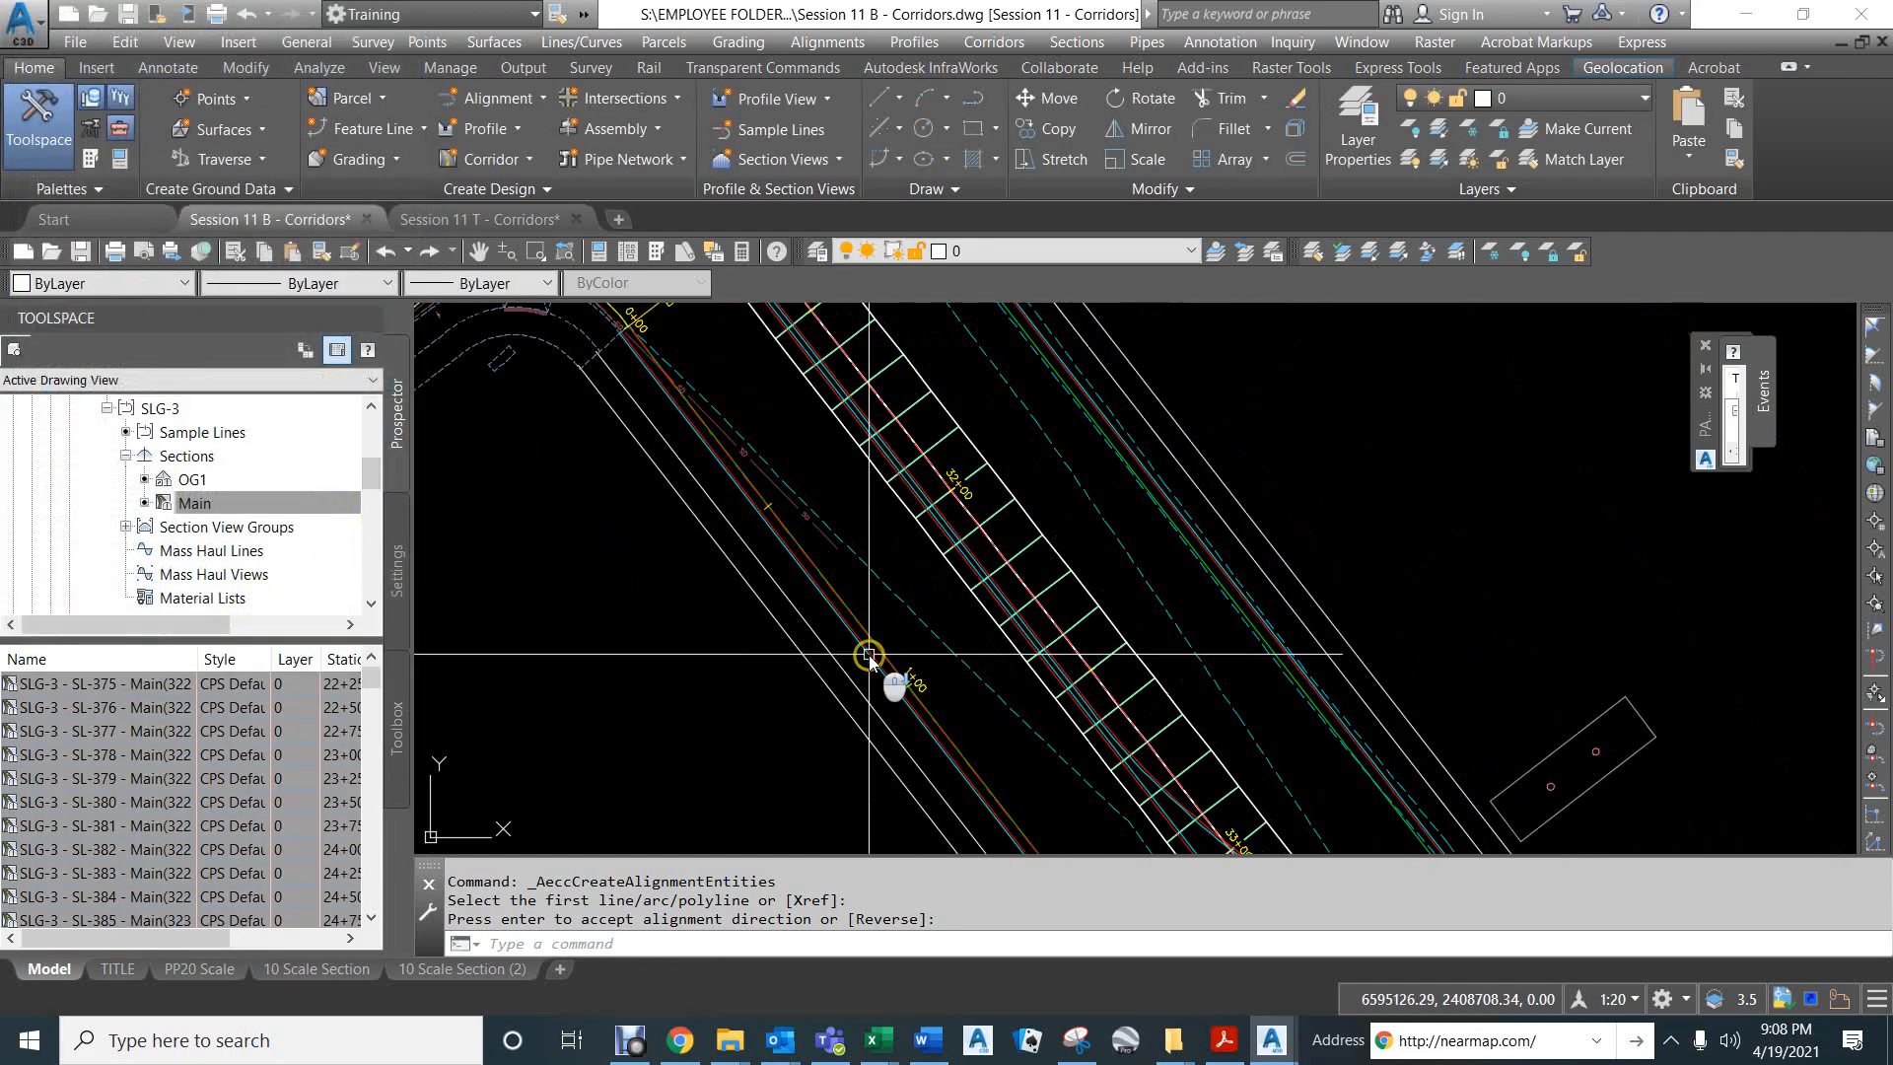
scroll(869, 654, down, 4)
scroll(770, 539, up, 4)
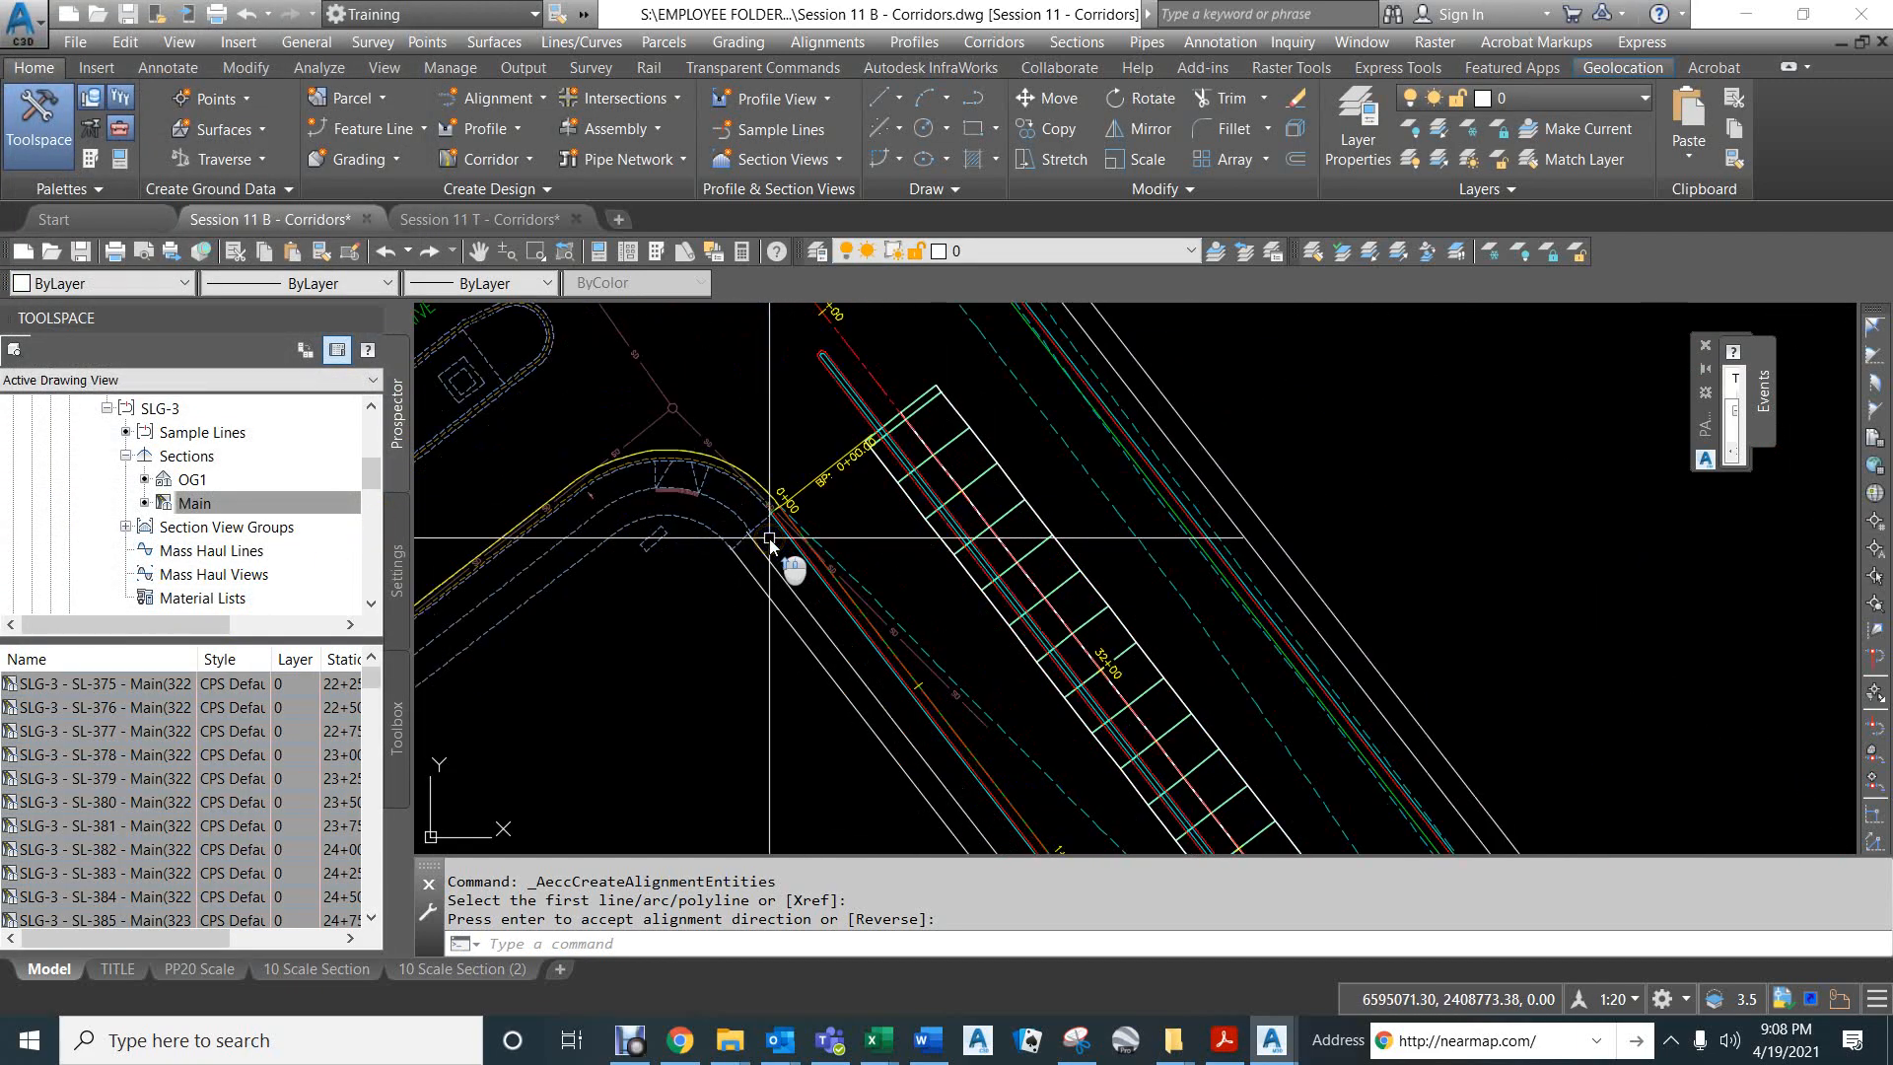
scroll(769, 538, down, 4)
middle_drag(794, 516, 887, 520)
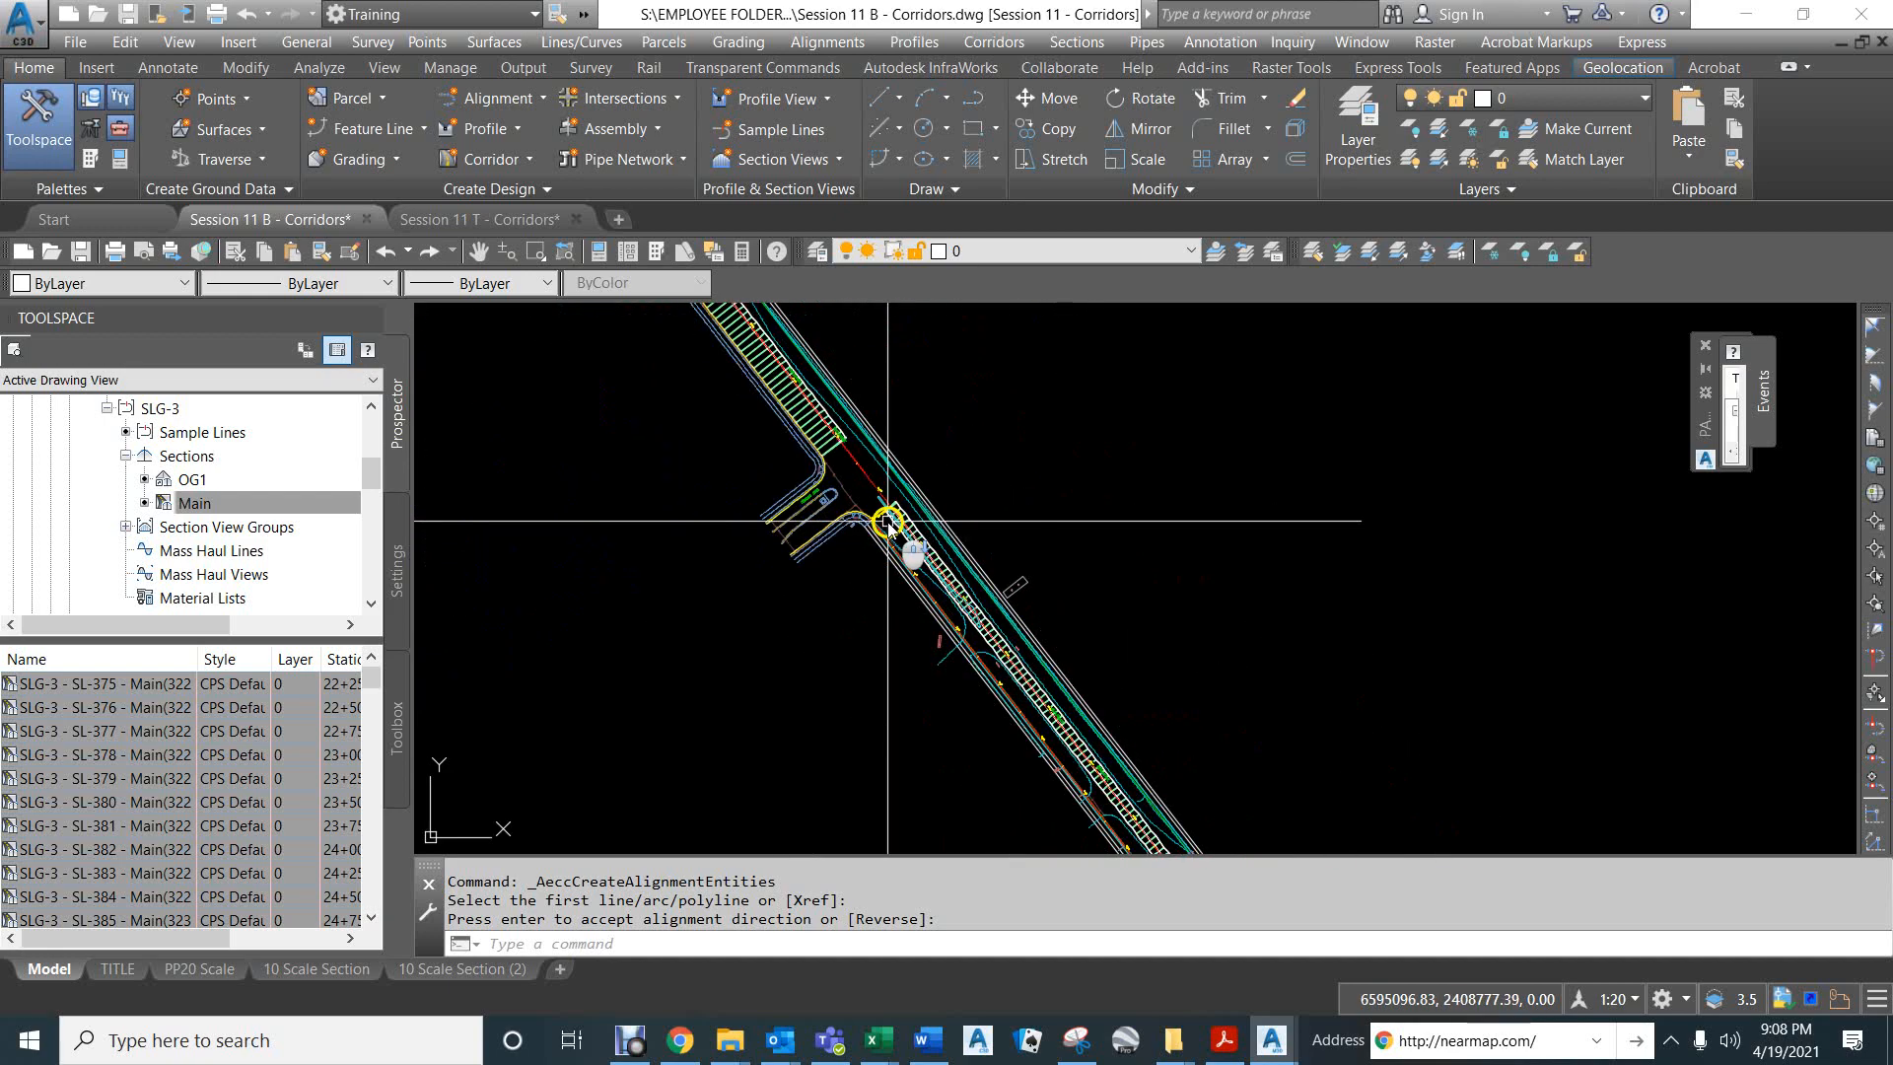
mouse_move(1206, 792)
middle_down()
mouse_move(1018, 397)
mouse_move(916, 305)
middle_up()
middle_drag(1274, 728, 1097, 469)
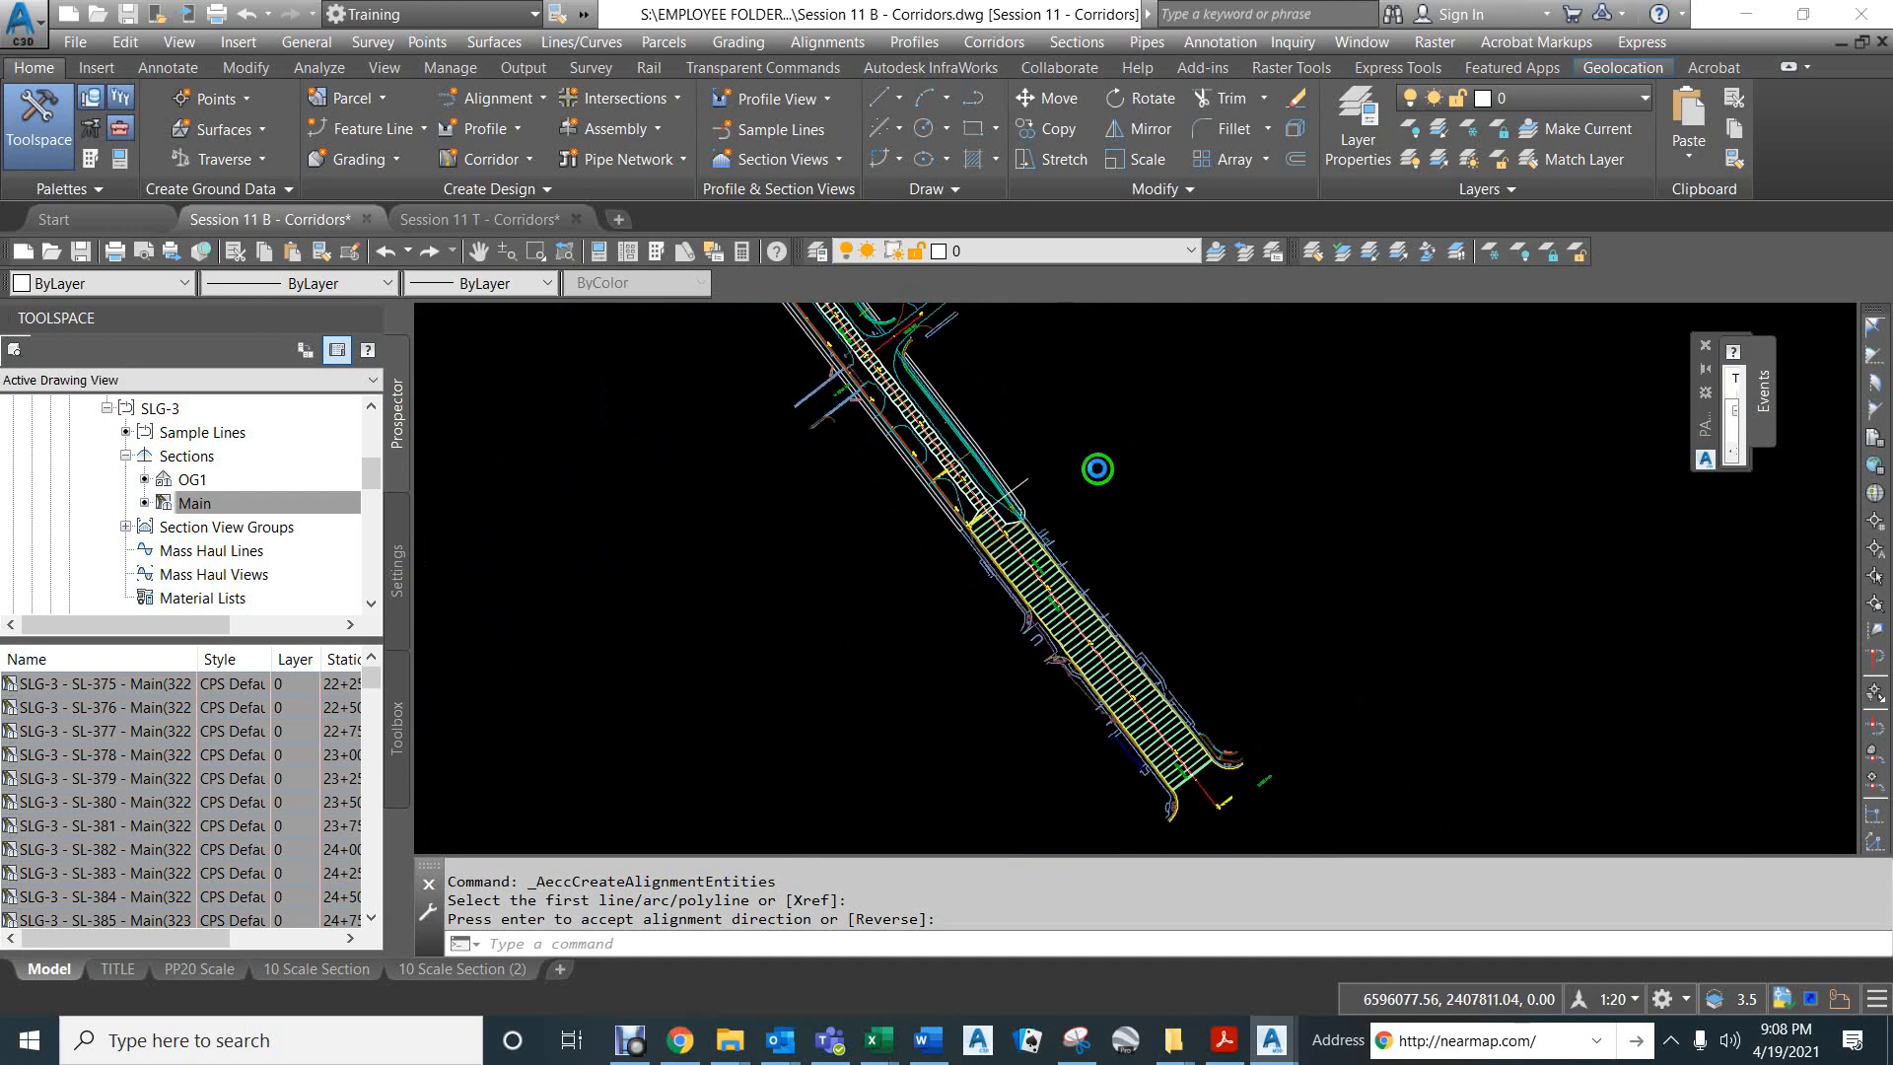
scroll(981, 526, up, 5)
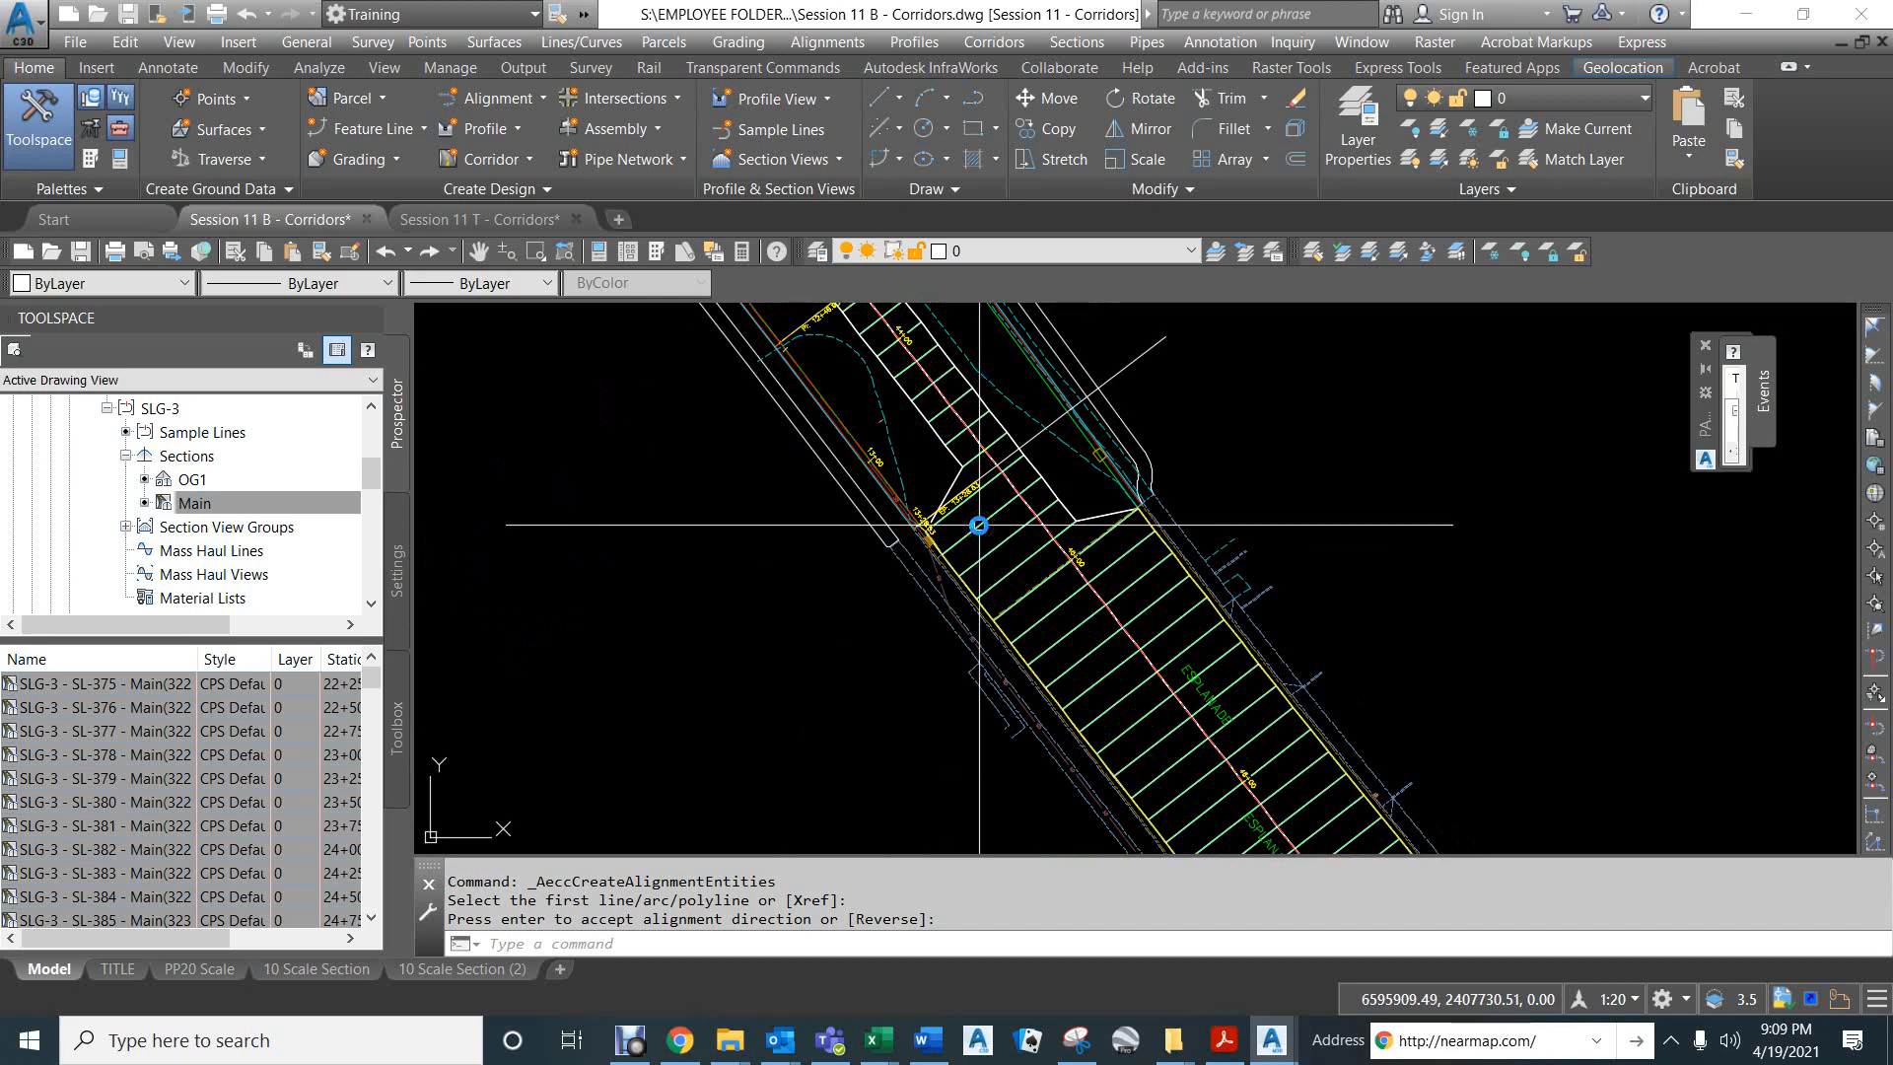
scroll(947, 538, up, 4)
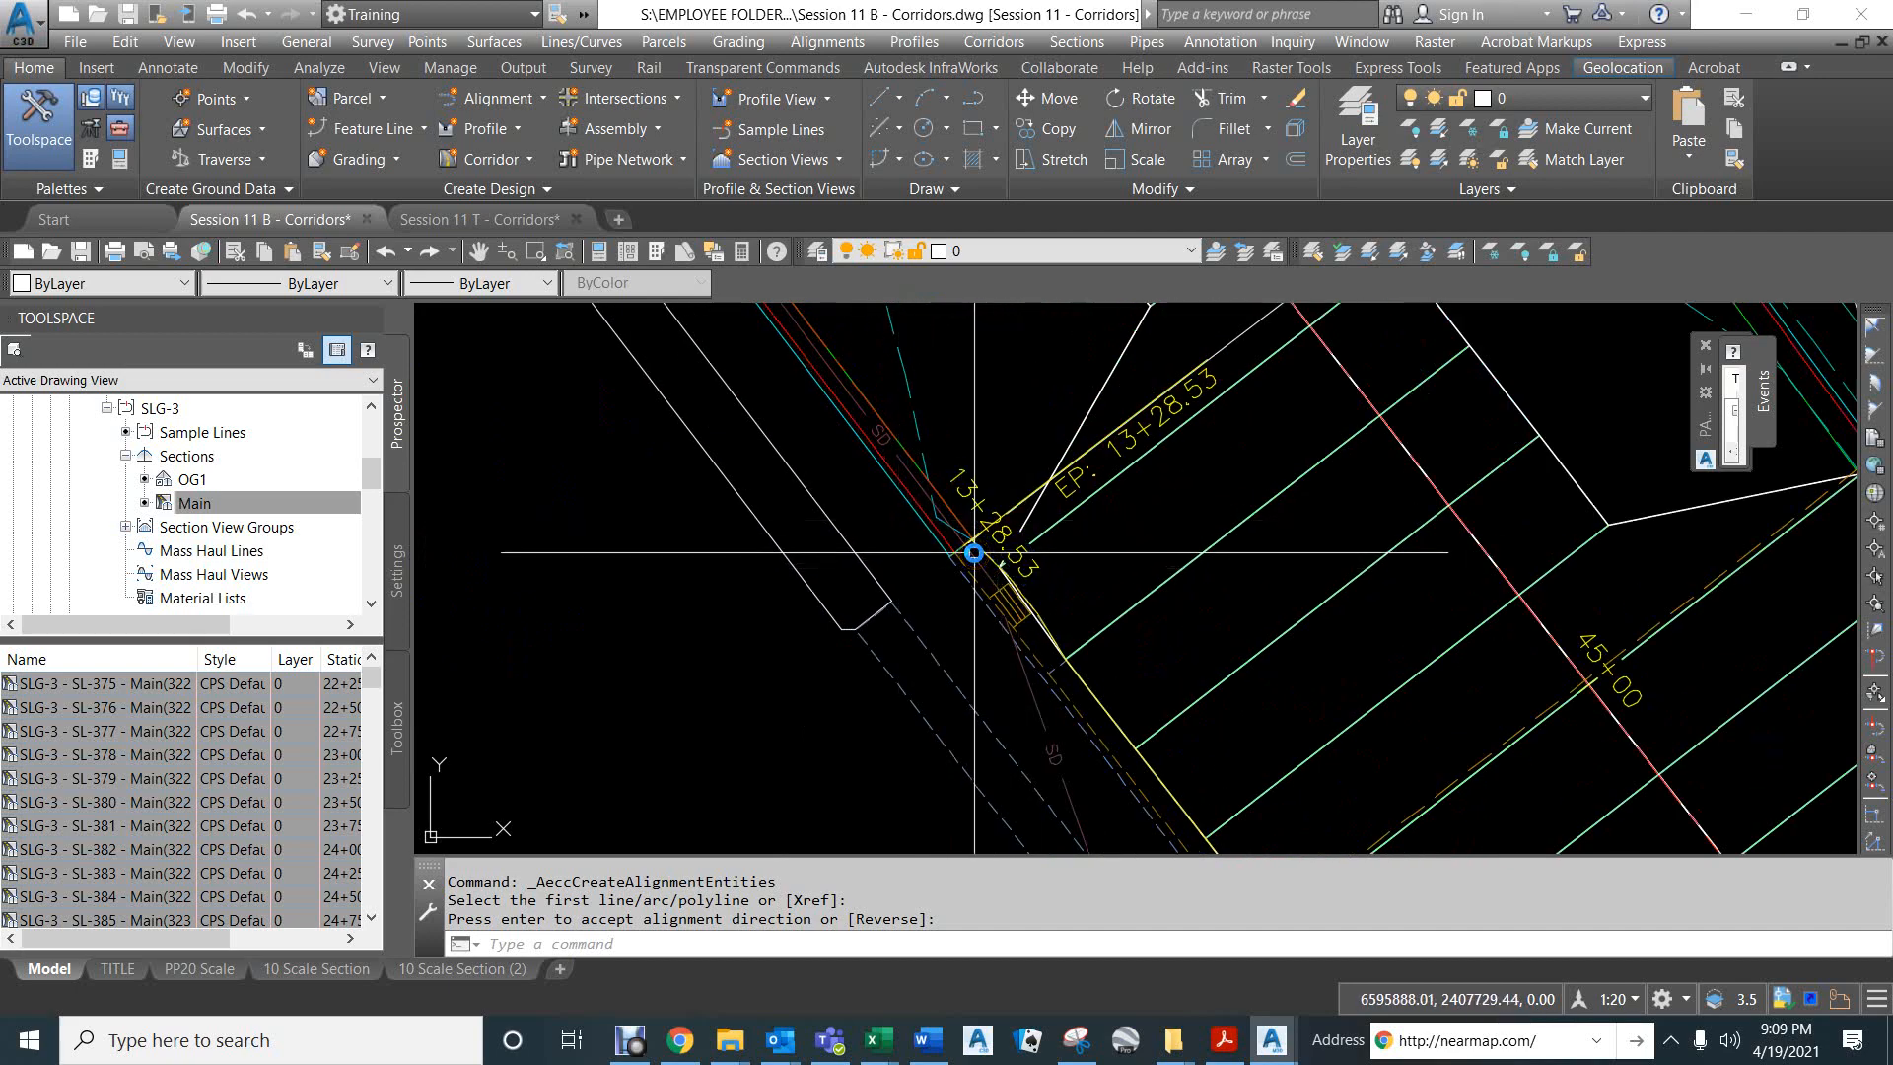
scroll(974, 553, down, 6)
middle_drag(1161, 633, 1033, 325)
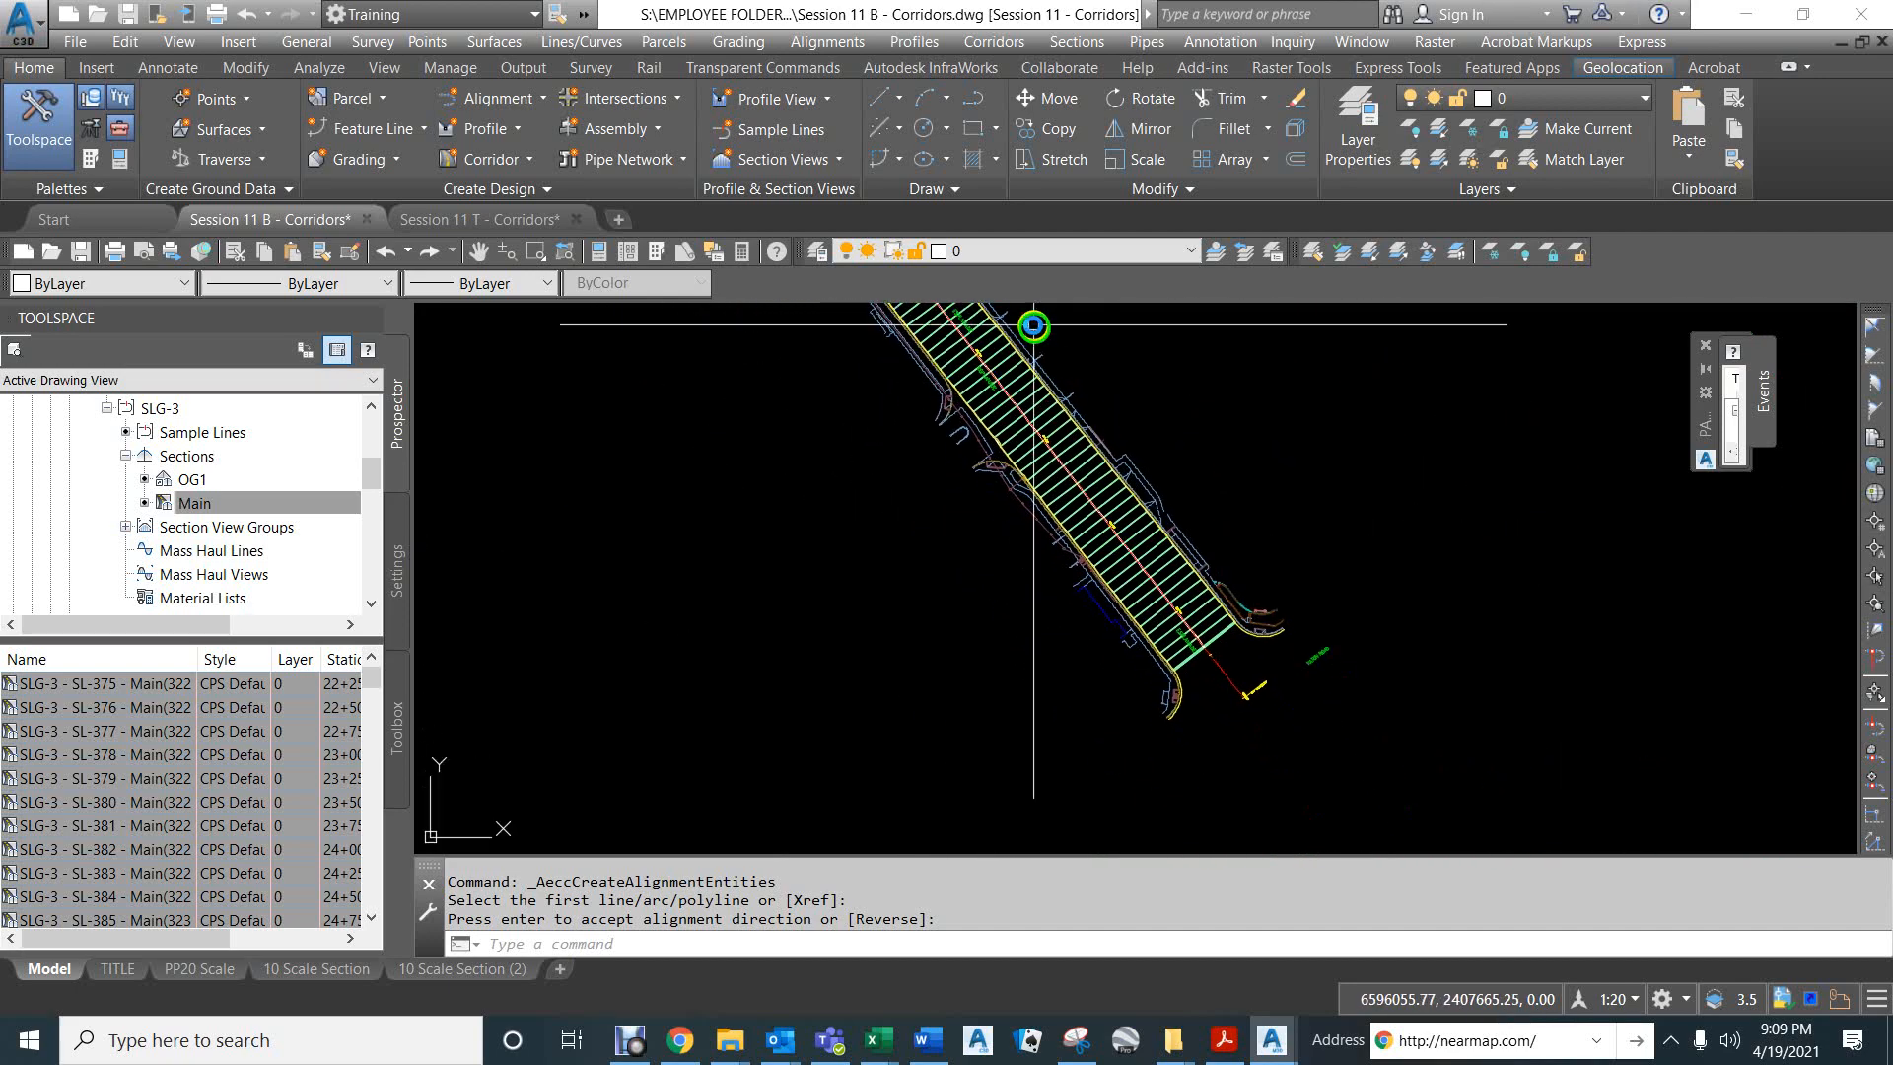
scroll(985, 410, up, 4)
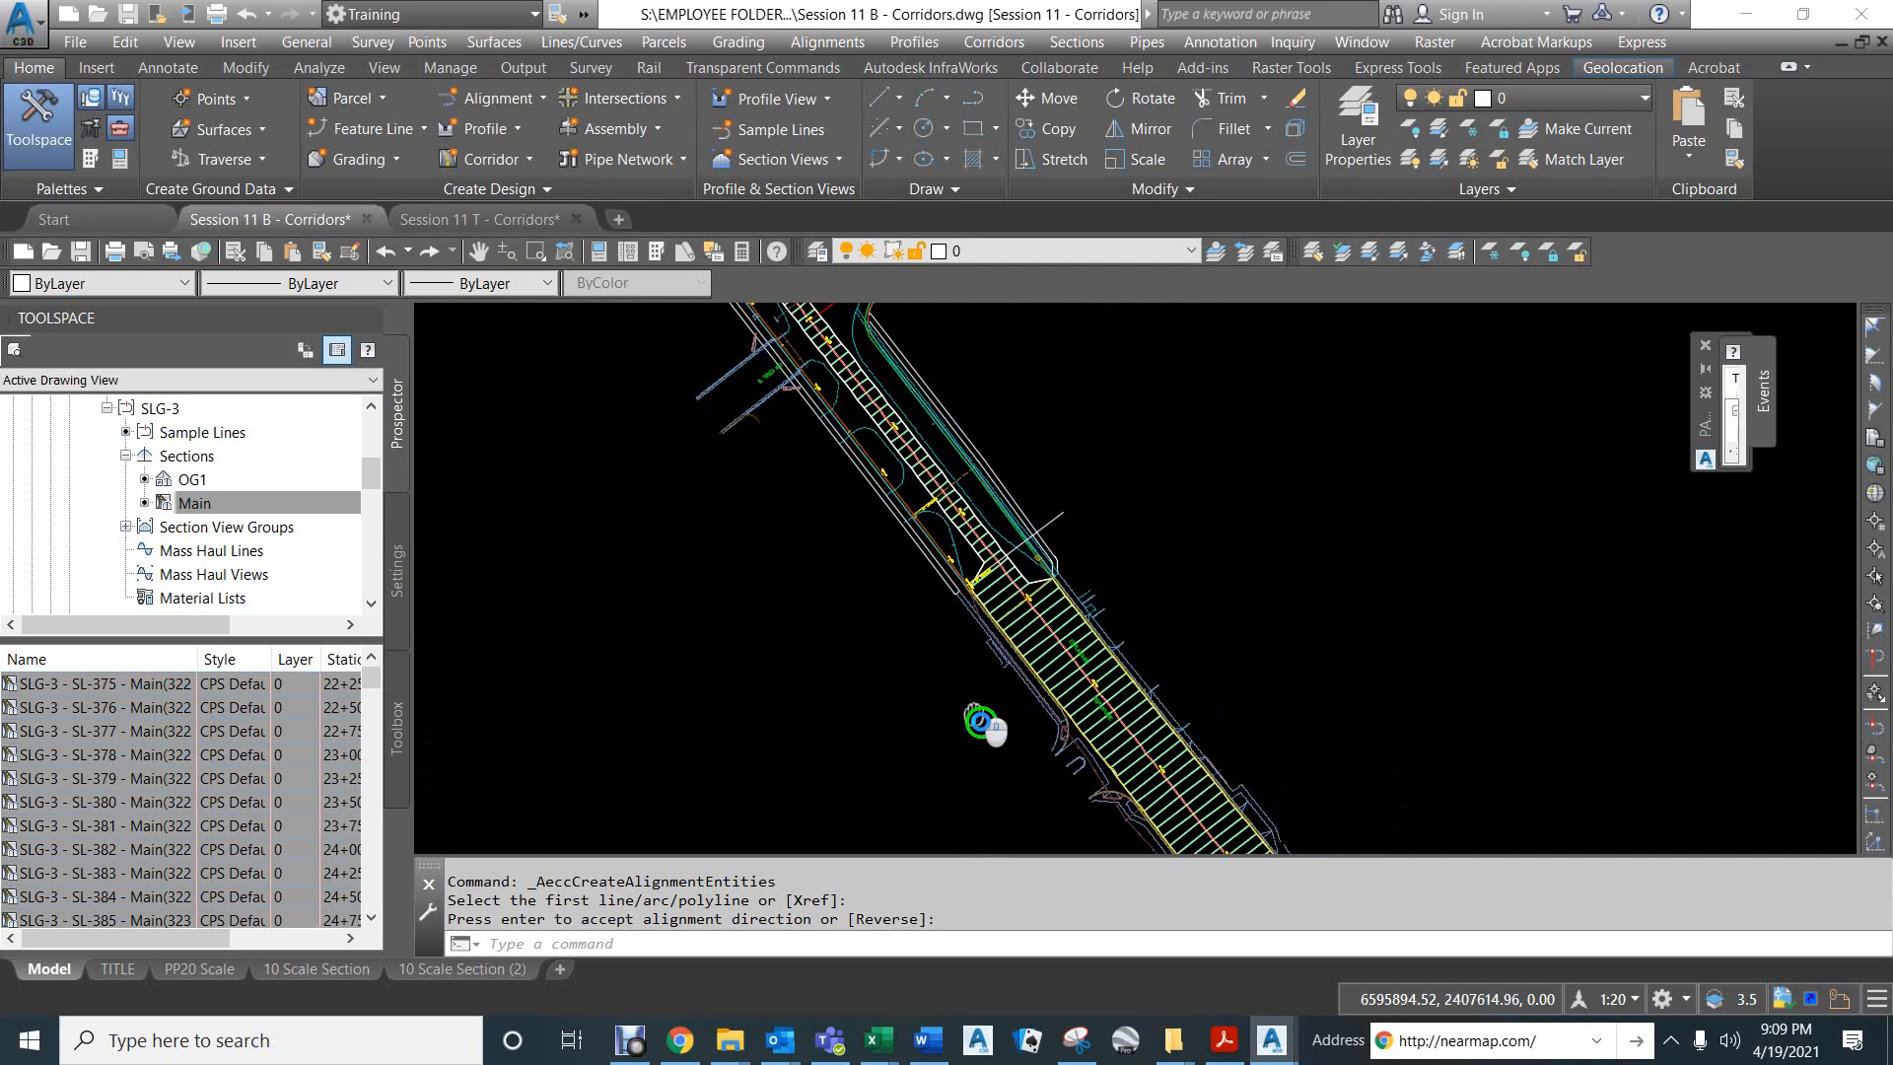
scroll(972, 573, up, 6)
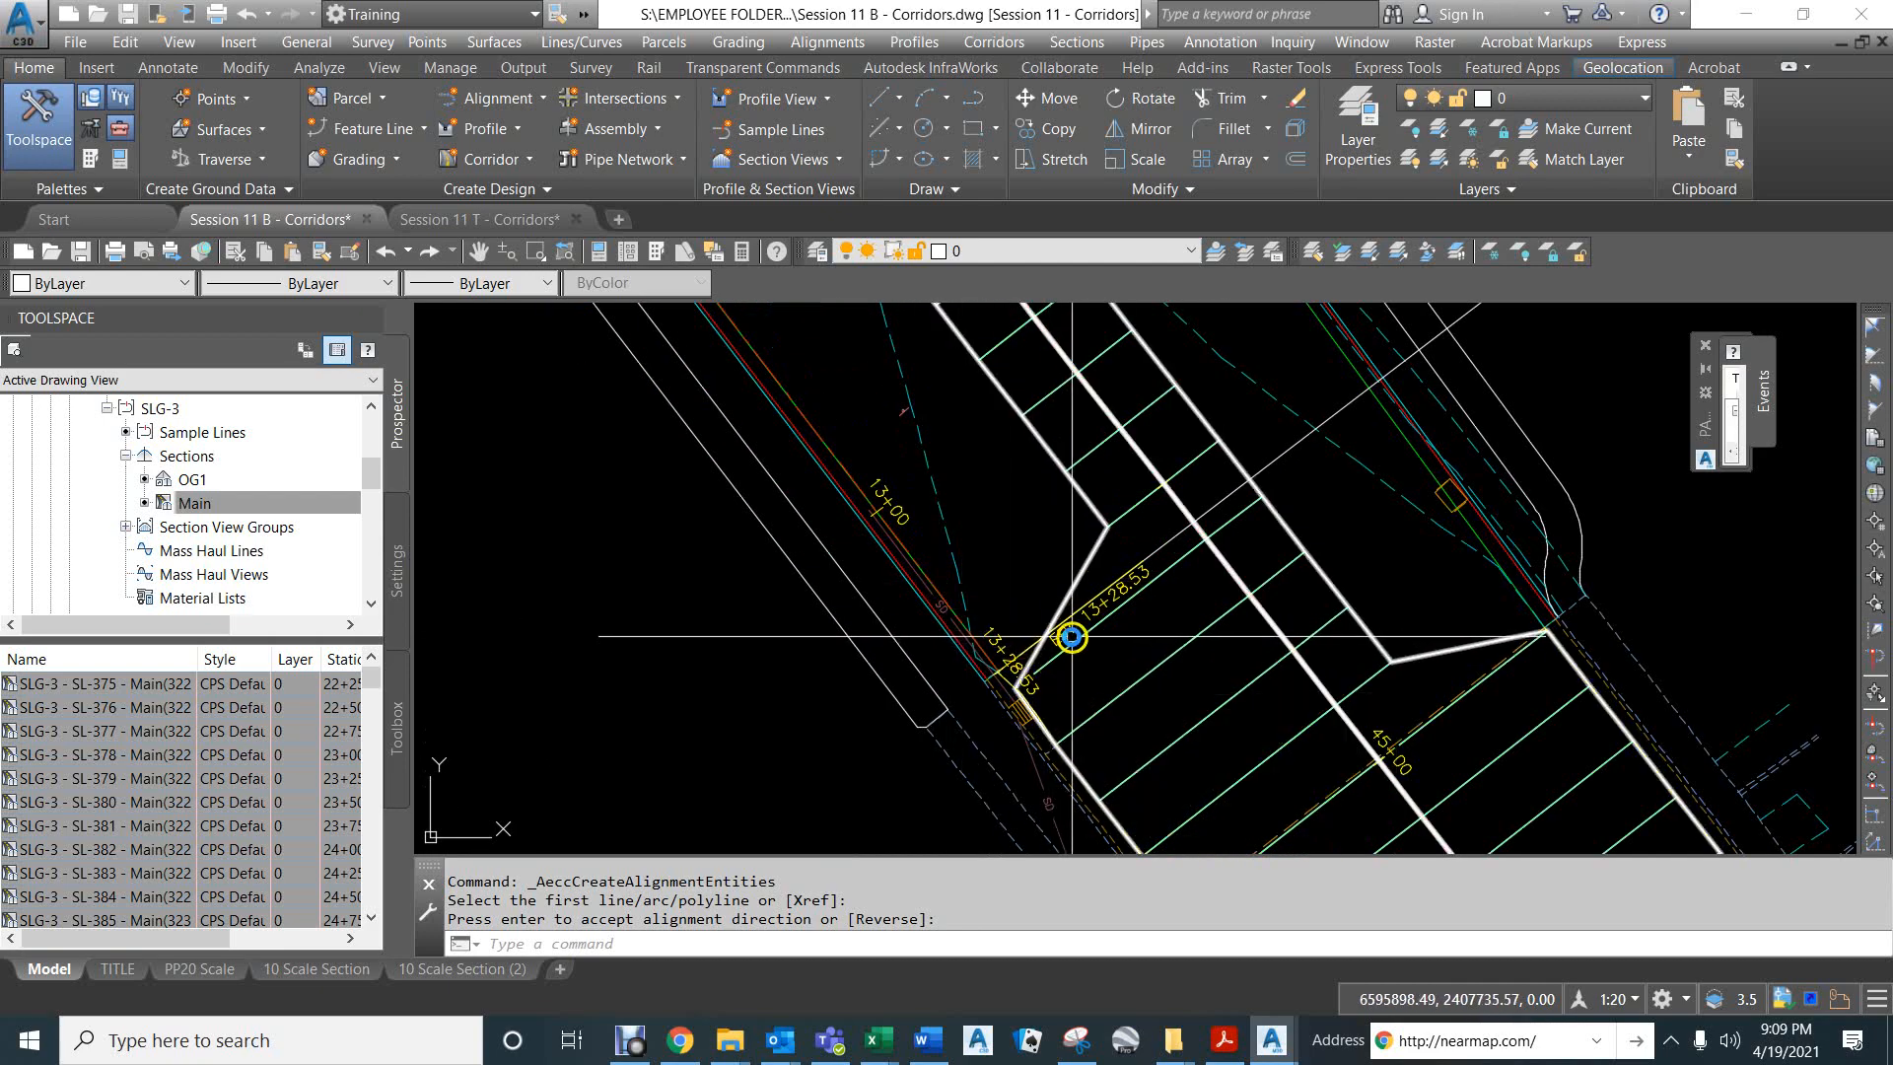
- Rename the right lip alignment as "right lip DPD to Existing gutter south"
click(952, 603)
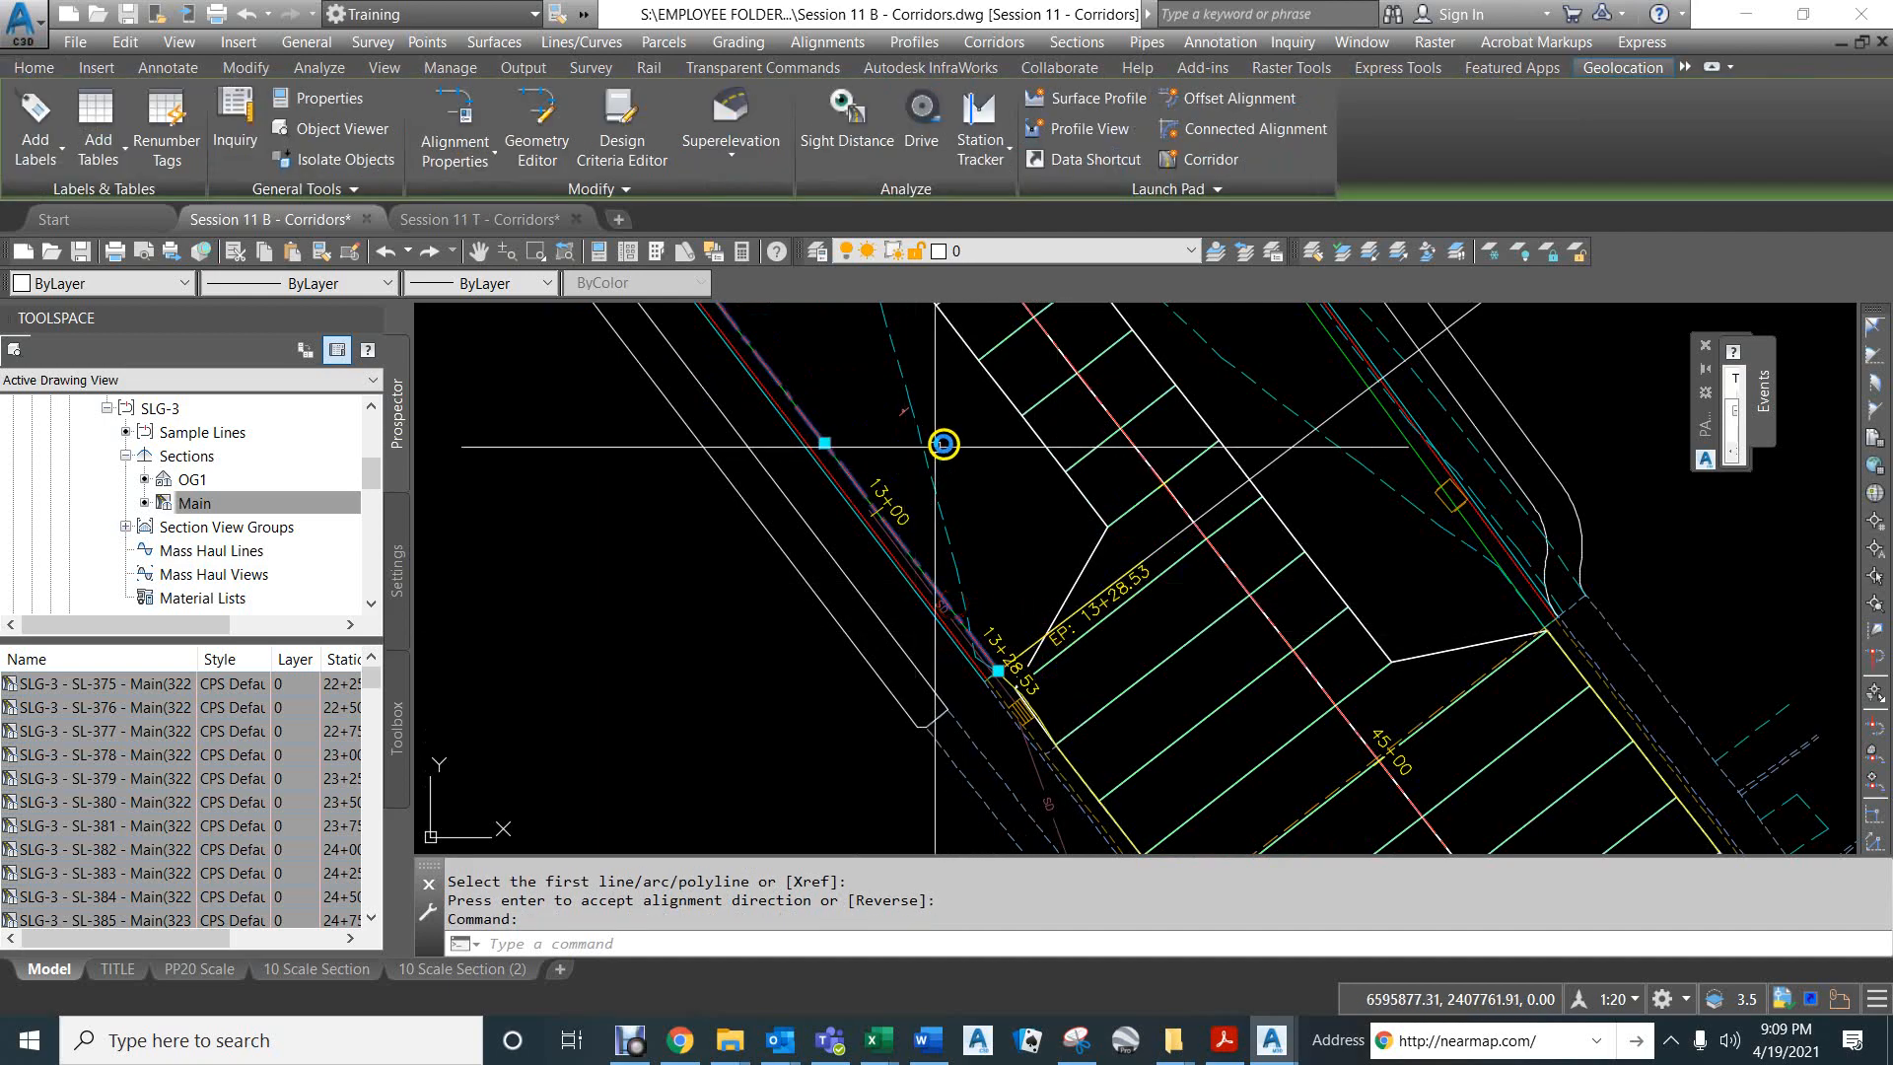
right_click(943, 443)
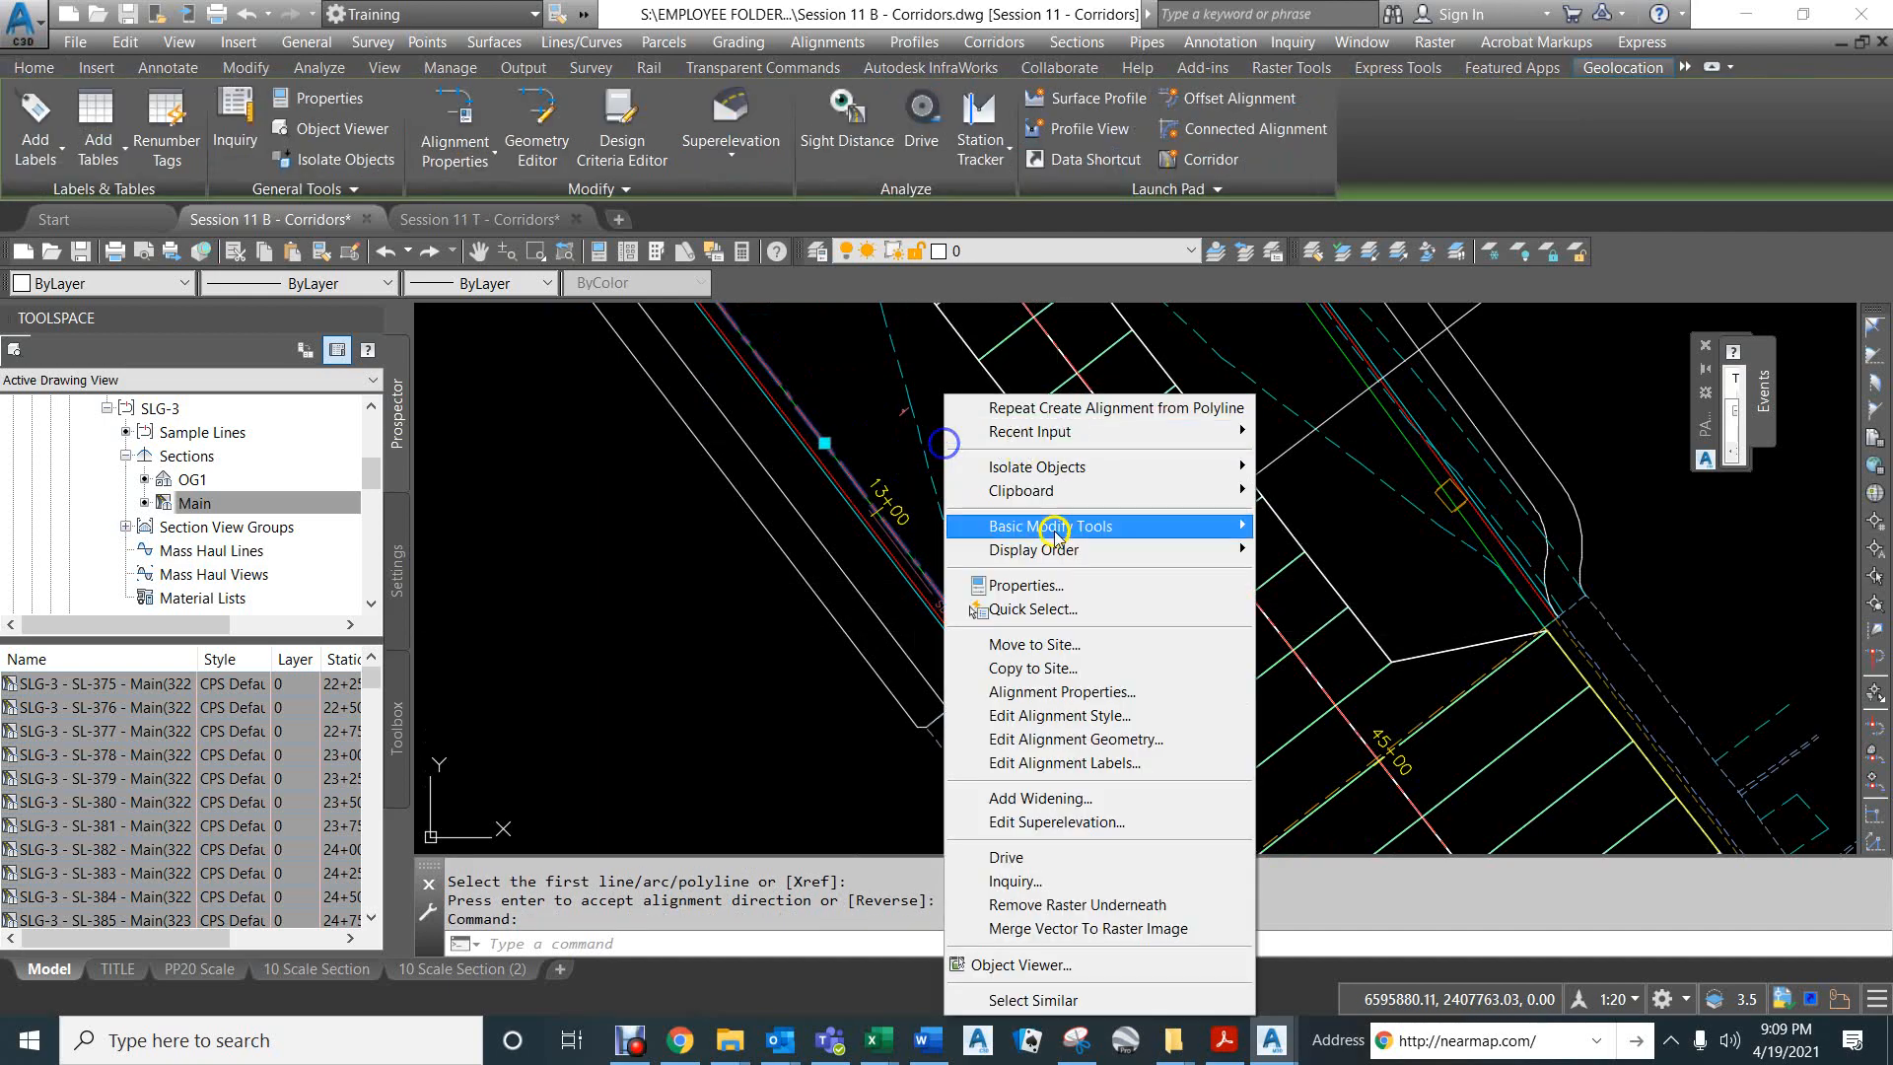
click(1013, 695)
click(757, 326)
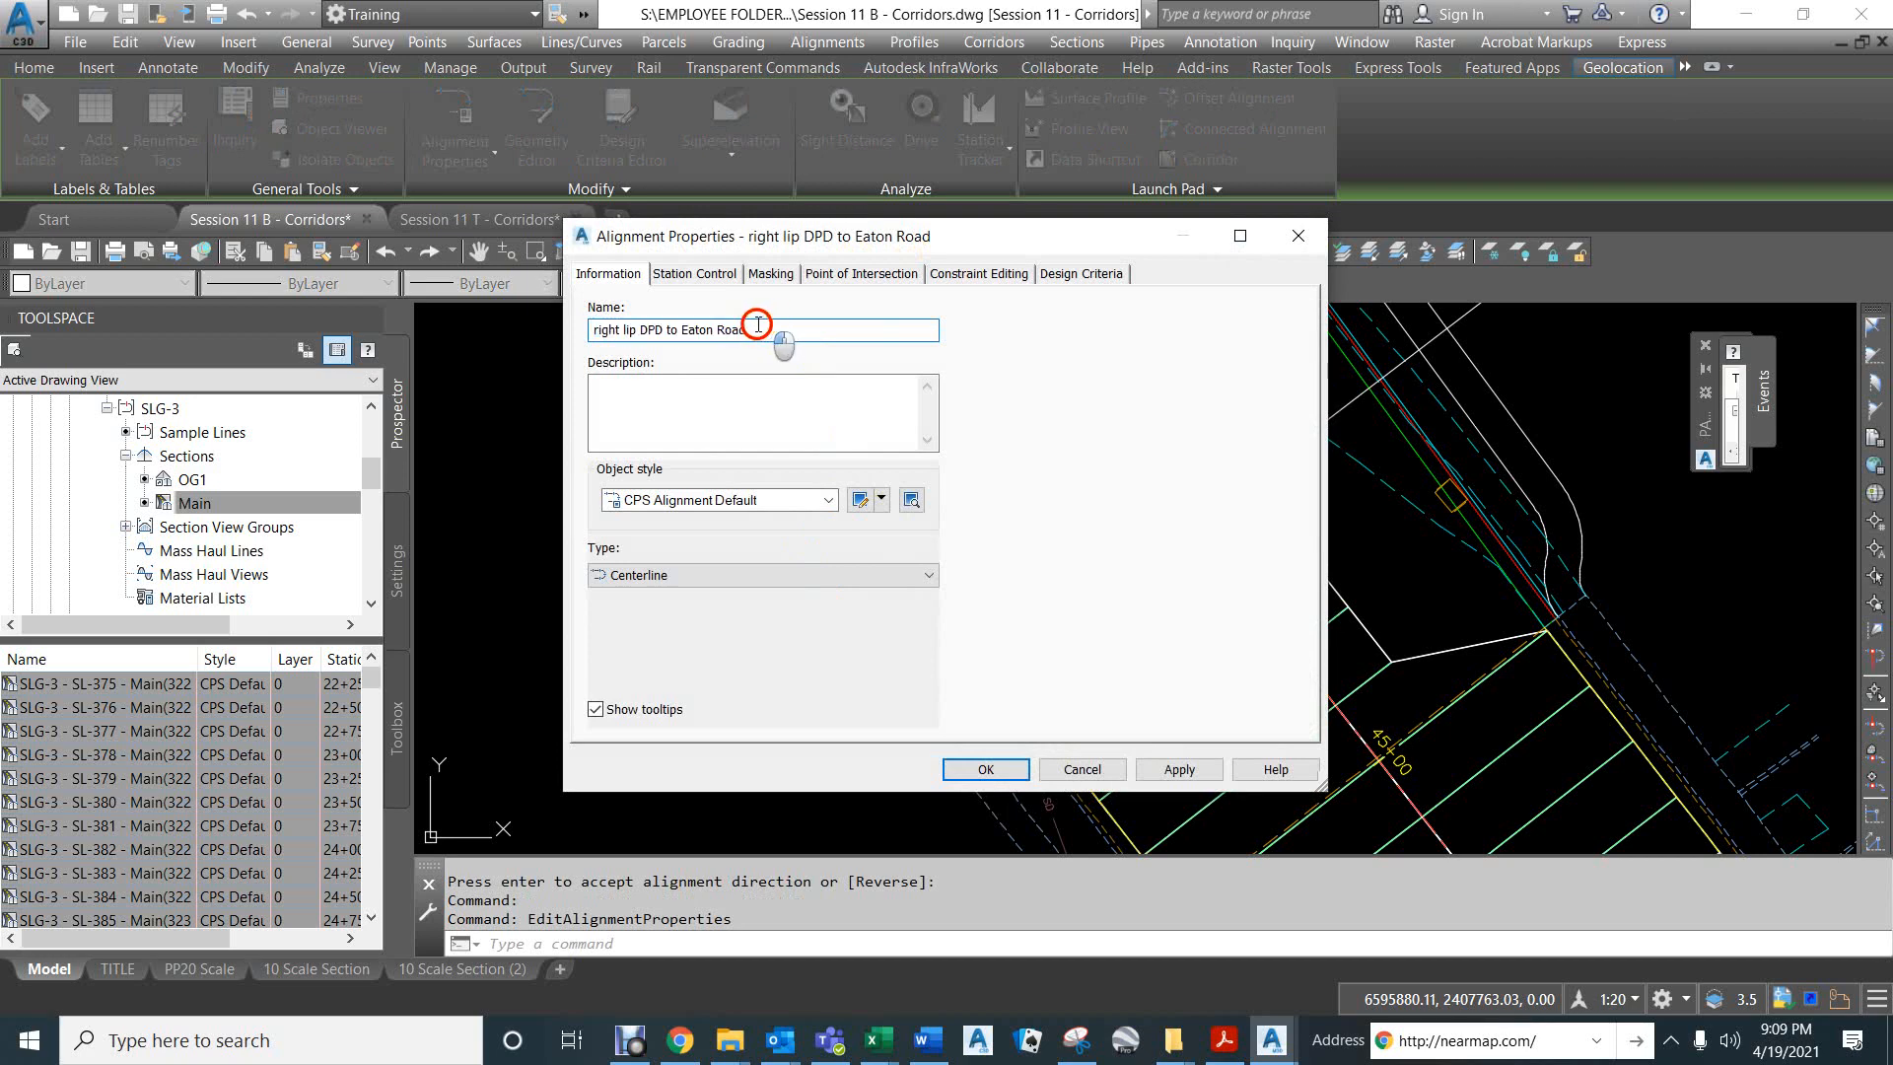
drag(757, 324, 687, 325)
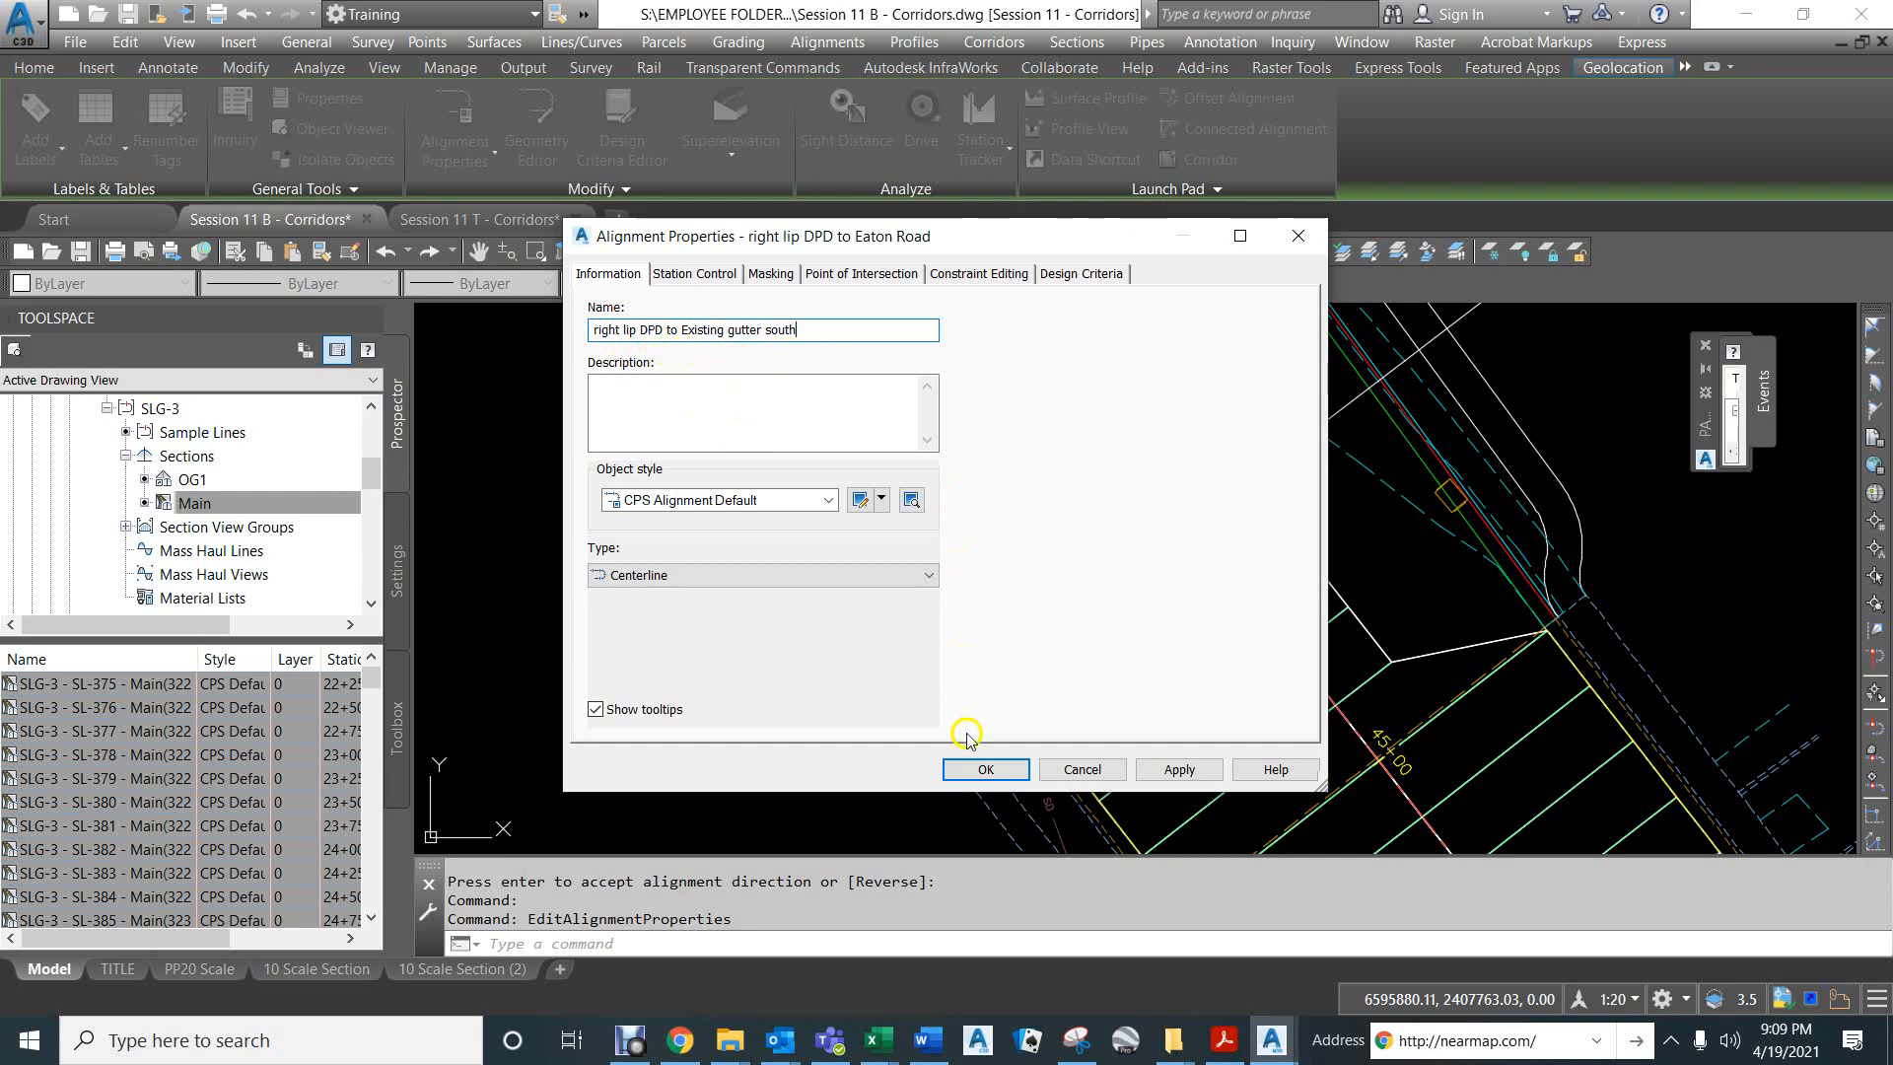
click(982, 770)
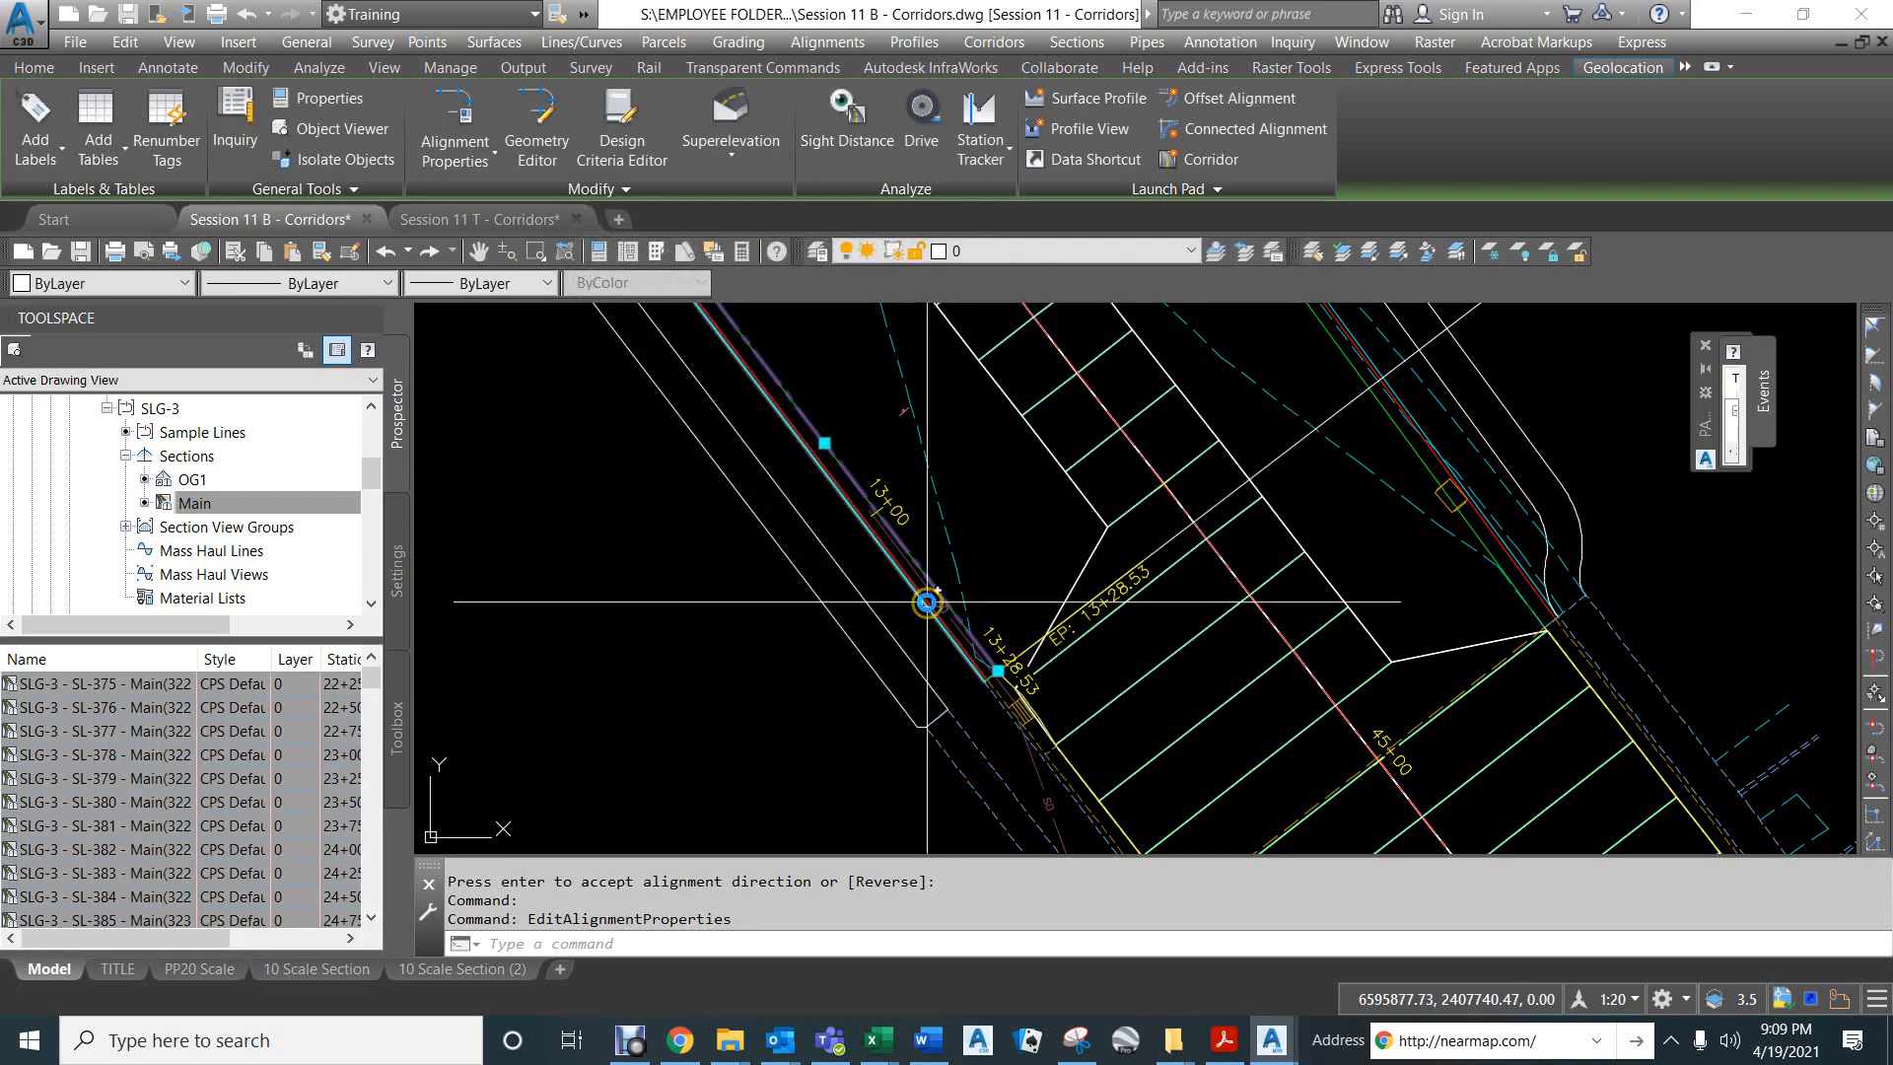
- Create a surface profile from OG1 along the full length of the right lip alignment and proceed to draw it in a profile view
scroll(865, 620, down, 5)
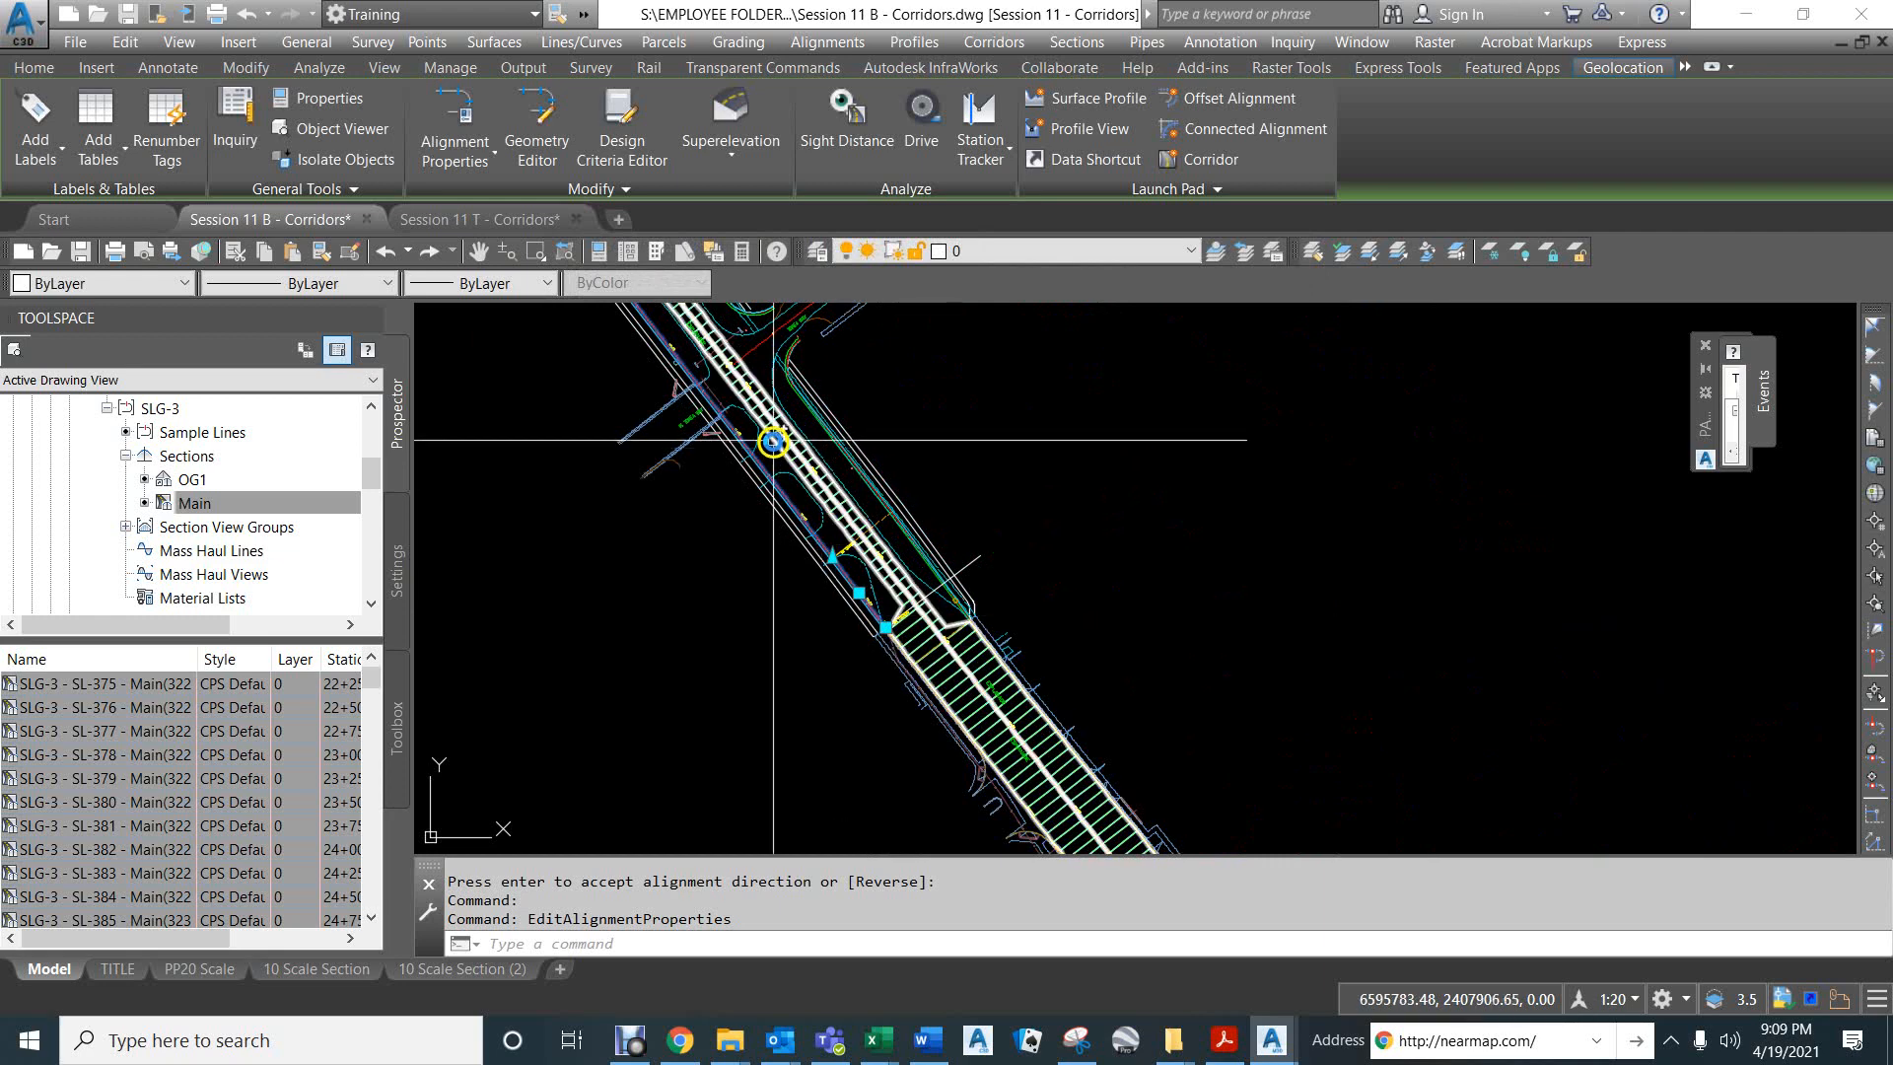
scroll(857, 591, down, 4)
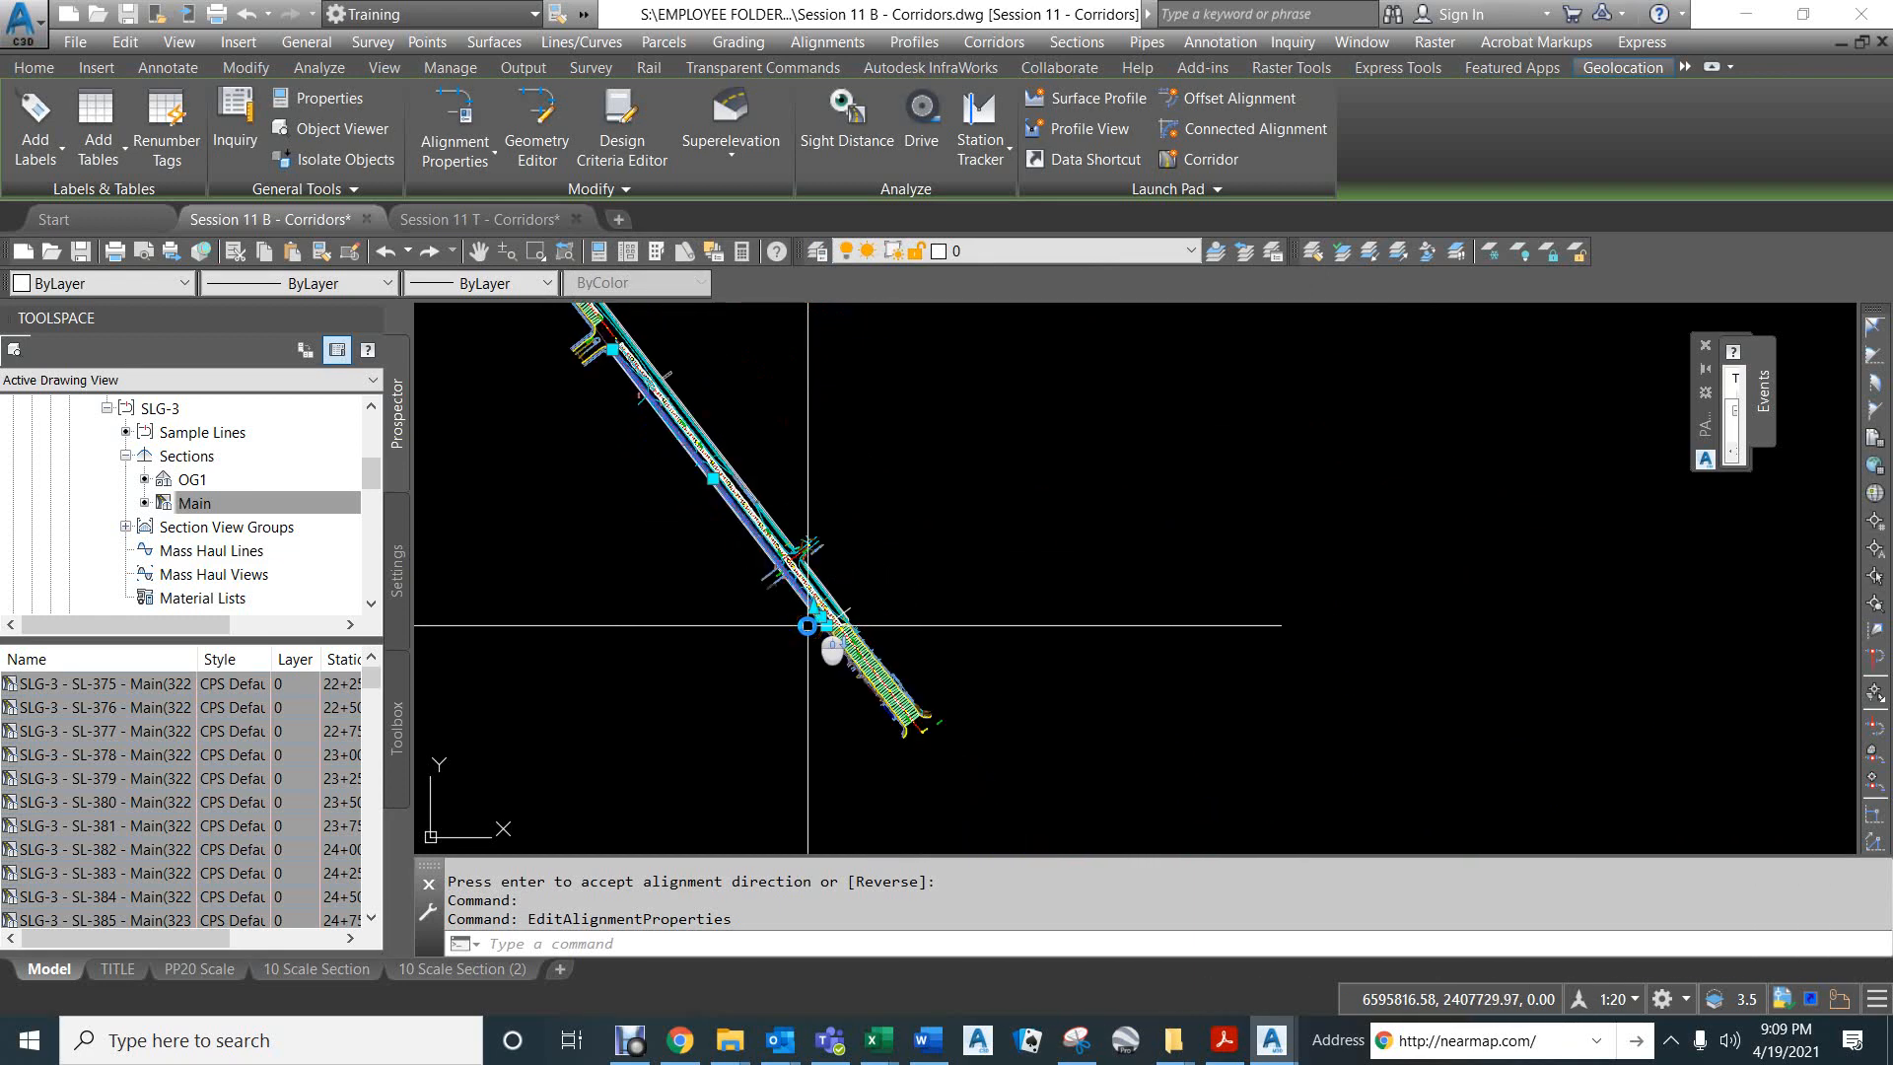
mouse_move(1279, 569)
middle_down()
mouse_move(986, 596)
mouse_move(858, 659)
middle_up()
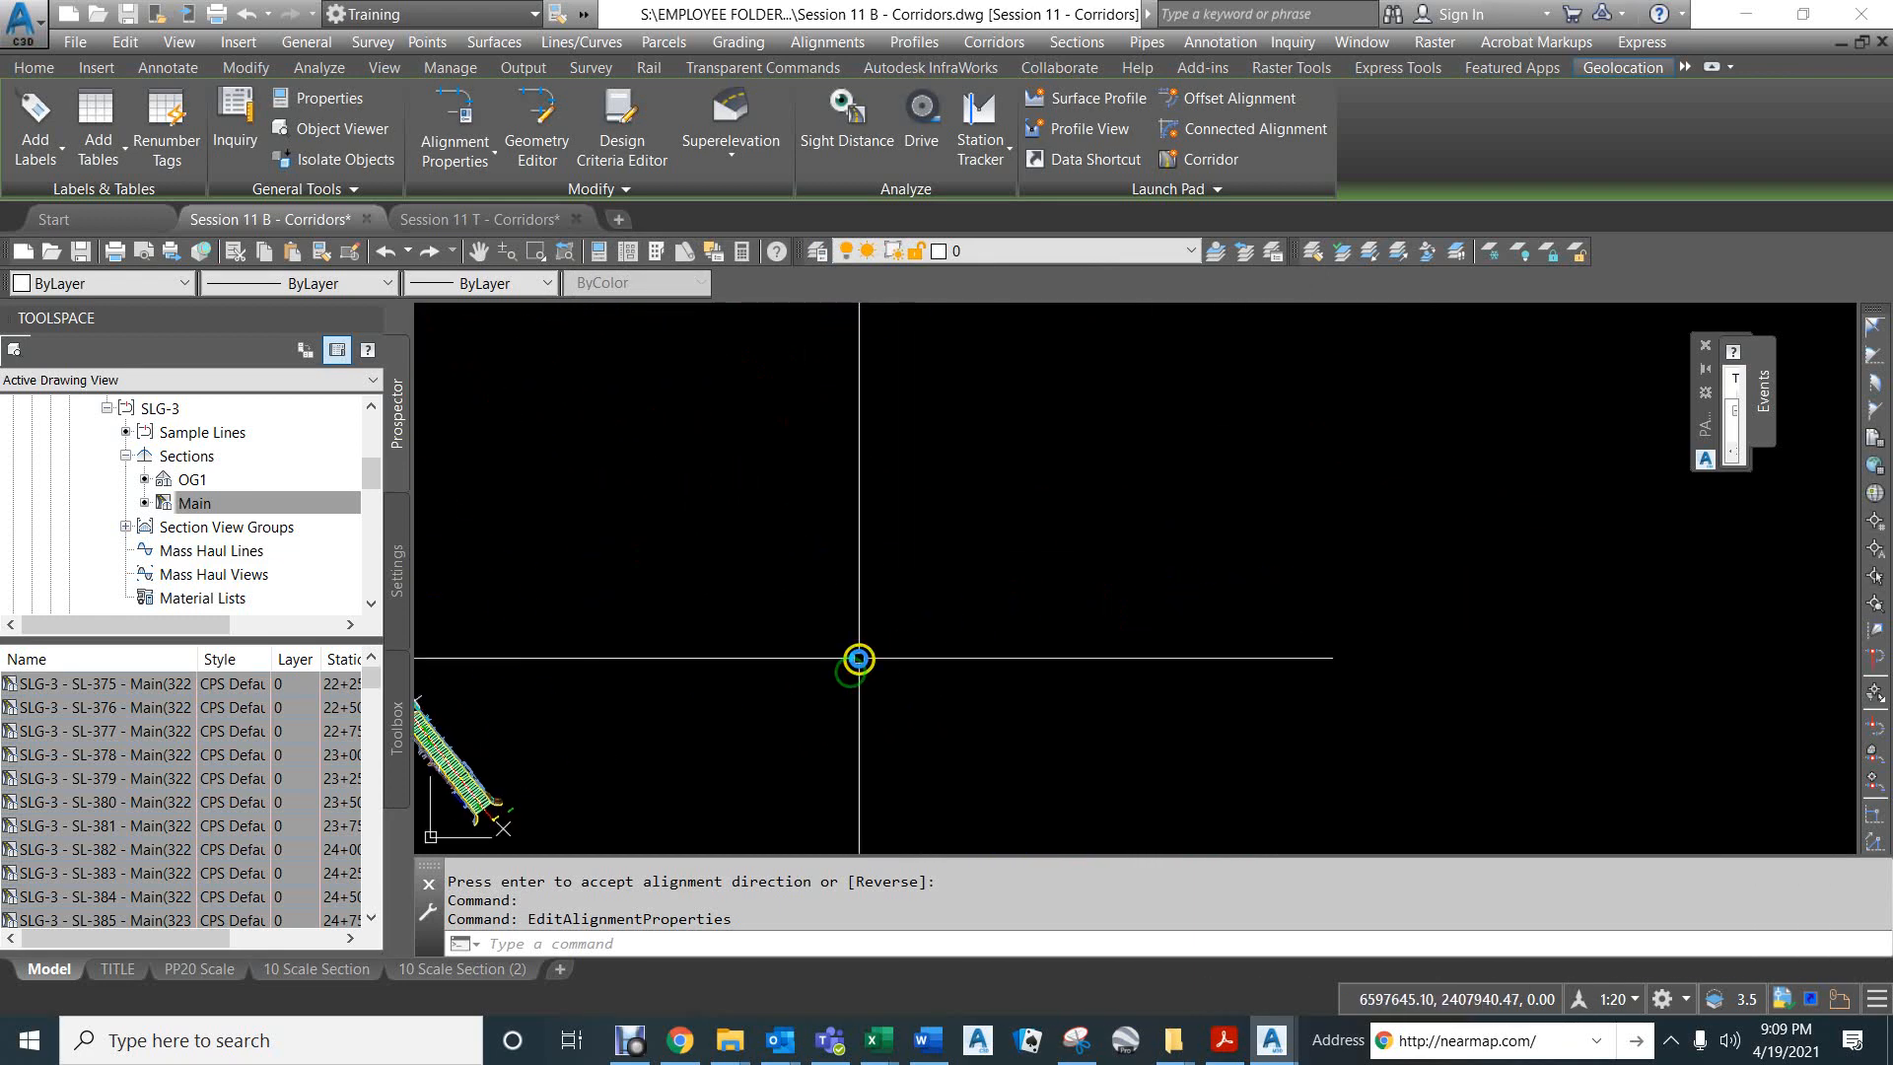
scroll(857, 659, down, 8)
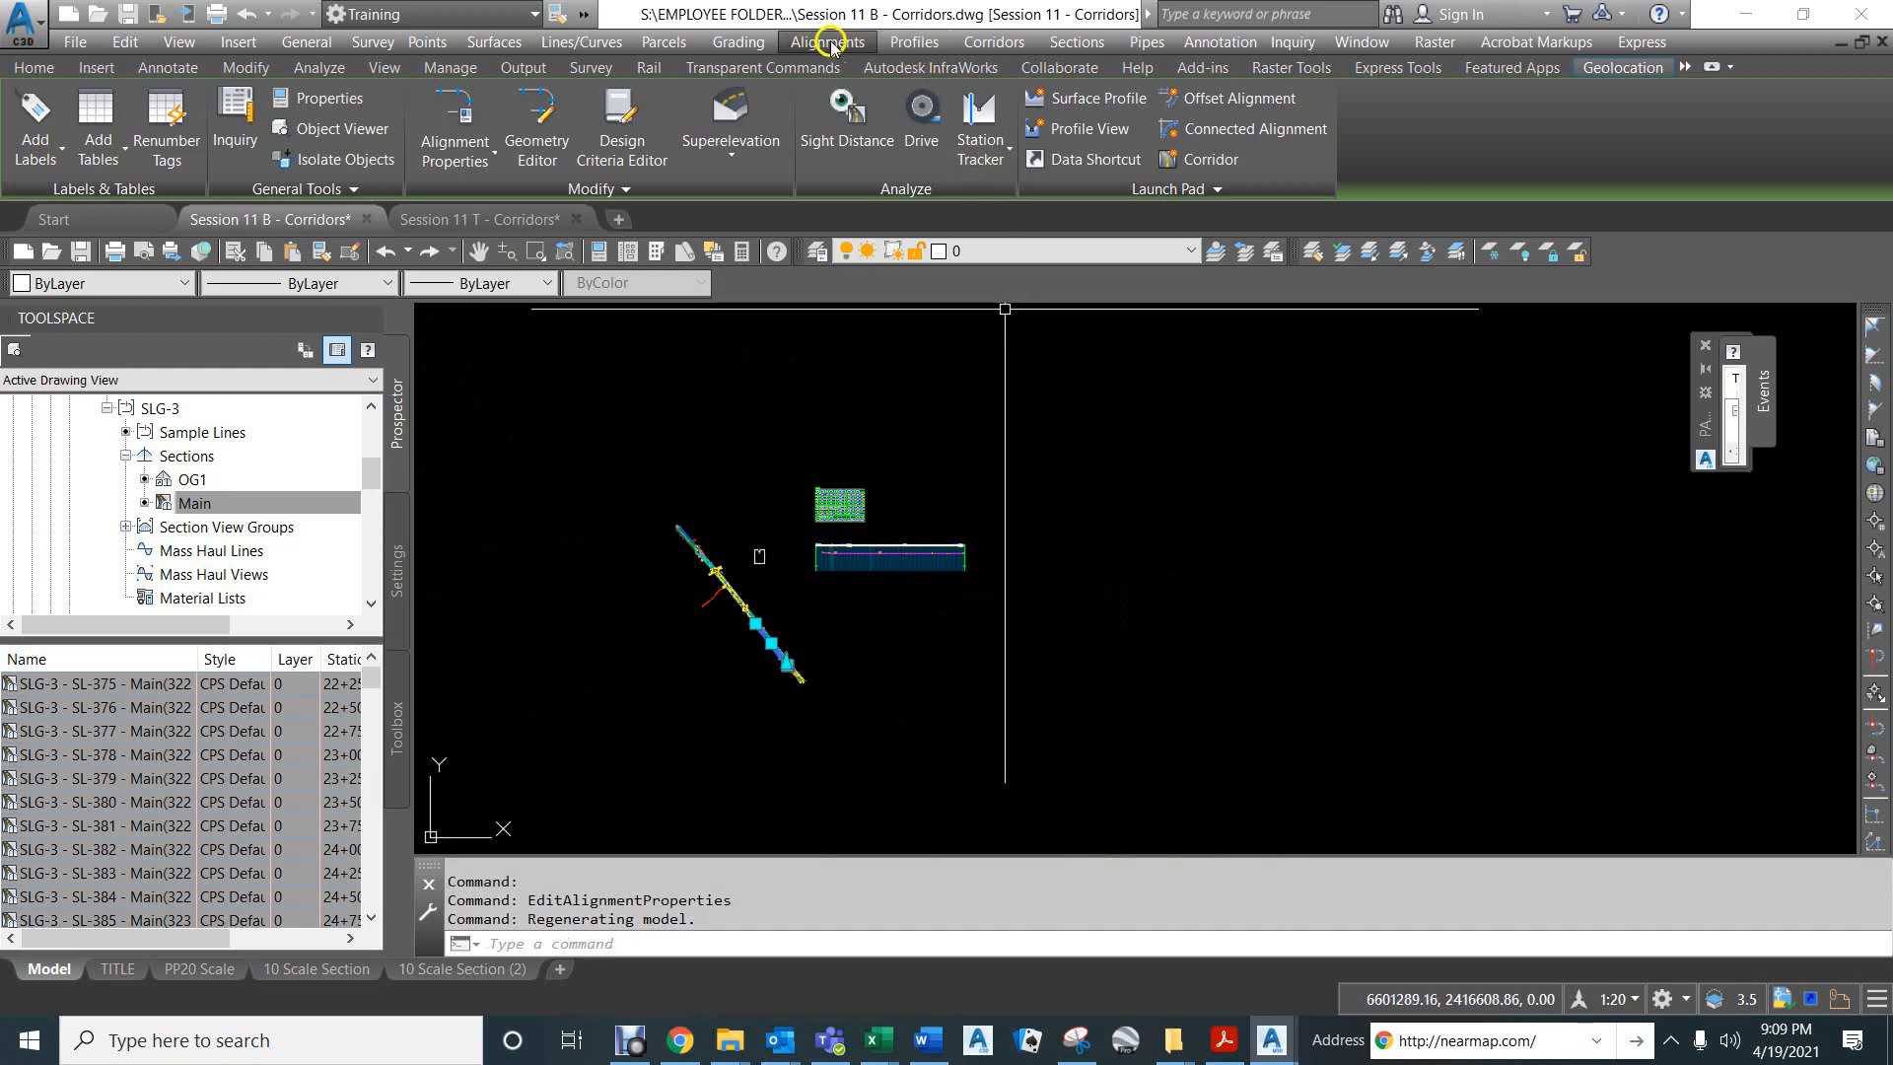
click(922, 43)
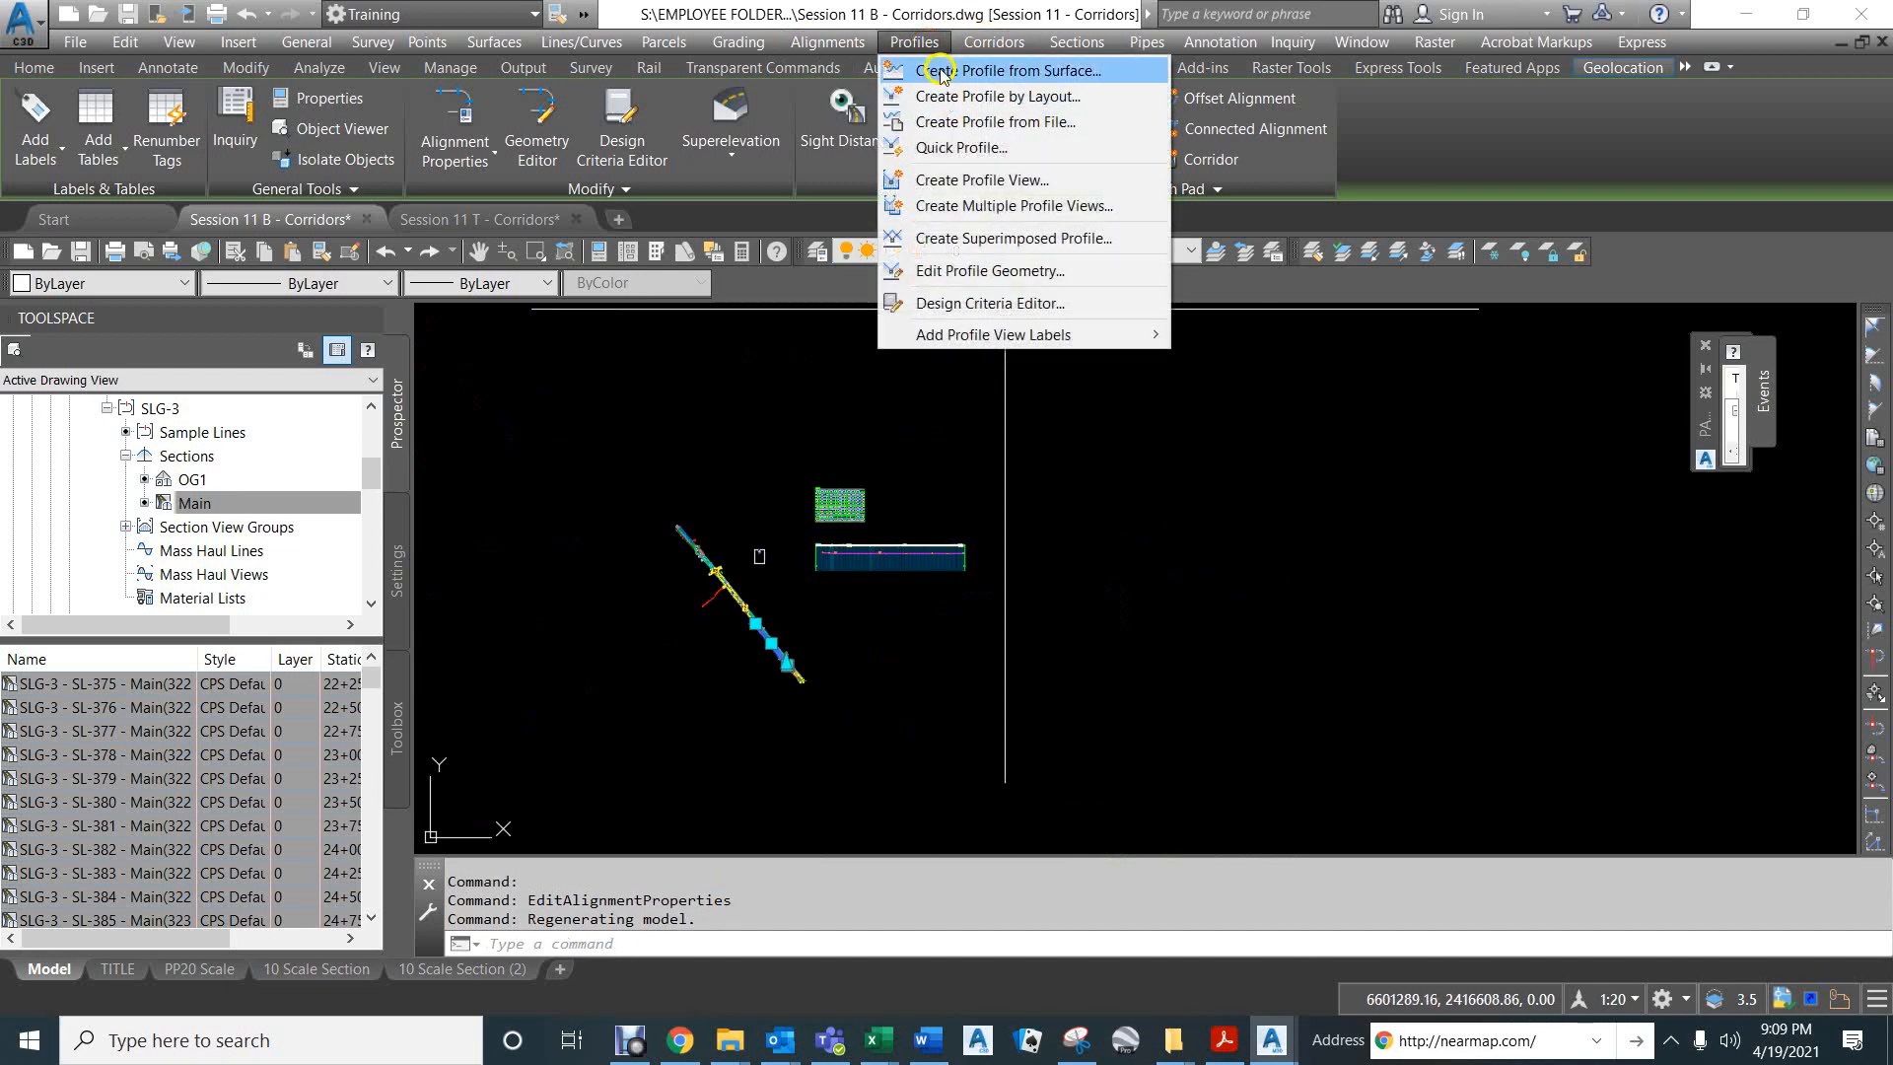
click(934, 72)
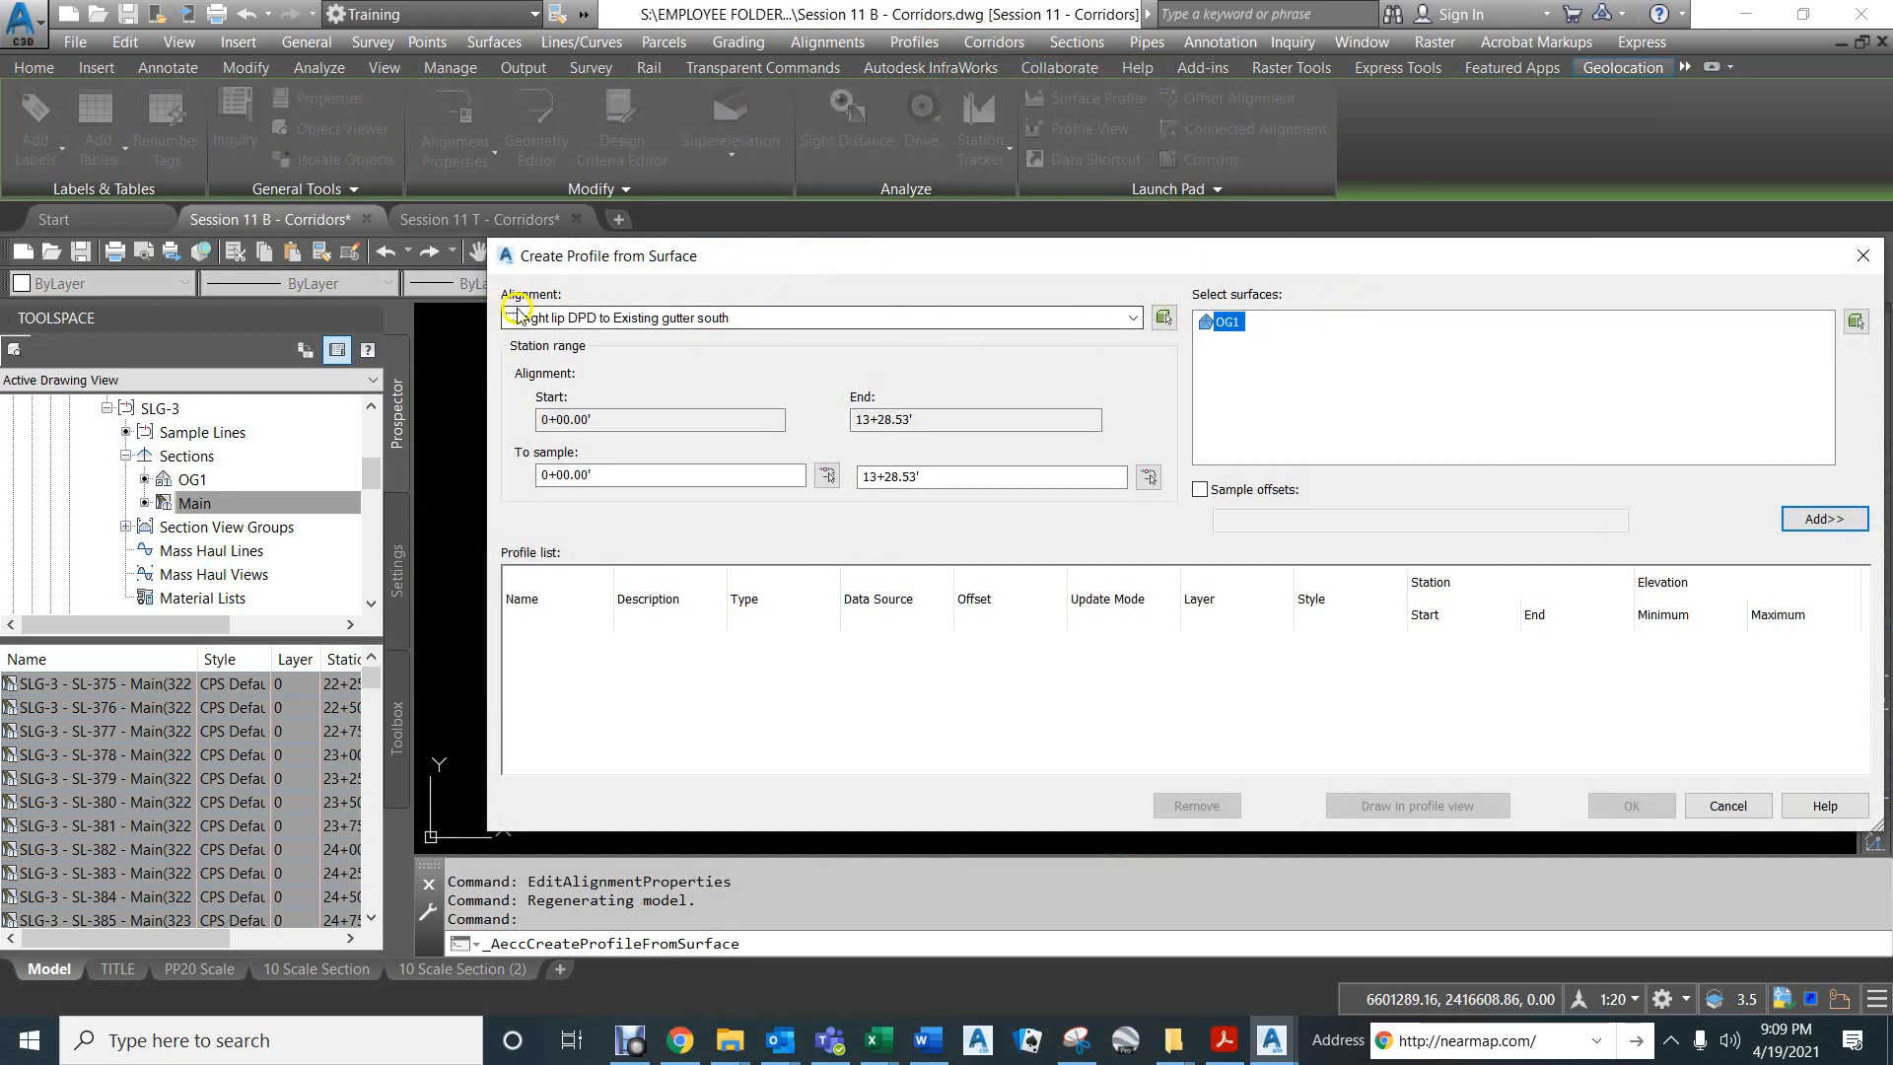
click(1817, 524)
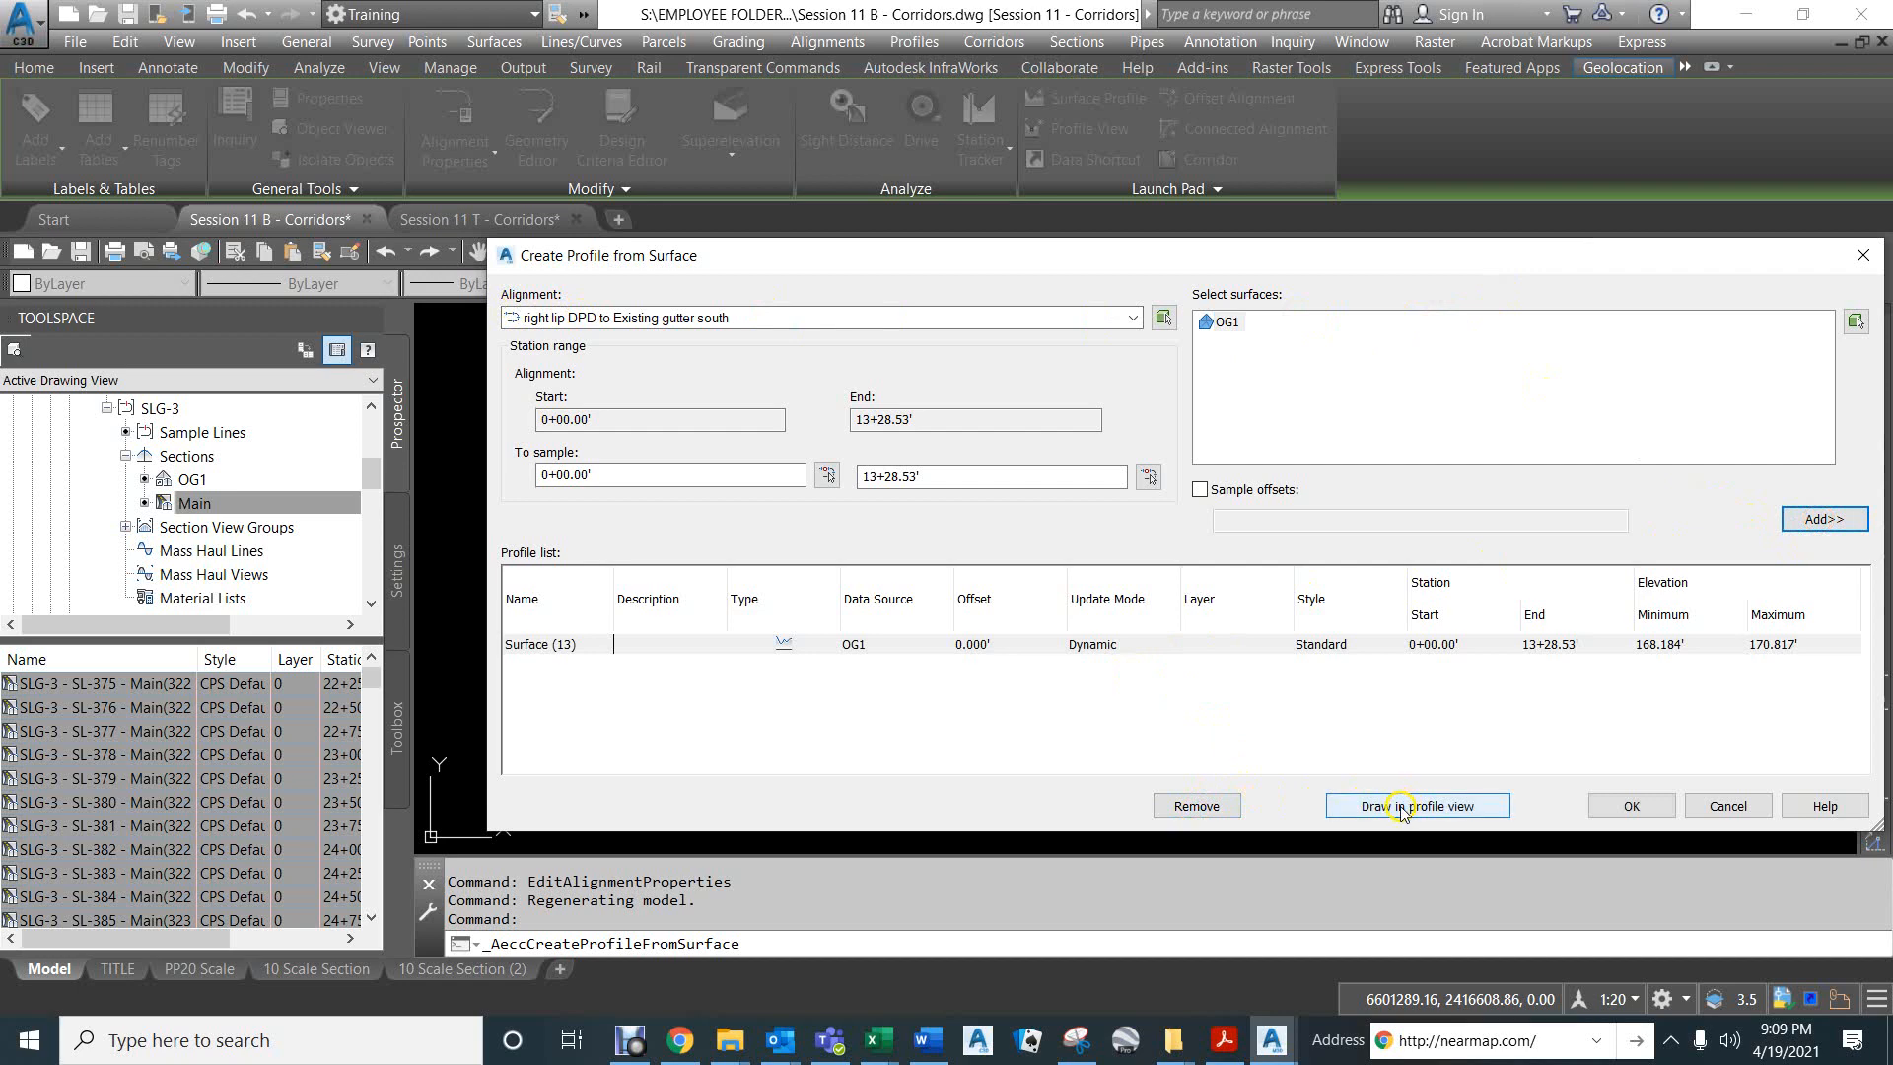
click(1403, 807)
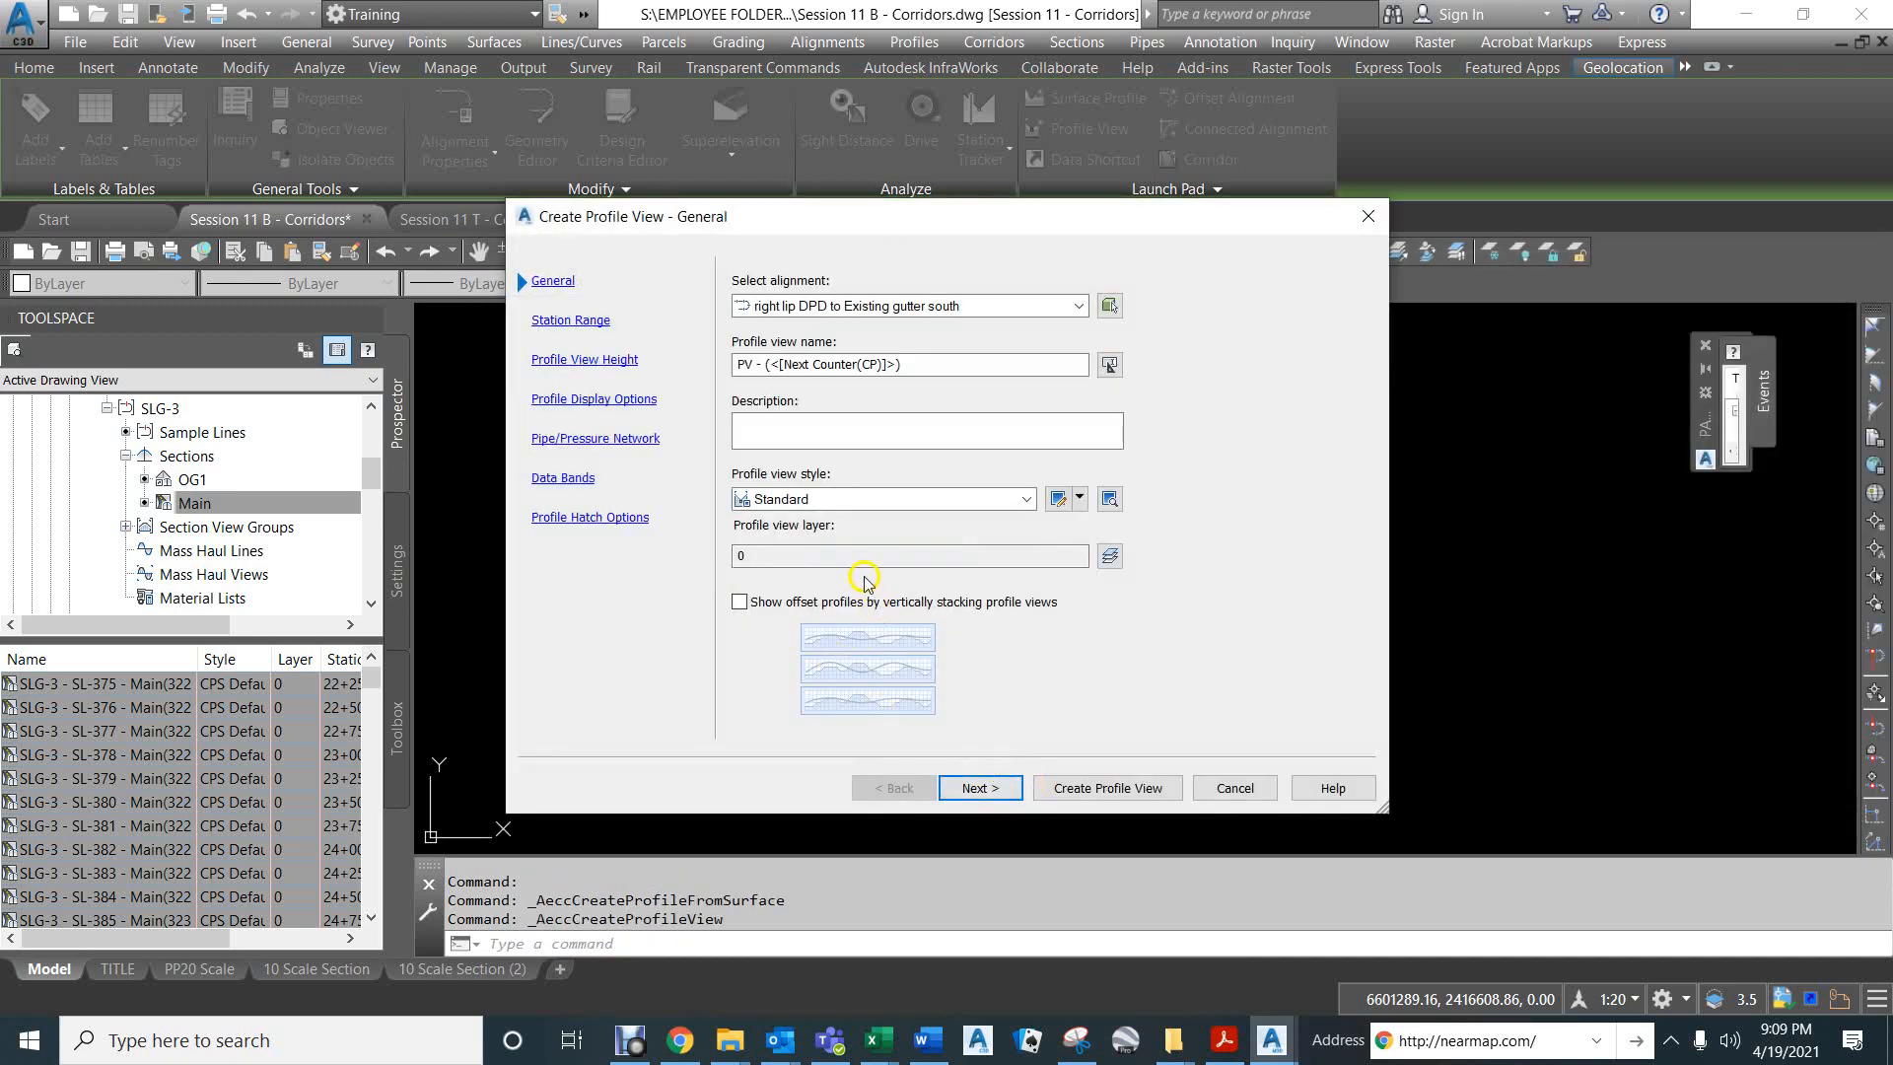
- Create the profile view with the CPS Profile View Defaults style, keeping the other settings, and place it just below the existing profile view
click(824, 499)
click(810, 522)
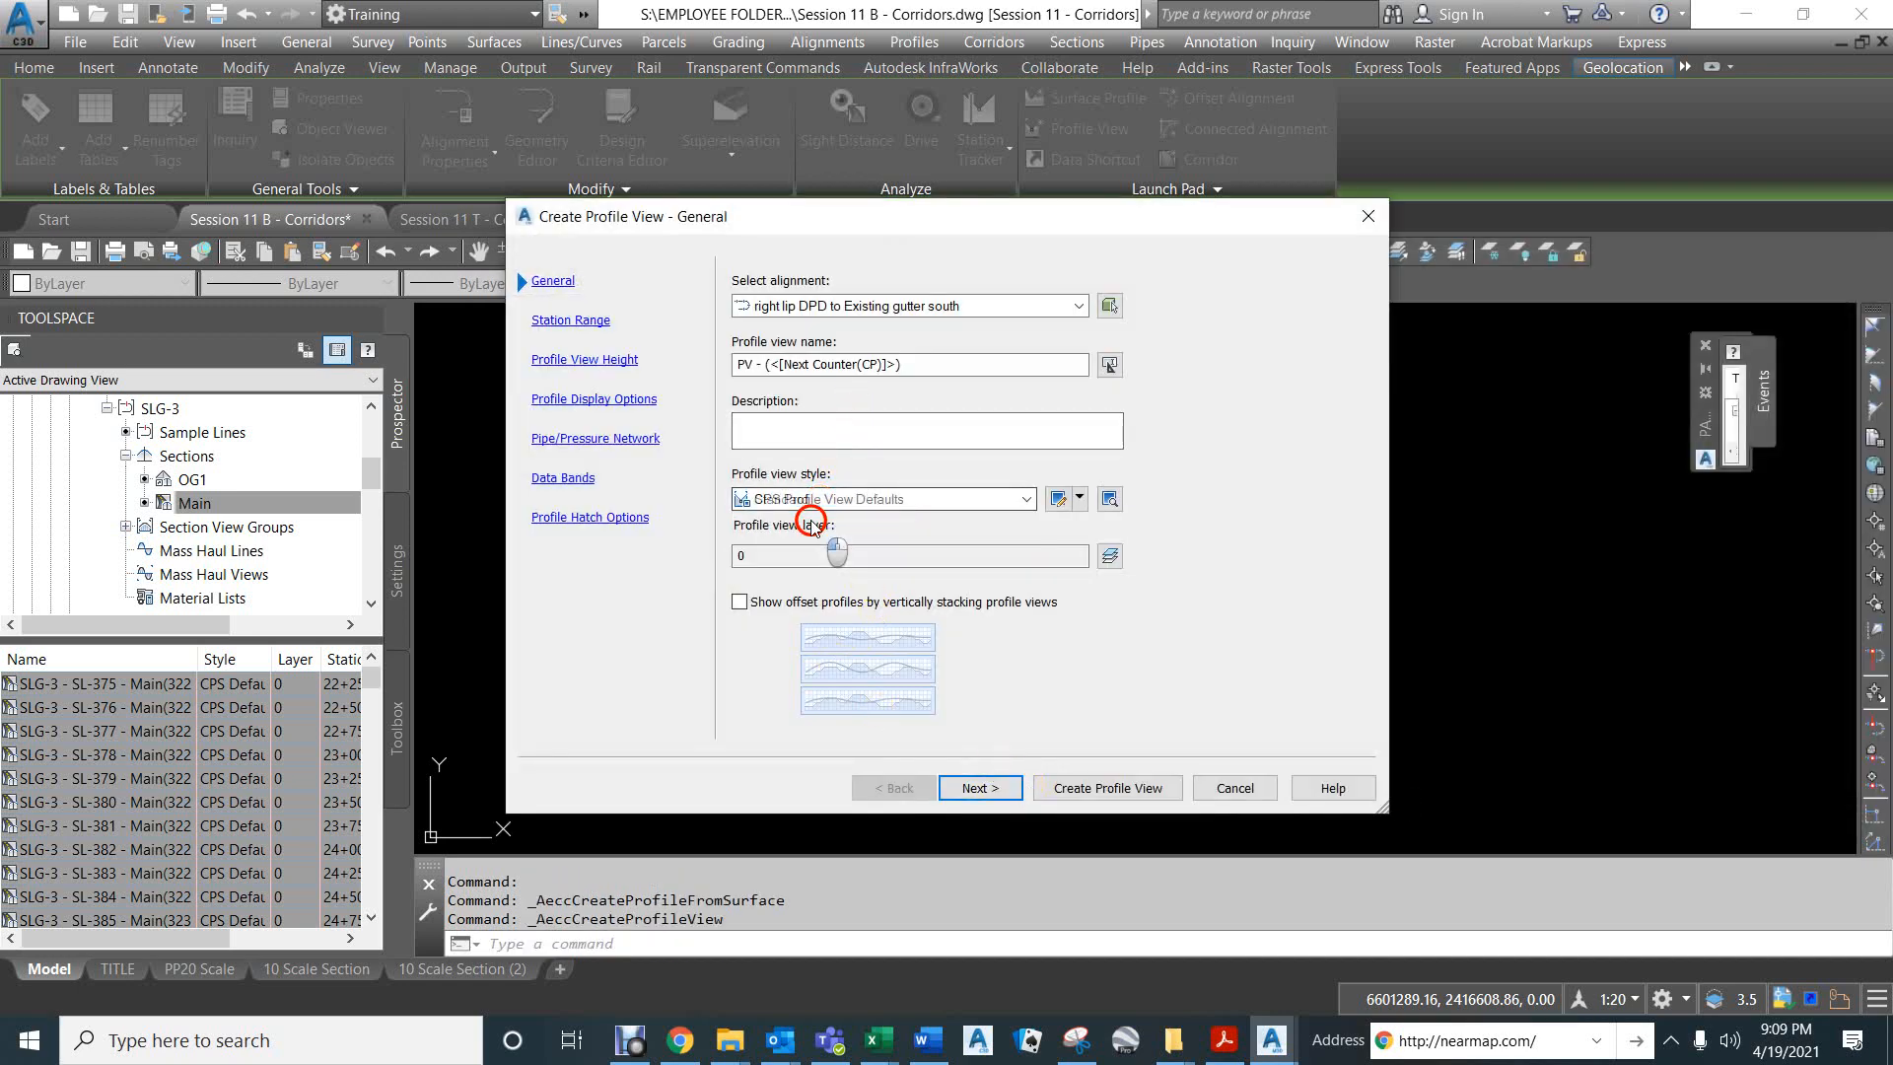
click(983, 787)
click(983, 789)
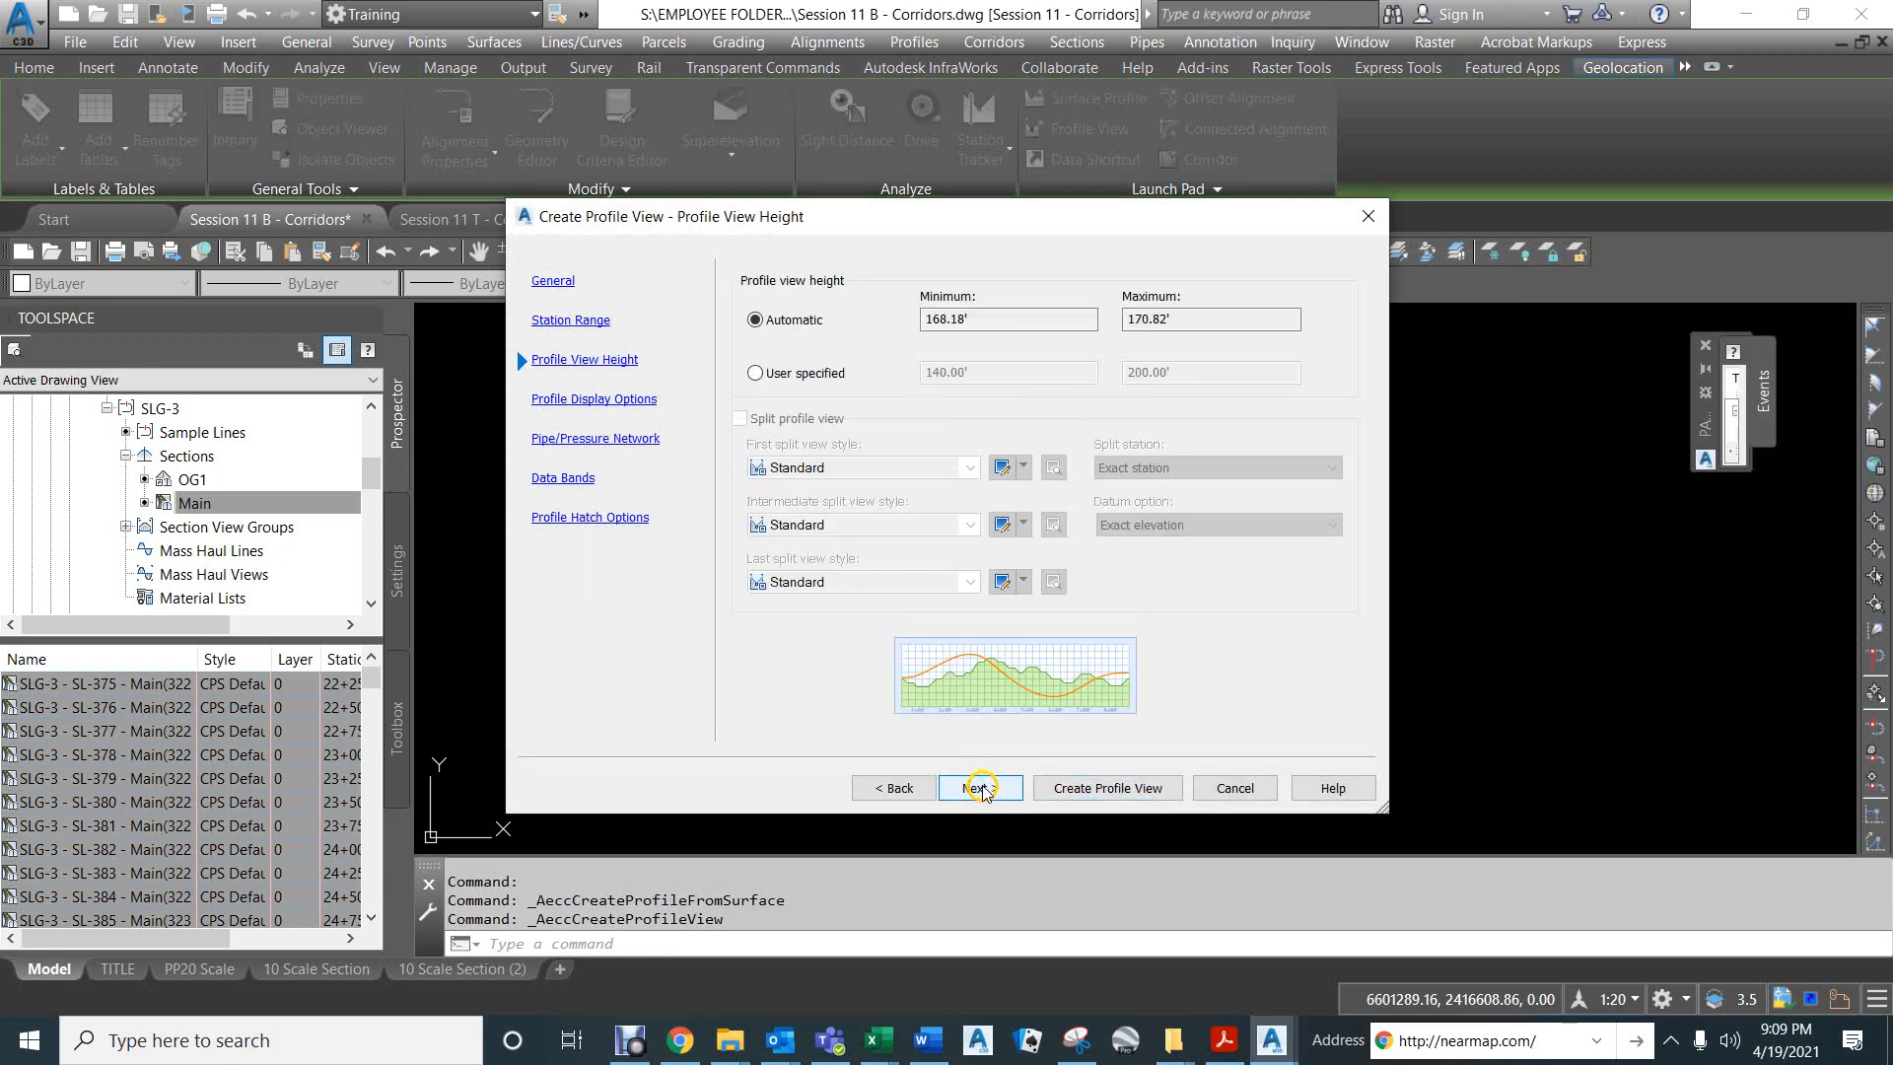
click(981, 788)
click(981, 788)
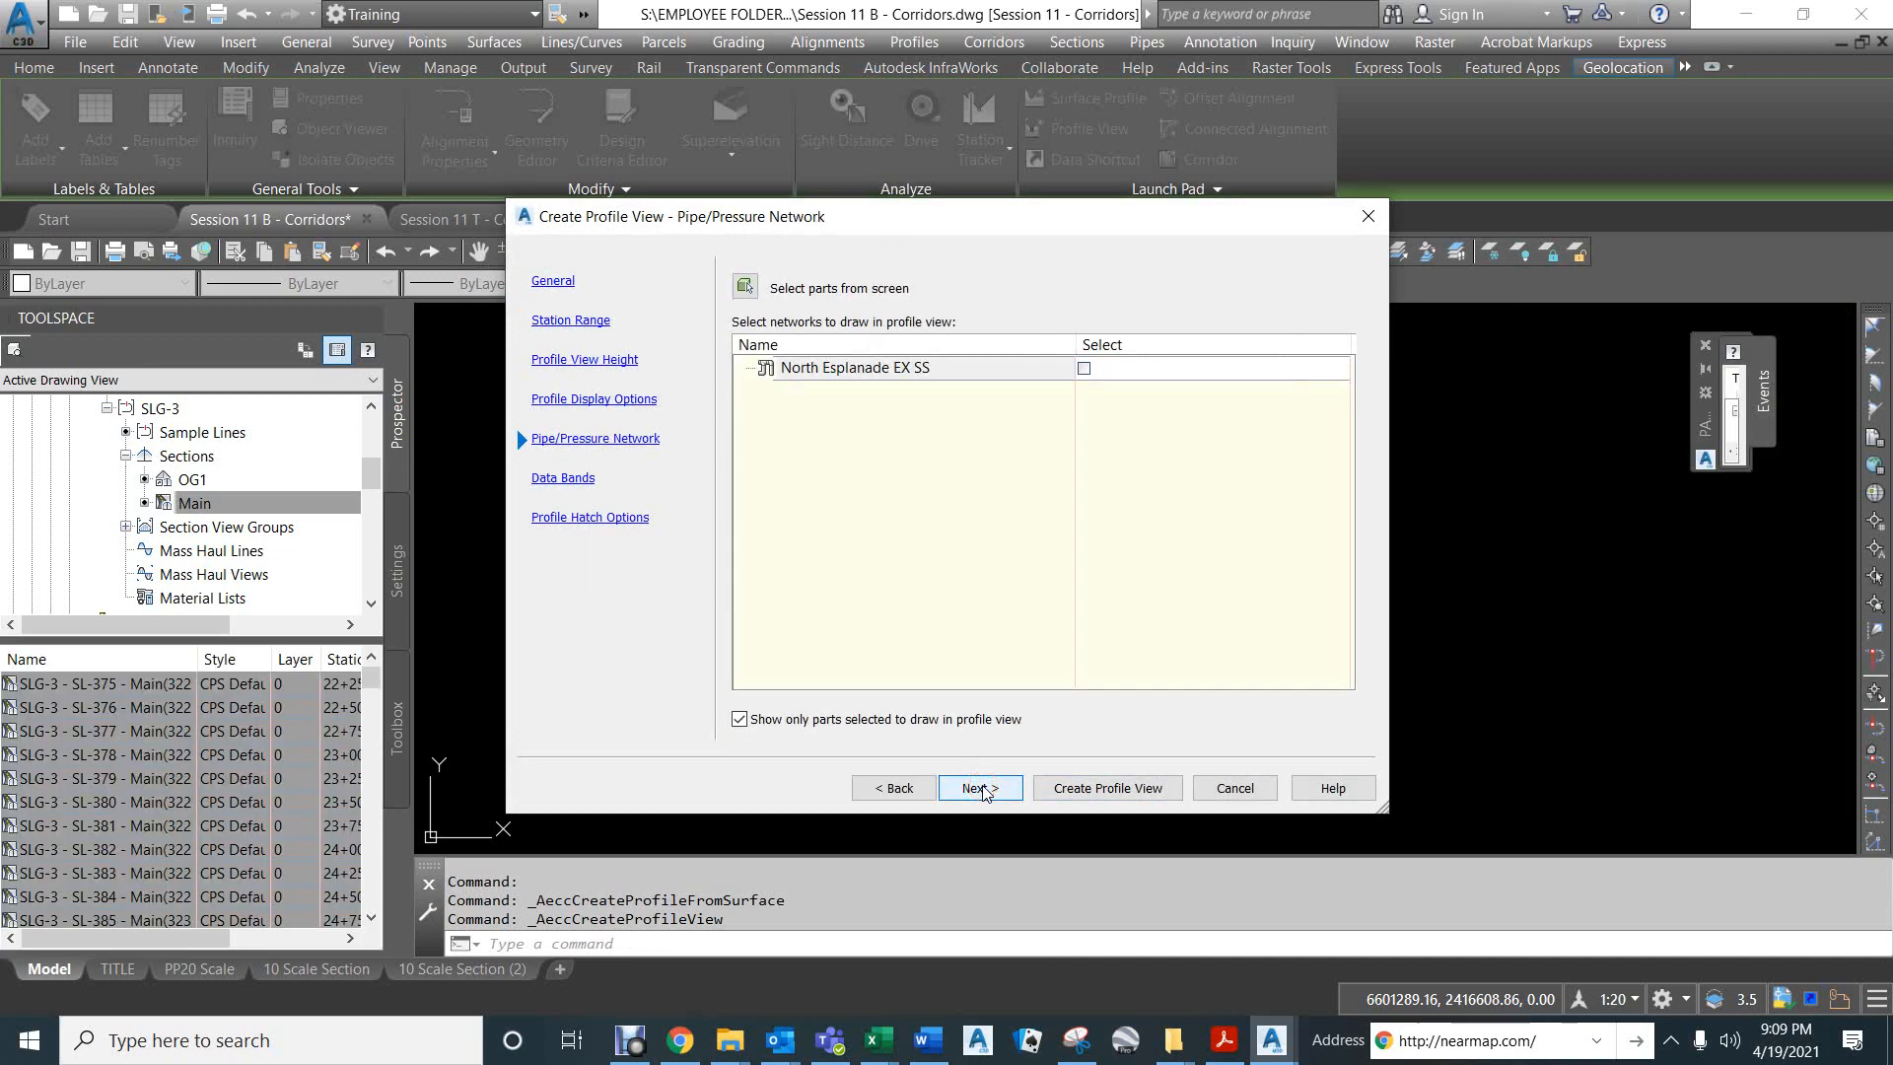
click(980, 788)
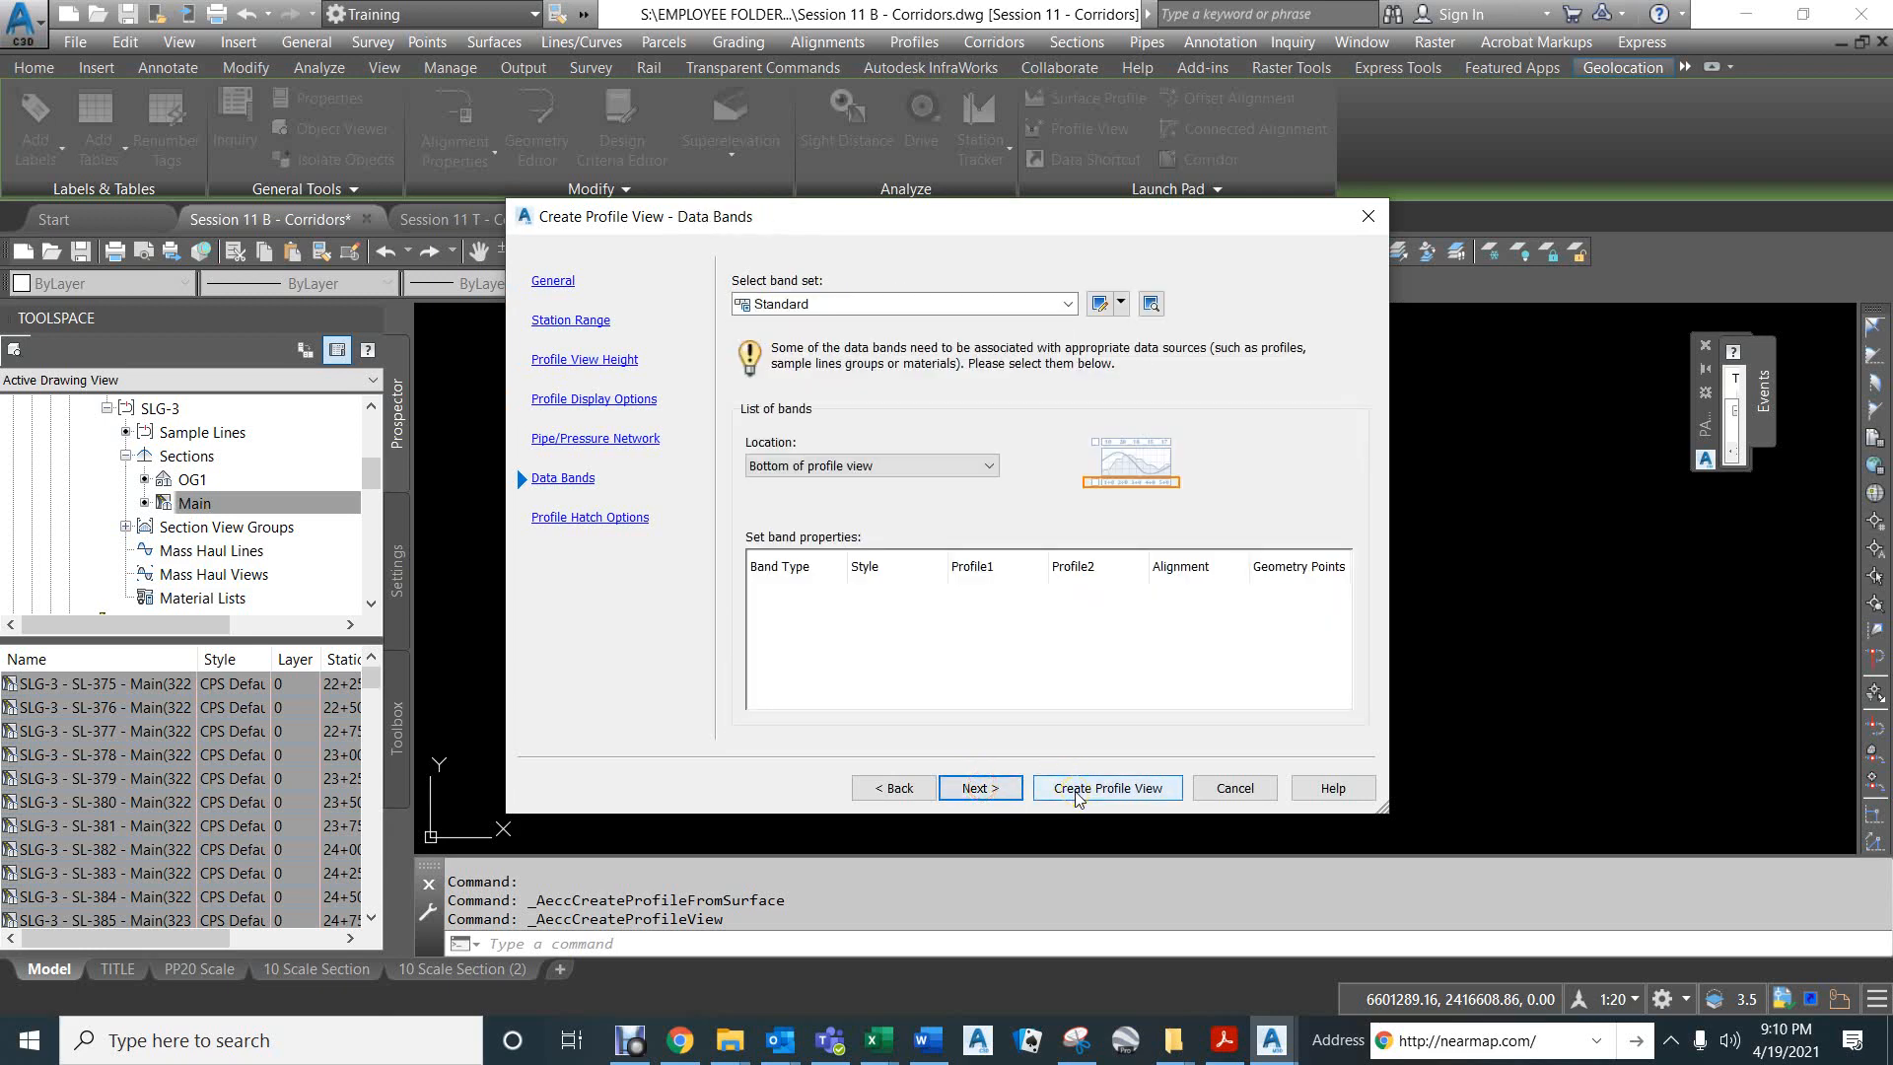
click(979, 788)
click(1088, 788)
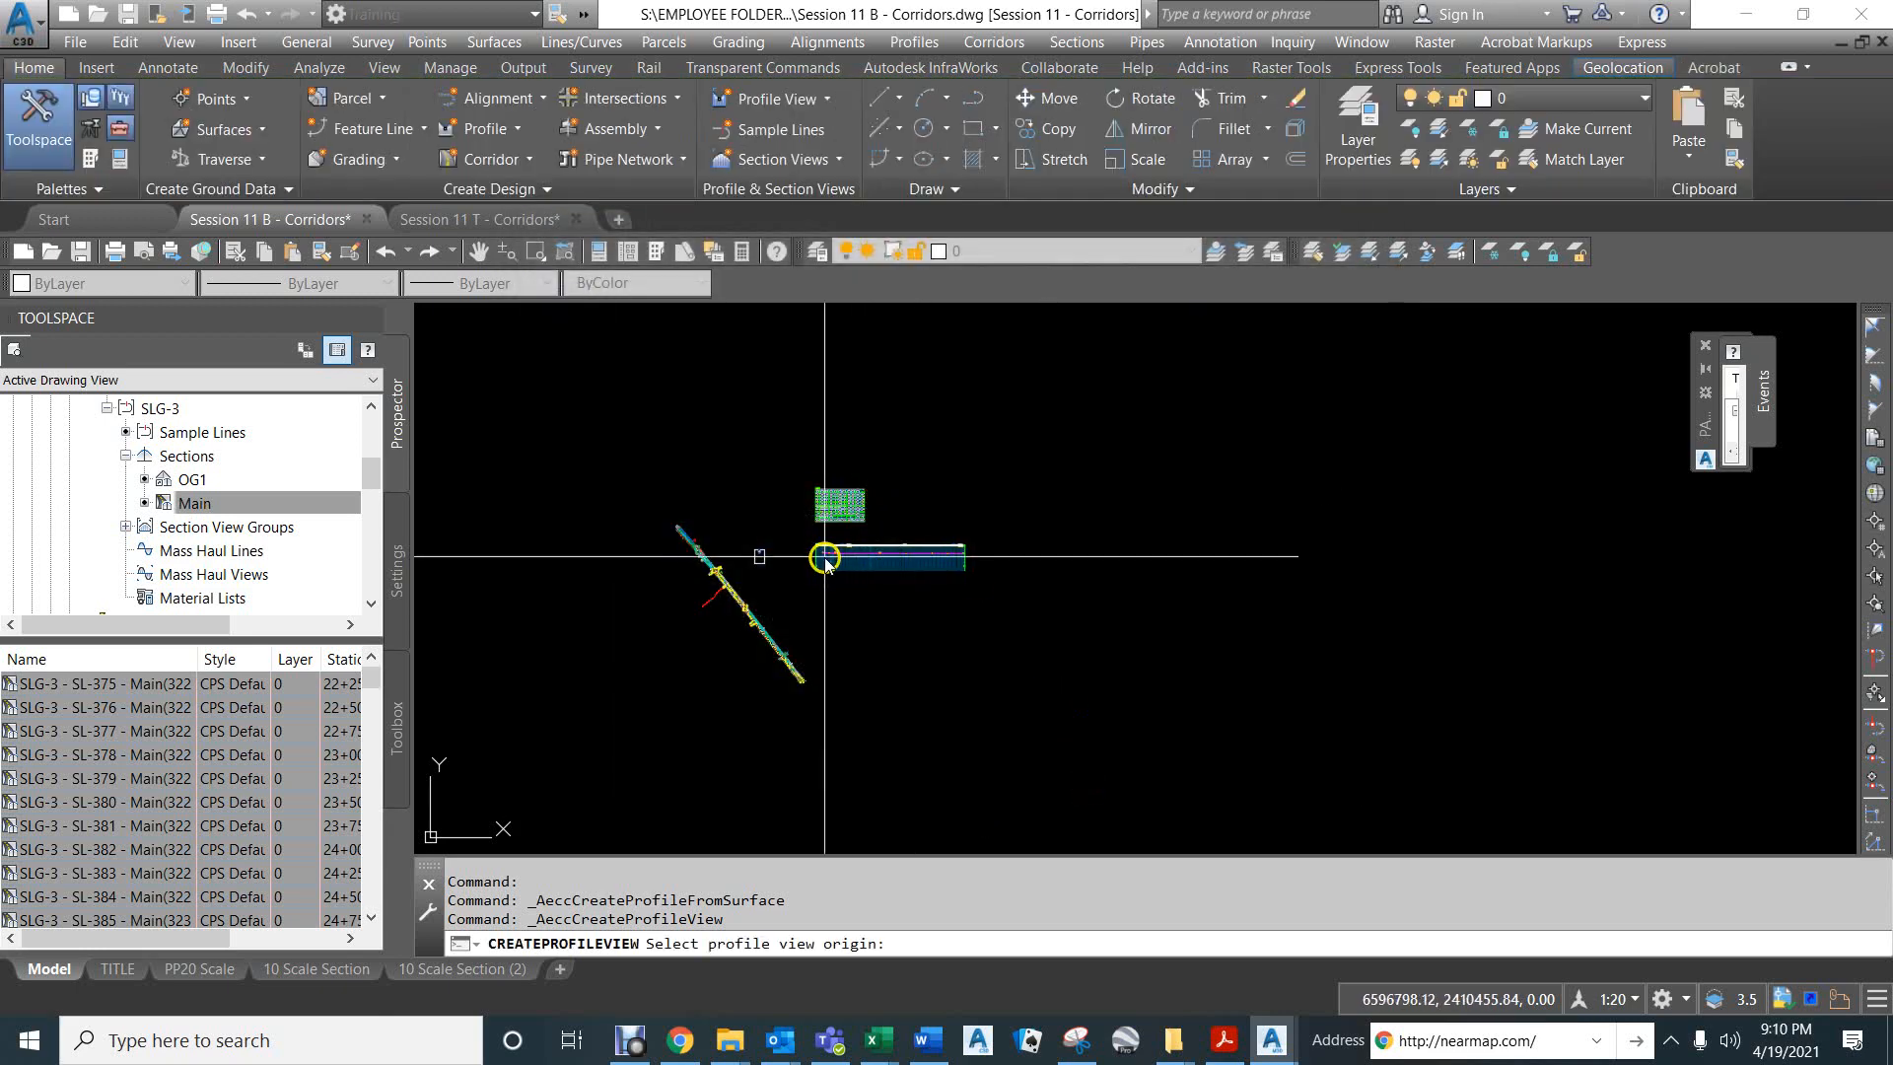
click(823, 610)
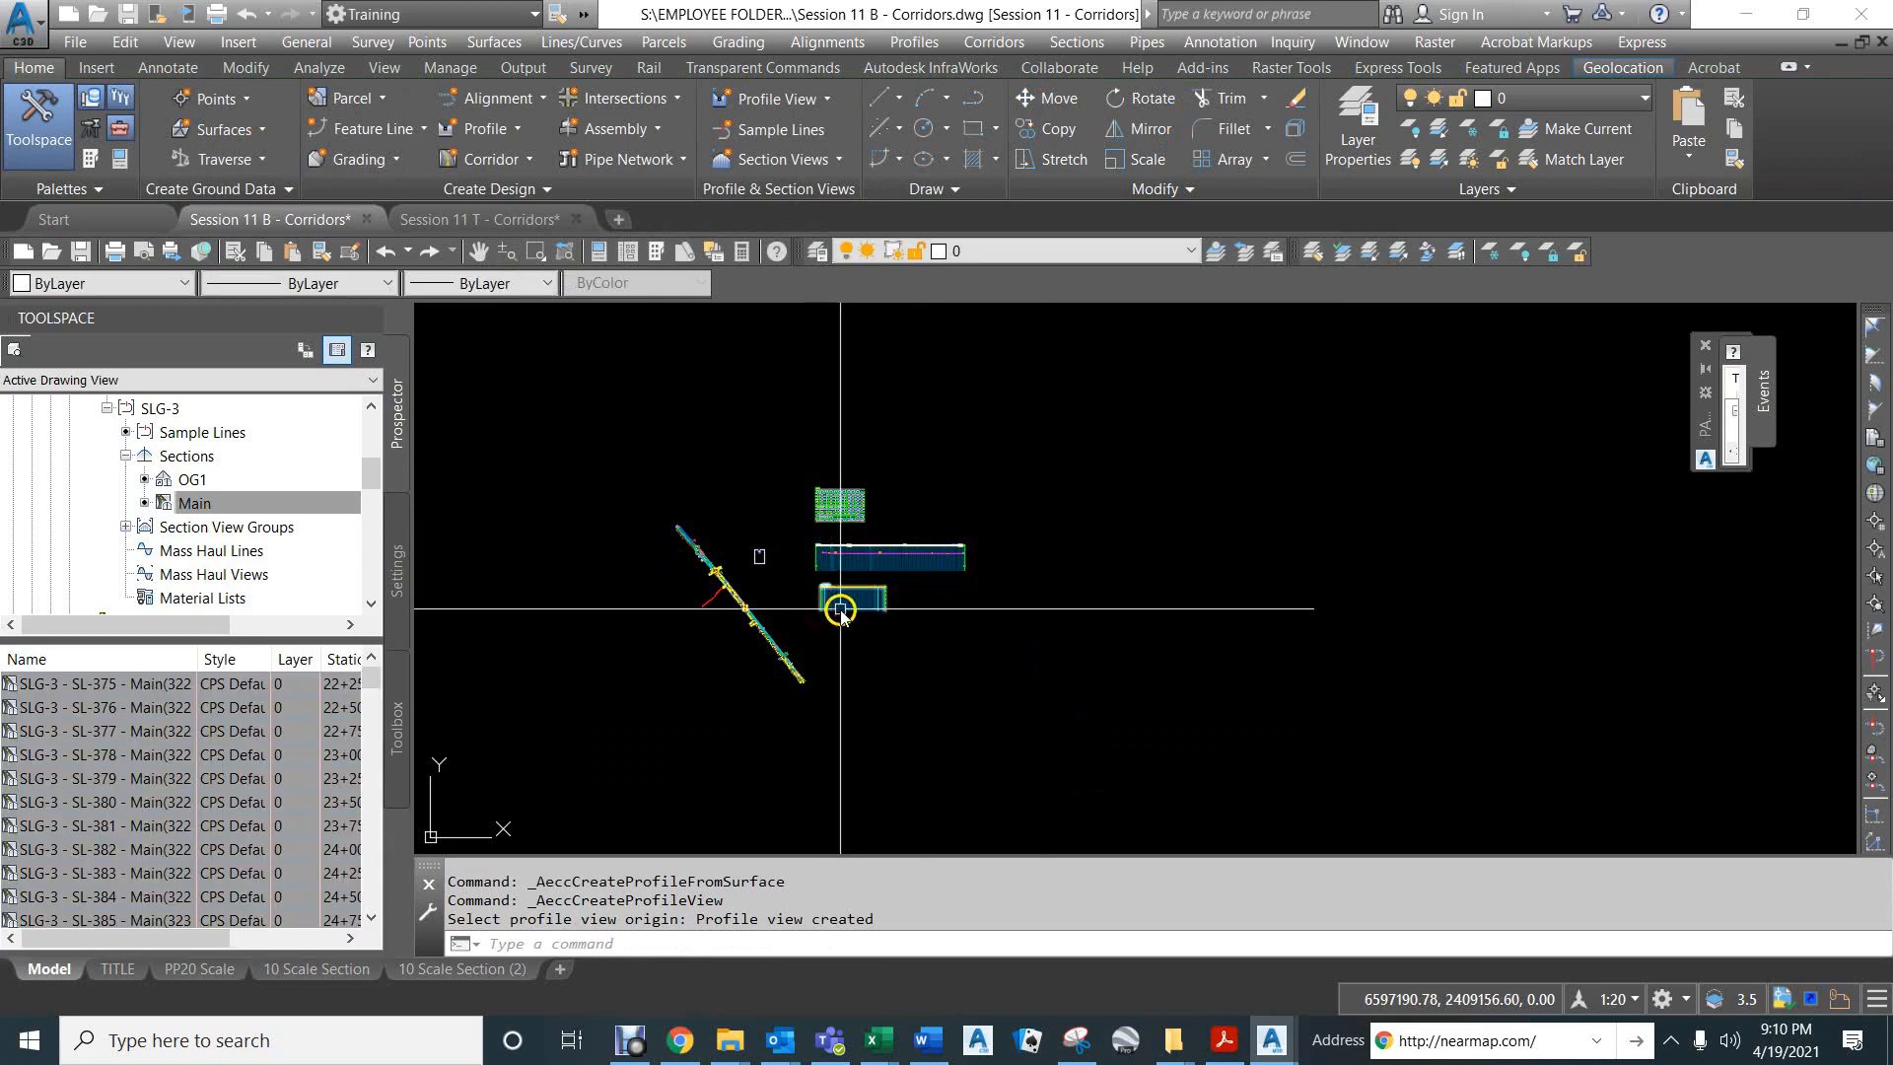
- Change the object style of the surface profile in the new profile view to CPS OG Profile Defaults
scroll(839, 609, up, 10)
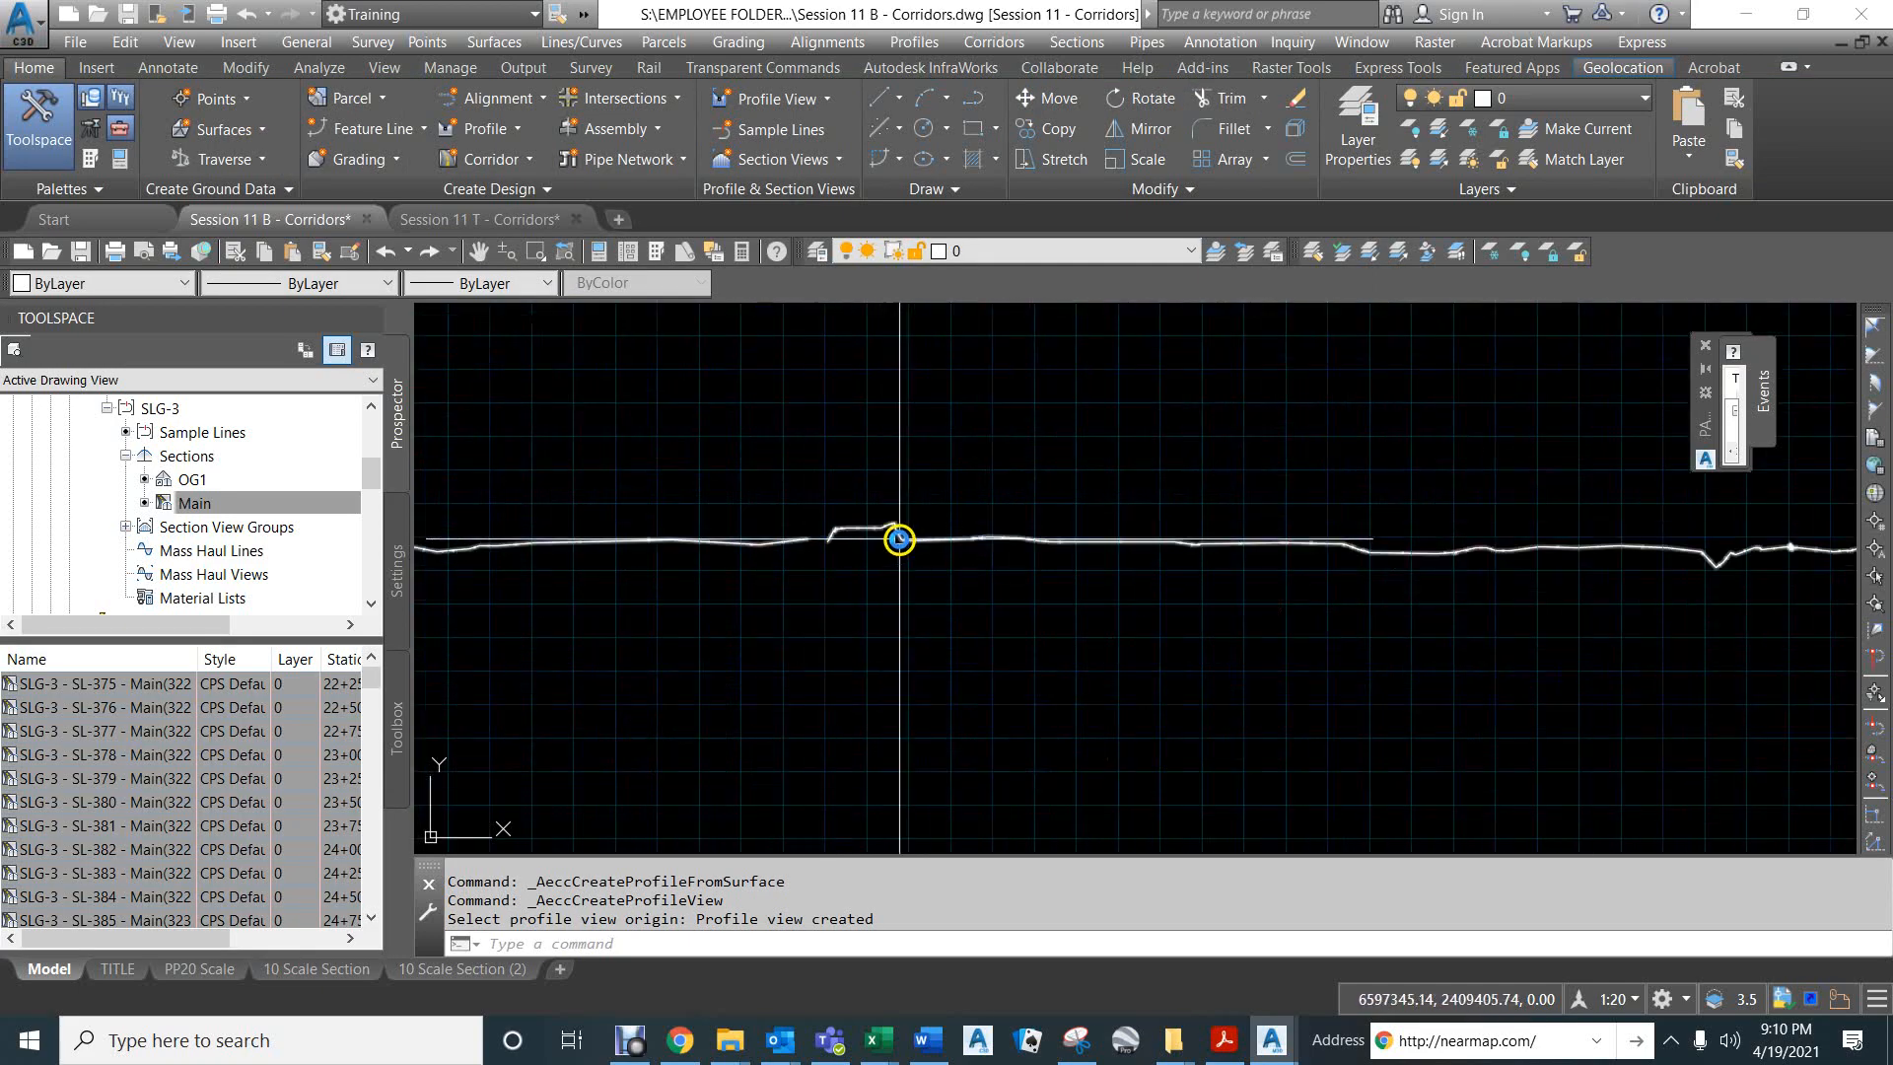
middle_drag(899, 539, 1140, 530)
middle_drag(774, 502, 1078, 466)
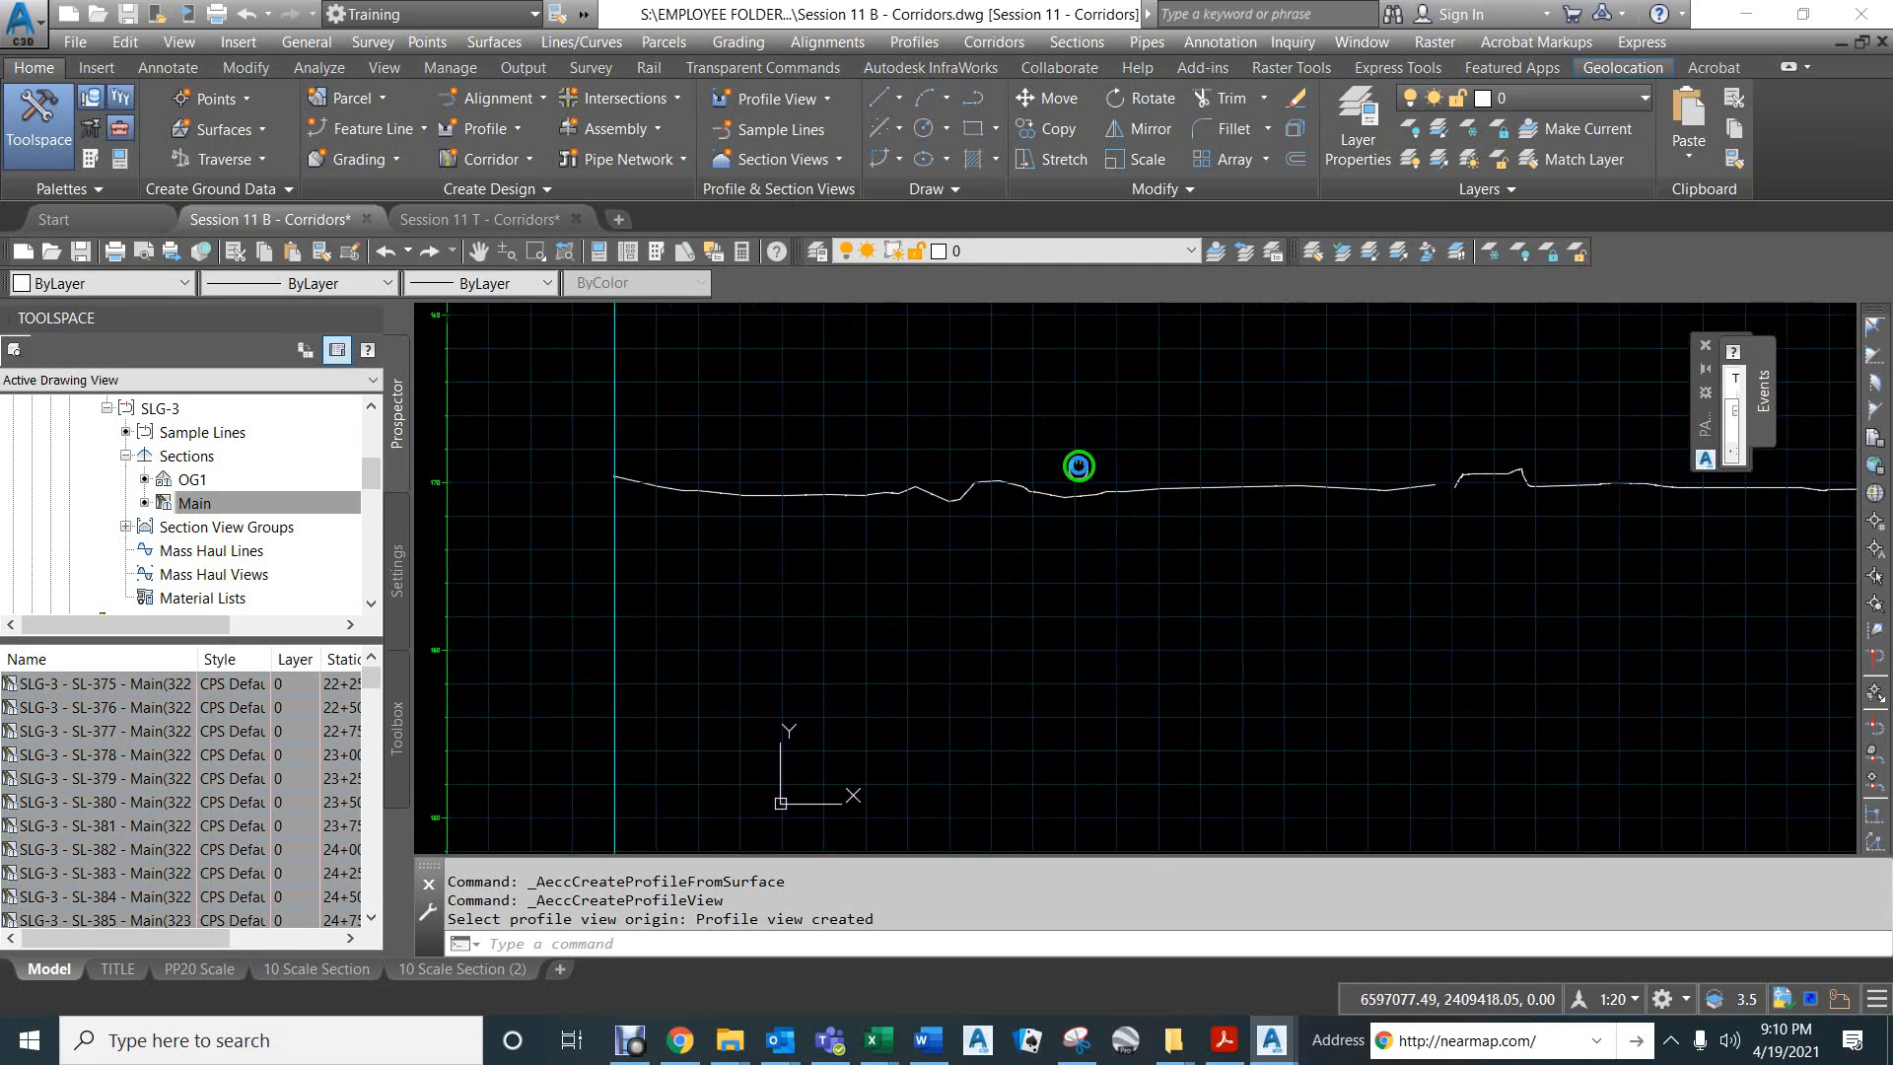
scroll(963, 506, up, 5)
key(Escape)
key(Escape)
key(Escape)
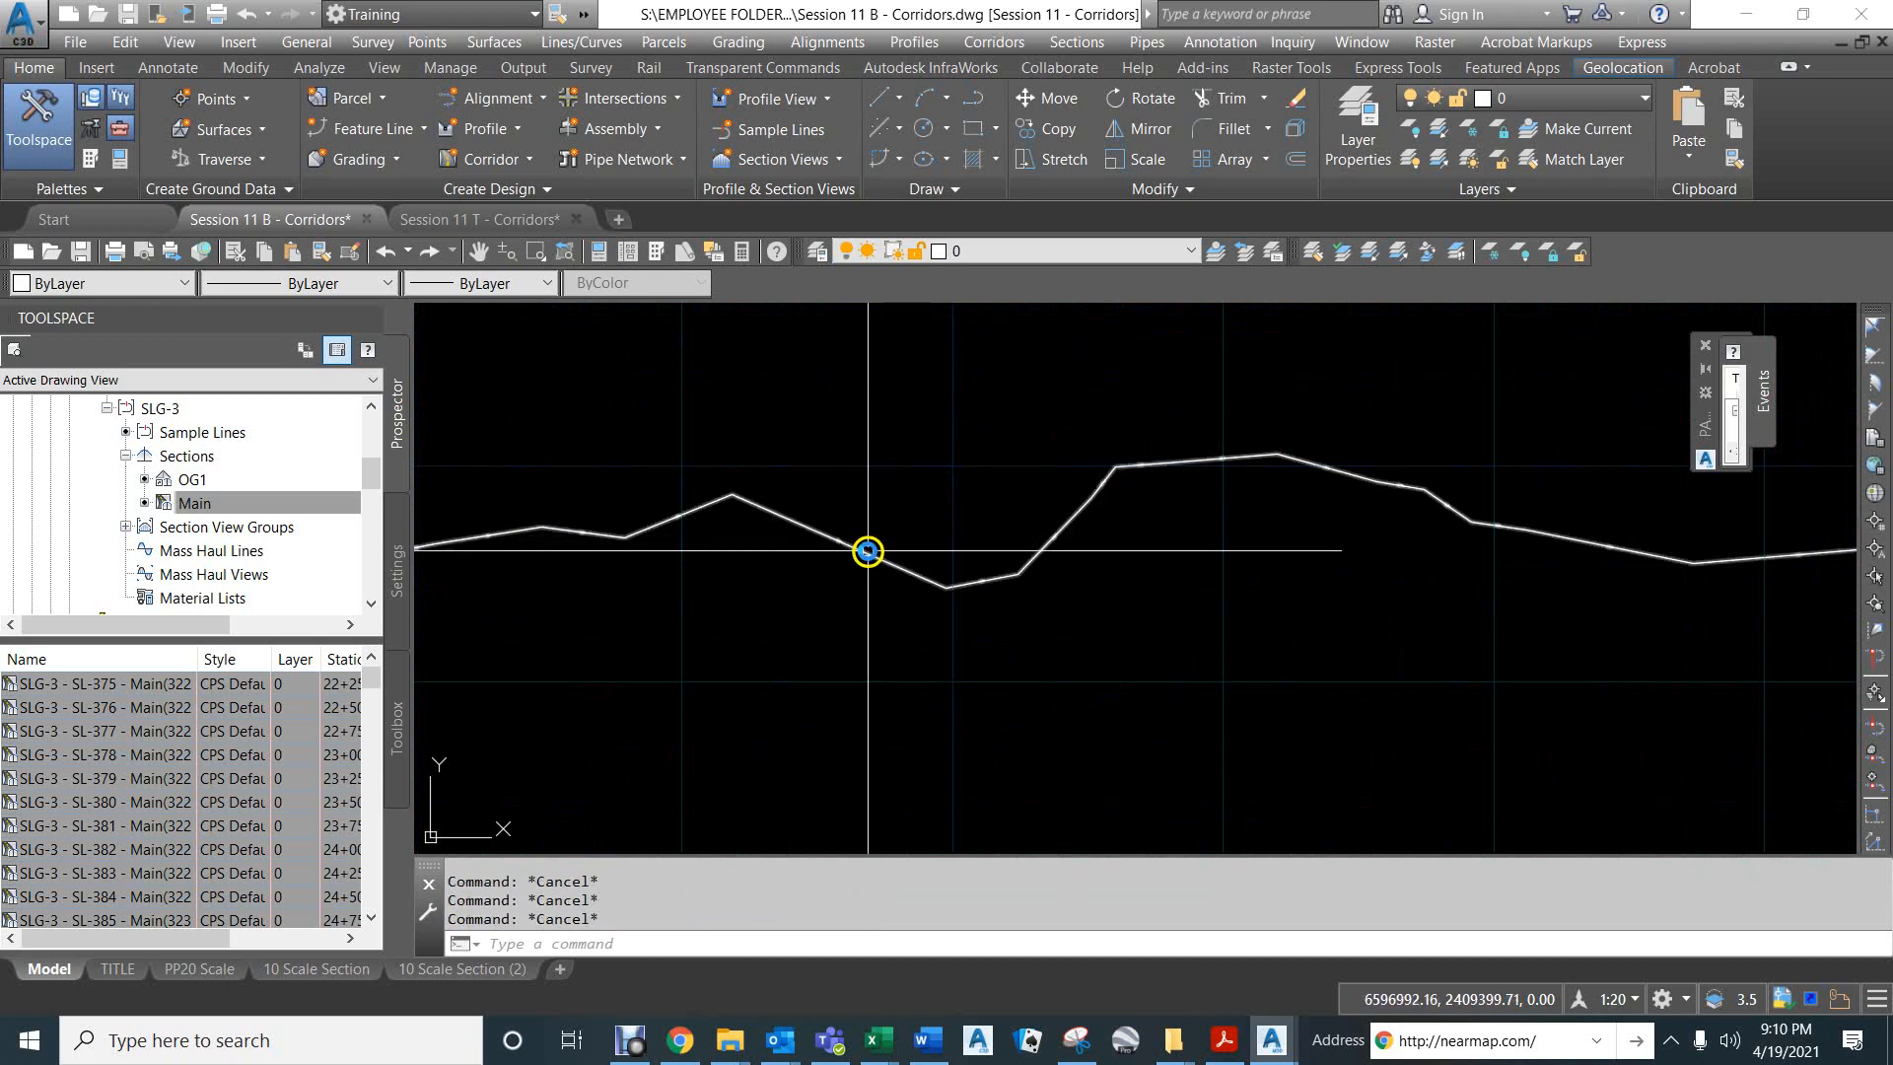
click(868, 551)
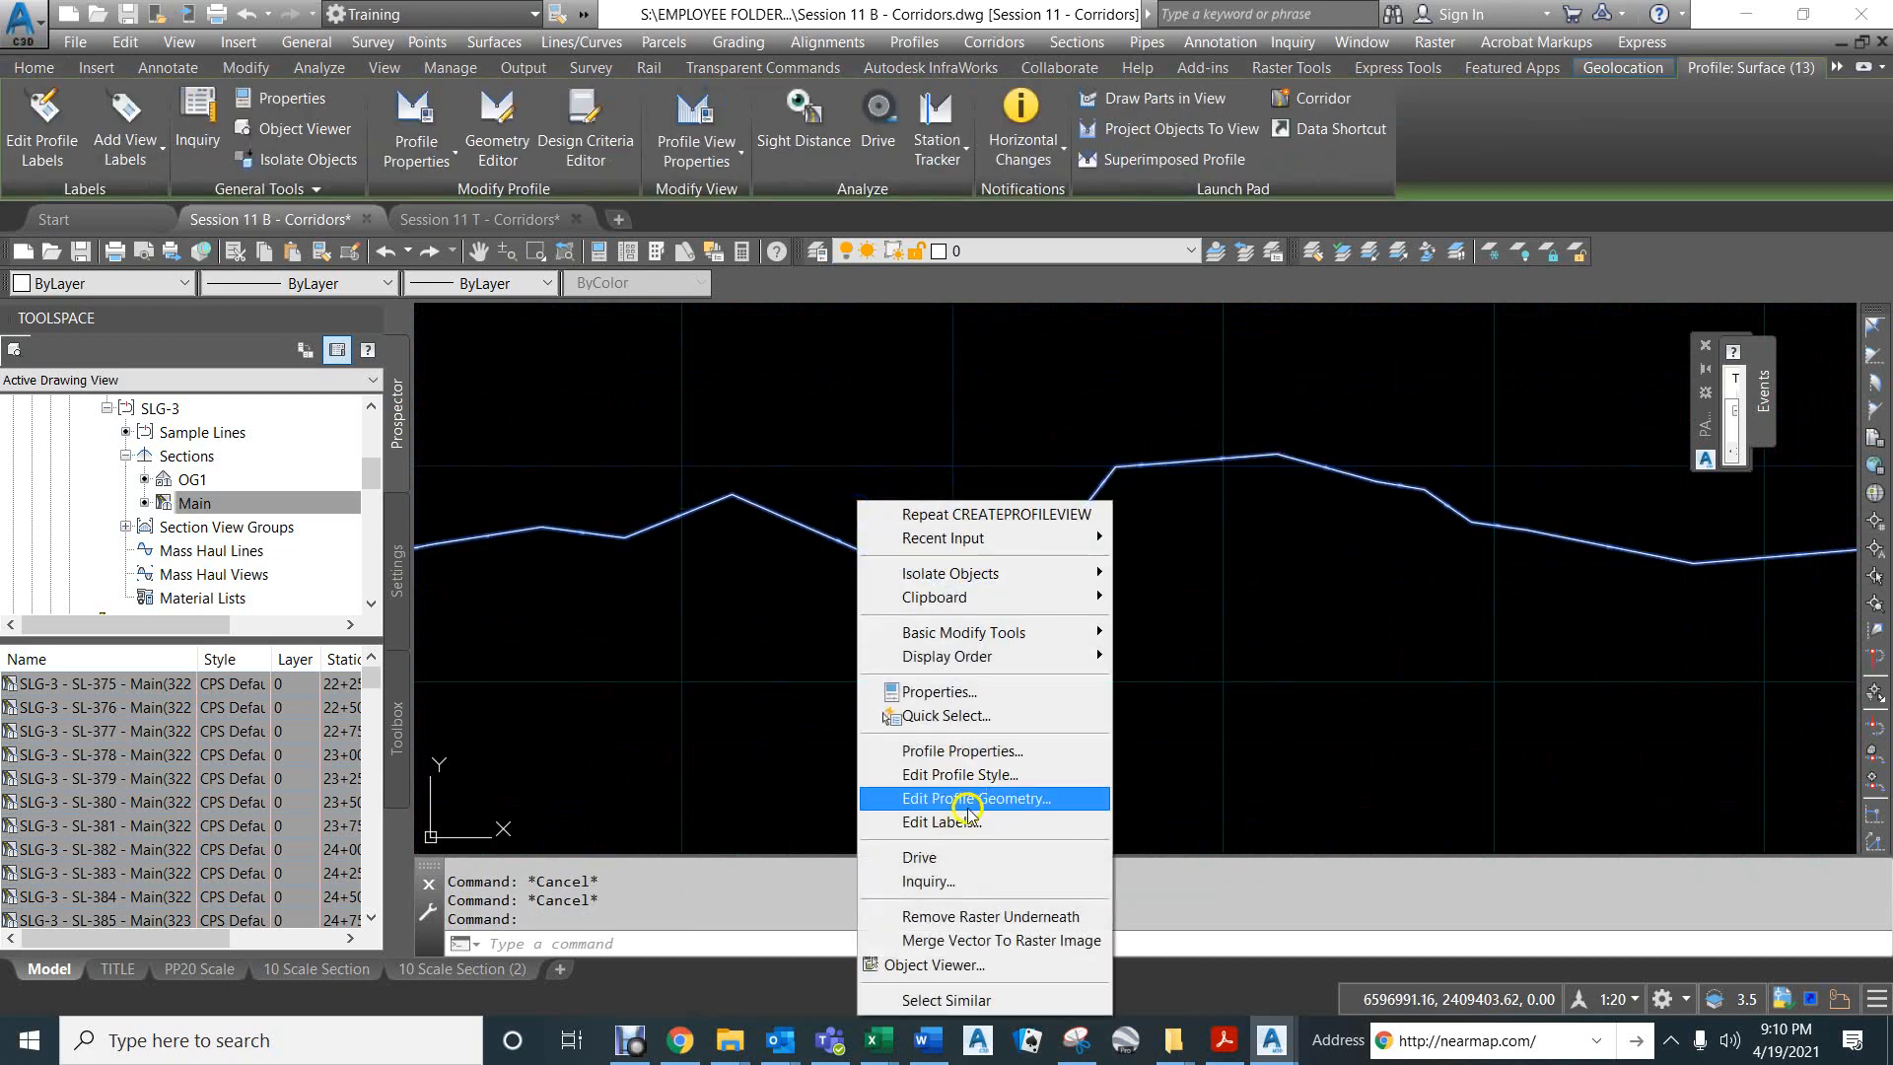
click(927, 751)
click(717, 486)
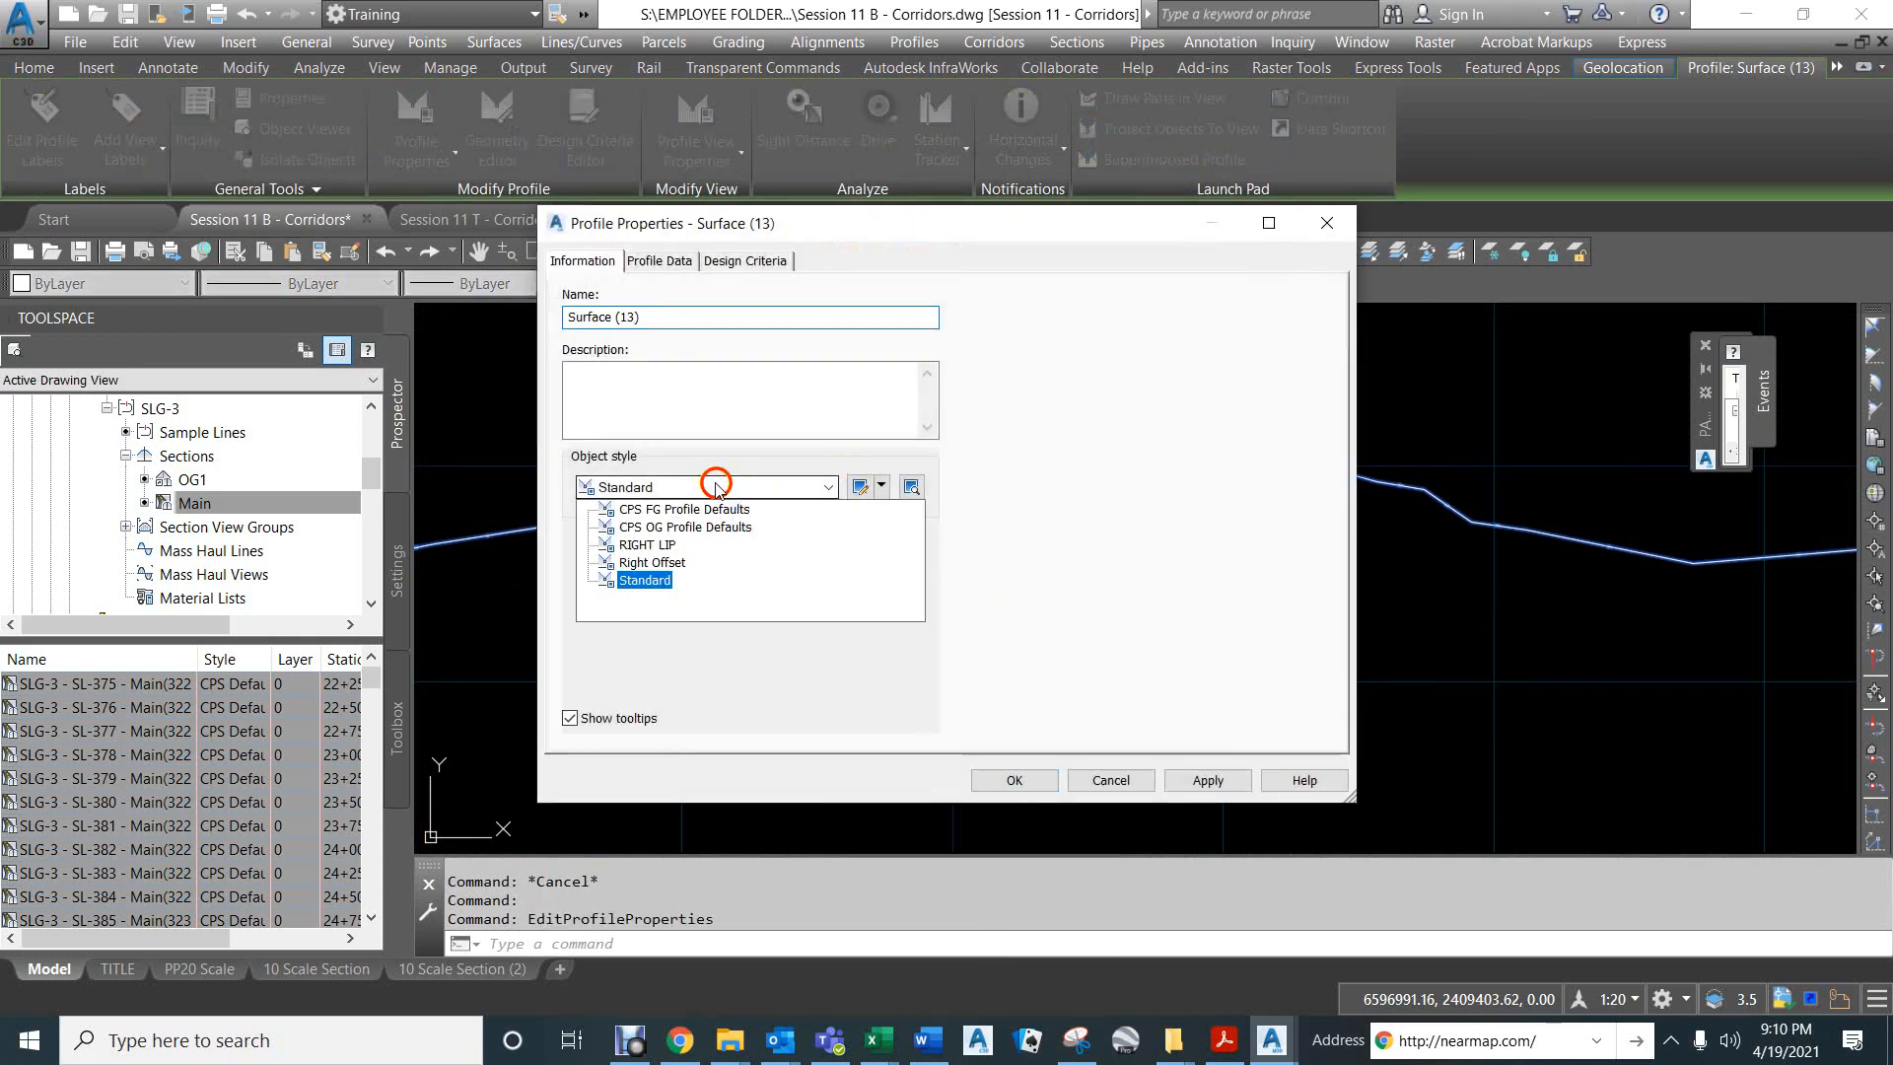
click(656, 527)
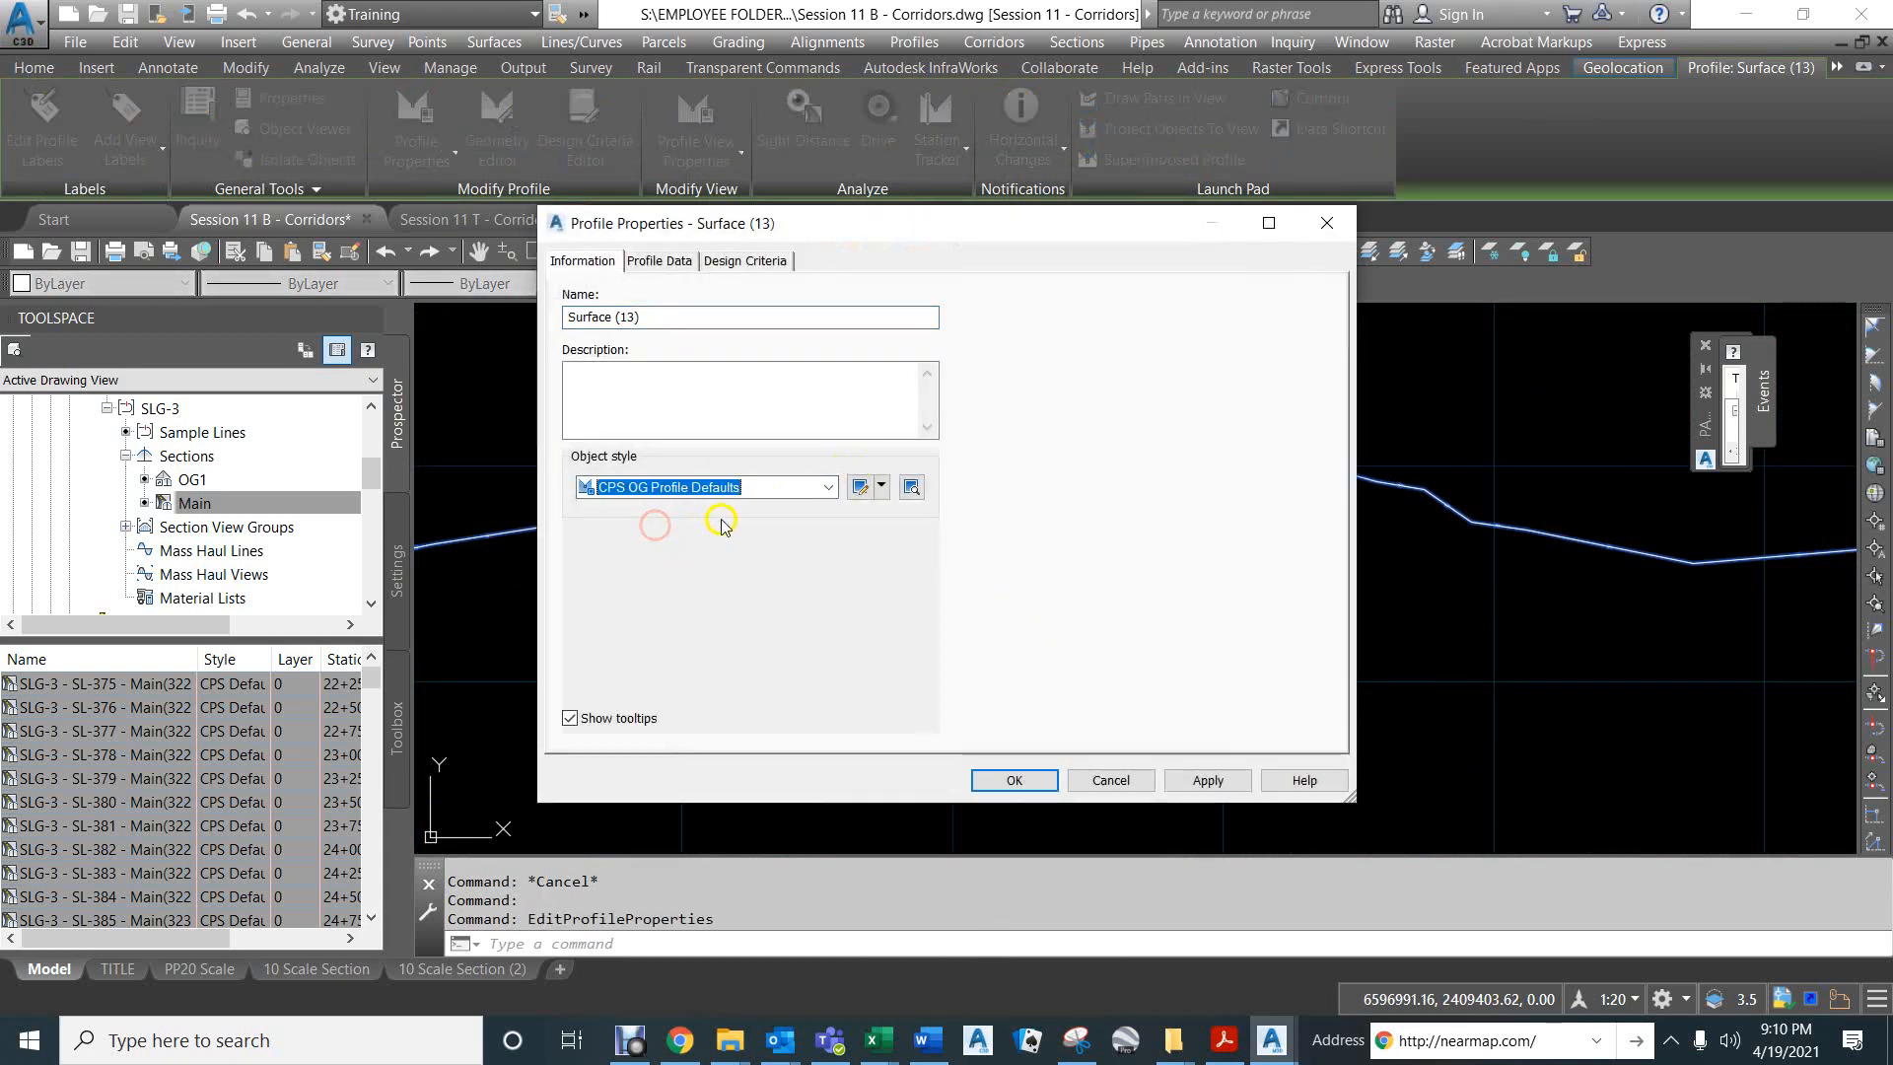
click(986, 783)
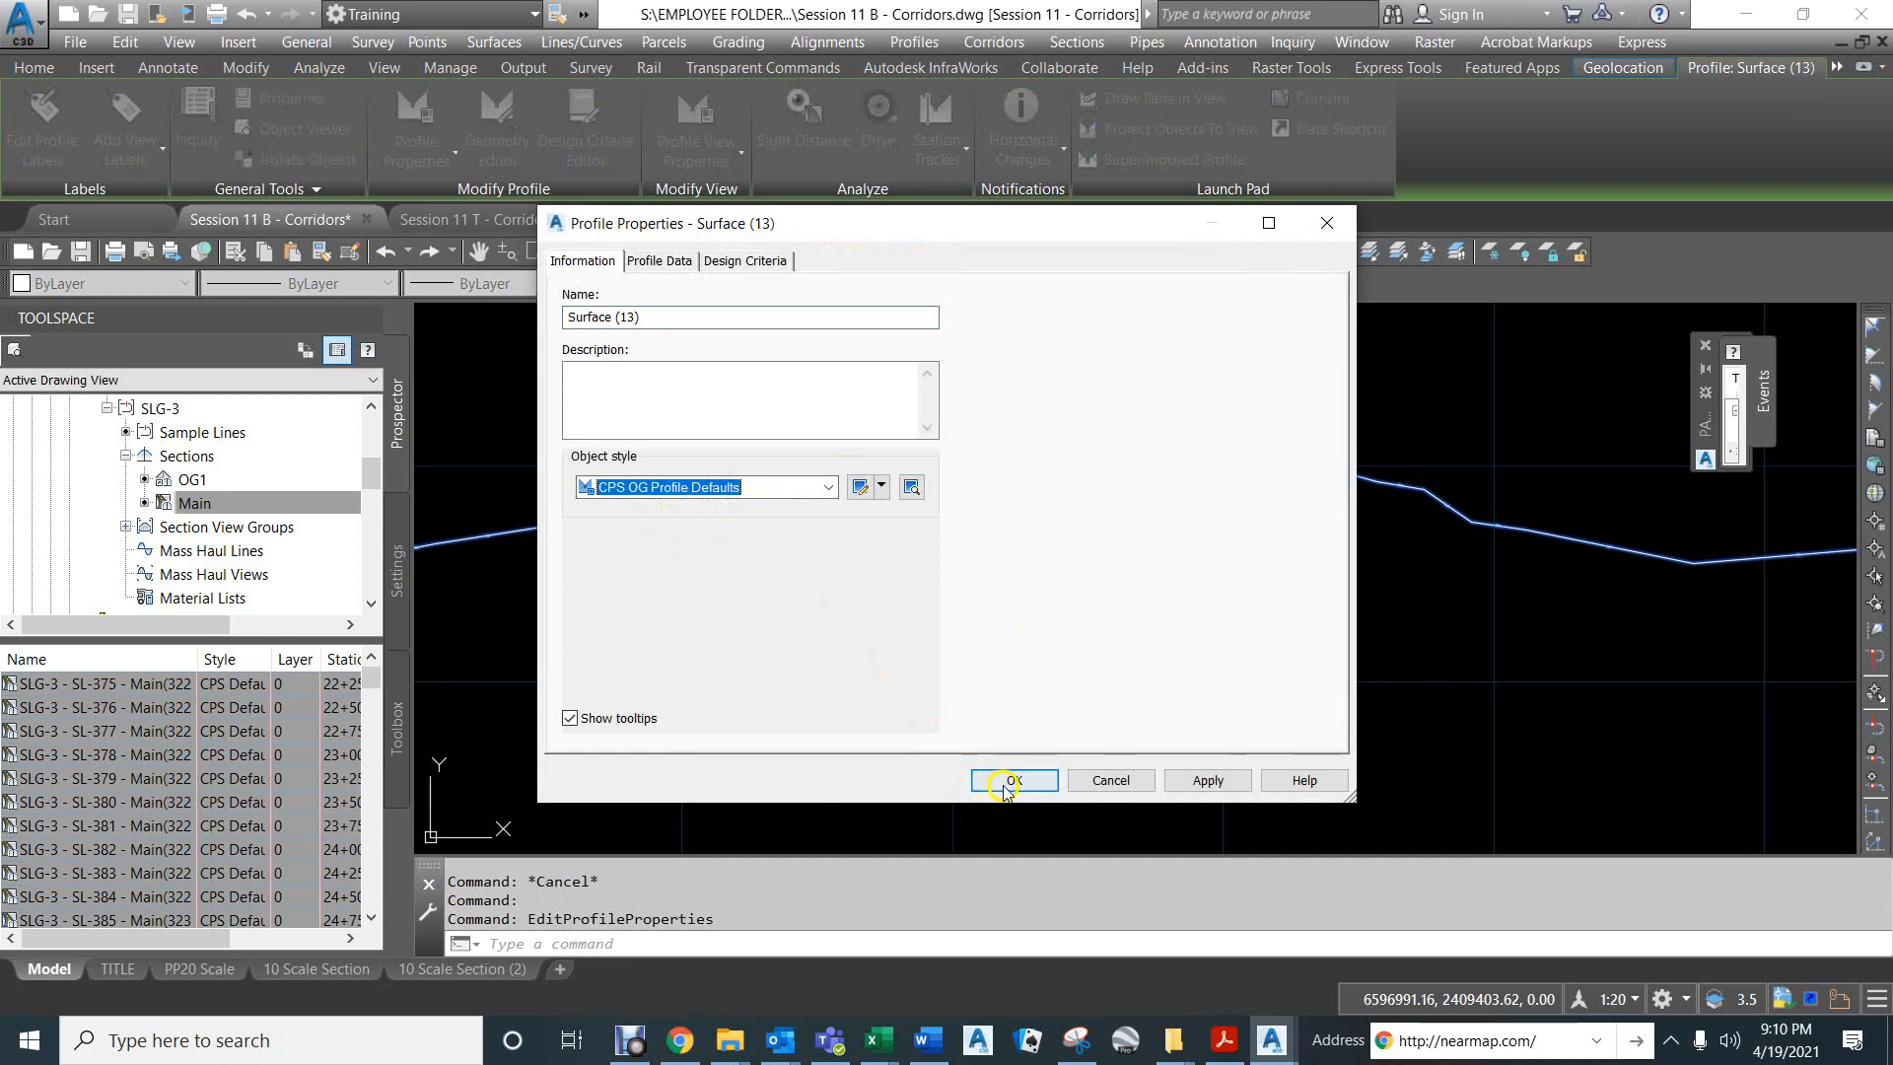
- Examine the existing ground profile in the new profile view from its starting station to its end station
scroll(961, 634, down, 5)
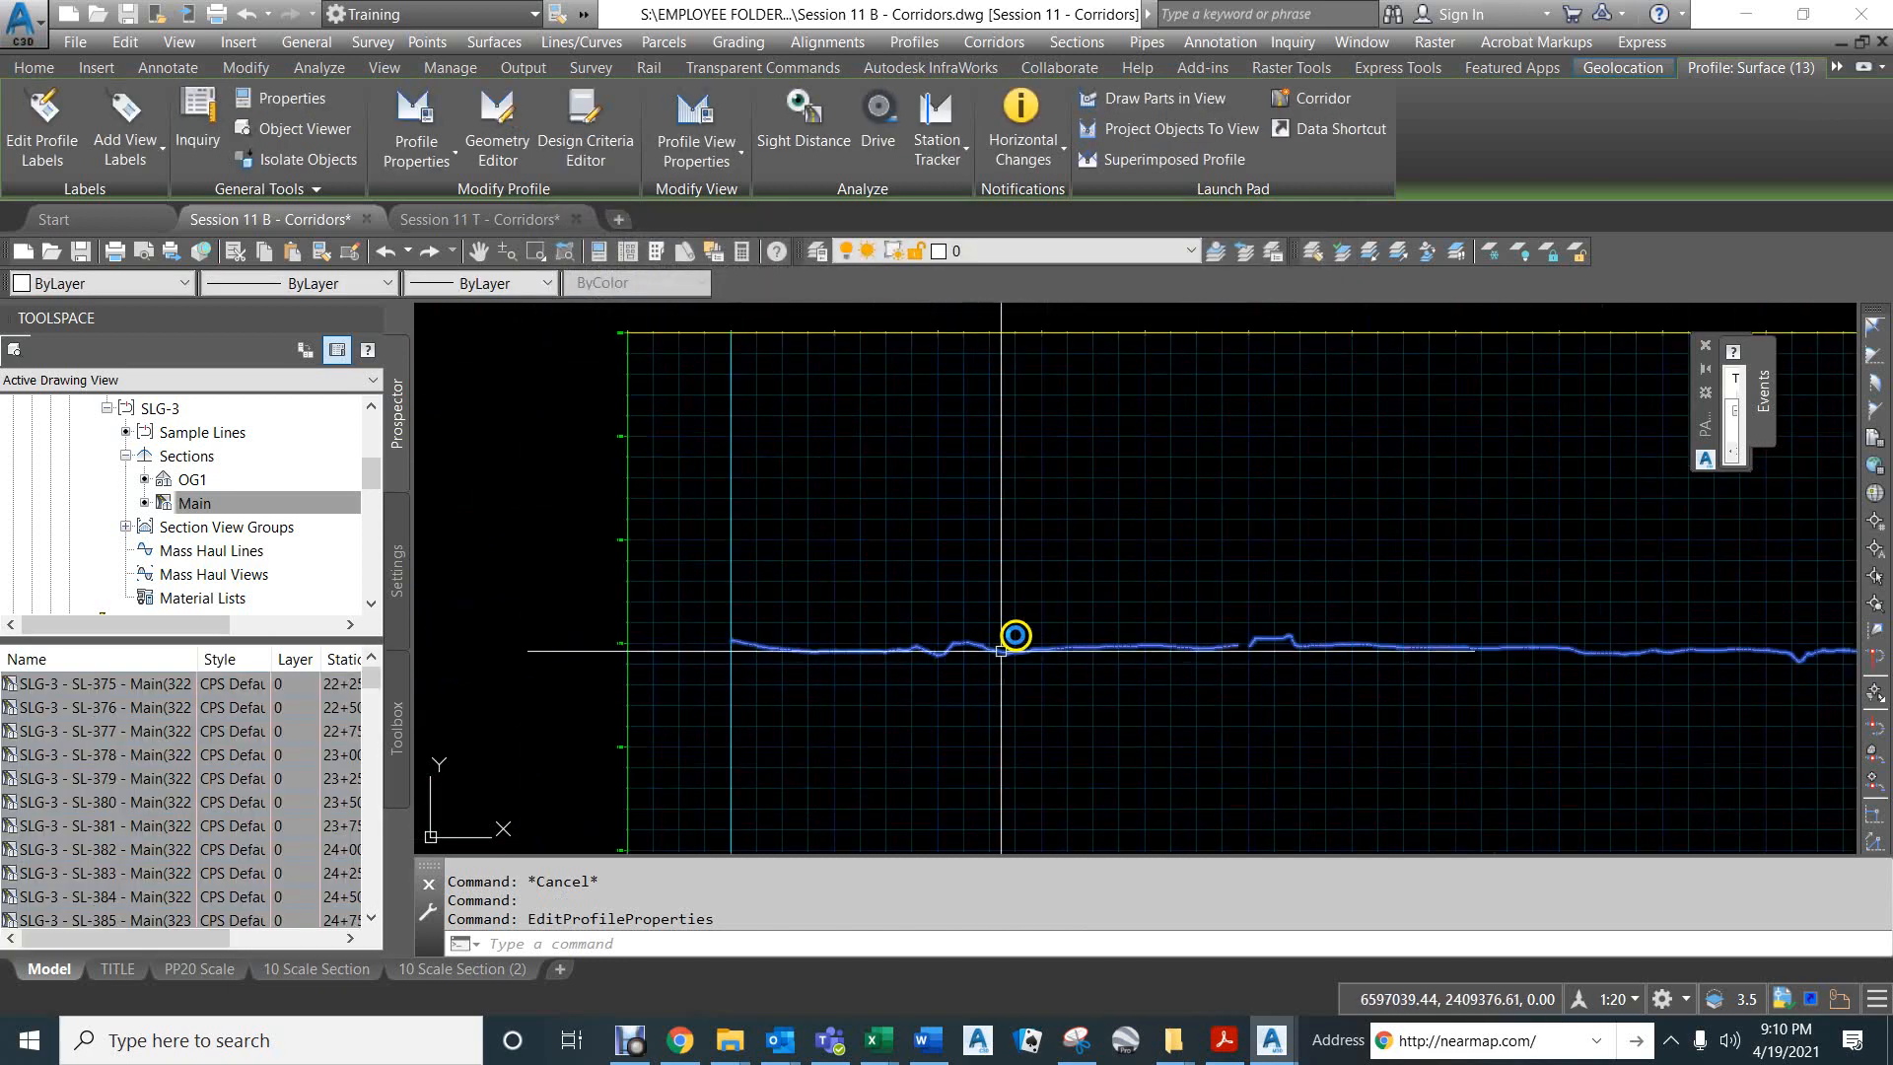
scroll(925, 569, down, 4)
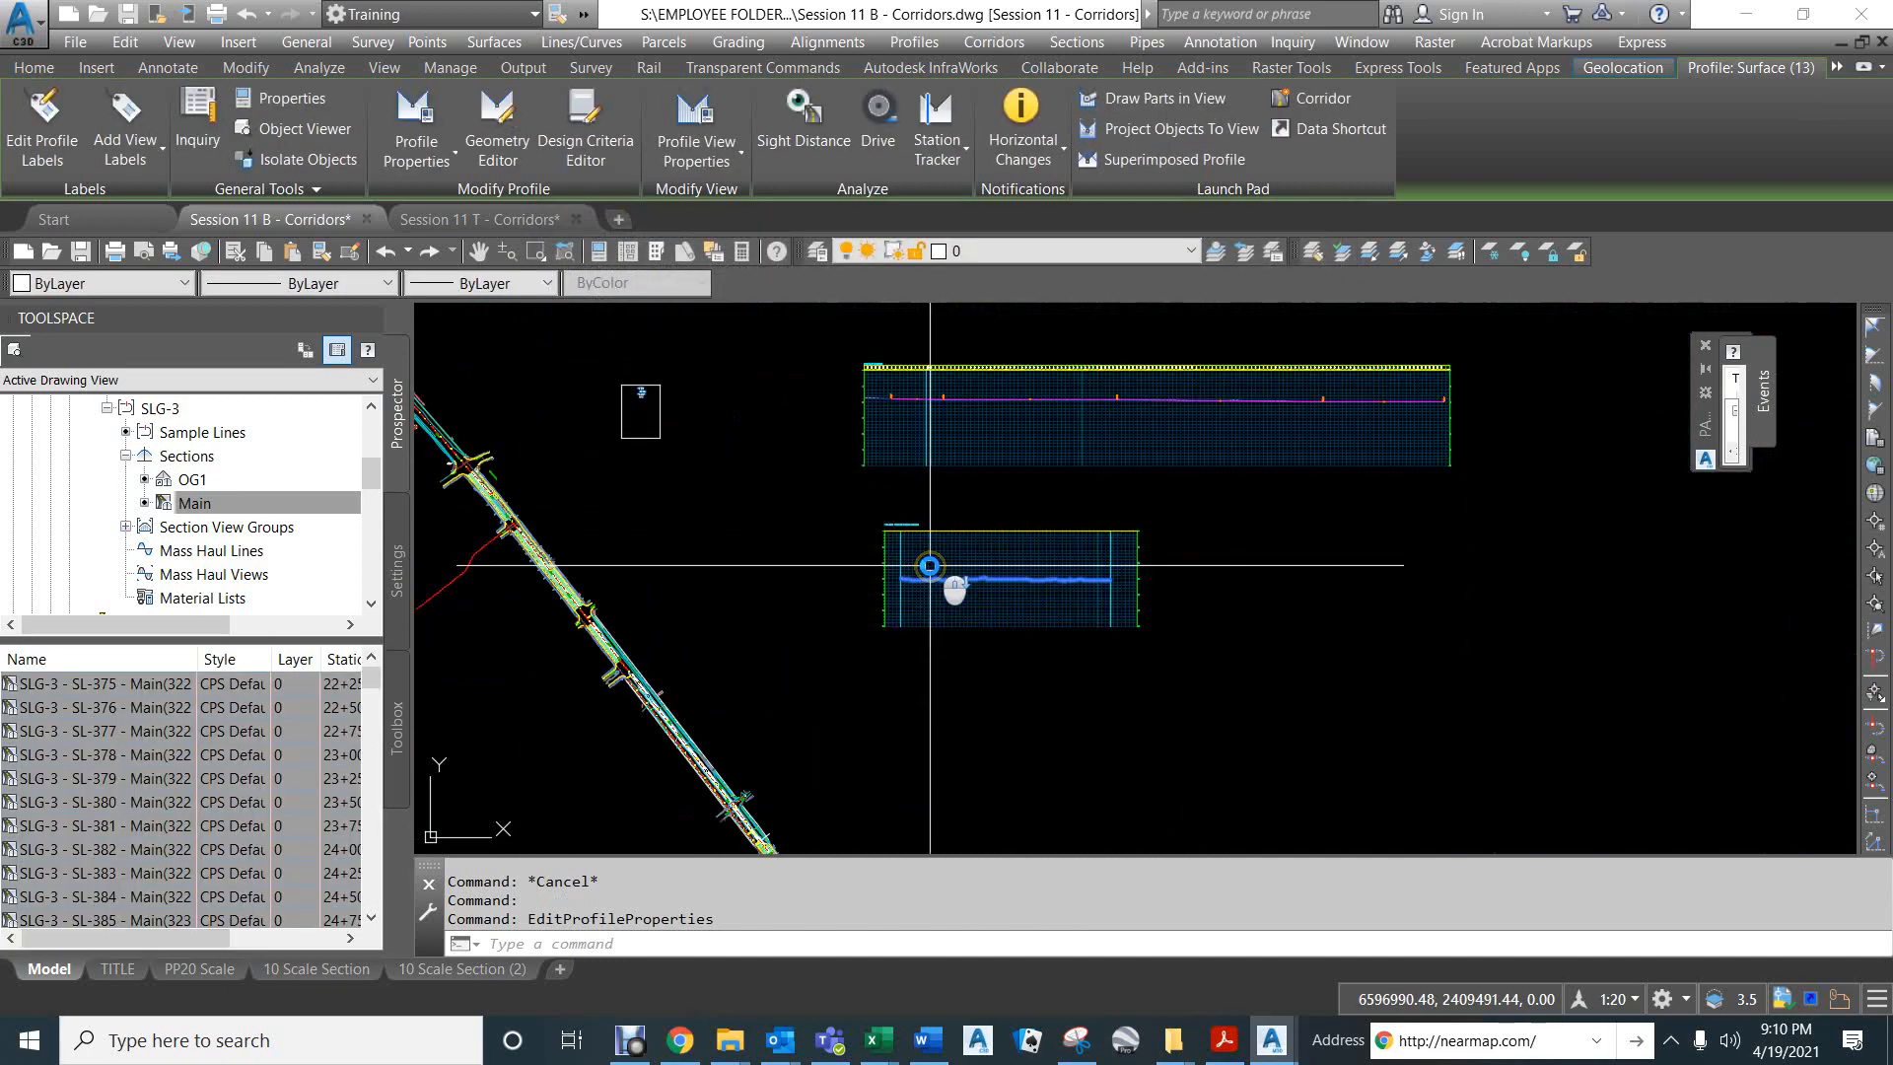
scroll(895, 579, up, 5)
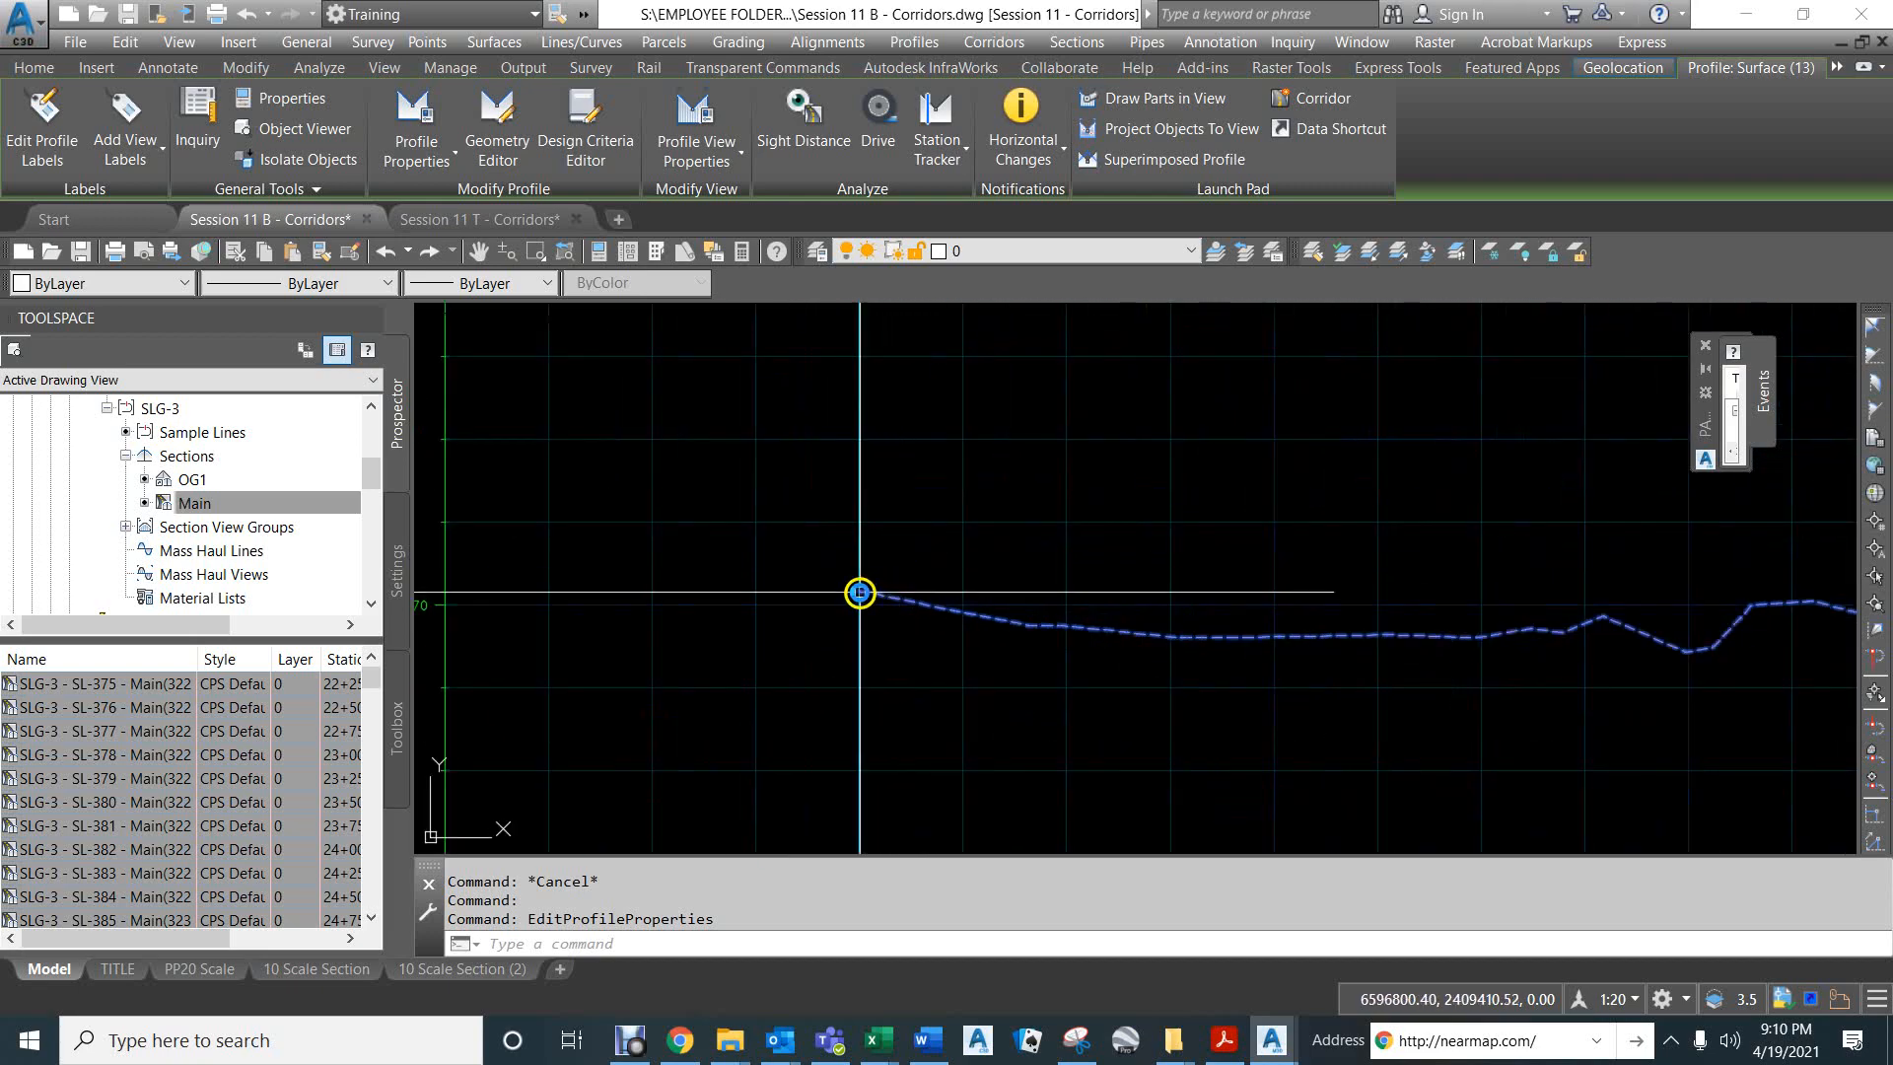
scroll(878, 591, down, 1)
scroll(878, 591, down, 2)
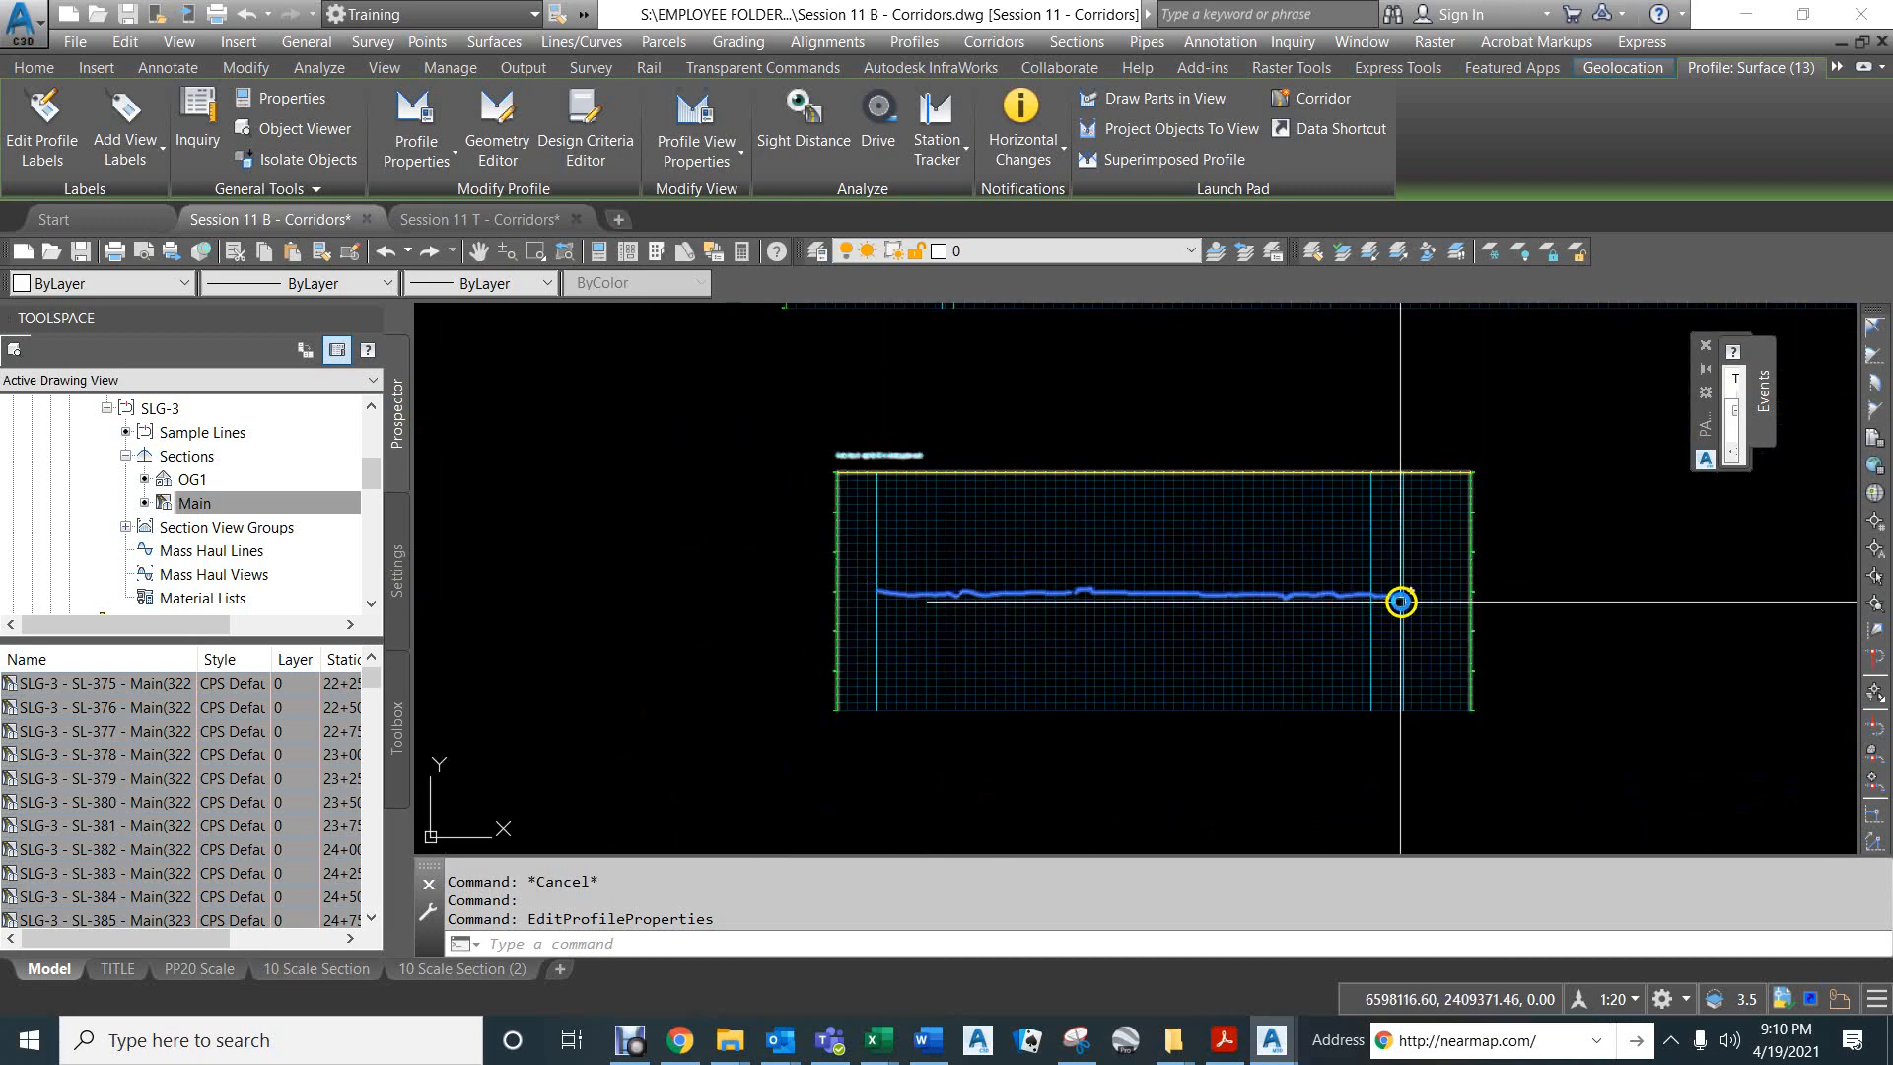
scroll(1419, 601, up, 4)
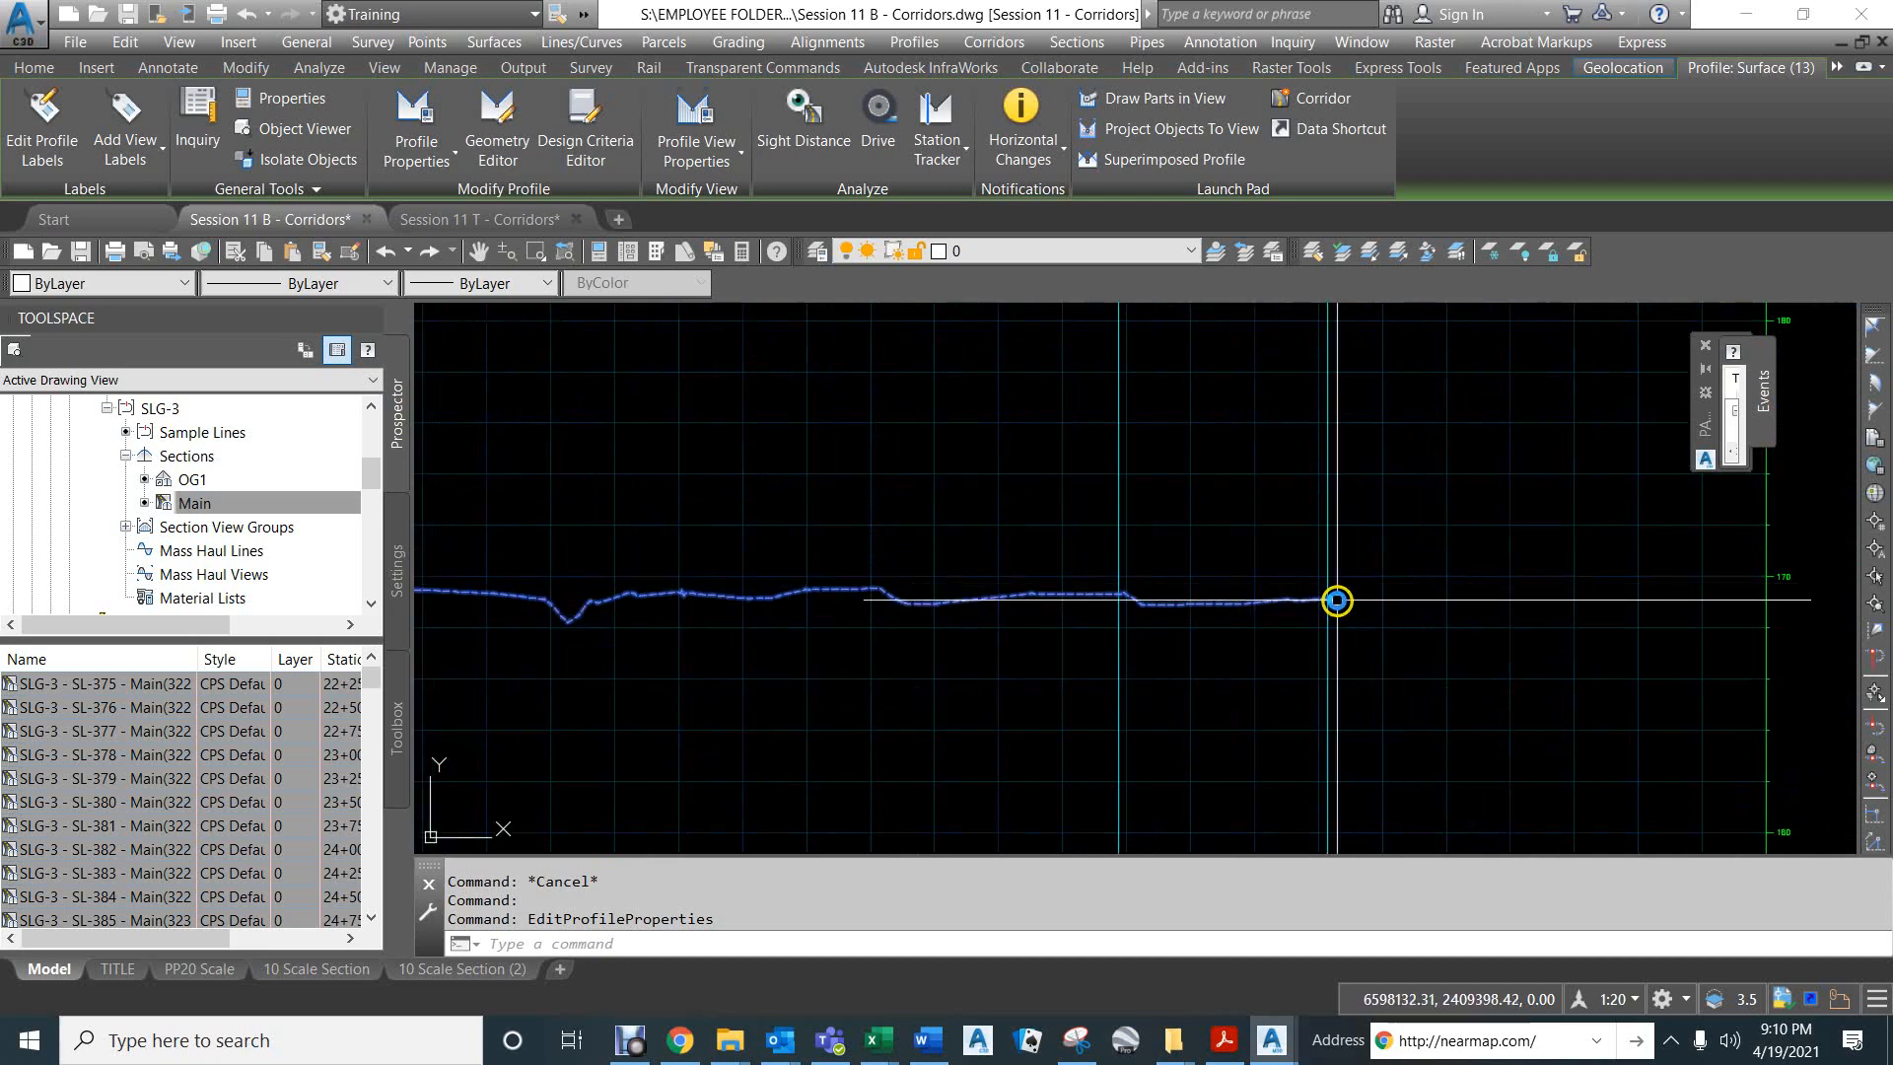
scroll(1335, 602, down, 2)
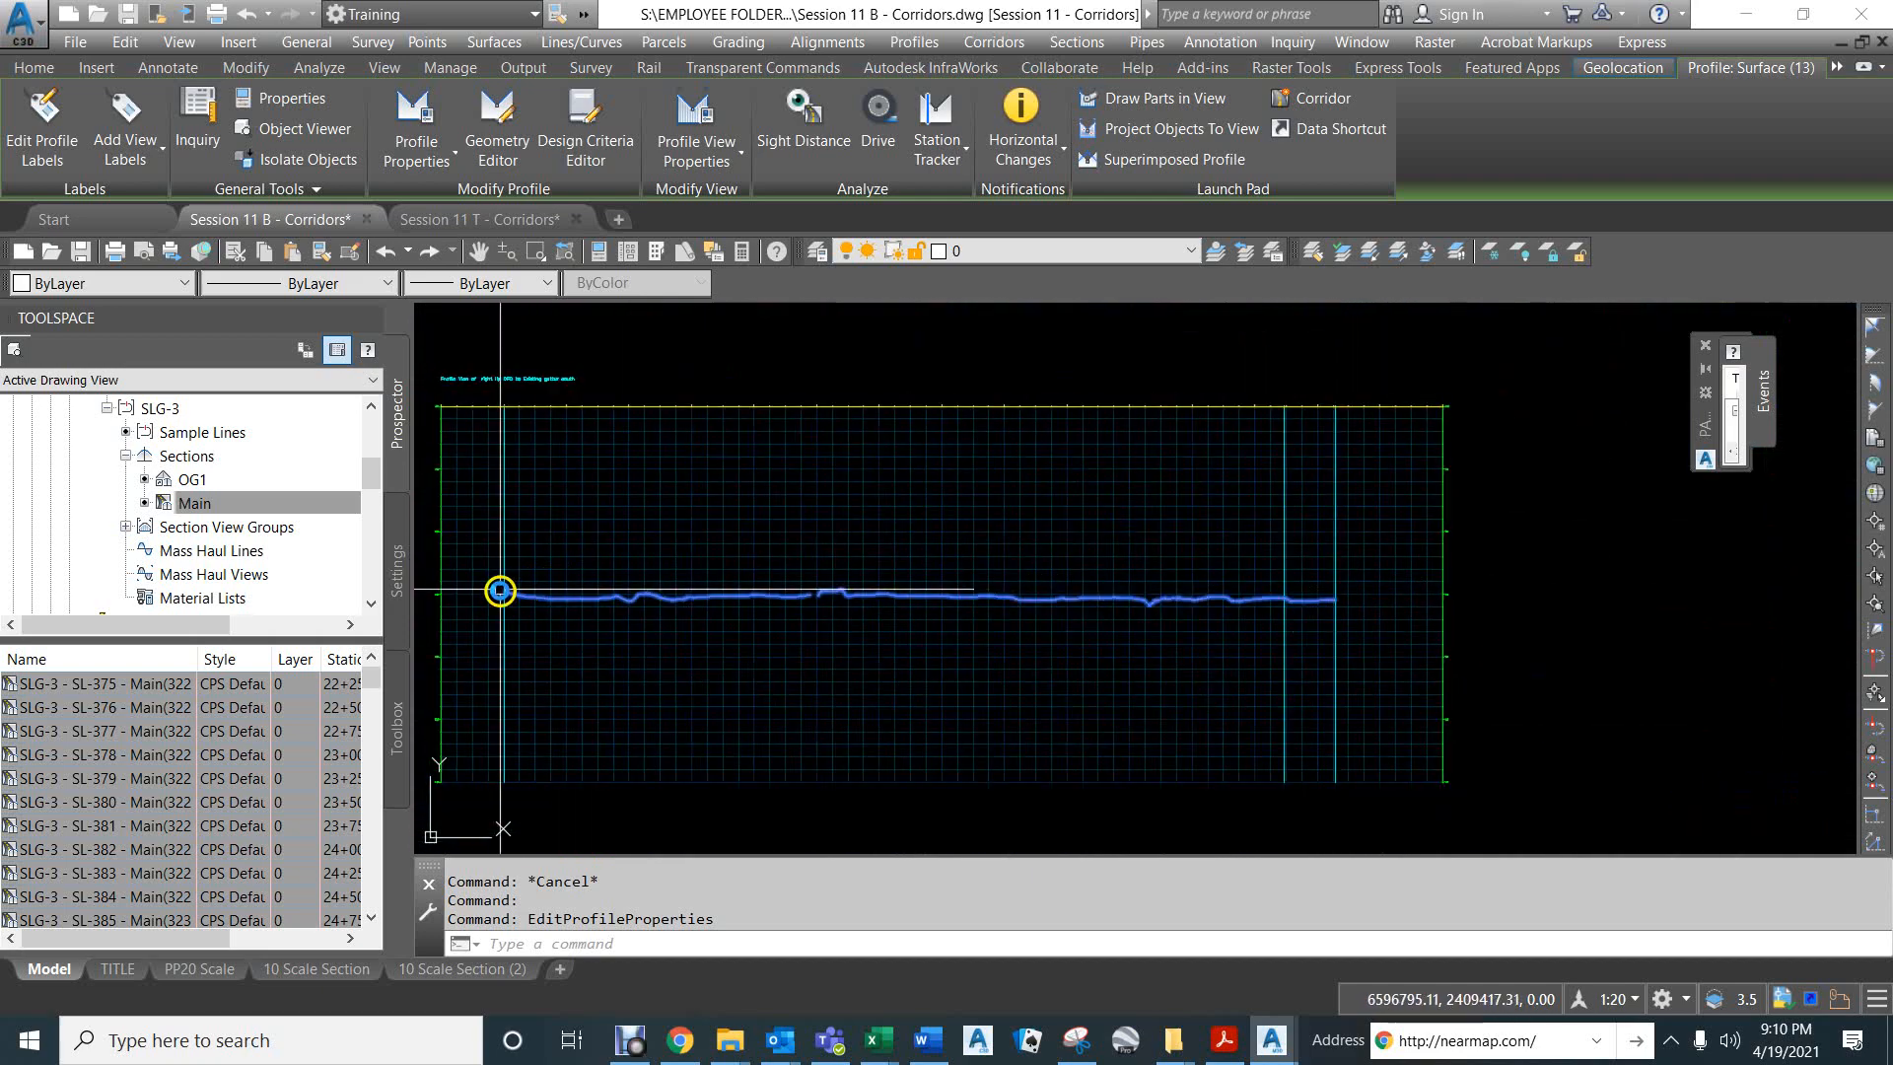
mouse_move(501, 590)
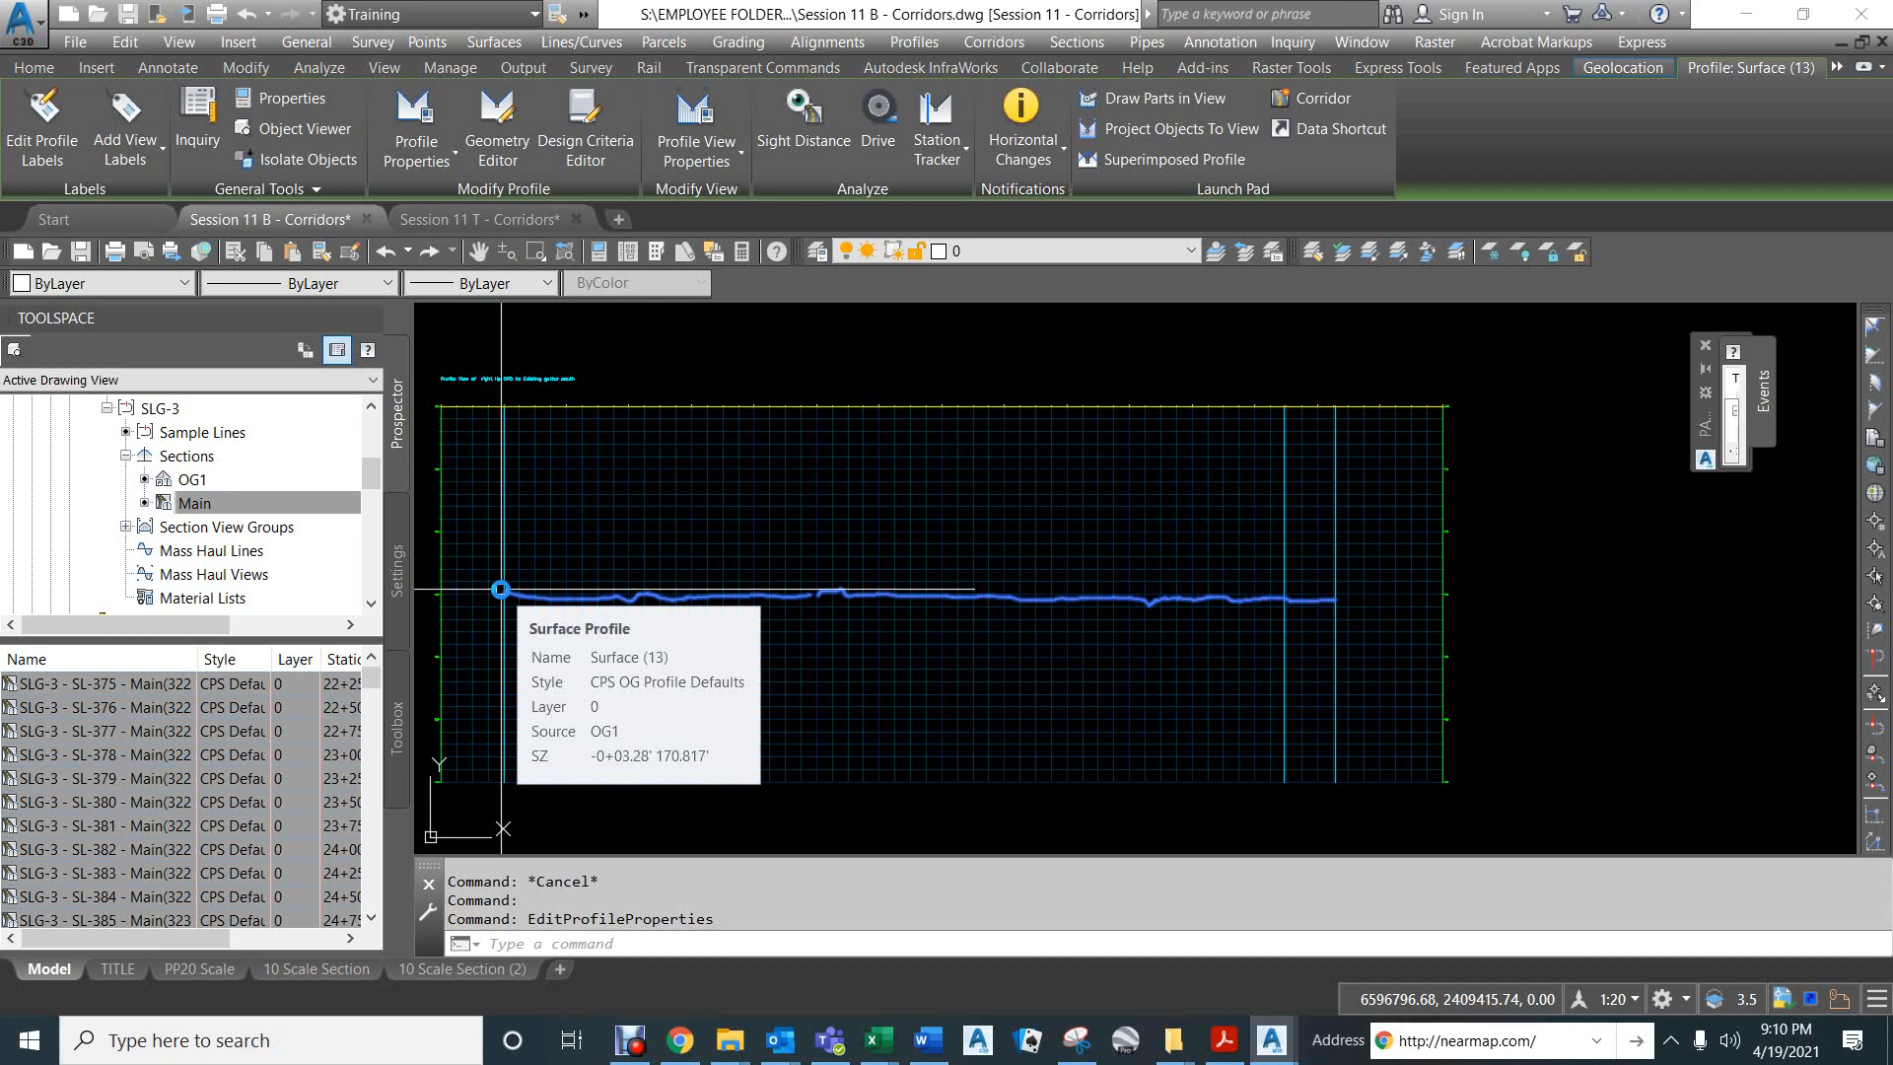
- Create a layout profile named Proposed lip in the right lip profile view, with description DPD south to Ex CG and the default styles
click(909, 41)
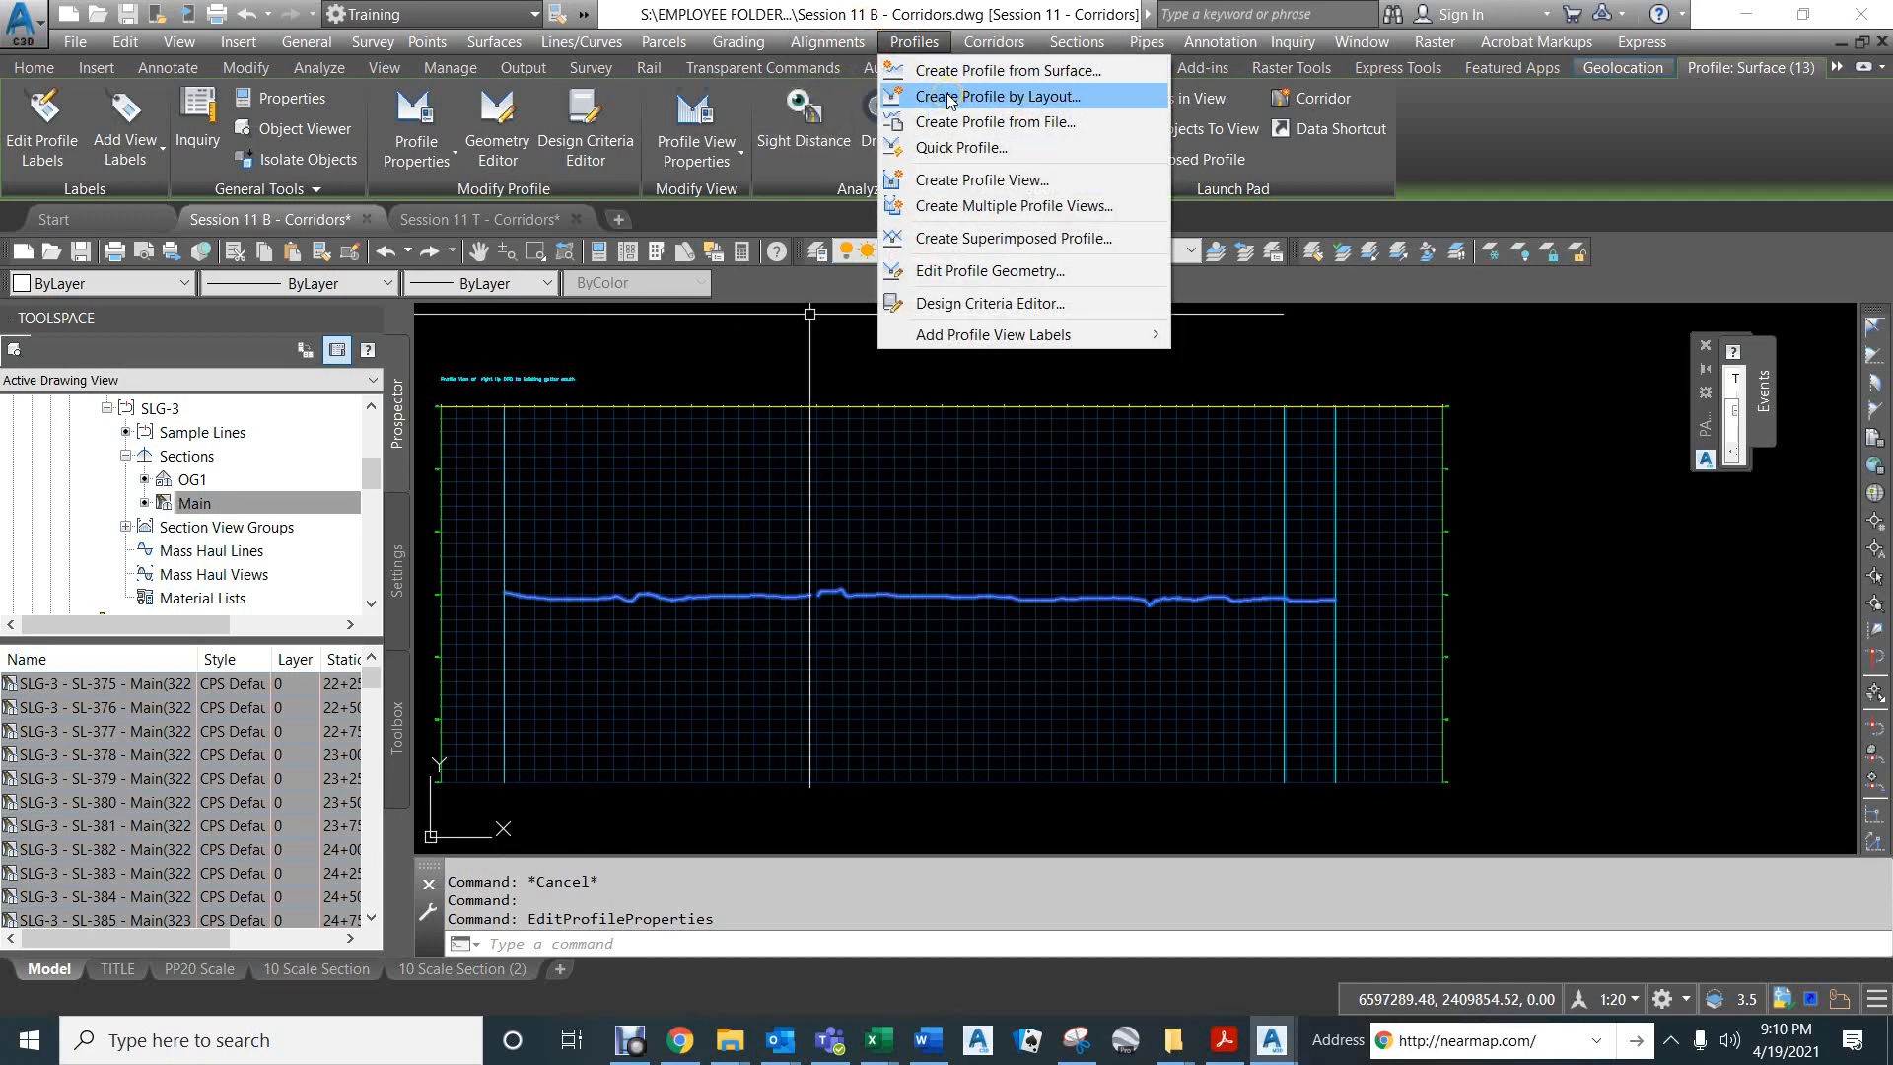
click(949, 98)
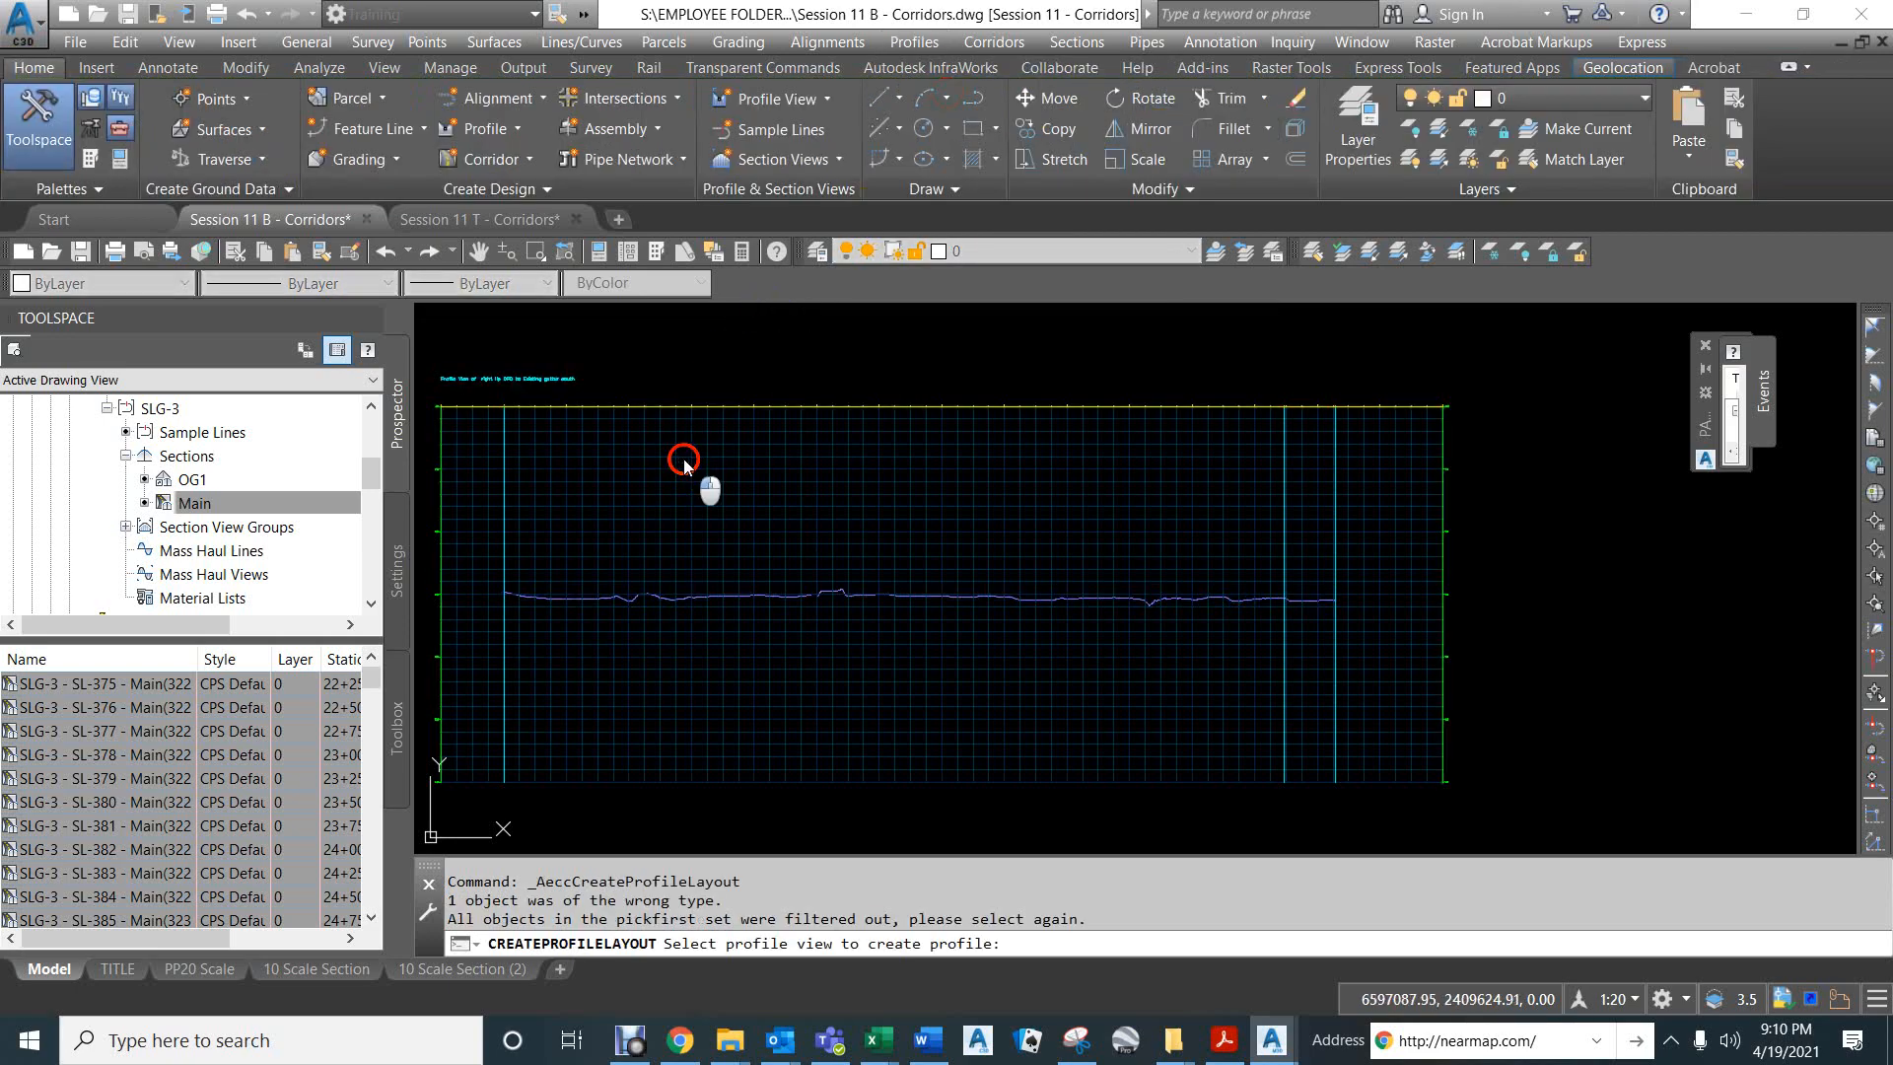
click(684, 463)
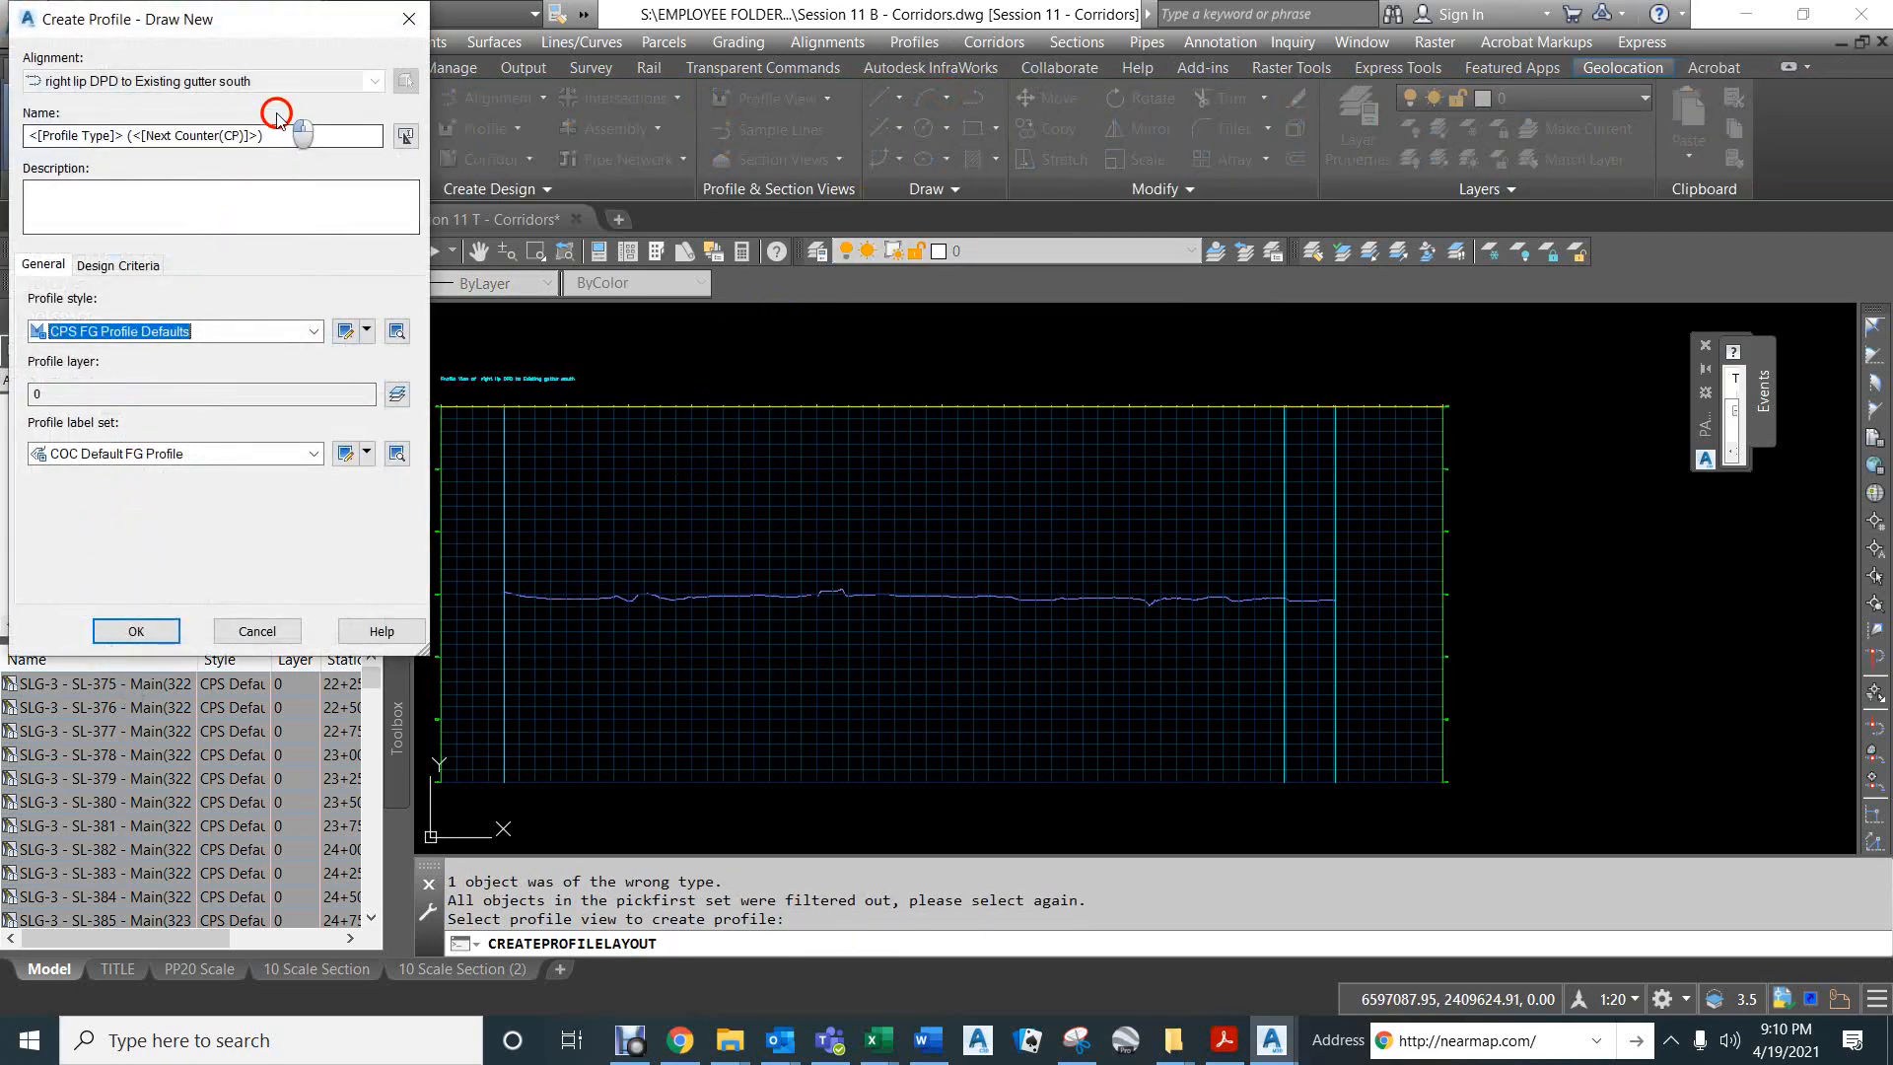
drag(281, 134, 4, 112)
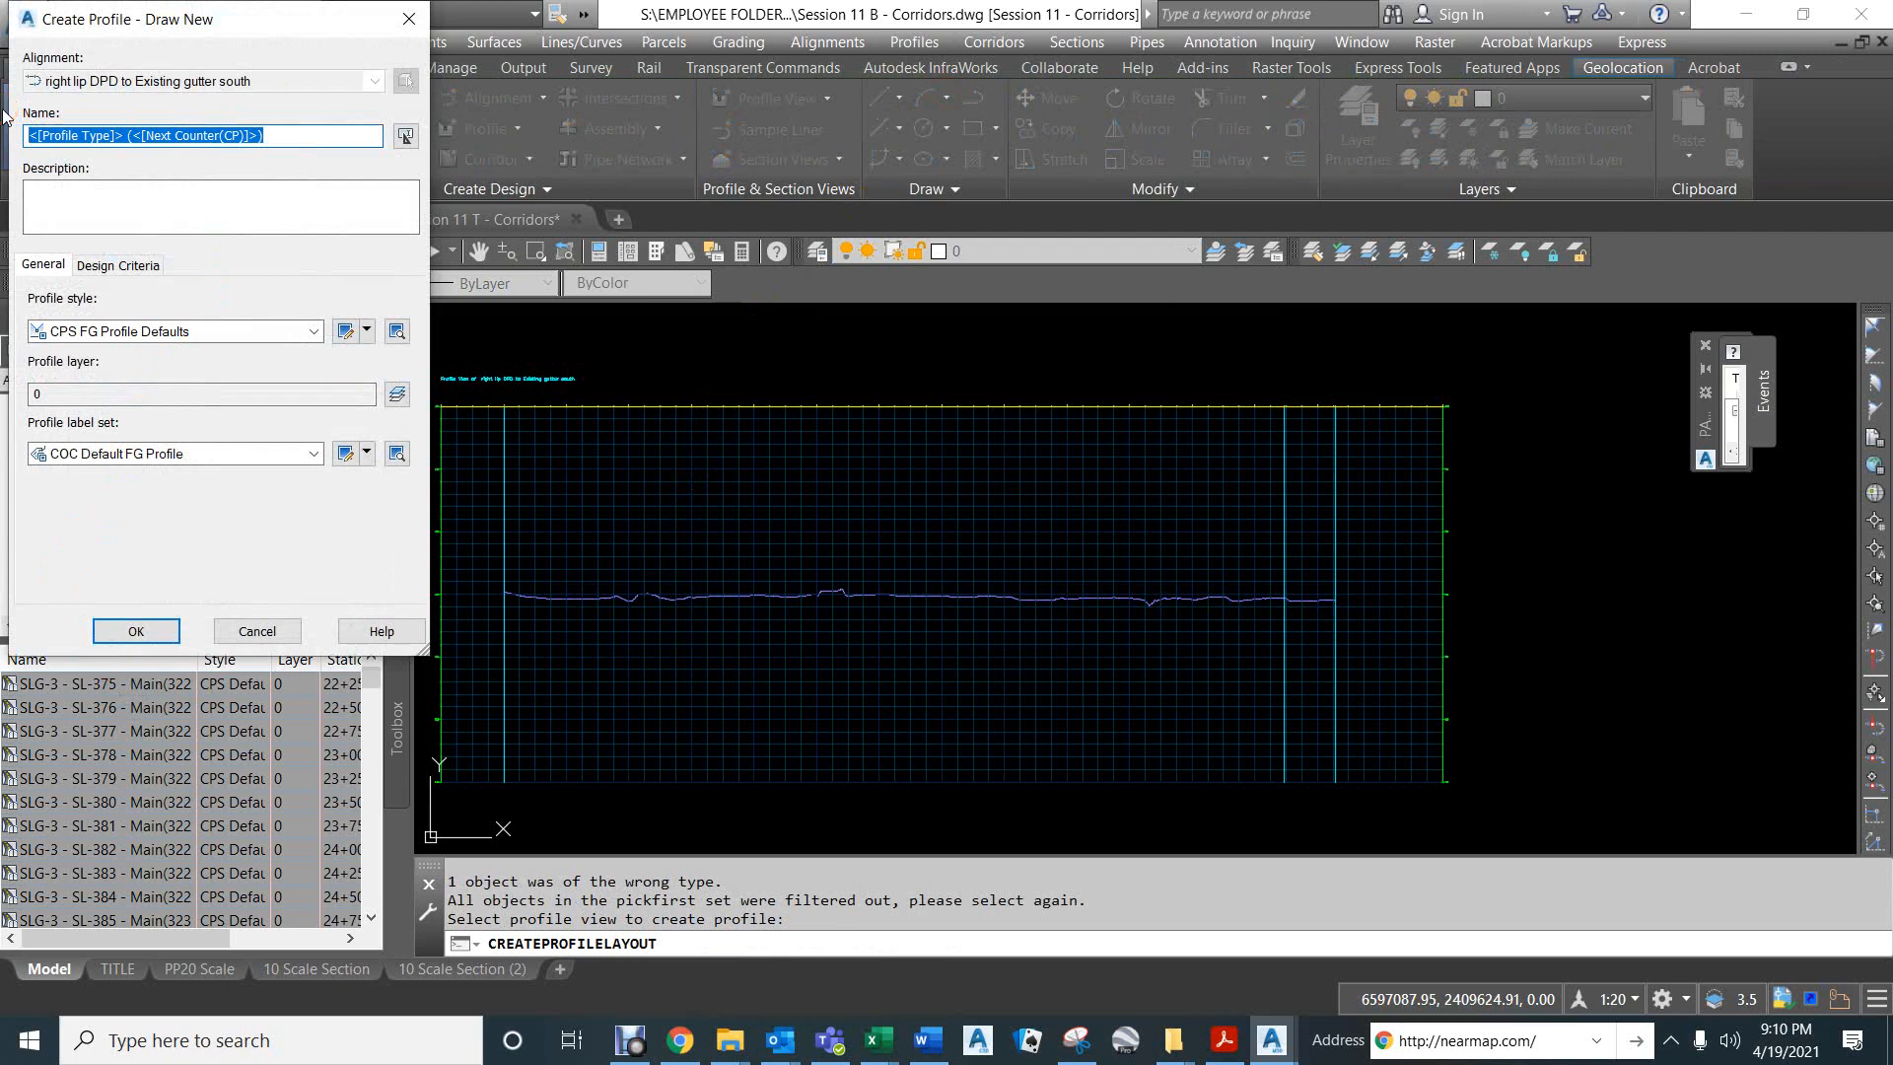
text(Proposed lip)
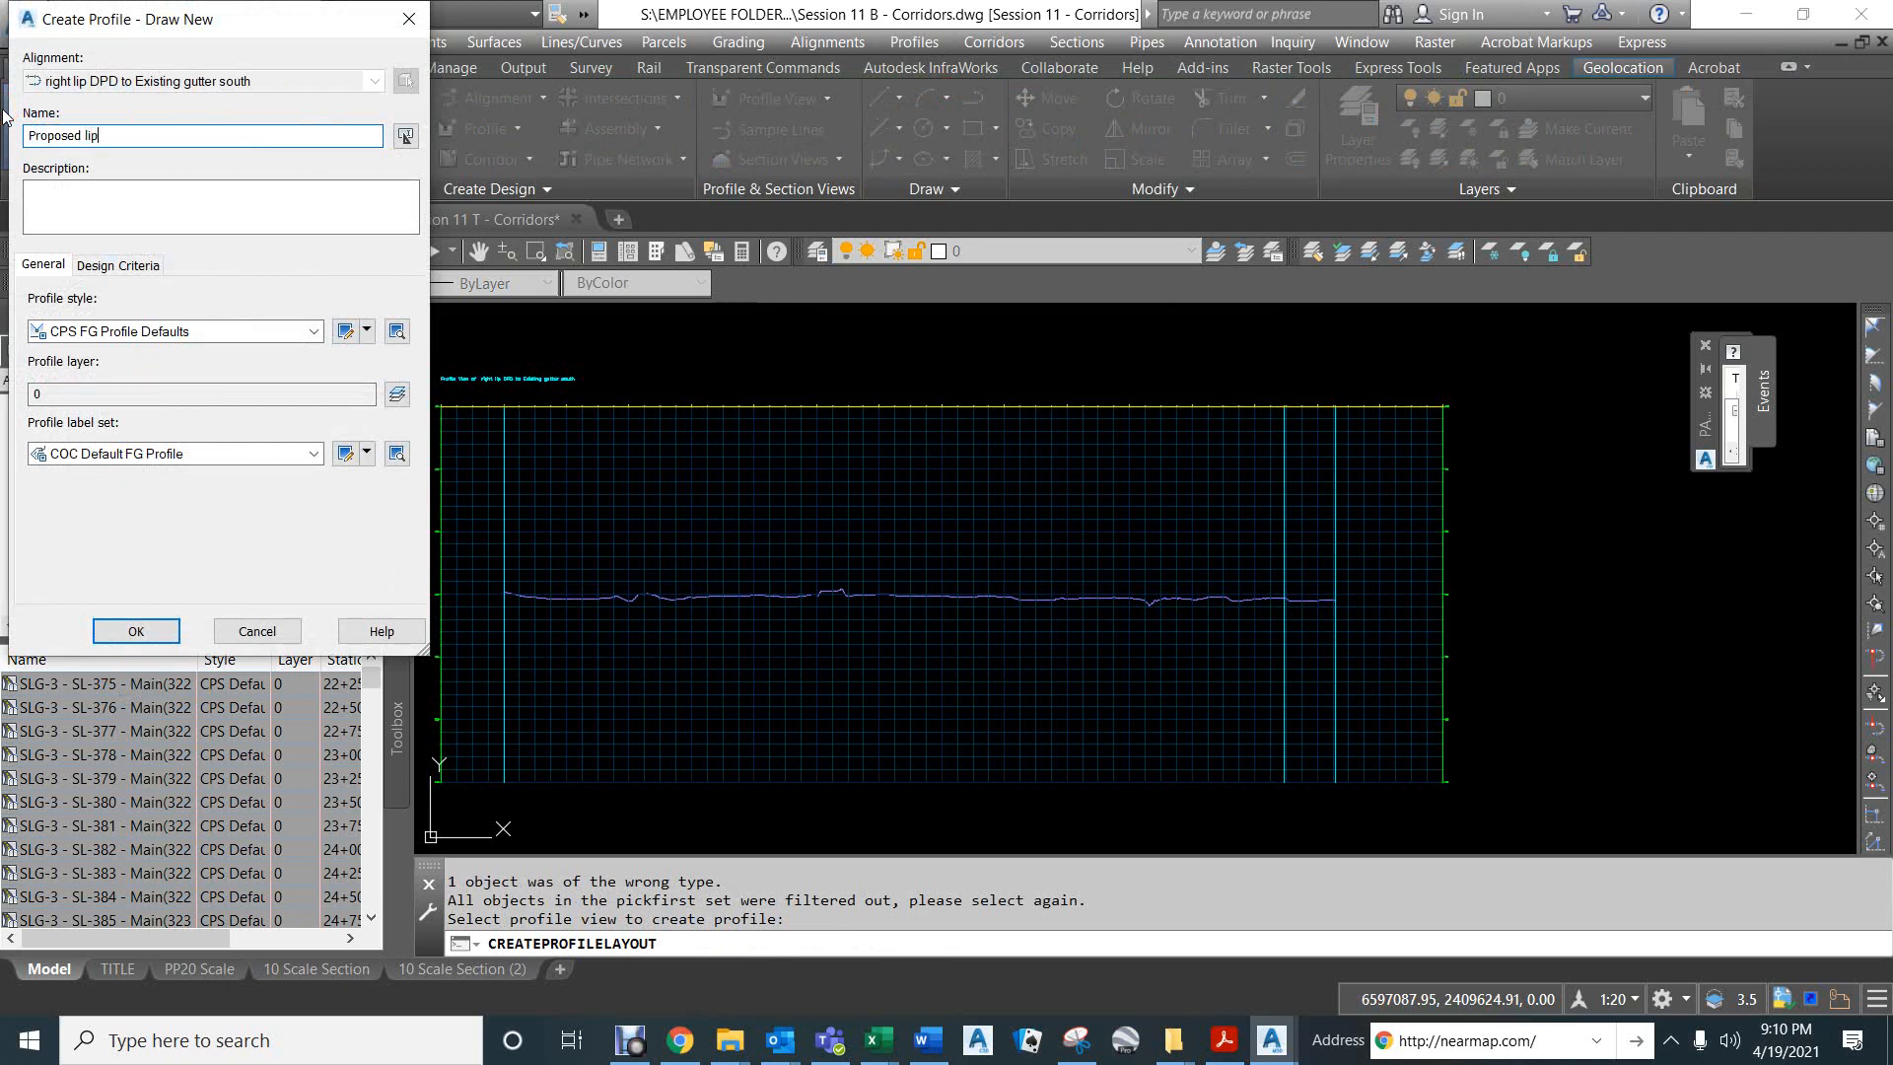
click(124, 199)
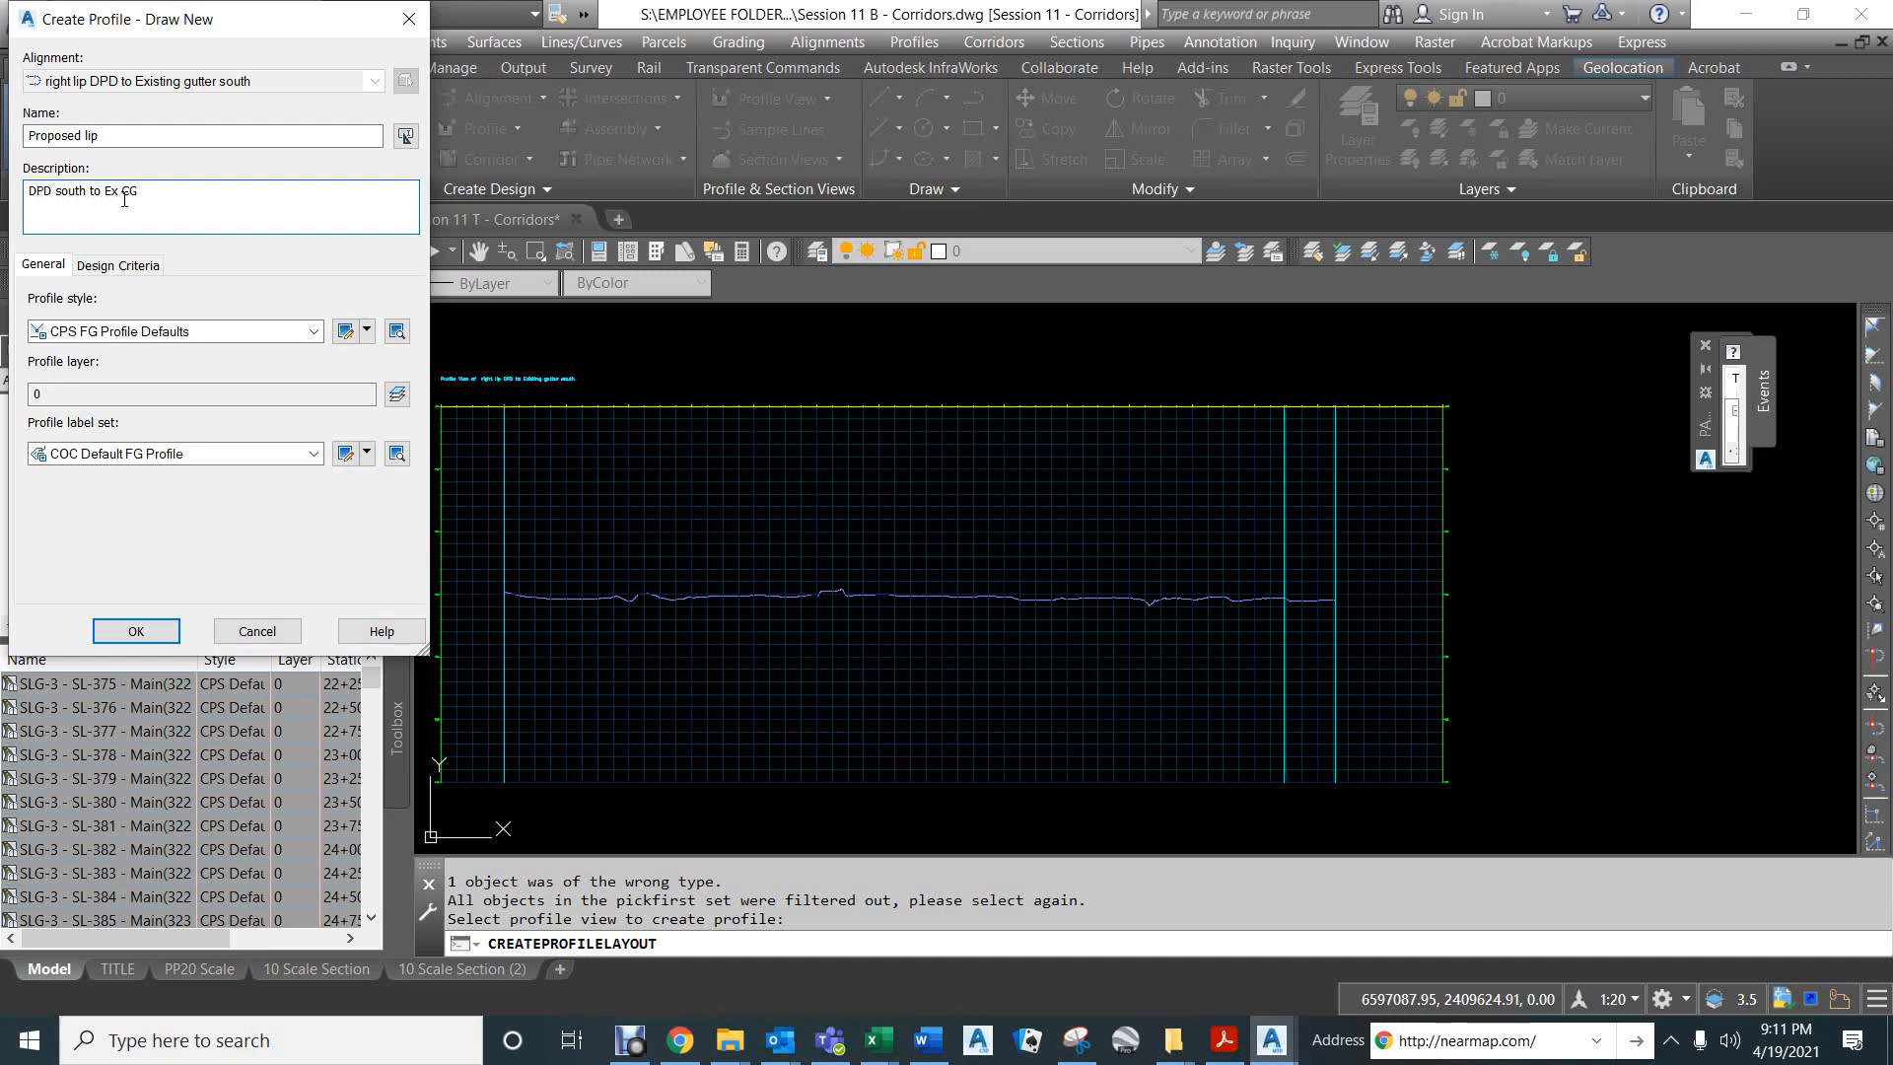
click(138, 631)
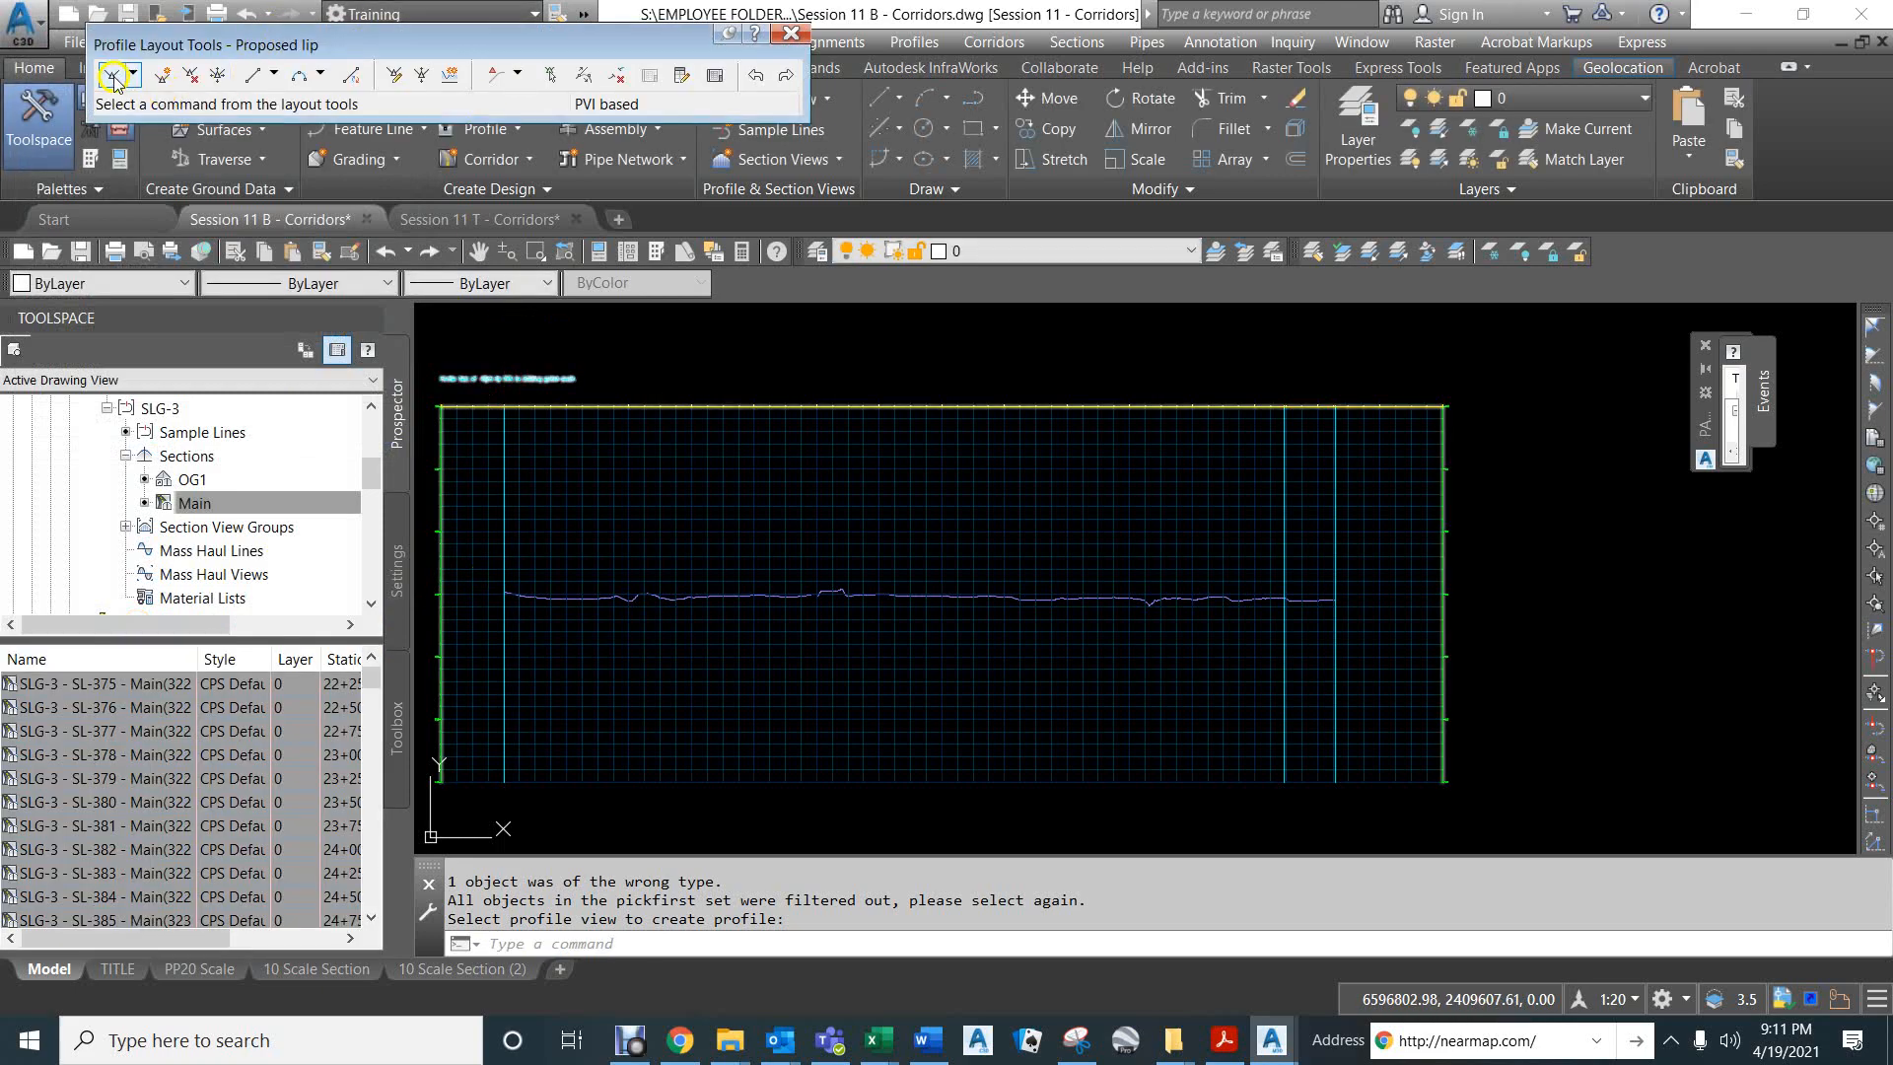
- Draw one tangent above existing ground from station 0+00 at about elevation 172.7 to station 13+28.53 at about 172.3, snapping to the station lines
click(113, 79)
scroll(482, 636, up, 4)
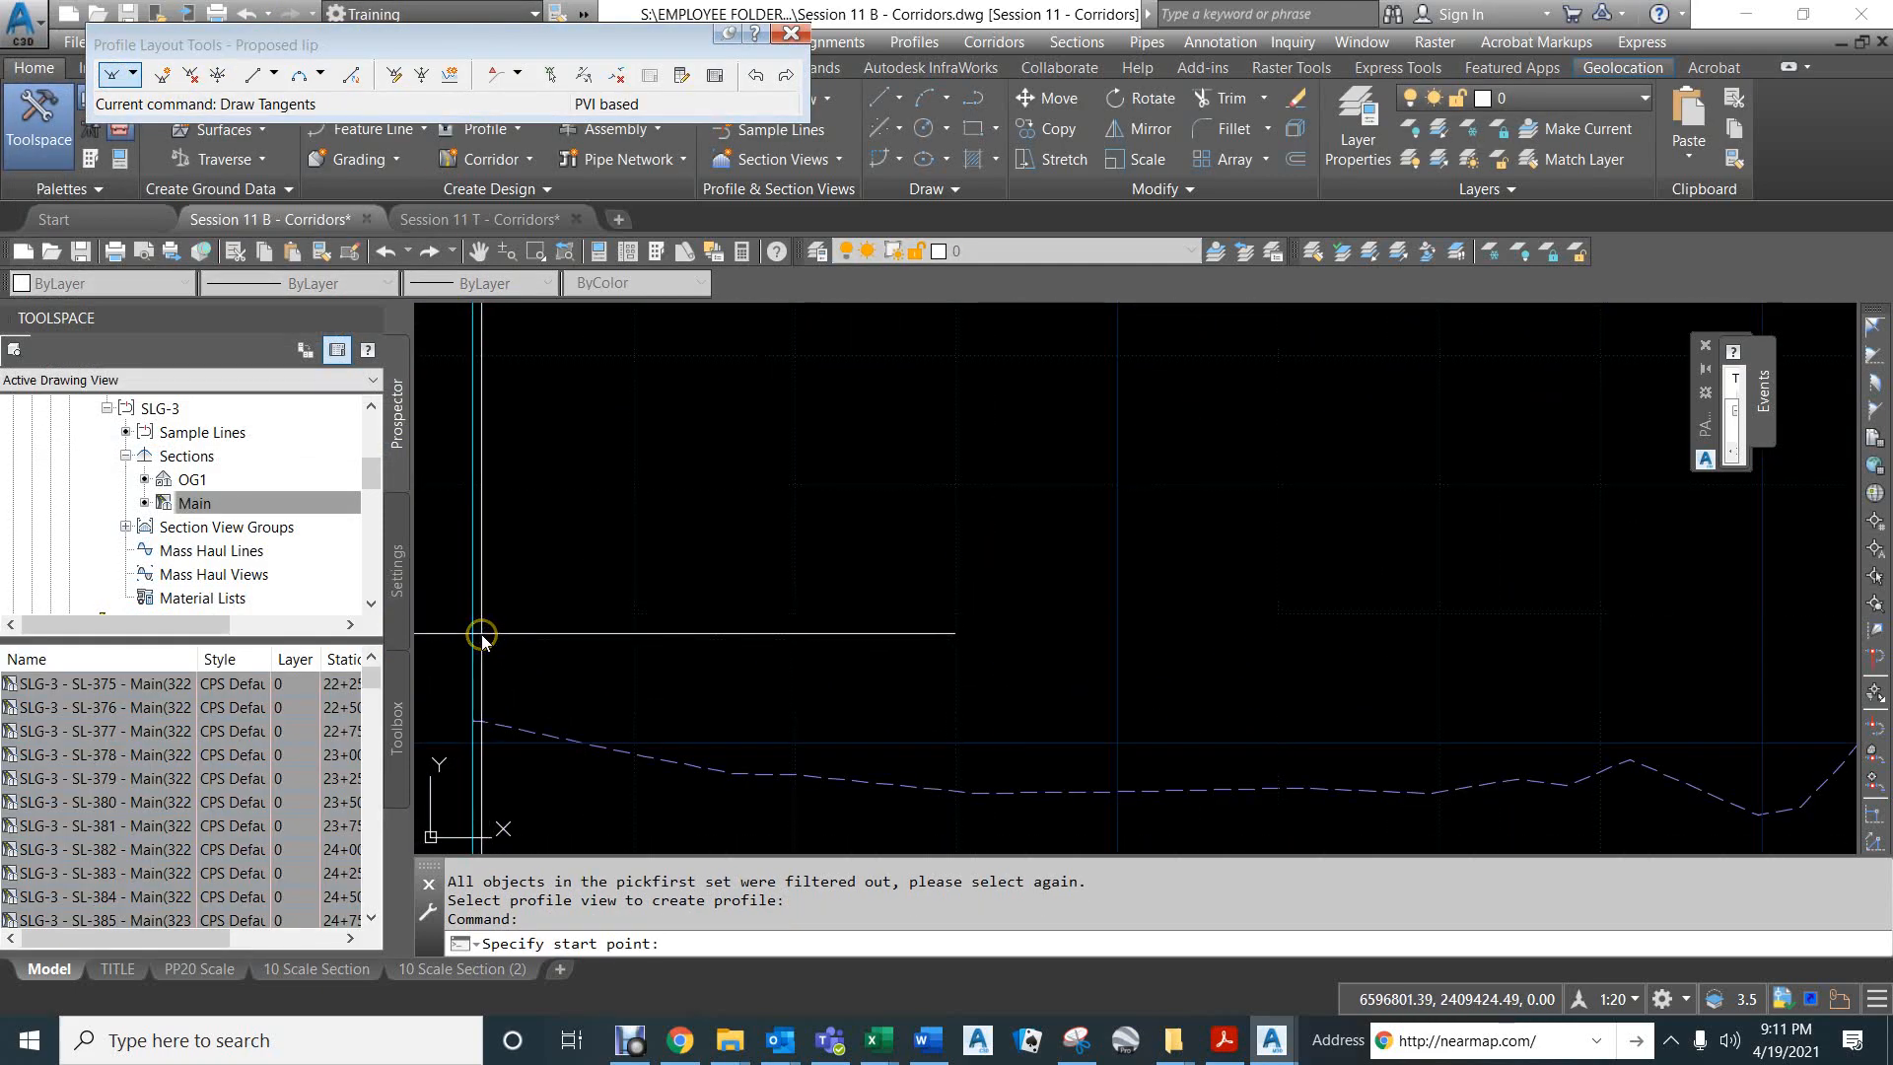
text(nea)
key(space)
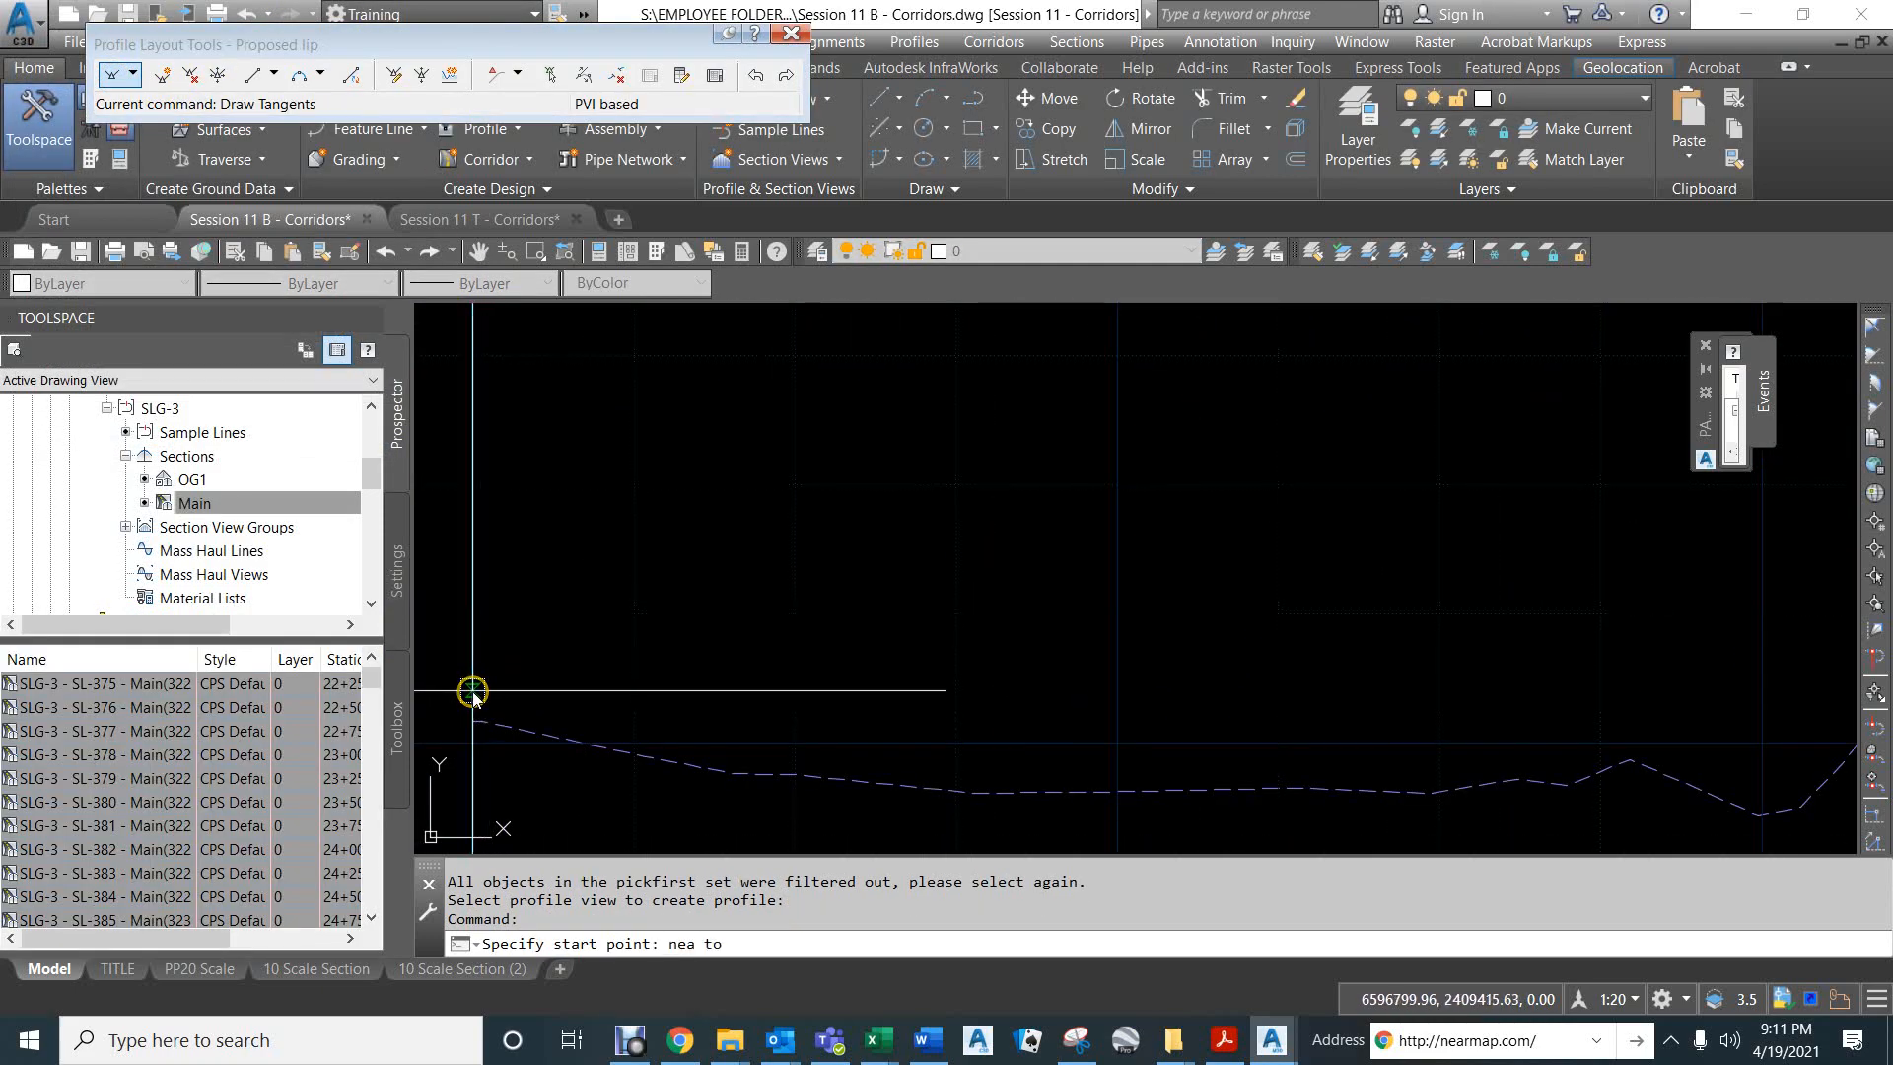
click(469, 562)
scroll(577, 530, down, 4)
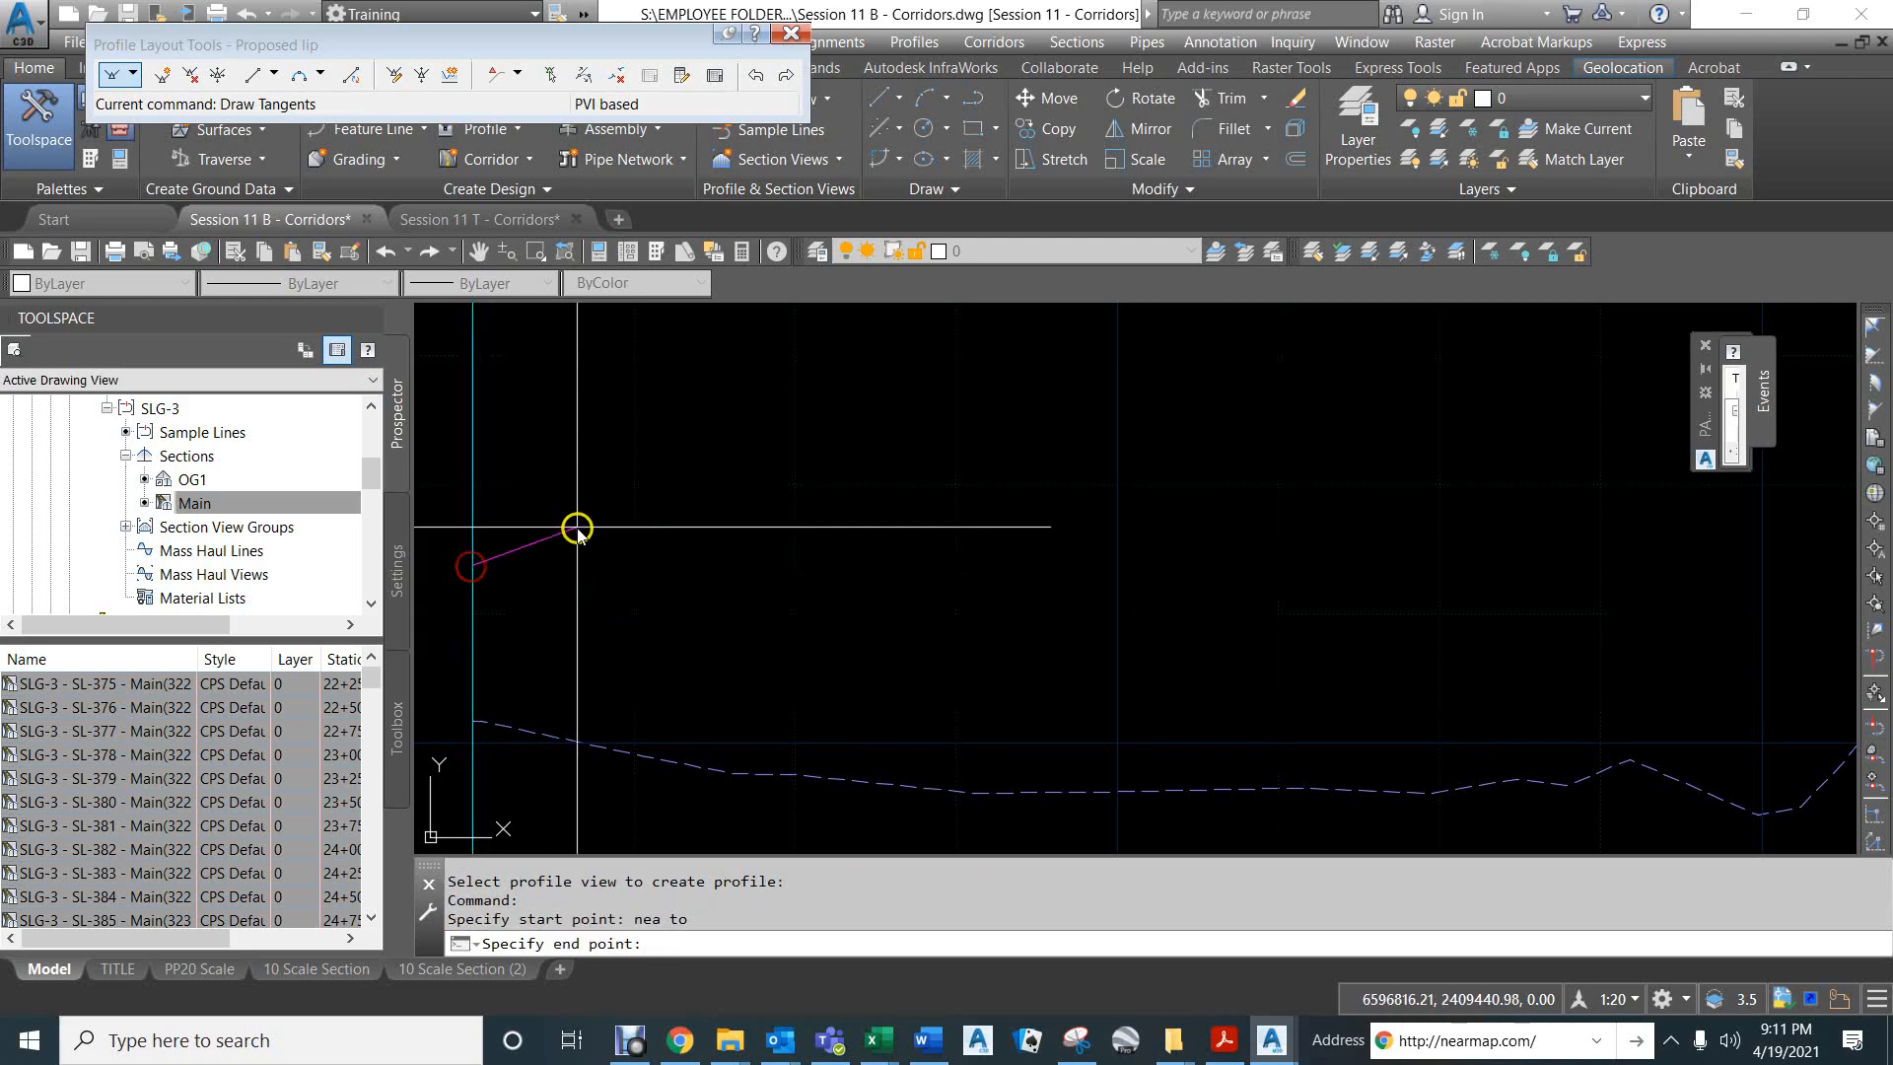
scroll(576, 530, down, 5)
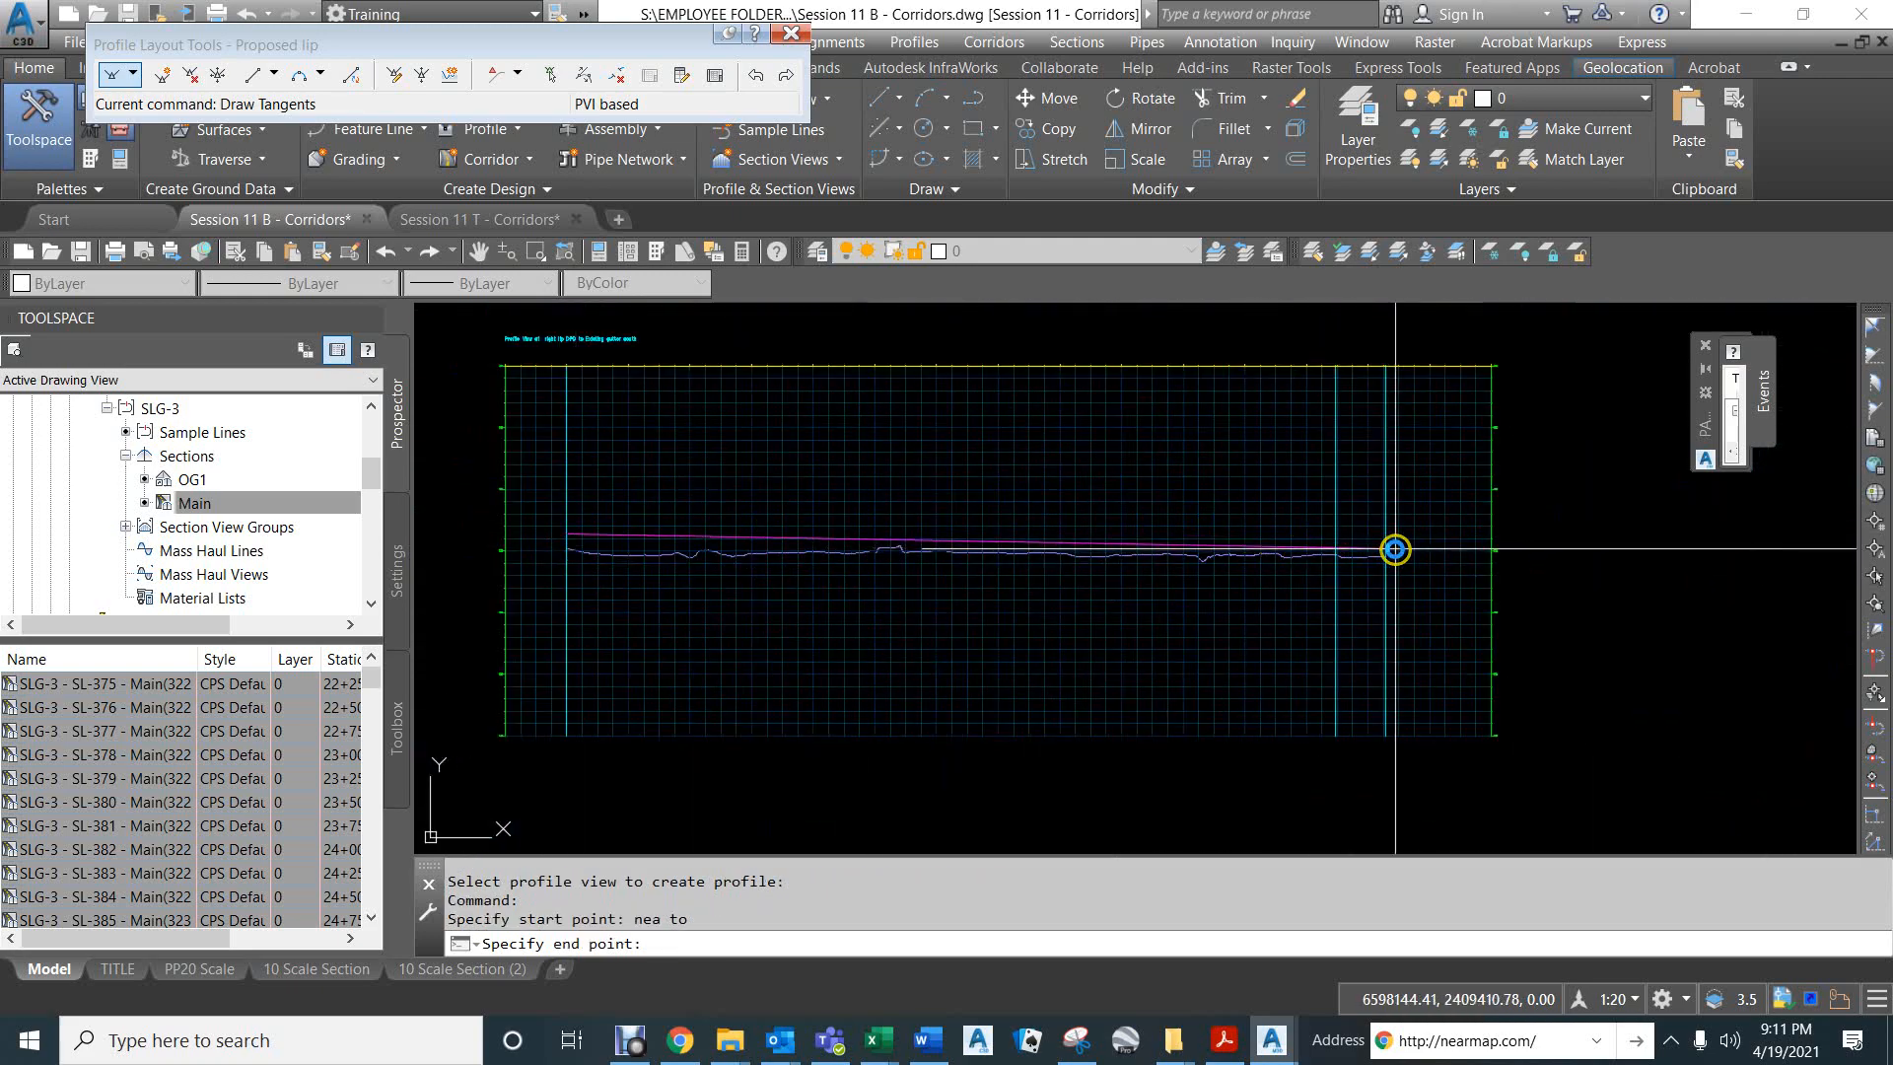
middle_drag(1395, 547, 793, 598)
scroll(794, 598, up, 5)
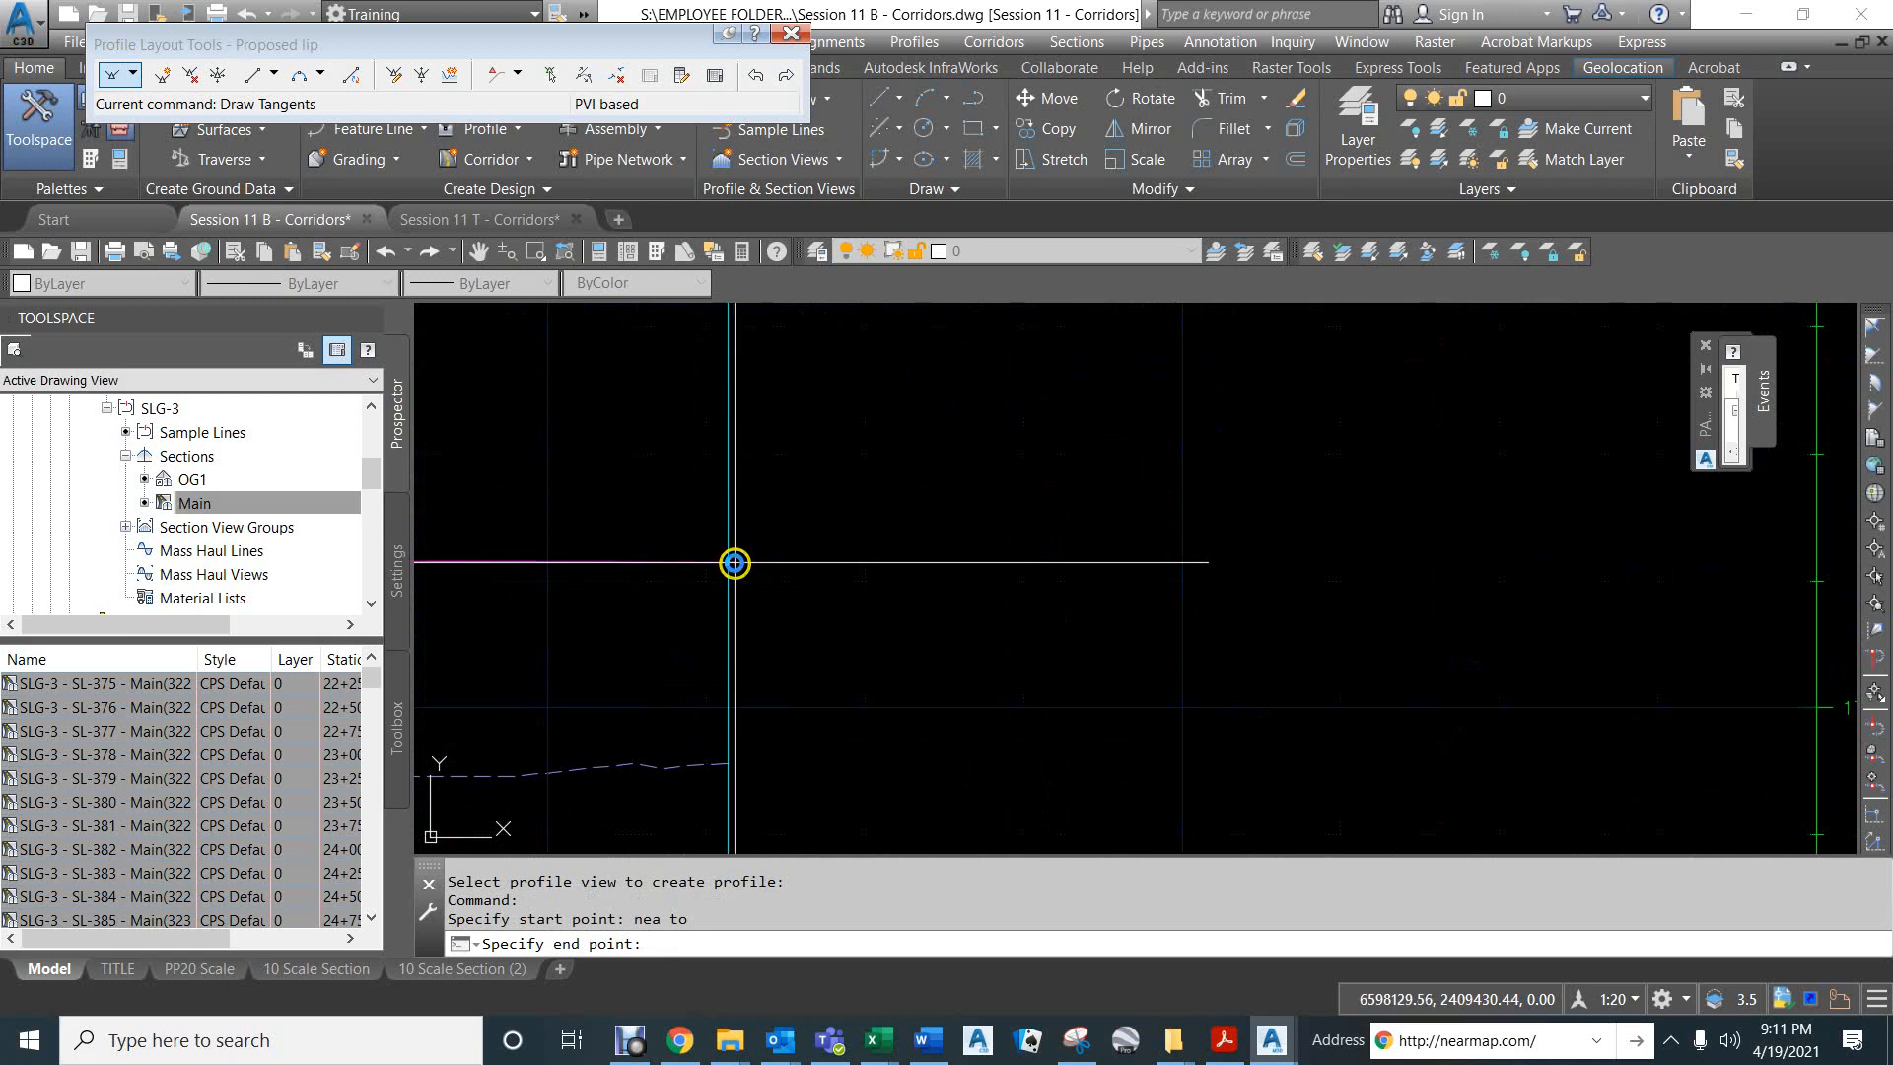
text(nea)
key(Return)
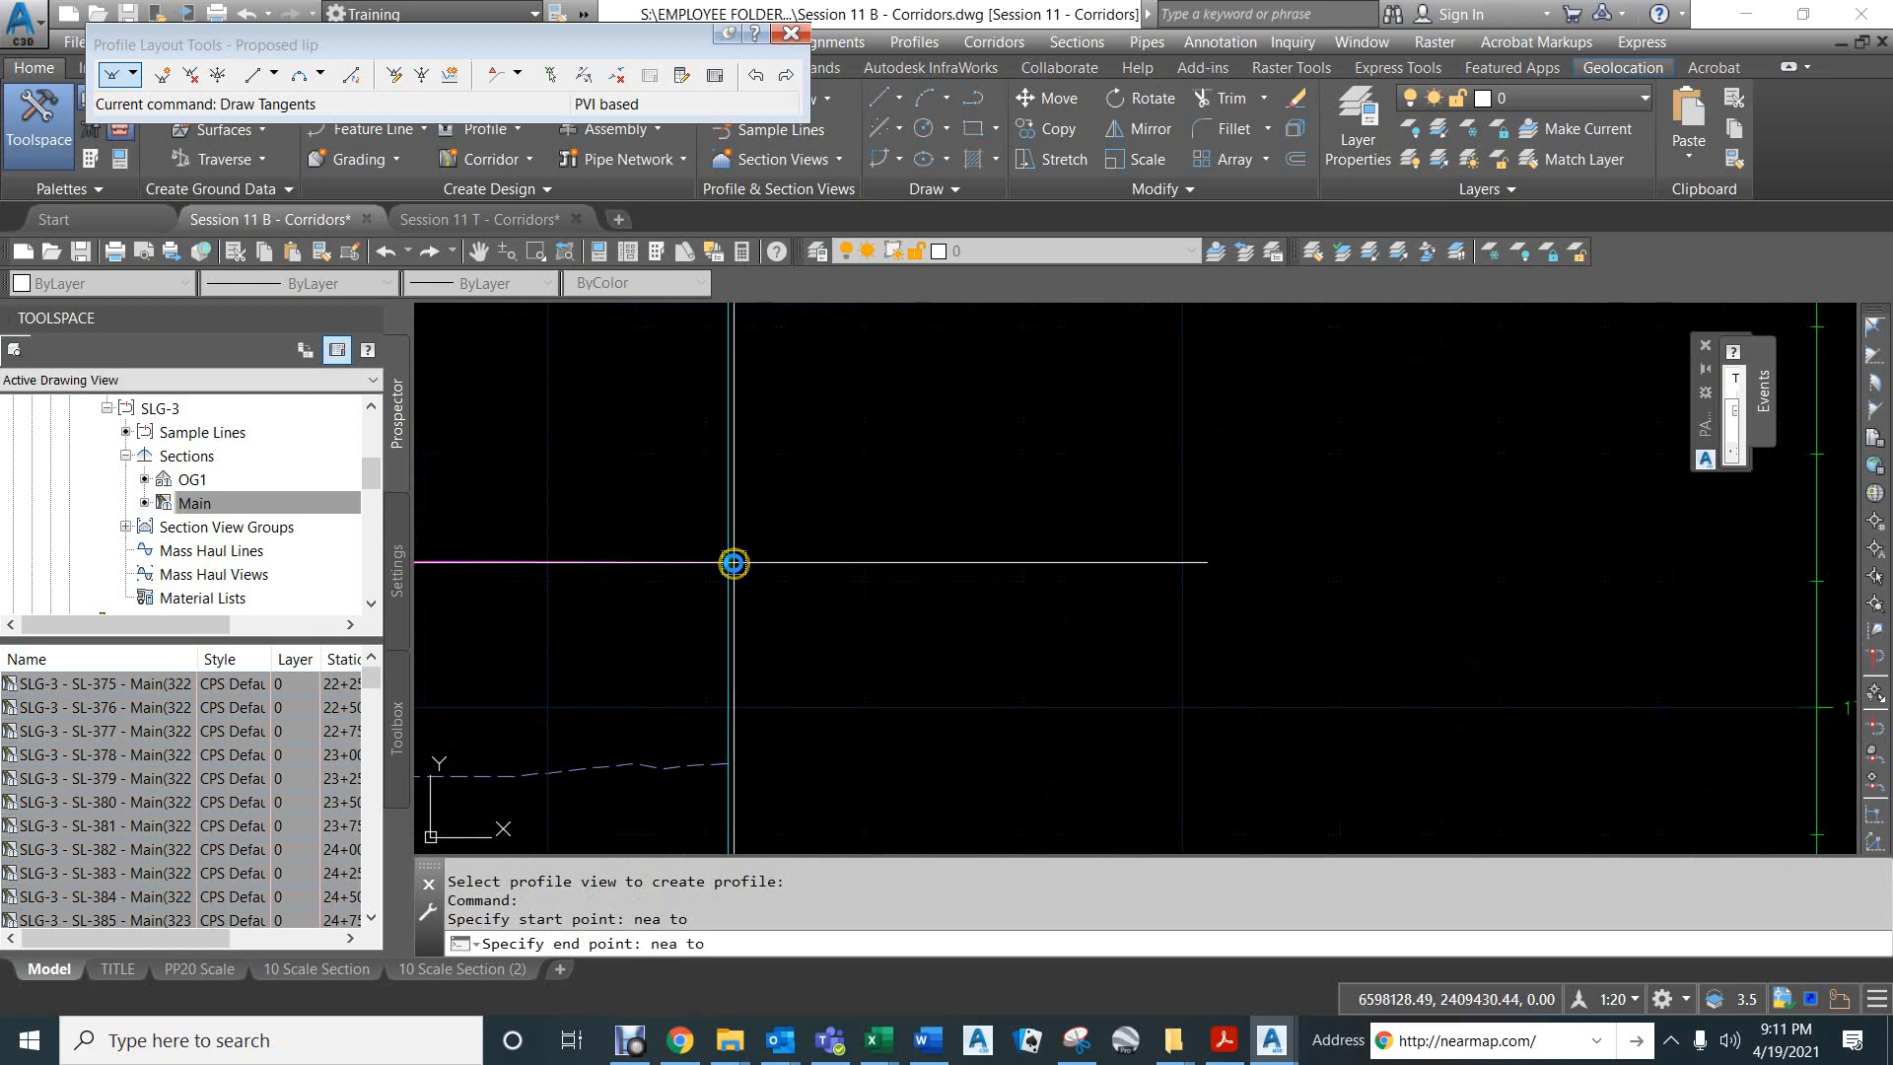
click(728, 562)
key(Return)
scroll(794, 528, down, 6)
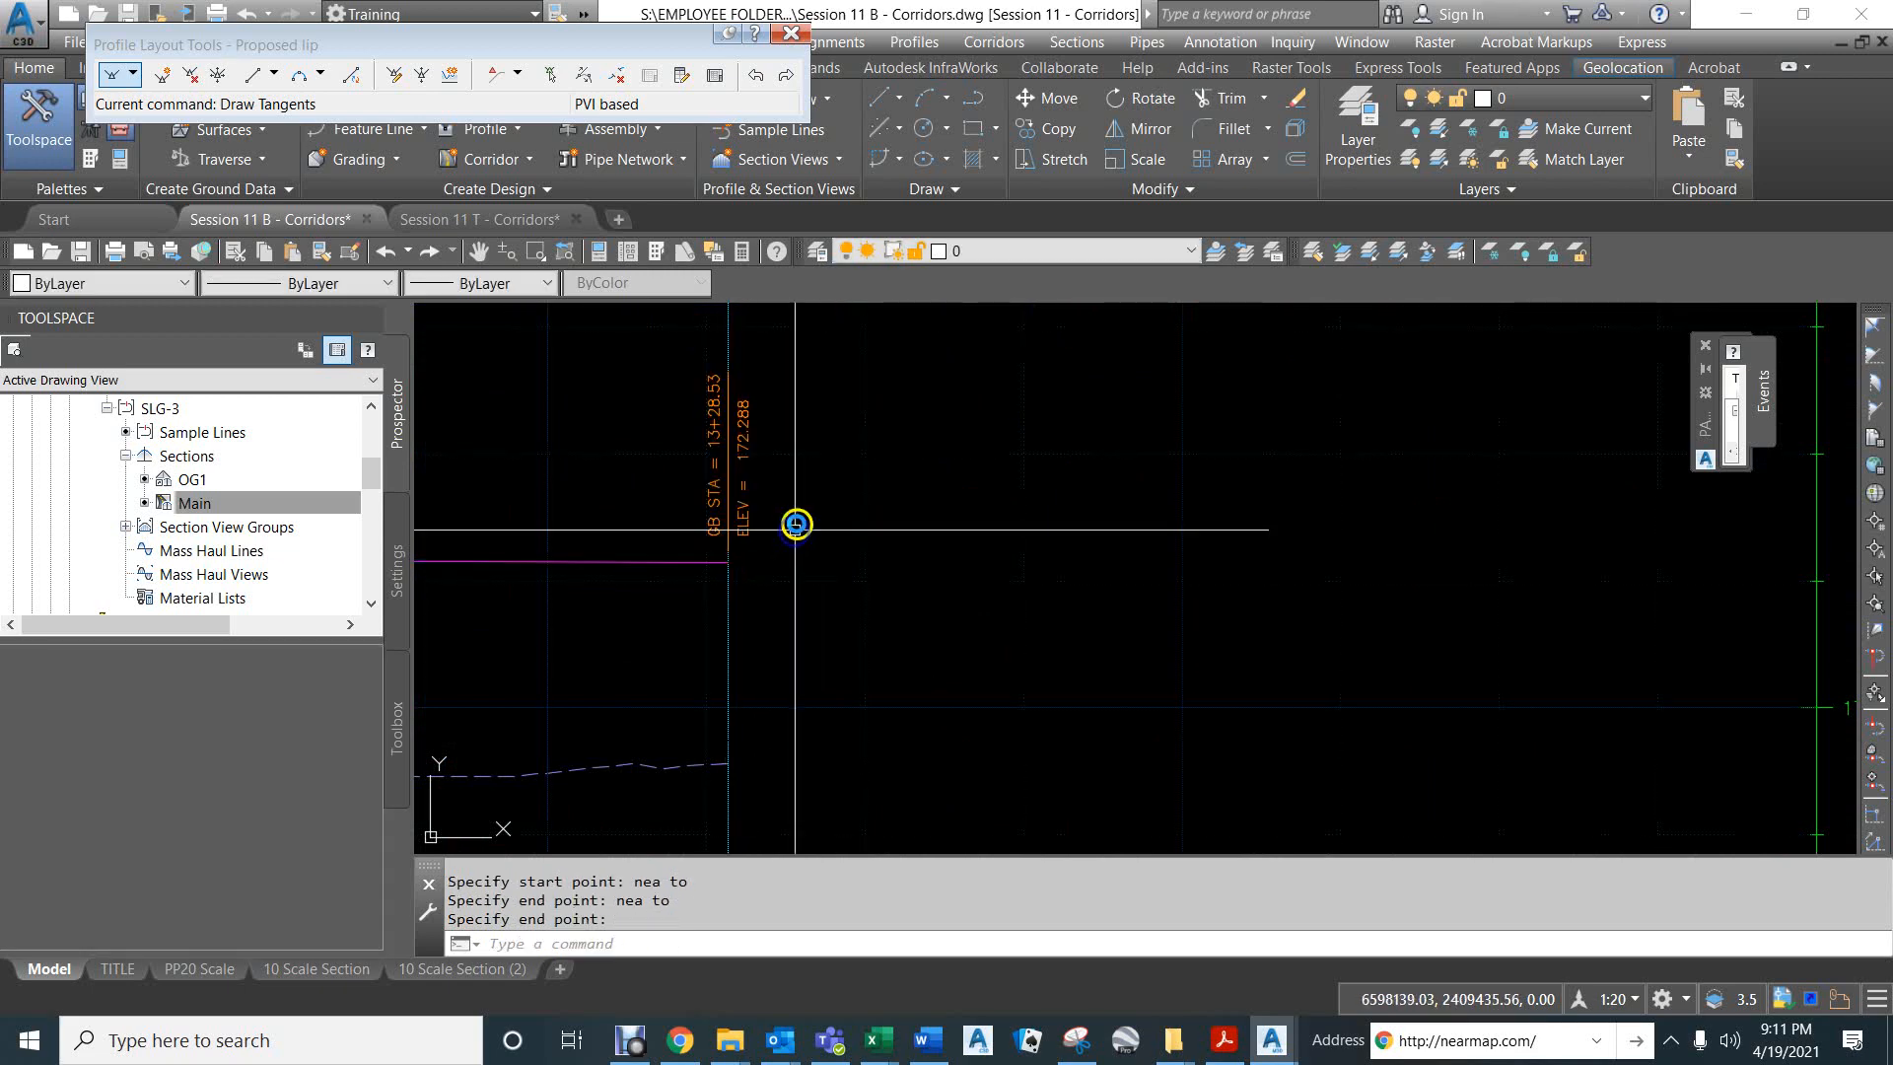
- Check the elevation of the gutter feature line's endpoint at the start of the right lip alignment, station 0+00, in plan
scroll(833, 539, down, 3)
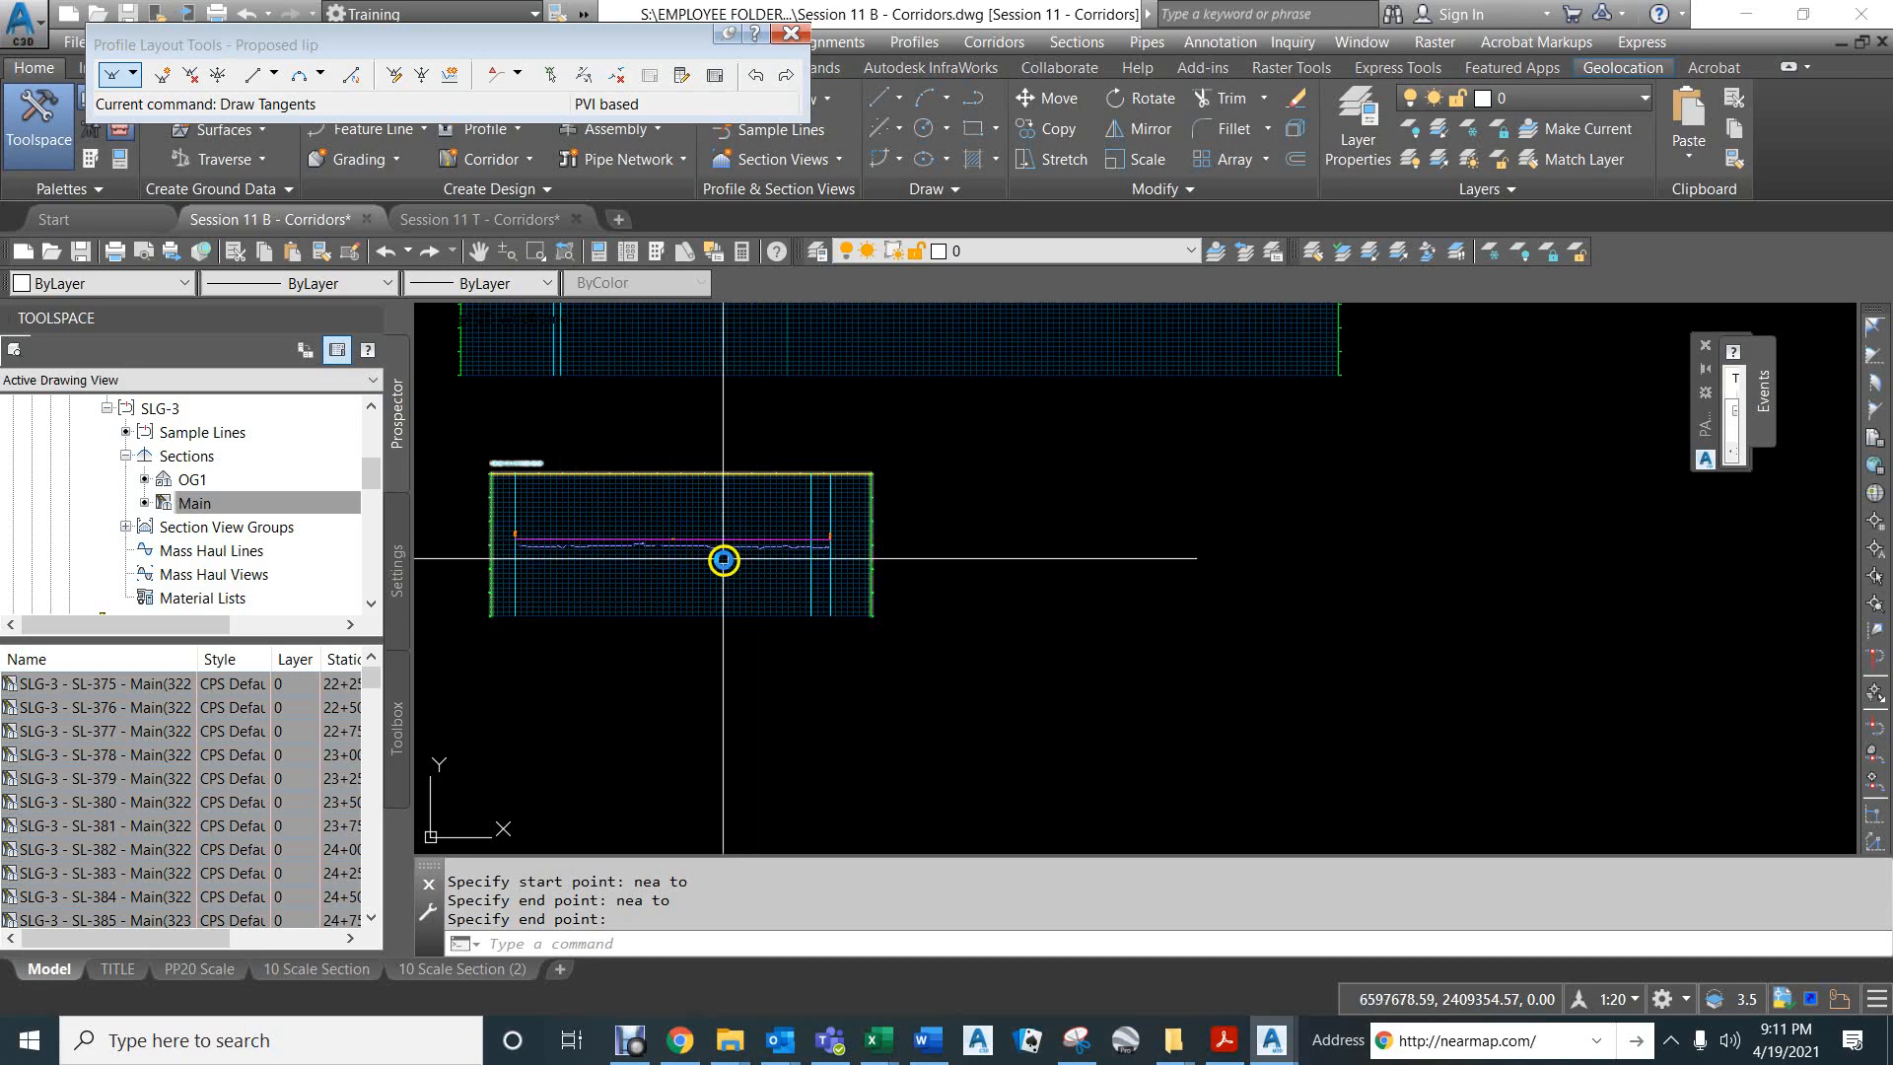
scroll(717, 577, down, 4)
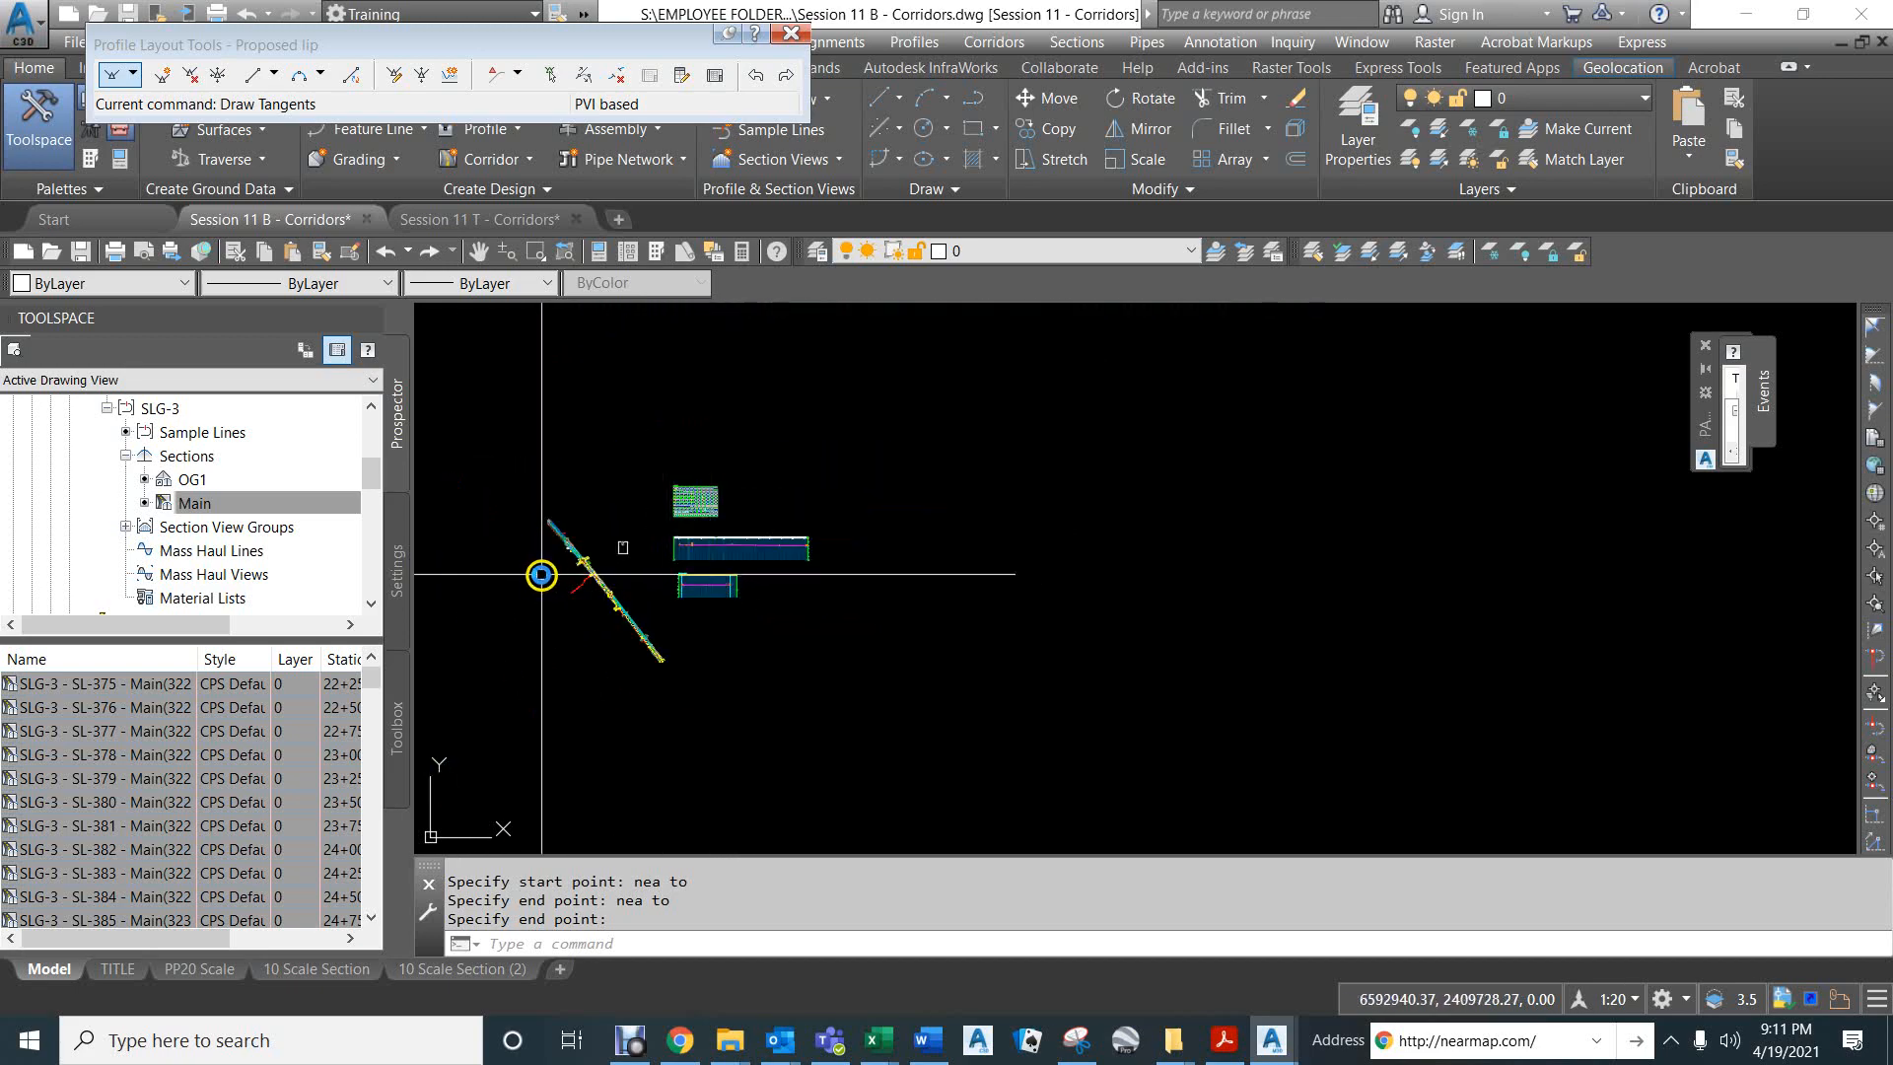
scroll(548, 567, up, 4)
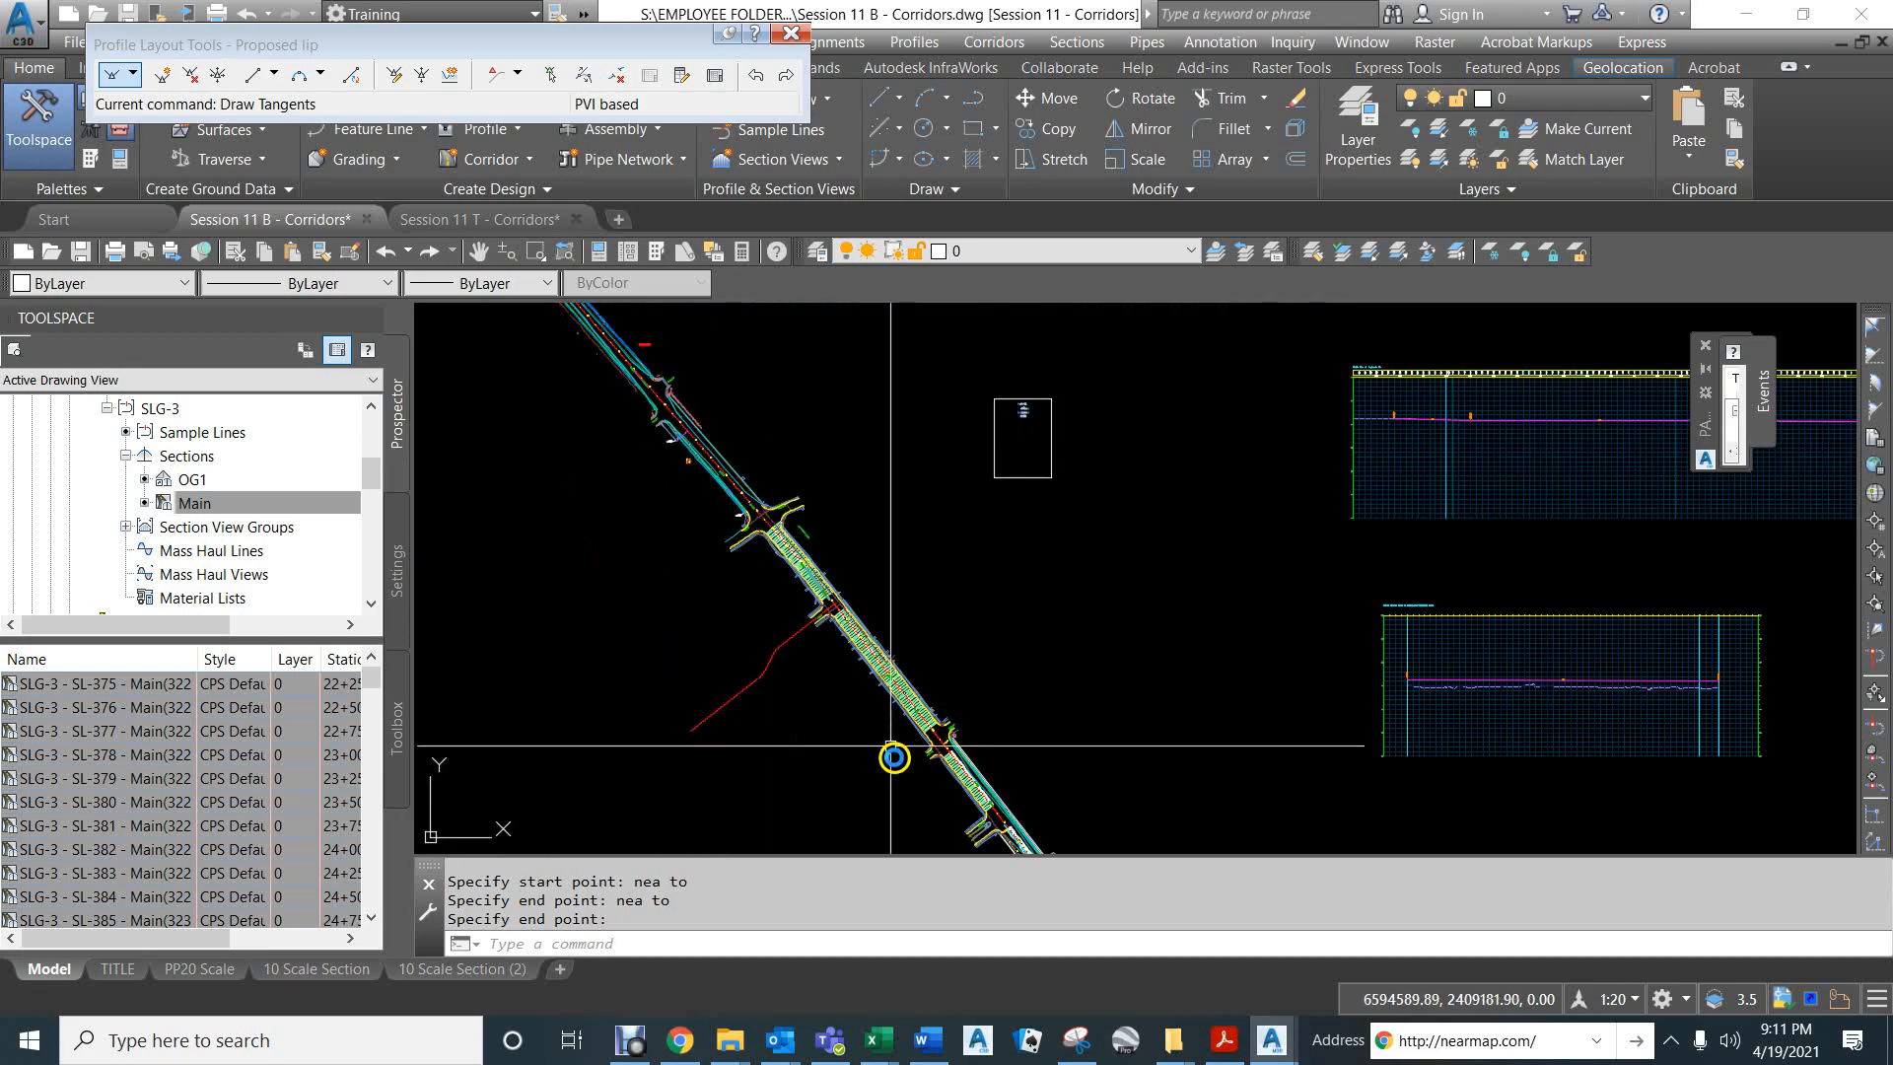
middle_drag(896, 761, 628, 367)
scroll(628, 366, up, 6)
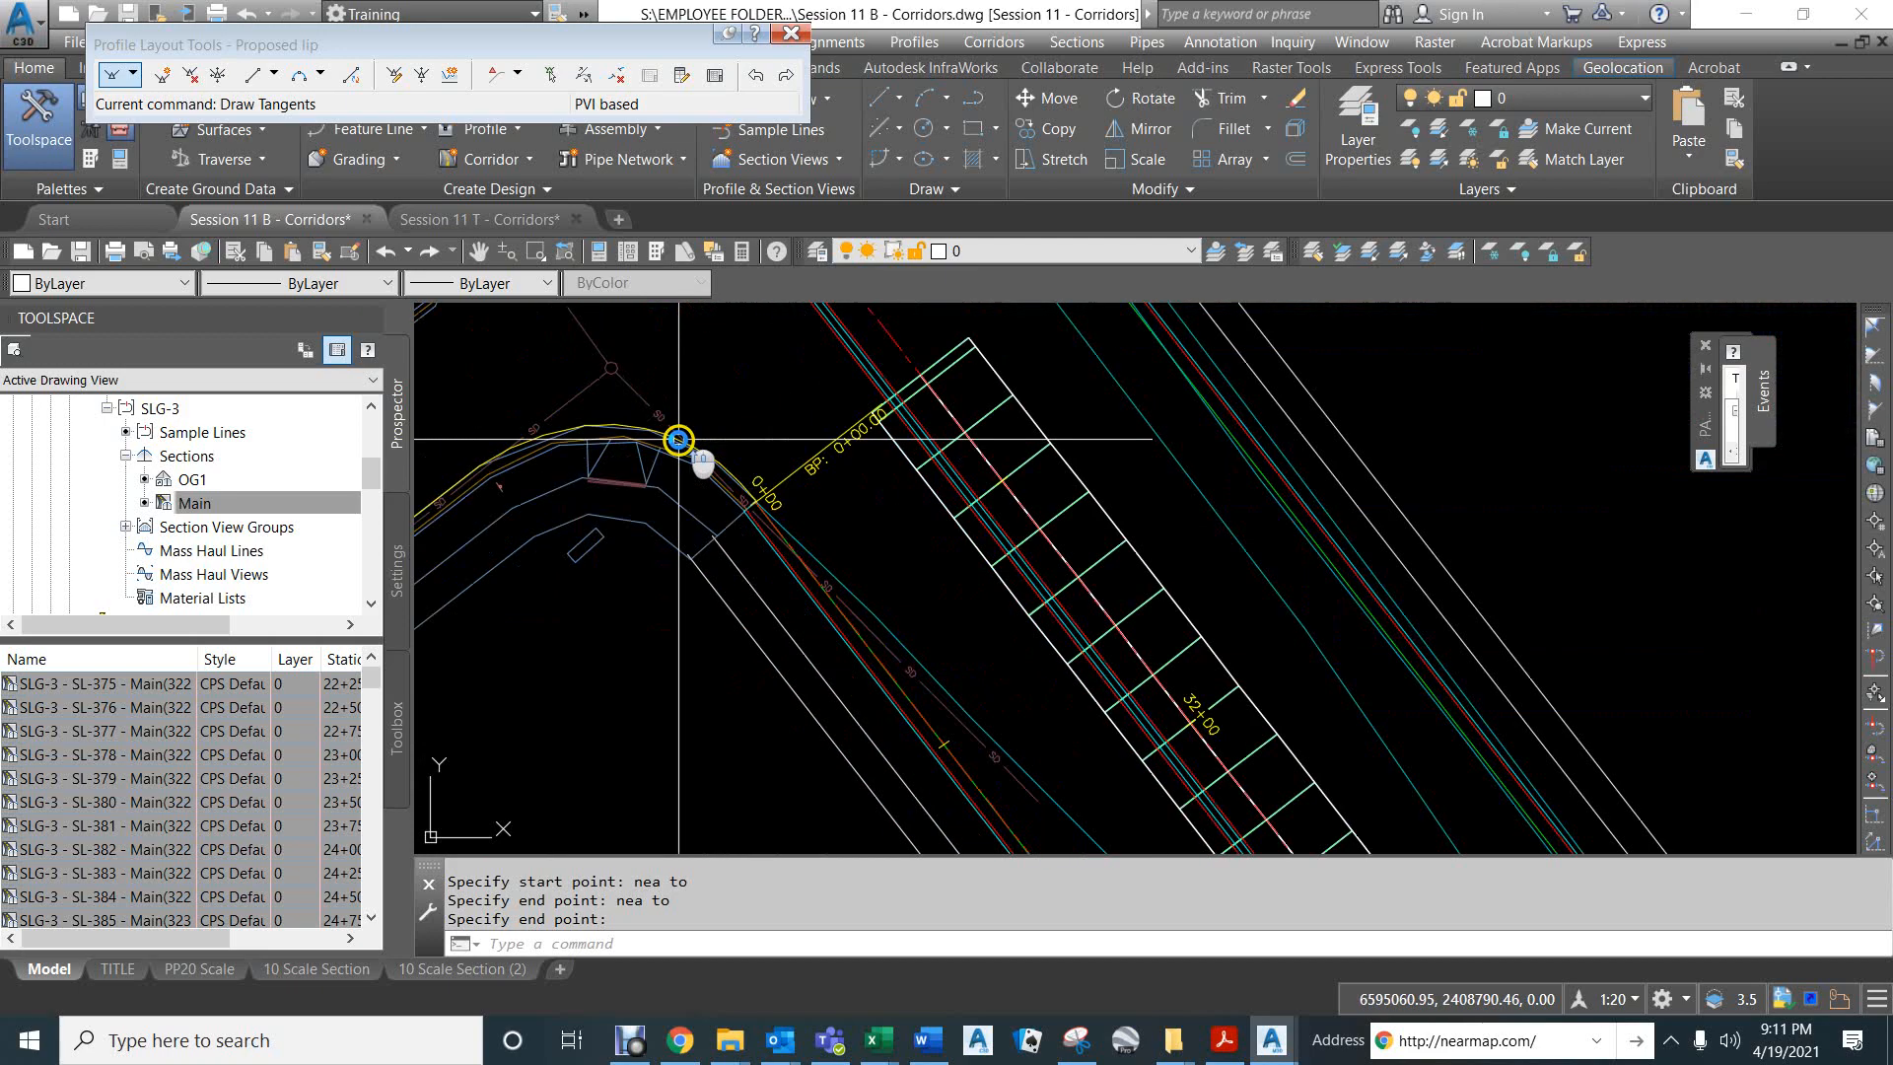
scroll(802, 508, down, 5)
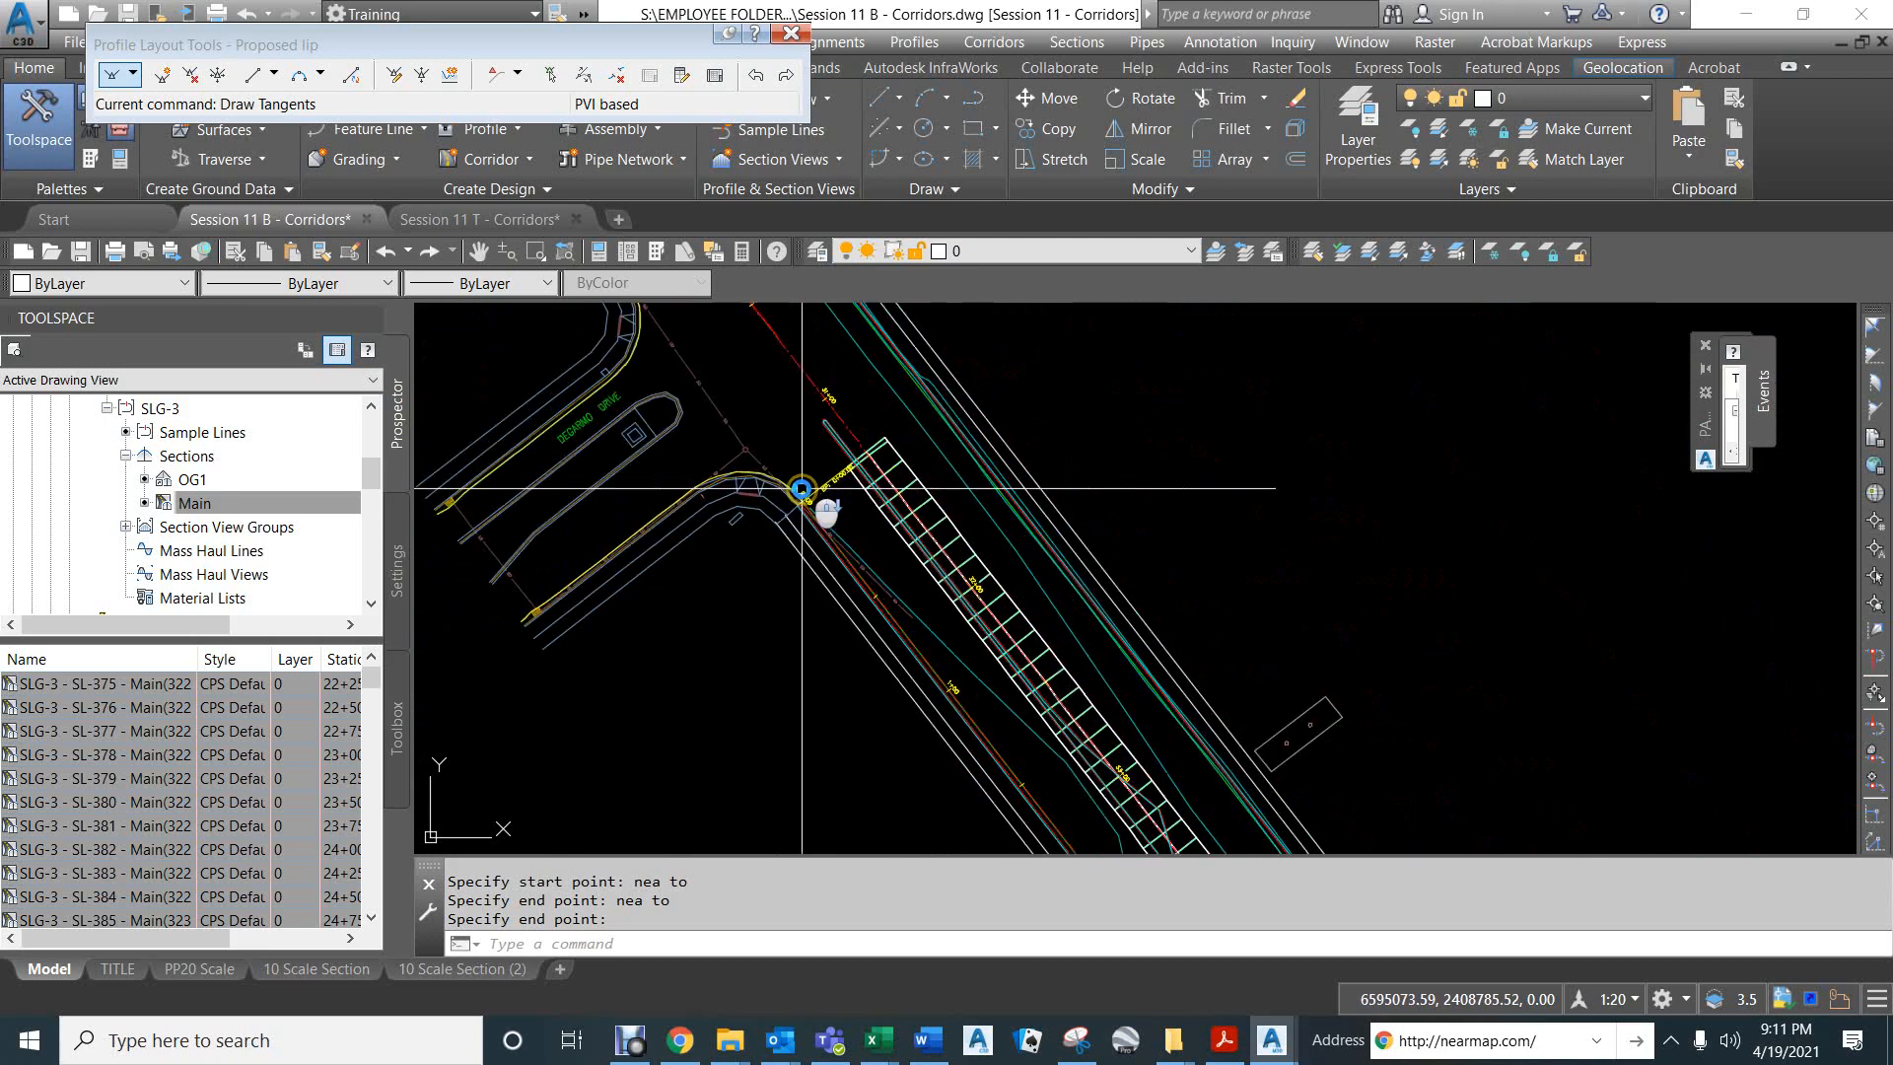
mouse_move(801, 488)
middle_down()
mouse_move(1013, 678)
mouse_move(845, 380)
mouse_move(963, 684)
mouse_move(773, 456)
middle_up()
scroll(774, 455, up, 6)
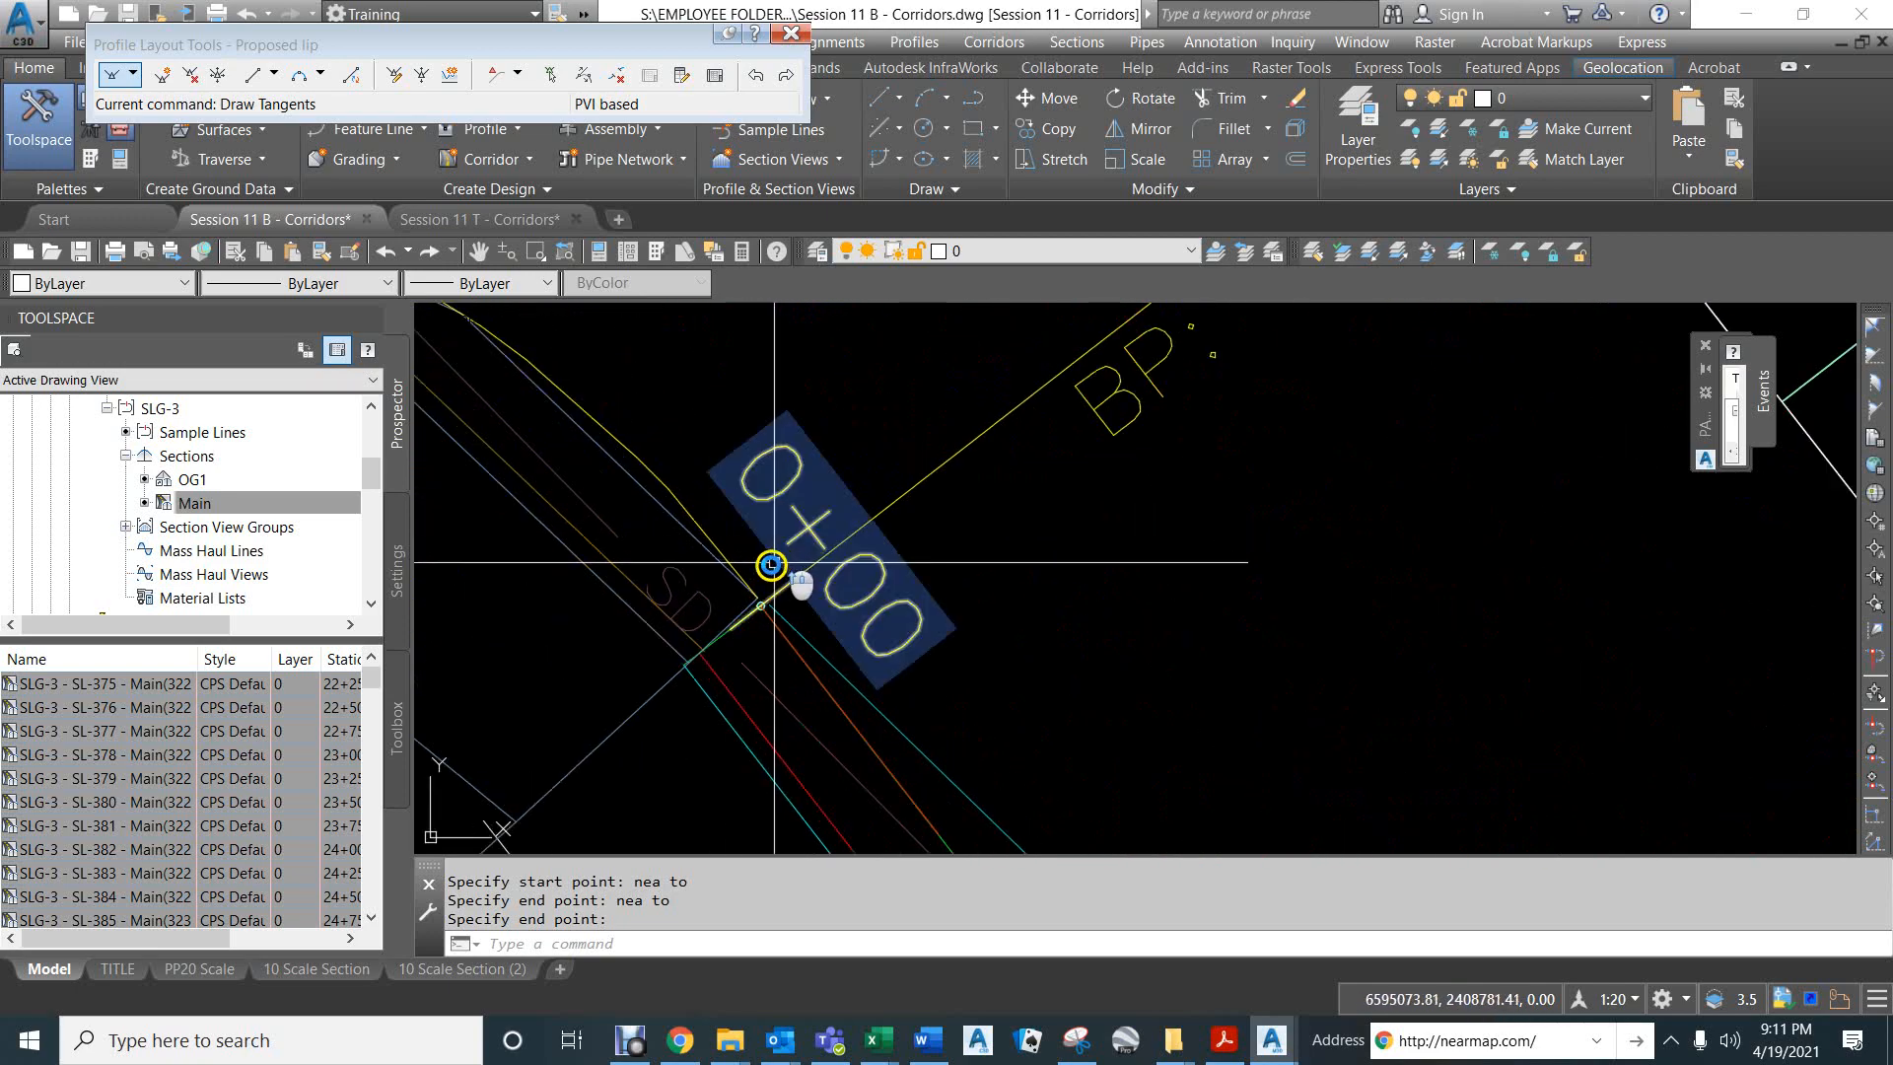
click(736, 563)
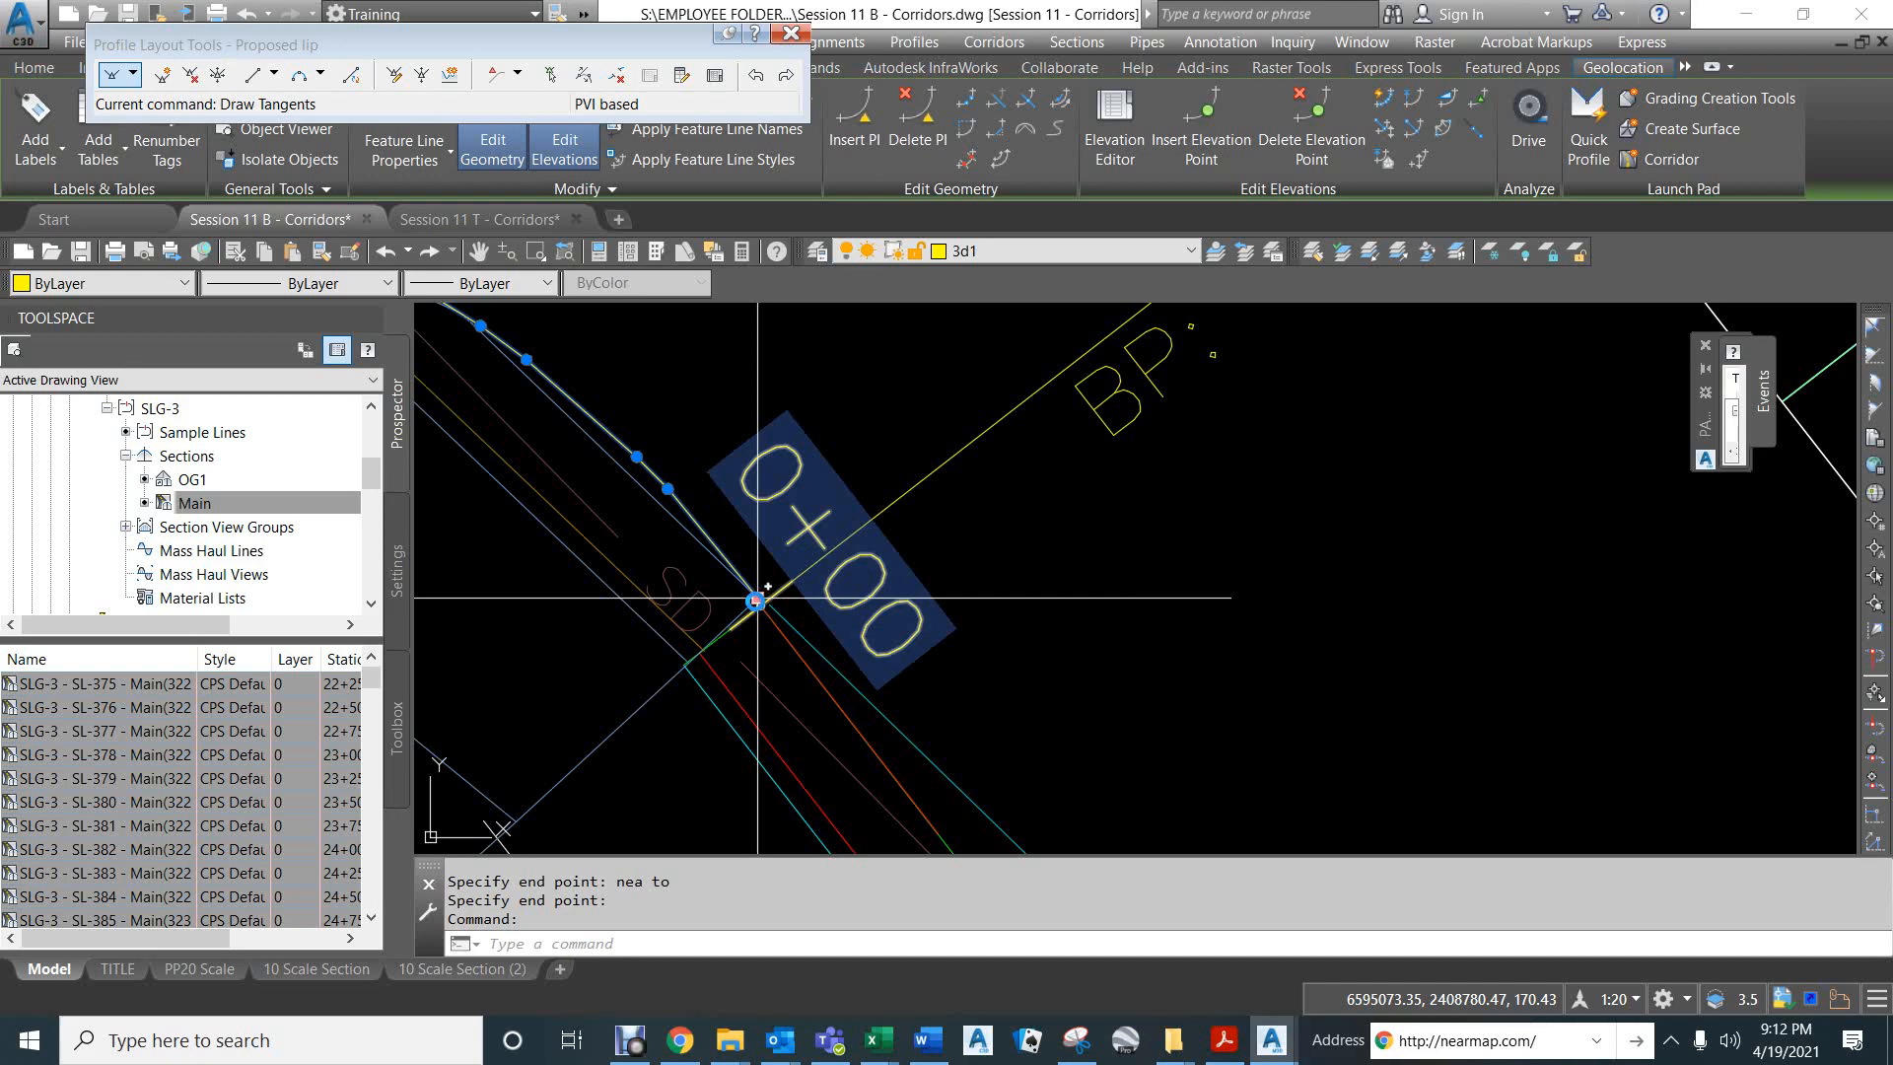
scroll(823, 485, down, 5)
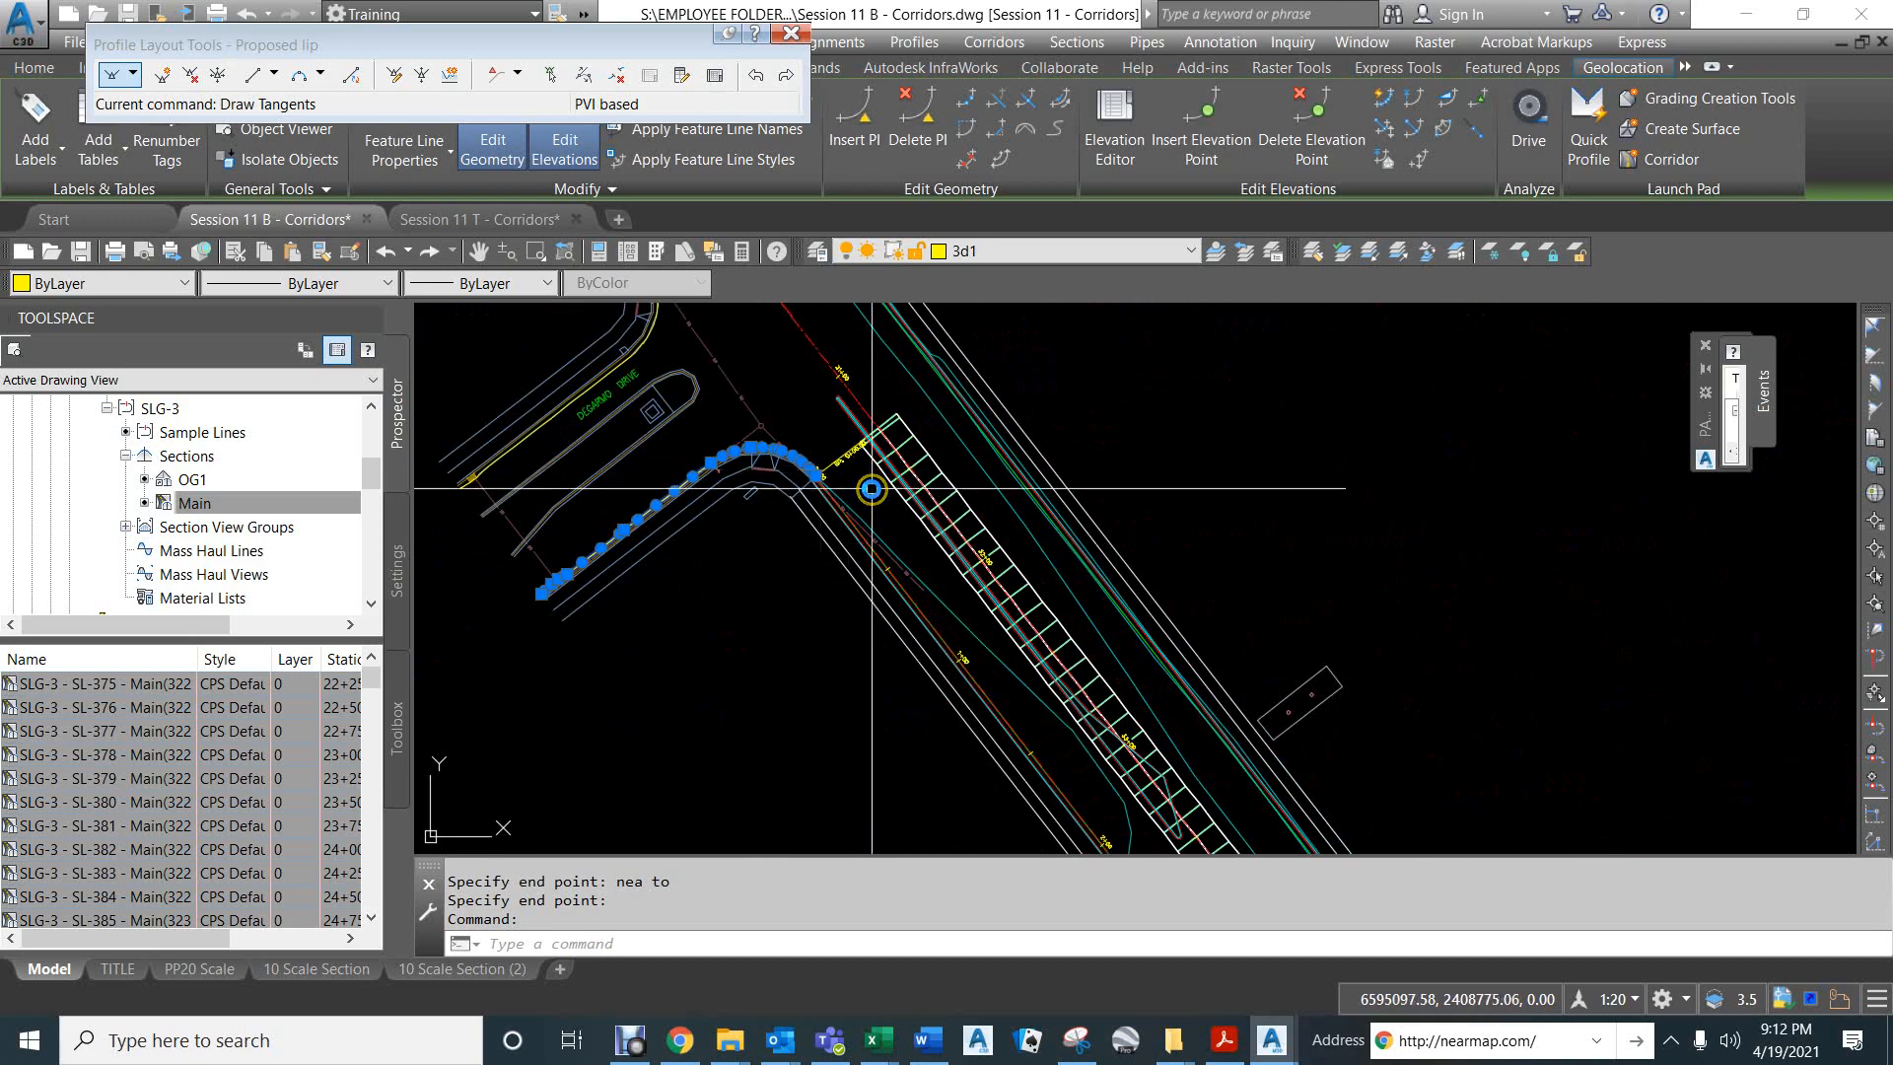
key(Escape)
key(Escape)
- Check the elevation of the existing gutter feature line's endpoint at the end of the right lip alignment, station 13+28.53
scroll(1001, 558, down, 5)
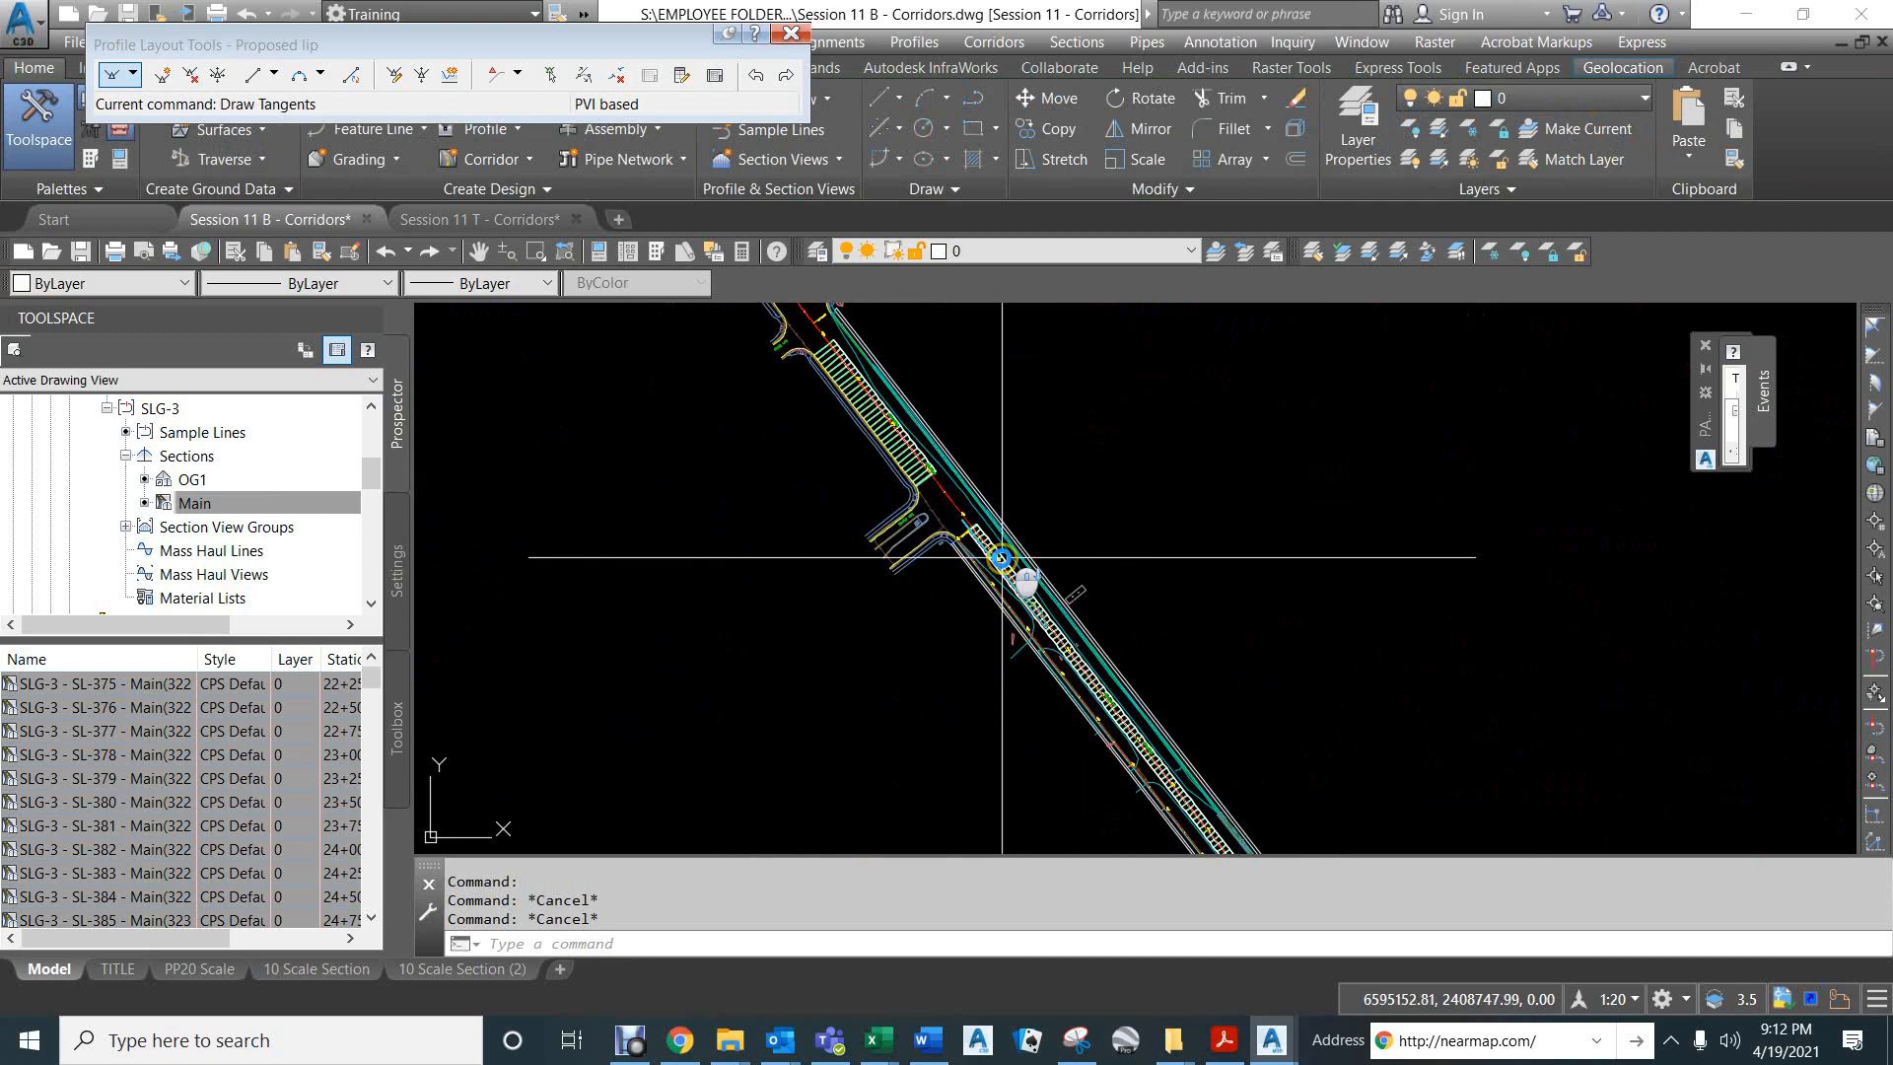
middle_drag(1098, 680, 887, 325)
middle_drag(1326, 698, 1125, 552)
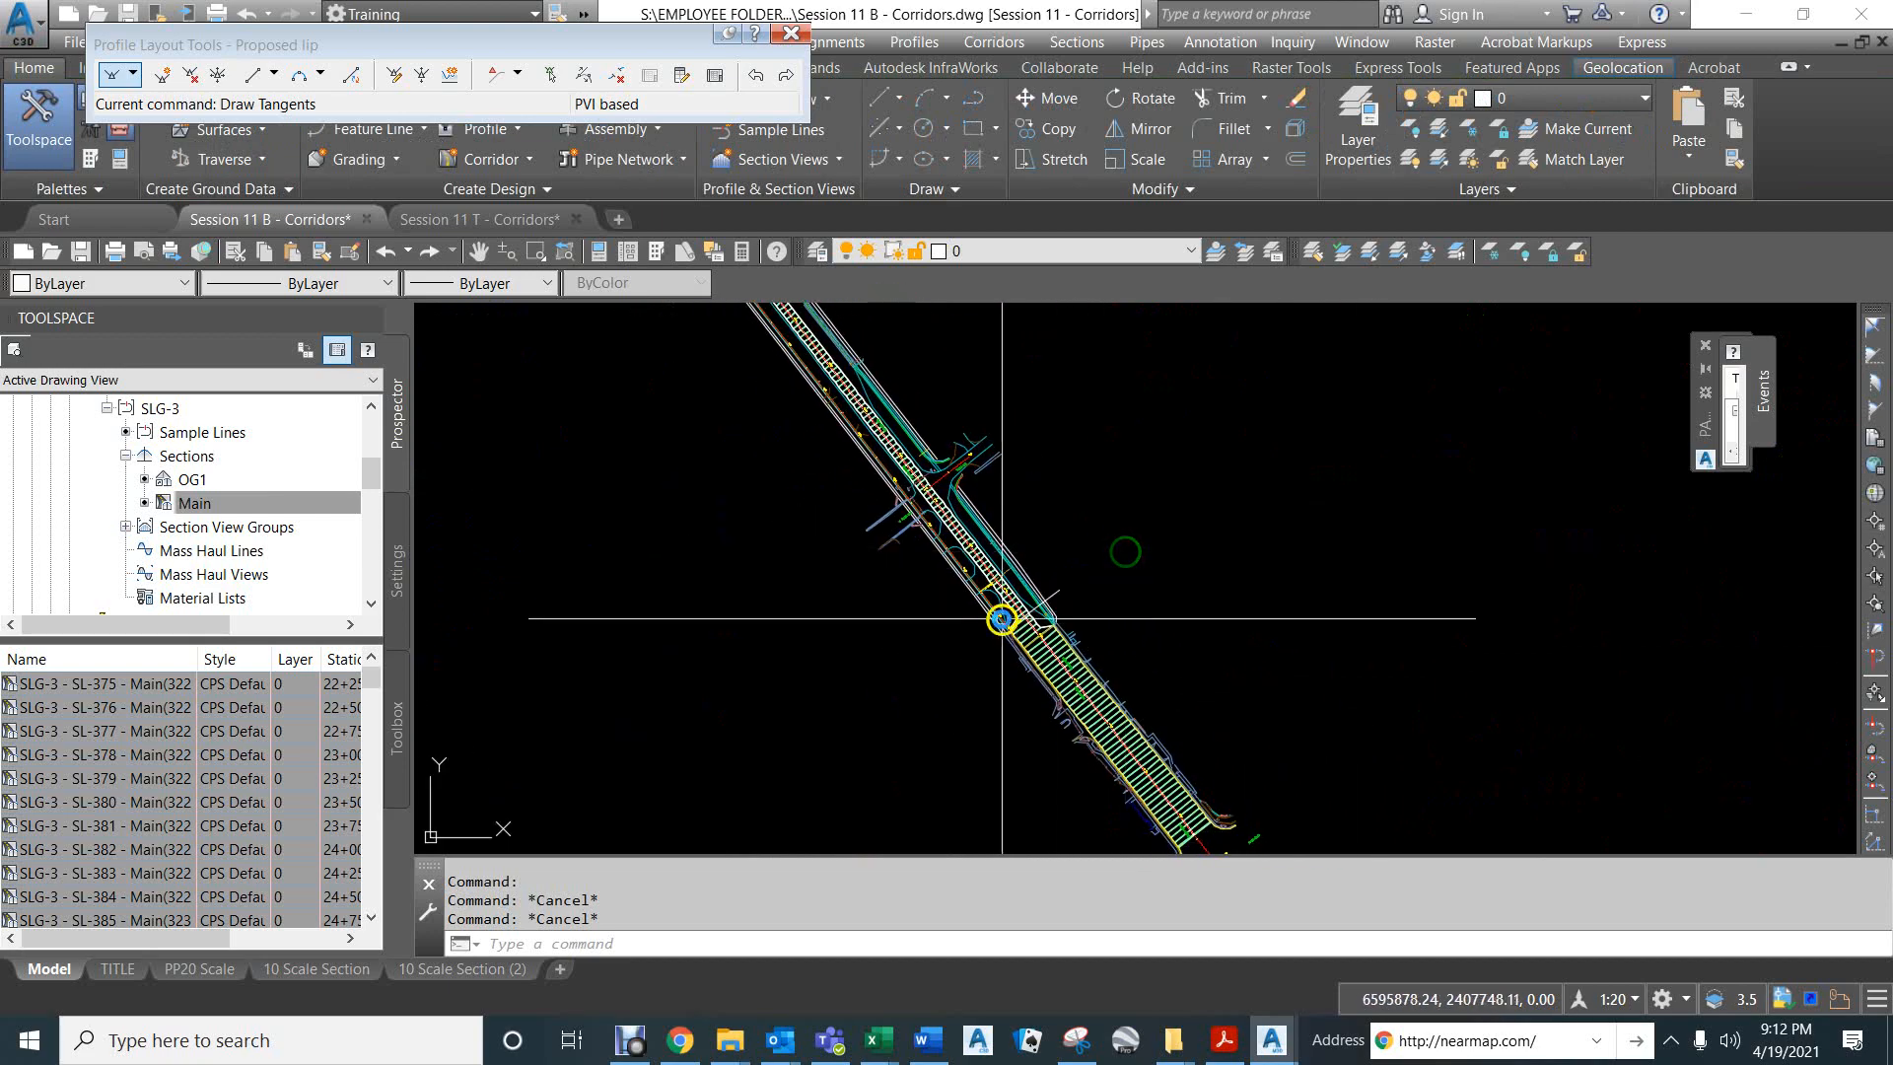
scroll(1001, 618, up, 8)
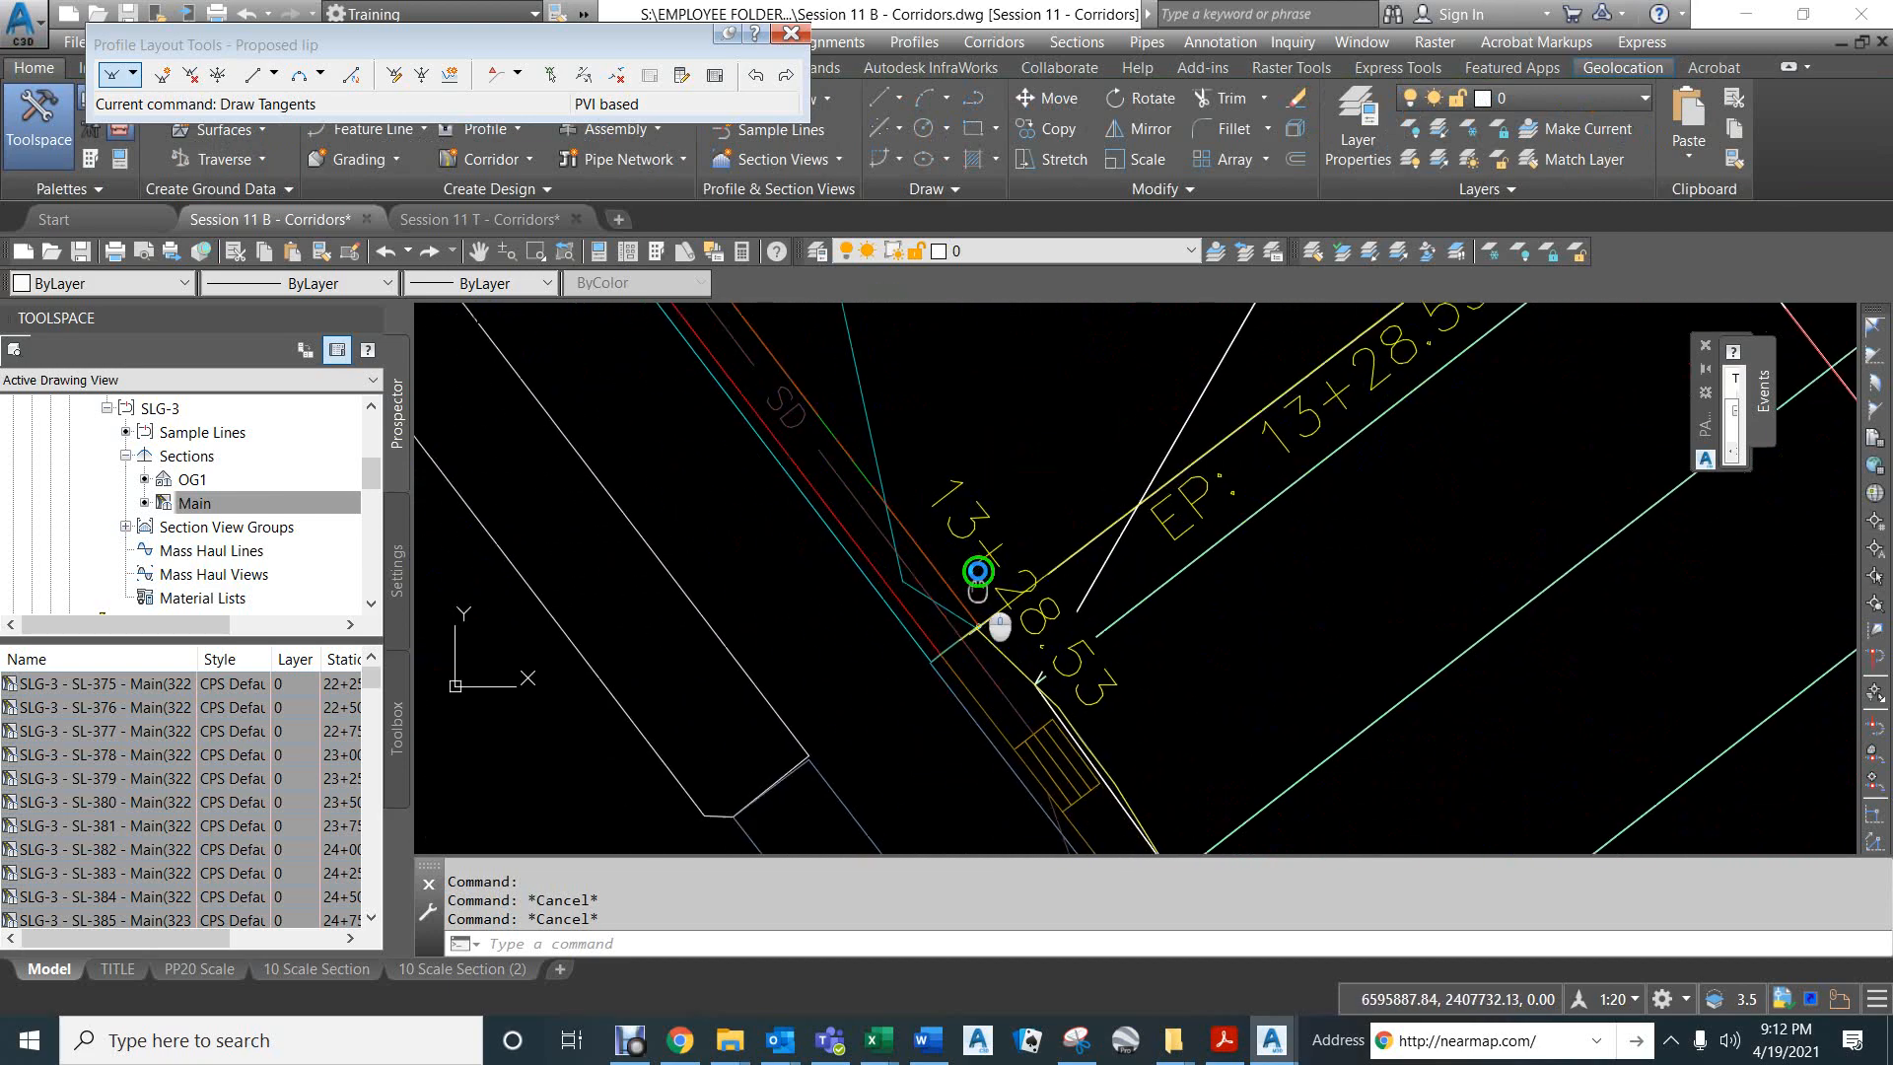
scroll(978, 573, up, 2)
click(976, 582)
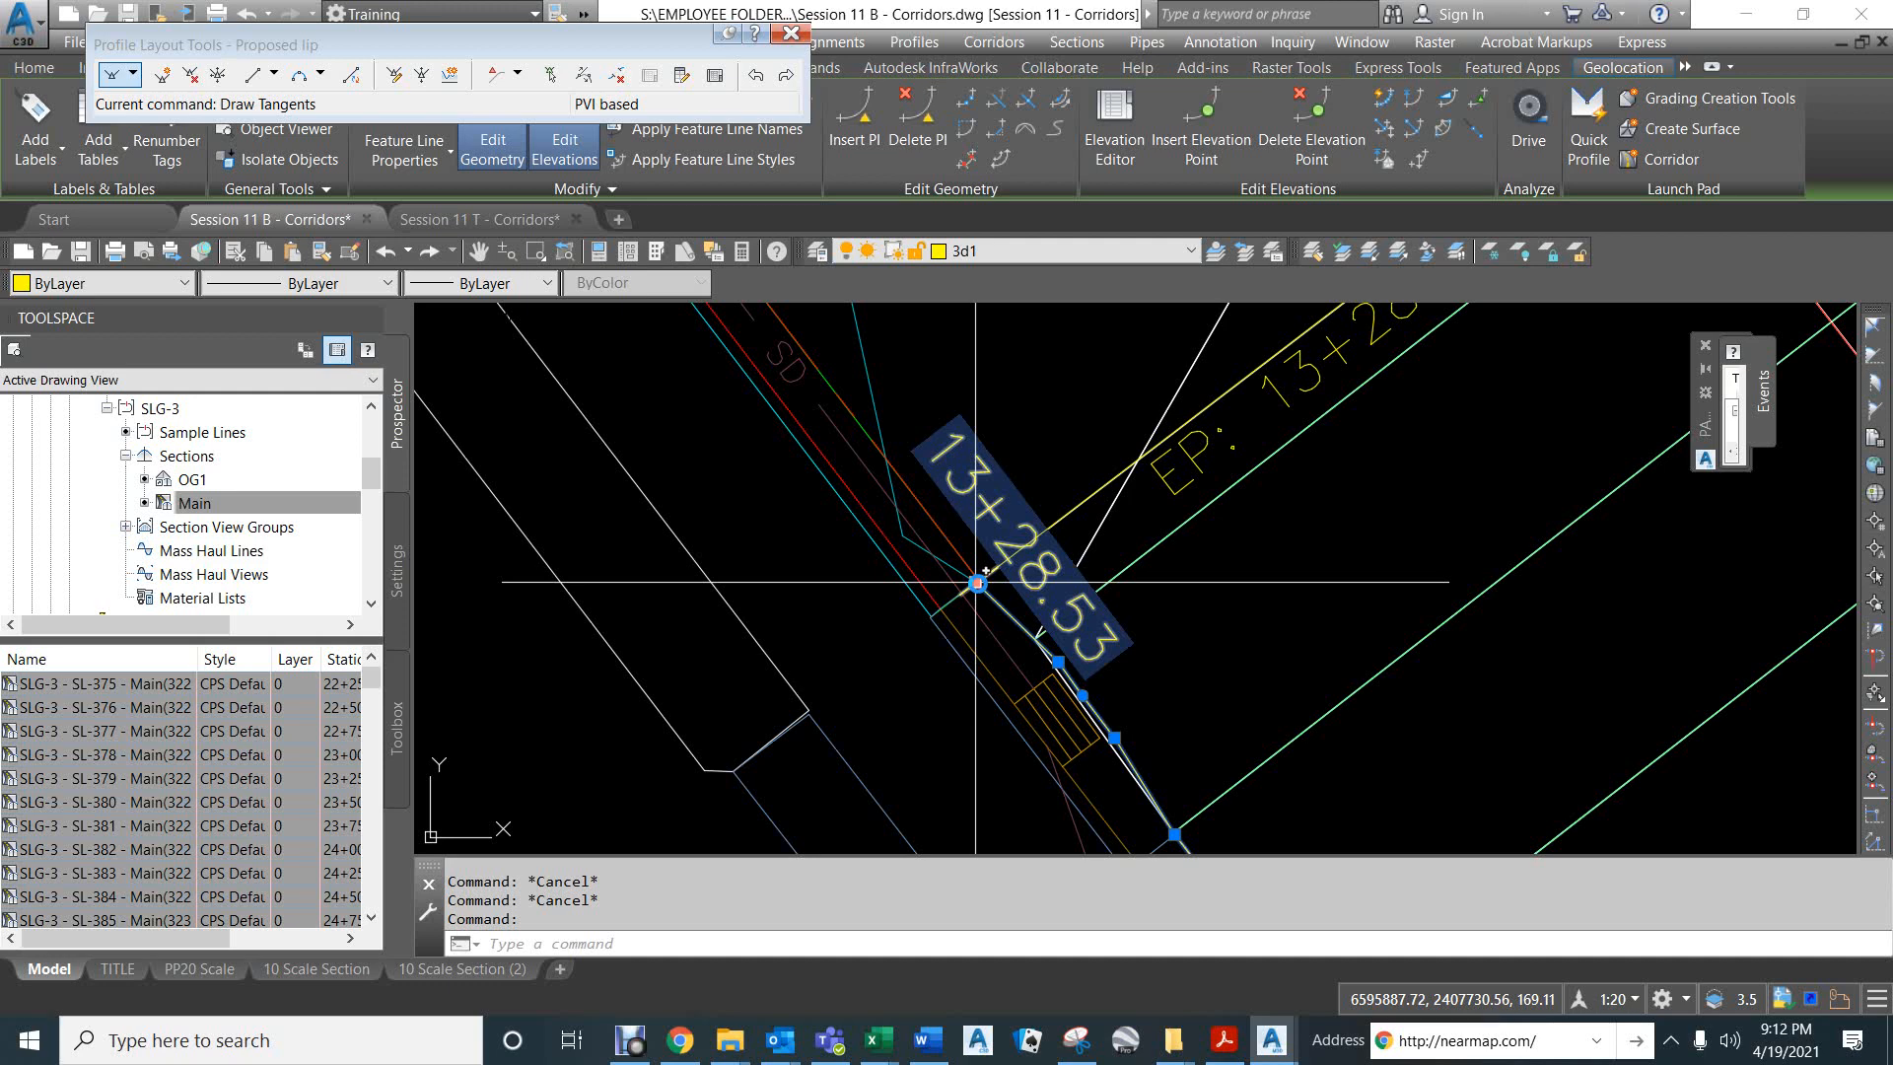
click(1878, 1001)
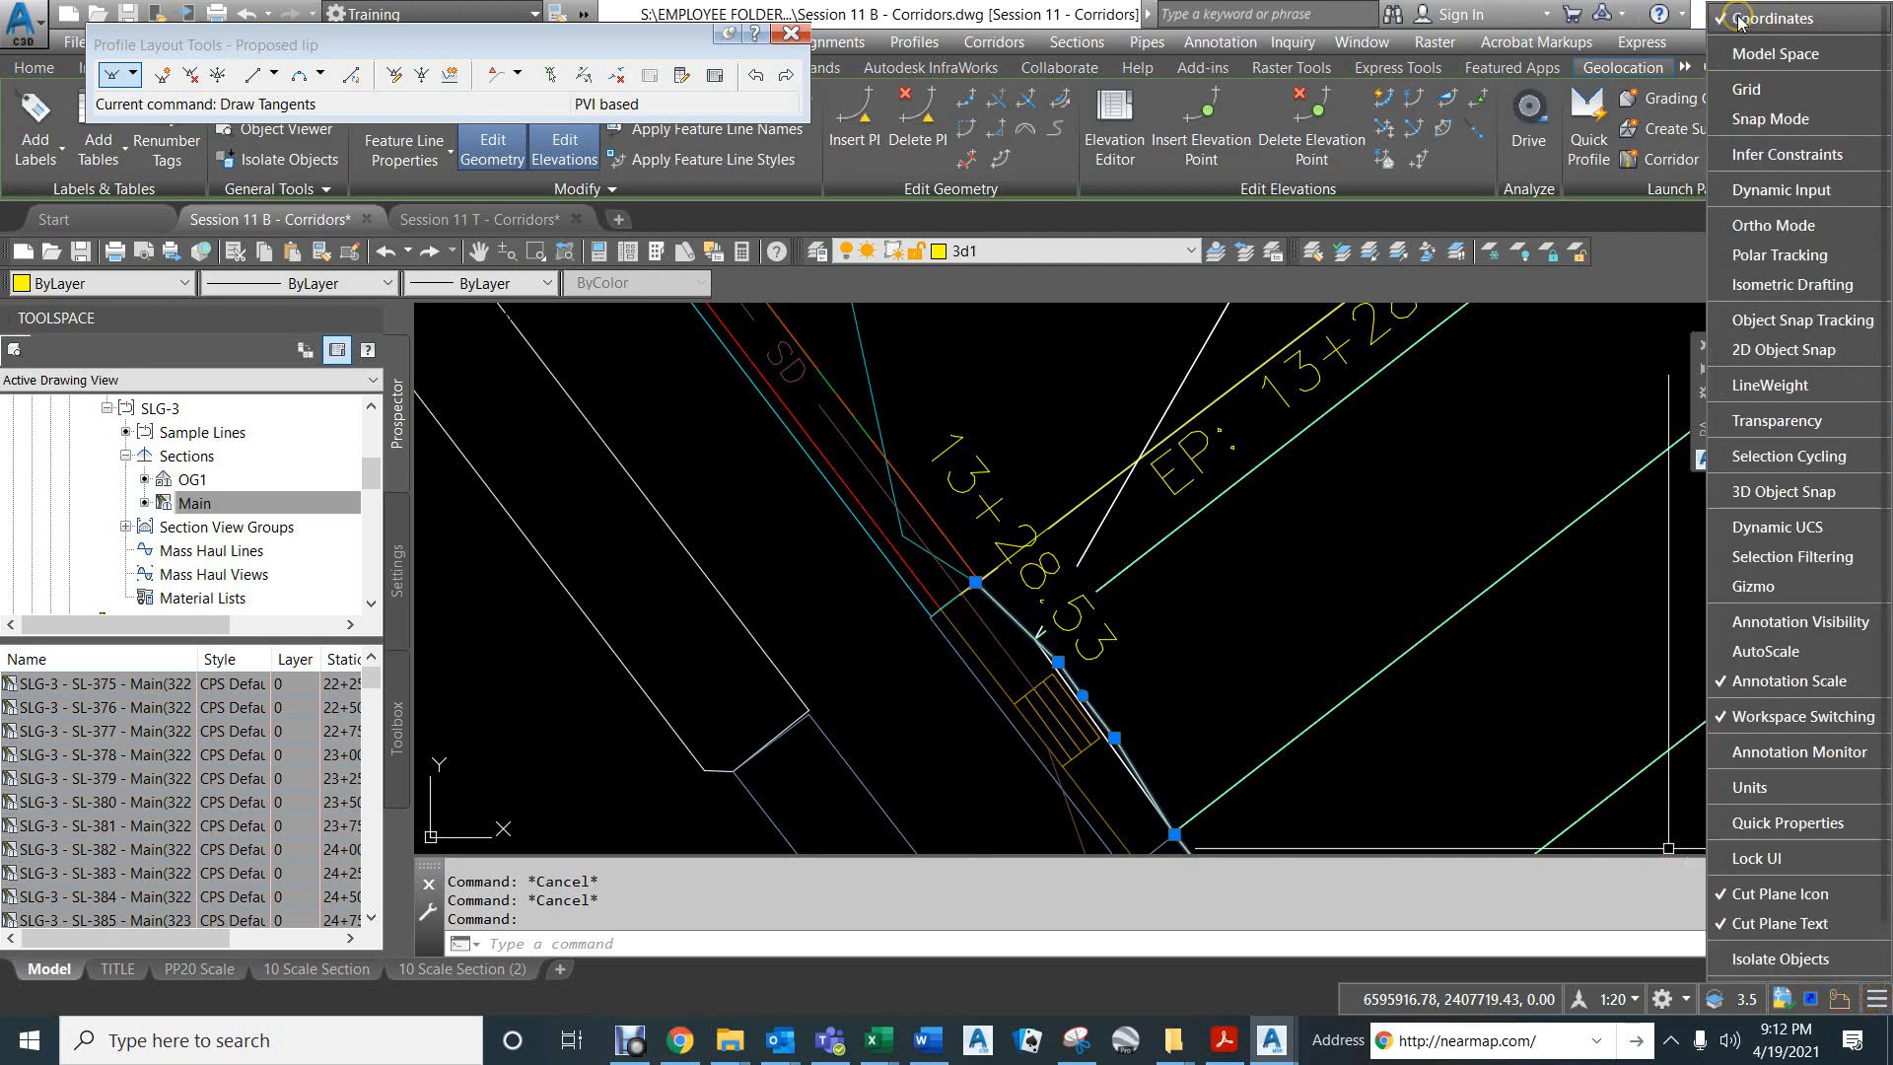
click(1342, 481)
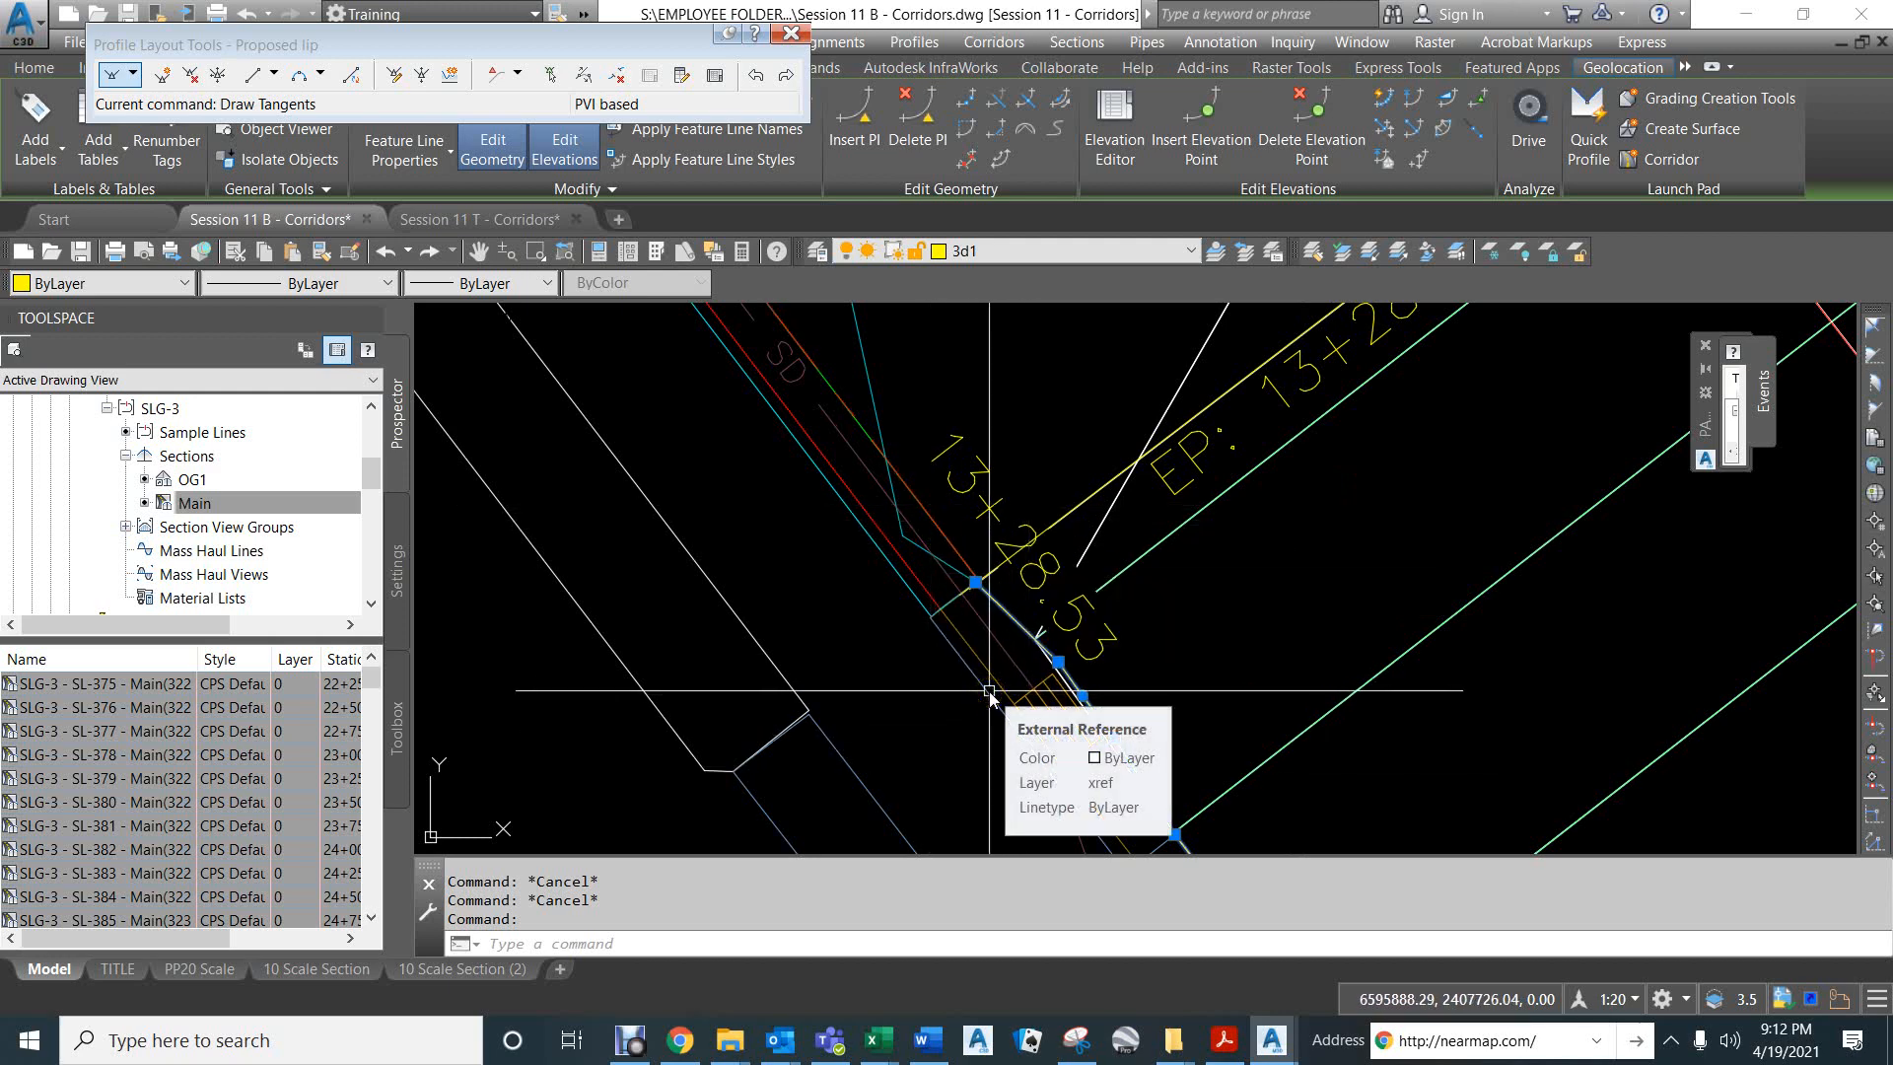
- Return to the right lip profile view, open the Proposed lip profile's PVI grid view, and enlarge it to show the station and elevation columns
click(708, 75)
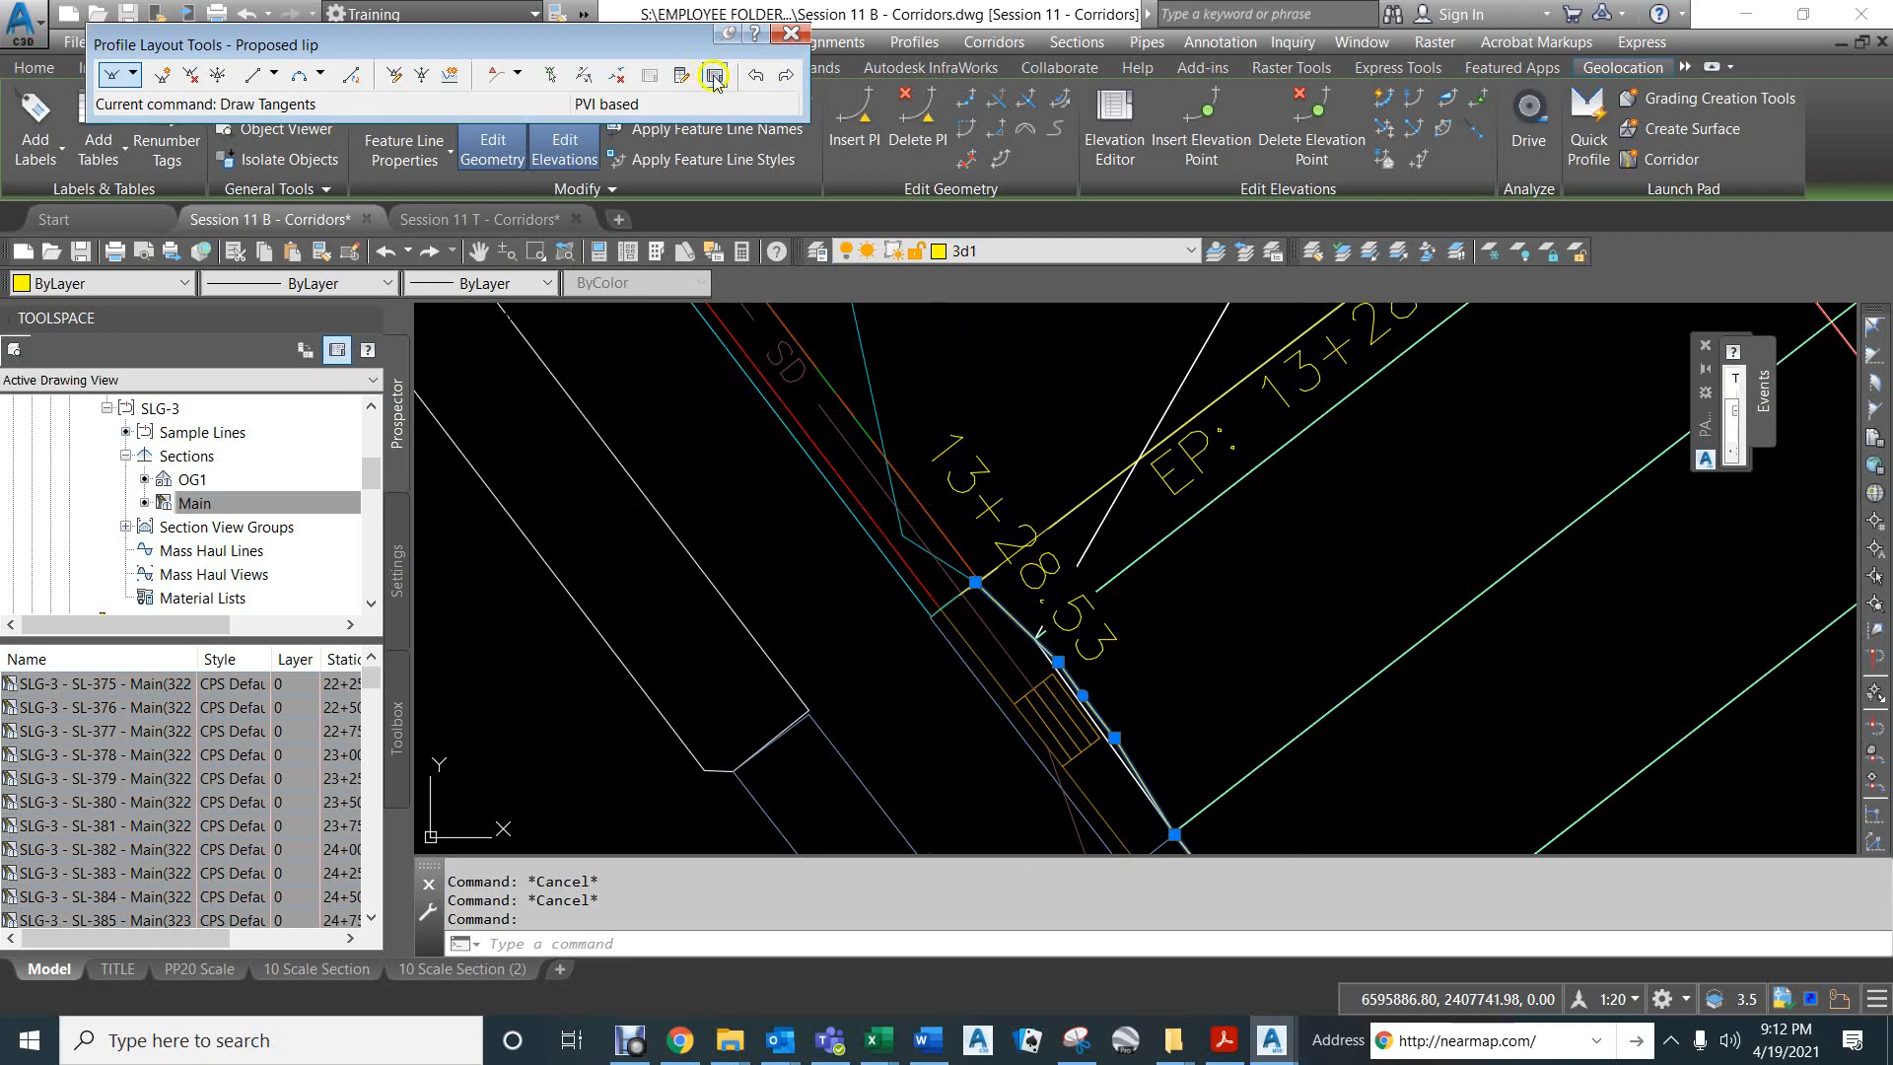
scroll(927, 597, down, 5)
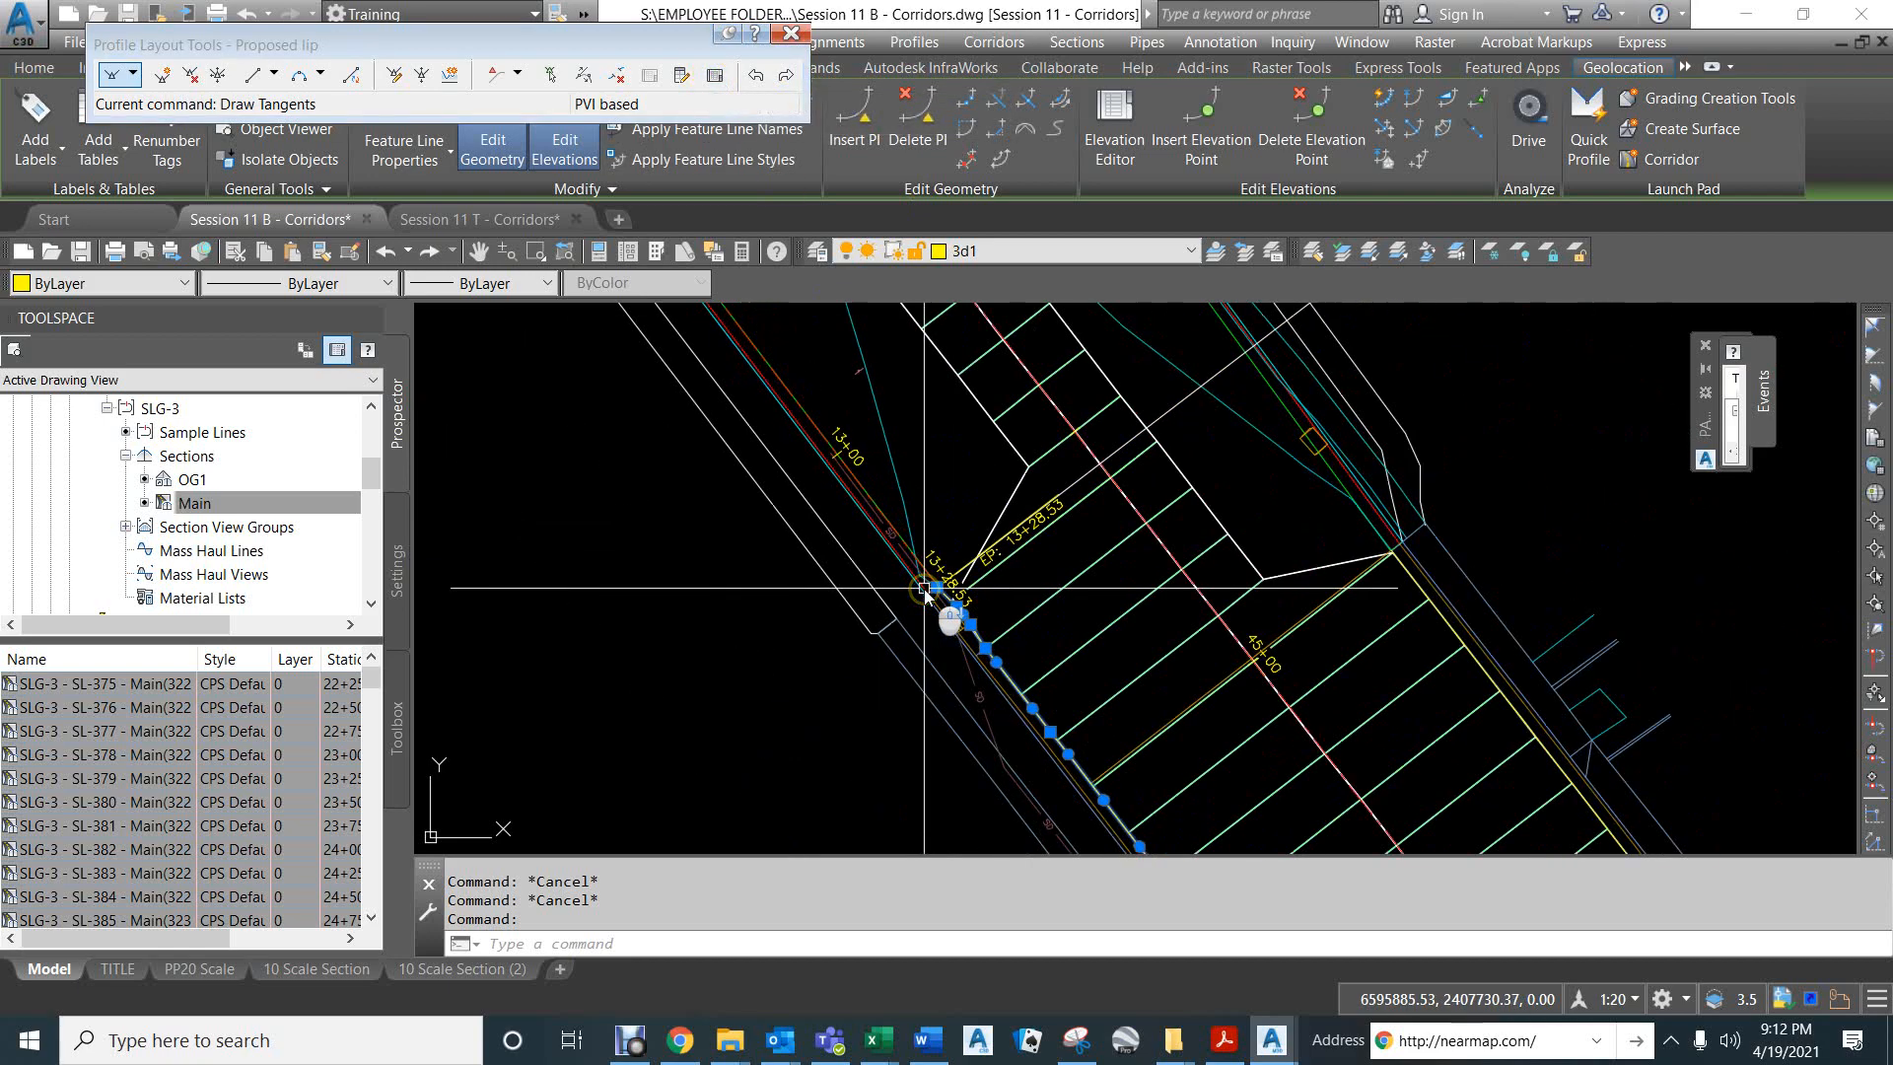
scroll(963, 571, down, 3)
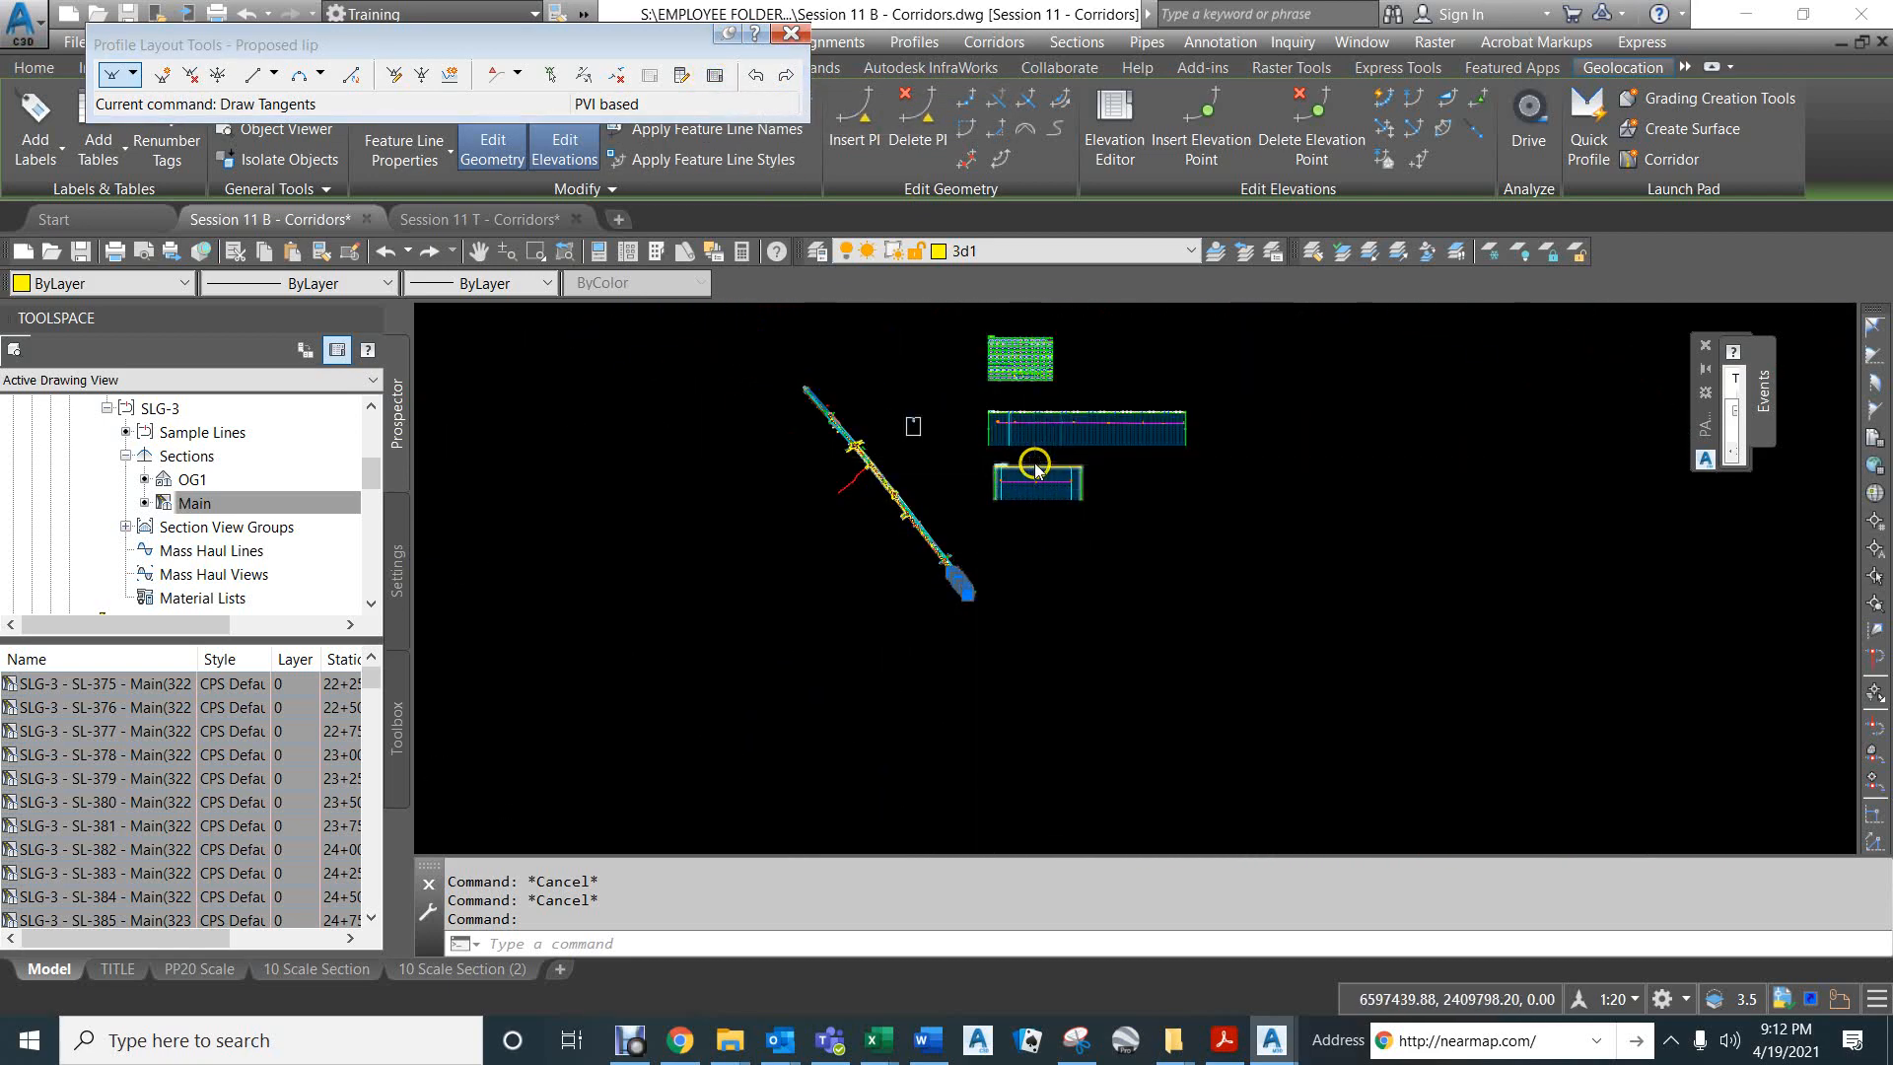
scroll(1026, 540, up, 6)
scroll(1026, 540, up, 4)
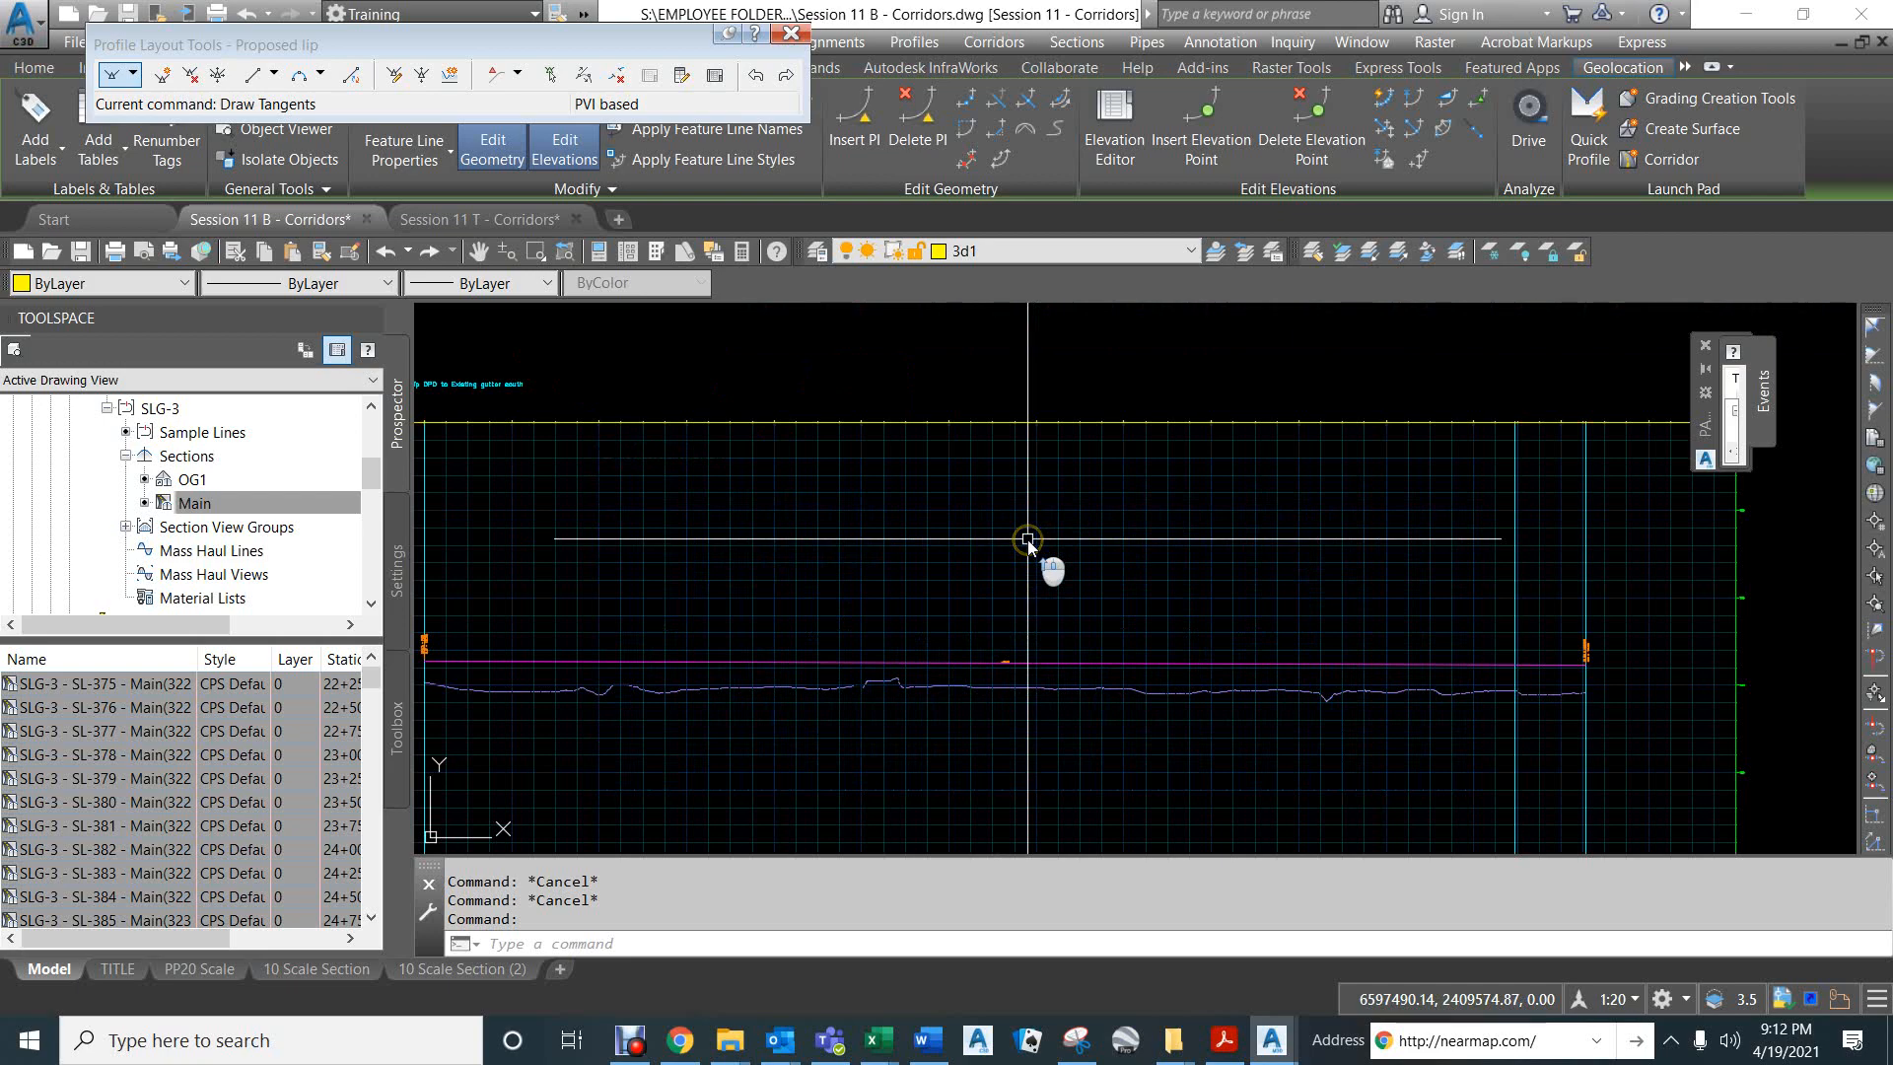
click(715, 76)
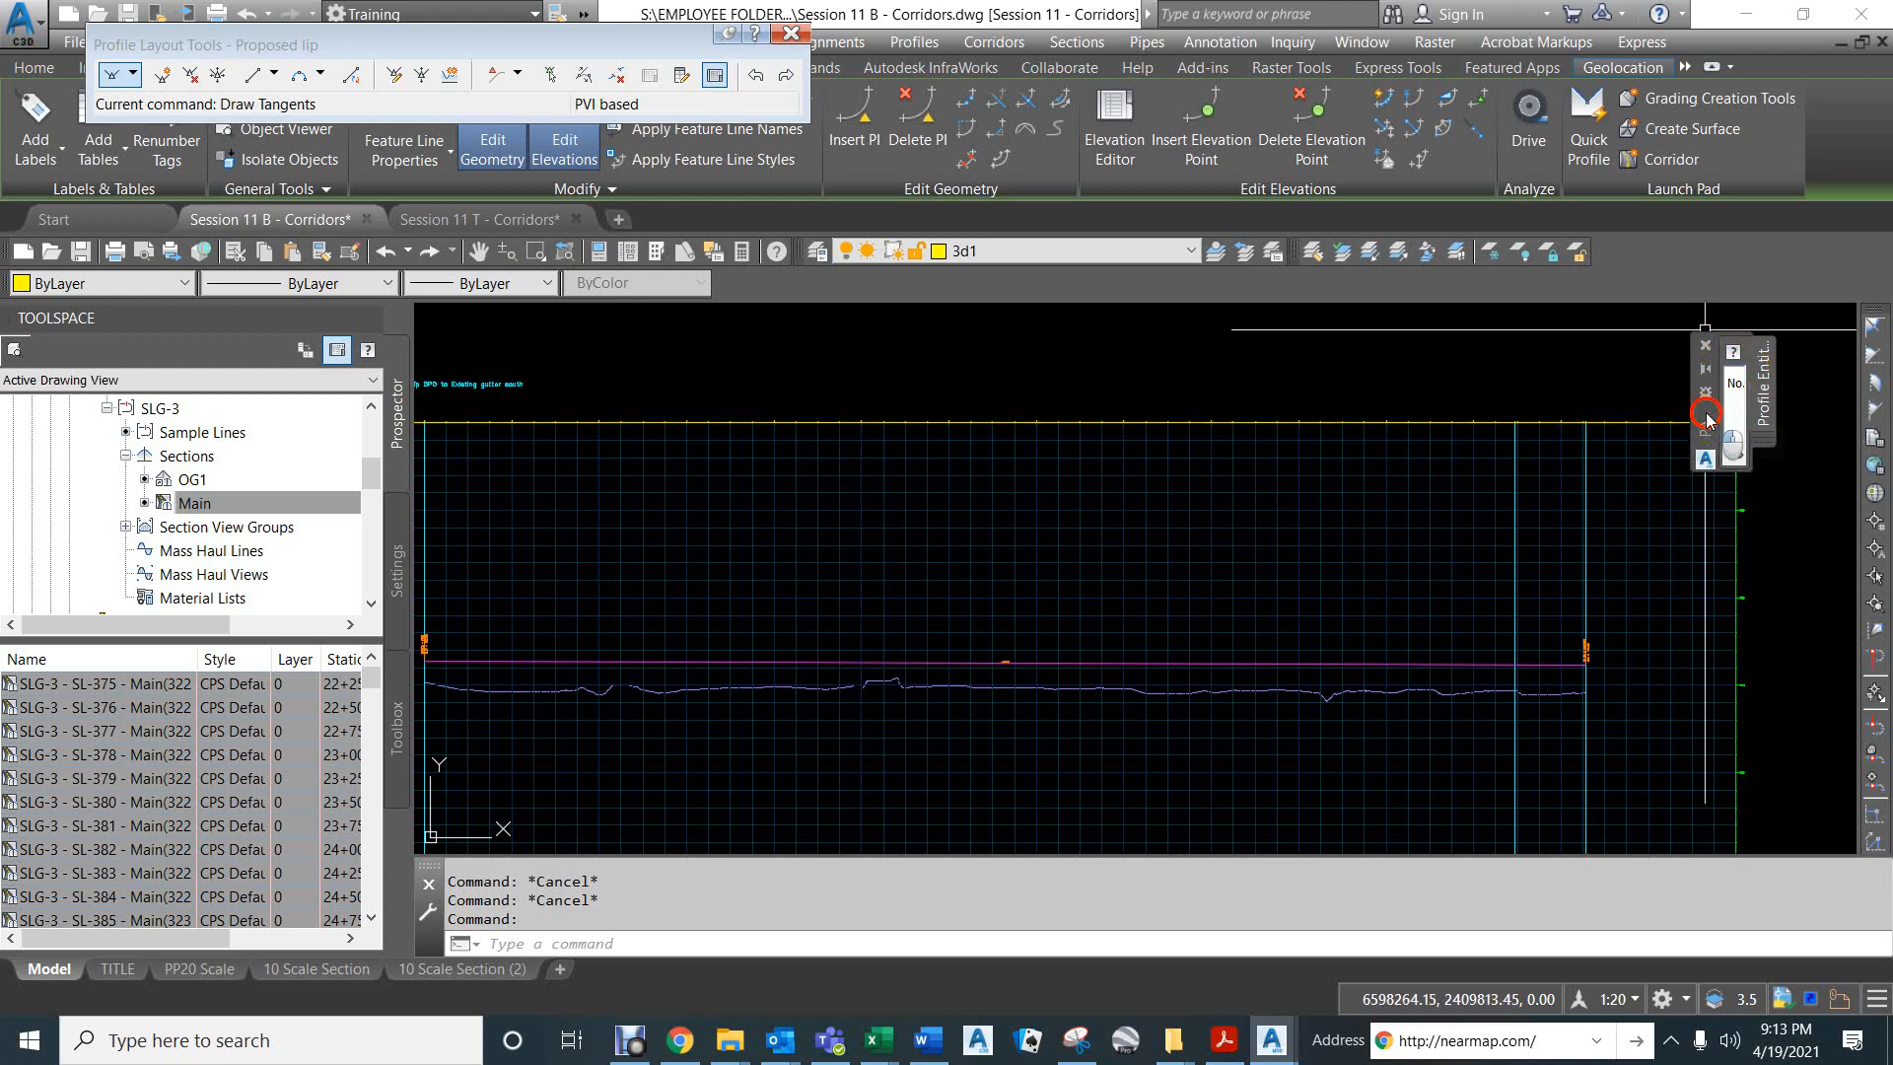
mouse_move(1704, 414)
mouse_down()
mouse_move(868, 395)
mouse_move(755, 413)
mouse_move(1276, 447)
mouse_move(1657, 437)
mouse_move(1344, 412)
mouse_up()
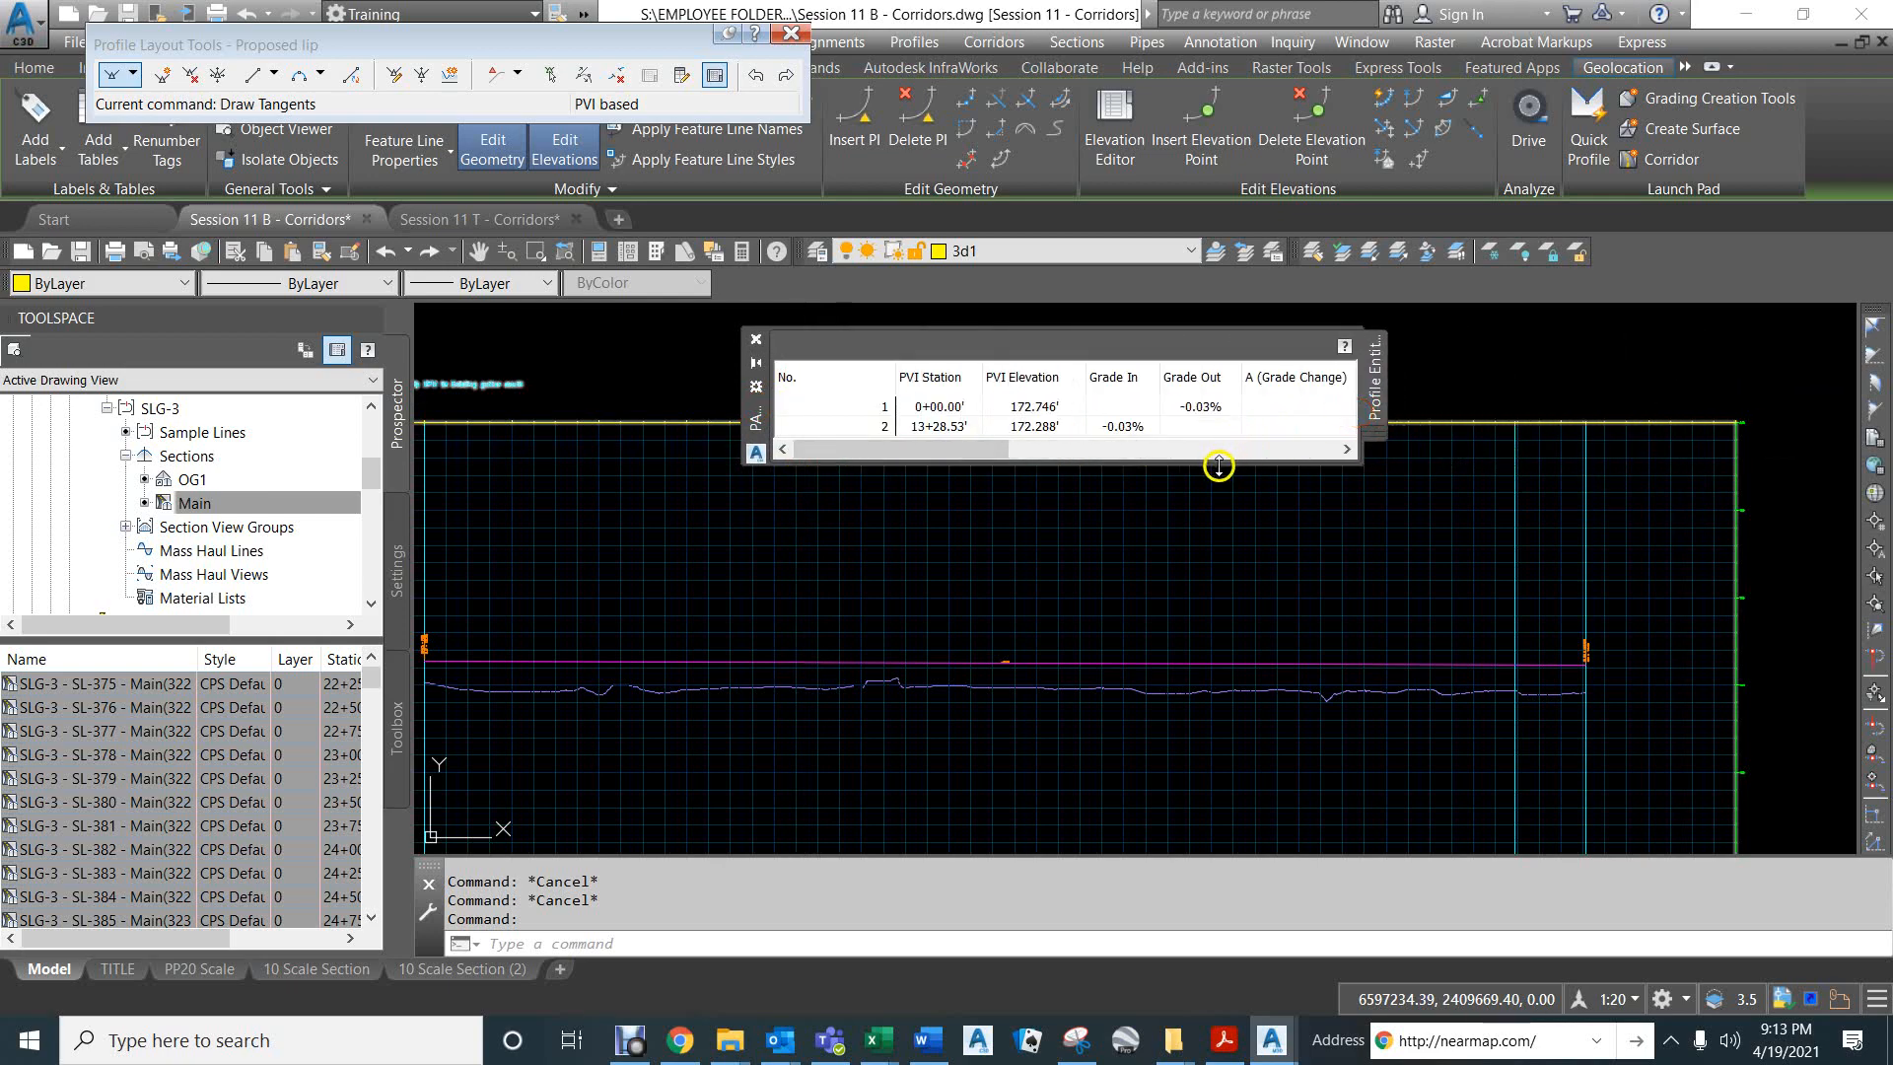
drag(1218, 466, 1219, 486)
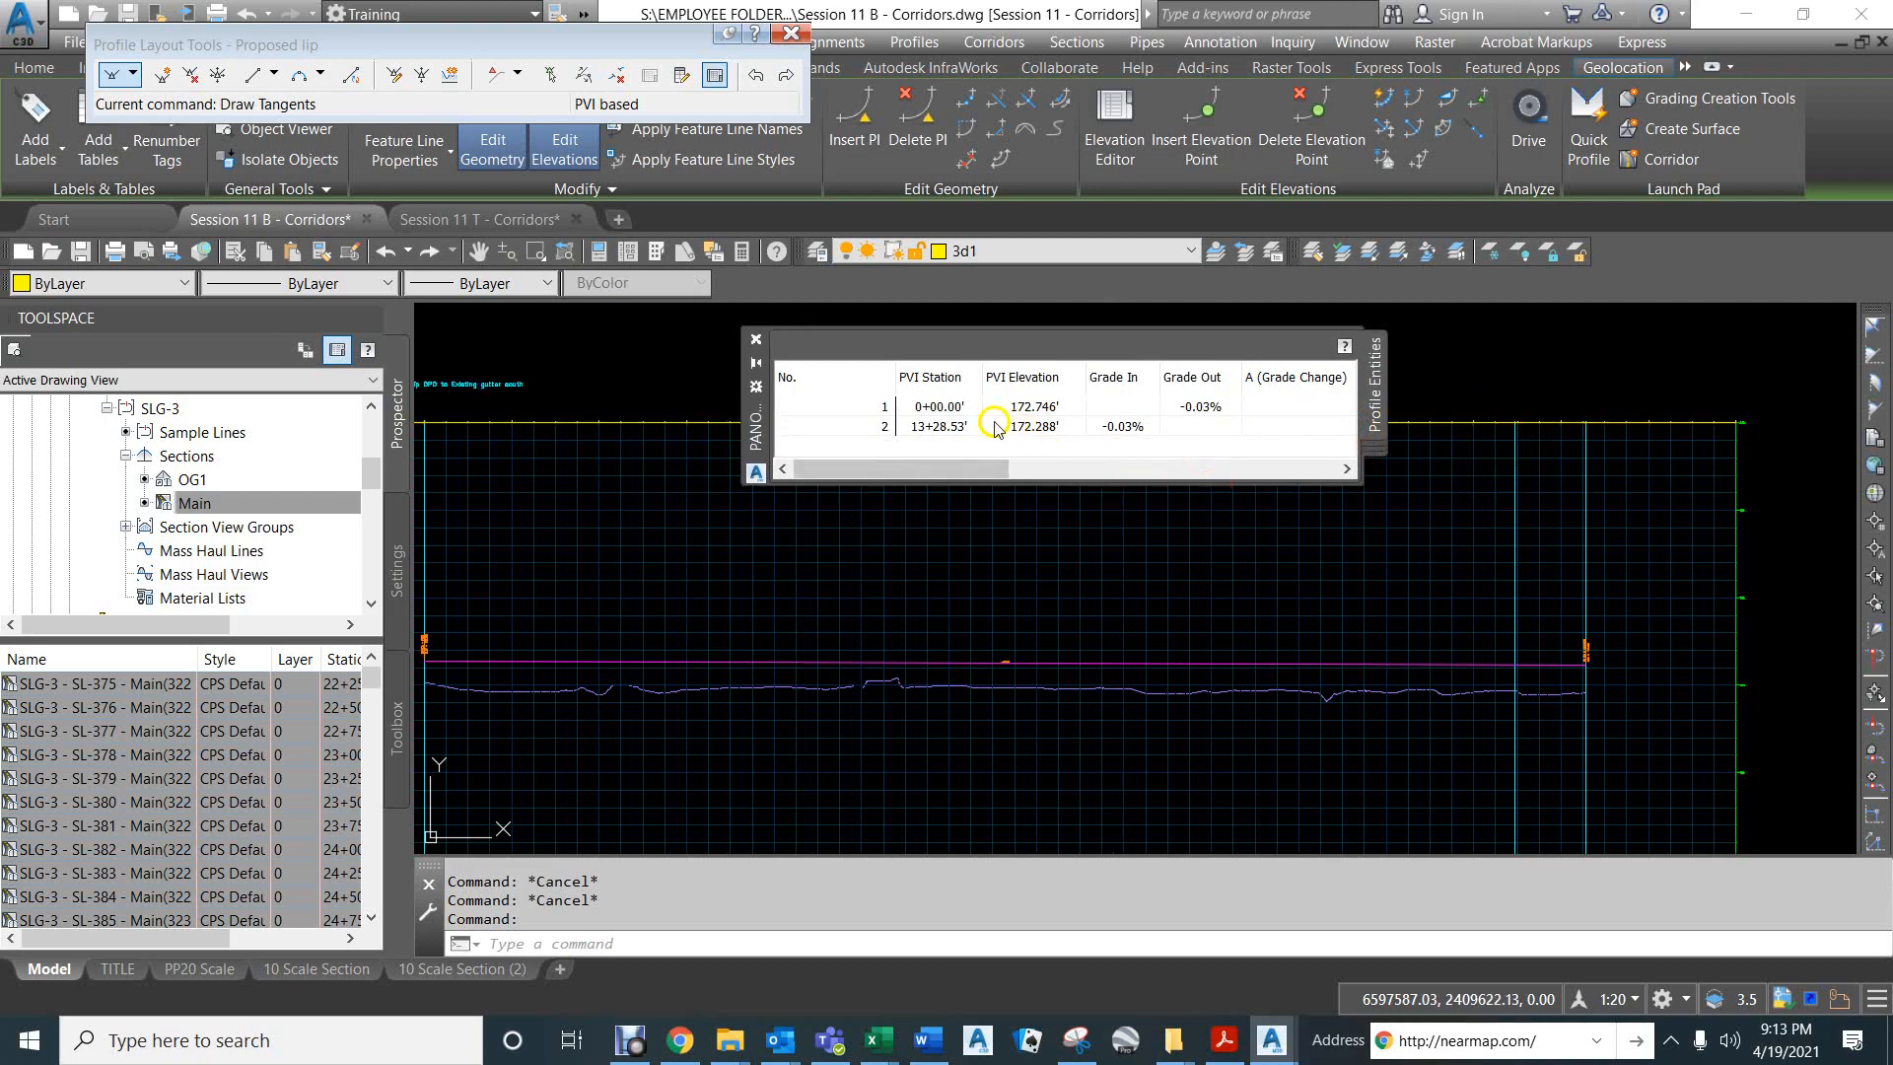
- Set the Proposed lip PVI elevations to 170.43 at station 0+00 and 169.11 at station 13+28.53
double_click(1035, 408)
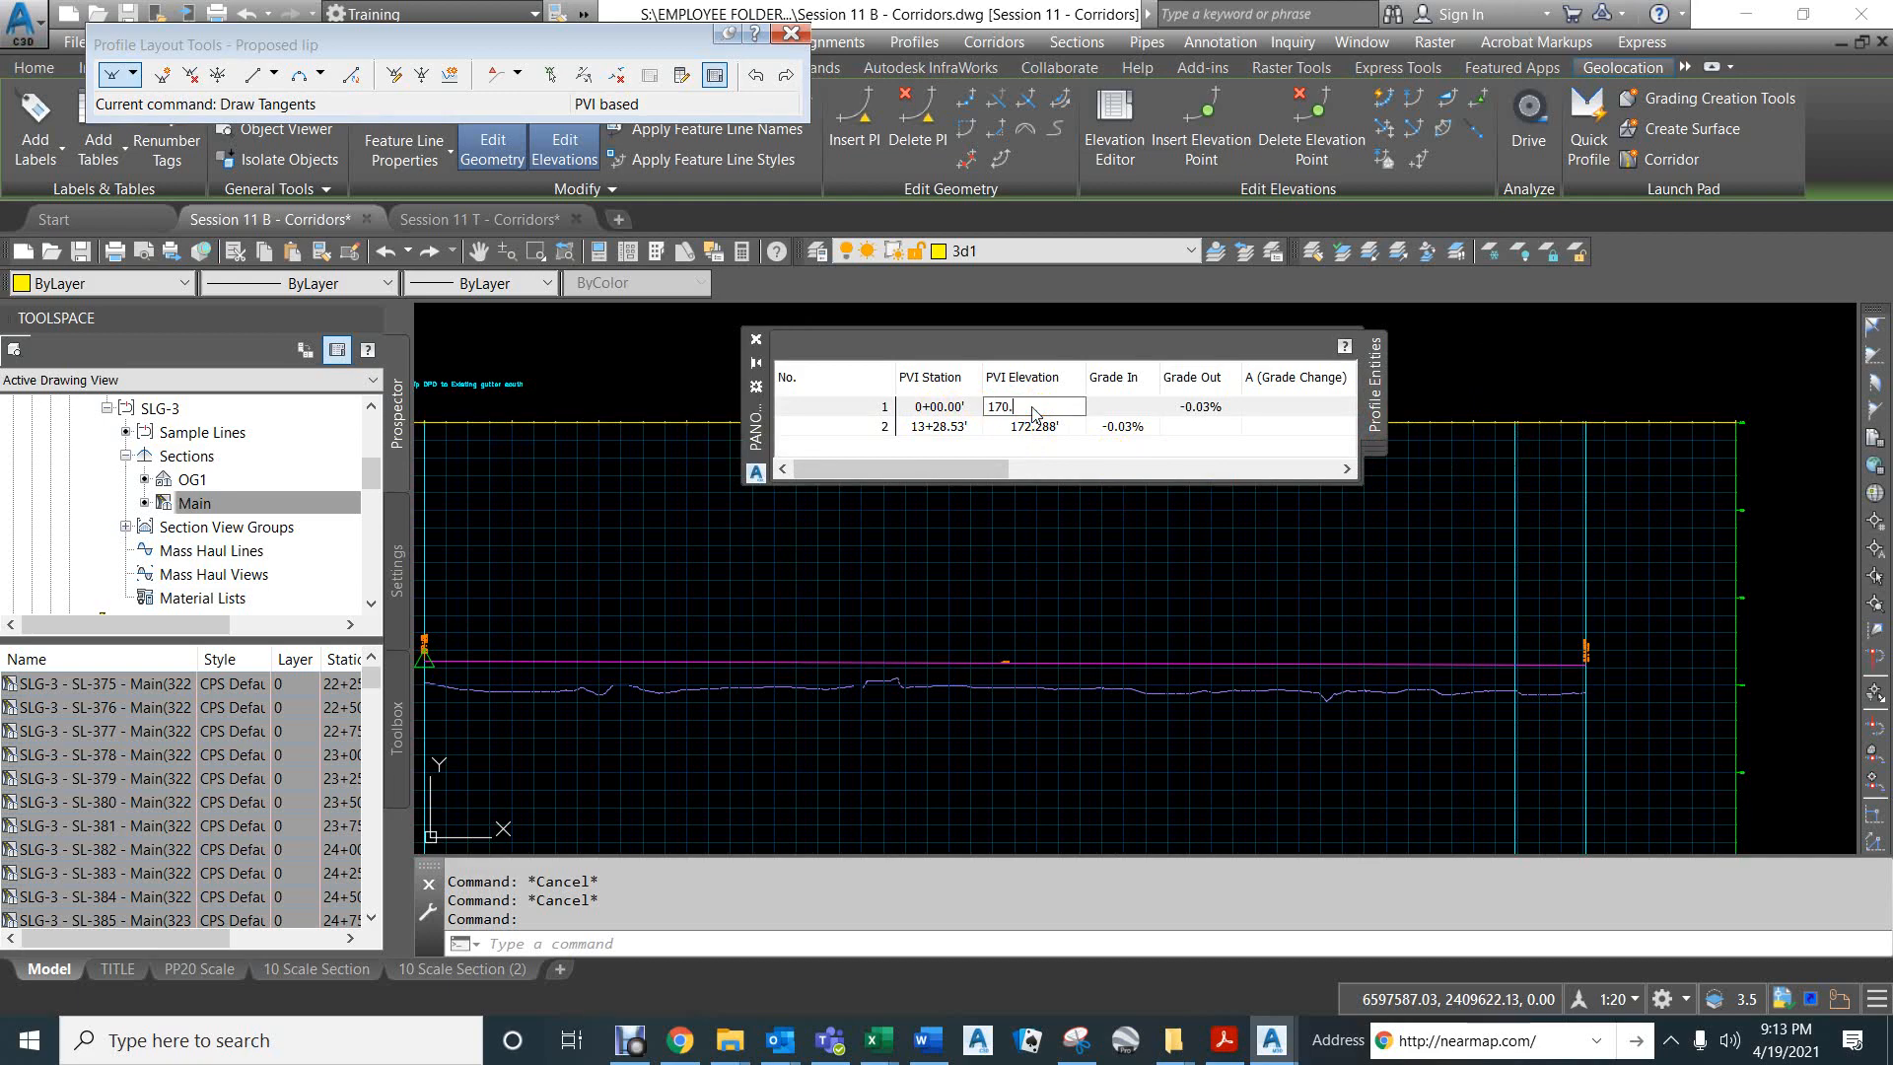
key(Return)
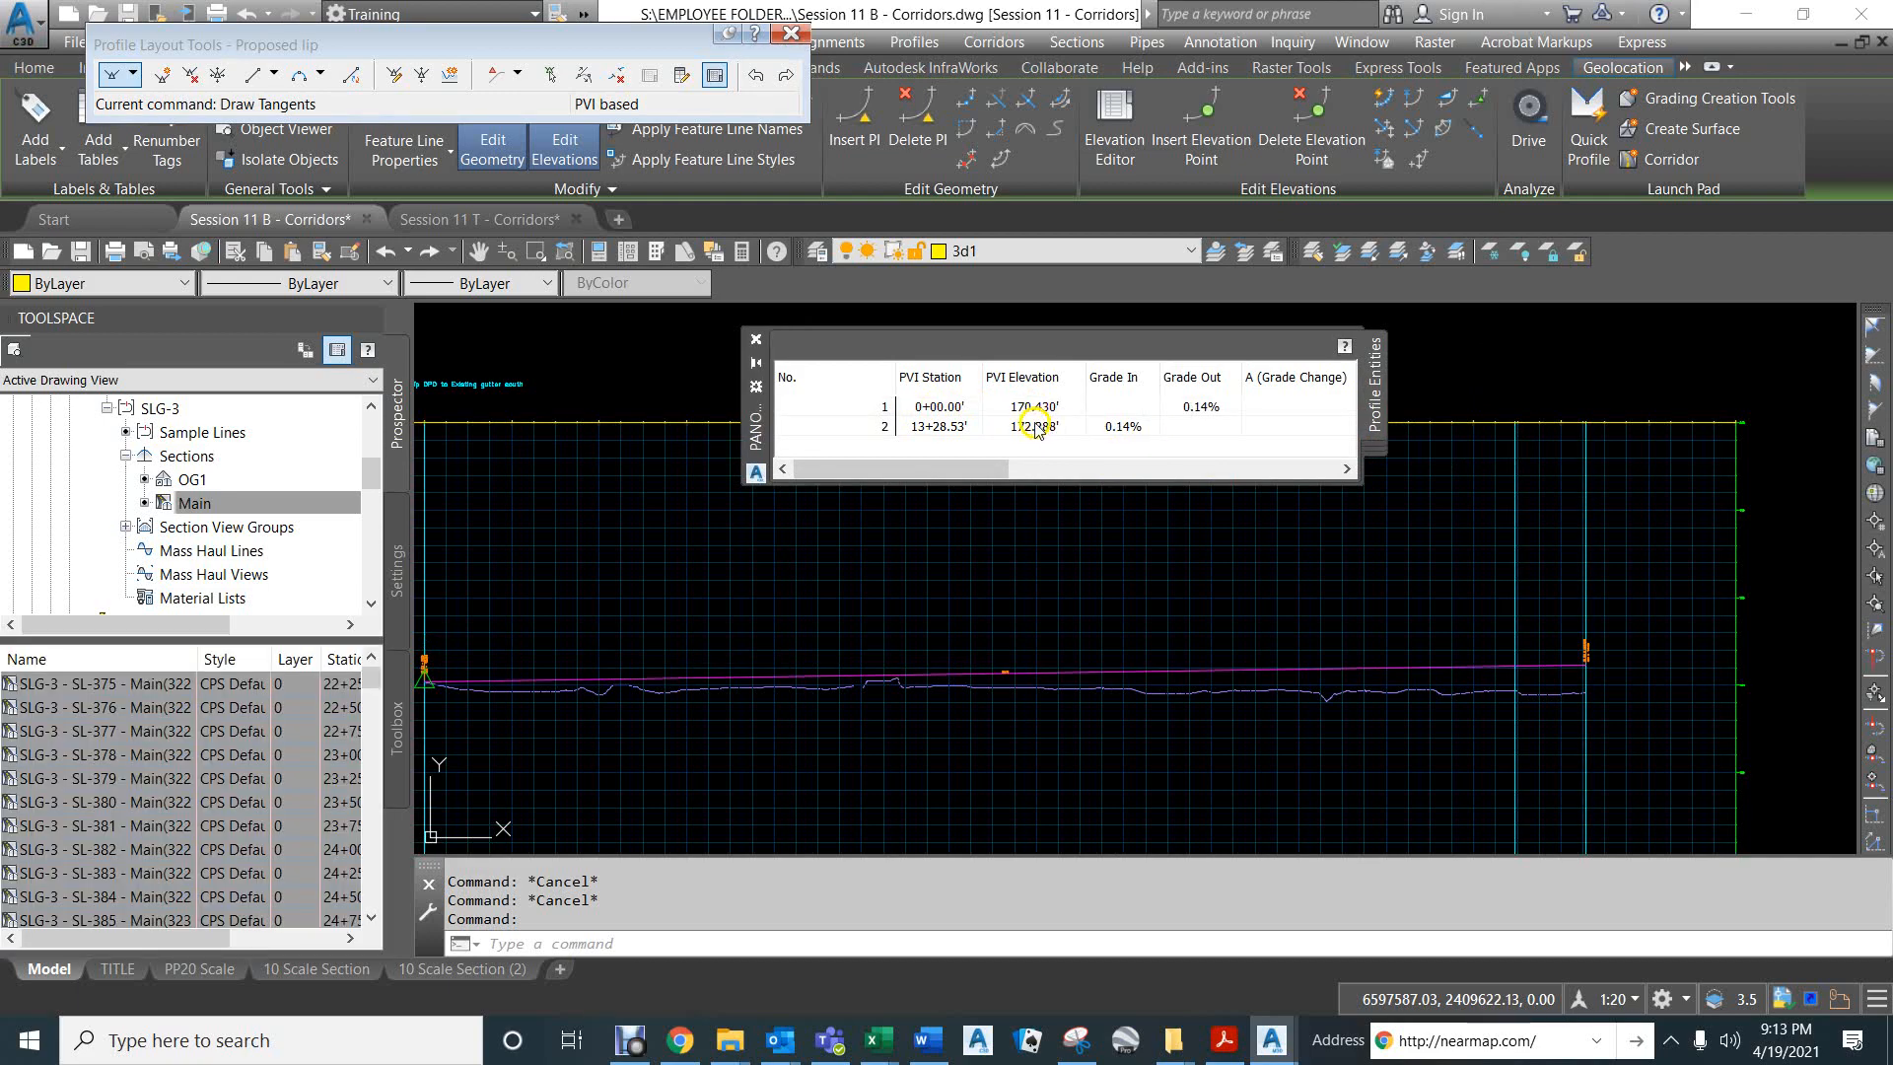
click(1035, 426)
click(1031, 427)
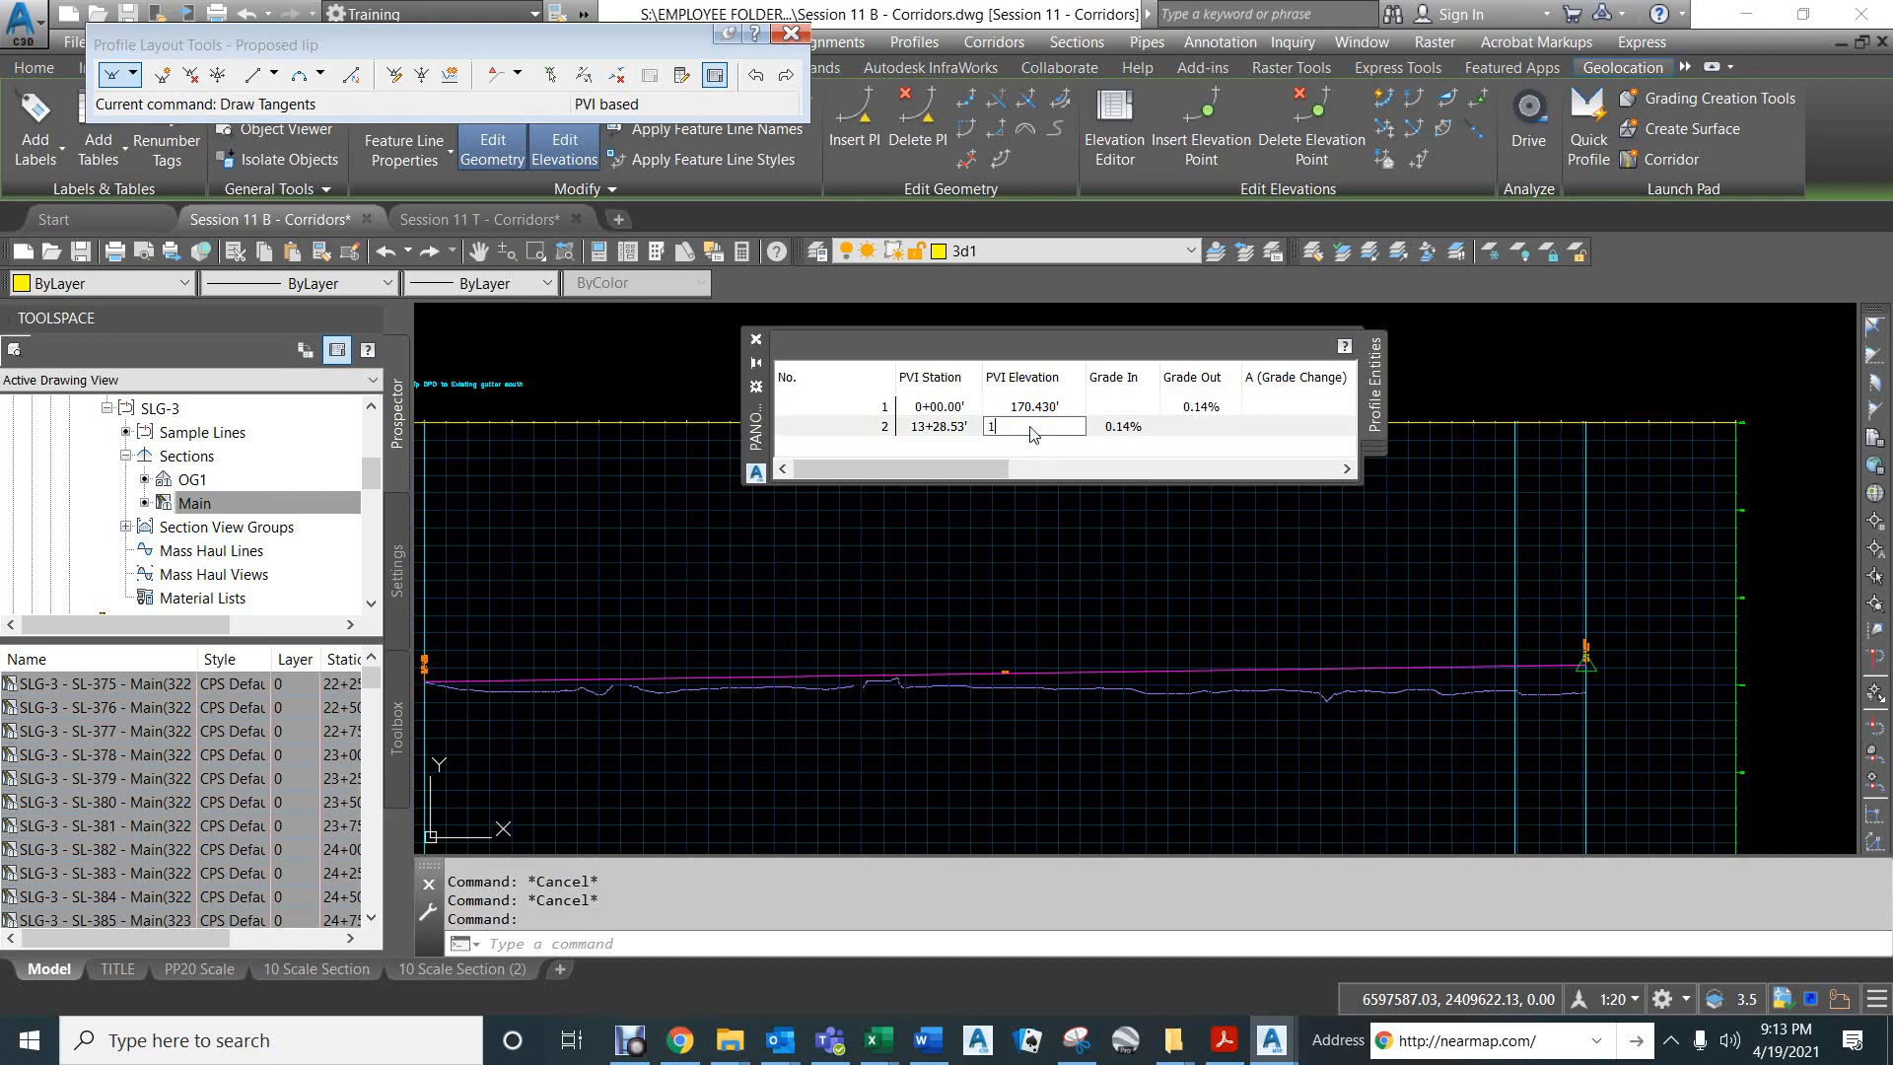
text(169.11)
key(Return)
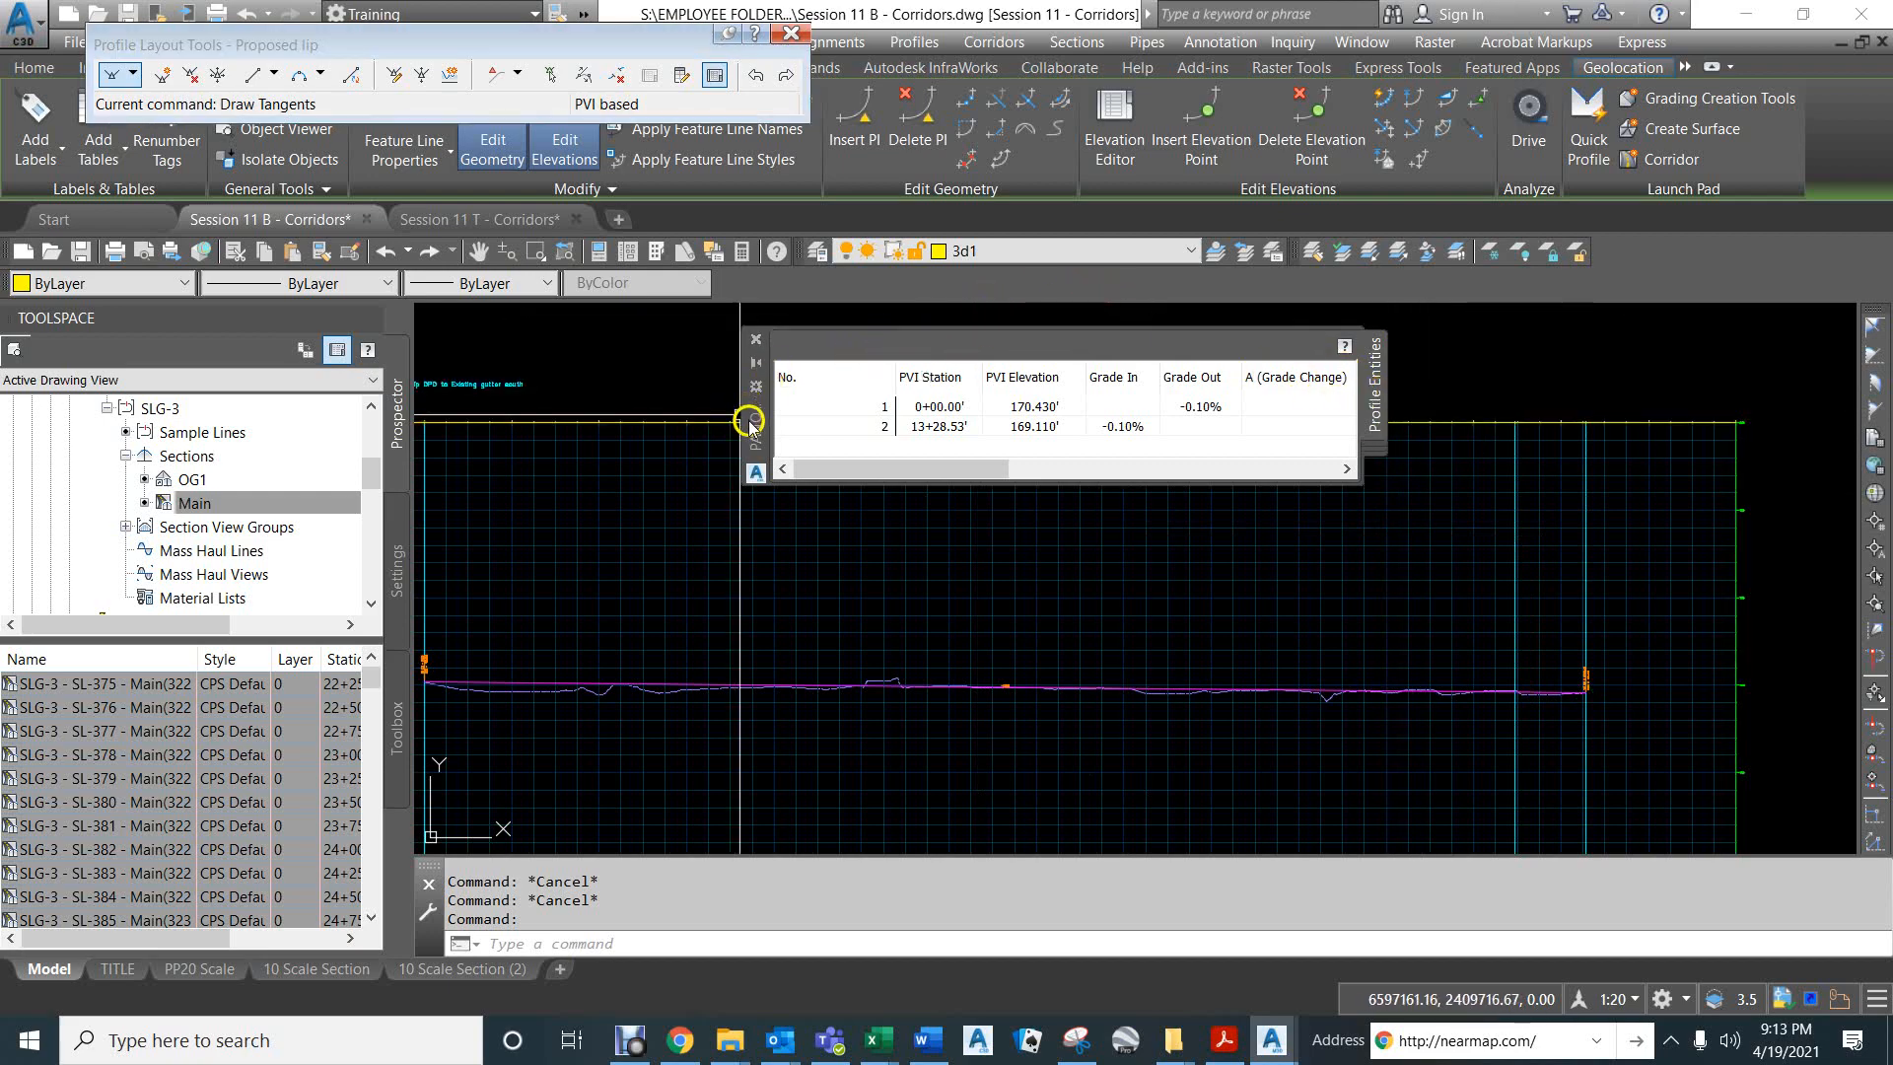
- Move the PVI grid clear of the lip profile lines and make it taller to fit more PVI rows
click(963, 231)
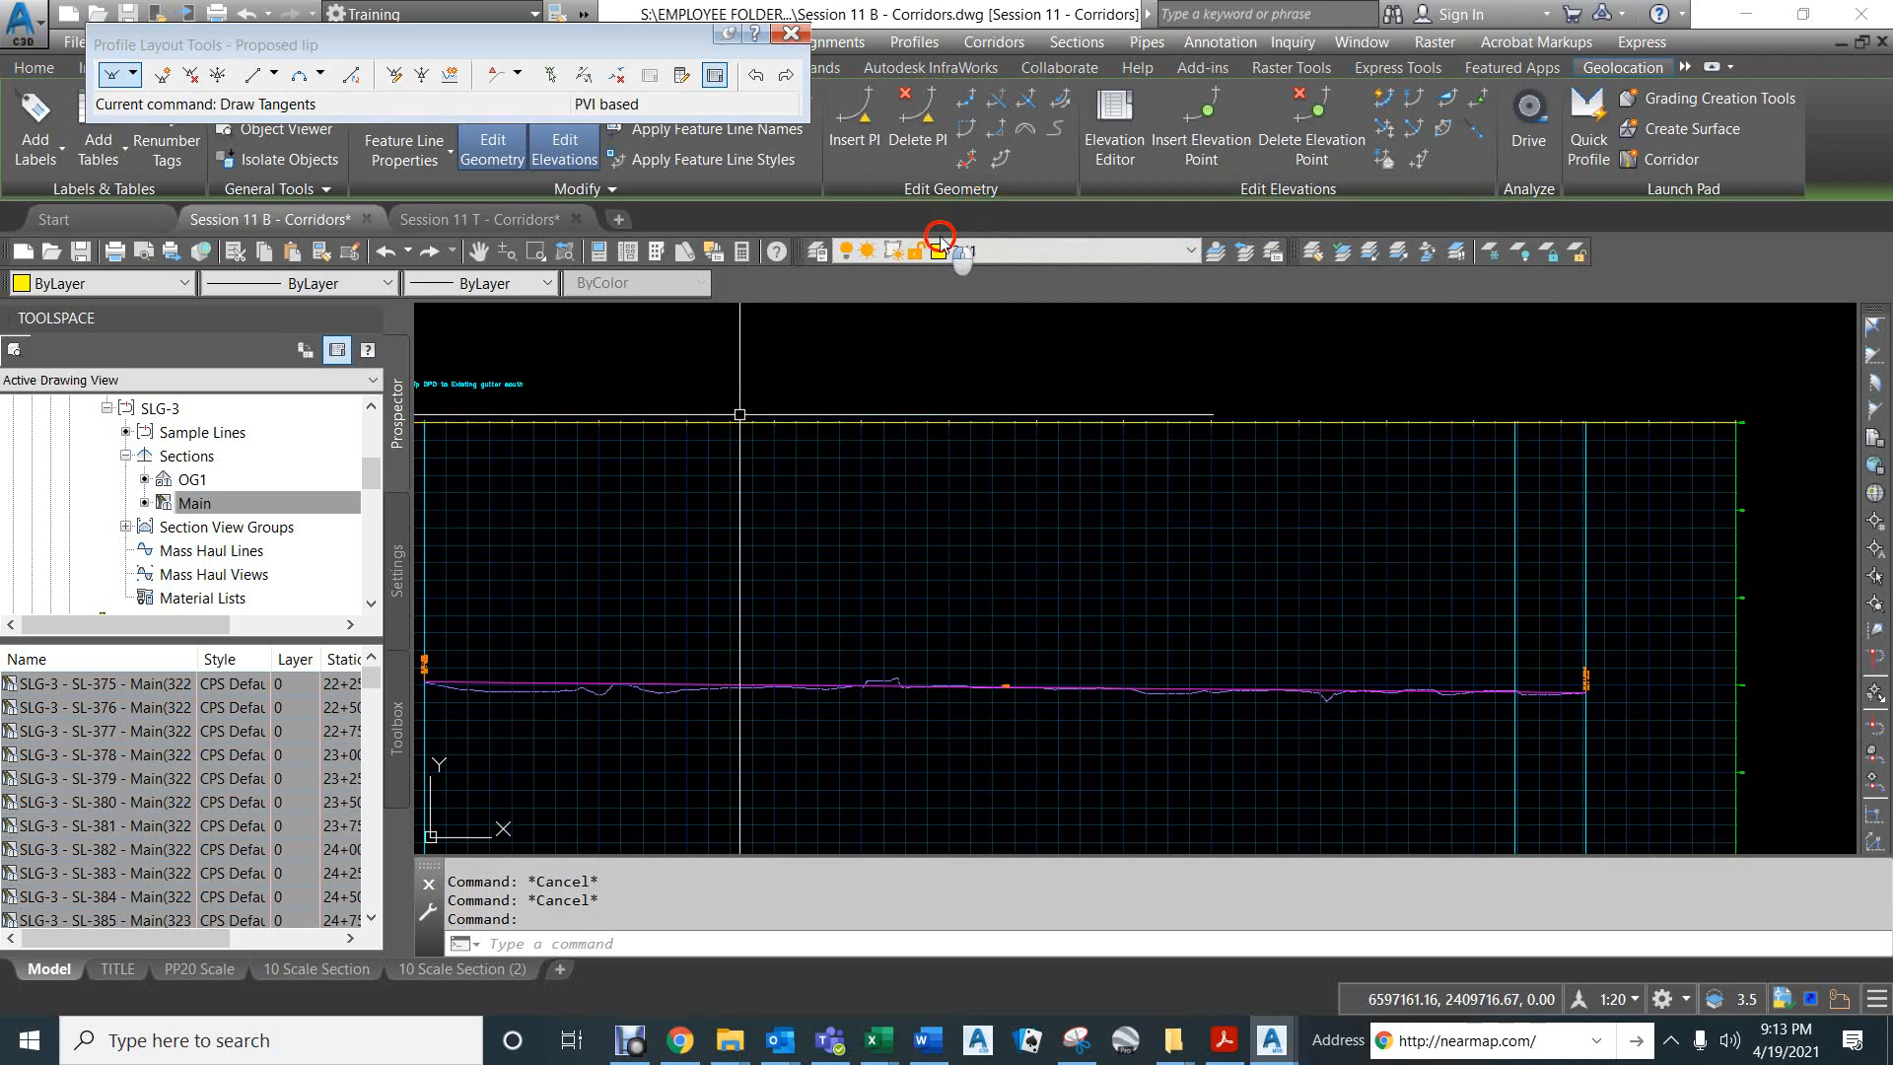
drag(941, 238, 1219, 361)
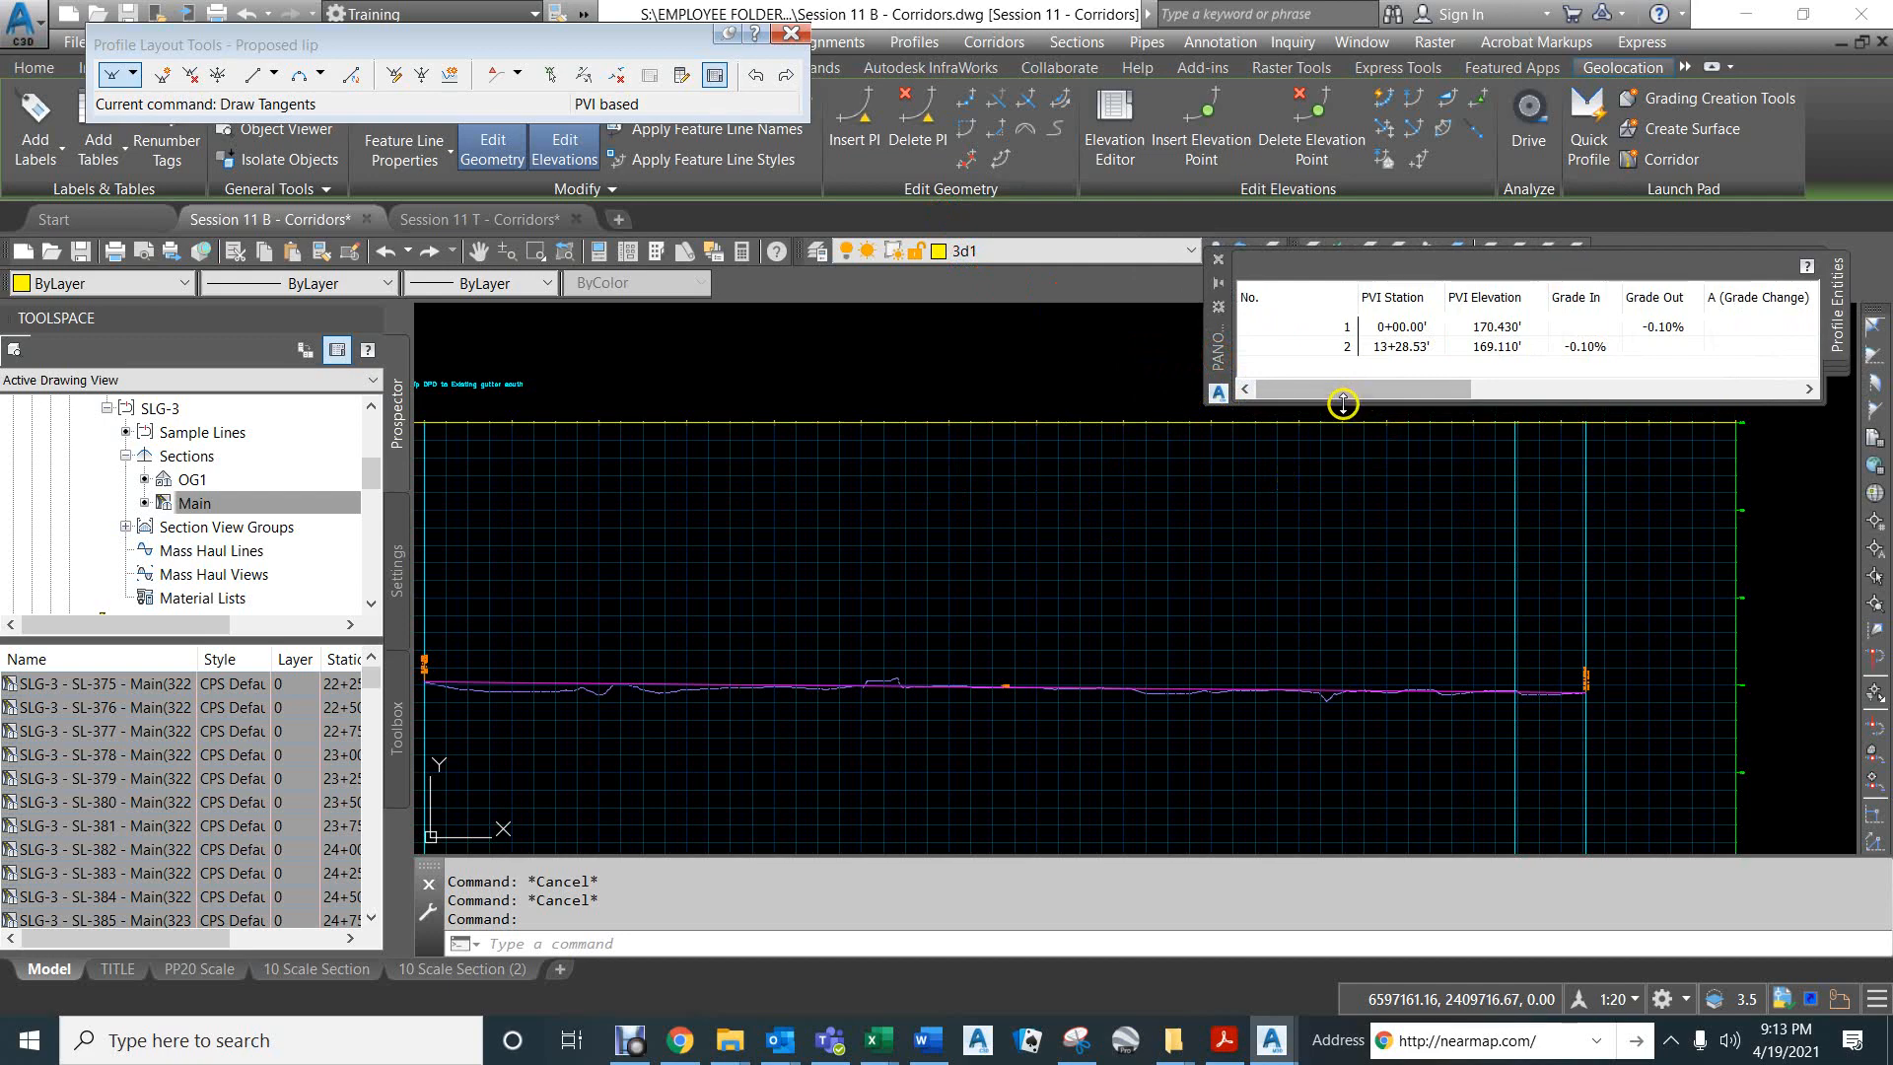
drag(1342, 404, 1310, 462)
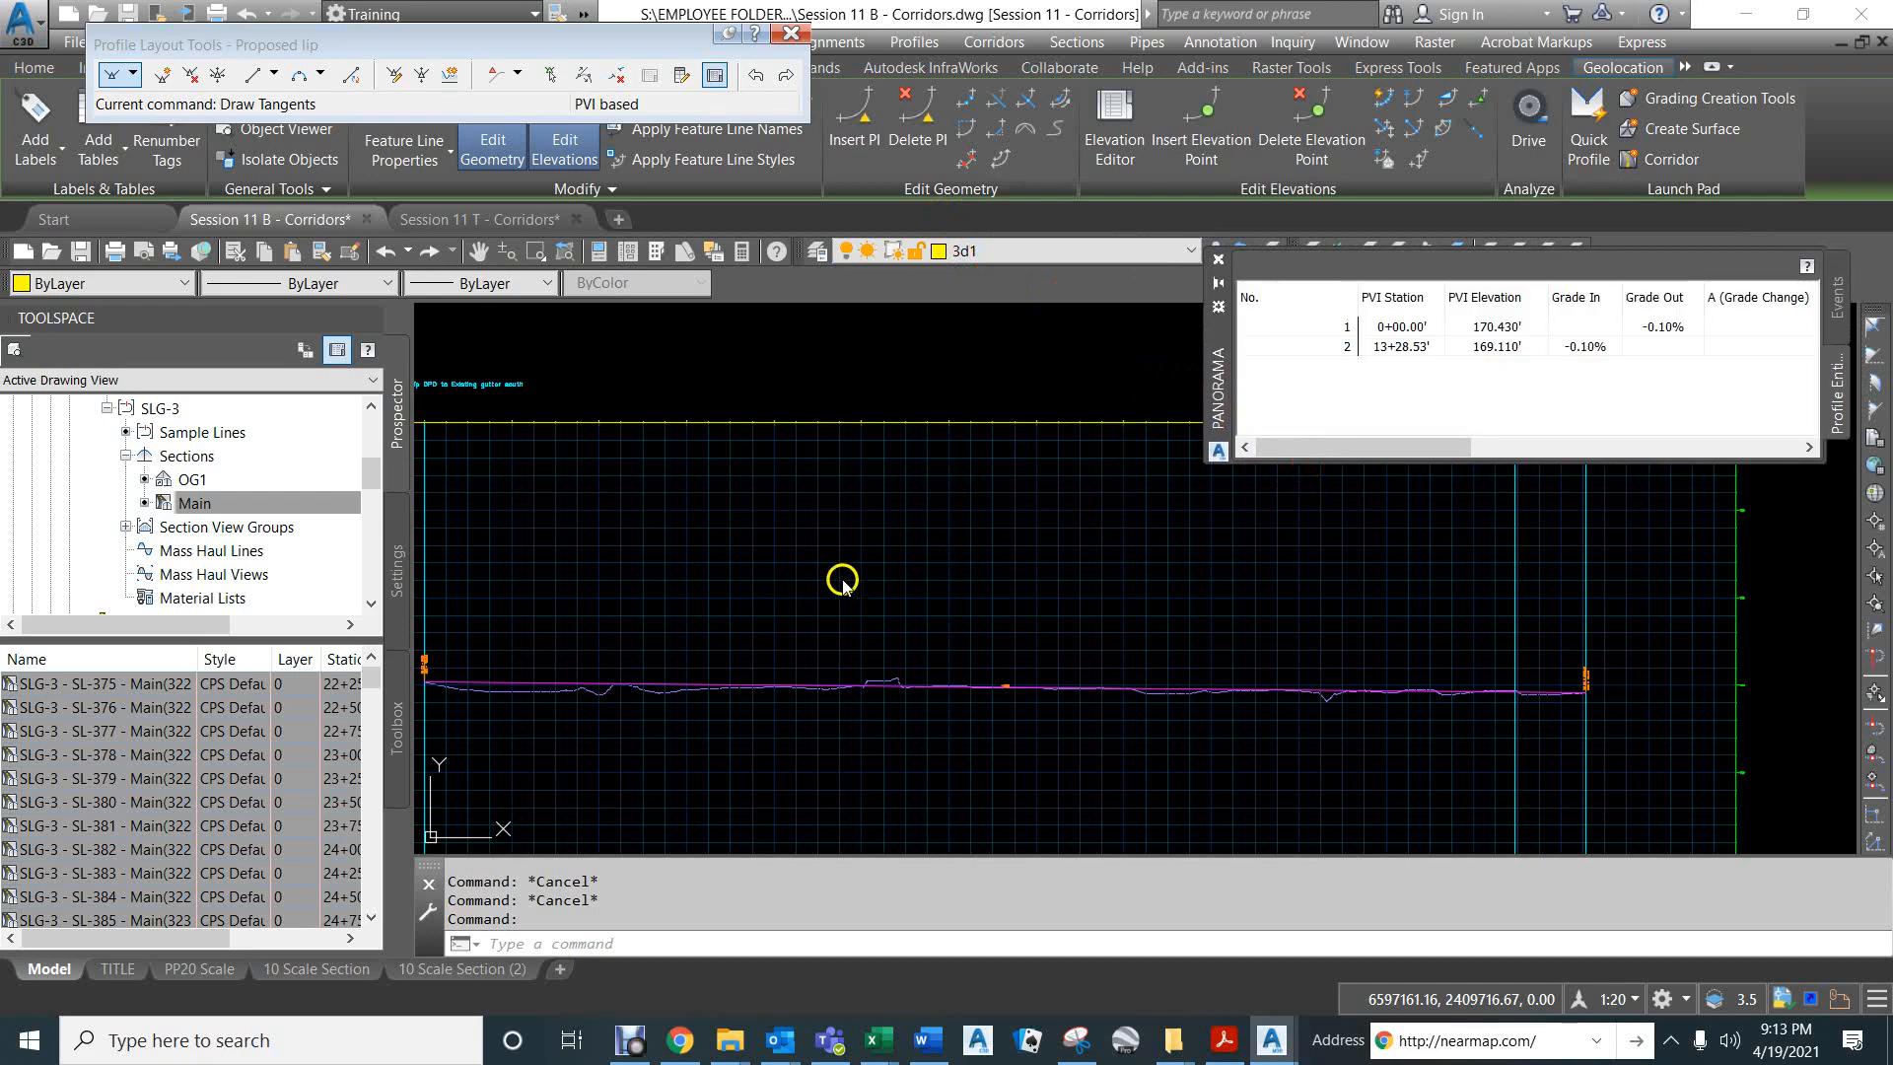
click(820, 567)
scroll(790, 557, down, 4)
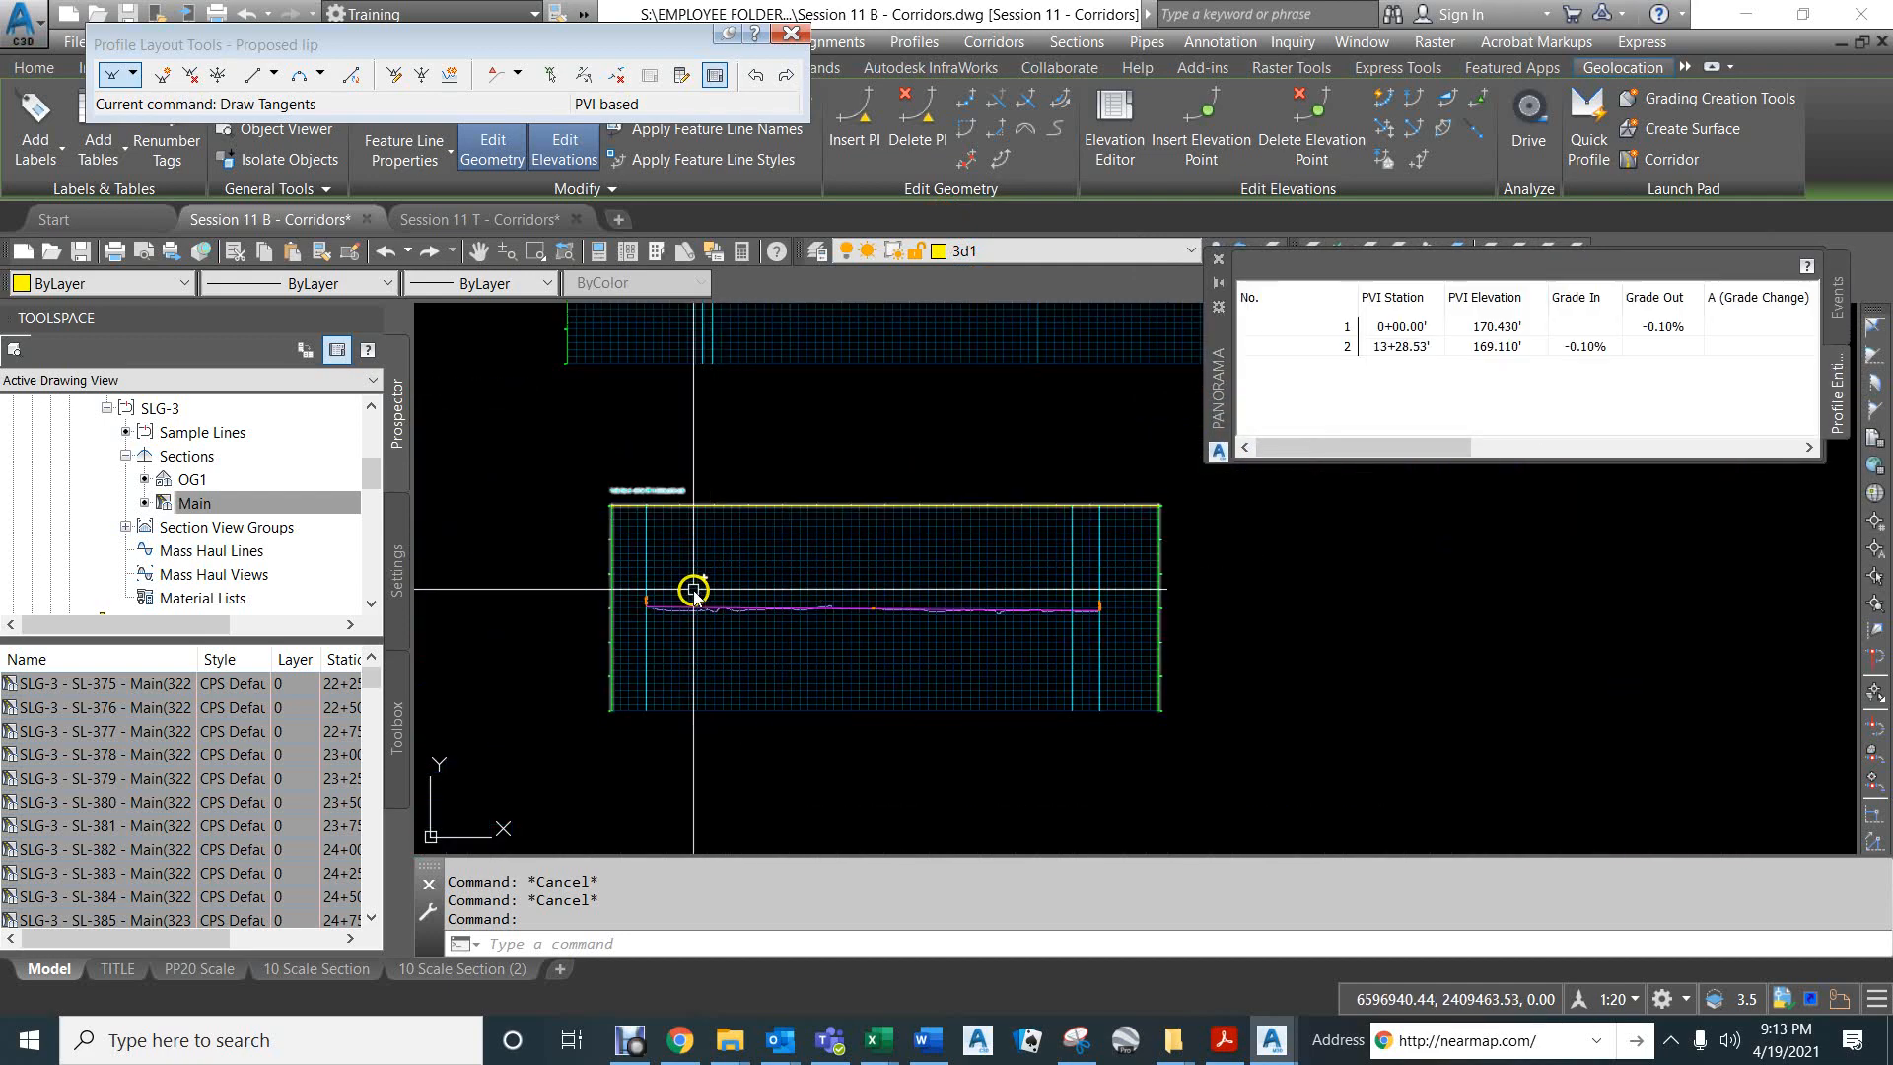
scroll(678, 595, up, 4)
scroll(678, 594, up, 2)
middle_drag(691, 574, 730, 494)
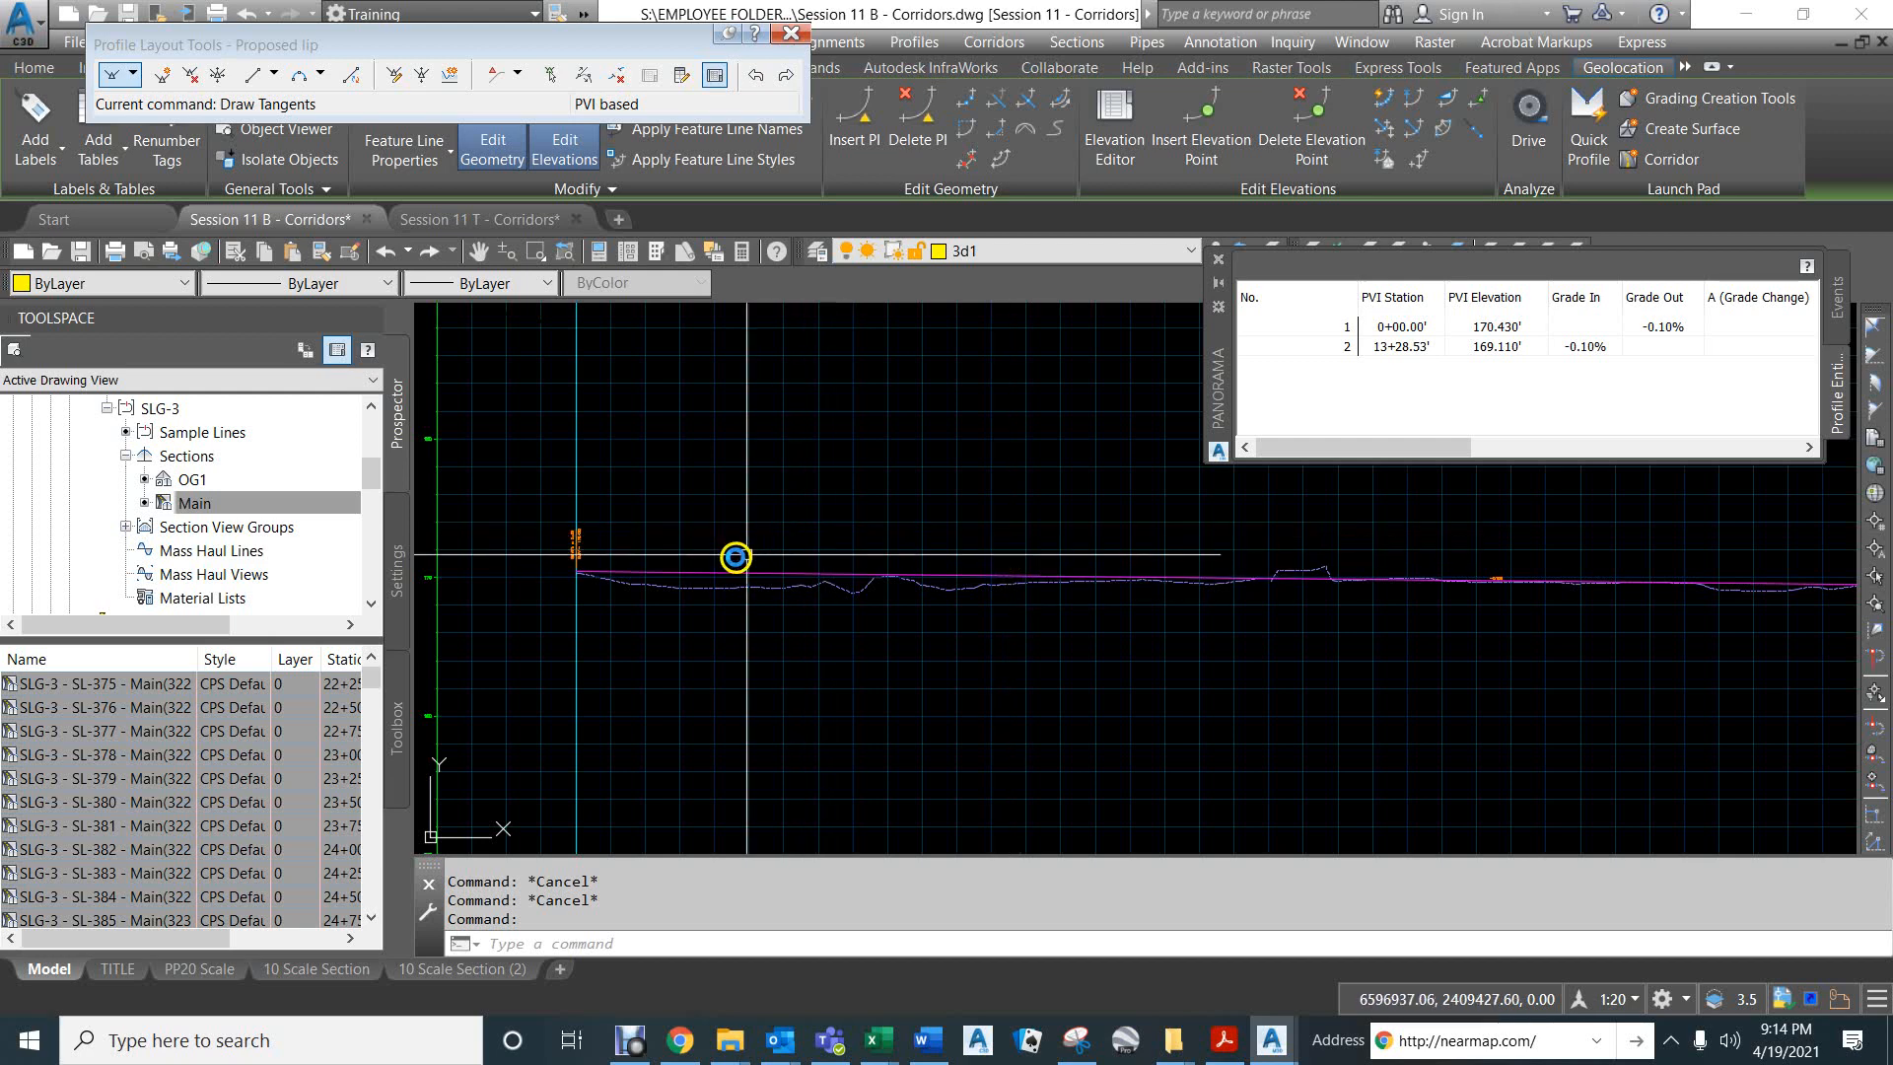
- Insert a PVI on the Proposed lip tangent at station 3+00, using the Nearest snap
click(585, 73)
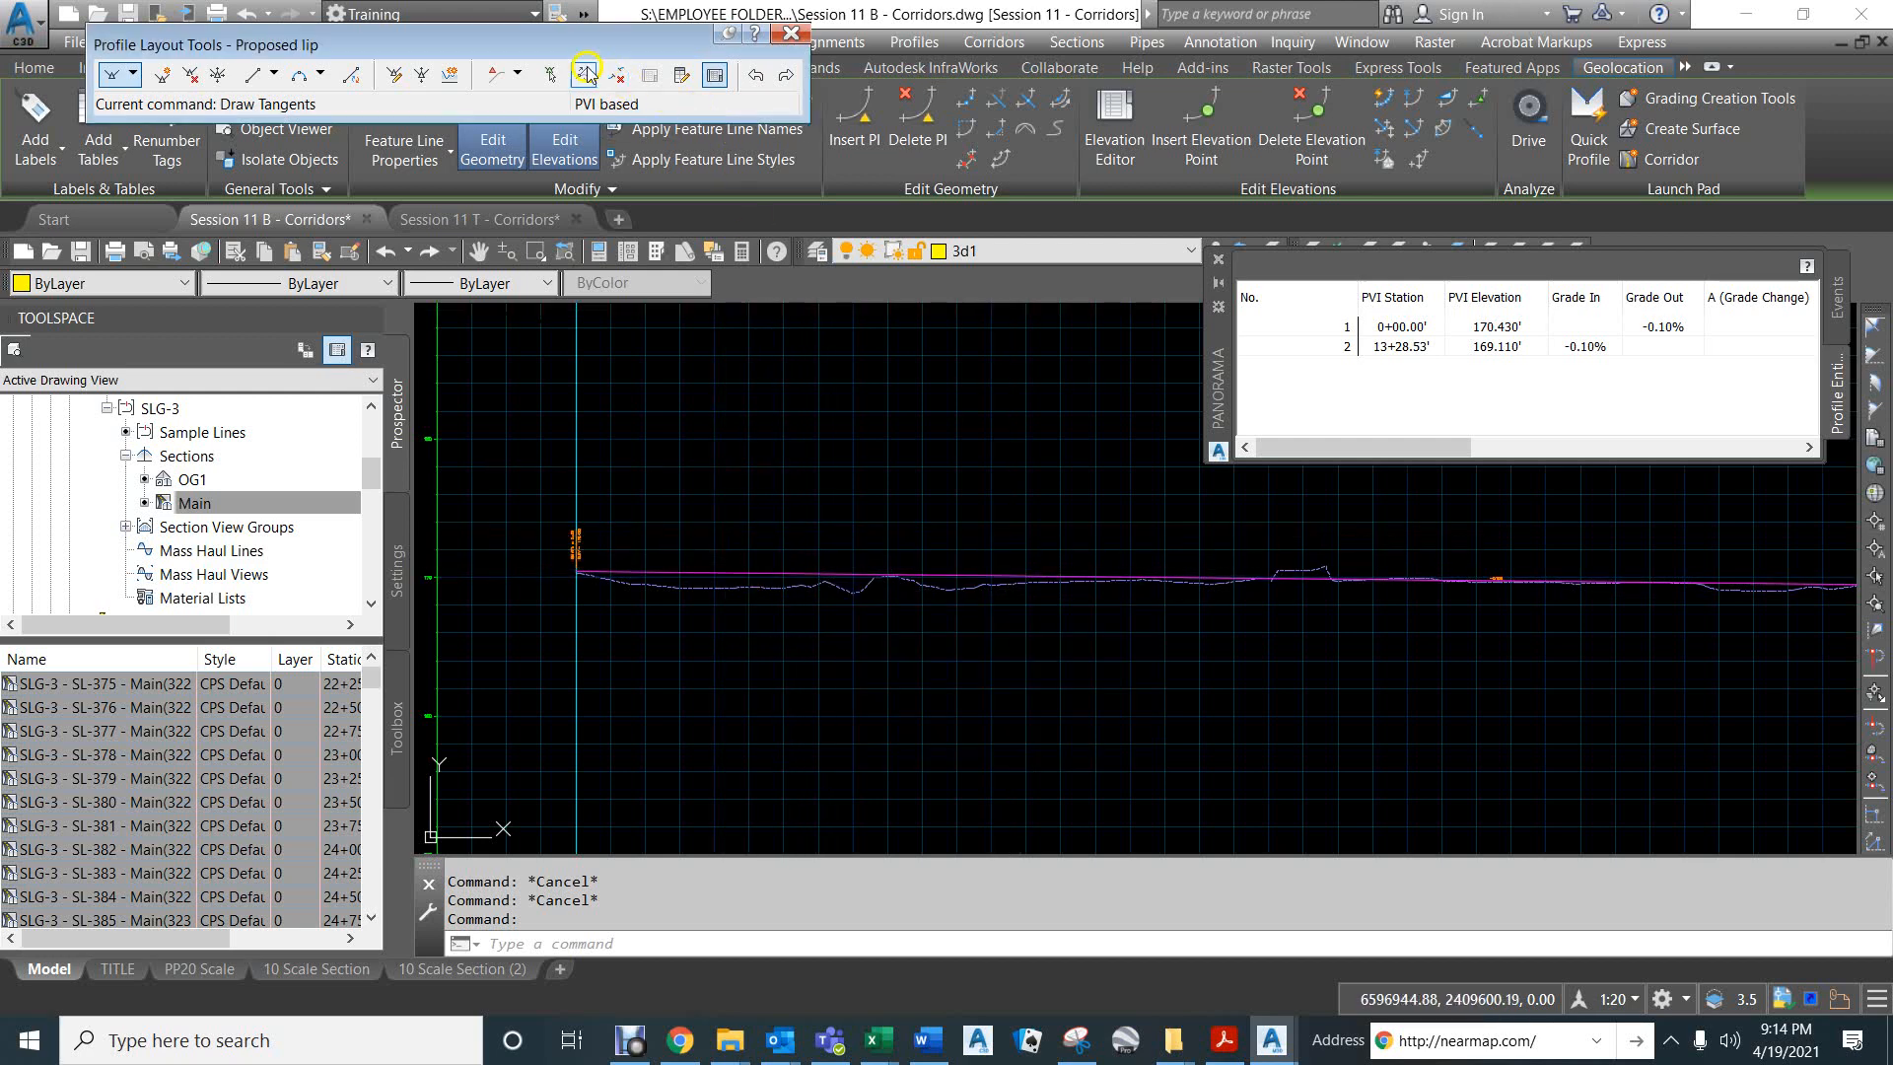
click(164, 76)
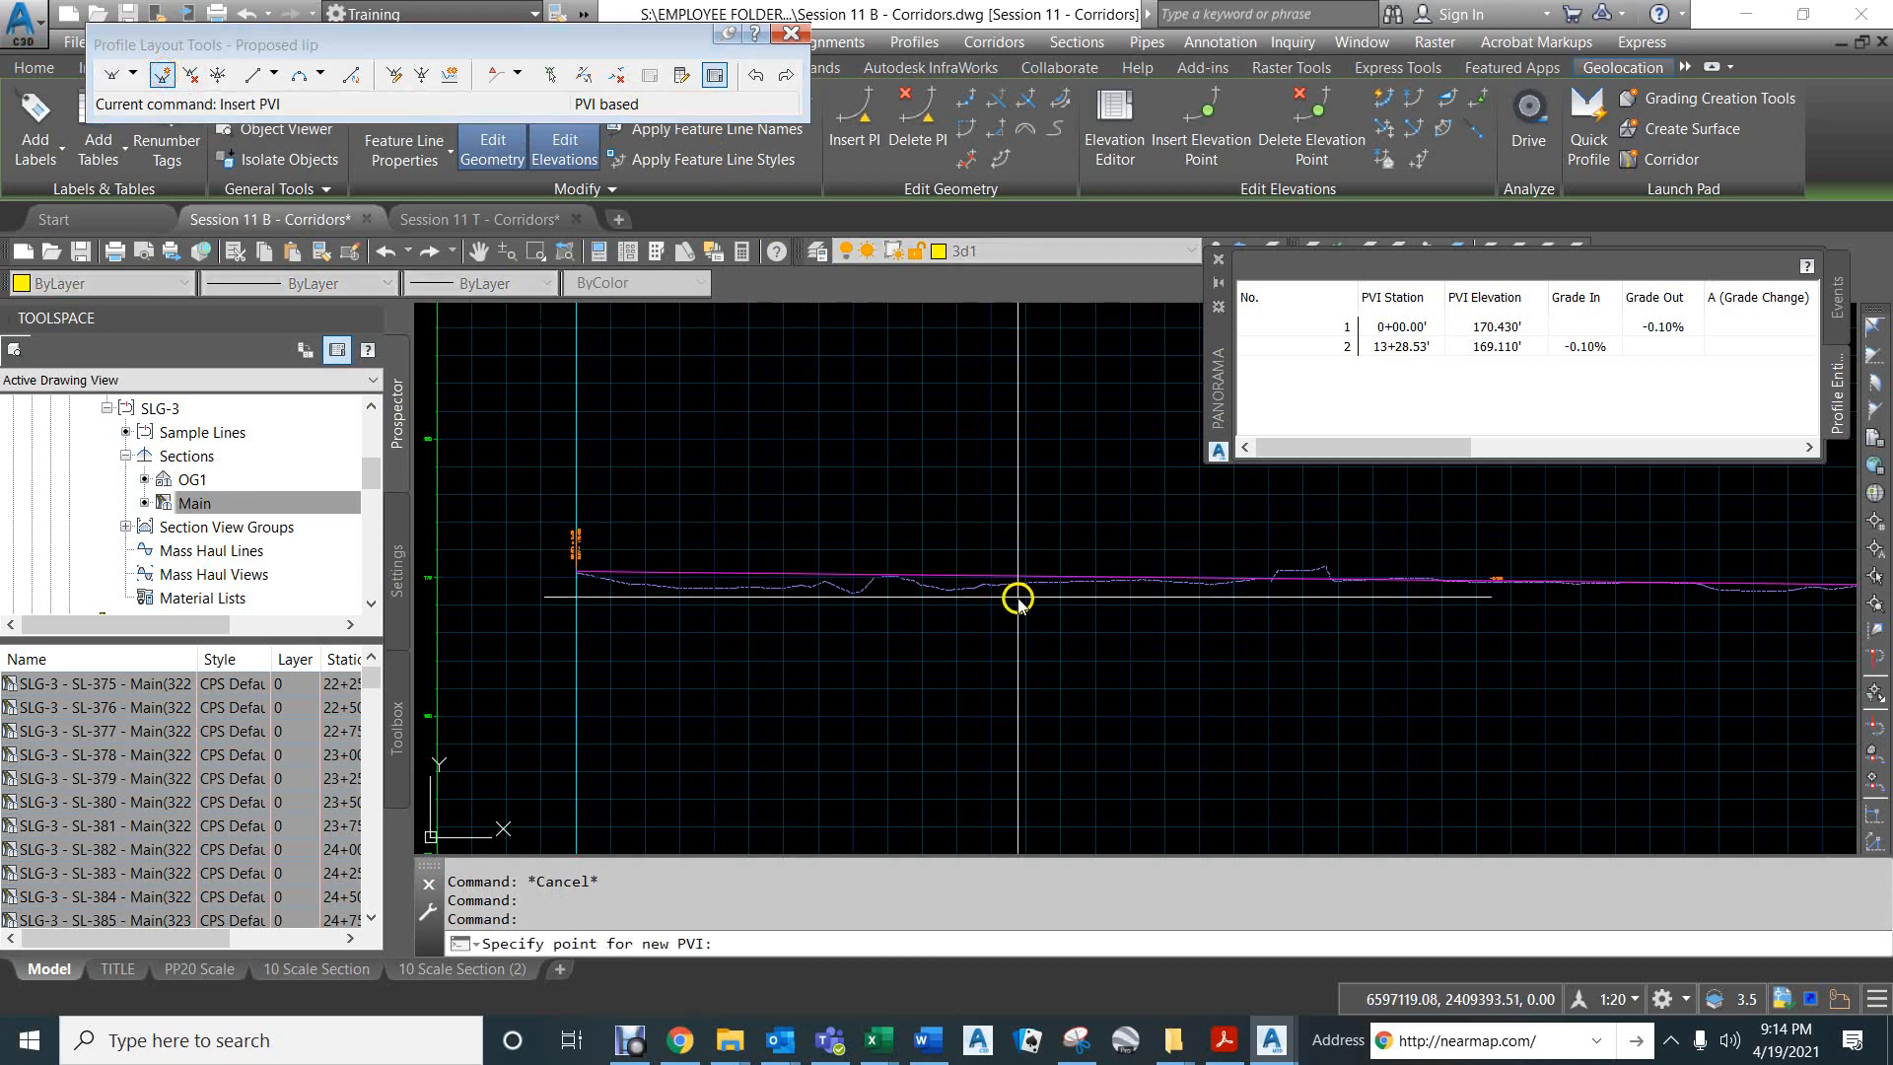
scroll(936, 537, down, 4)
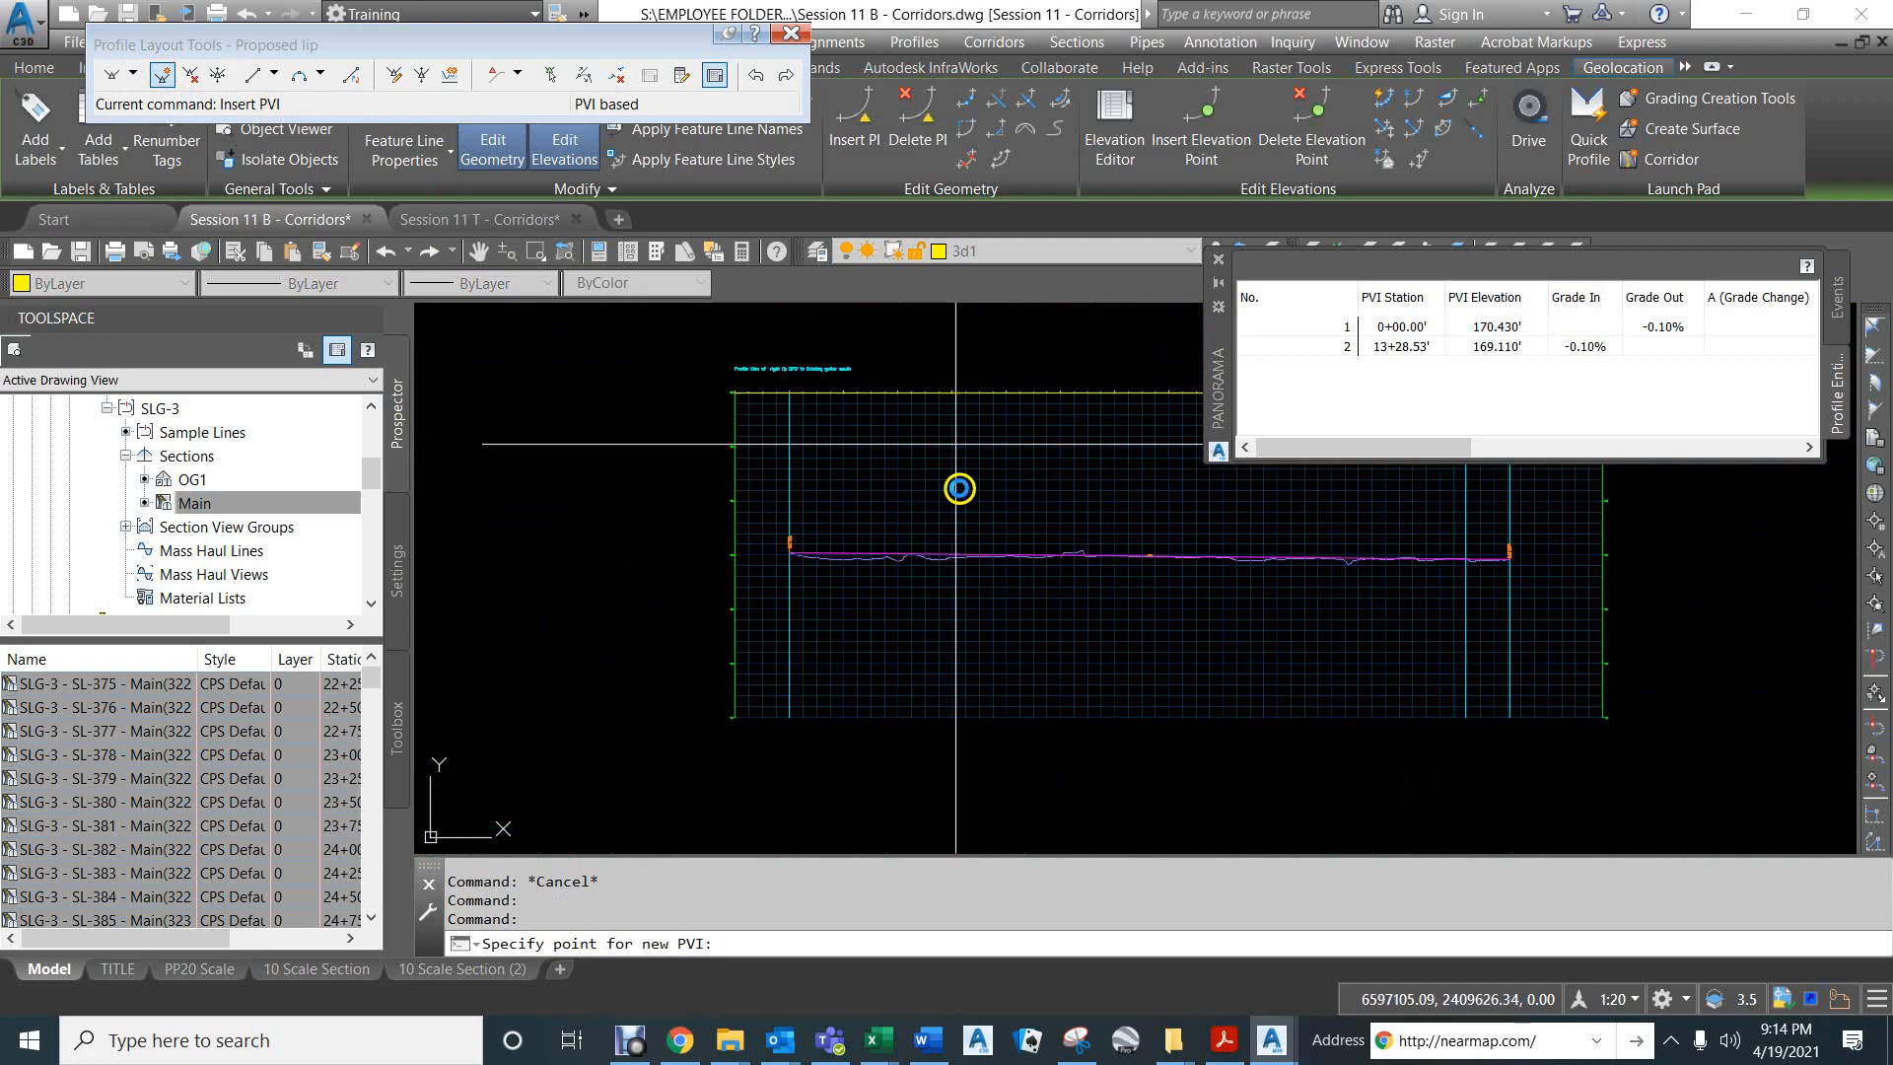
scroll(917, 567, up, 5)
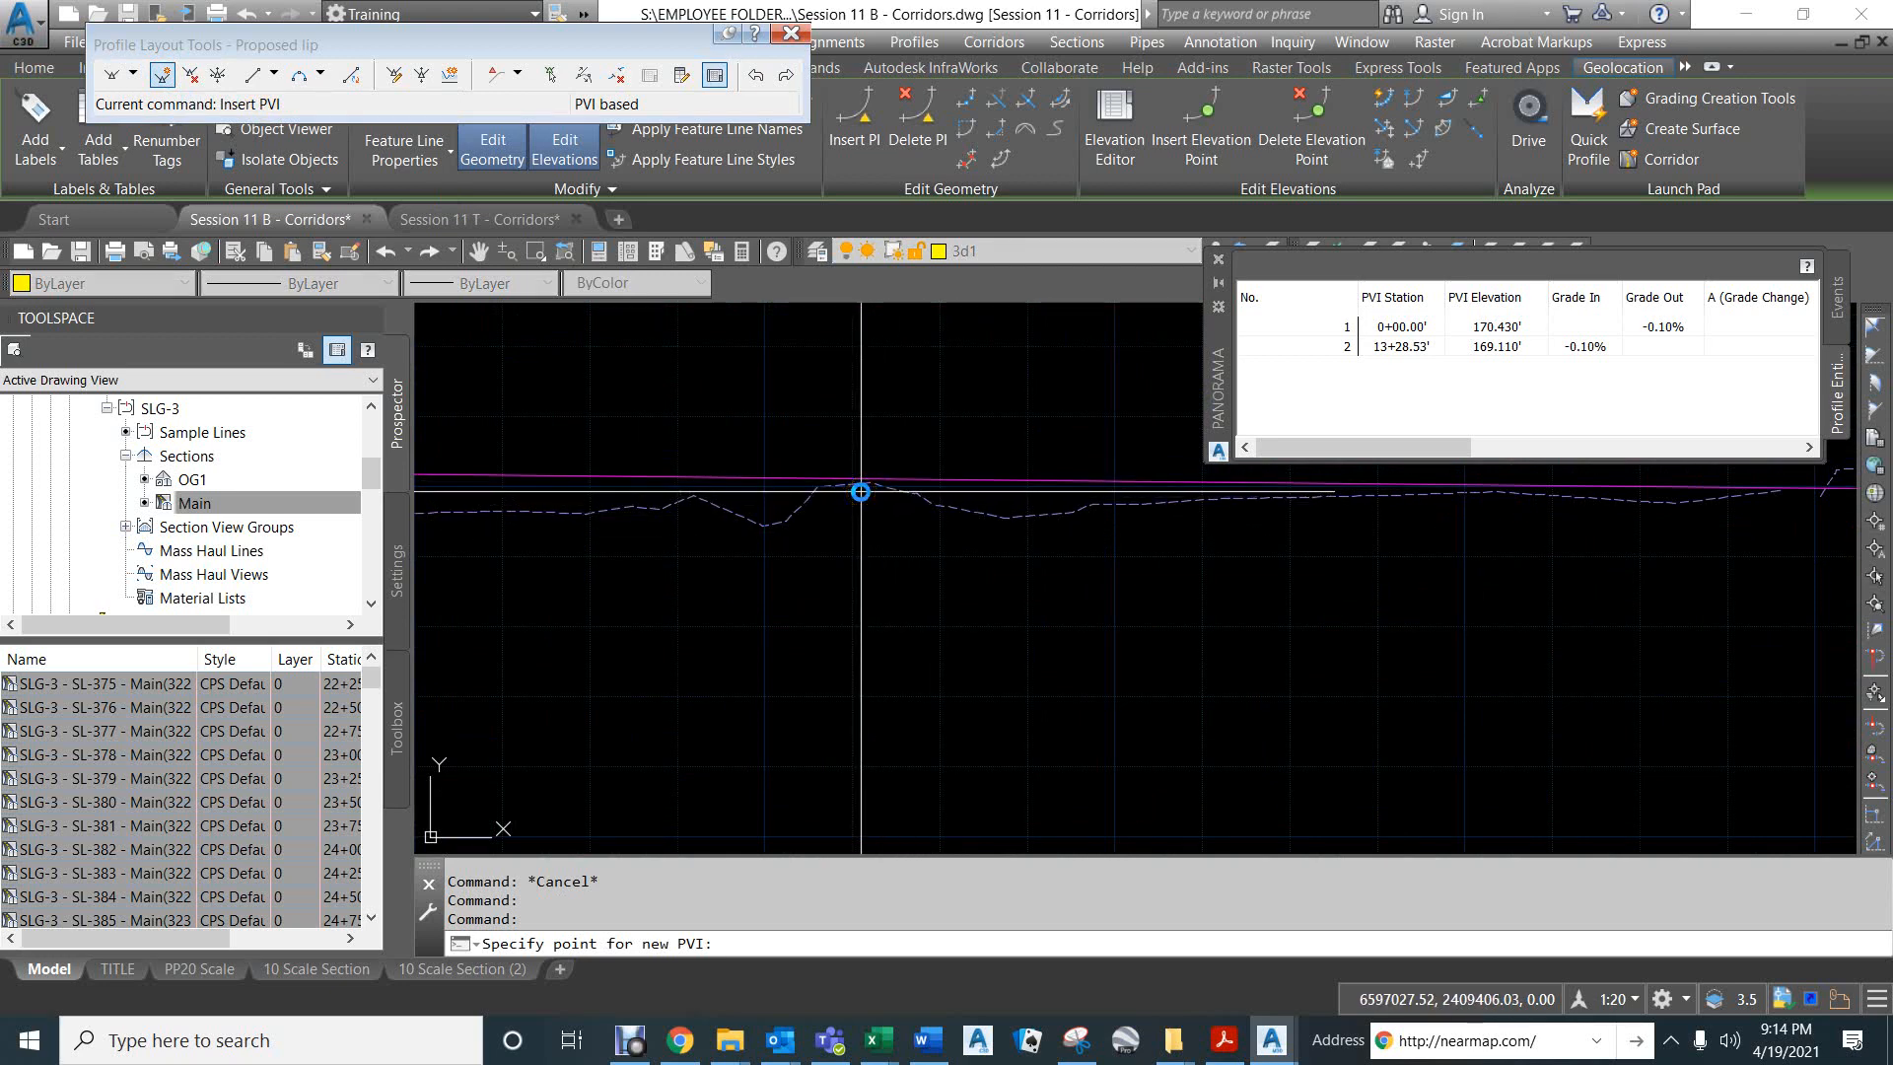
scroll(861, 491, up, 5)
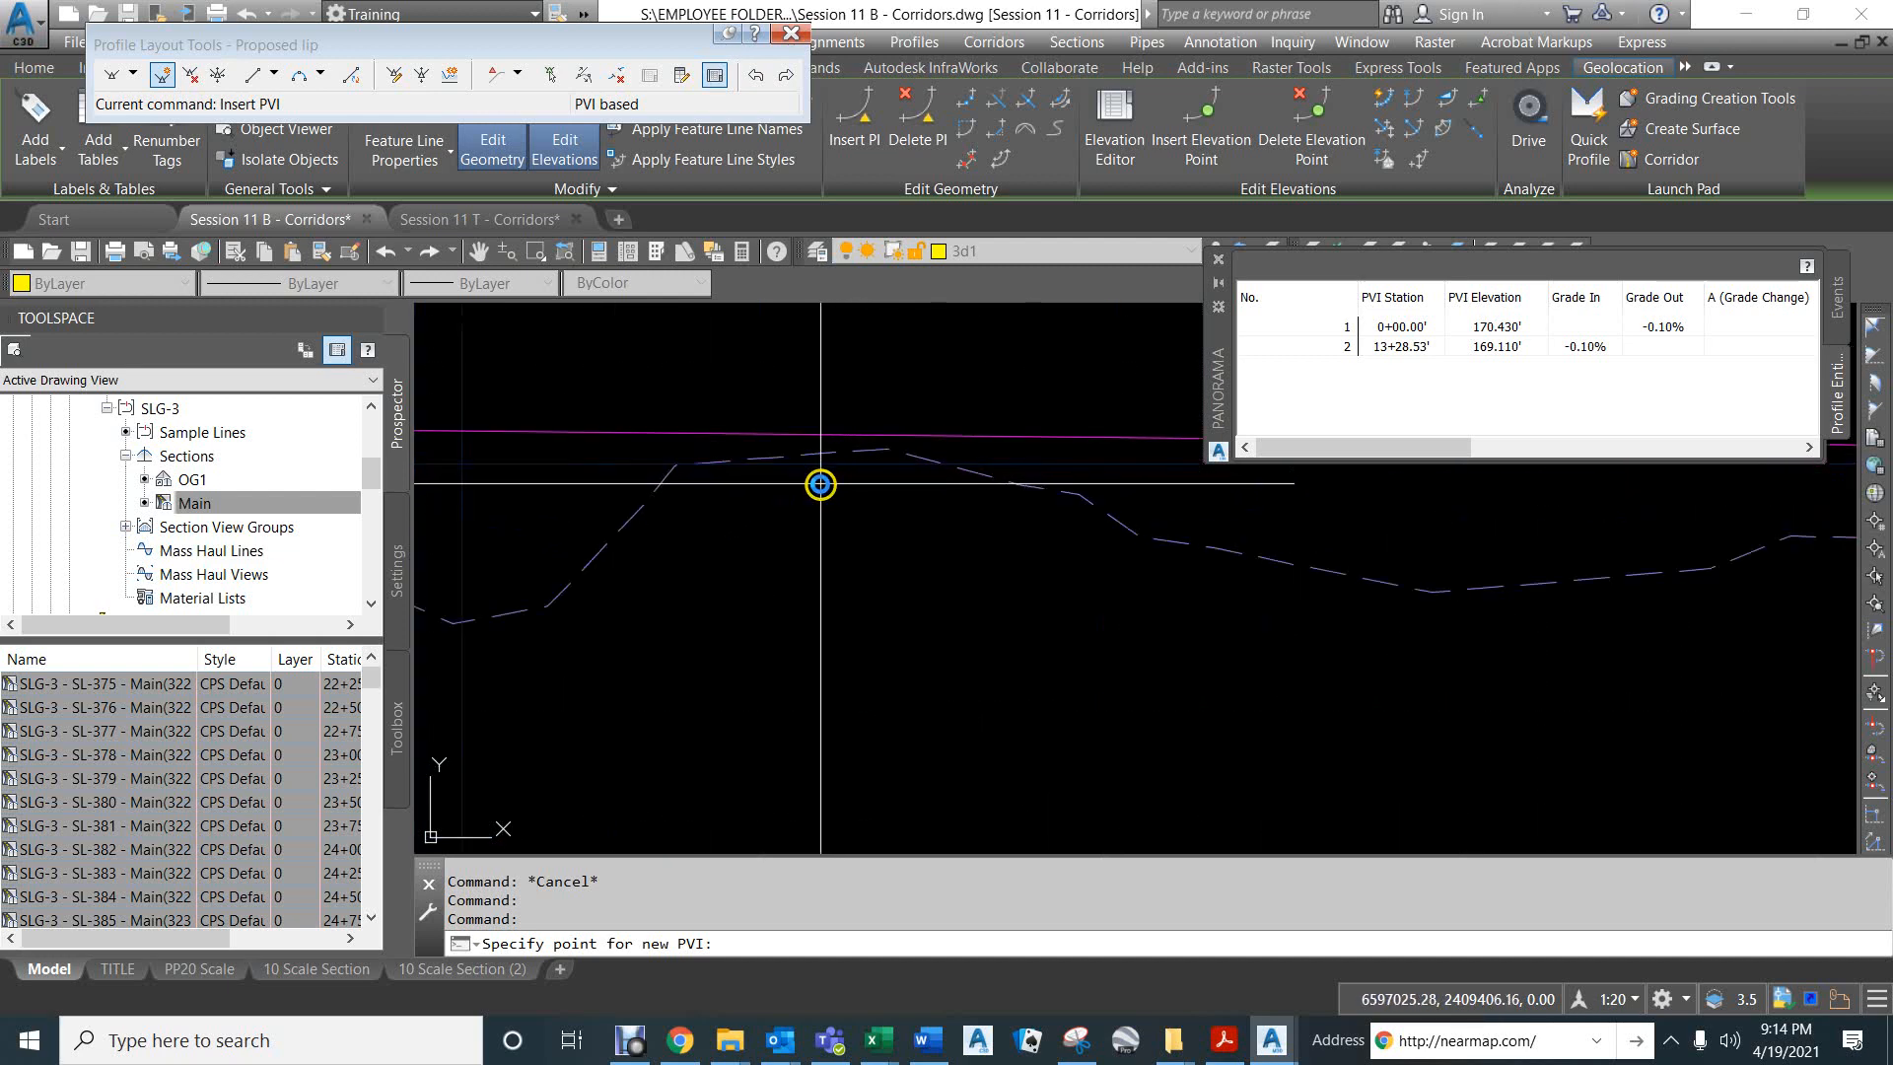
scroll(828, 481, down, 2)
scroll(589, 453, down, 3)
middle_drag(590, 453, 831, 559)
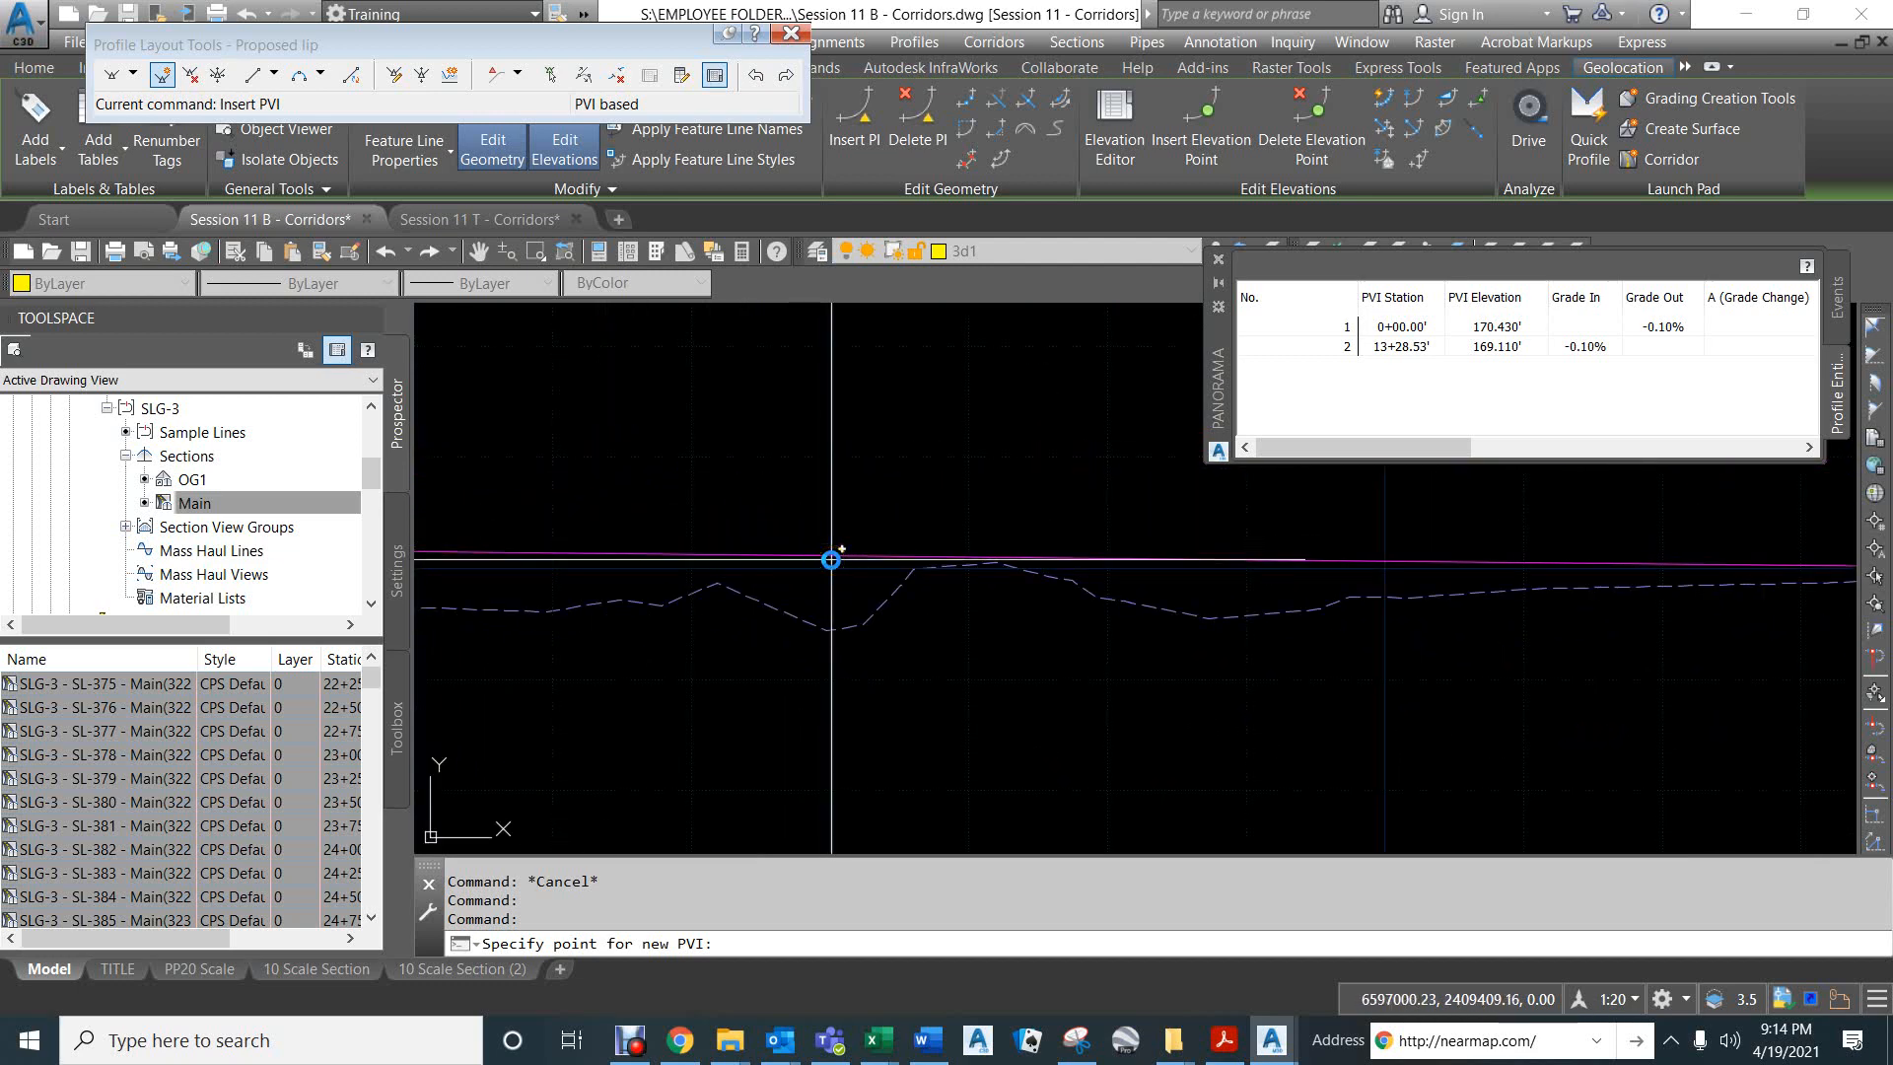
scroll(831, 559, down, 2)
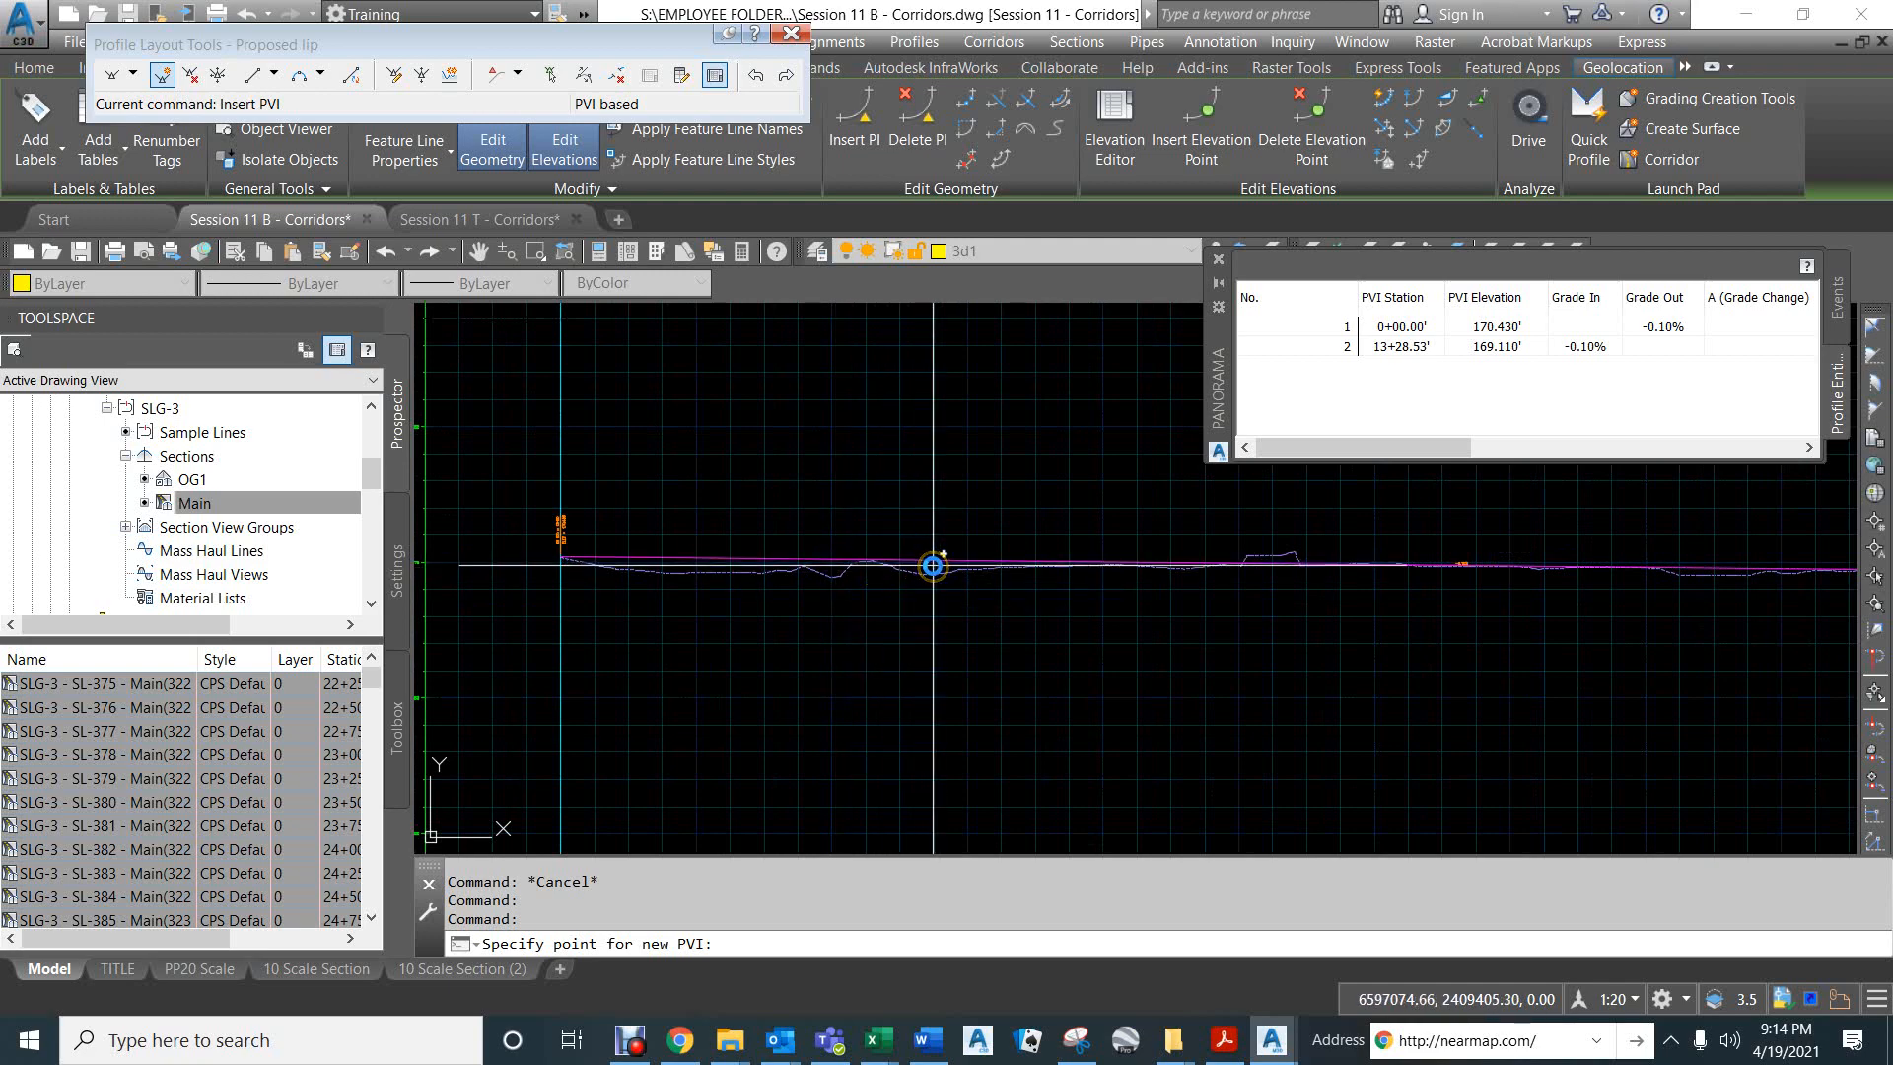
scroll(932, 566, up, 2)
scroll(933, 565, up, 2)
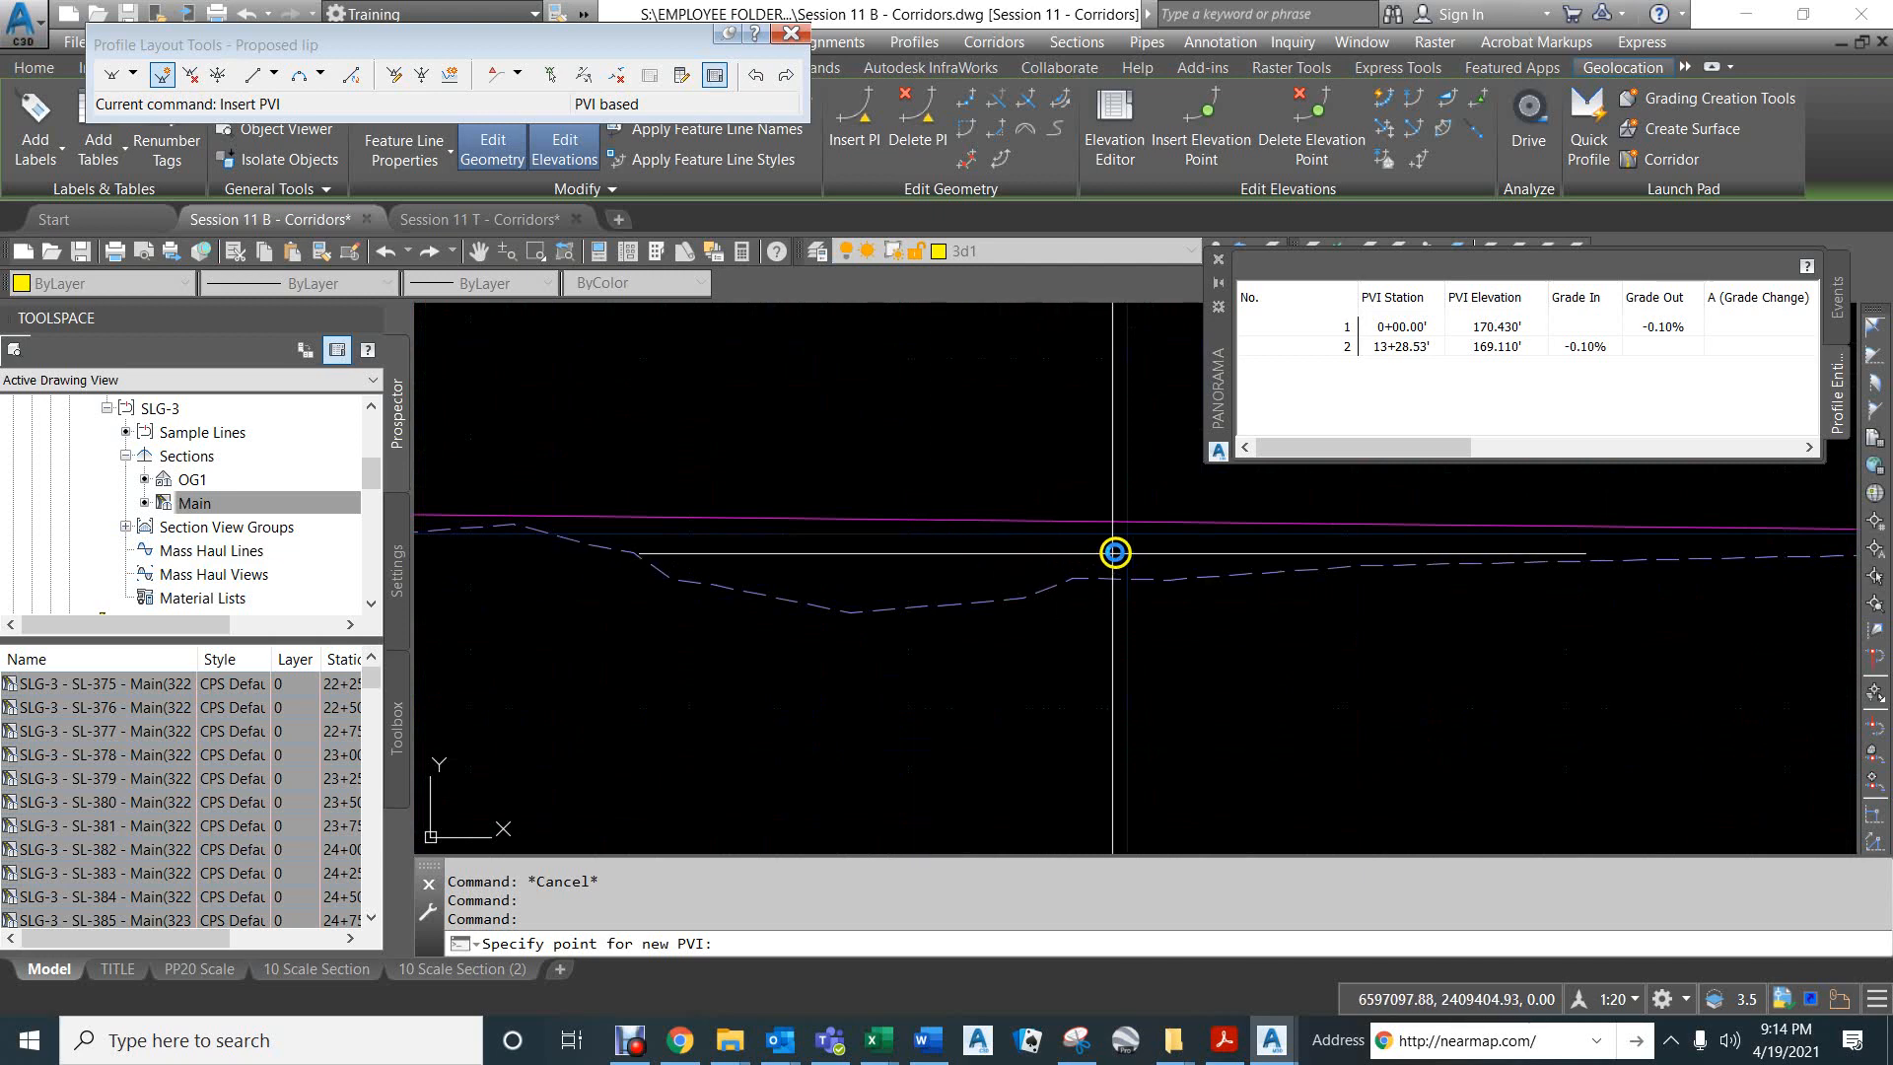
middle_drag(1149, 545, 840, 592)
scroll(840, 592, up, 1)
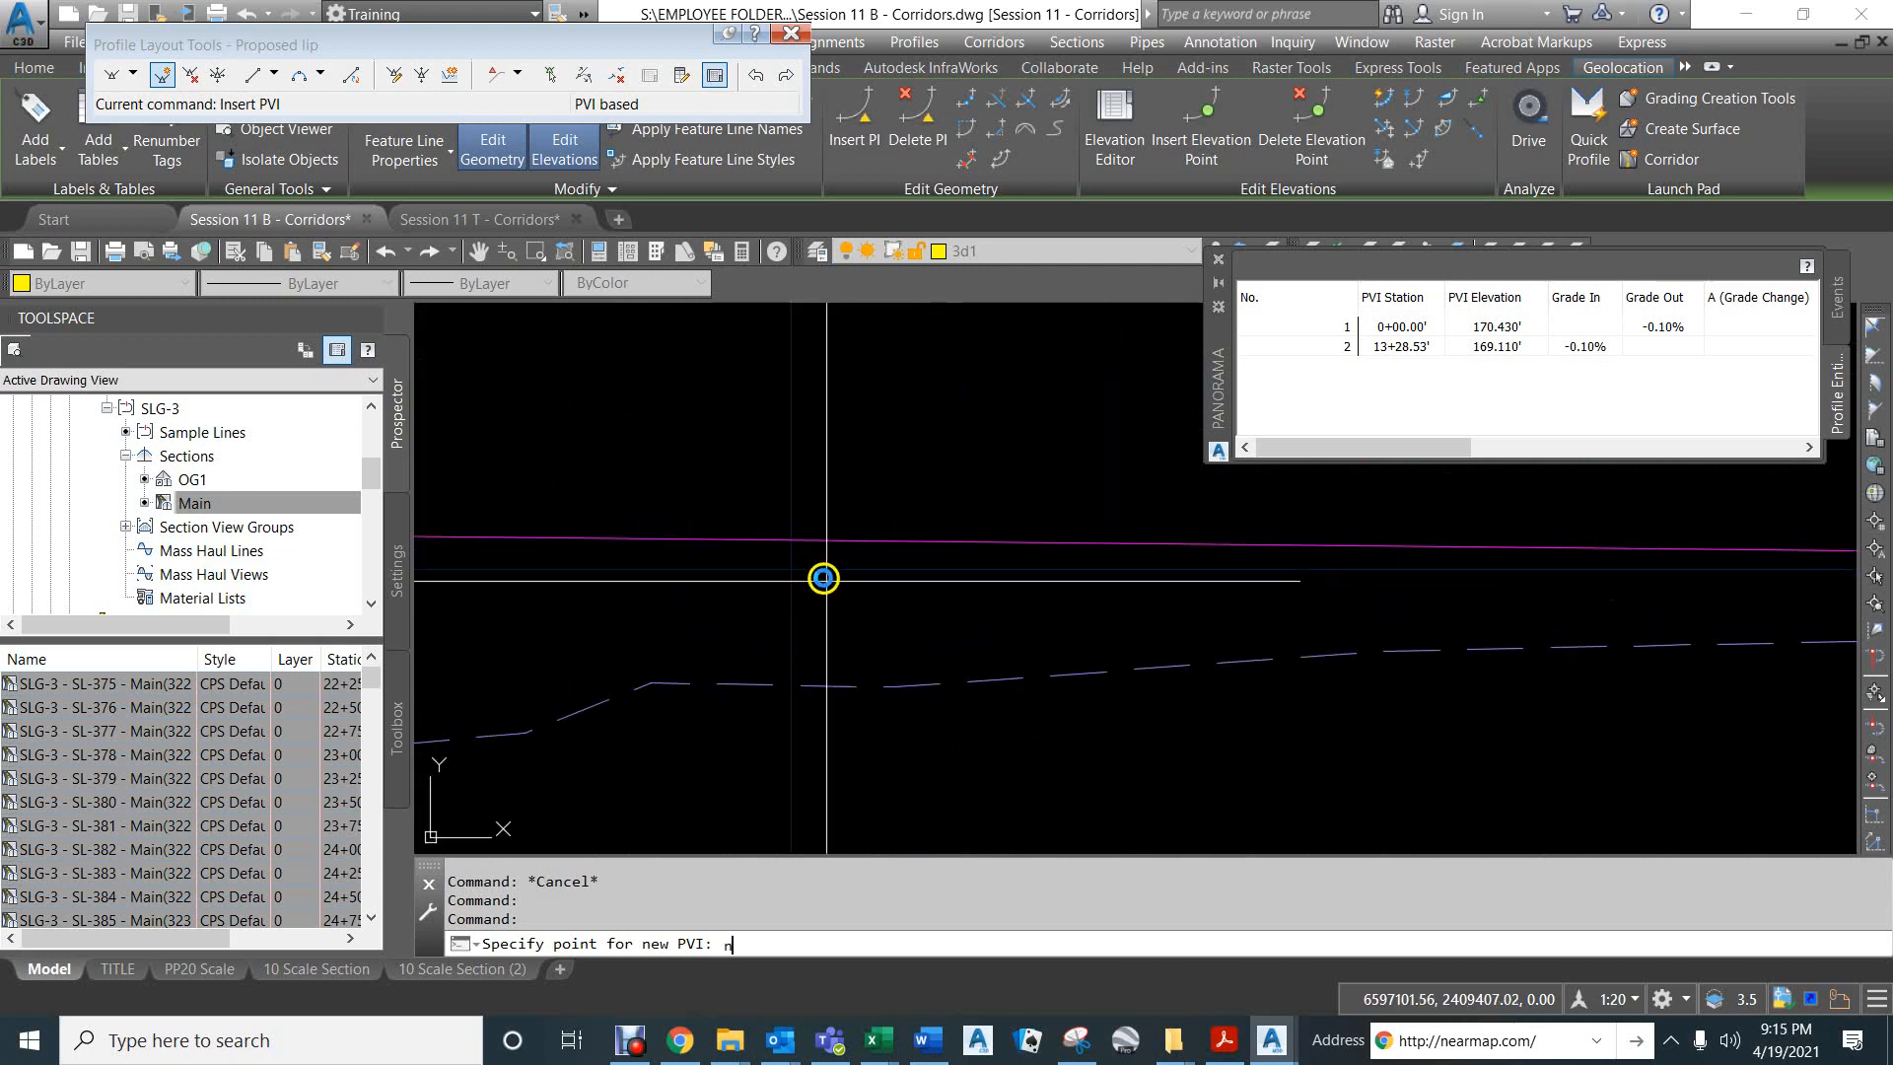
text(ea)
key(Return)
click(800, 543)
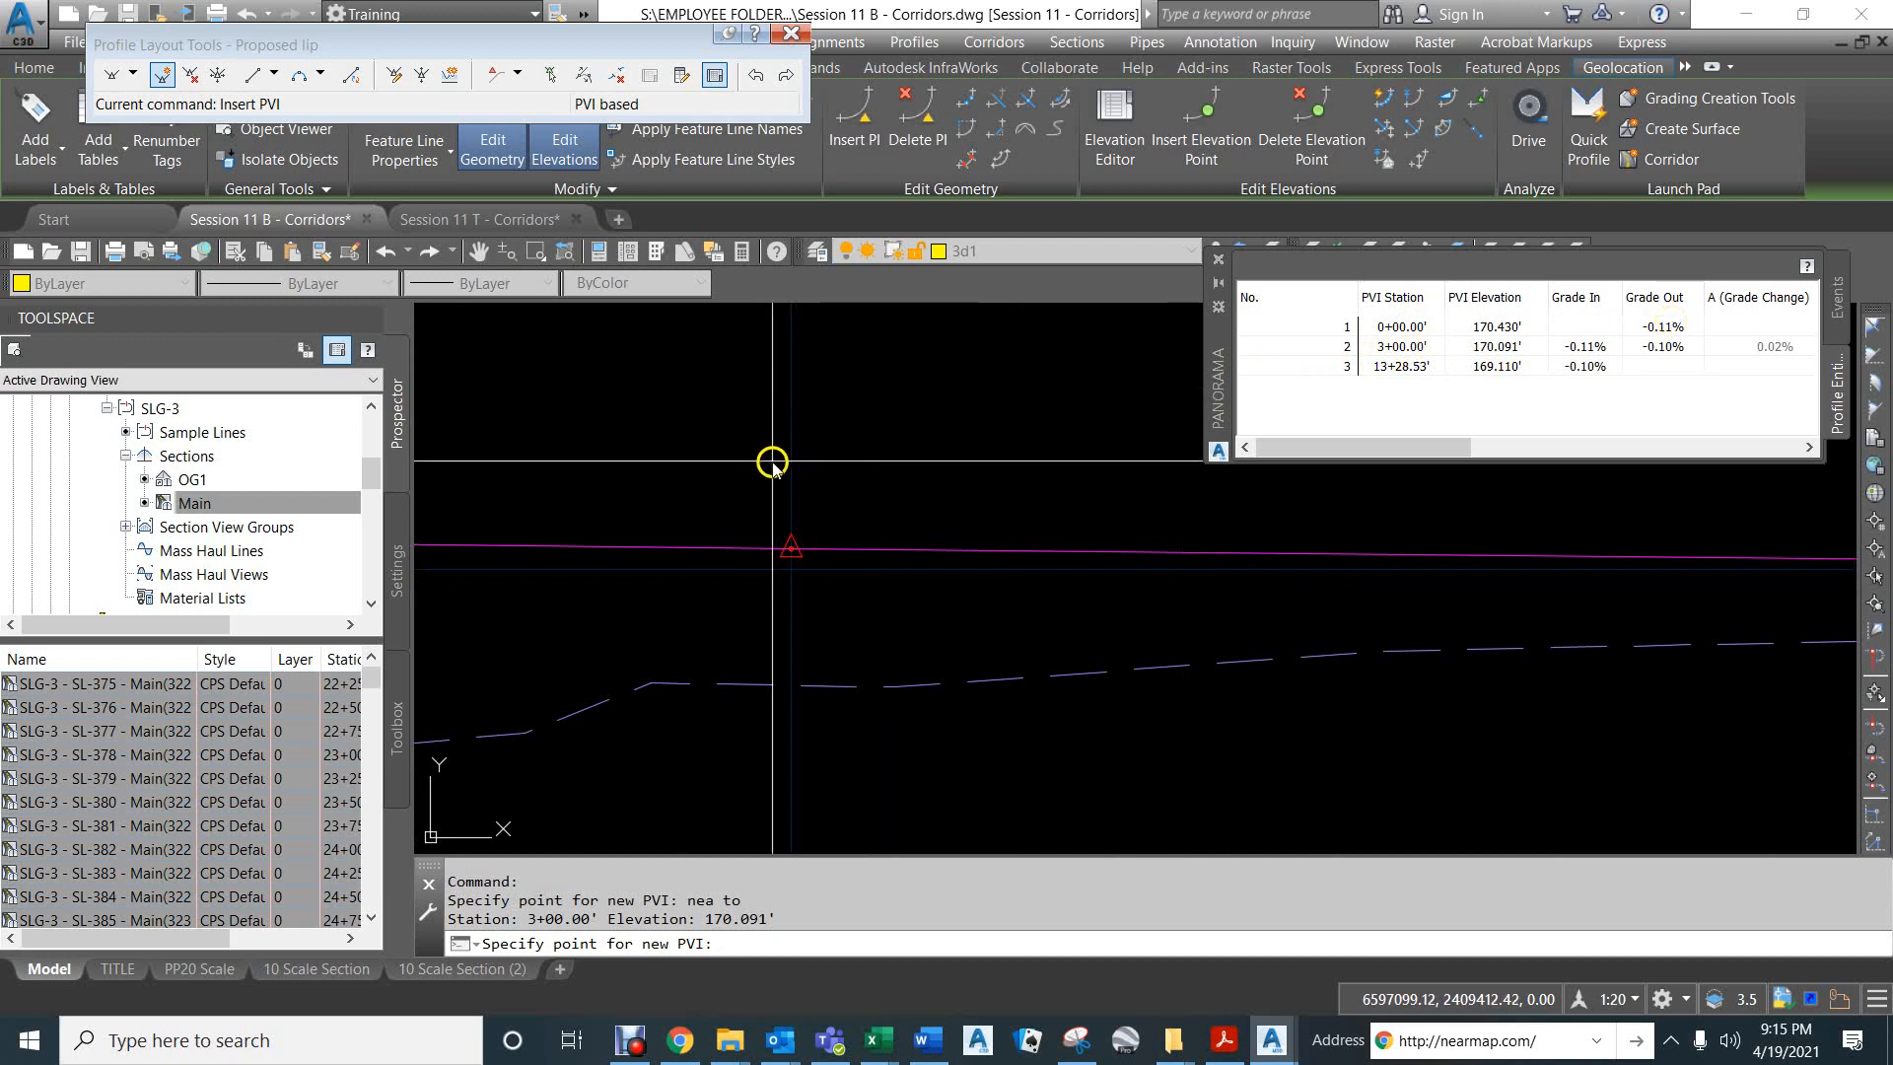
- Set the Proposed lip's outgoing grade from the PVI at station 0+00 to -0.25%
scroll(785, 473, down, 5)
middle_drag(659, 421, 1241, 468)
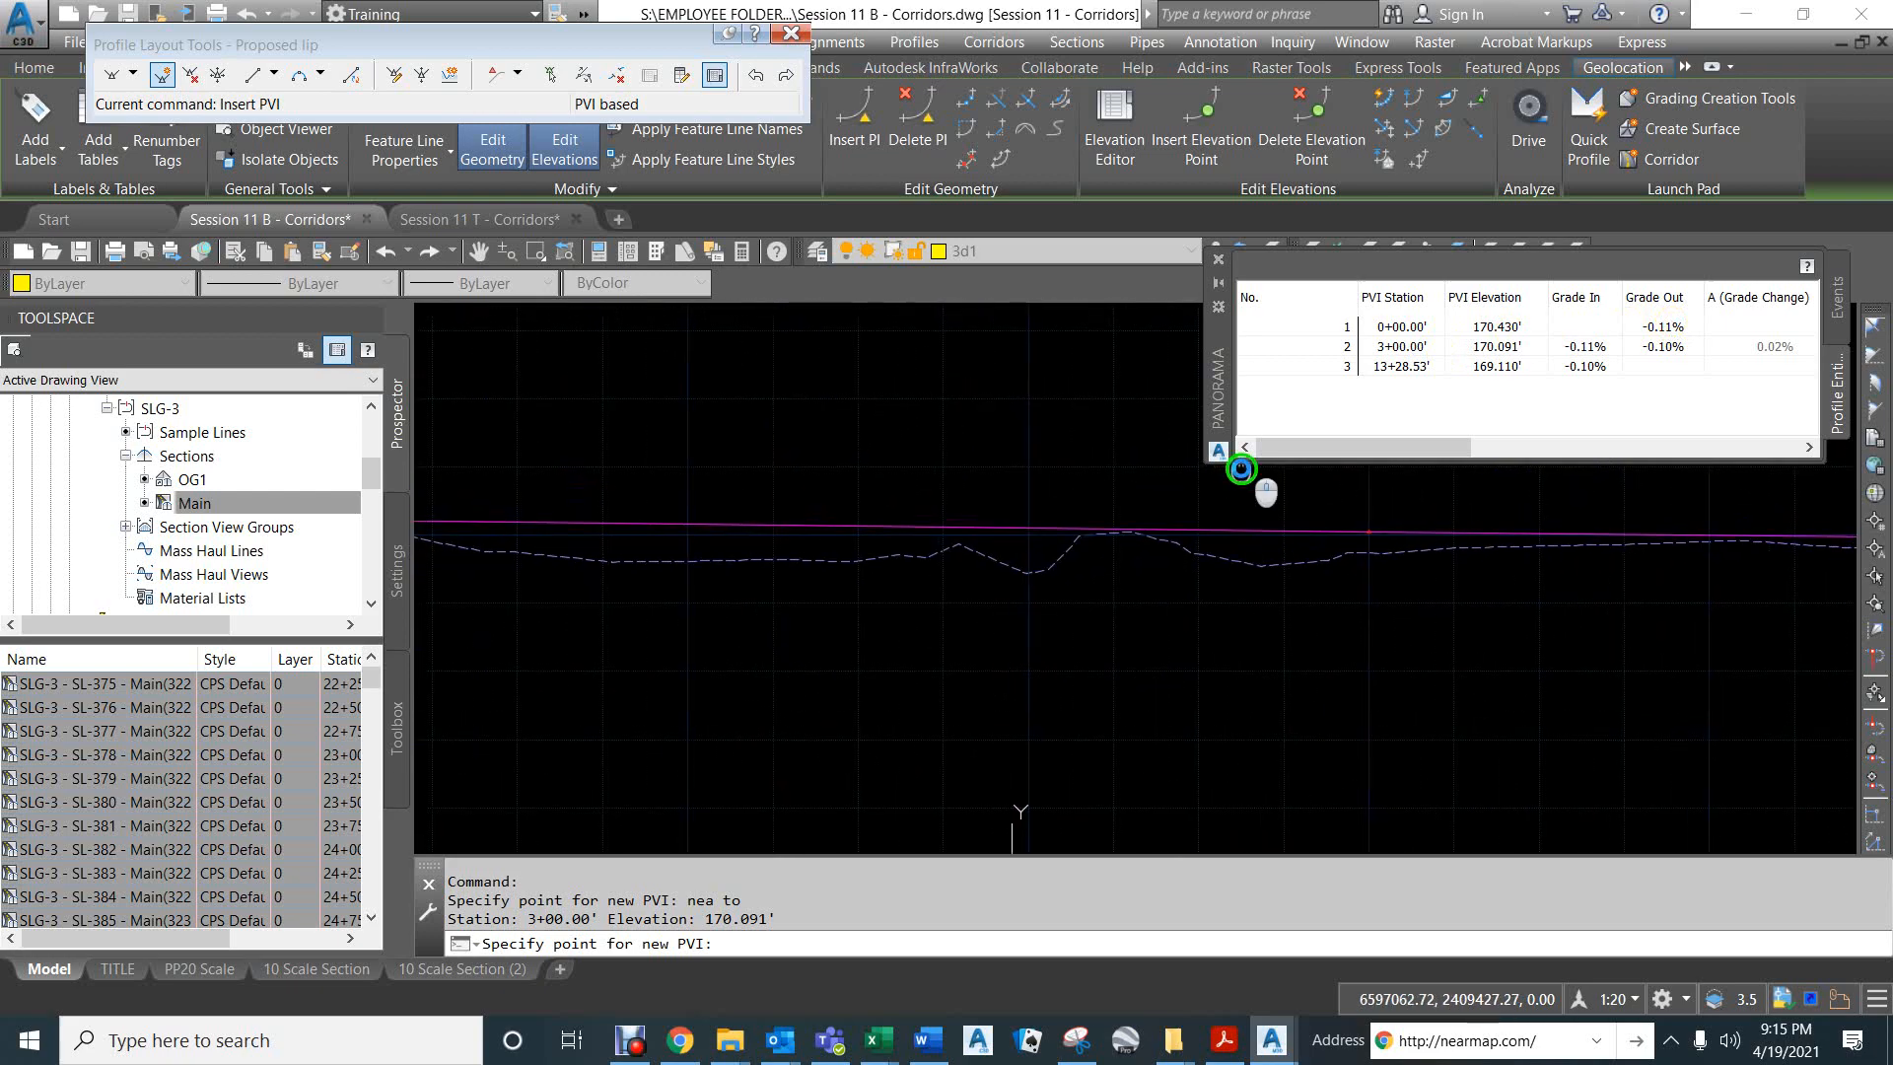
middle_drag(857, 441, 898, 477)
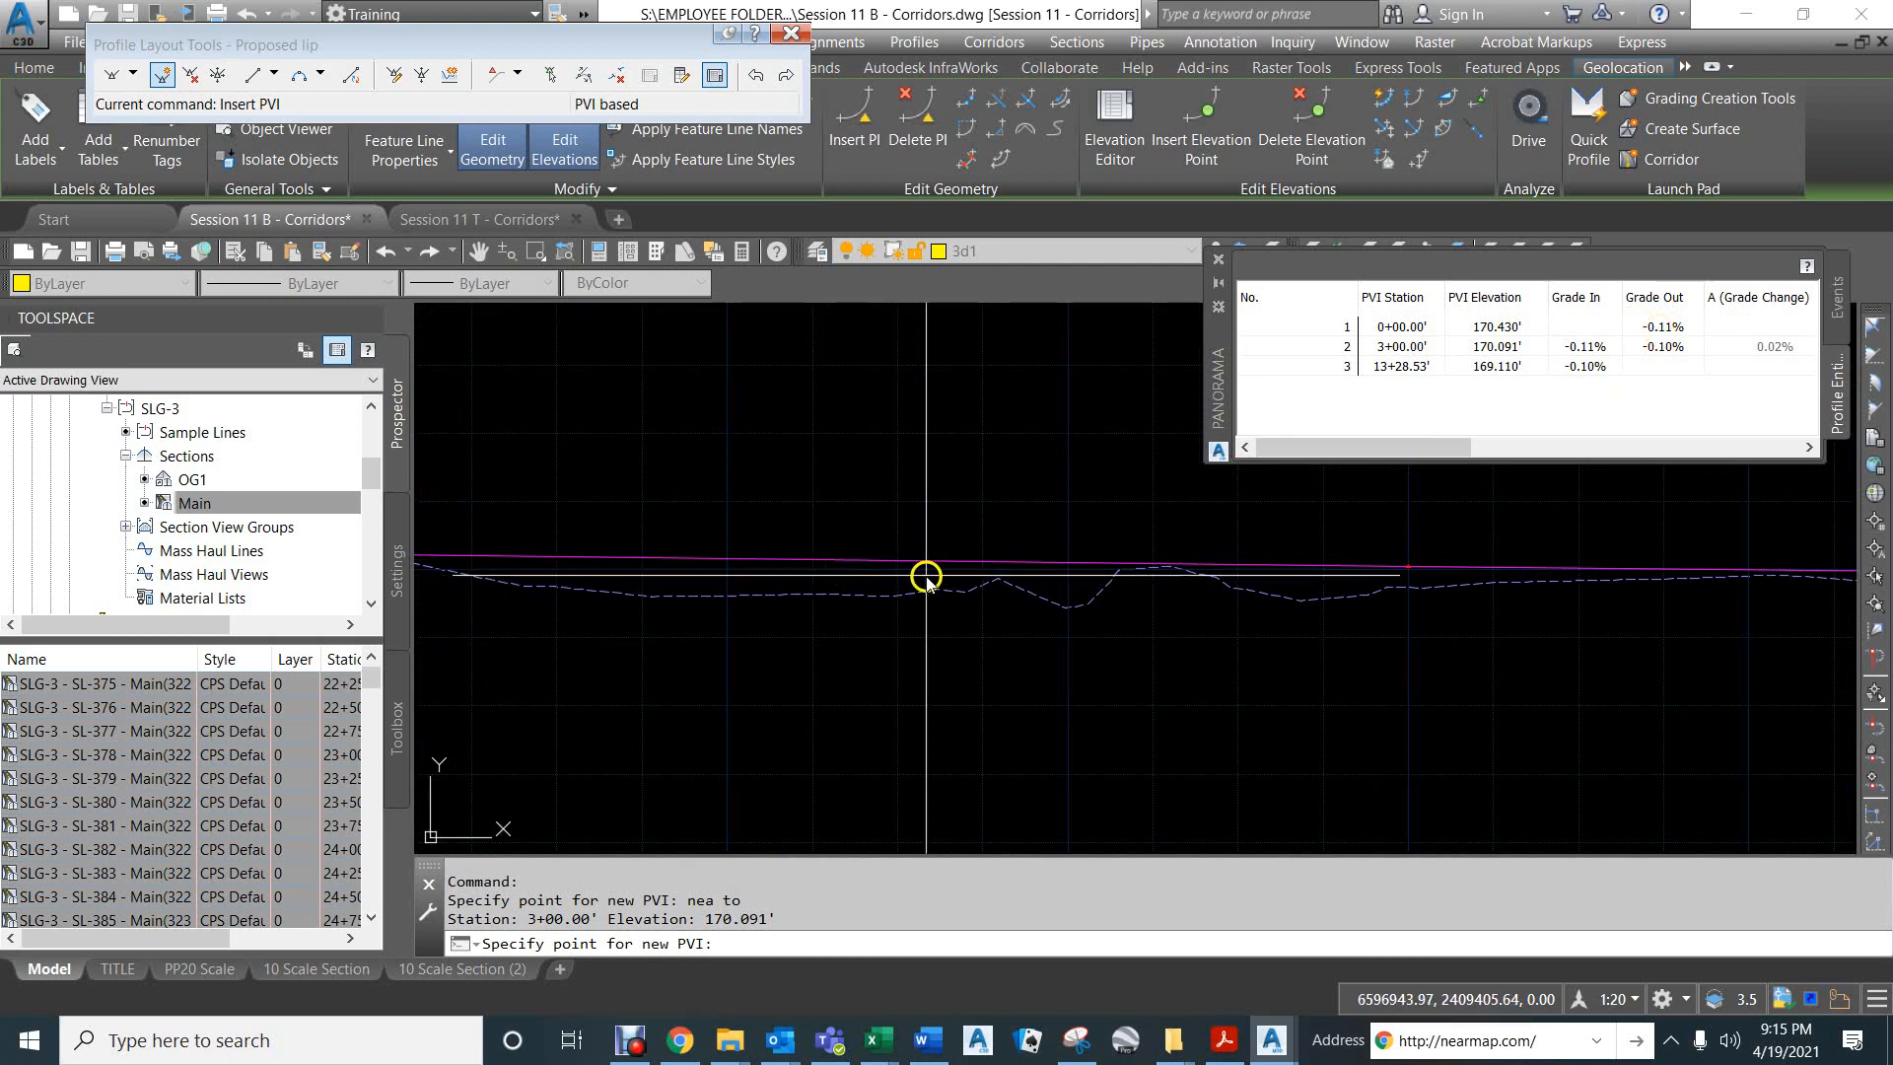
click(1671, 327)
click(1674, 328)
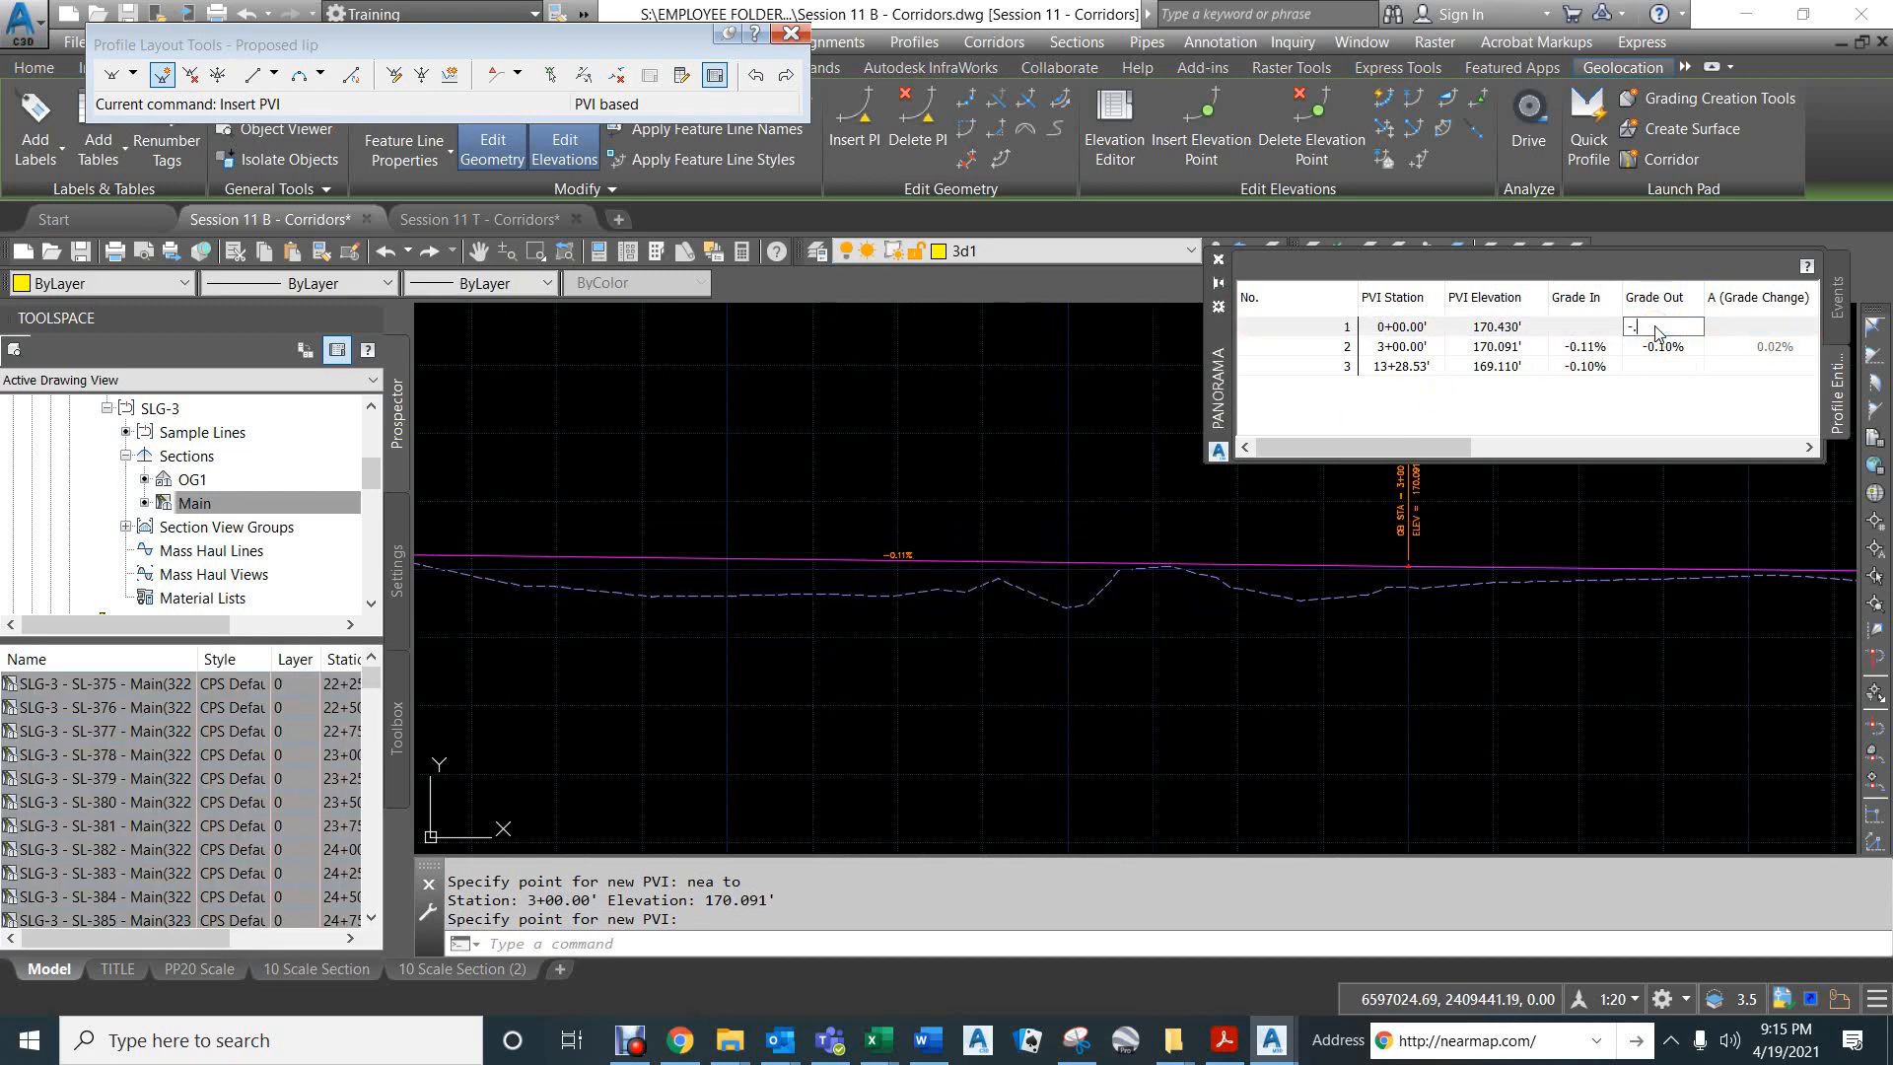
key(Return)
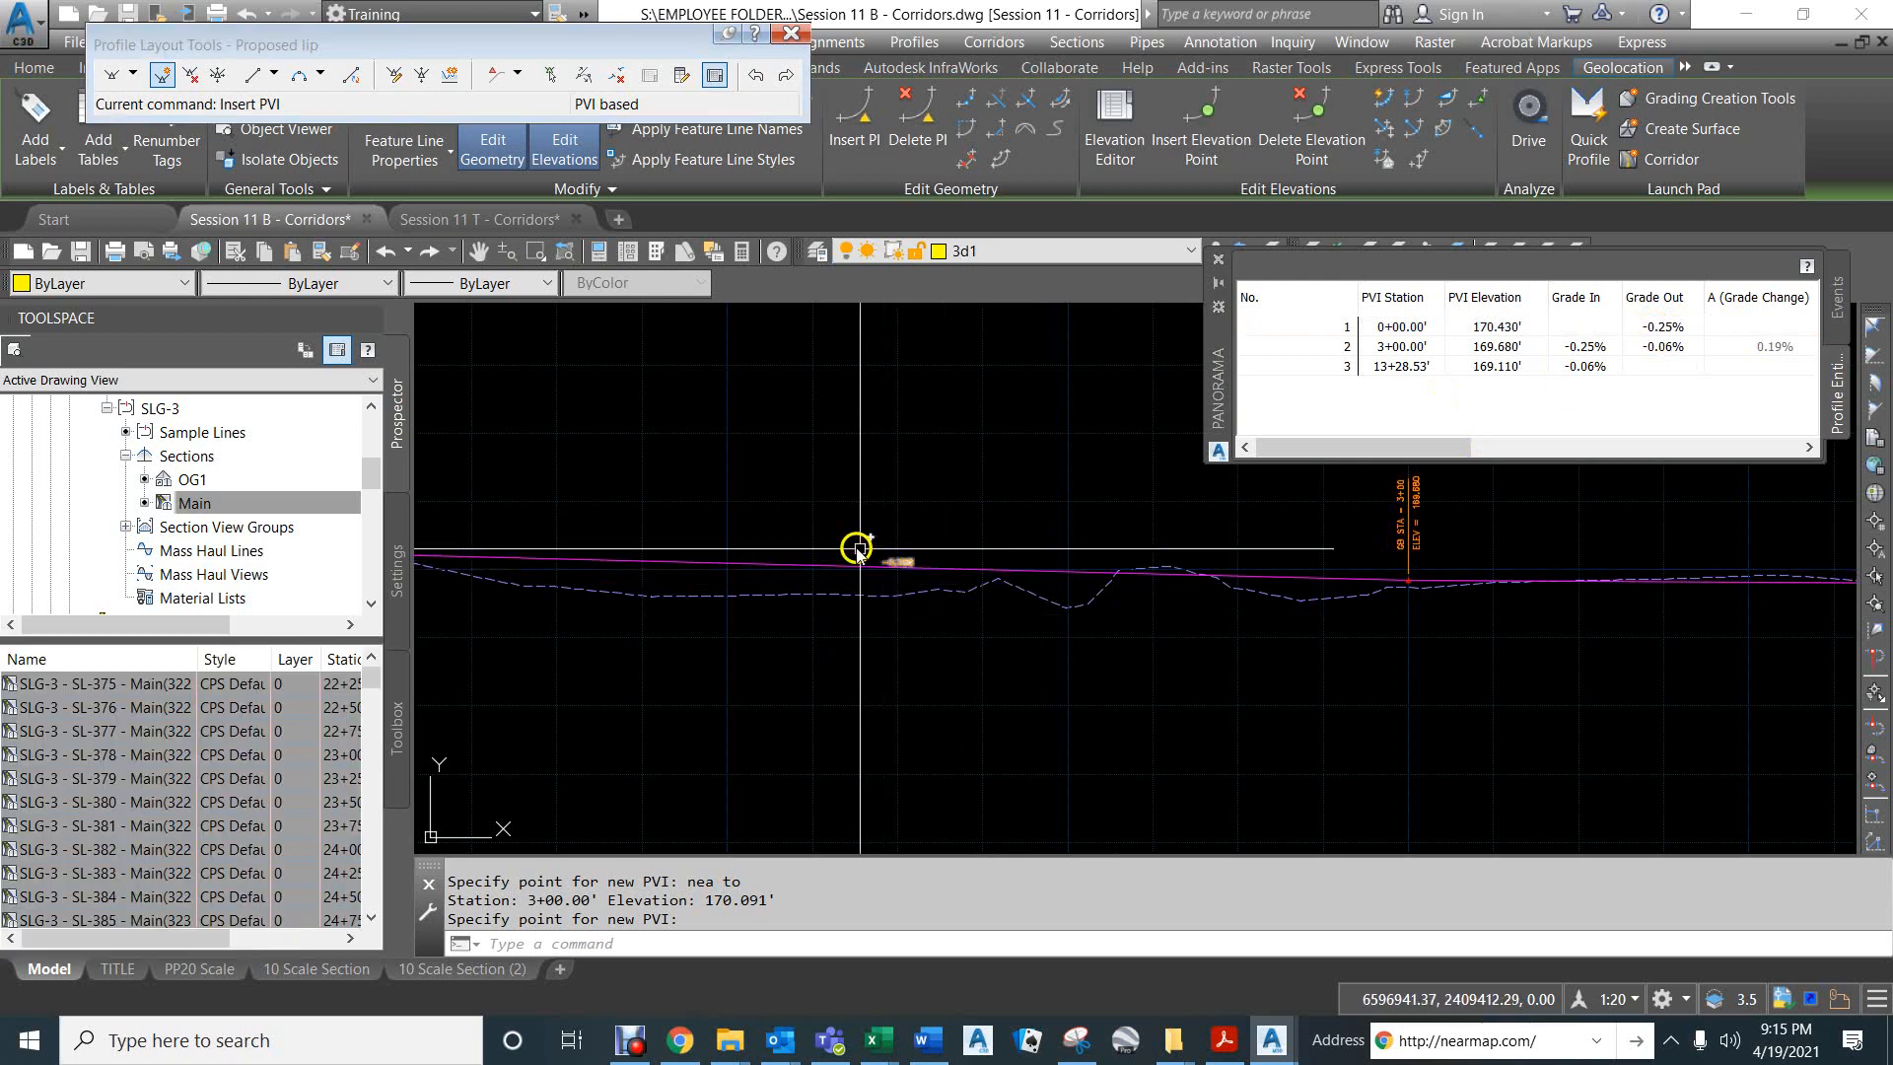
- Insert a PVI at station 5+50, elevation about 170.07, just past the existing ground bump, using the Nearest snap
middle_drag(815, 536, 1152, 480)
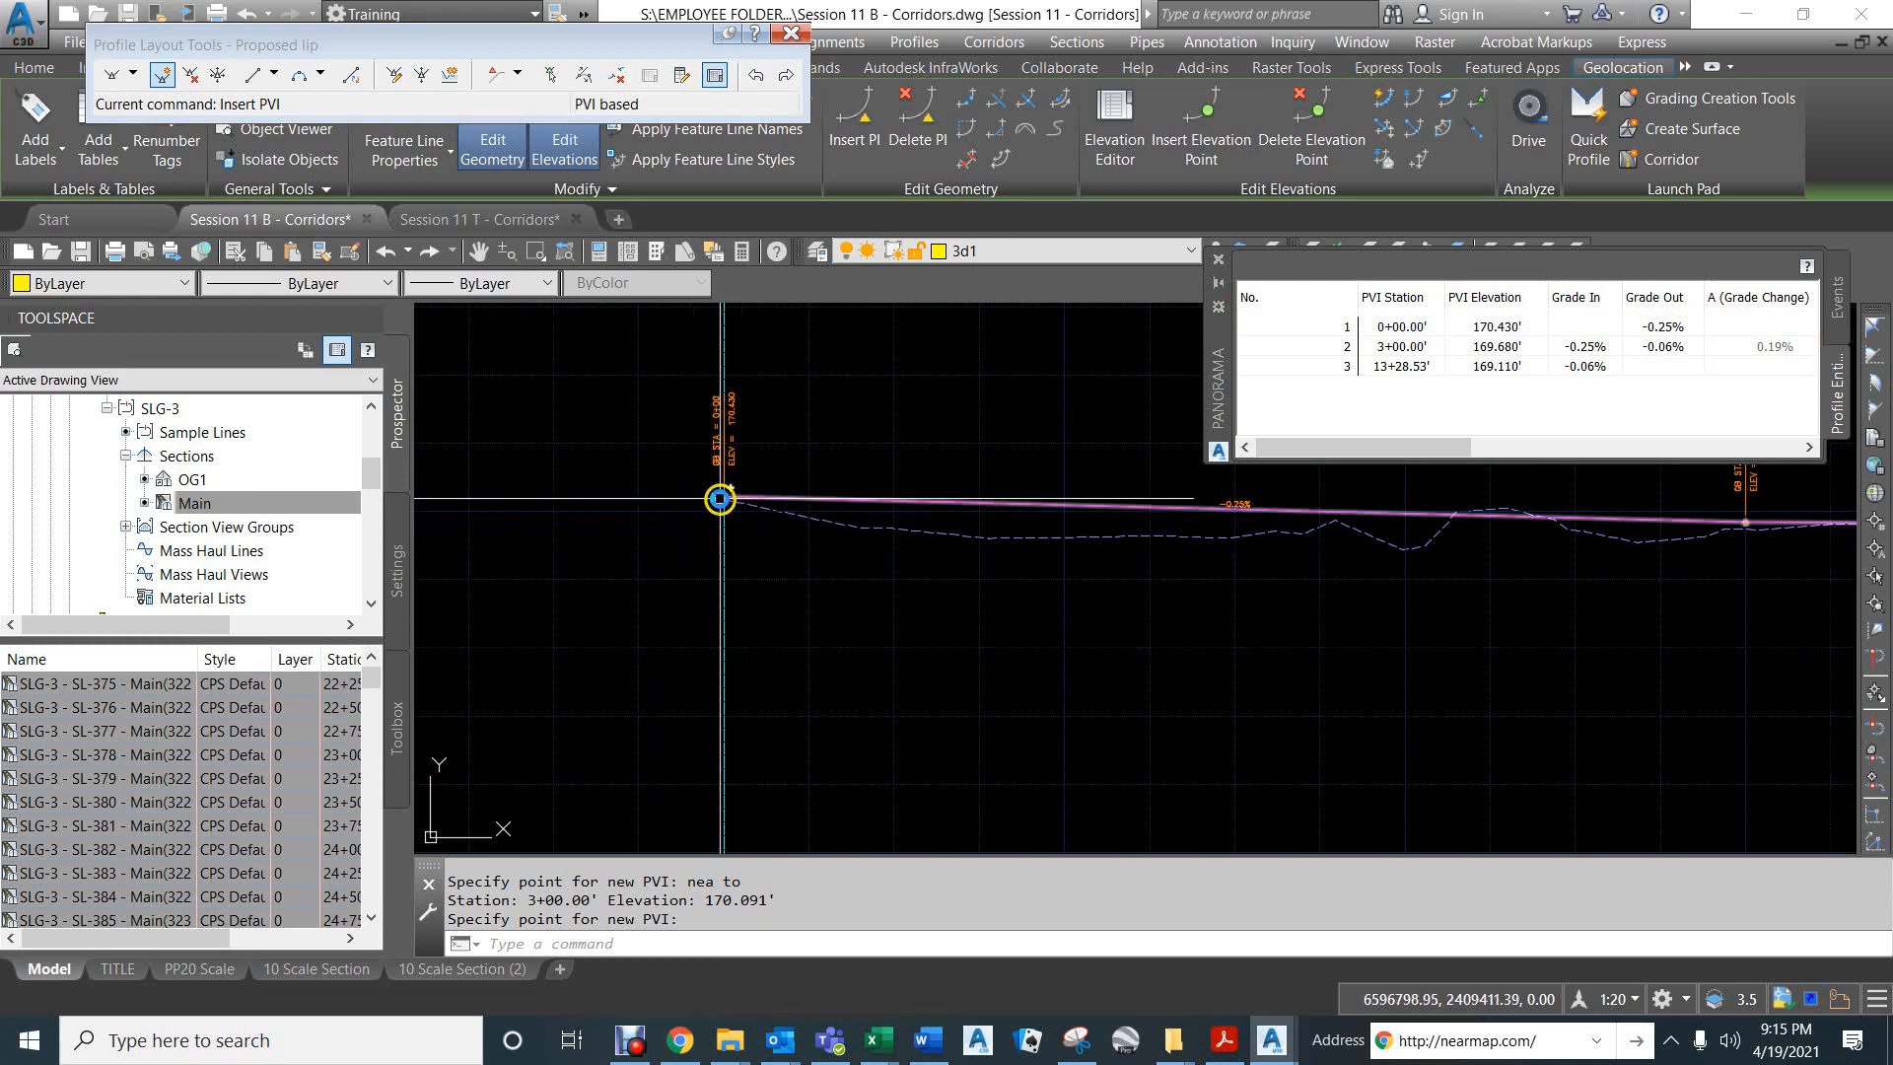
middle_drag(1098, 582, 628, 596)
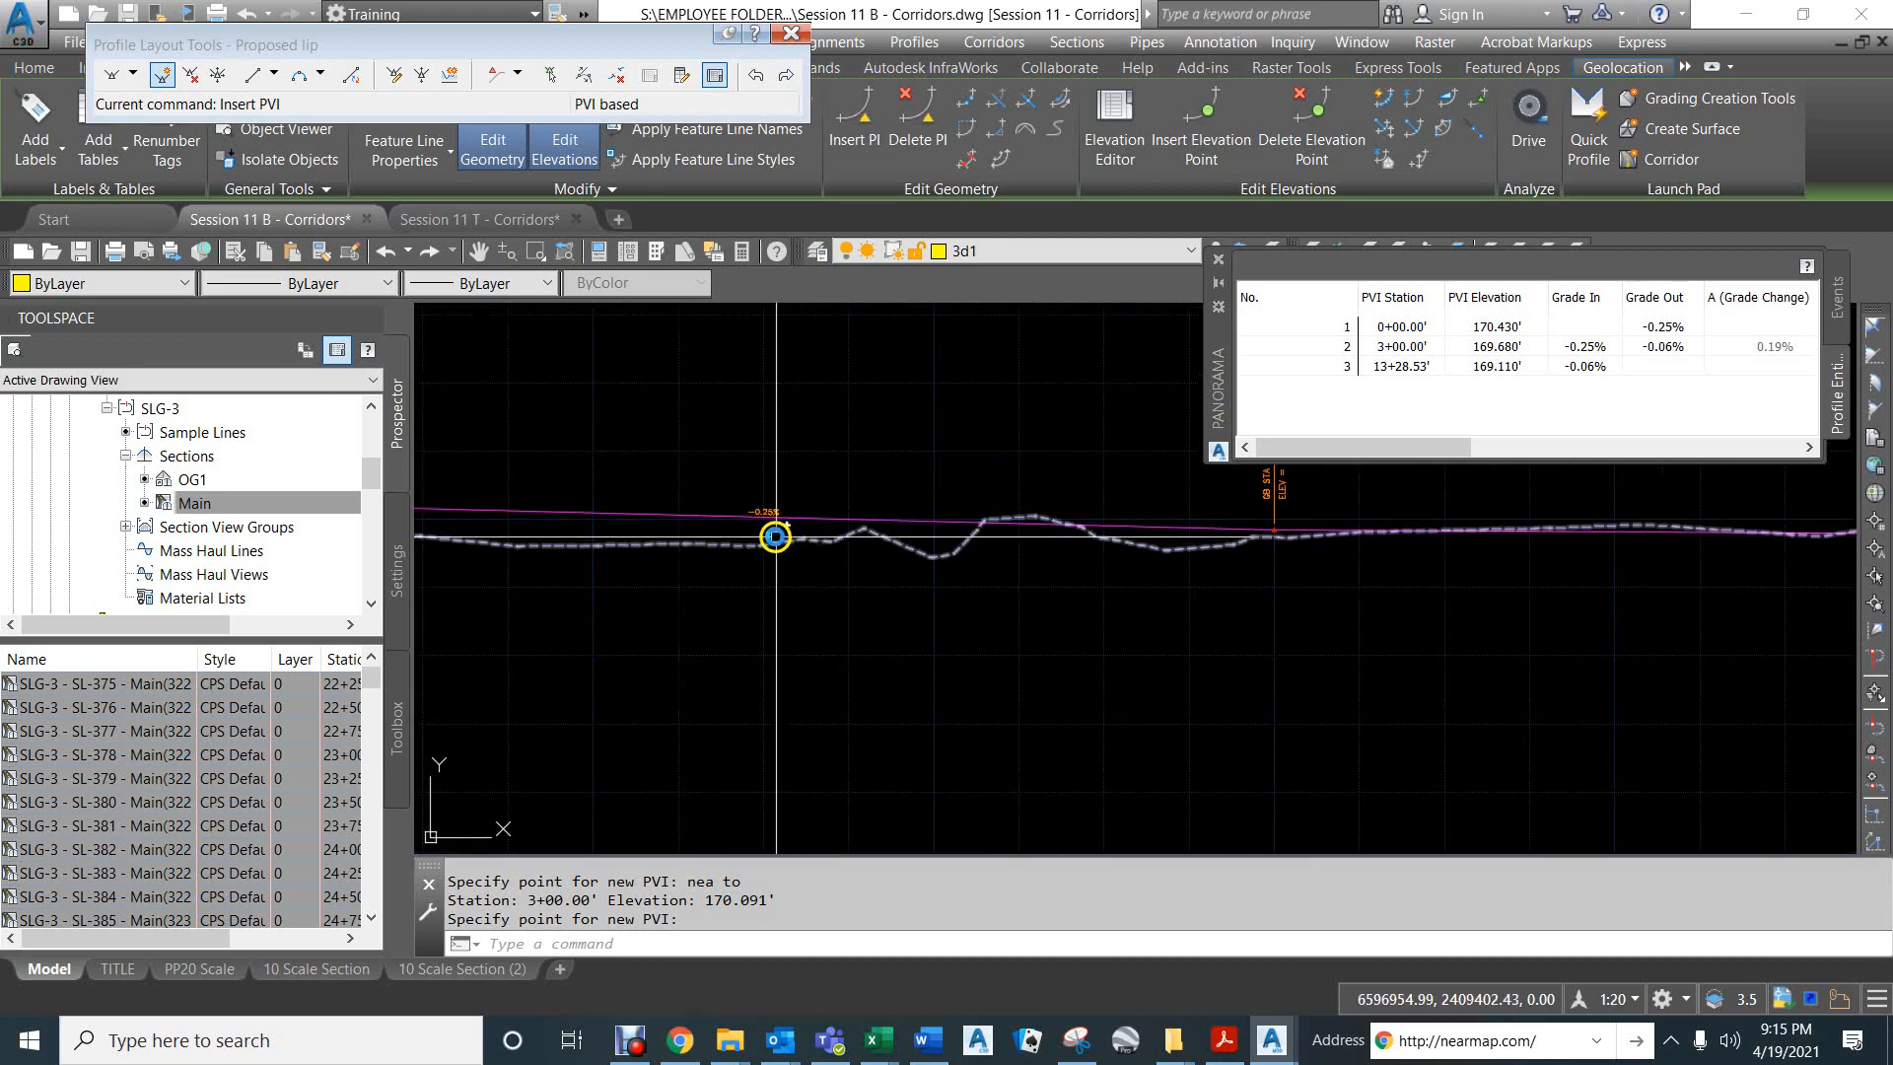
scroll(779, 537, down, 2)
middle_drag(1119, 571, 870, 618)
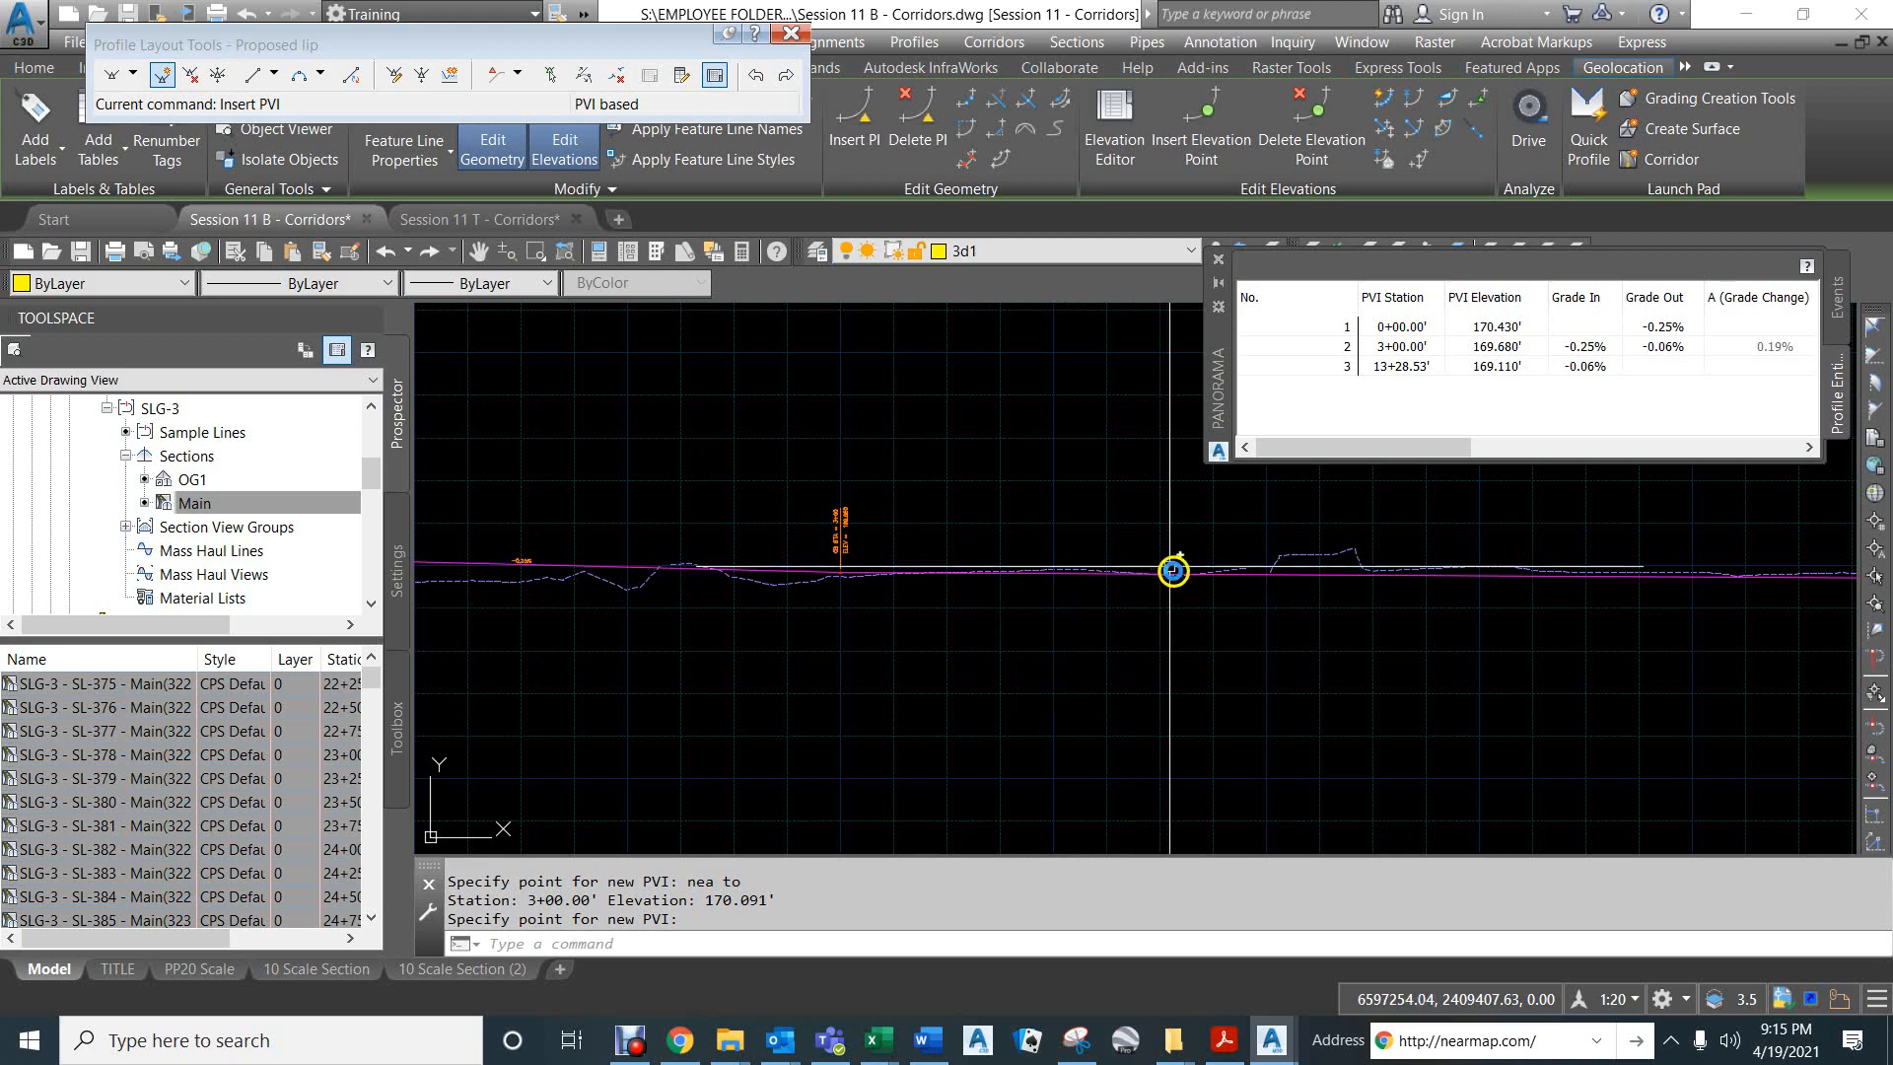
right_click(1385, 559)
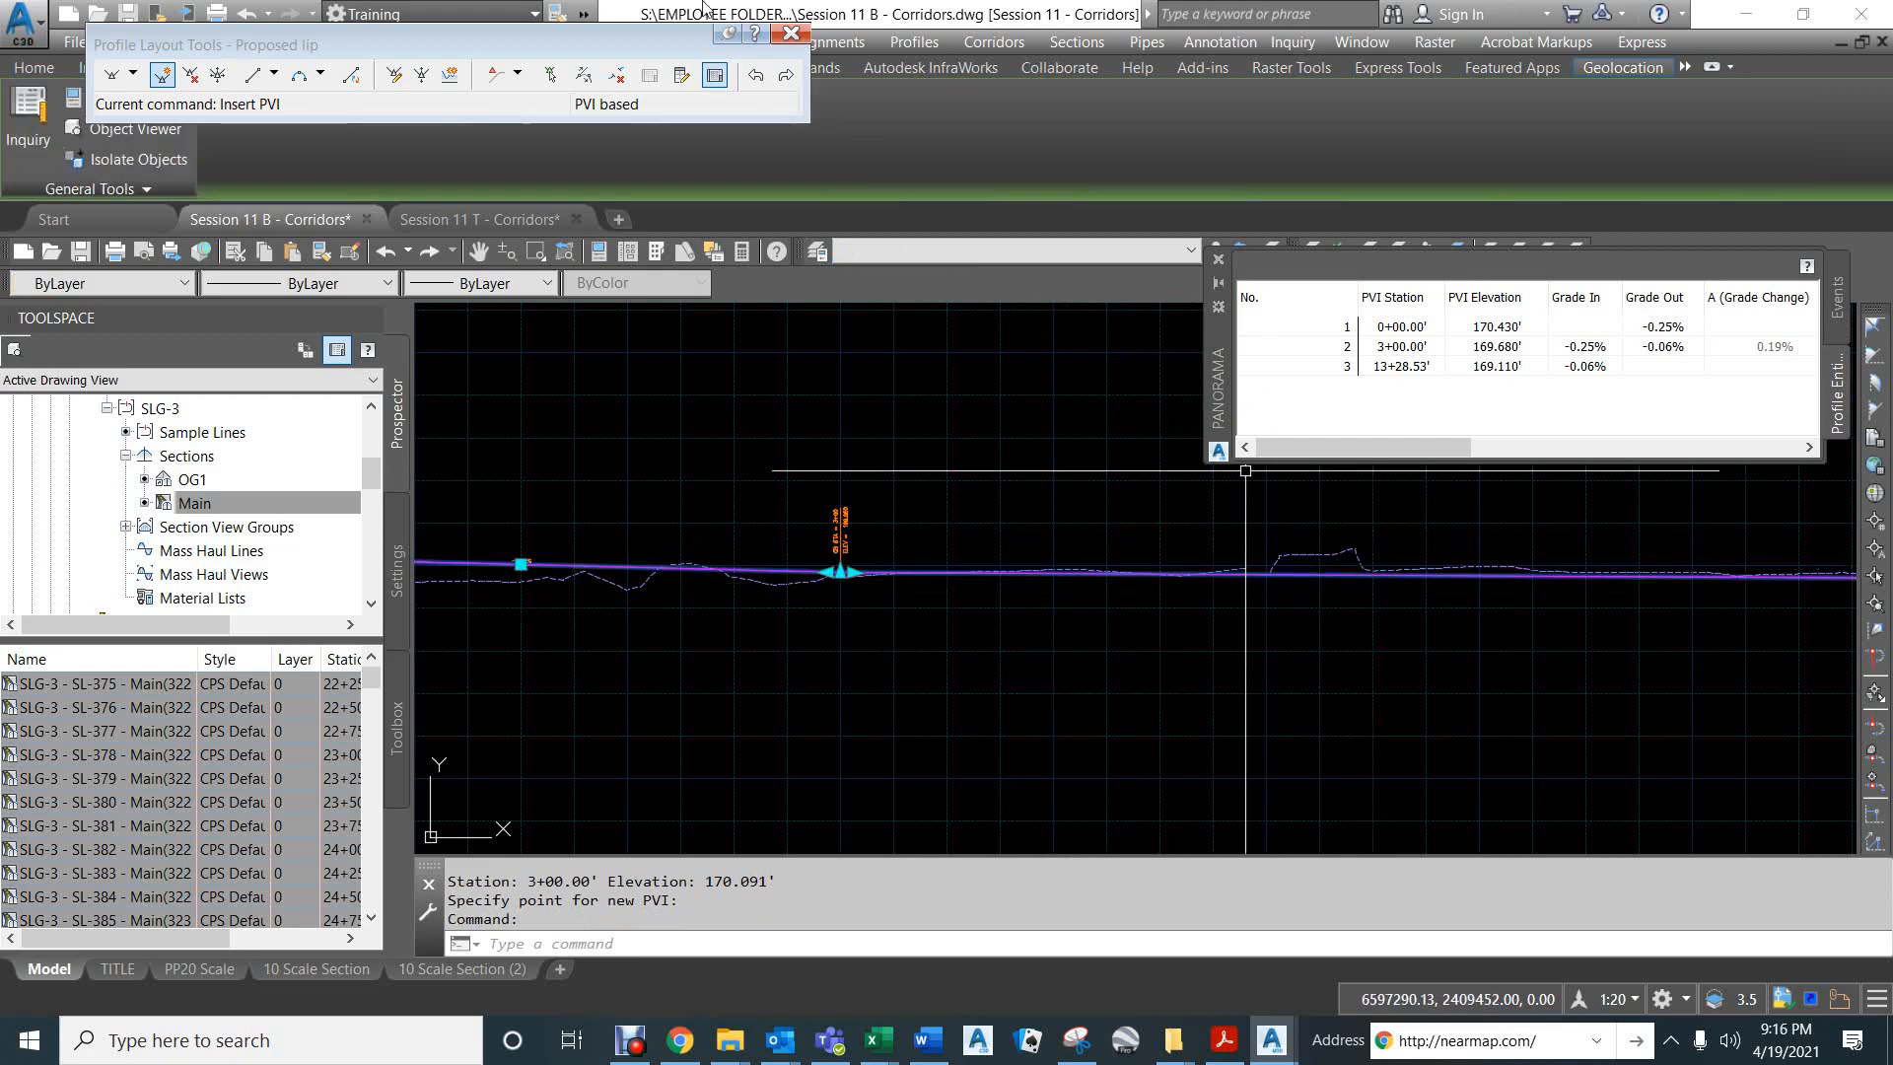
click(180, 49)
click(162, 75)
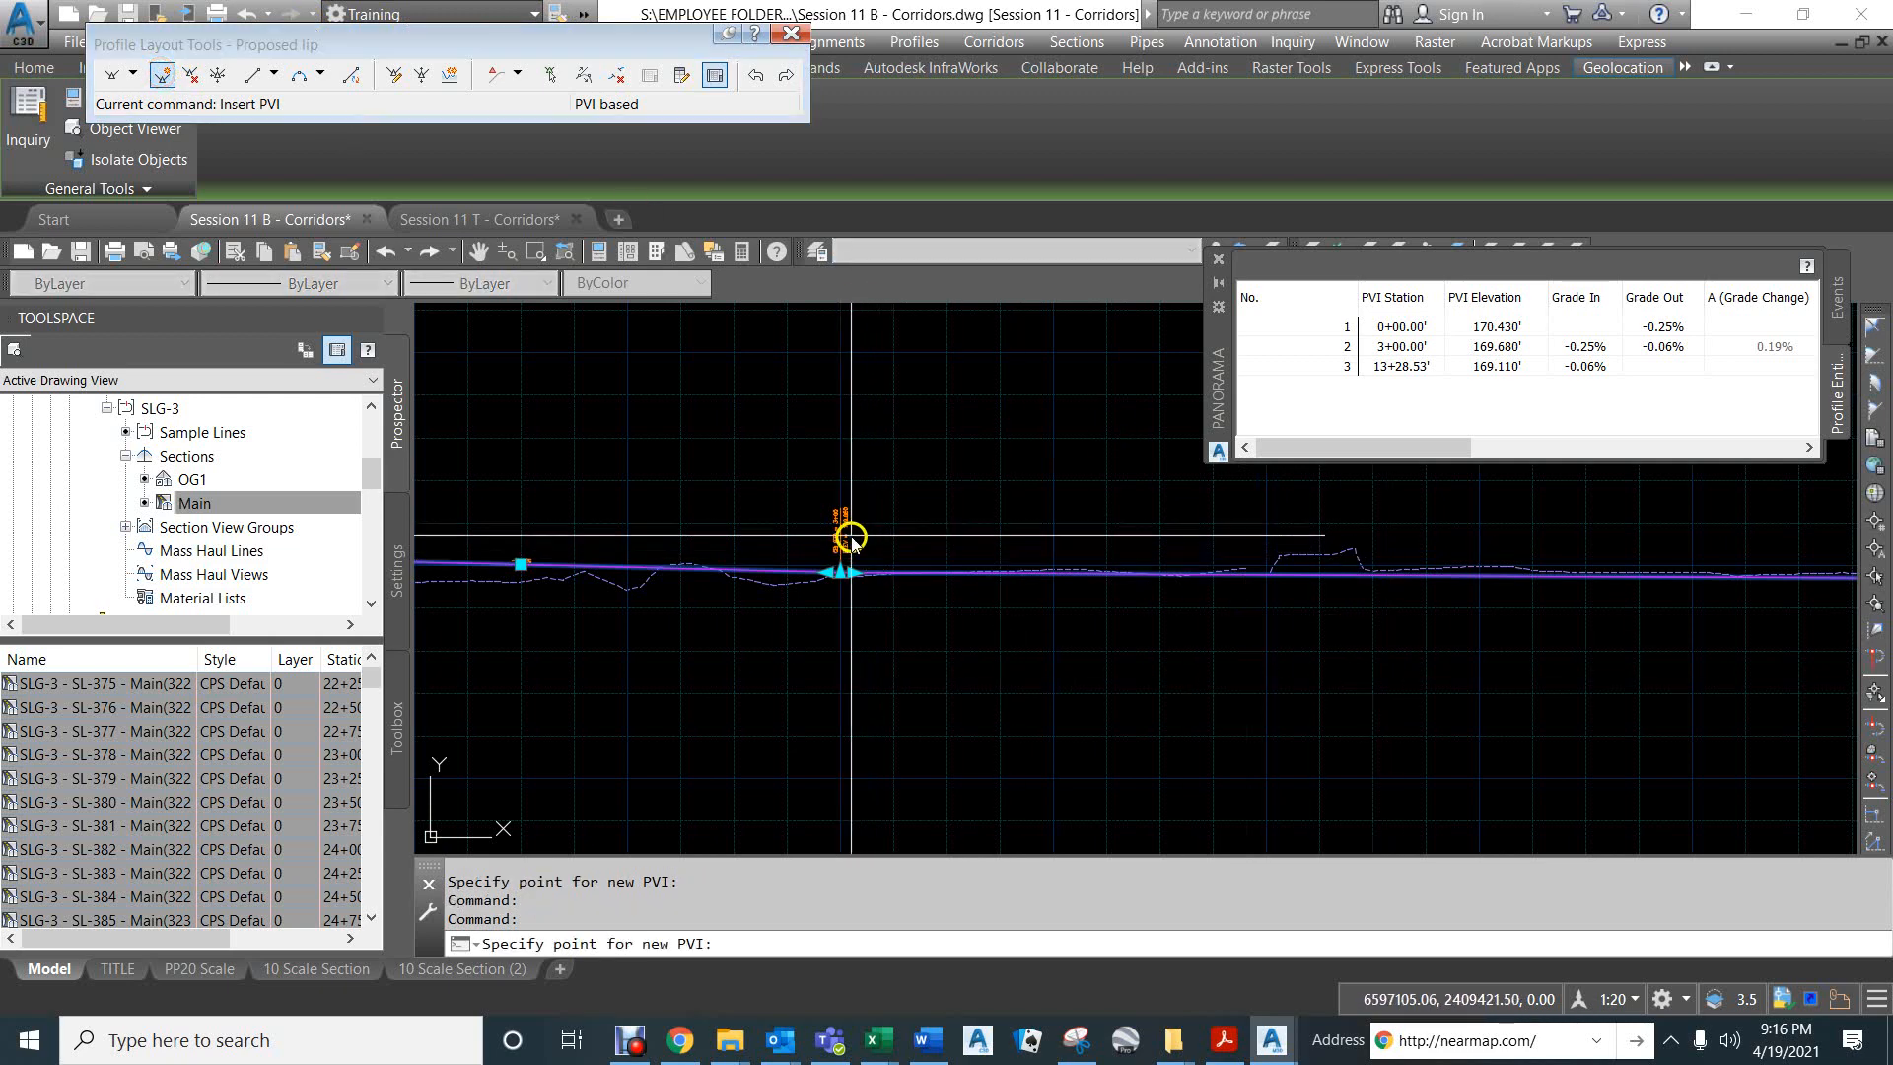
scroll(844, 536, up, 2)
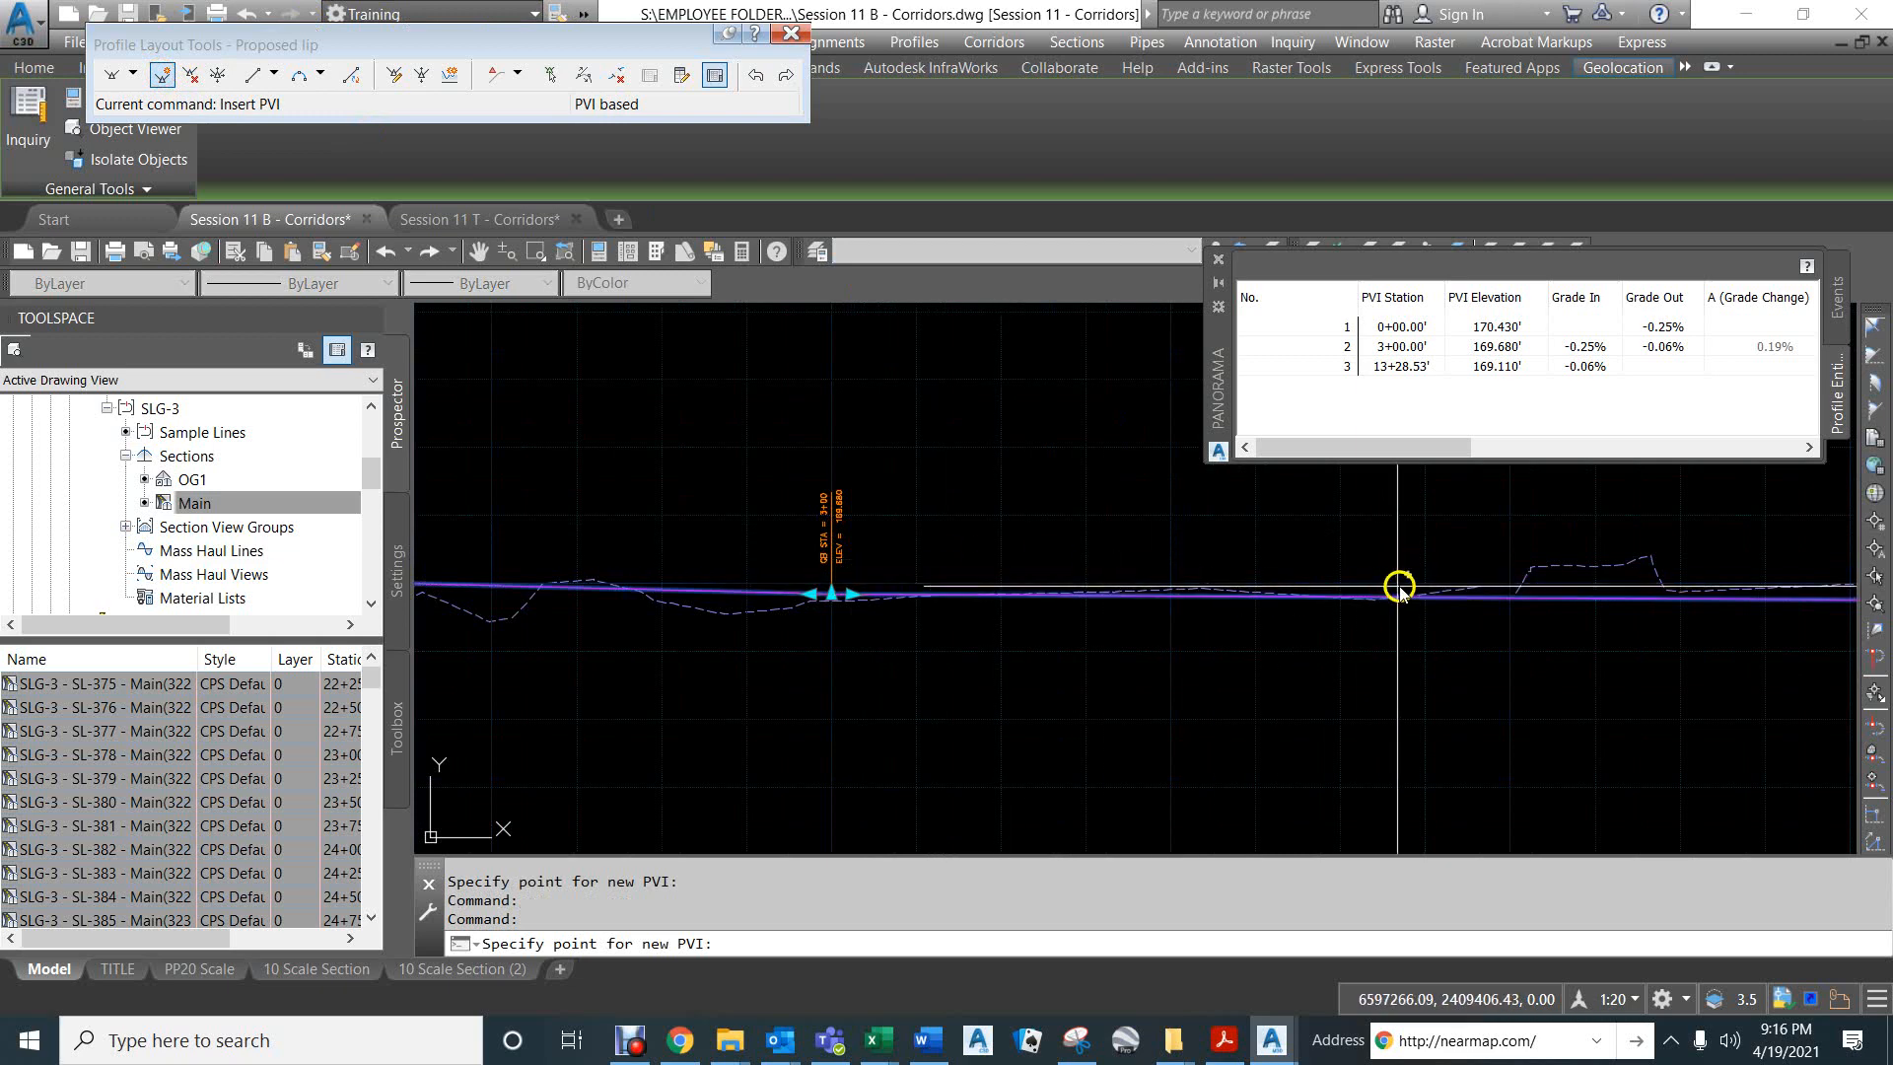
middle_drag(1407, 575, 901, 574)
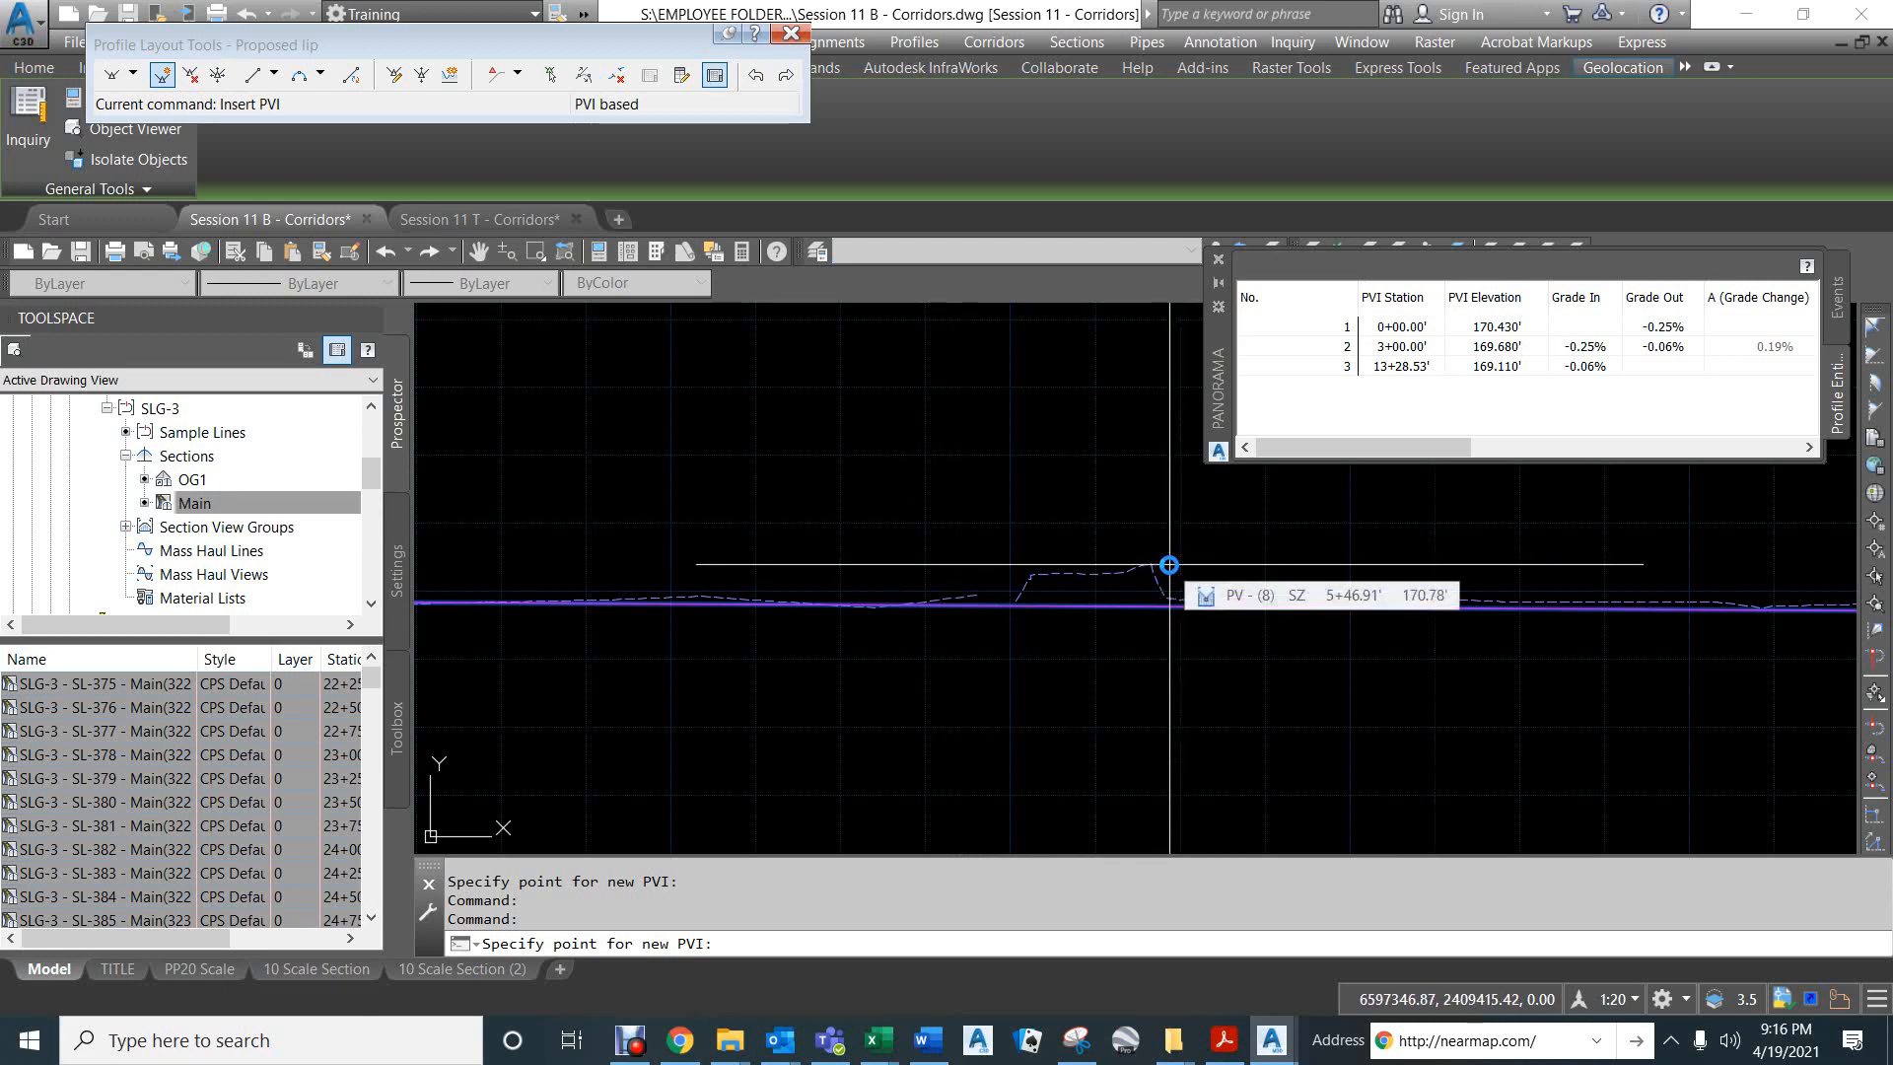
scroll(1173, 581, up, 2)
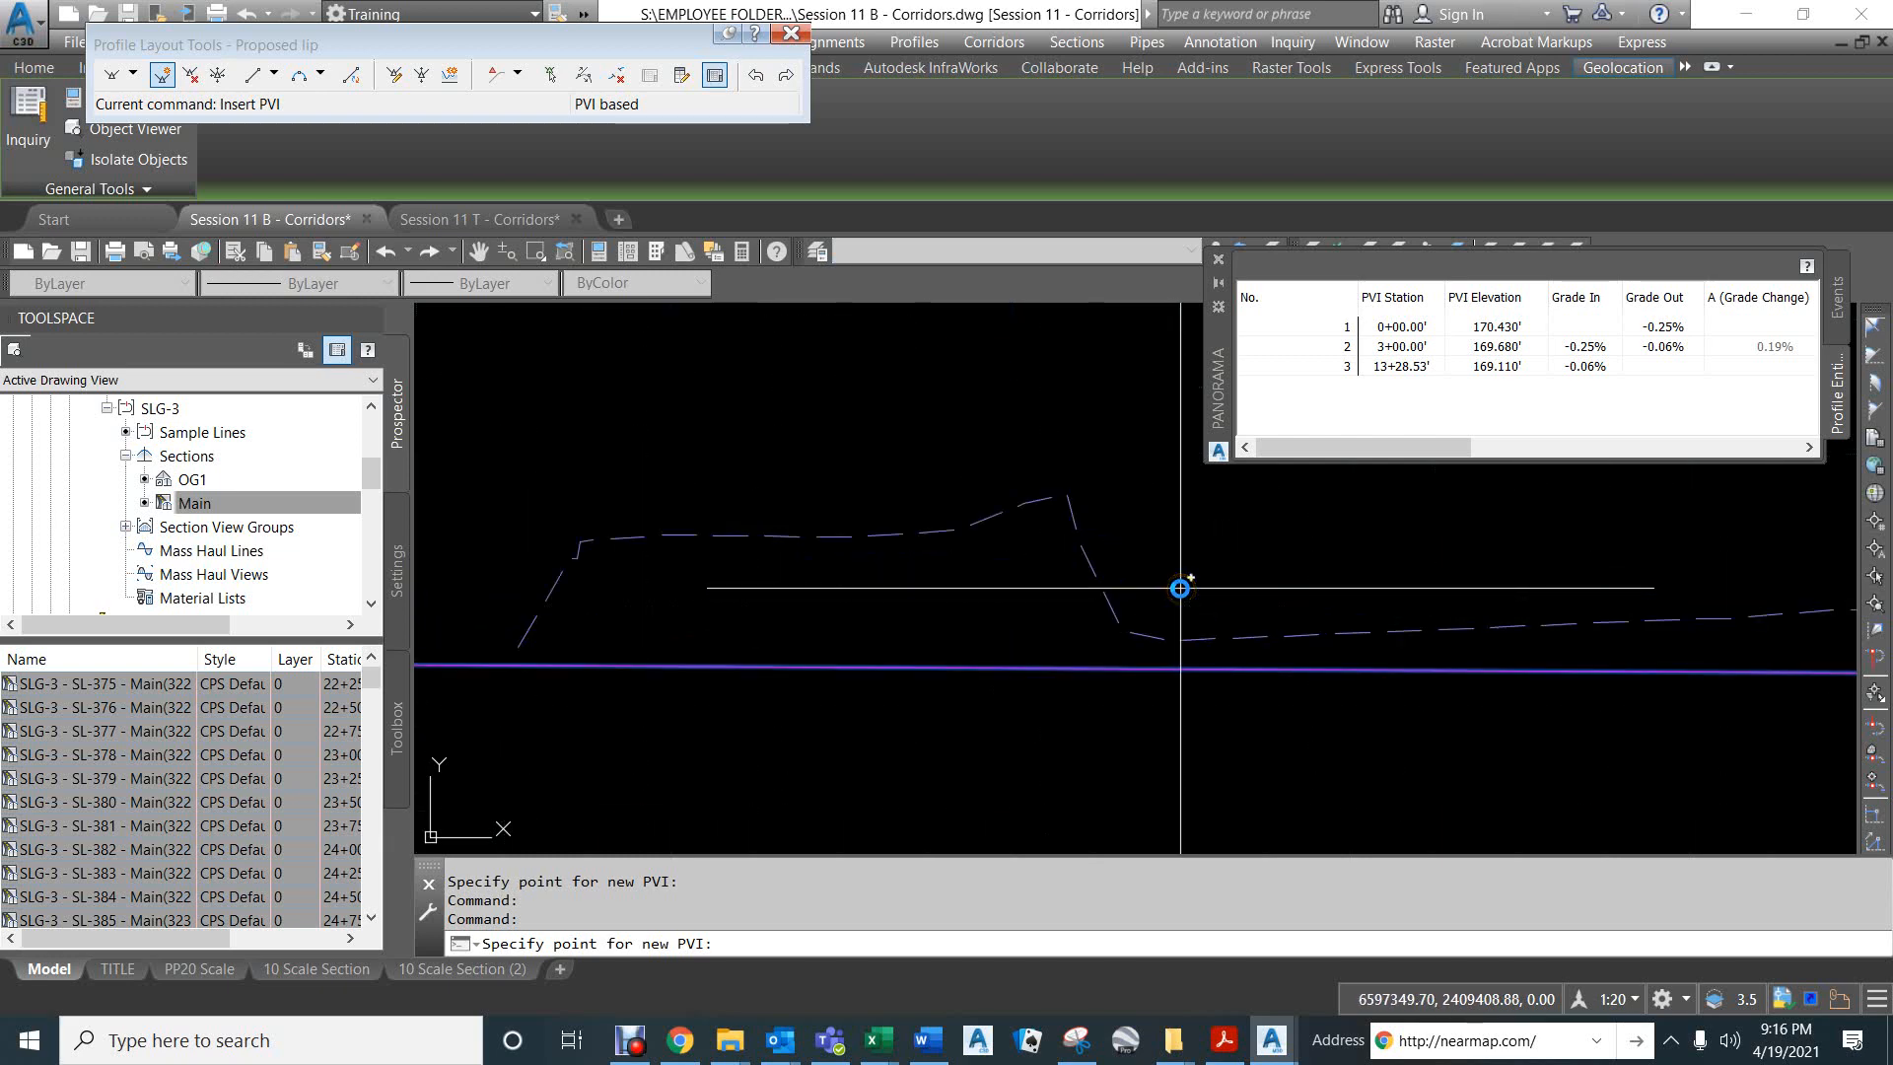
text(nea)
key(Return)
click(1185, 599)
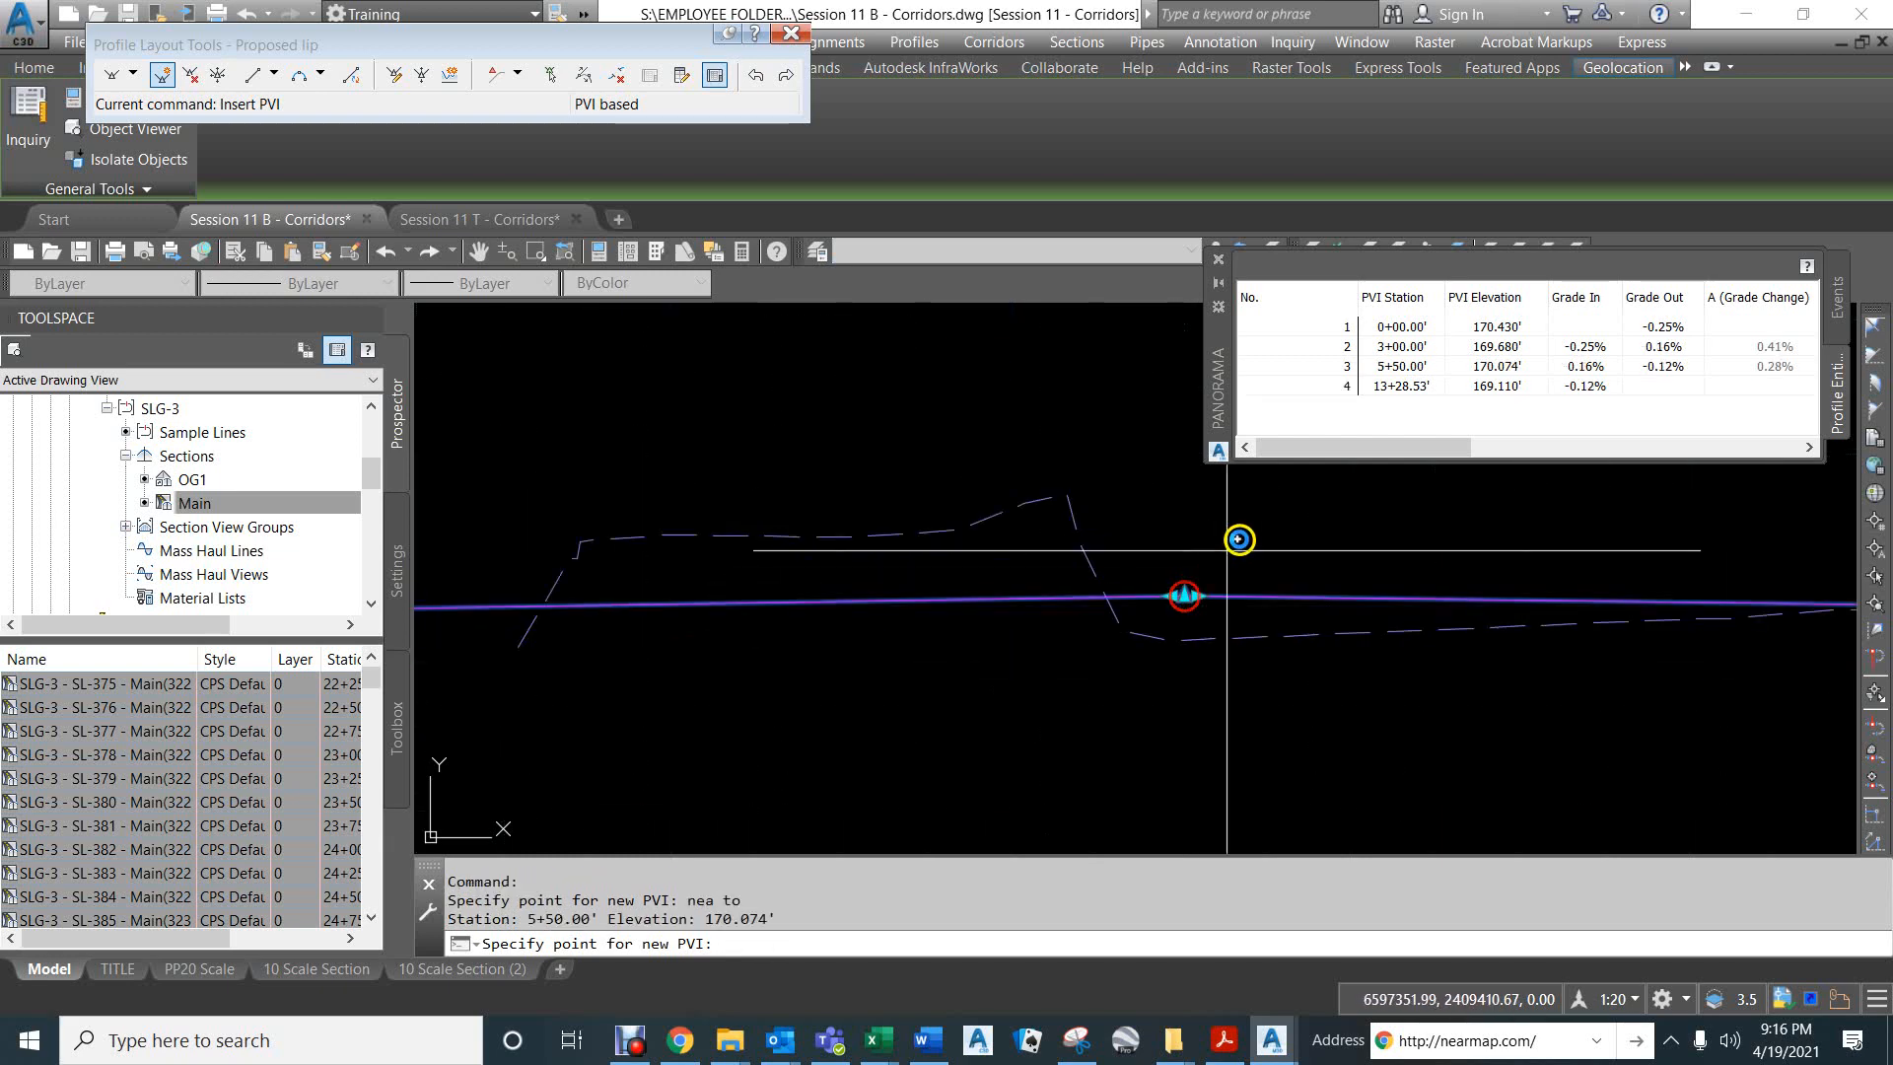
- Set the Proposed lip's outgoing grade from the PVI at station 3+00 to 0.25%
click(1672, 348)
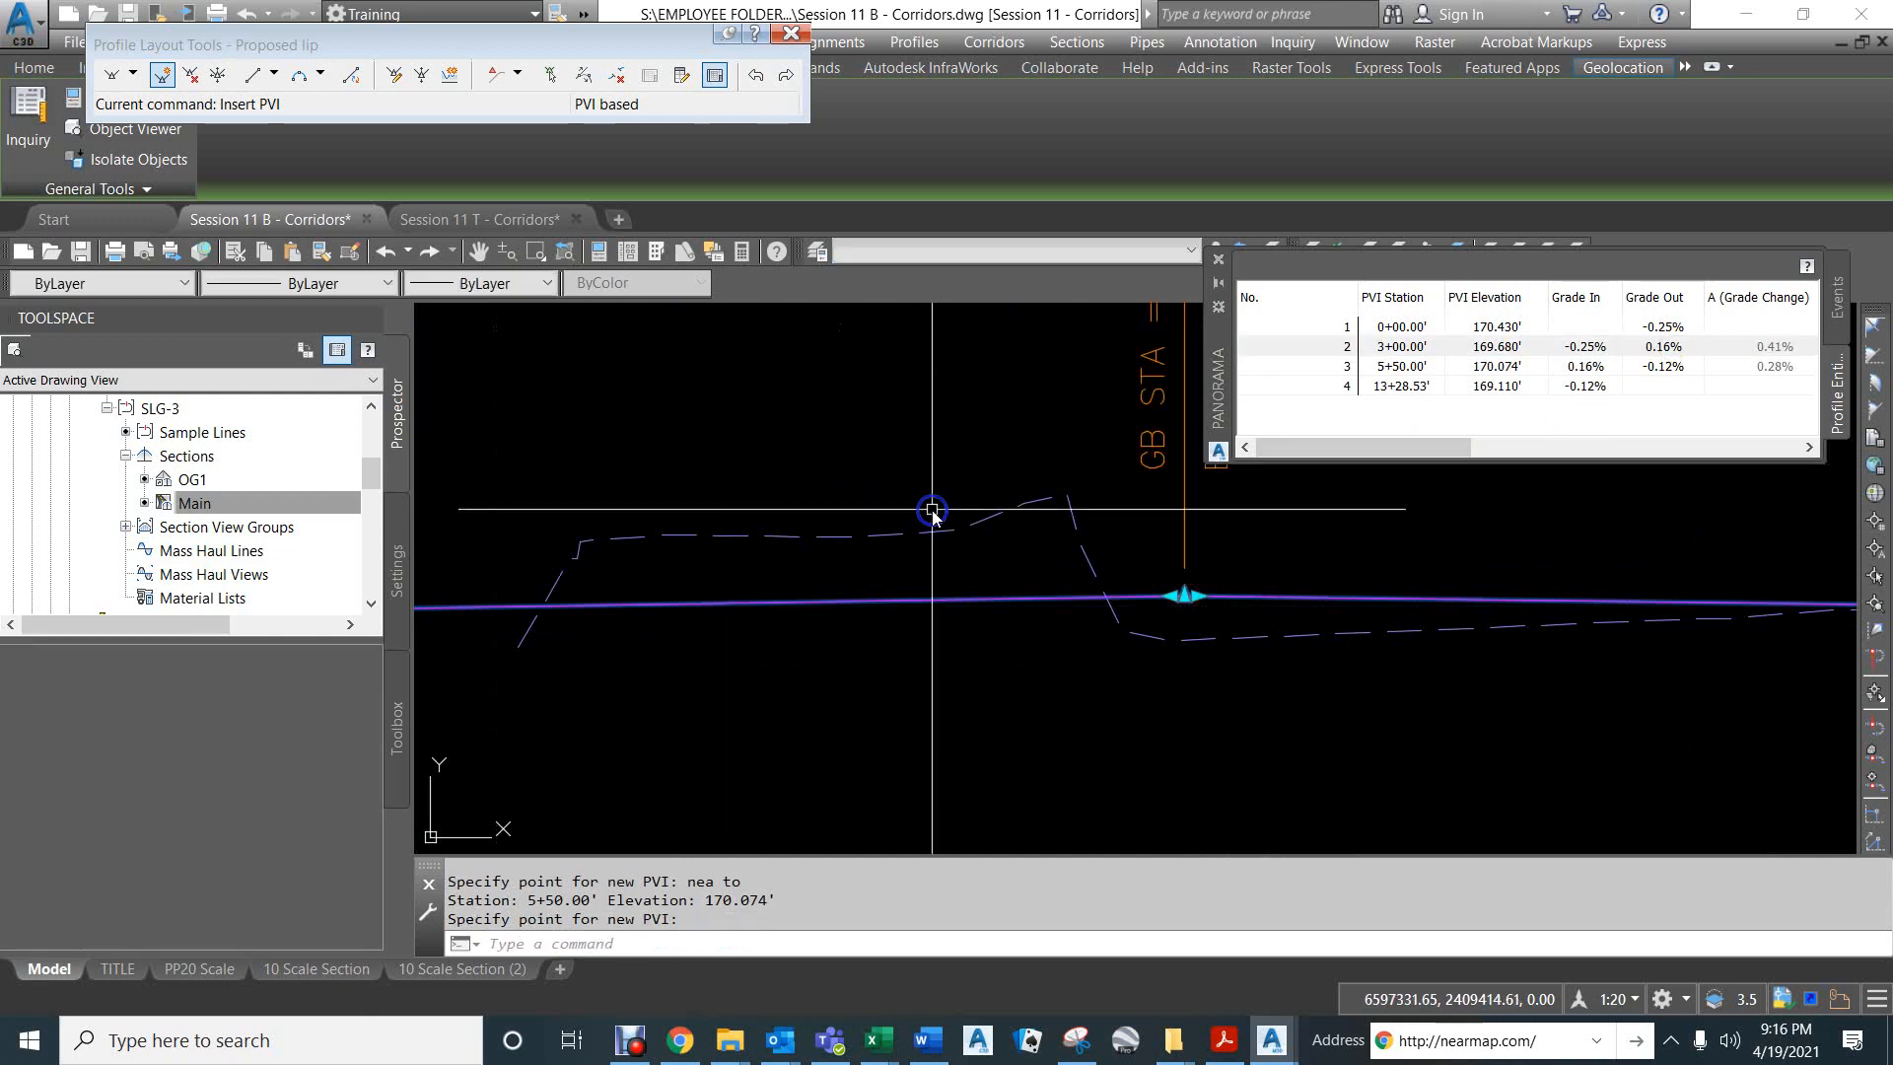
scroll(982, 581, down, 3)
middle_drag(612, 578, 726, 552)
click(1668, 350)
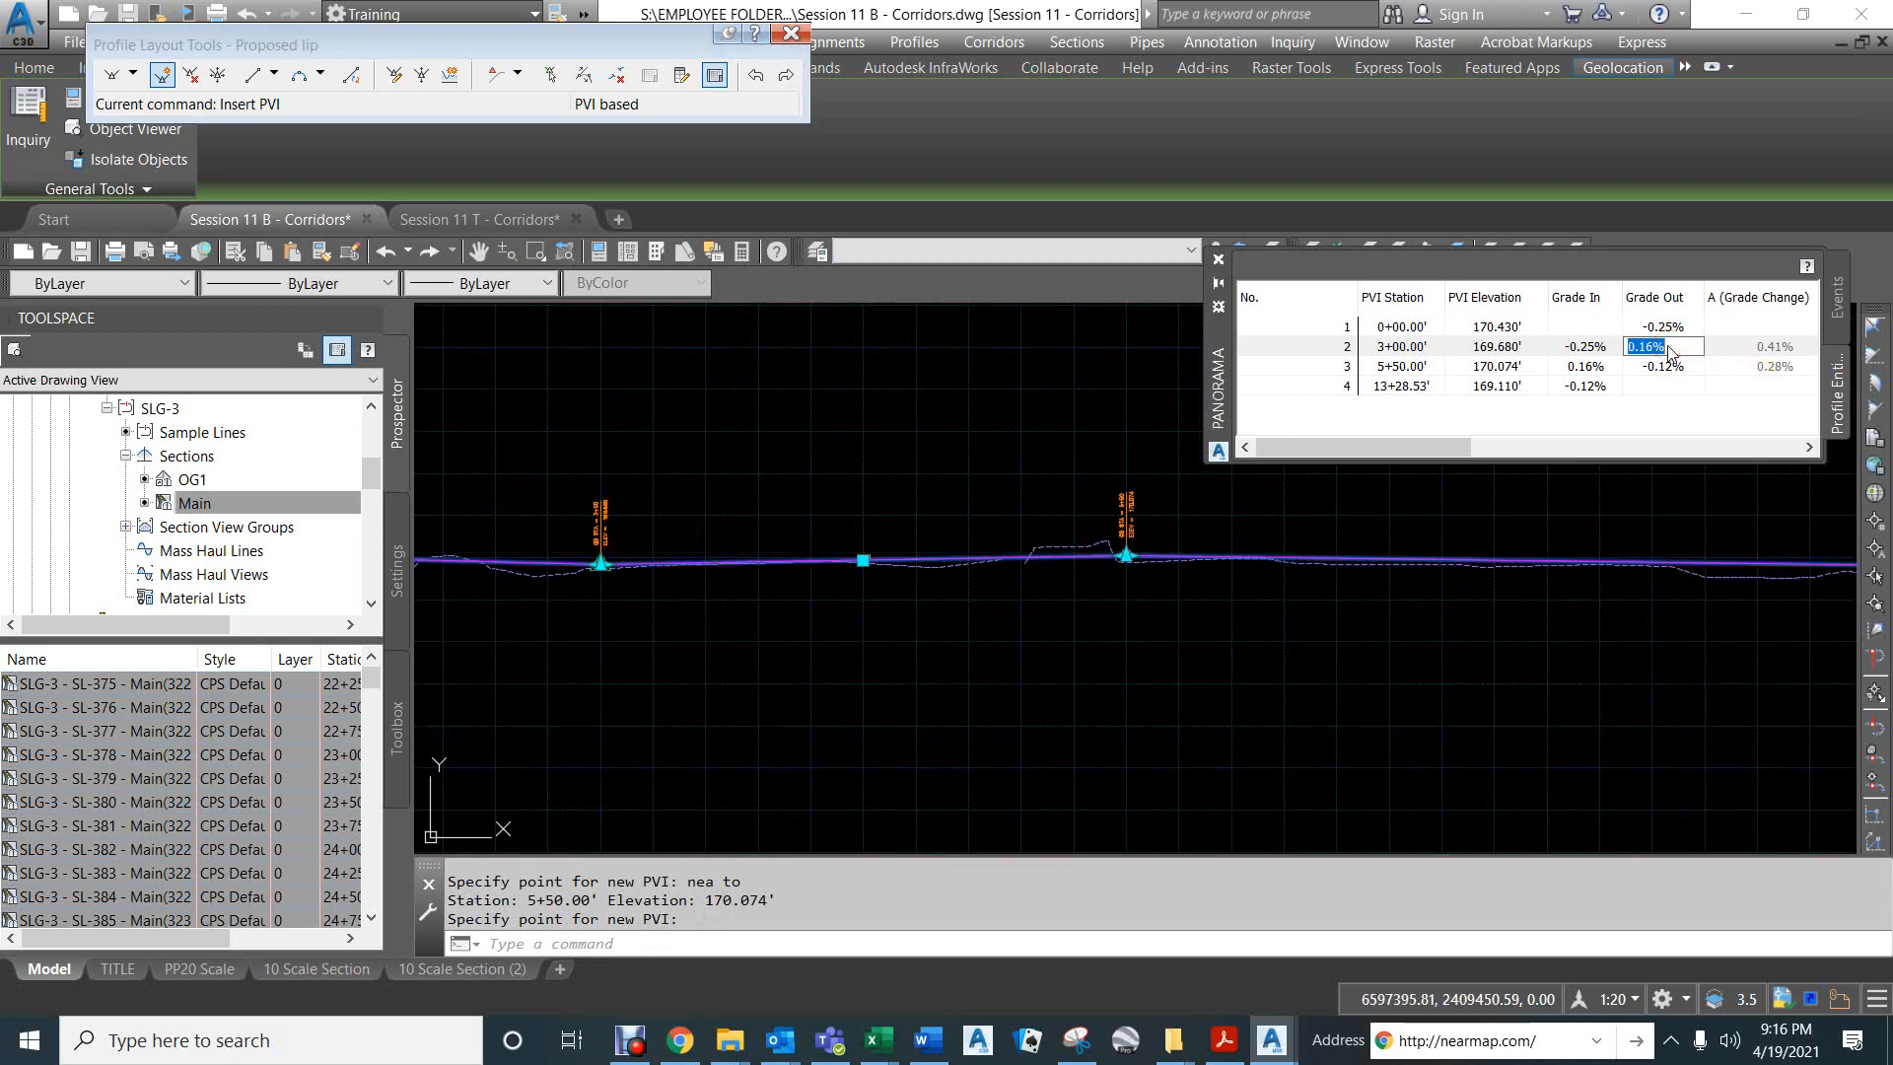
text(.25)
key(Return)
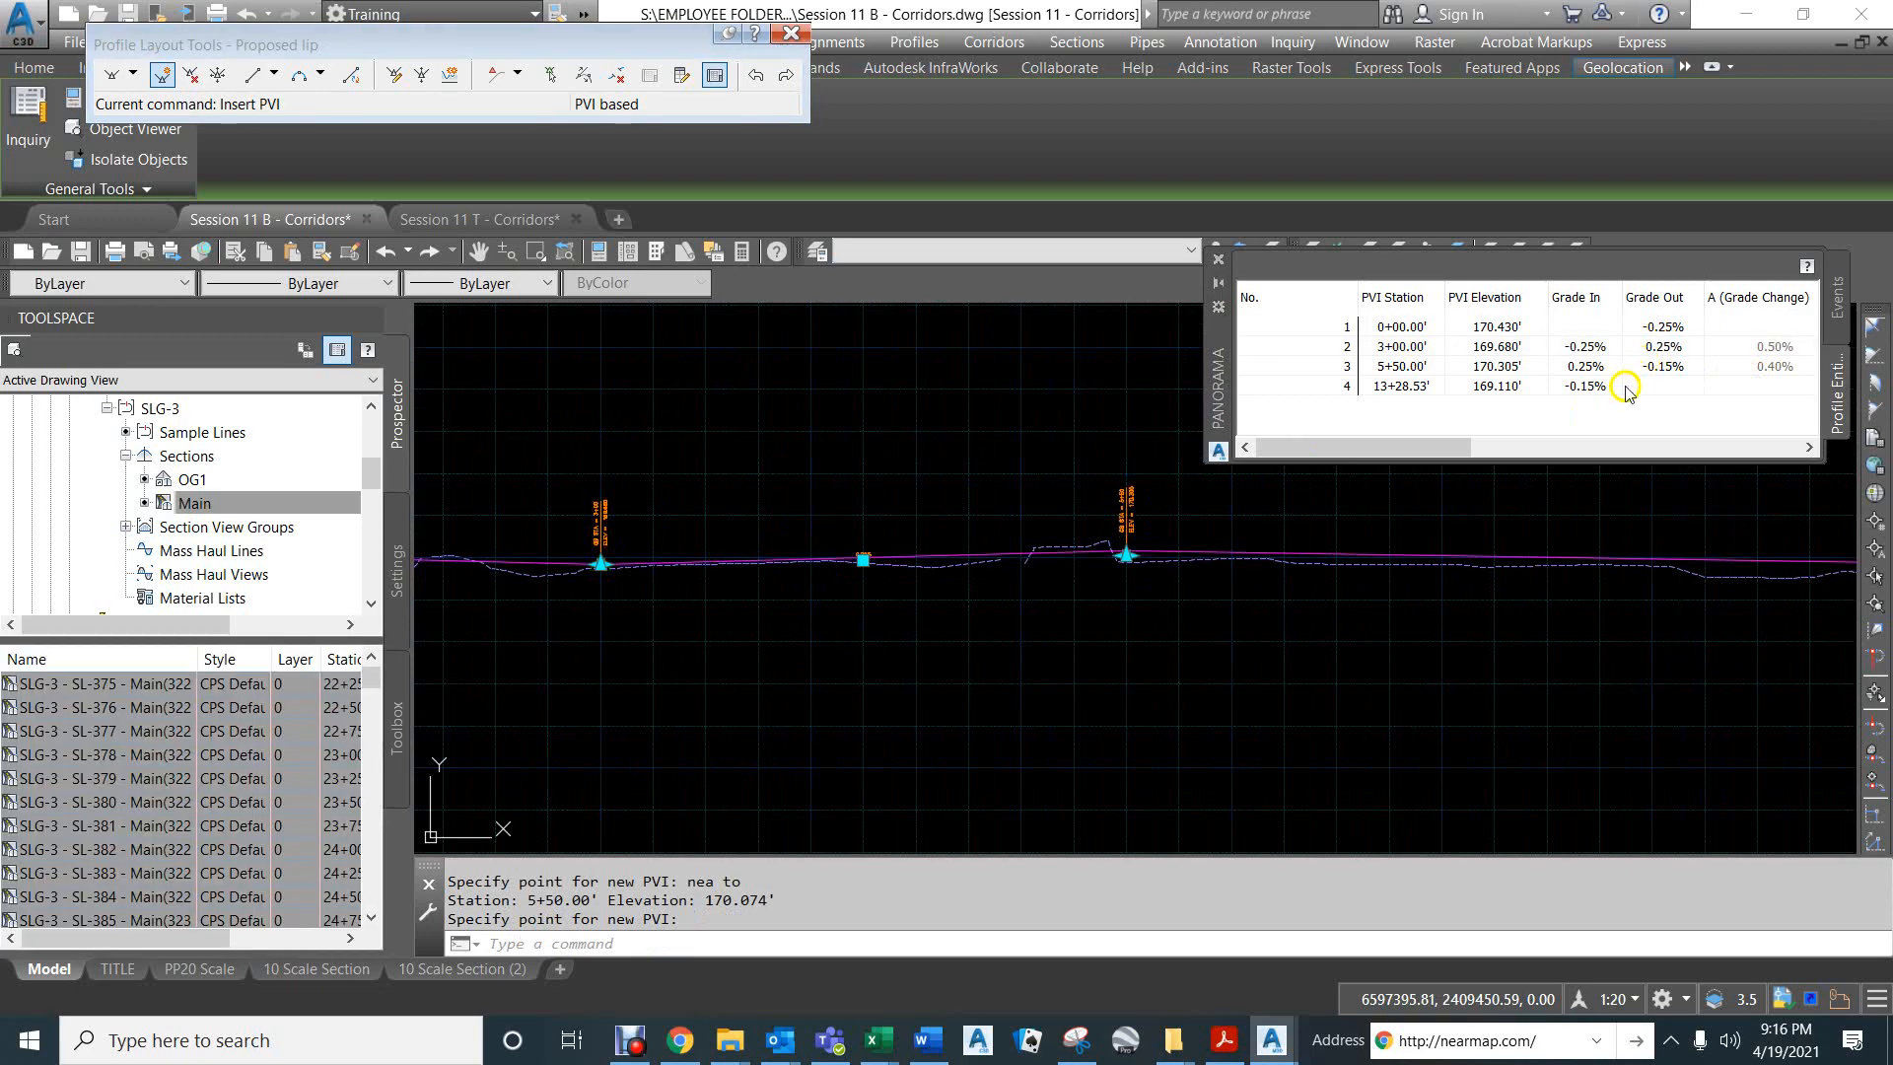
- Insert a PVI on the Proposed lip profile at station 9+00, elevation 170.850, using the Nearest snap
middle_drag(1280, 579, 888, 604)
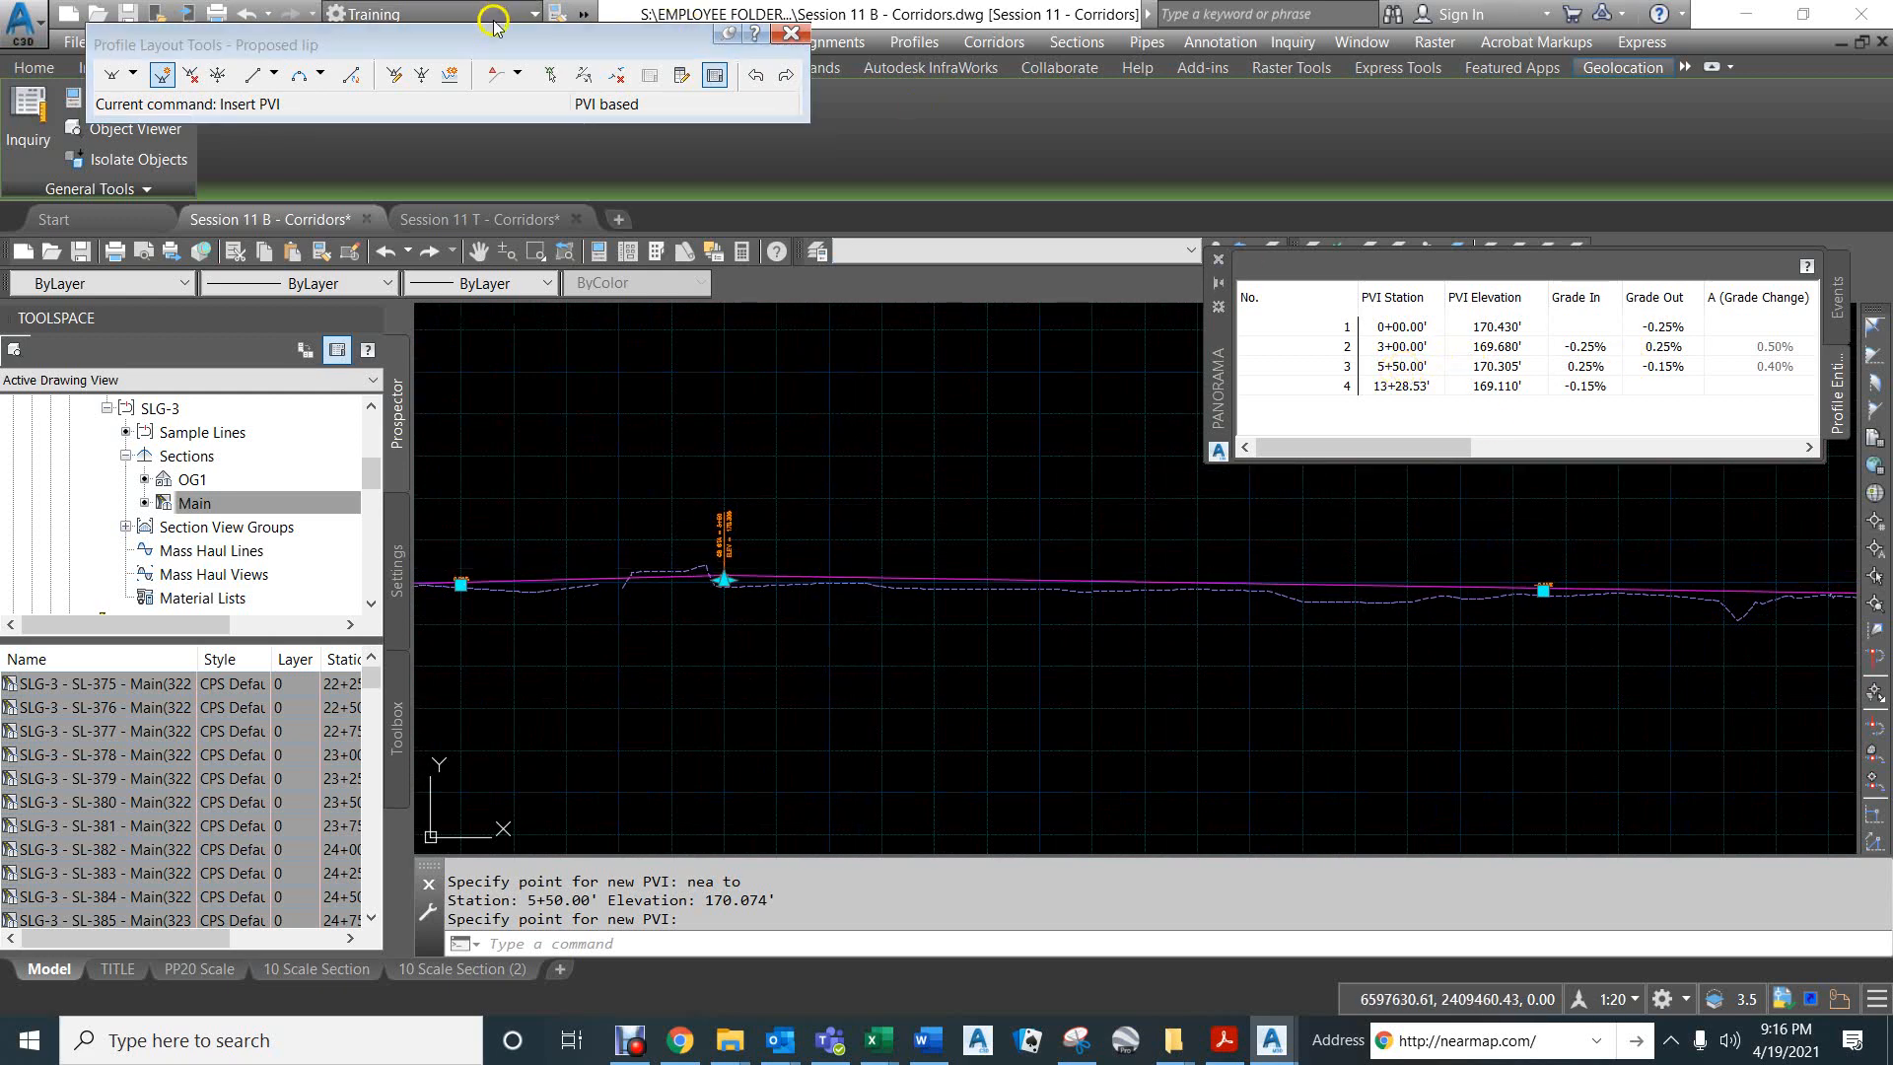
click(191, 74)
click(163, 75)
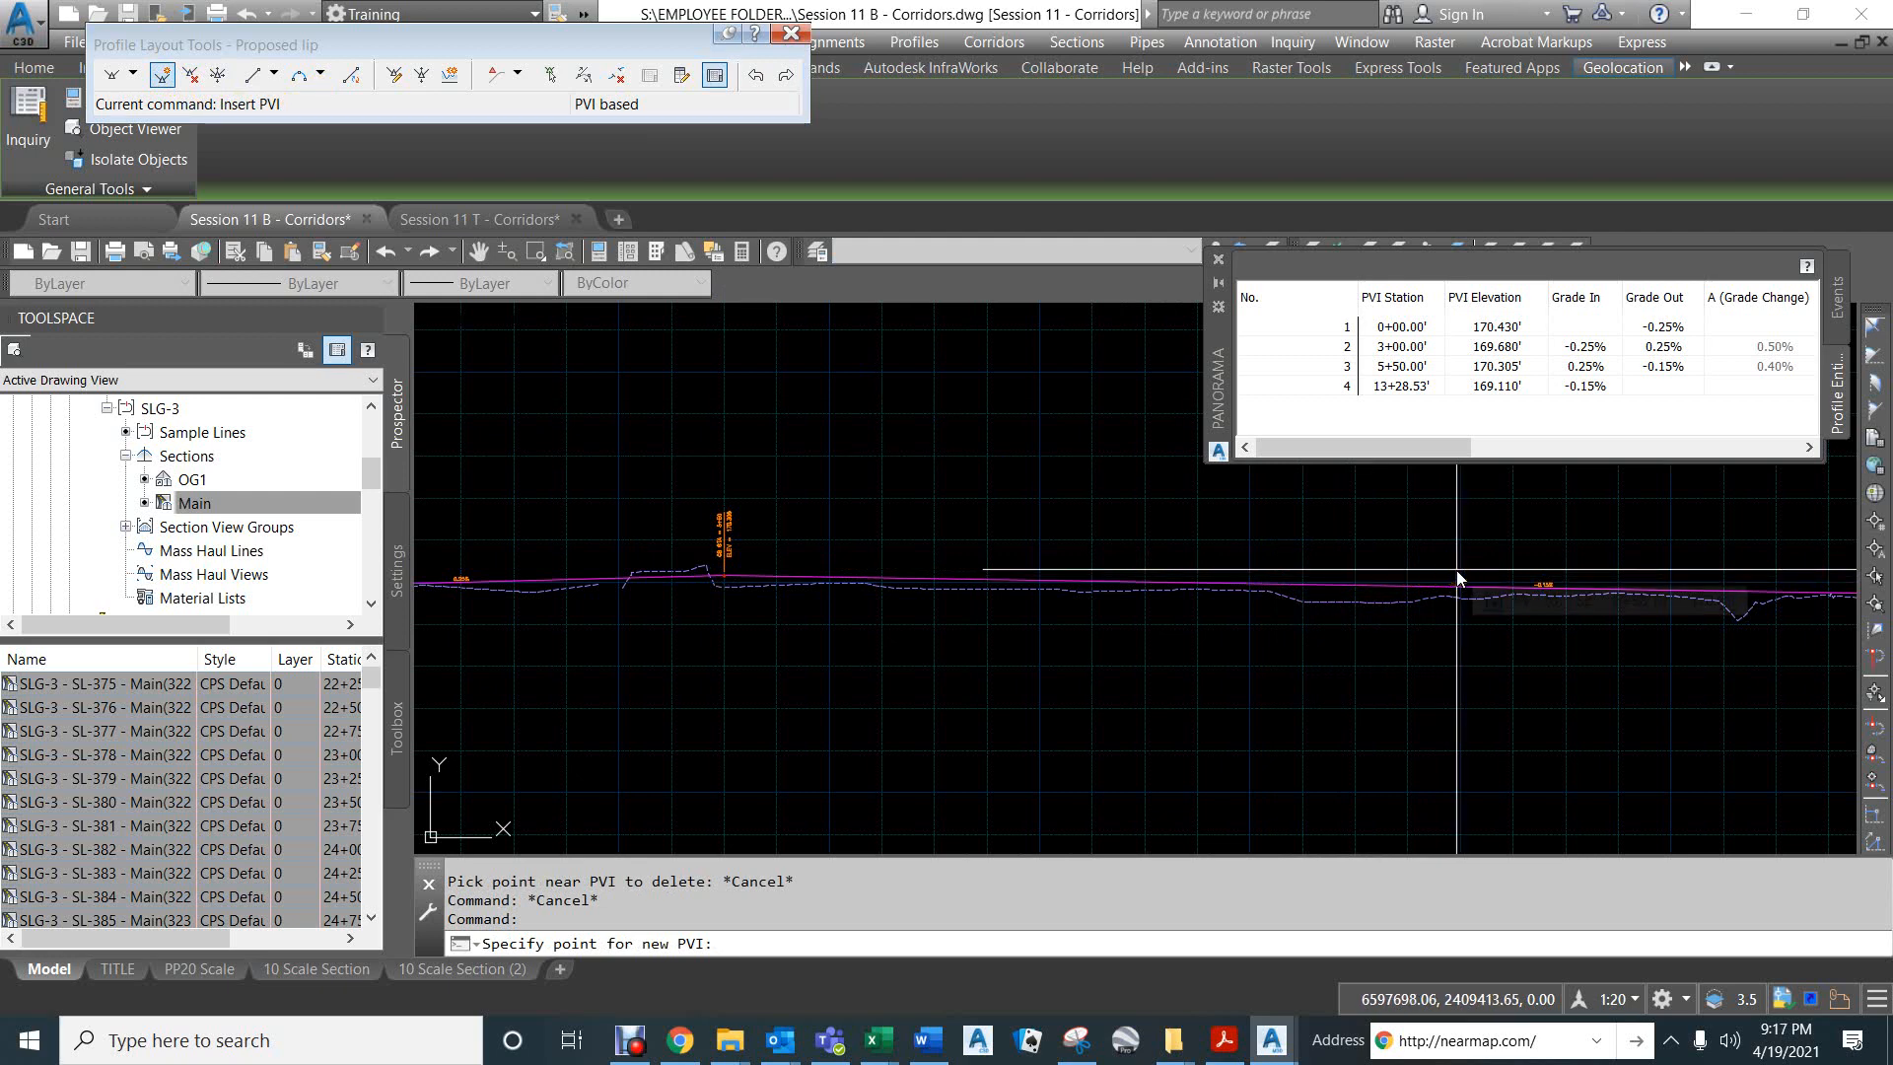
scroll(1457, 572, up, 2)
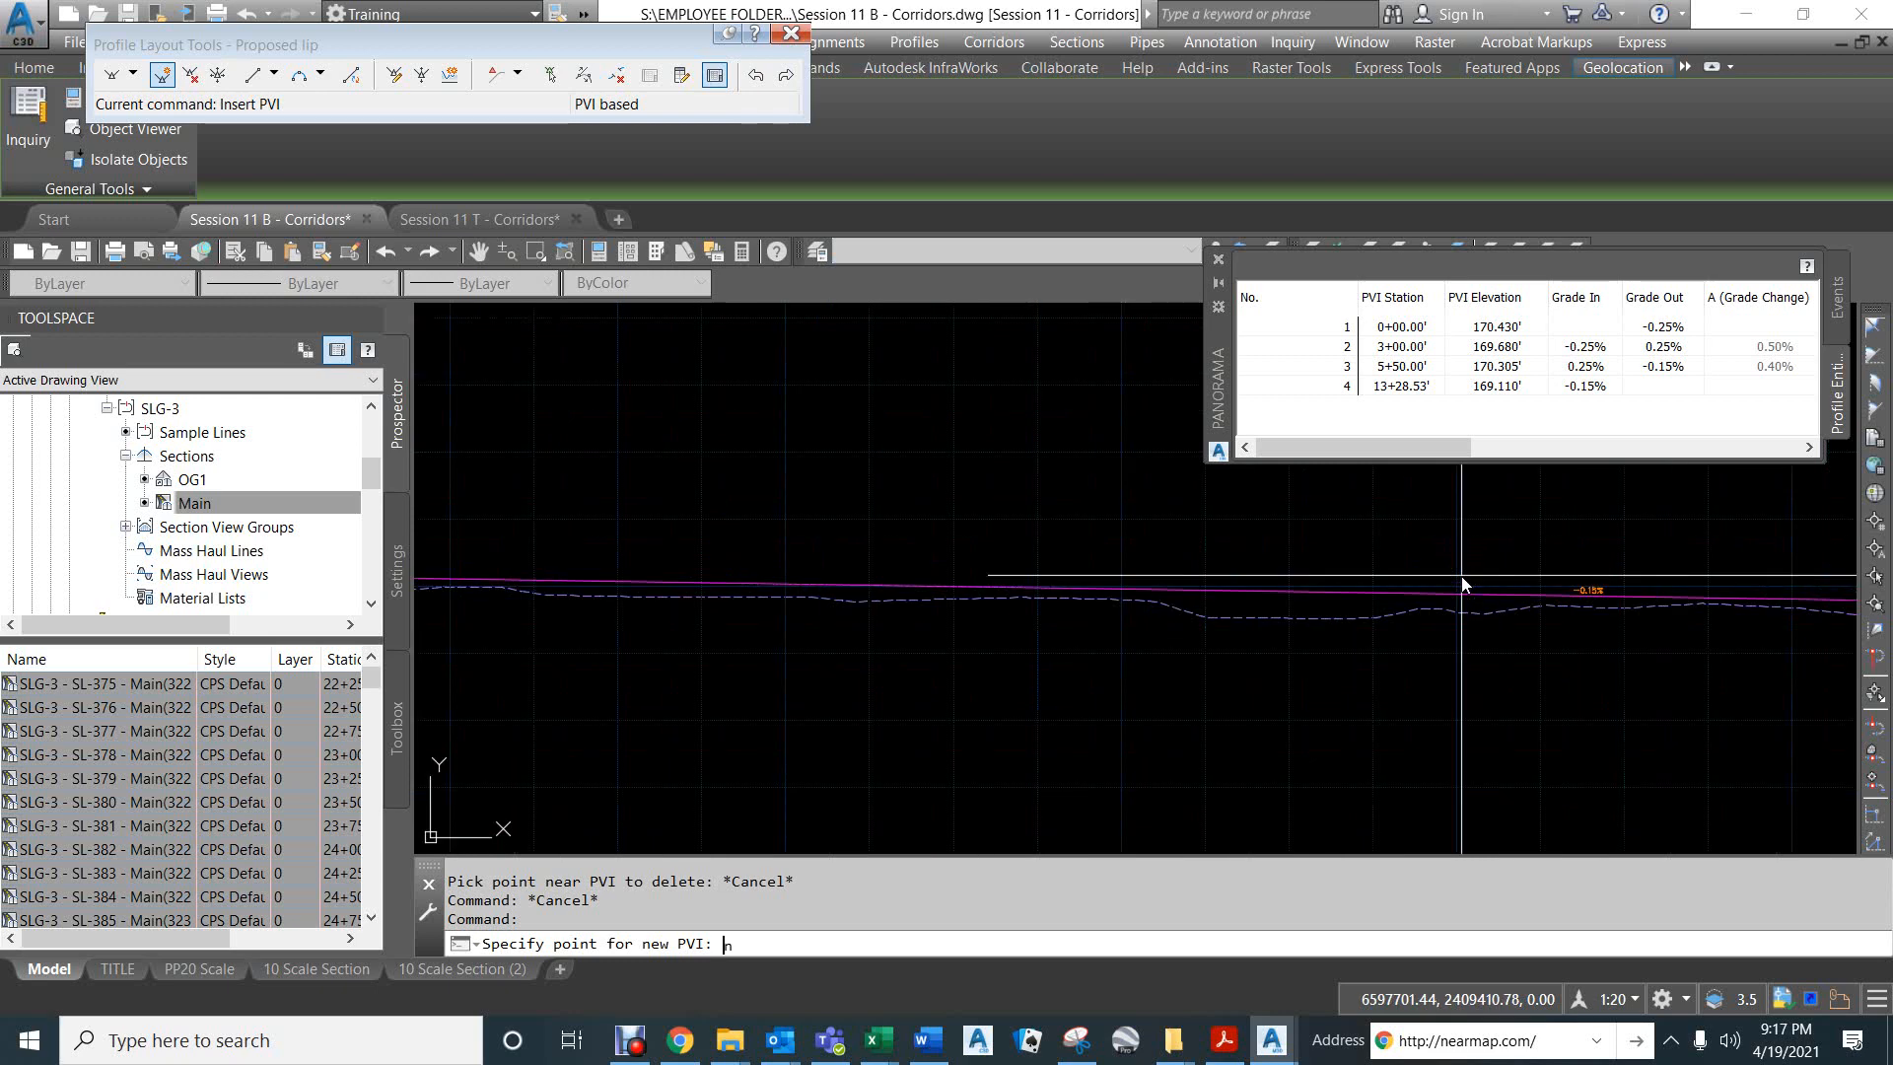
click(1458, 570)
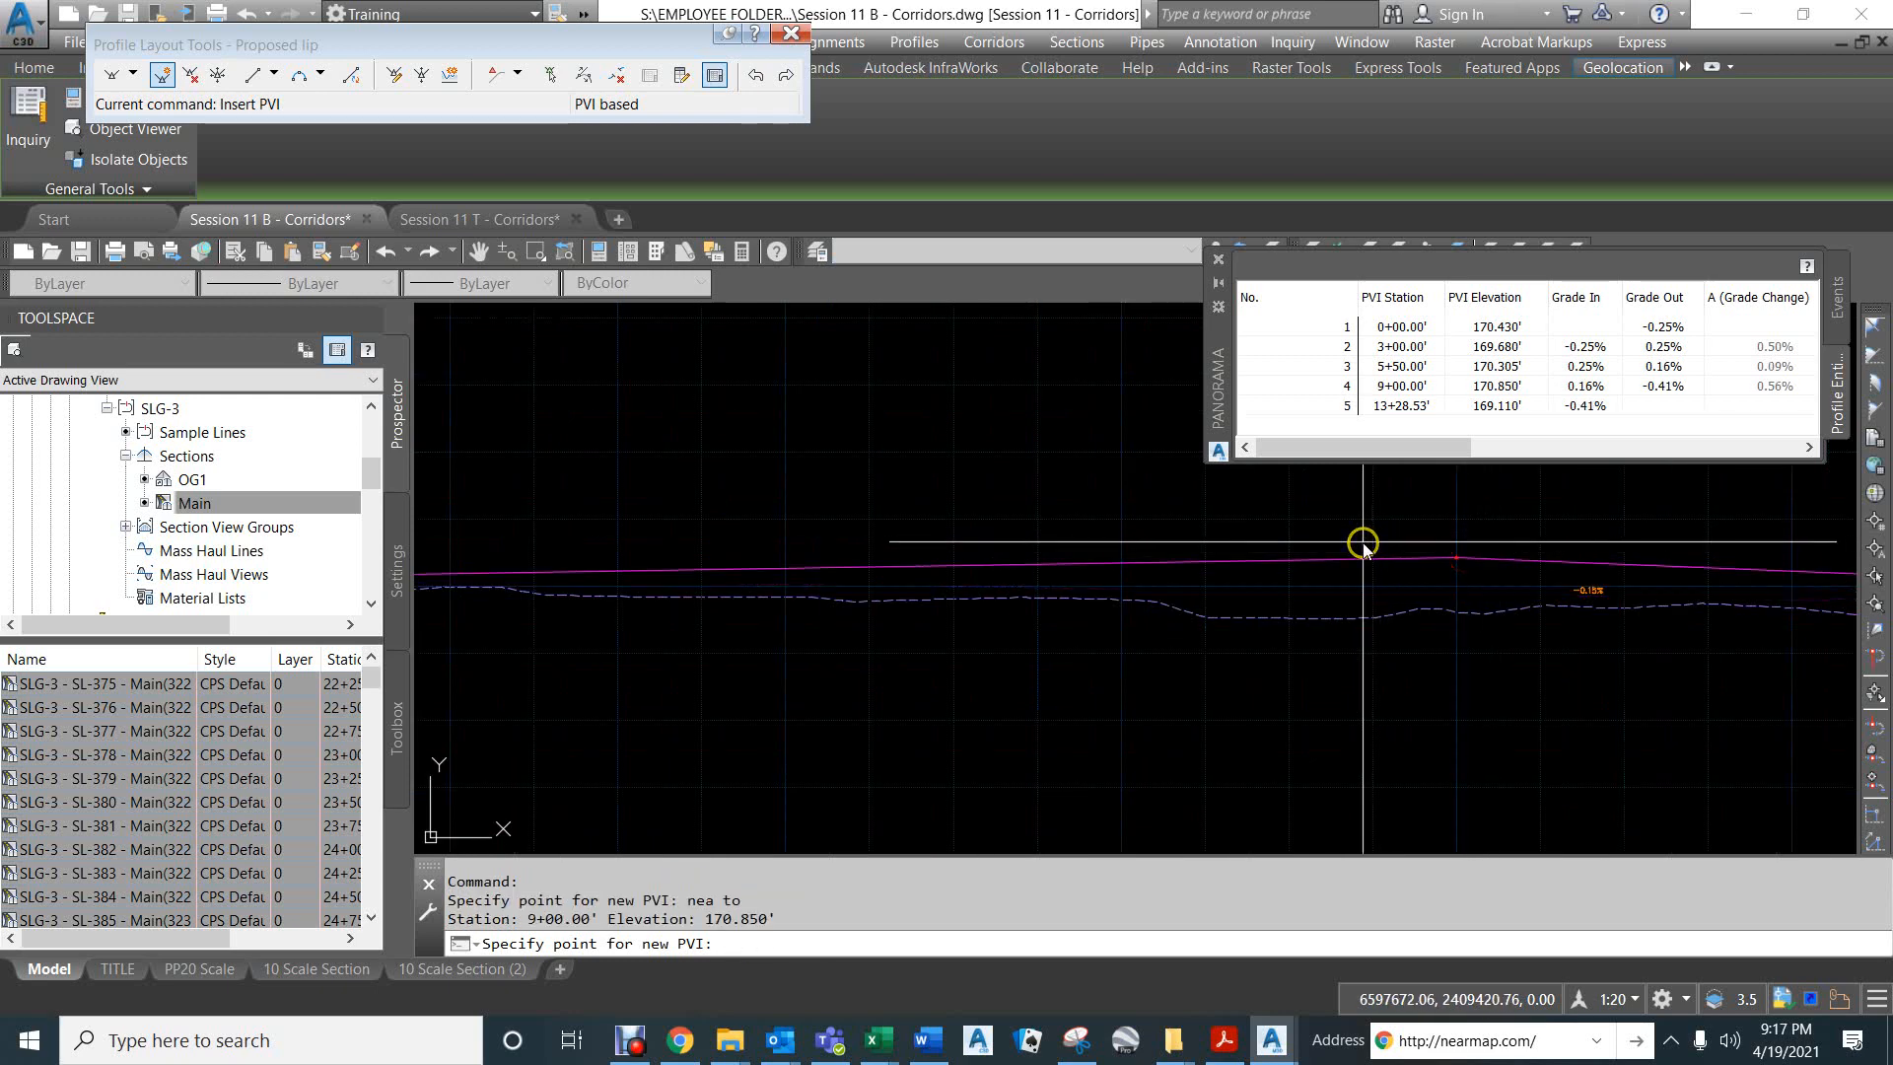
key(Return)
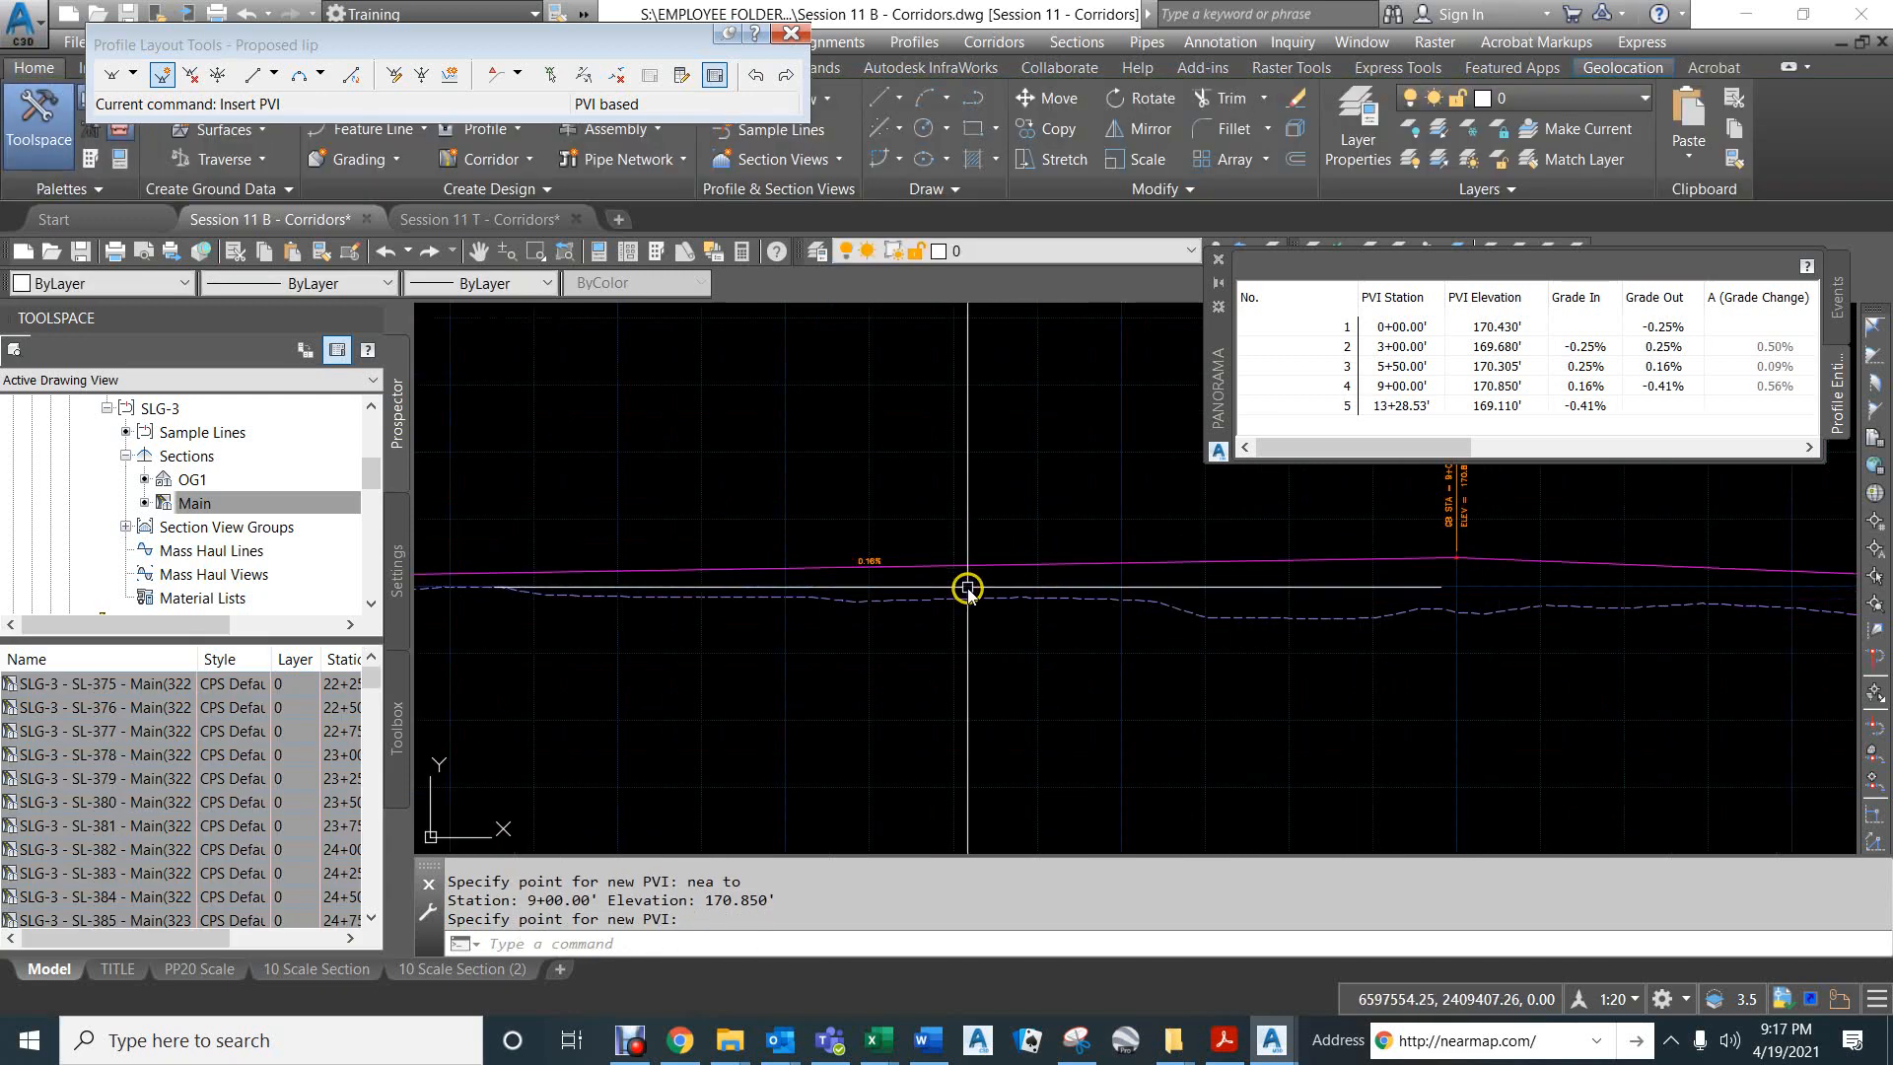
- Set the Proposed lip's outgoing grade from the PVI at station 5+50 to -0.25%
scroll(965, 587, down, 2)
scroll(965, 587, down, 2)
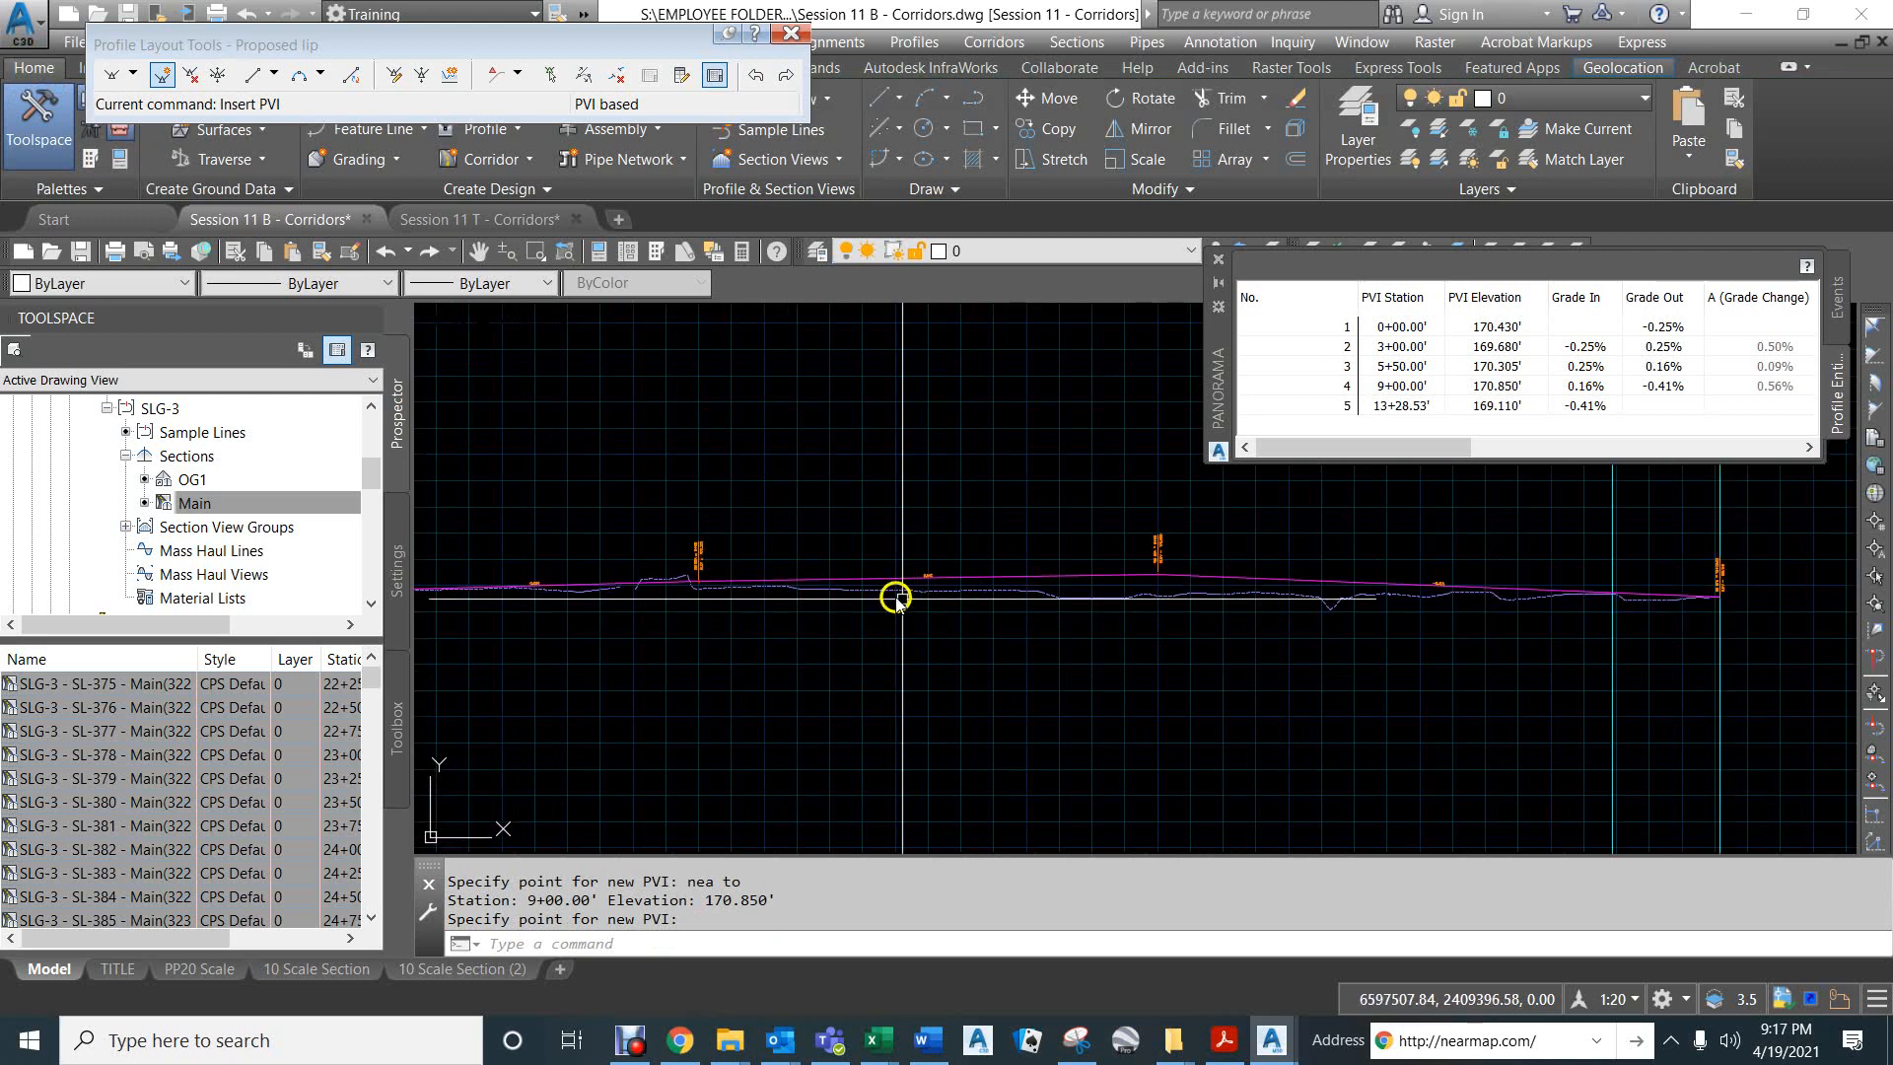
click(1692, 368)
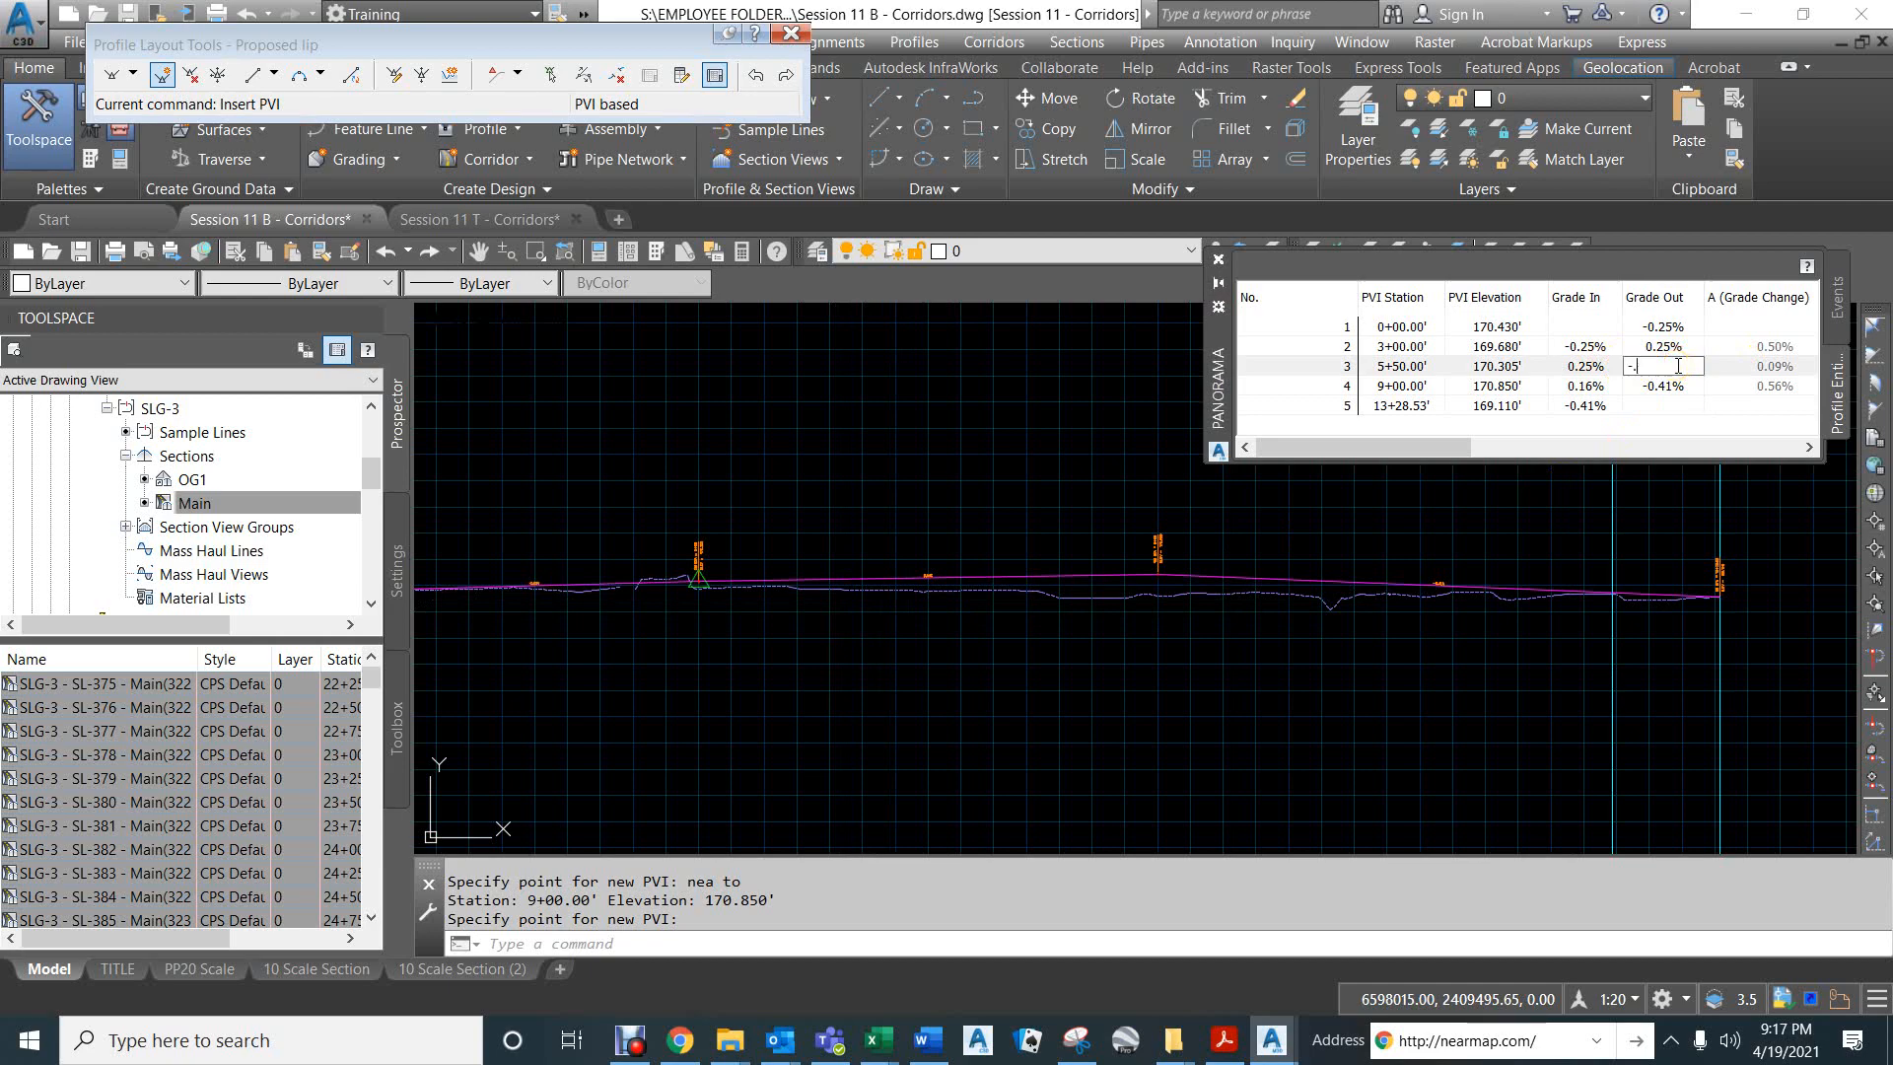
key(Return)
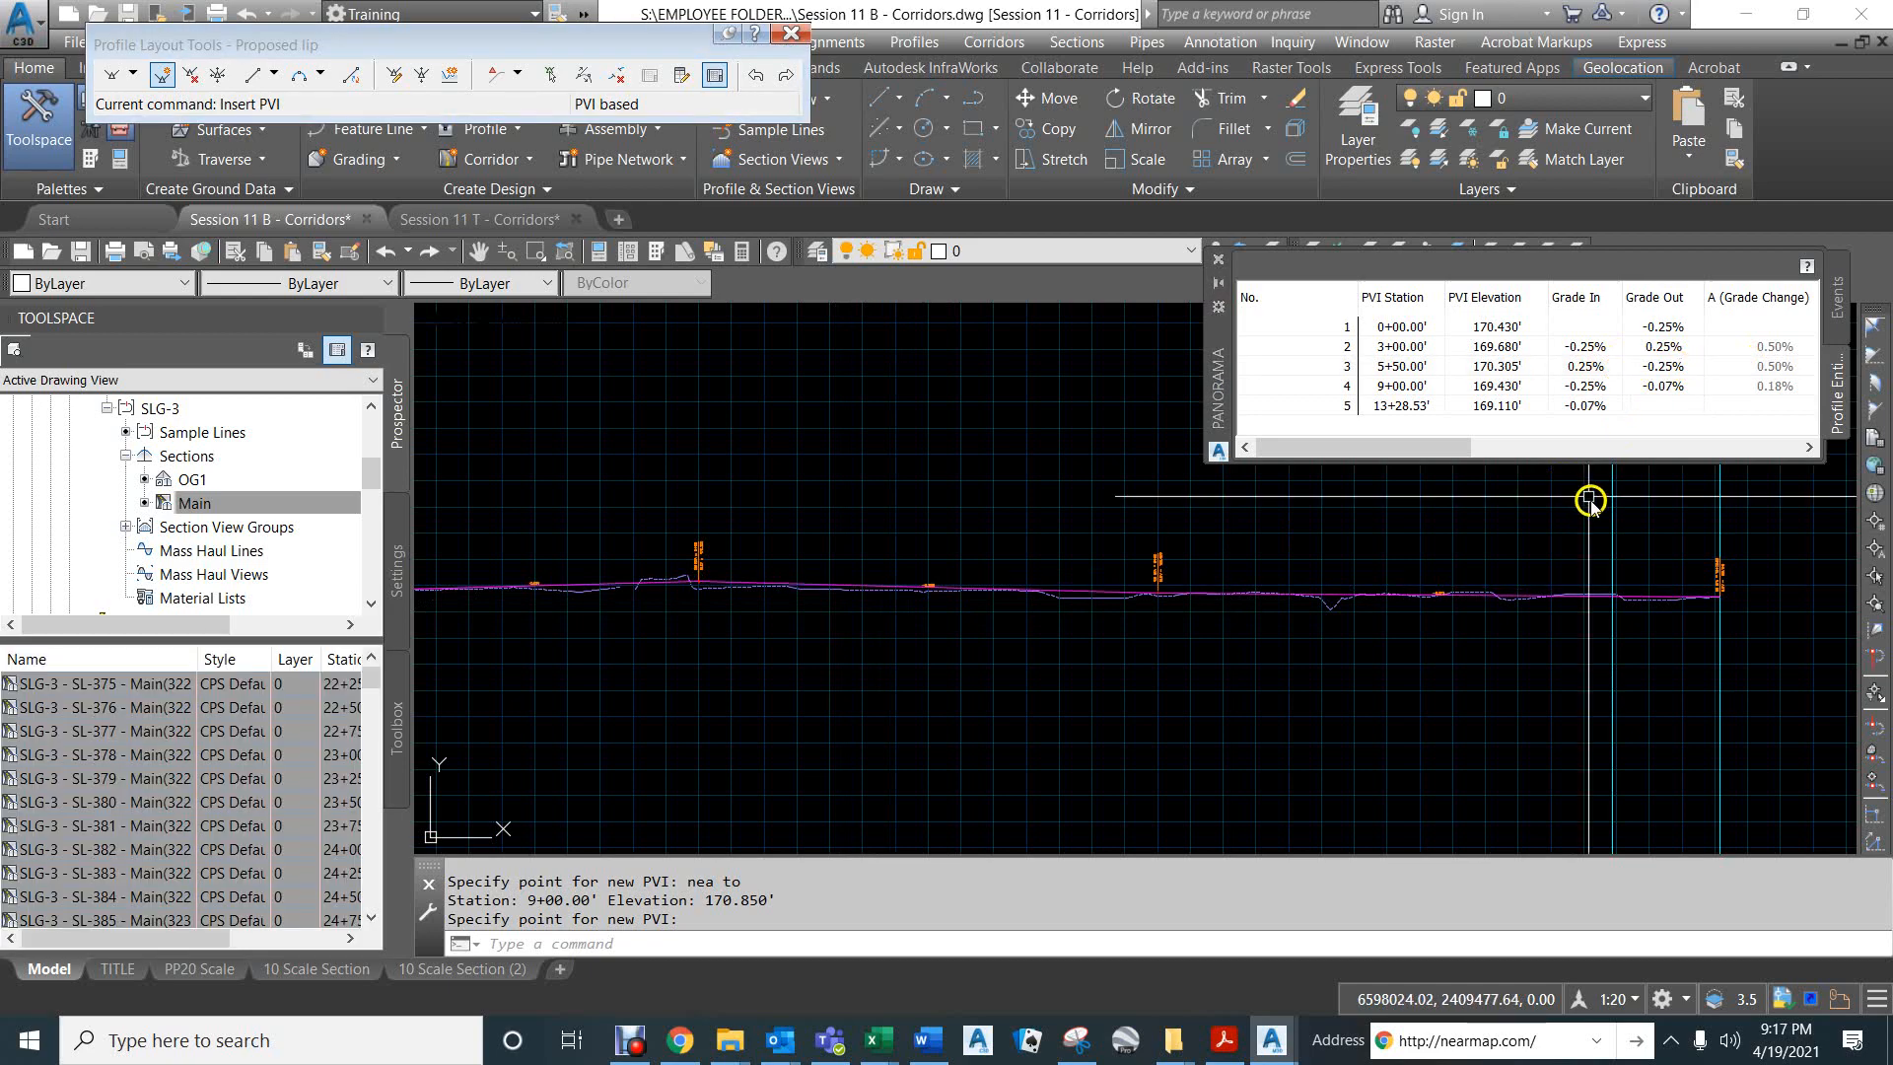
- Examine how closely the Proposed lip profile follows the existing ground along its length, from the end tangent back to station 3+00
scroll(1463, 585, up, 3)
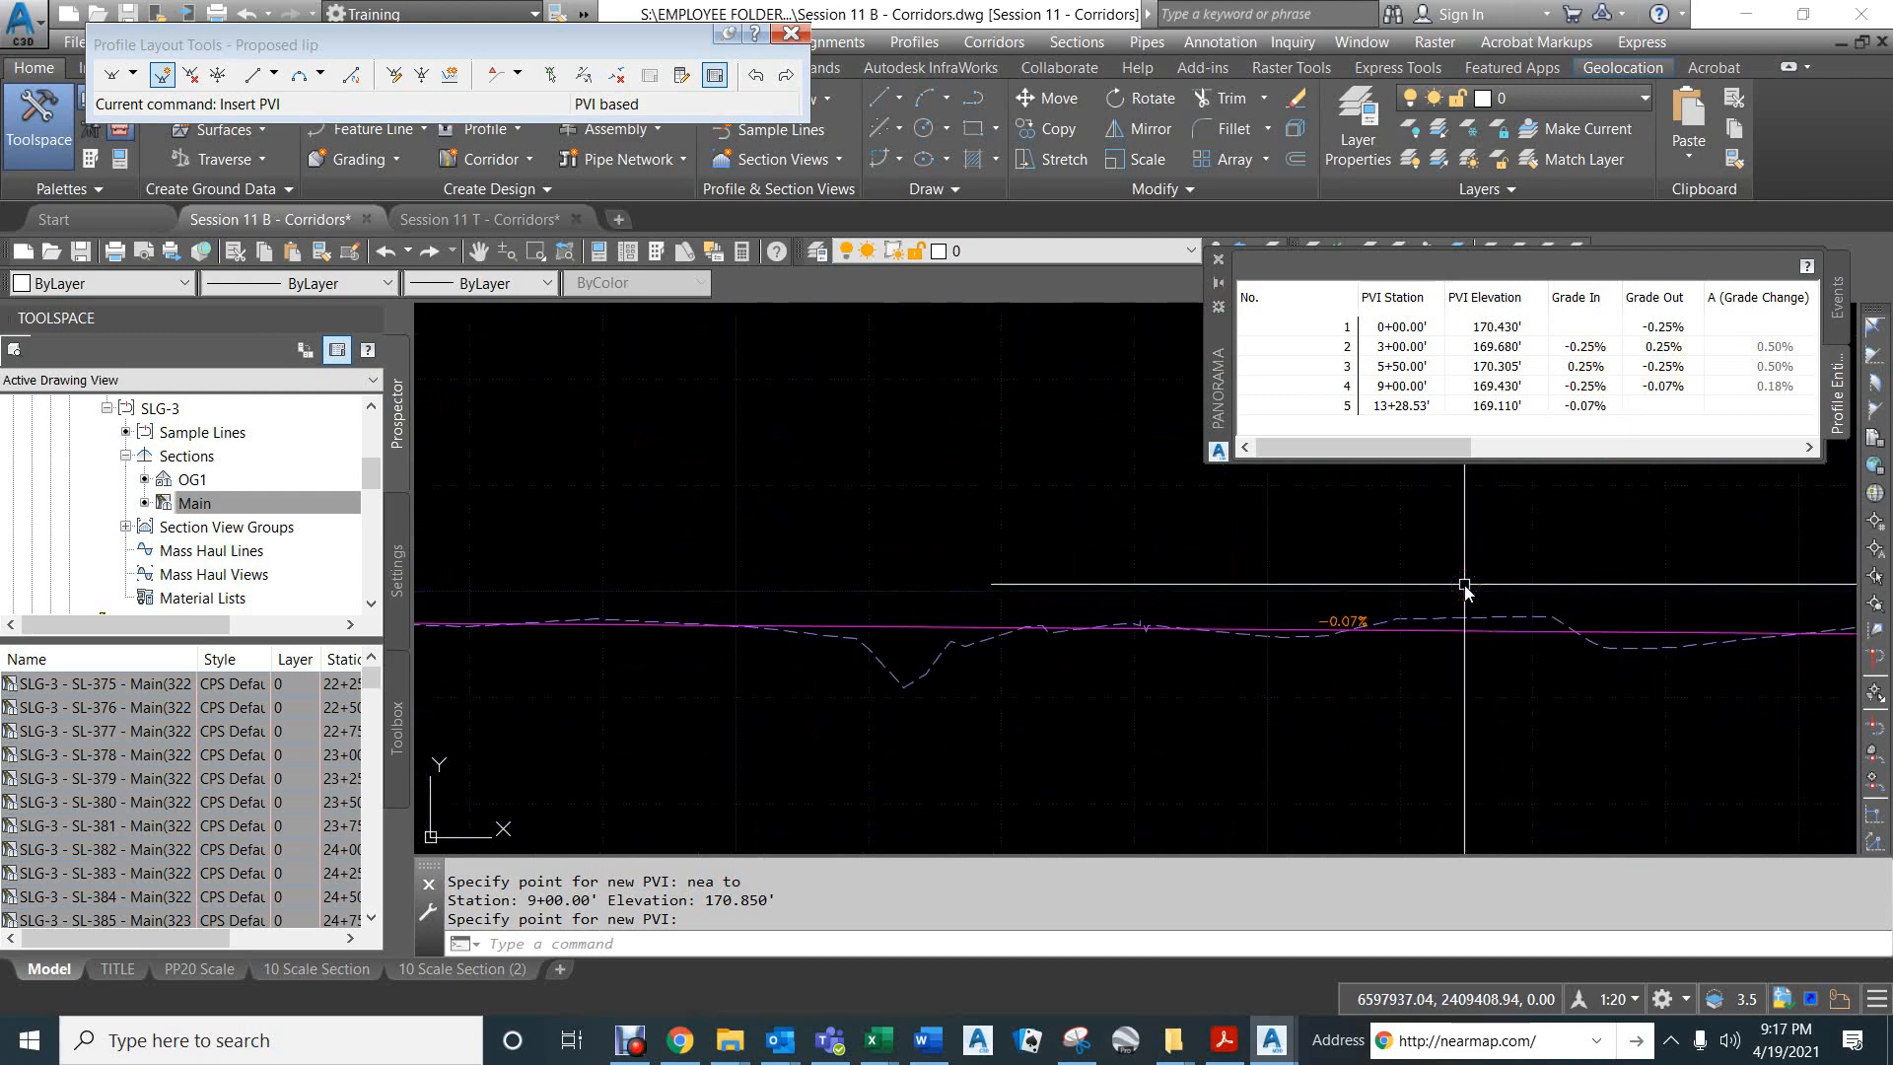
scroll(1381, 578, down, 3)
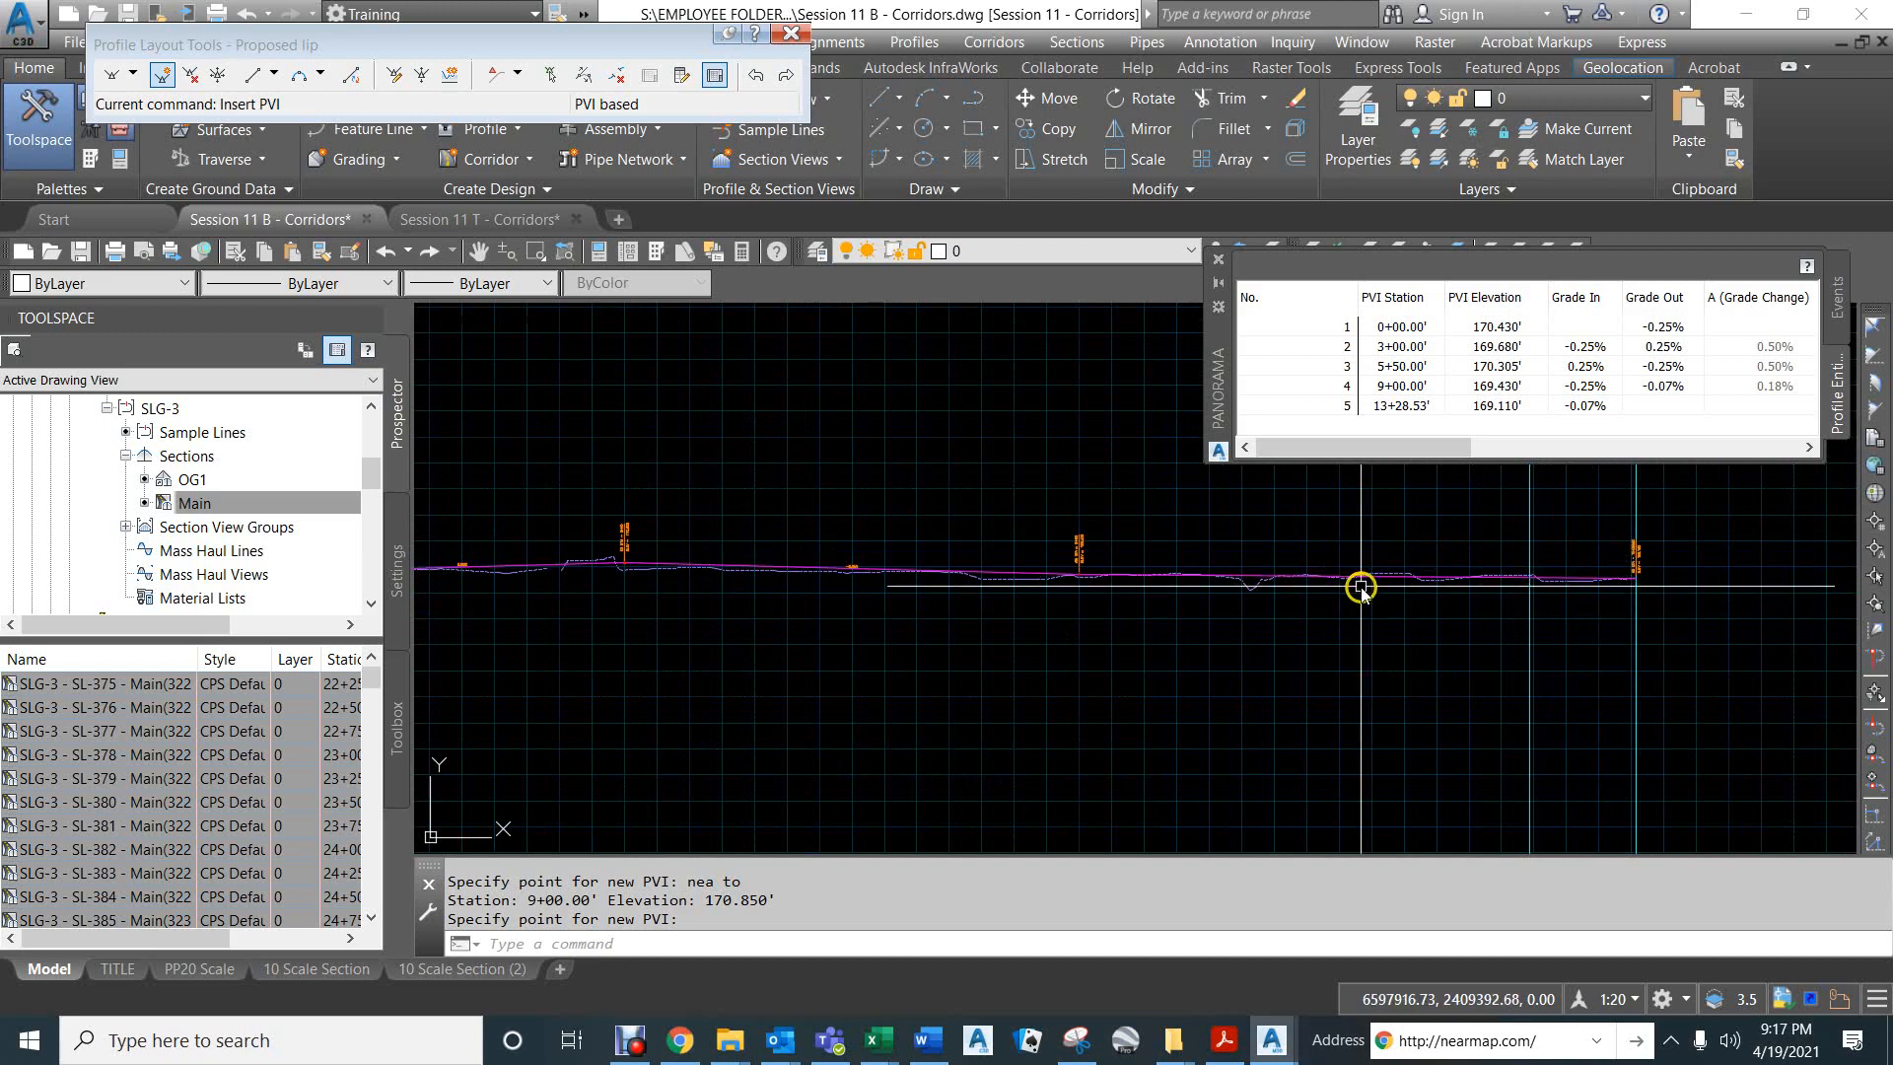
scroll(1360, 589, up, 2)
scroll(1351, 589, down, 3)
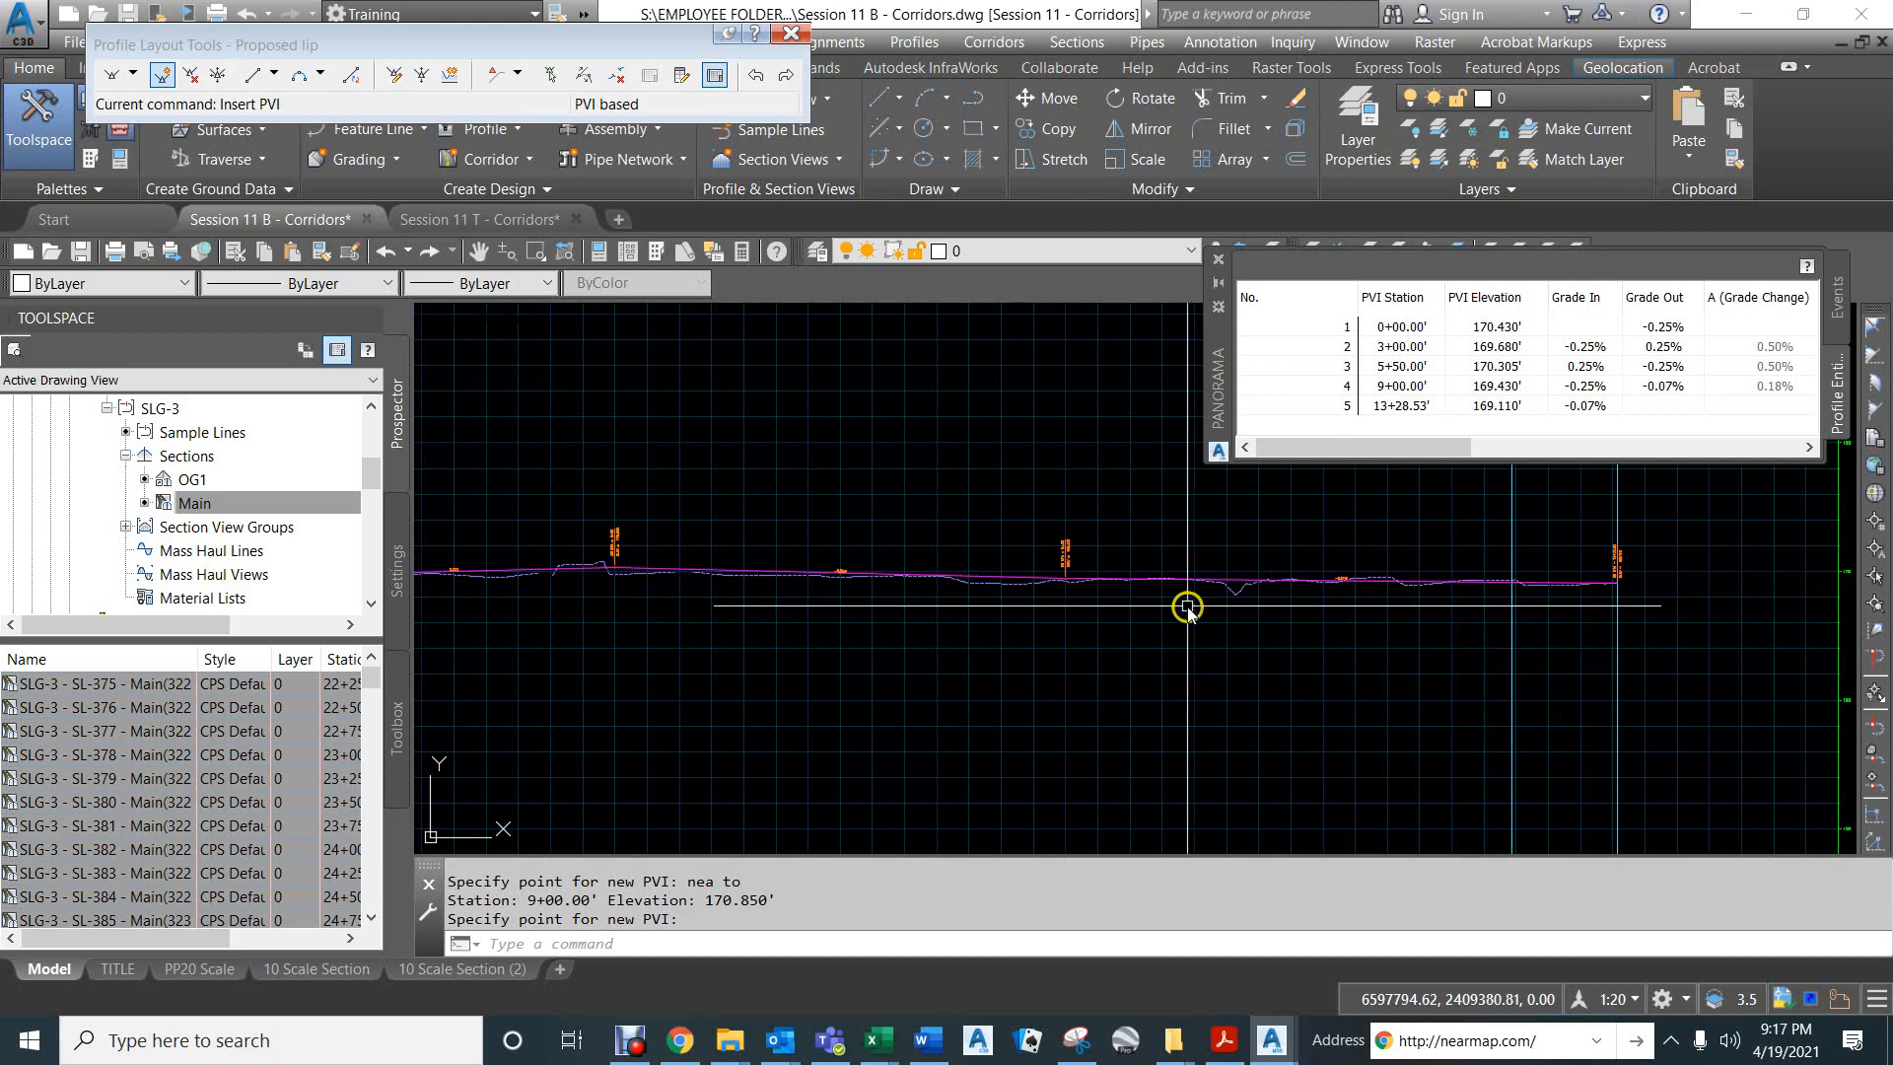
scroll(904, 625, down, 3)
middle_drag(1007, 600, 1226, 591)
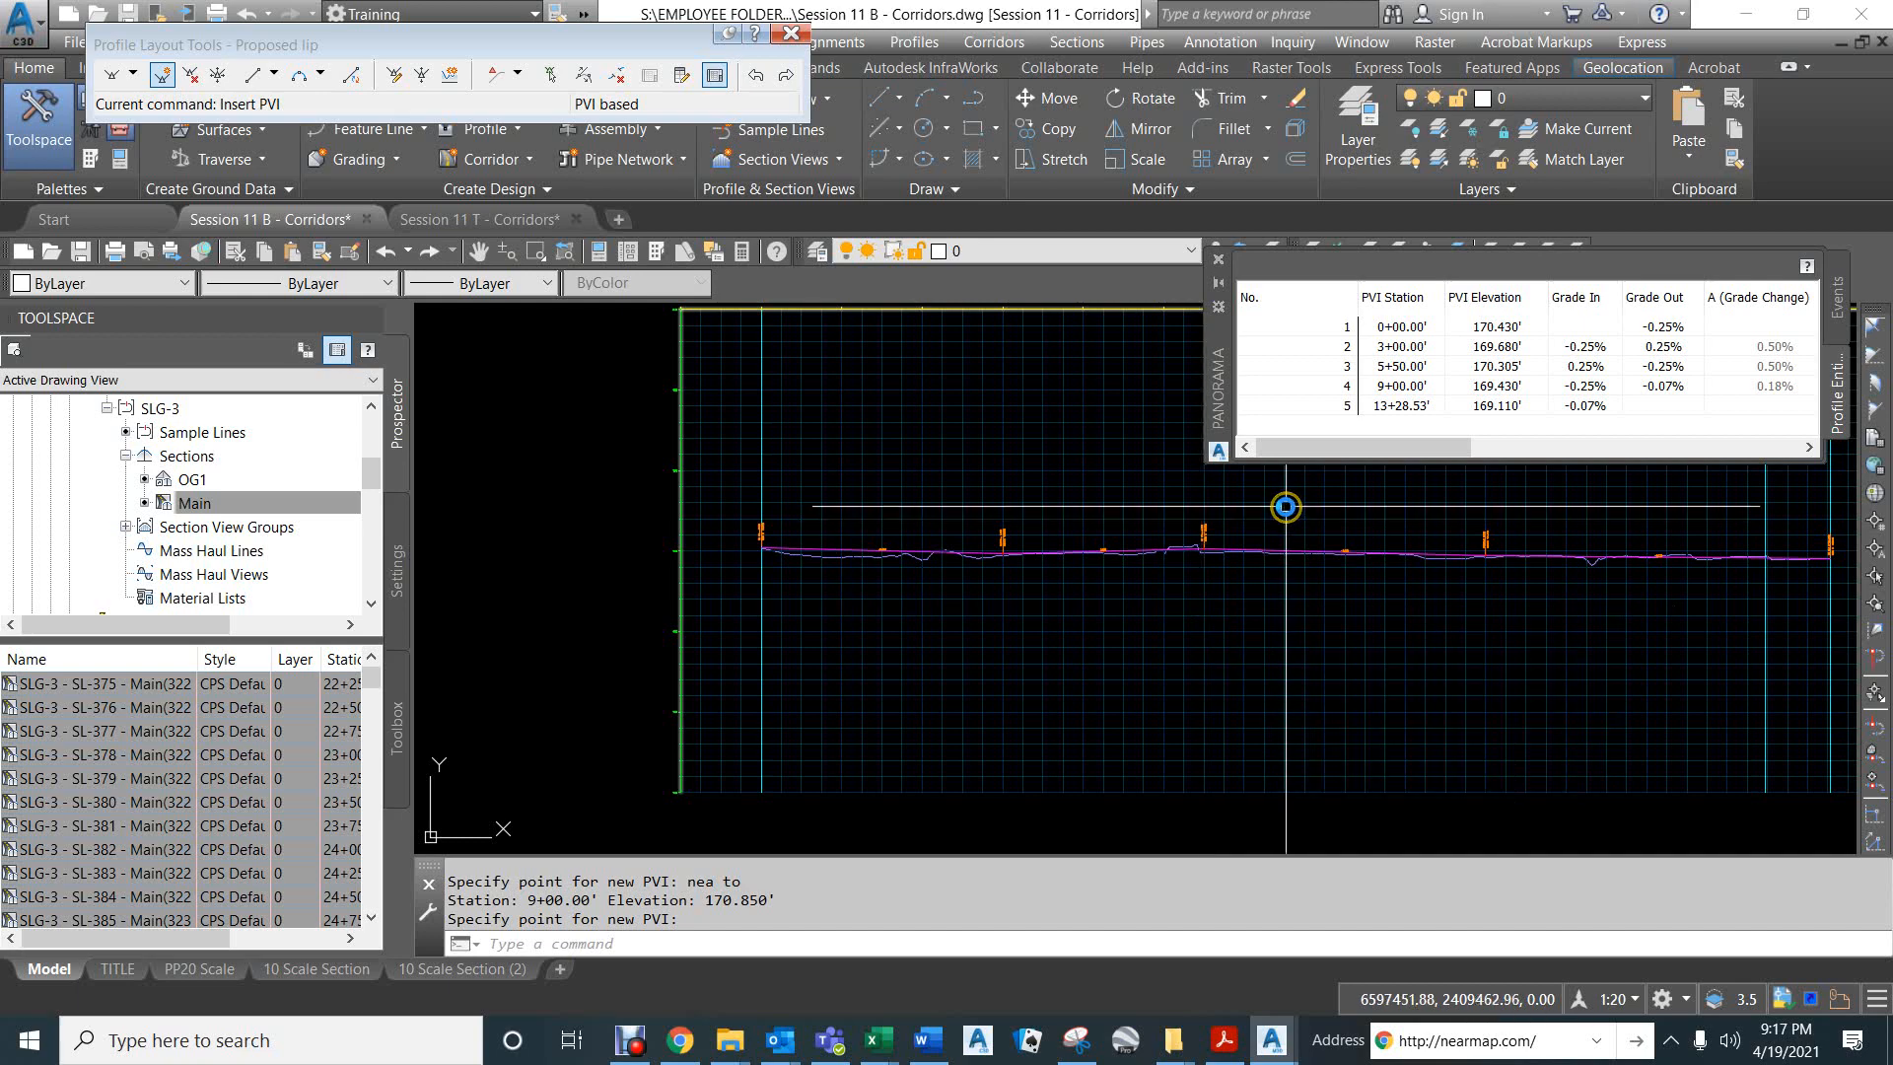
middle_drag(1314, 517, 1125, 538)
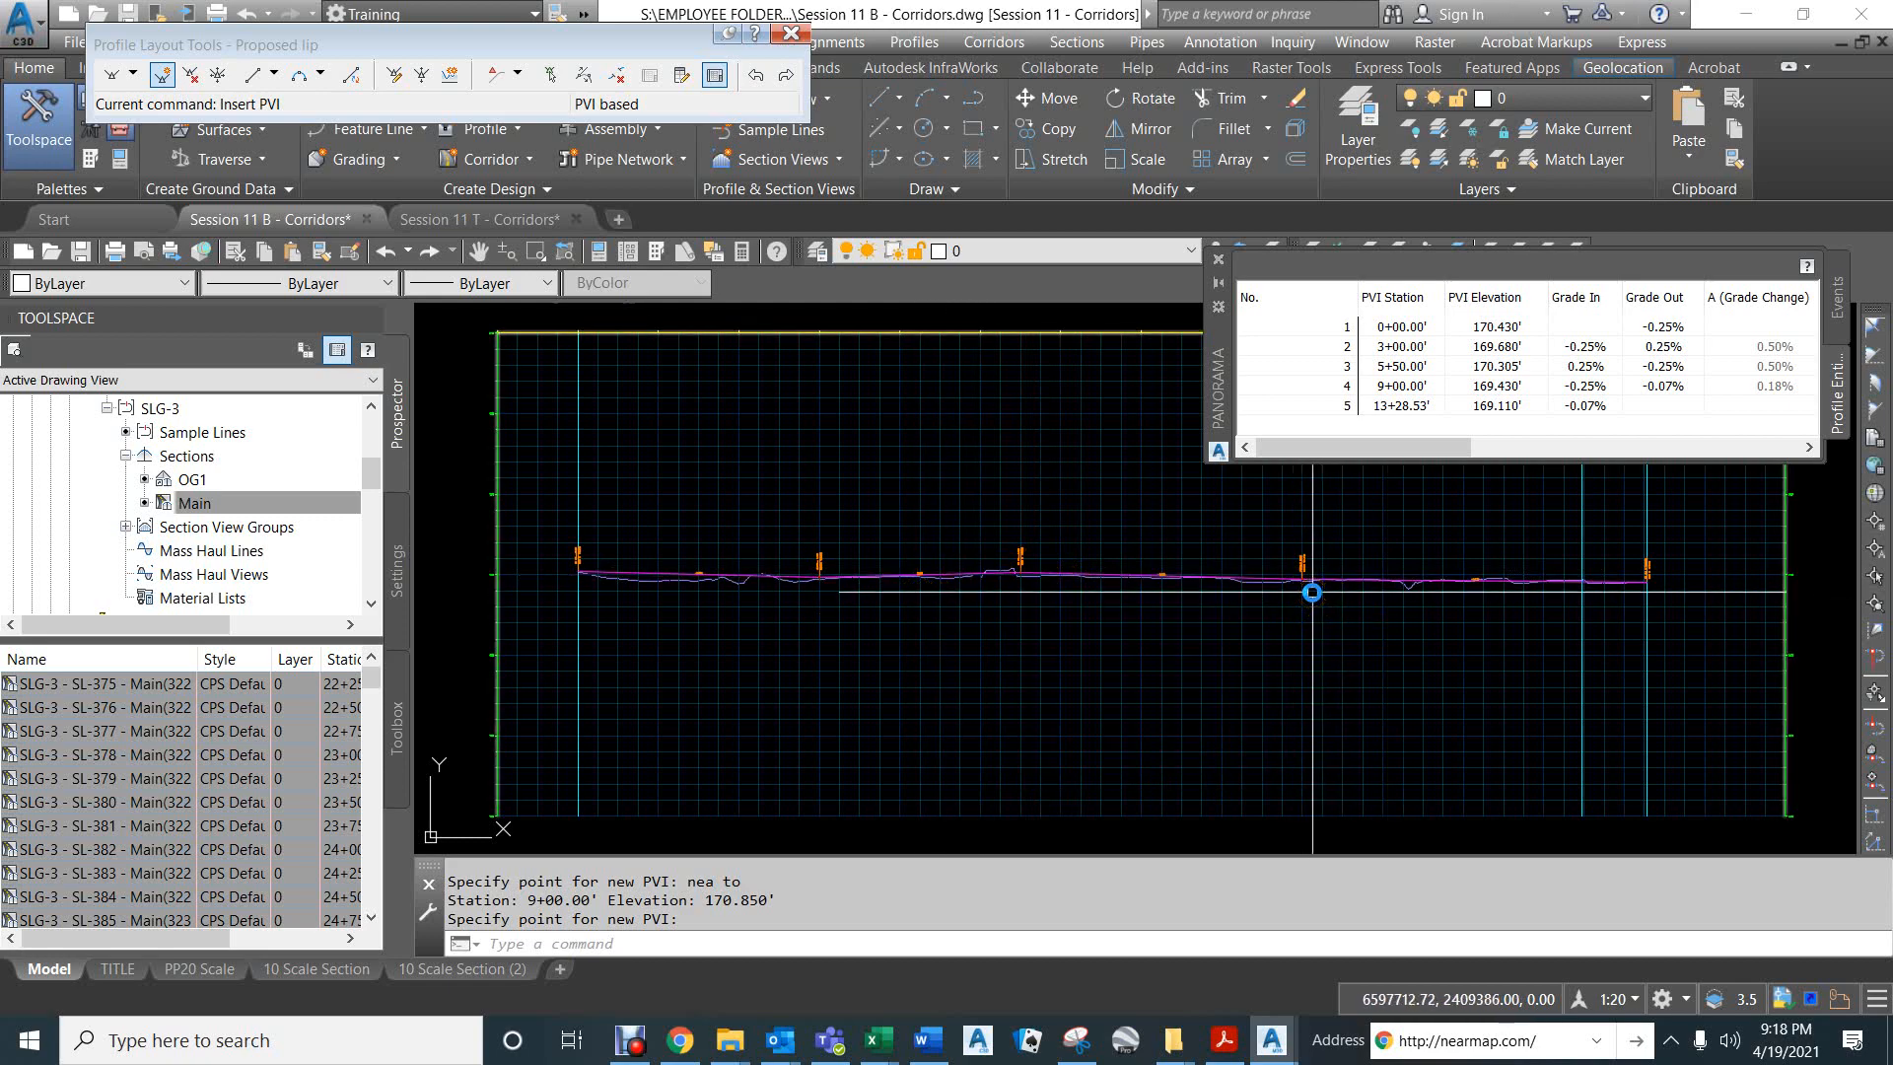
scroll(1482, 578, up, 2)
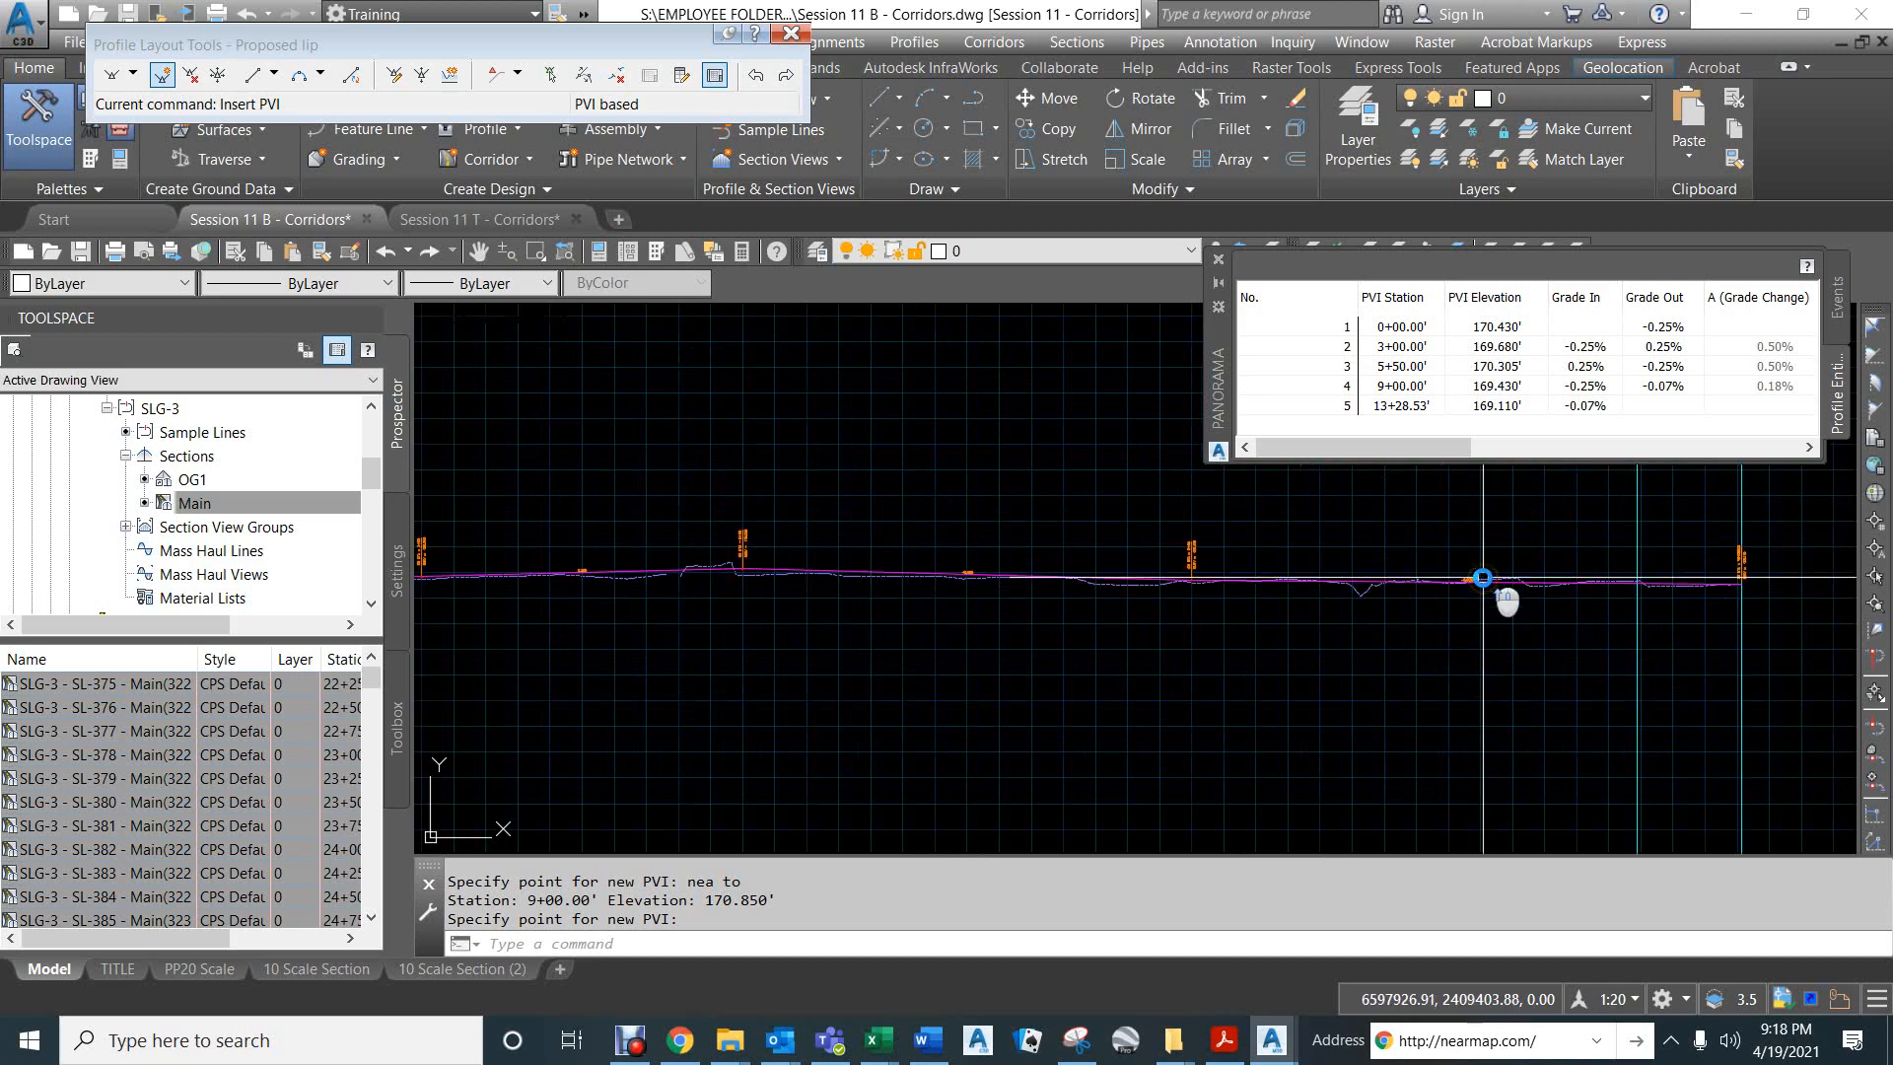
scroll(1483, 577, up, 2)
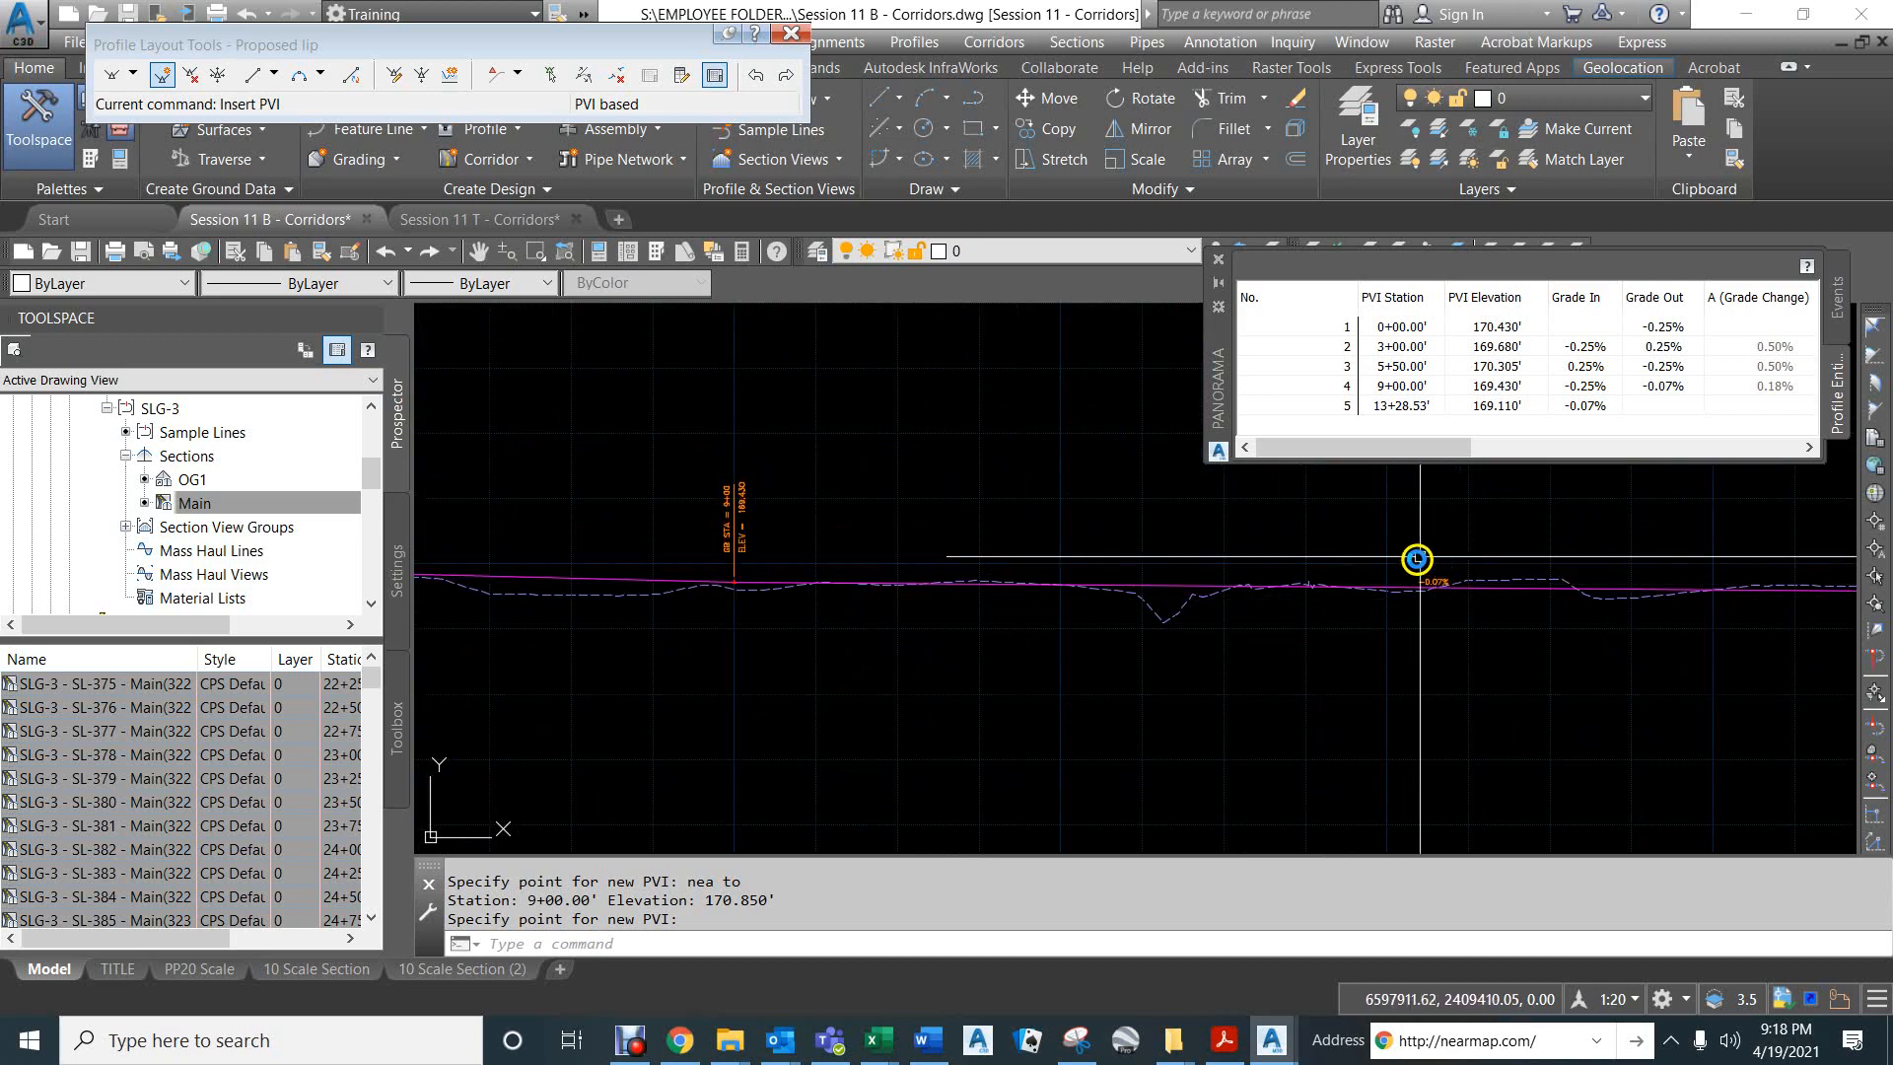
scroll(1314, 563, down, 3)
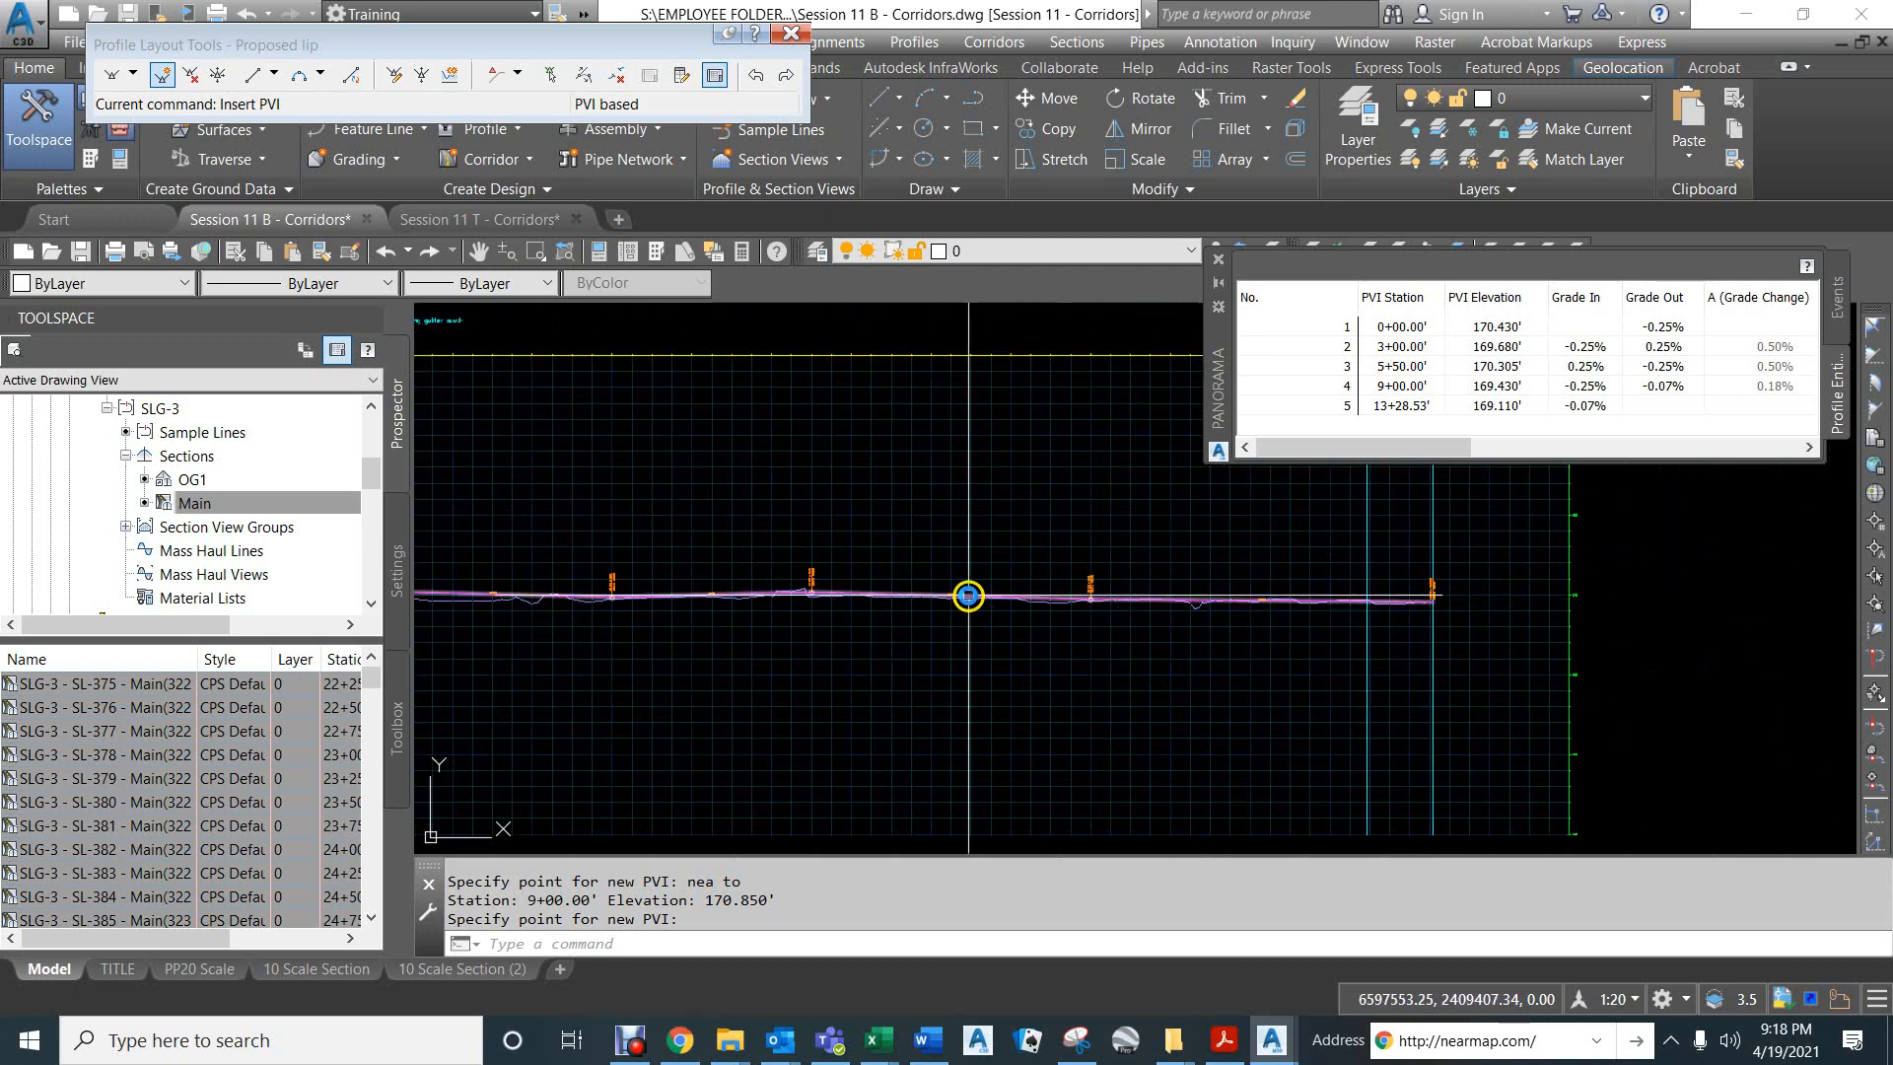
scroll(939, 569, up, 3)
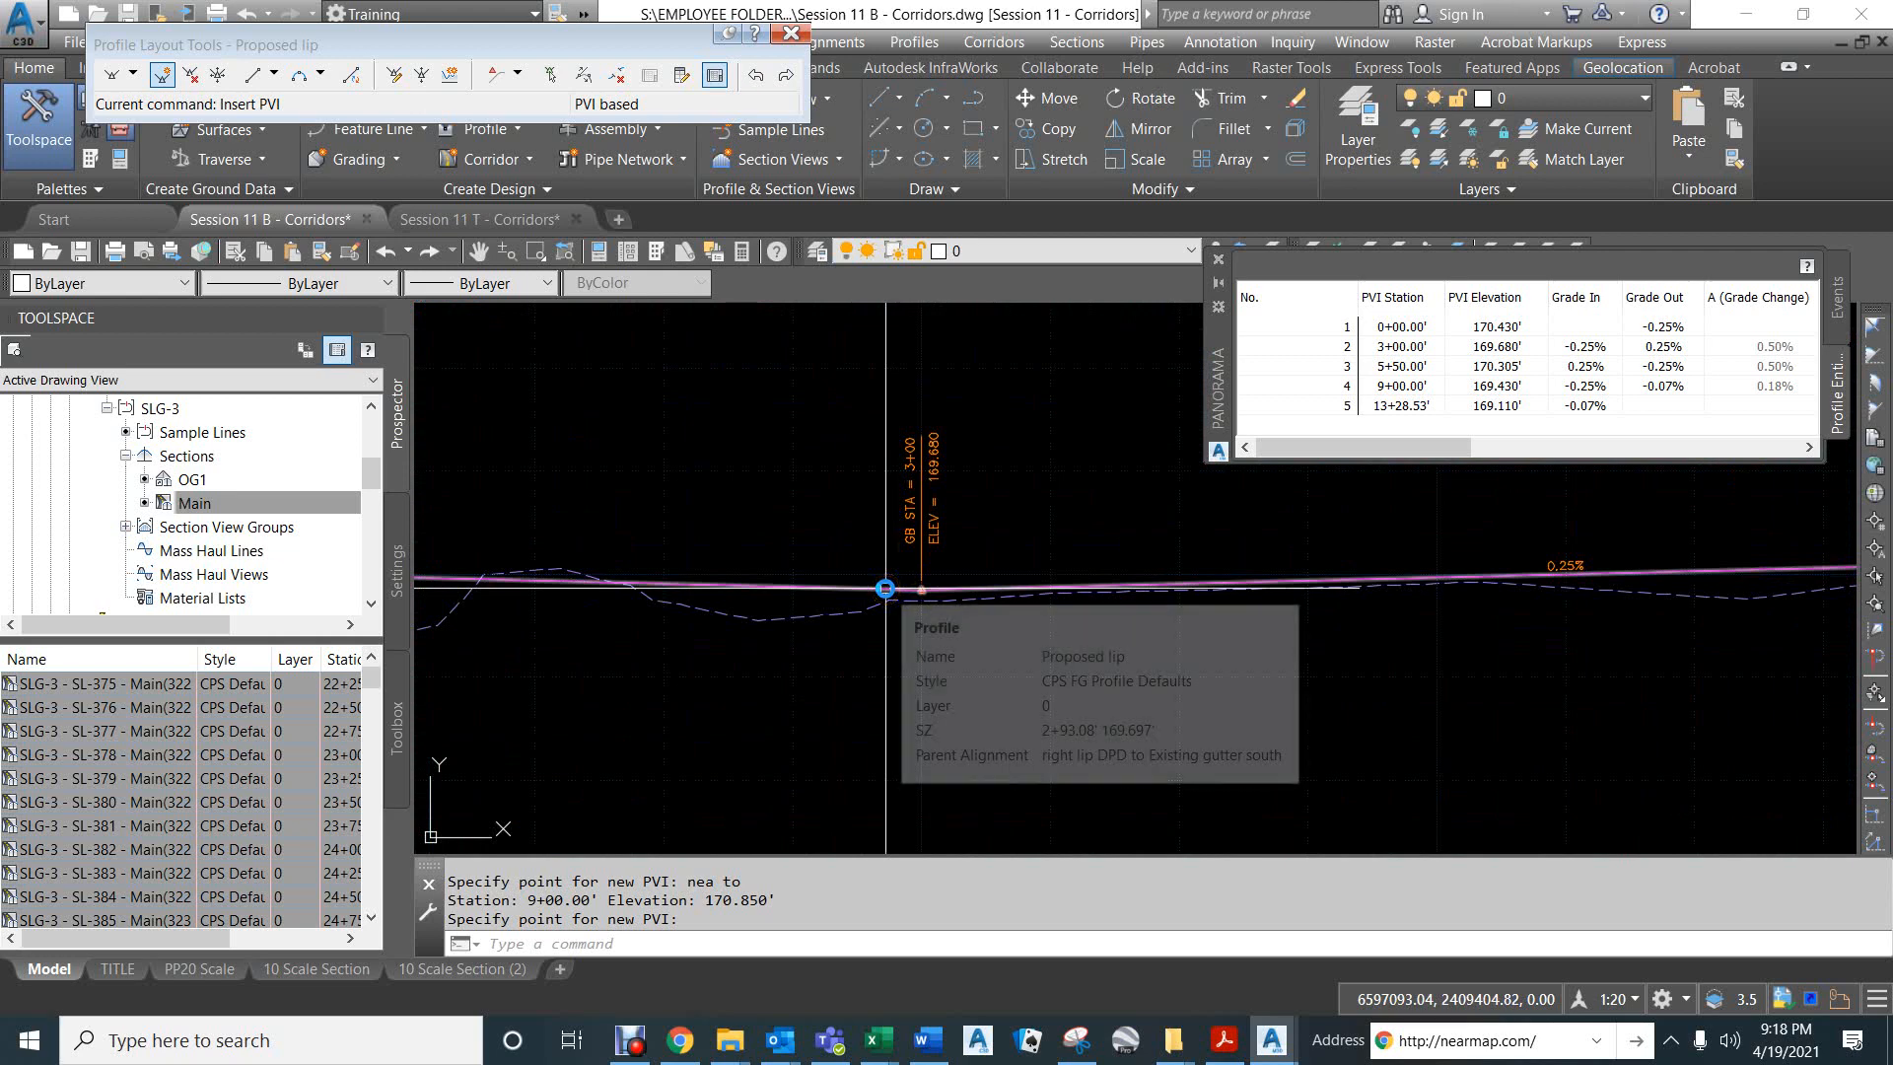
key(Return)
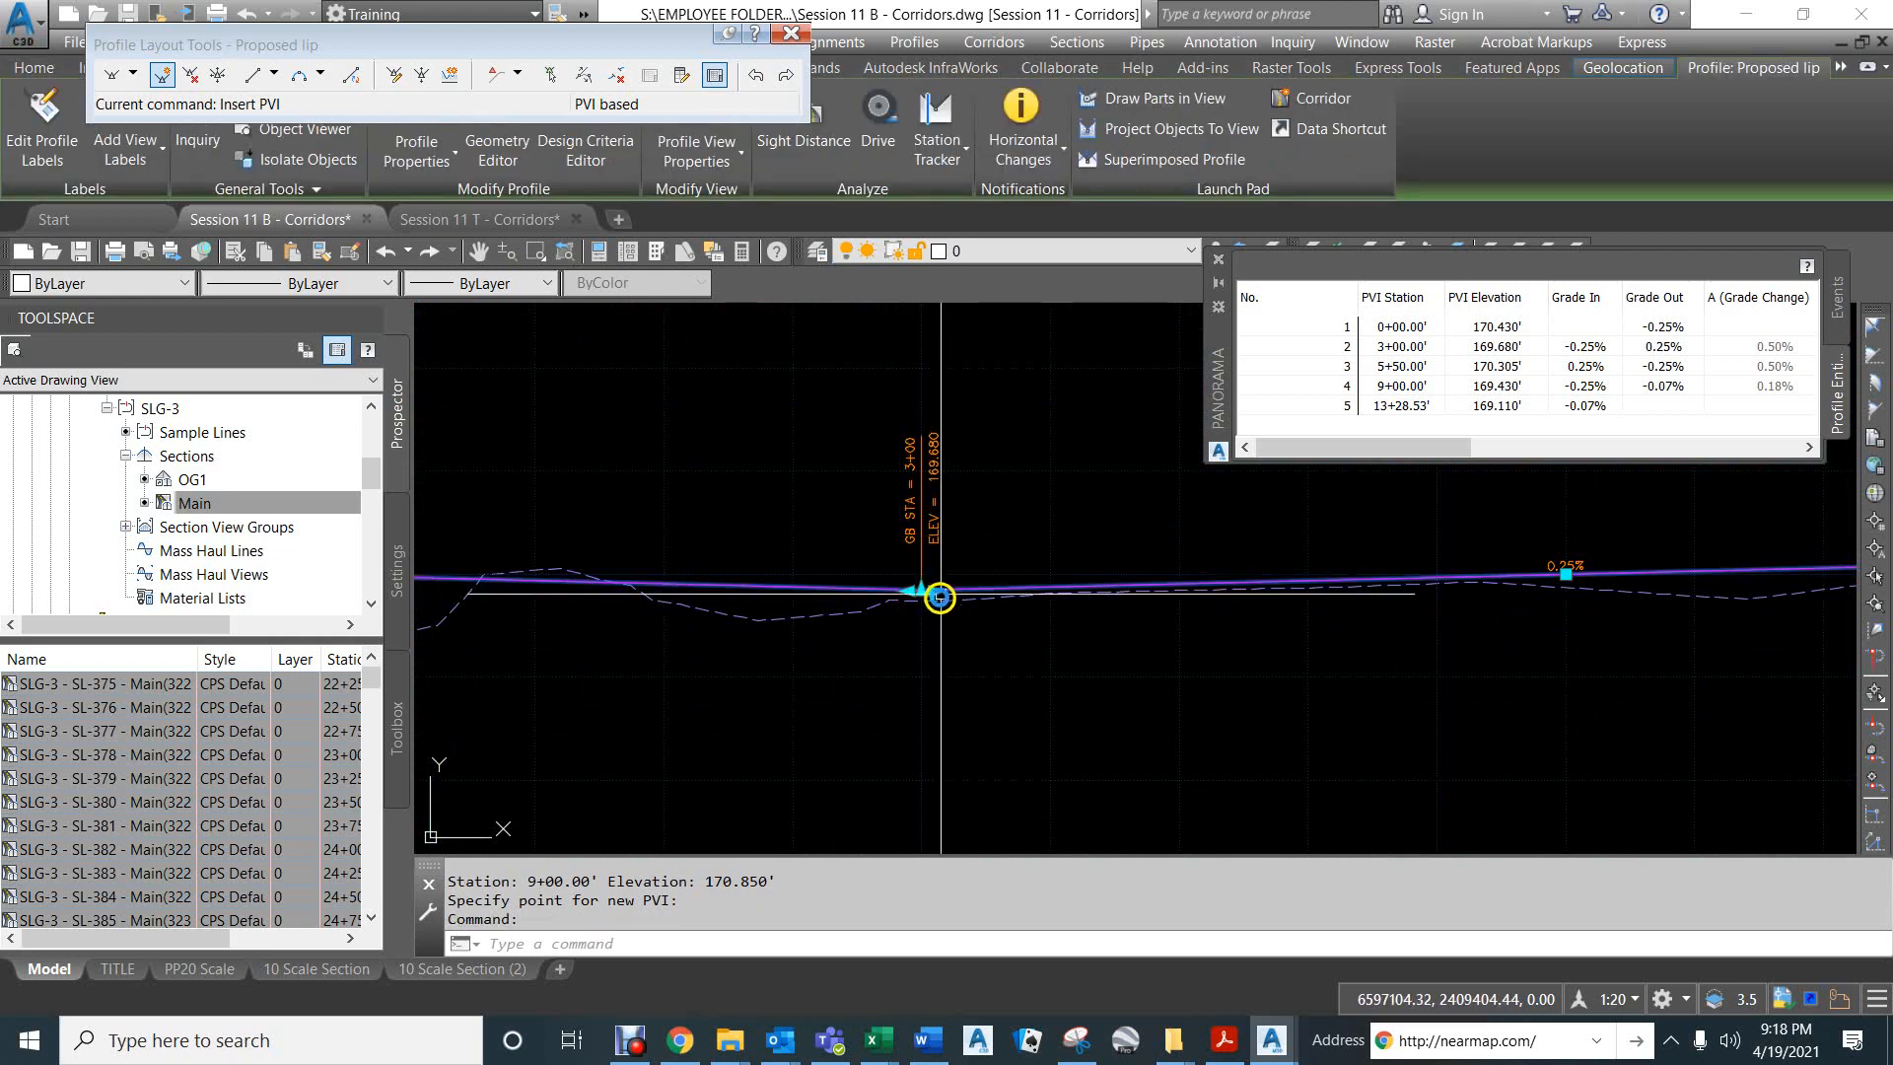
scroll(926, 602, up, 2)
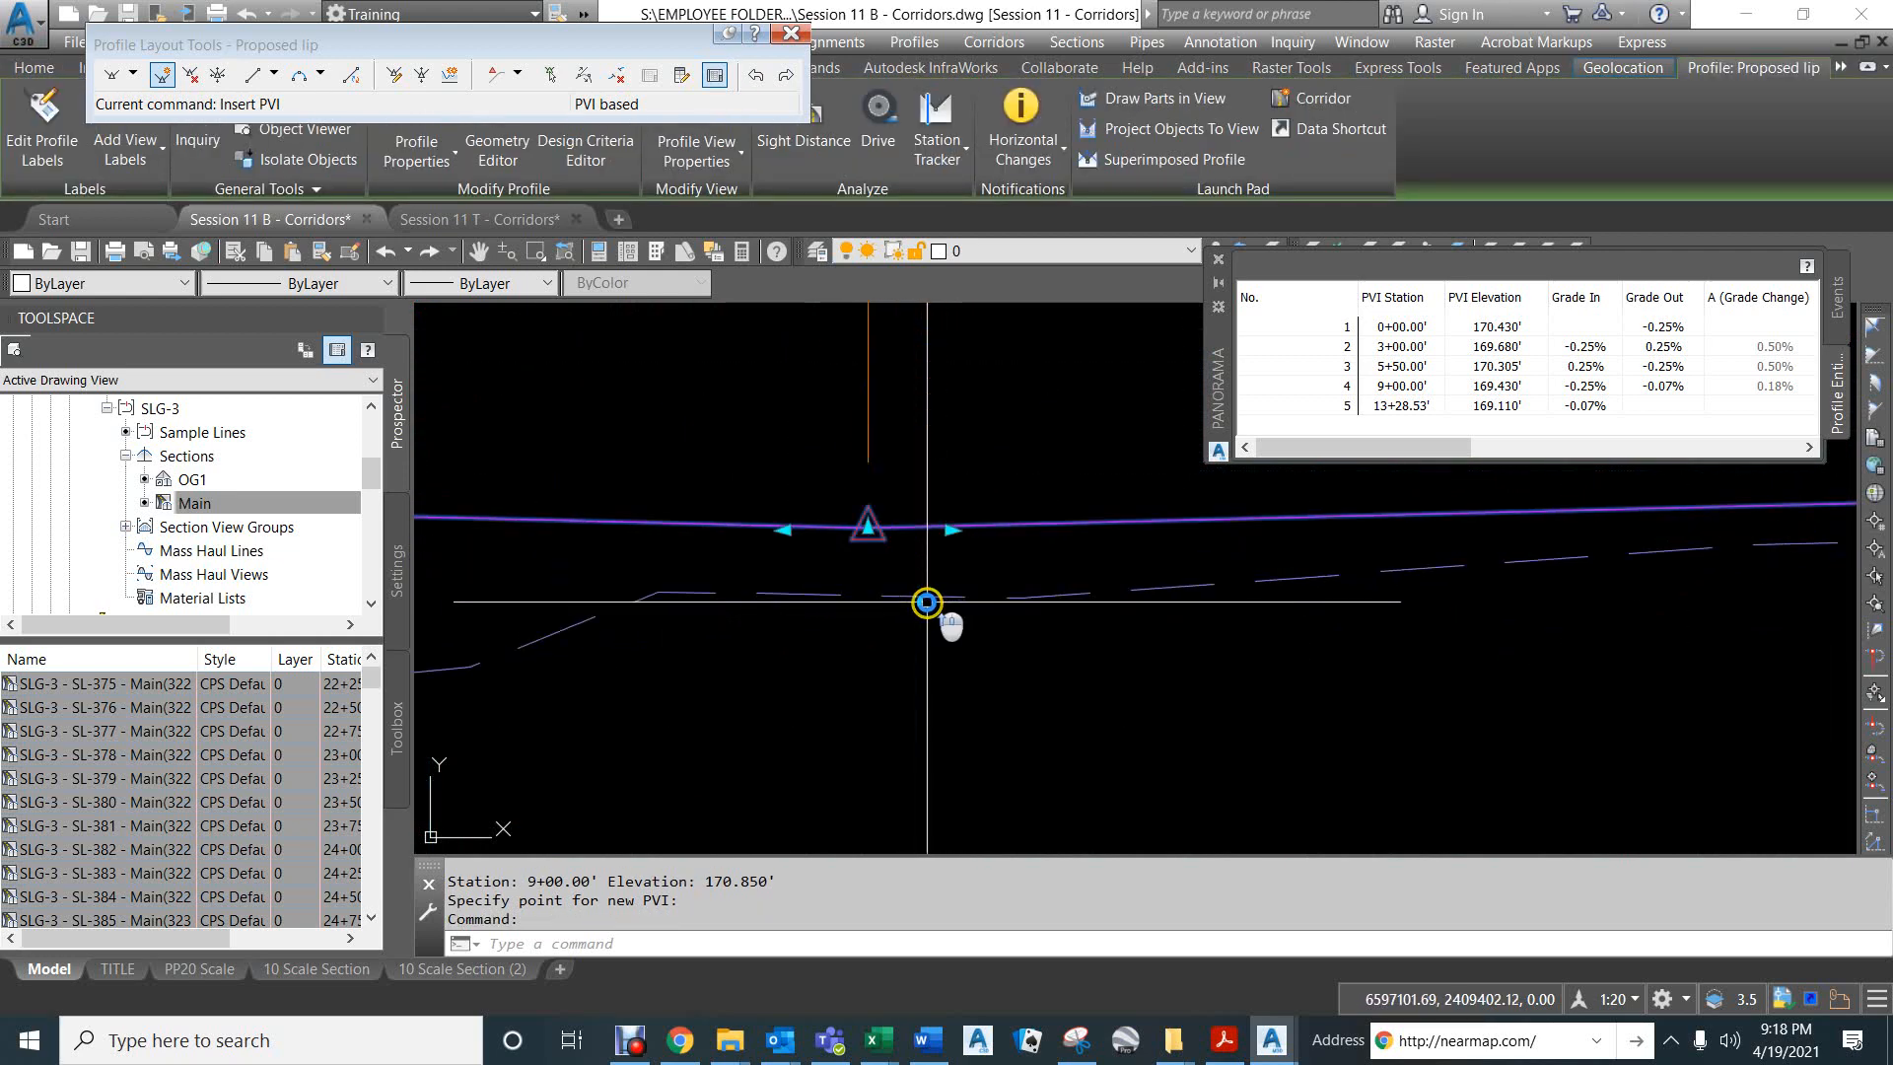
click(951, 529)
scroll(985, 550, down, 3)
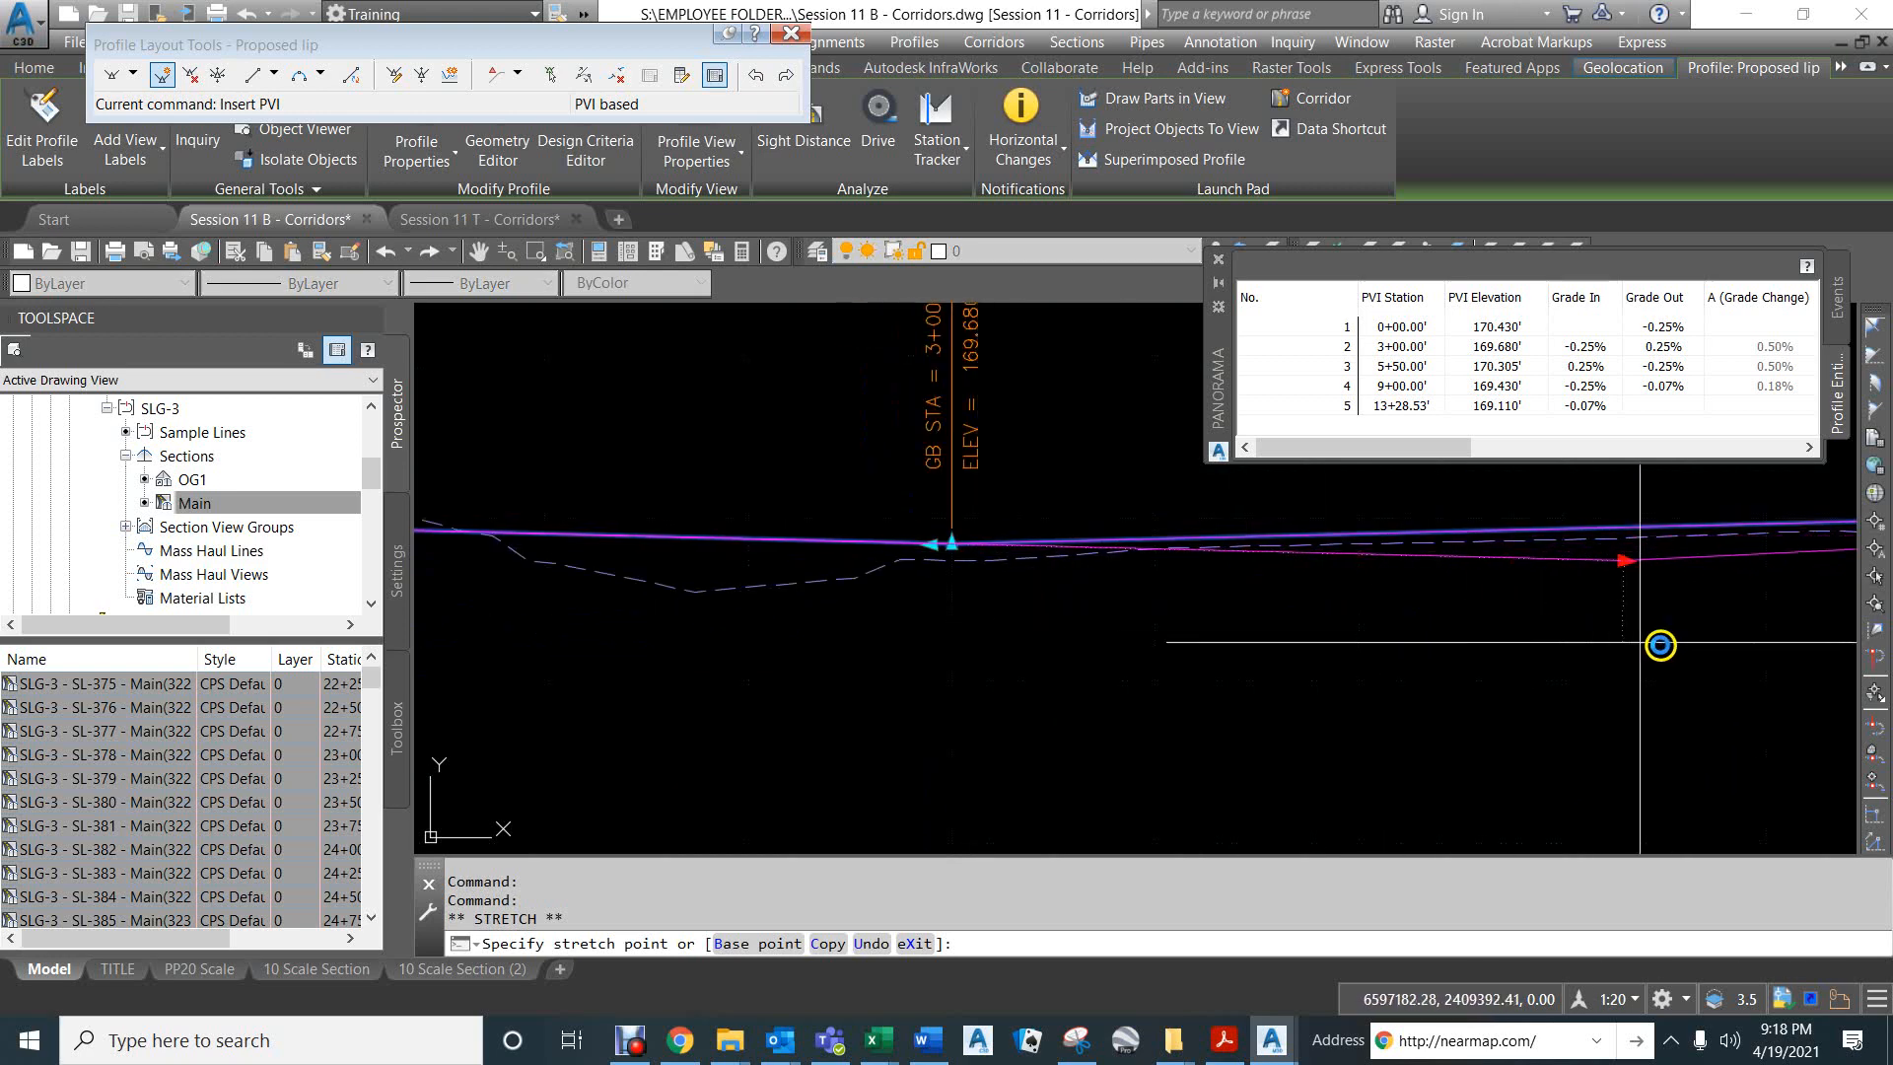
scroll(1498, 648, down, 3)
middle_drag(1568, 652, 1234, 658)
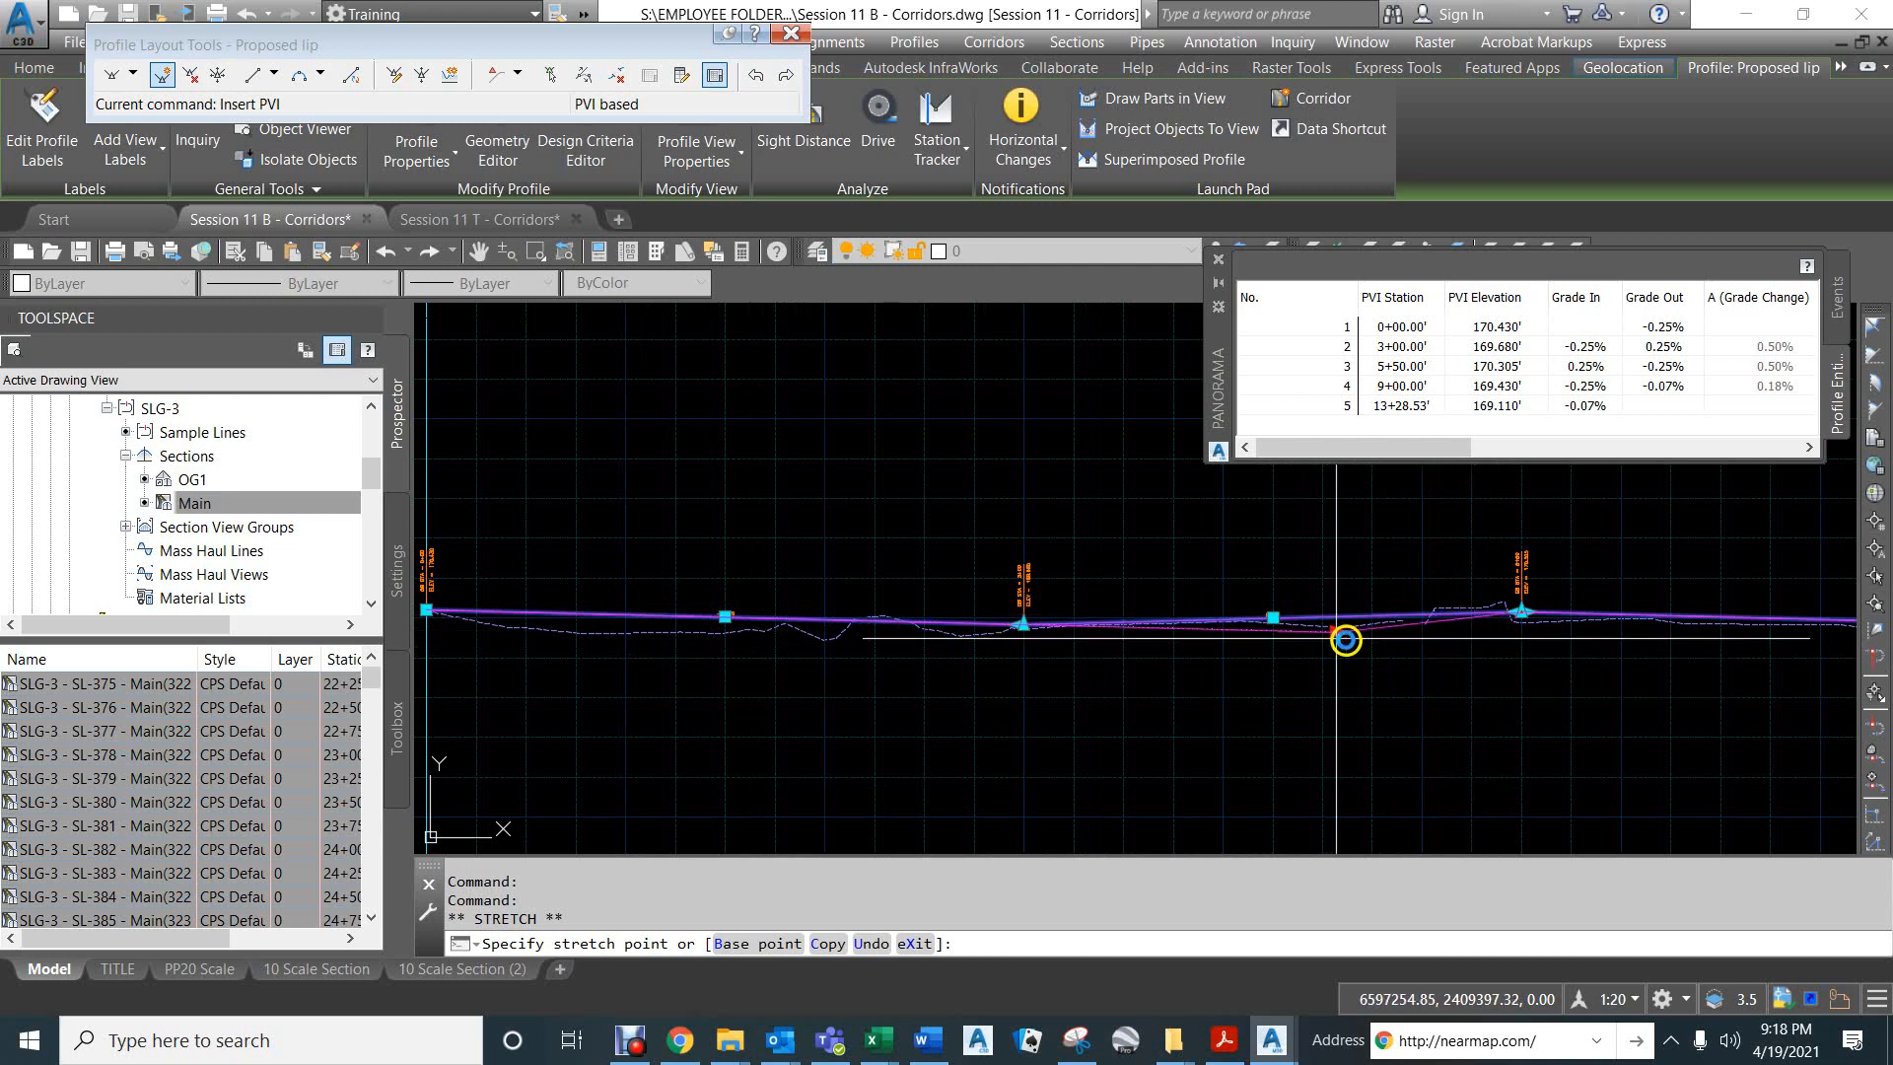
key(Escape)
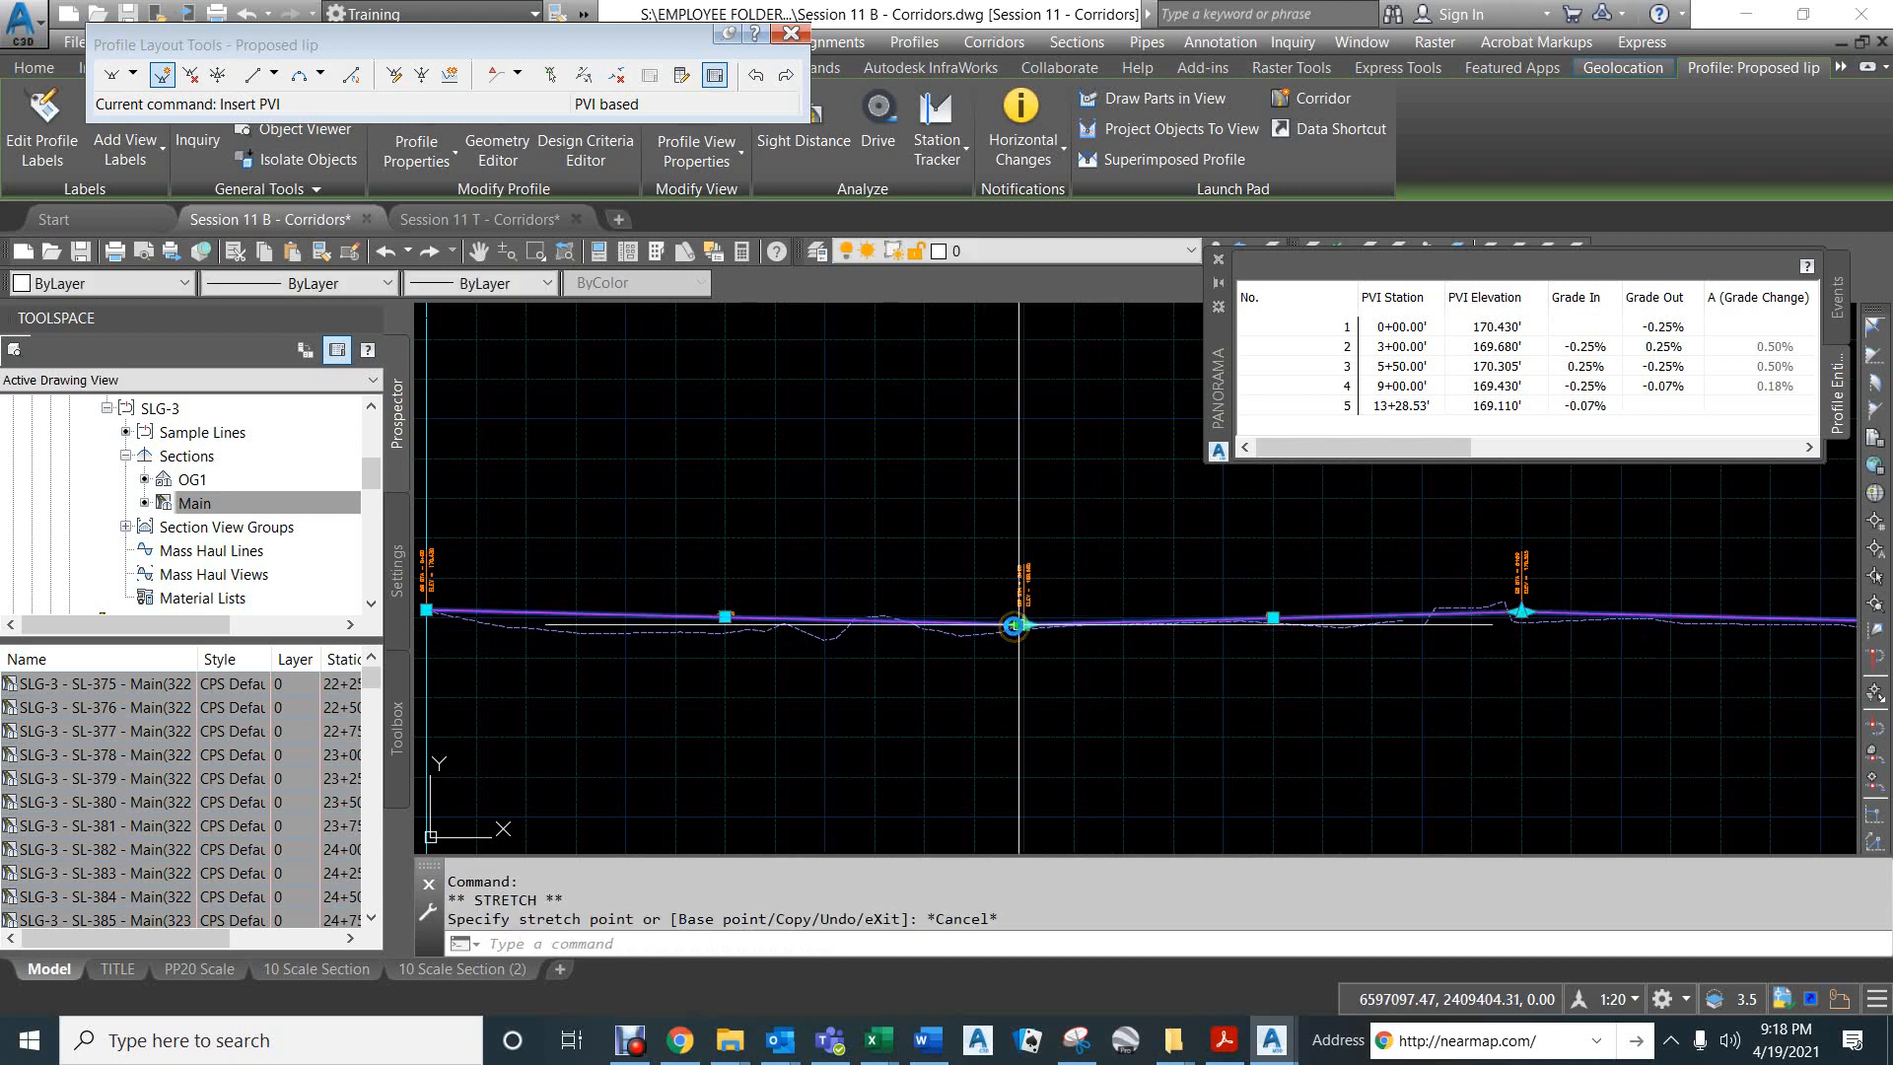
click(1014, 625)
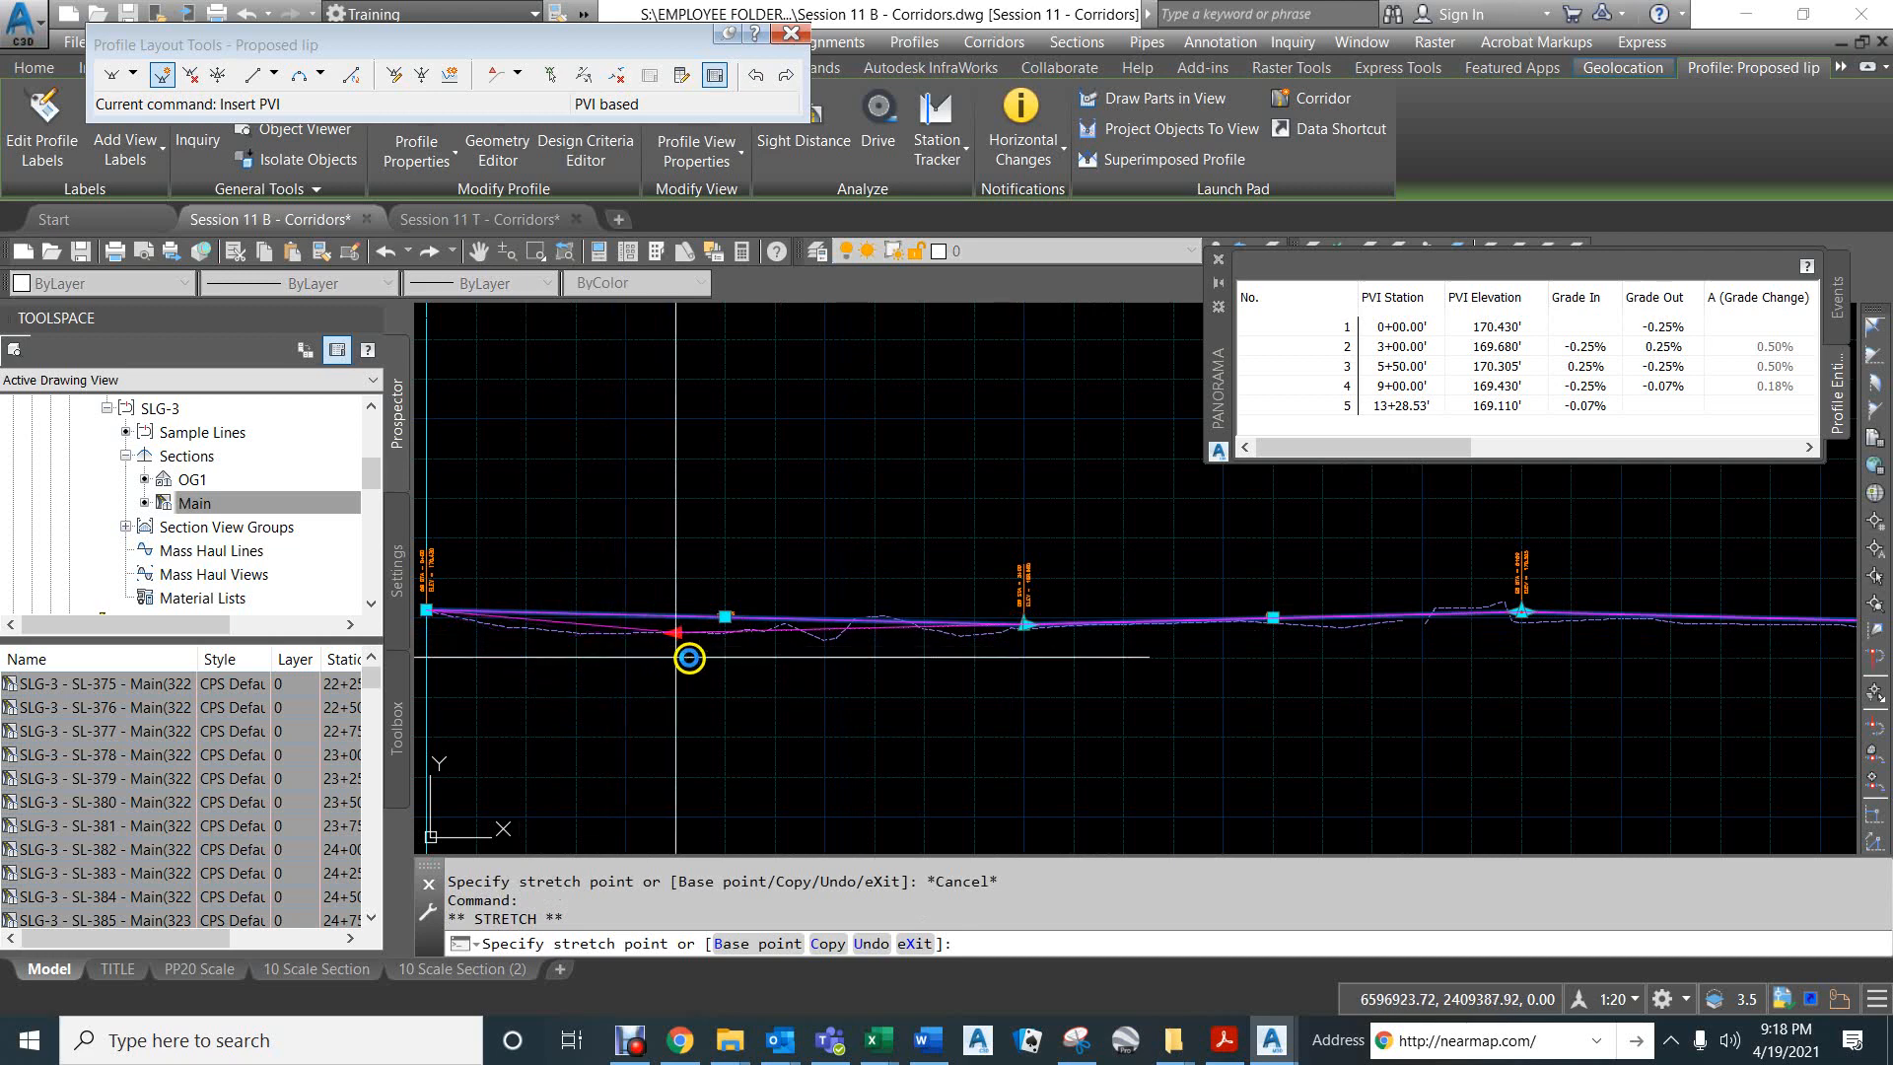
key(Escape)
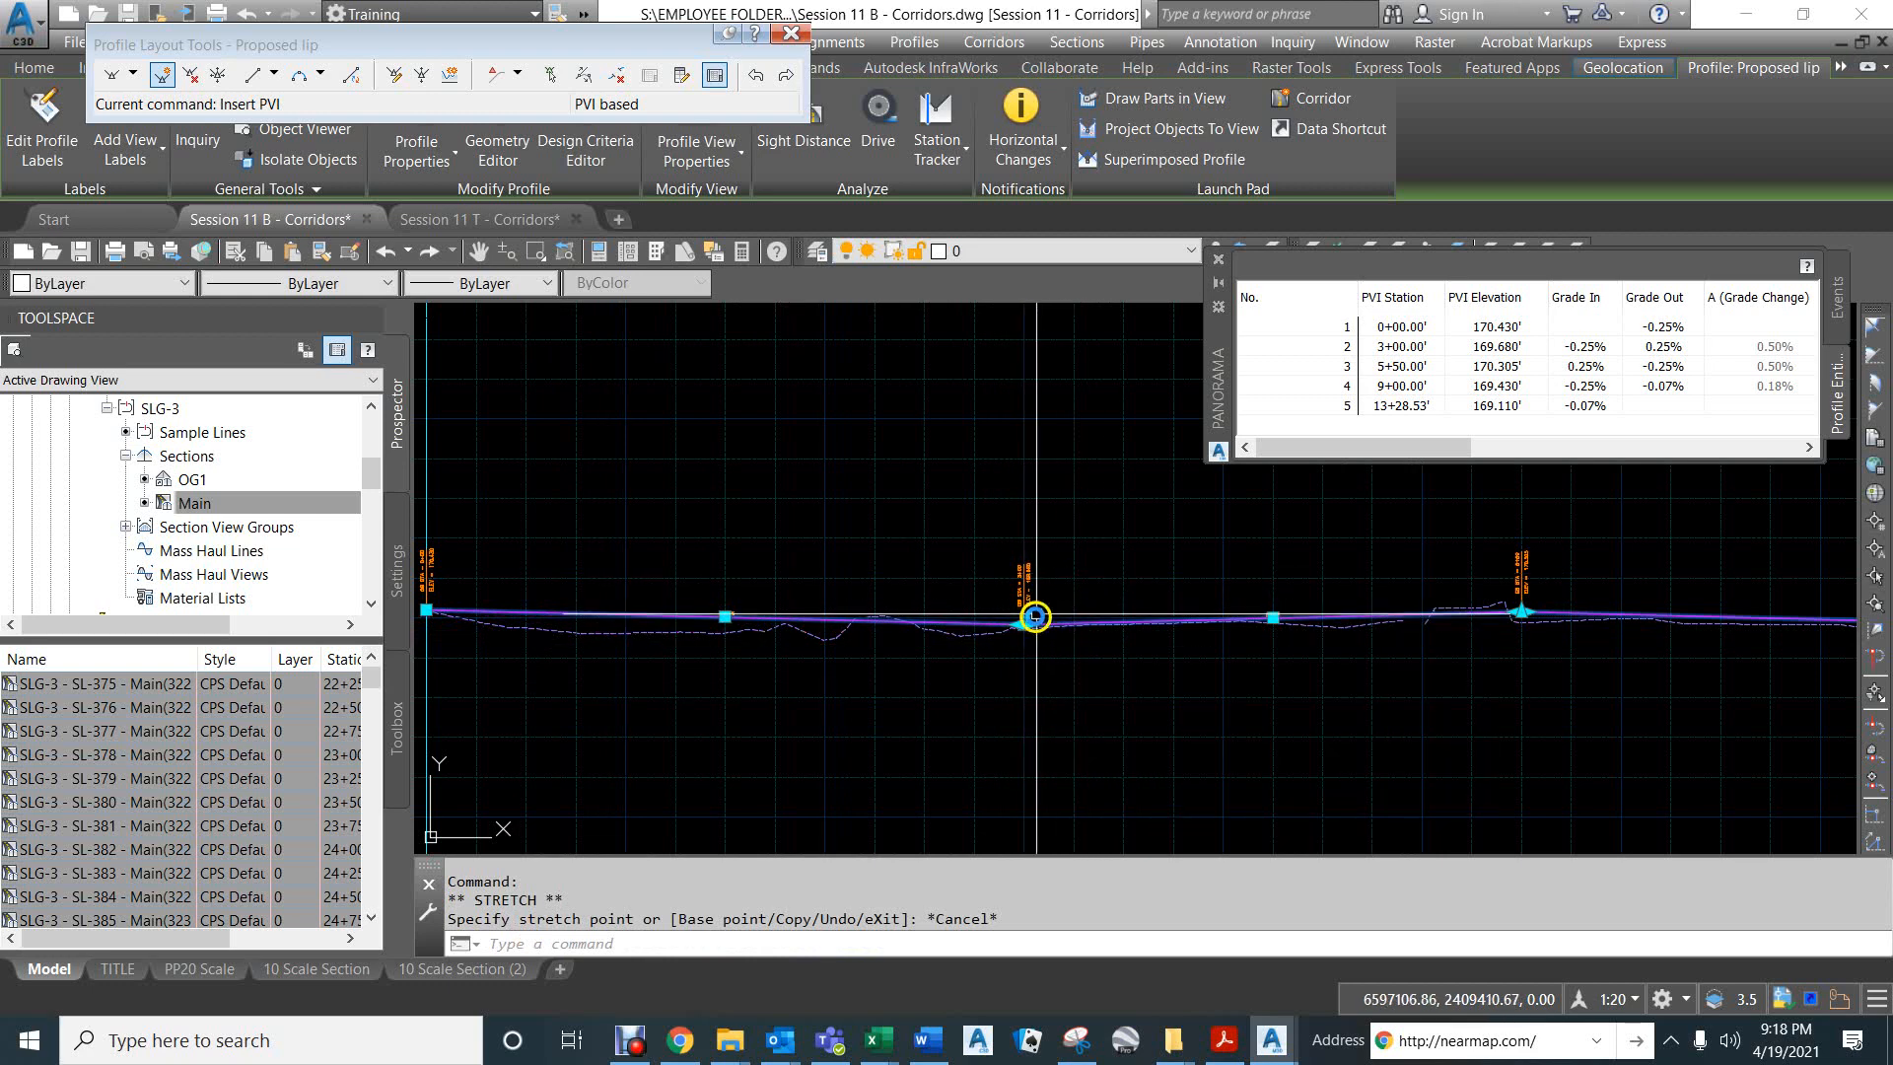
- Stretch the Proposed lip PVI at station 3+00 back along its incoming tangent to about station 2+50, using the Nearest snap
click(1033, 618)
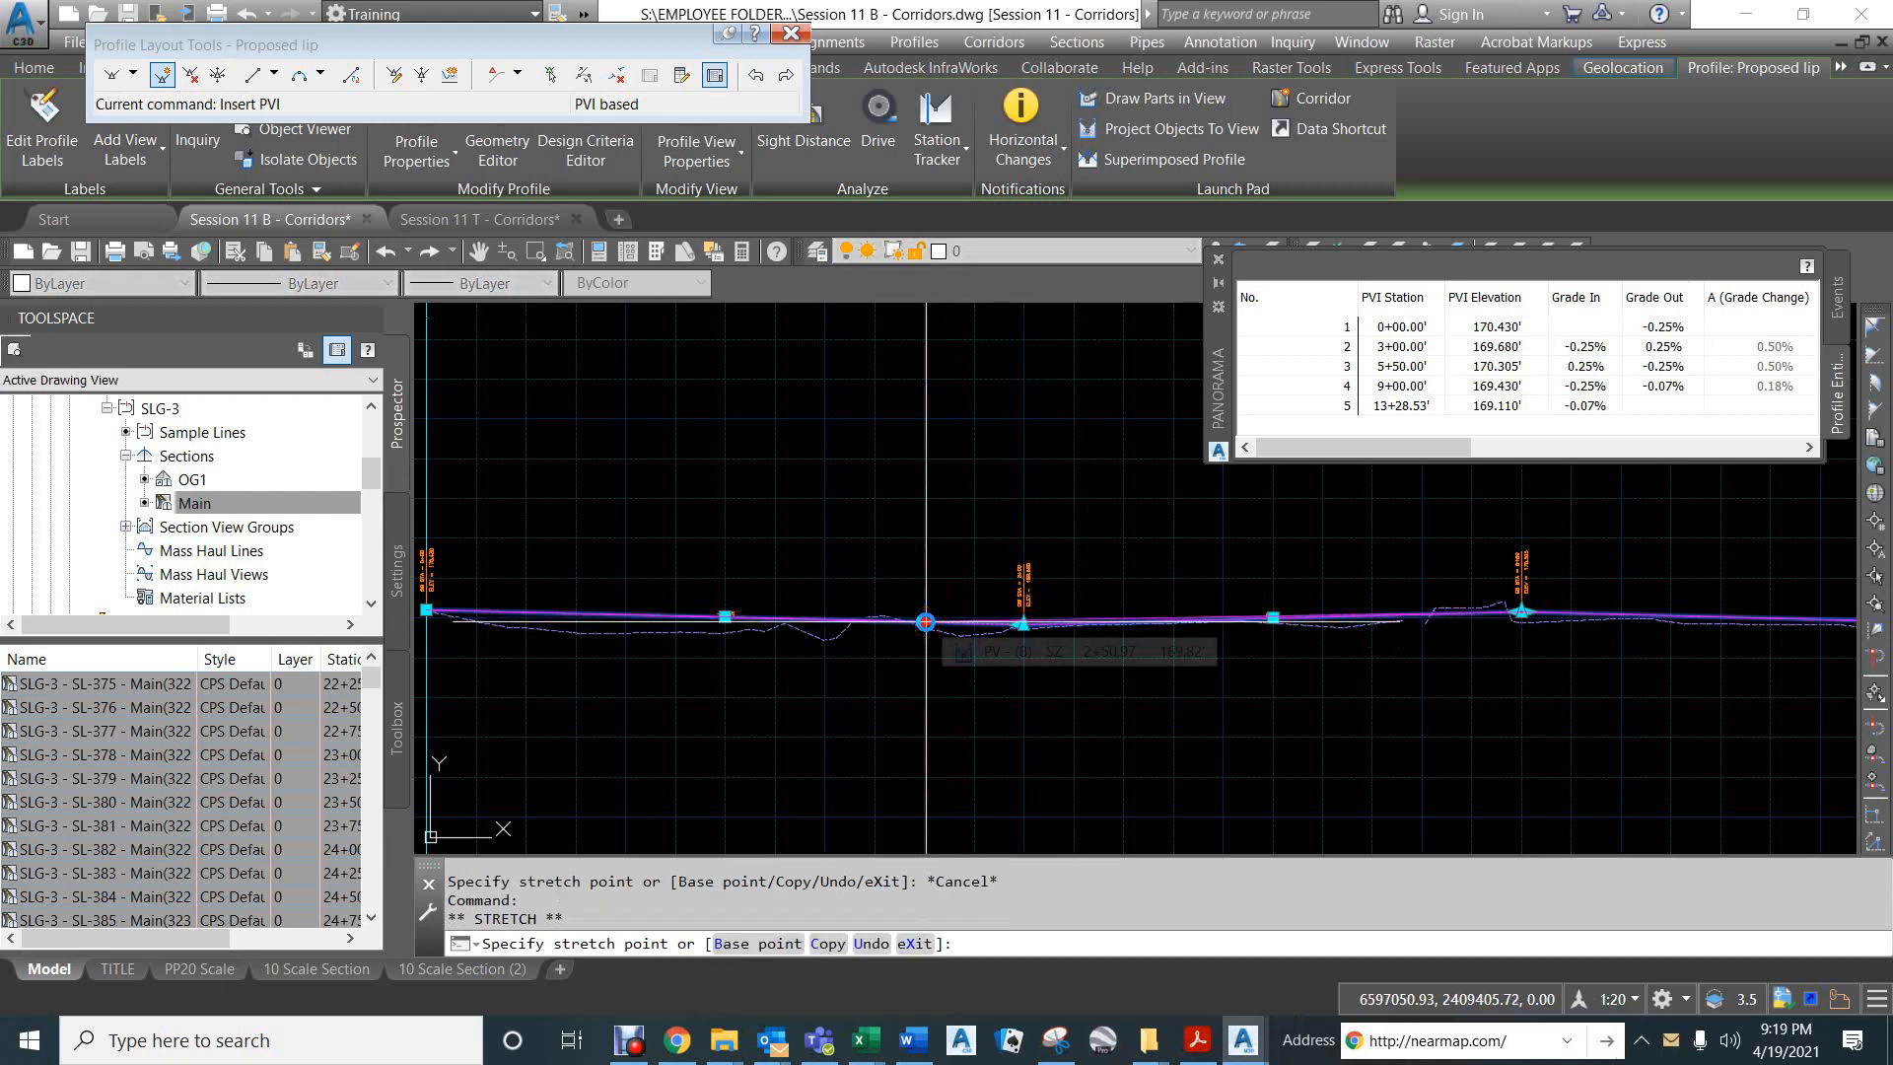
scroll(926, 622, up, 3)
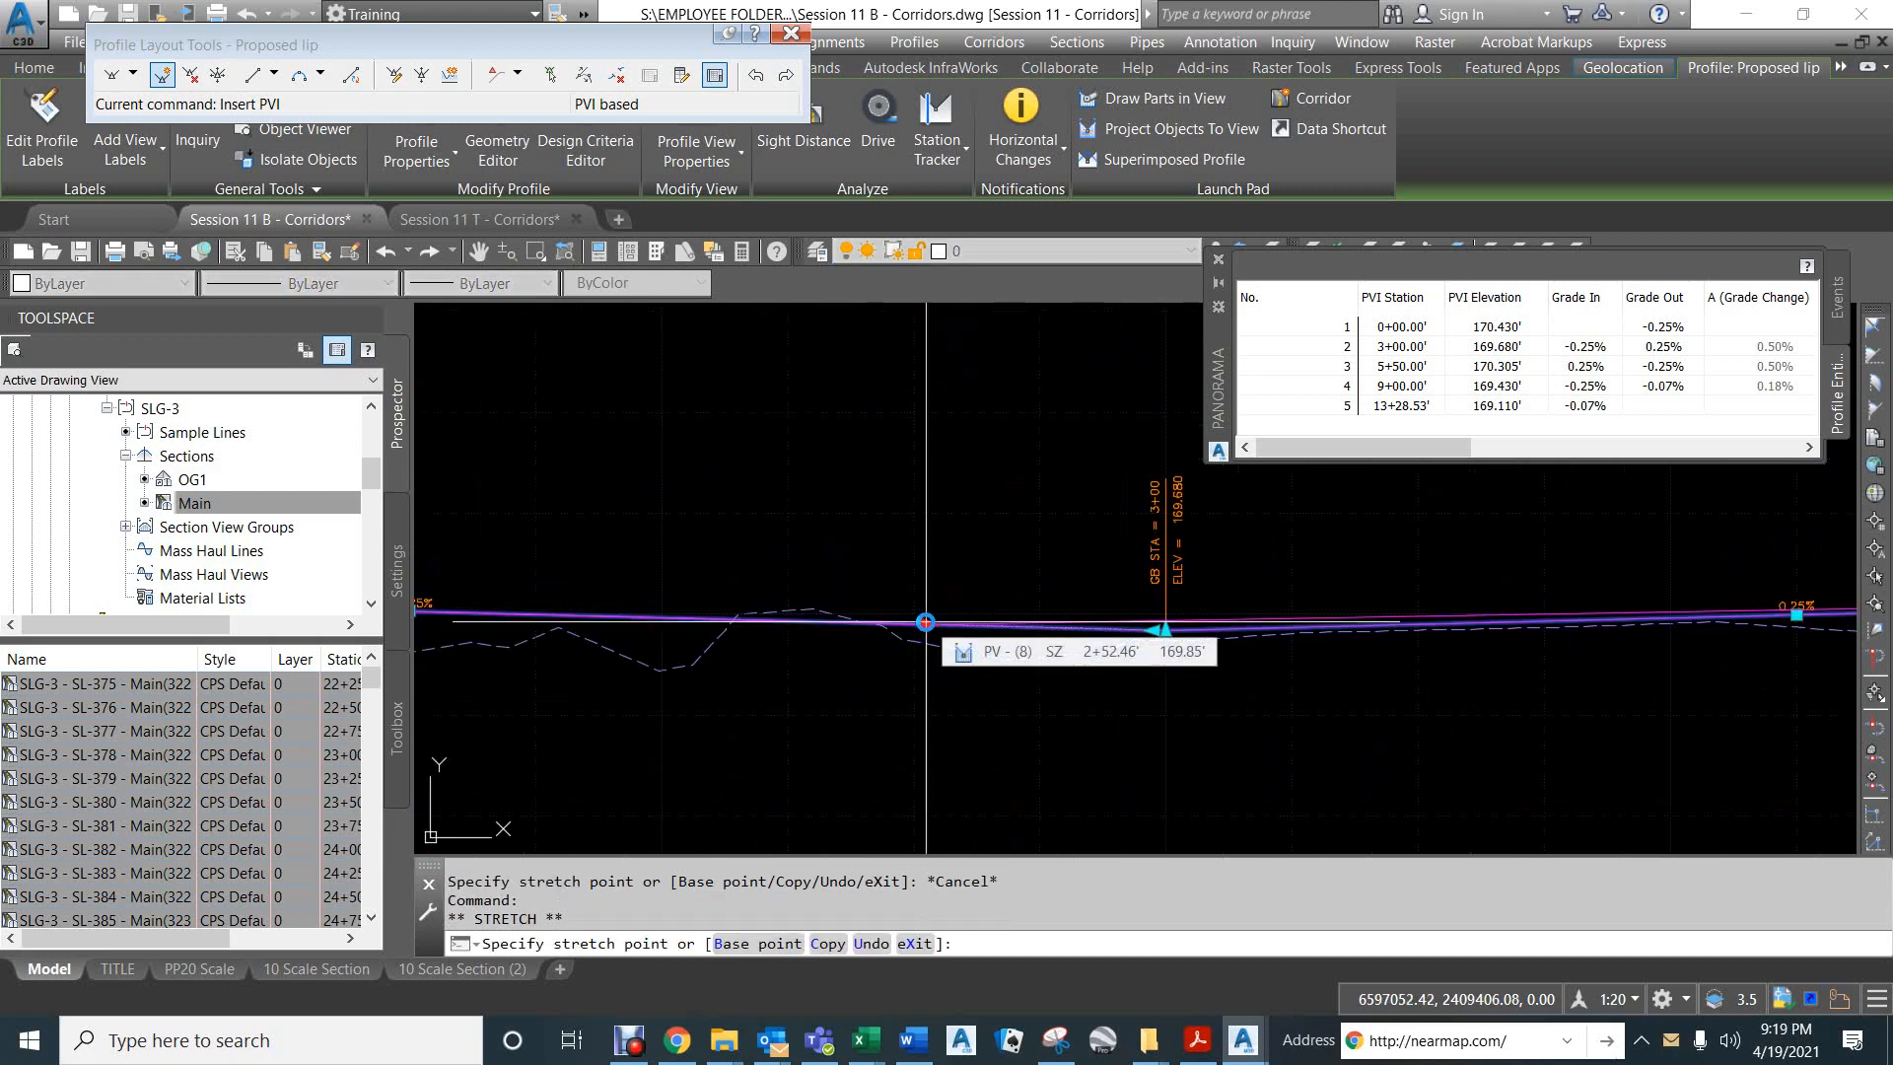
text(nea)
key(space)
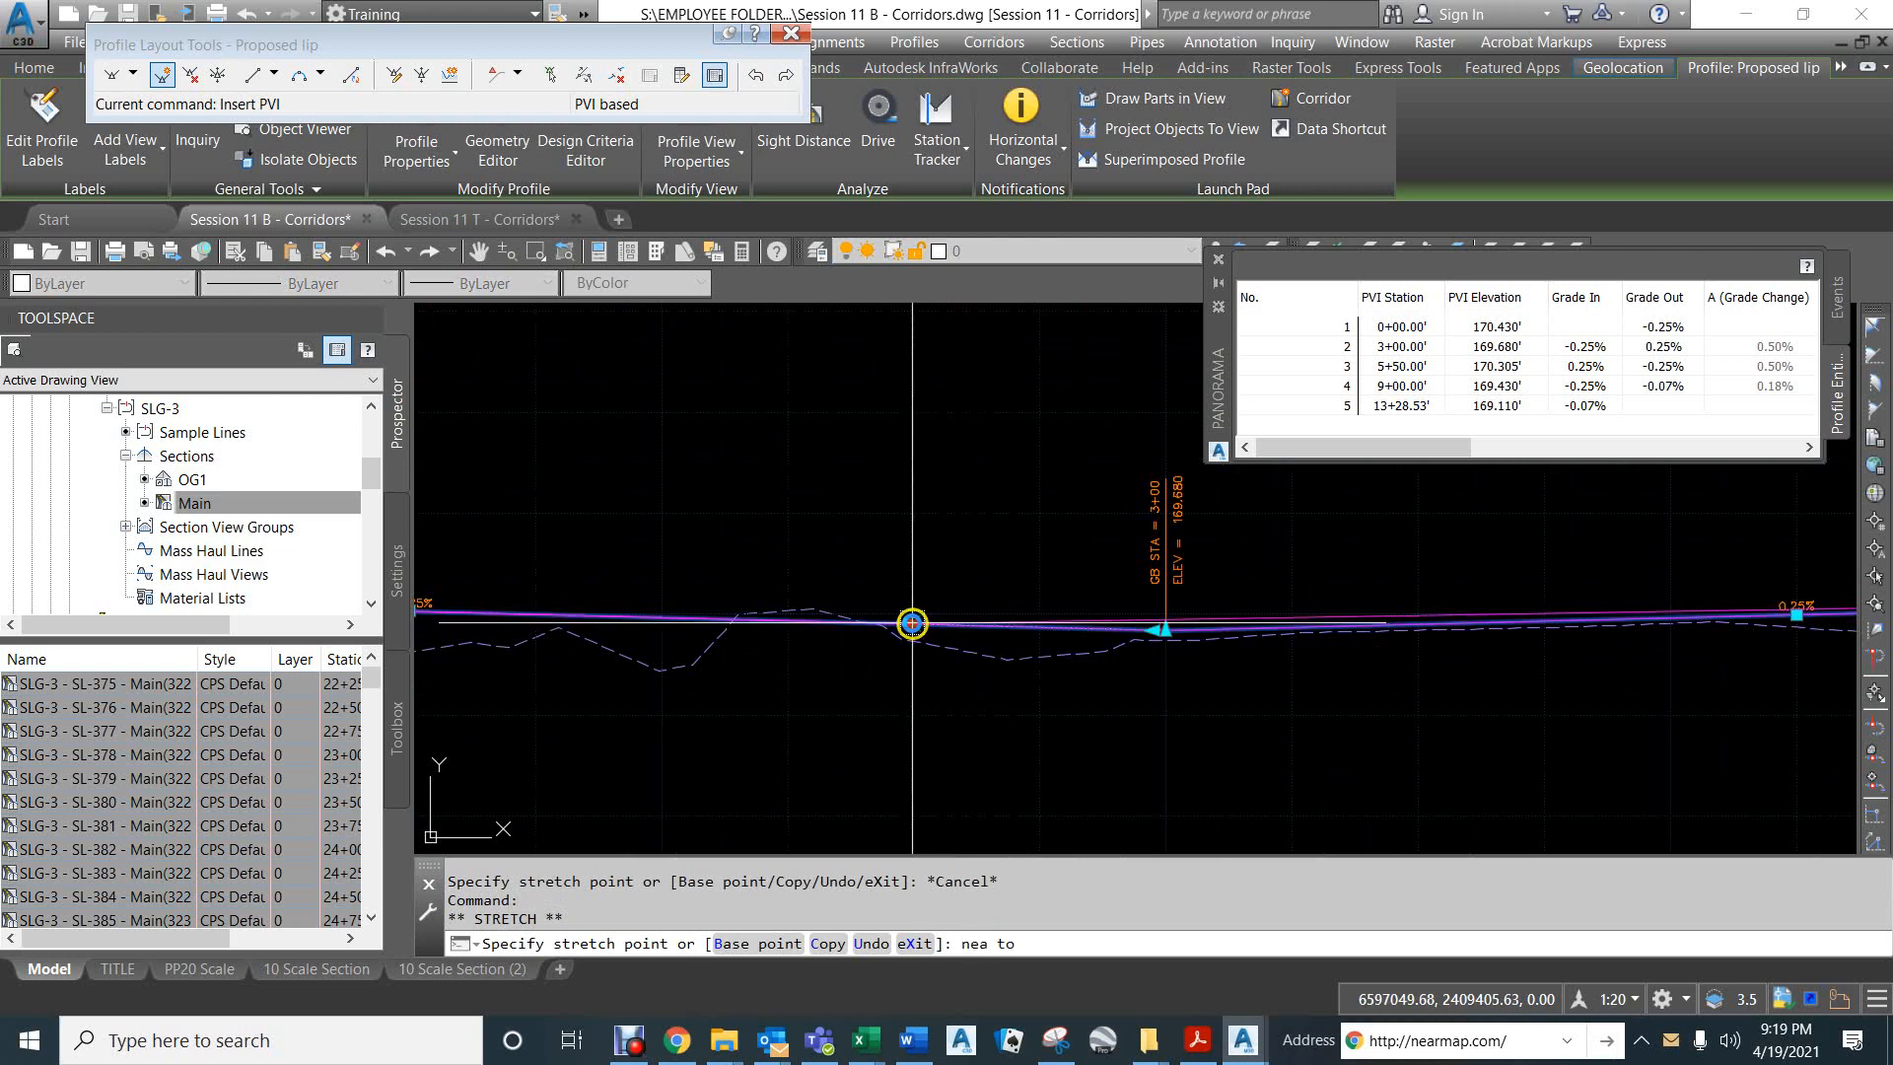
click(912, 623)
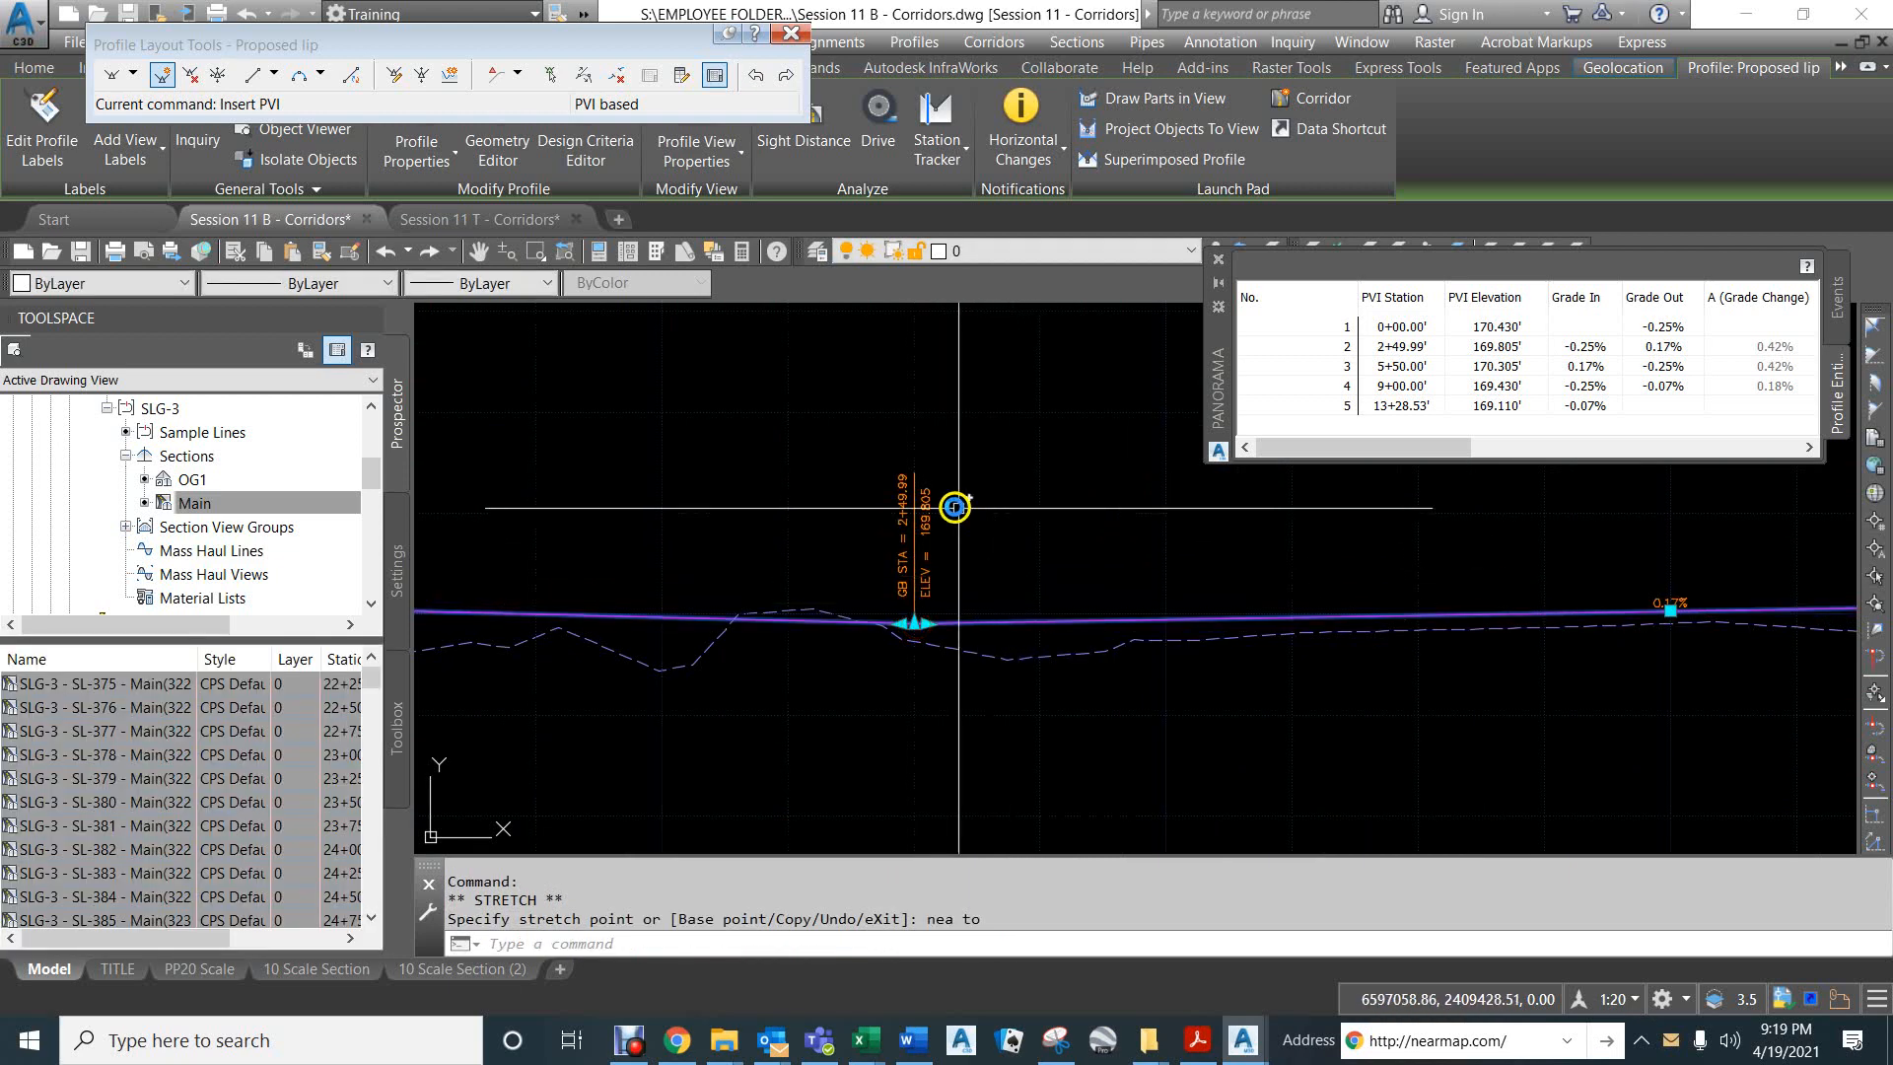
- Set the station of the Proposed lip's second PVI to exactly 2+50
click(1402, 345)
click(1402, 346)
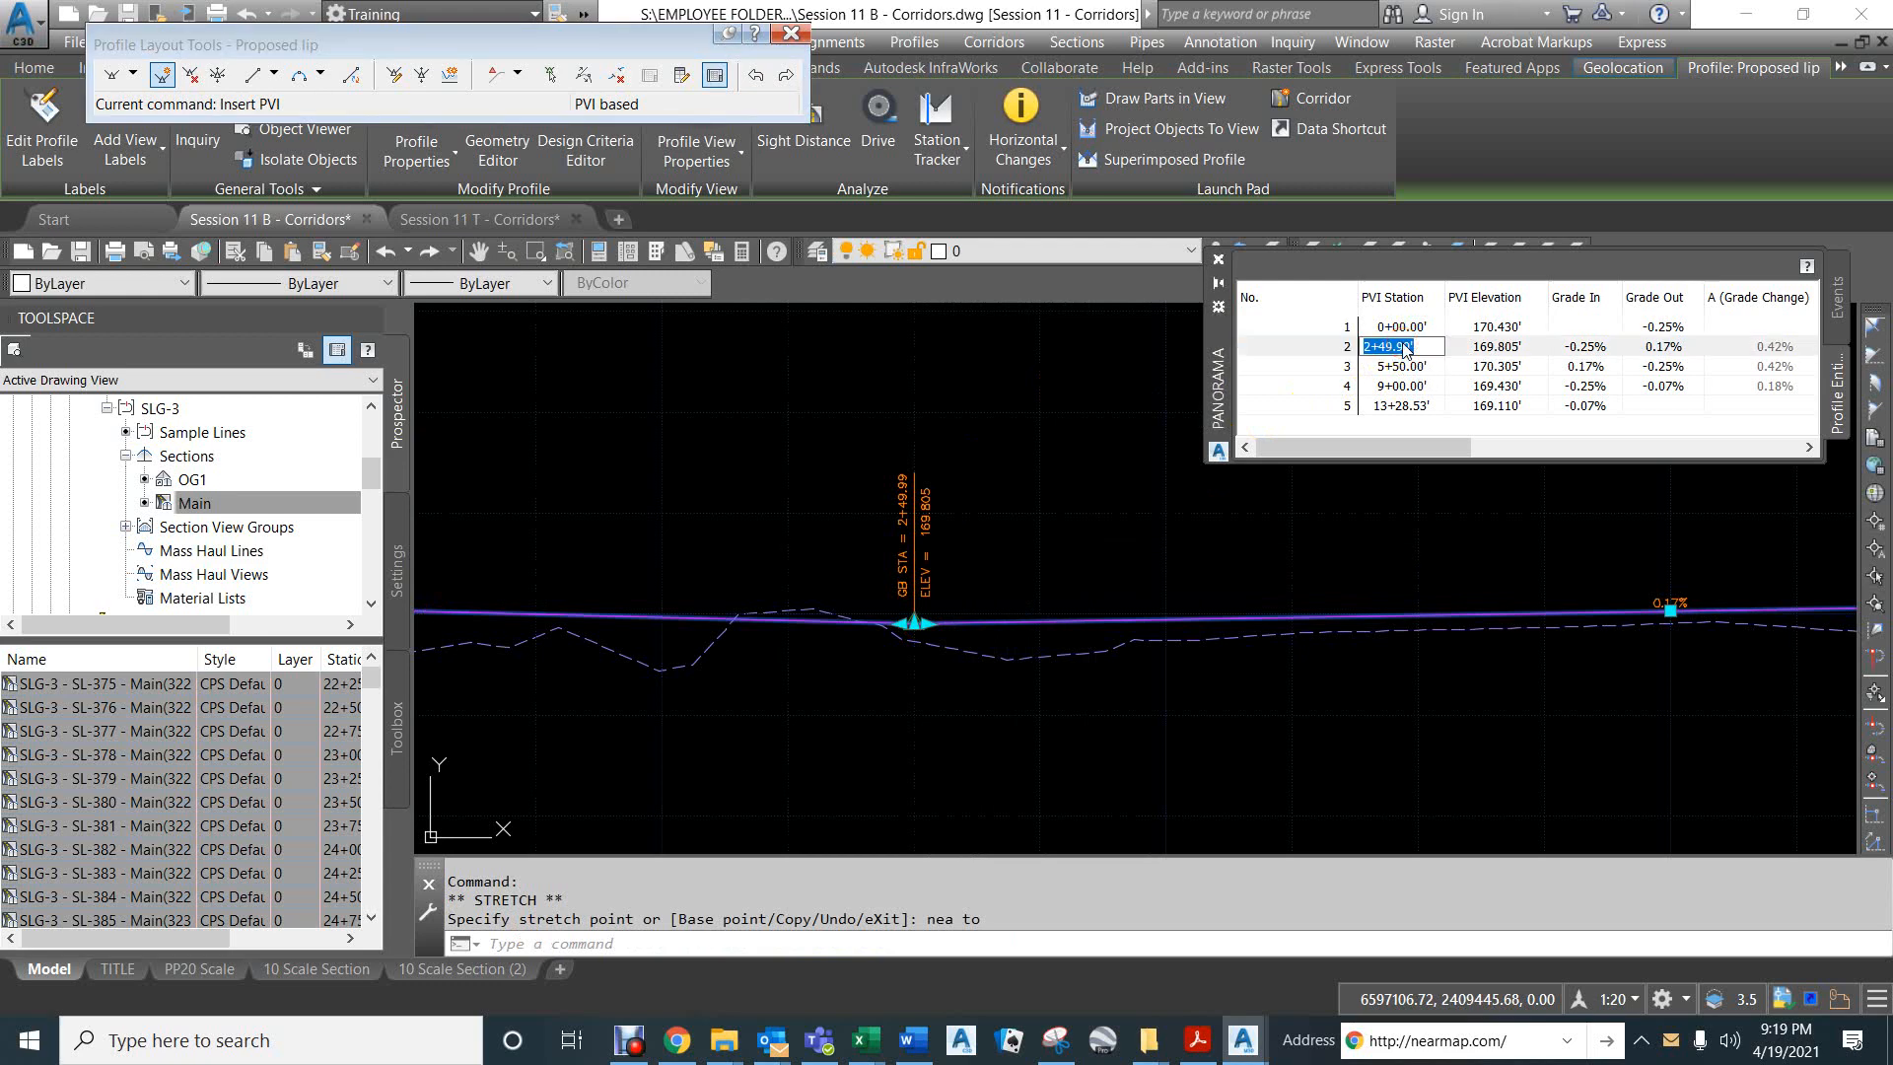
text(2+50)
key(Return)
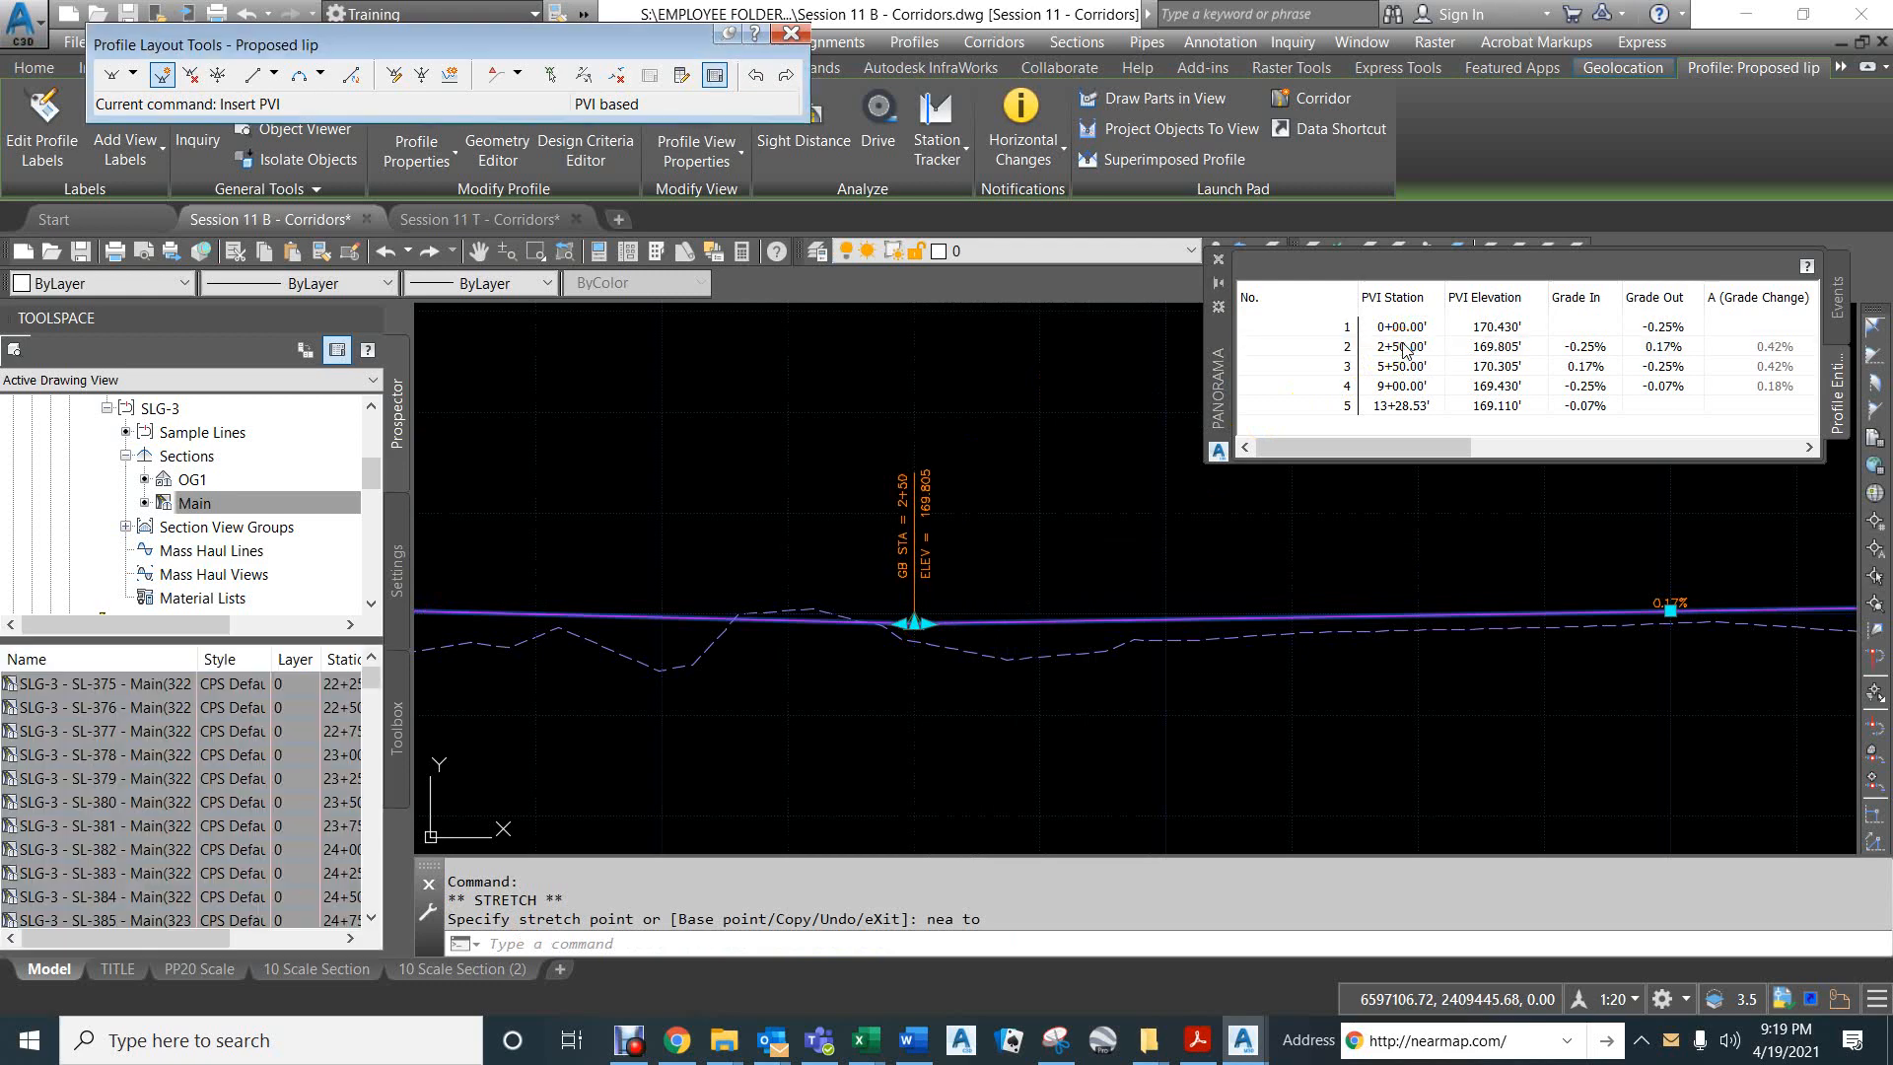
- Set the Proposed lip's outgoing grade from the PVI at station 2+50 to 0.25%
click(1673, 342)
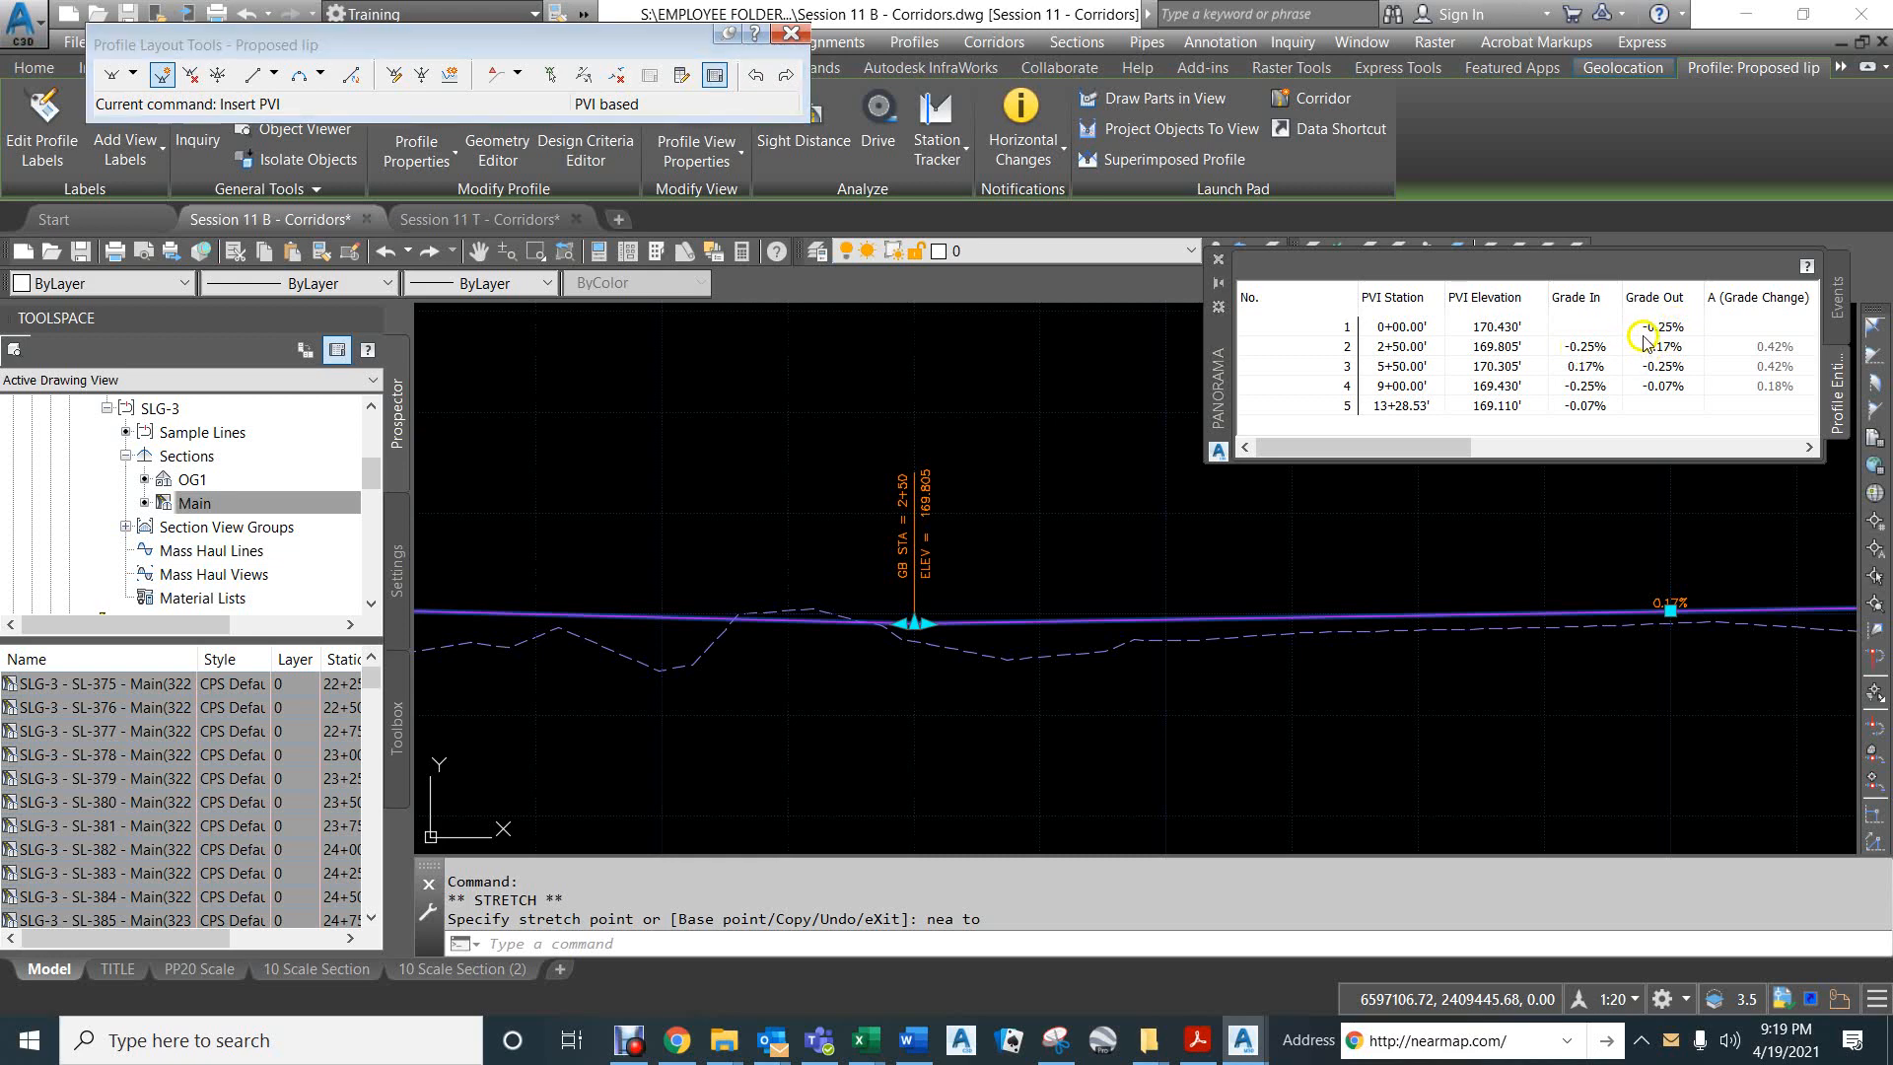
click(1665, 351)
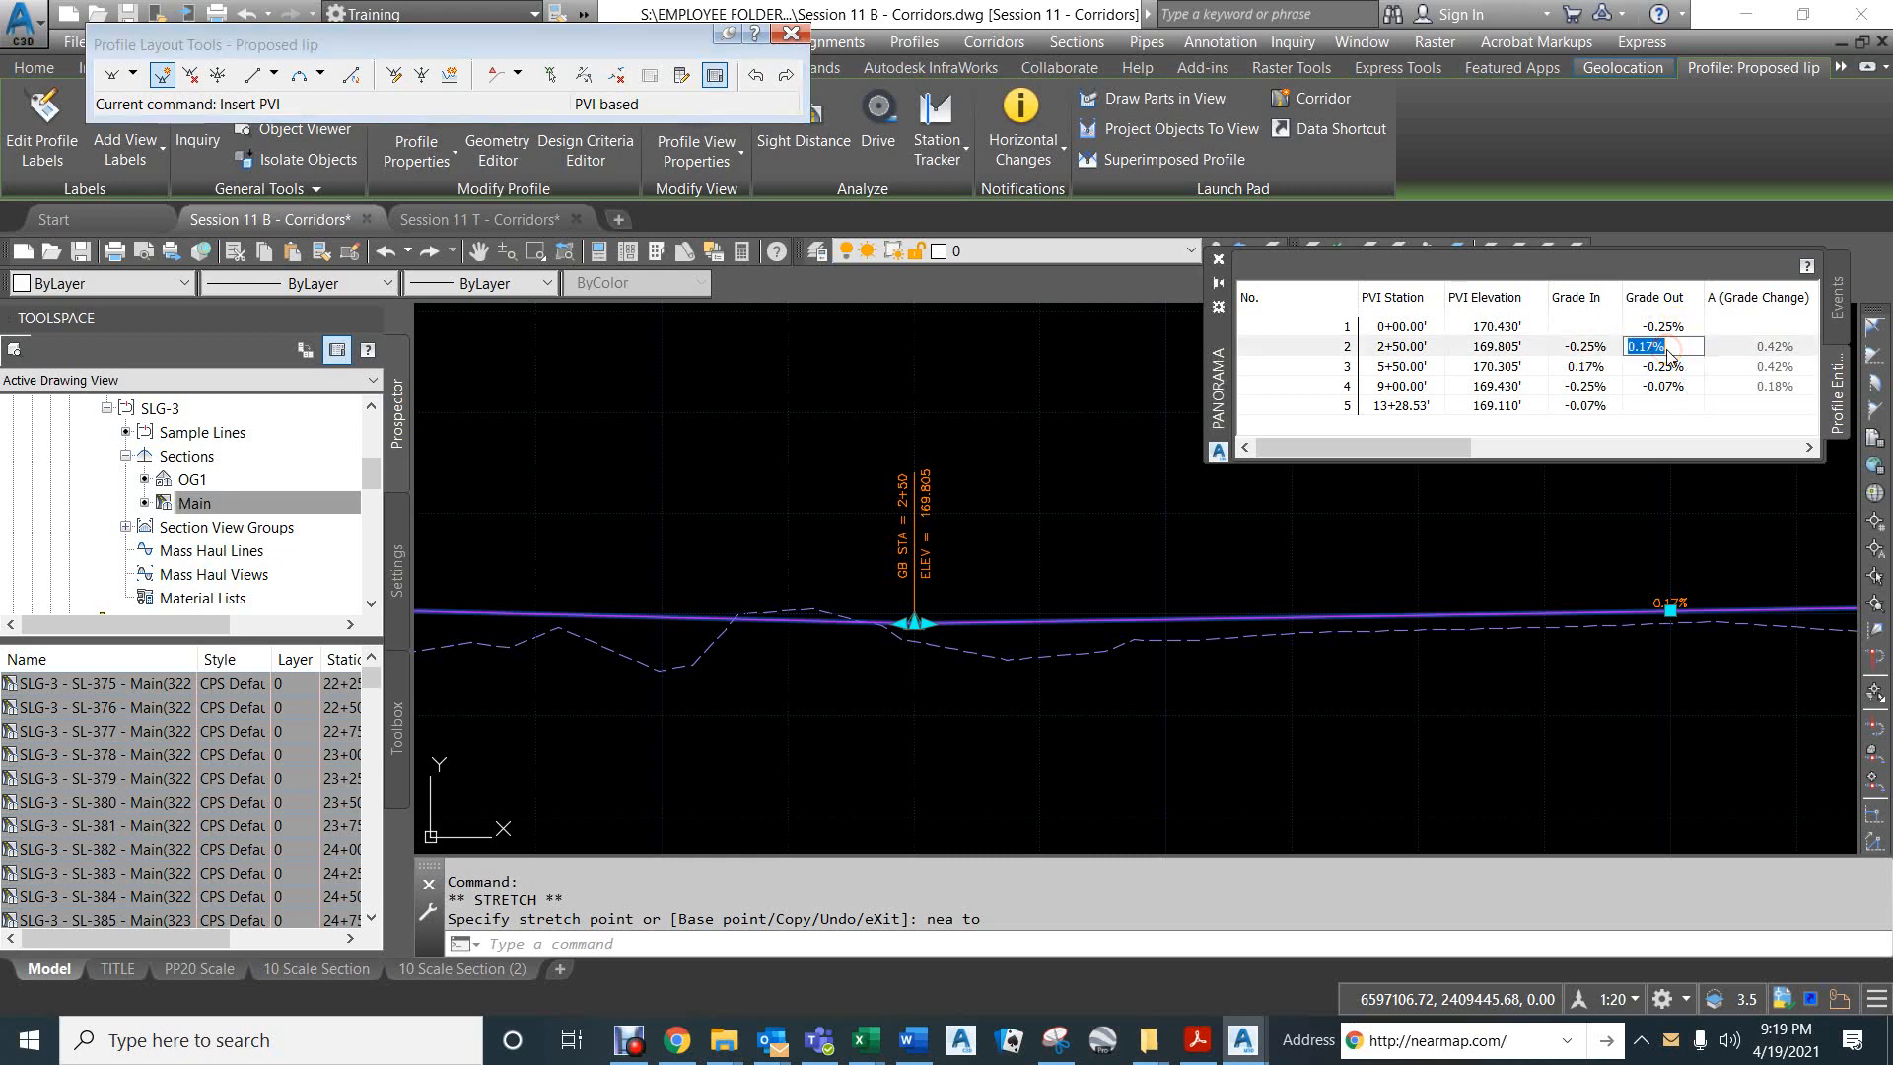
text(.25)
key(Return)
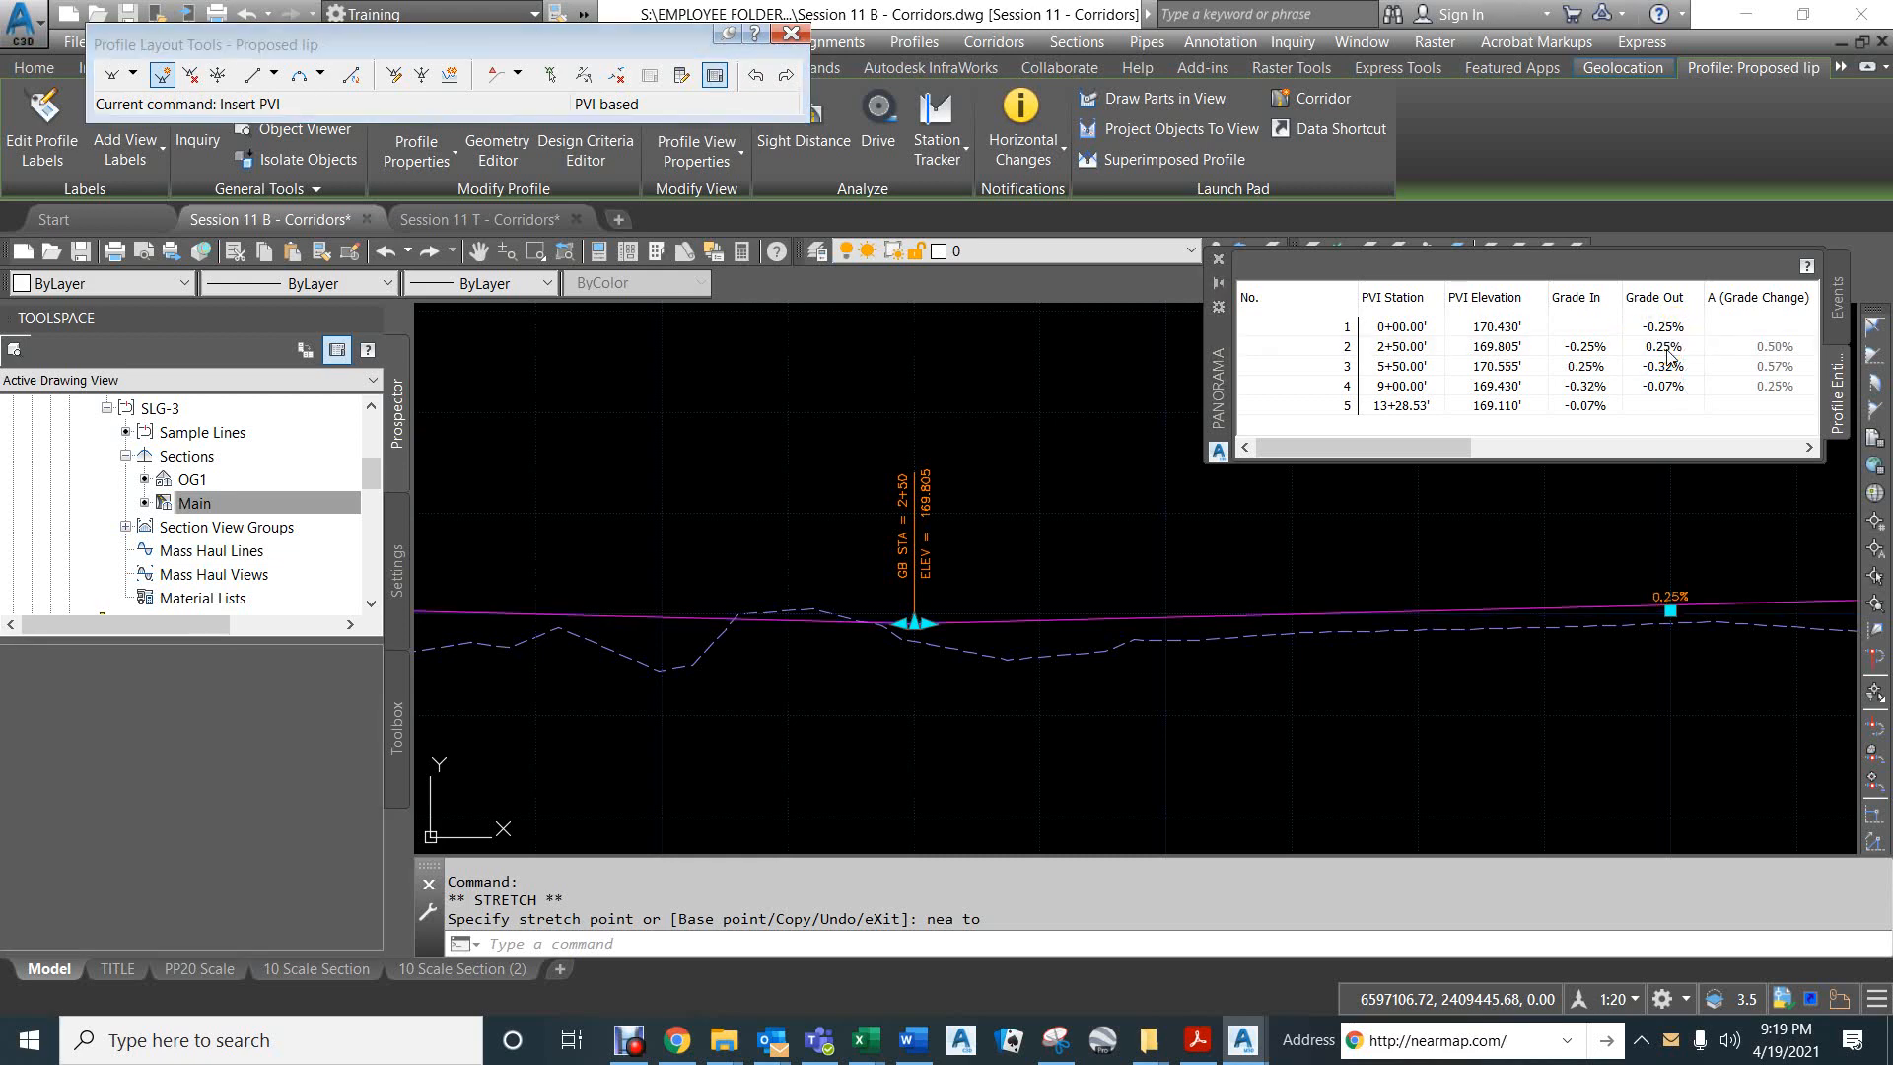
- Stretch the Proposed lip PVI at station 5+50 back to about station 4+25, using the Nearest snap
scroll(1217, 570, down, 3)
middle_drag(1376, 565, 913, 523)
click(1234, 536)
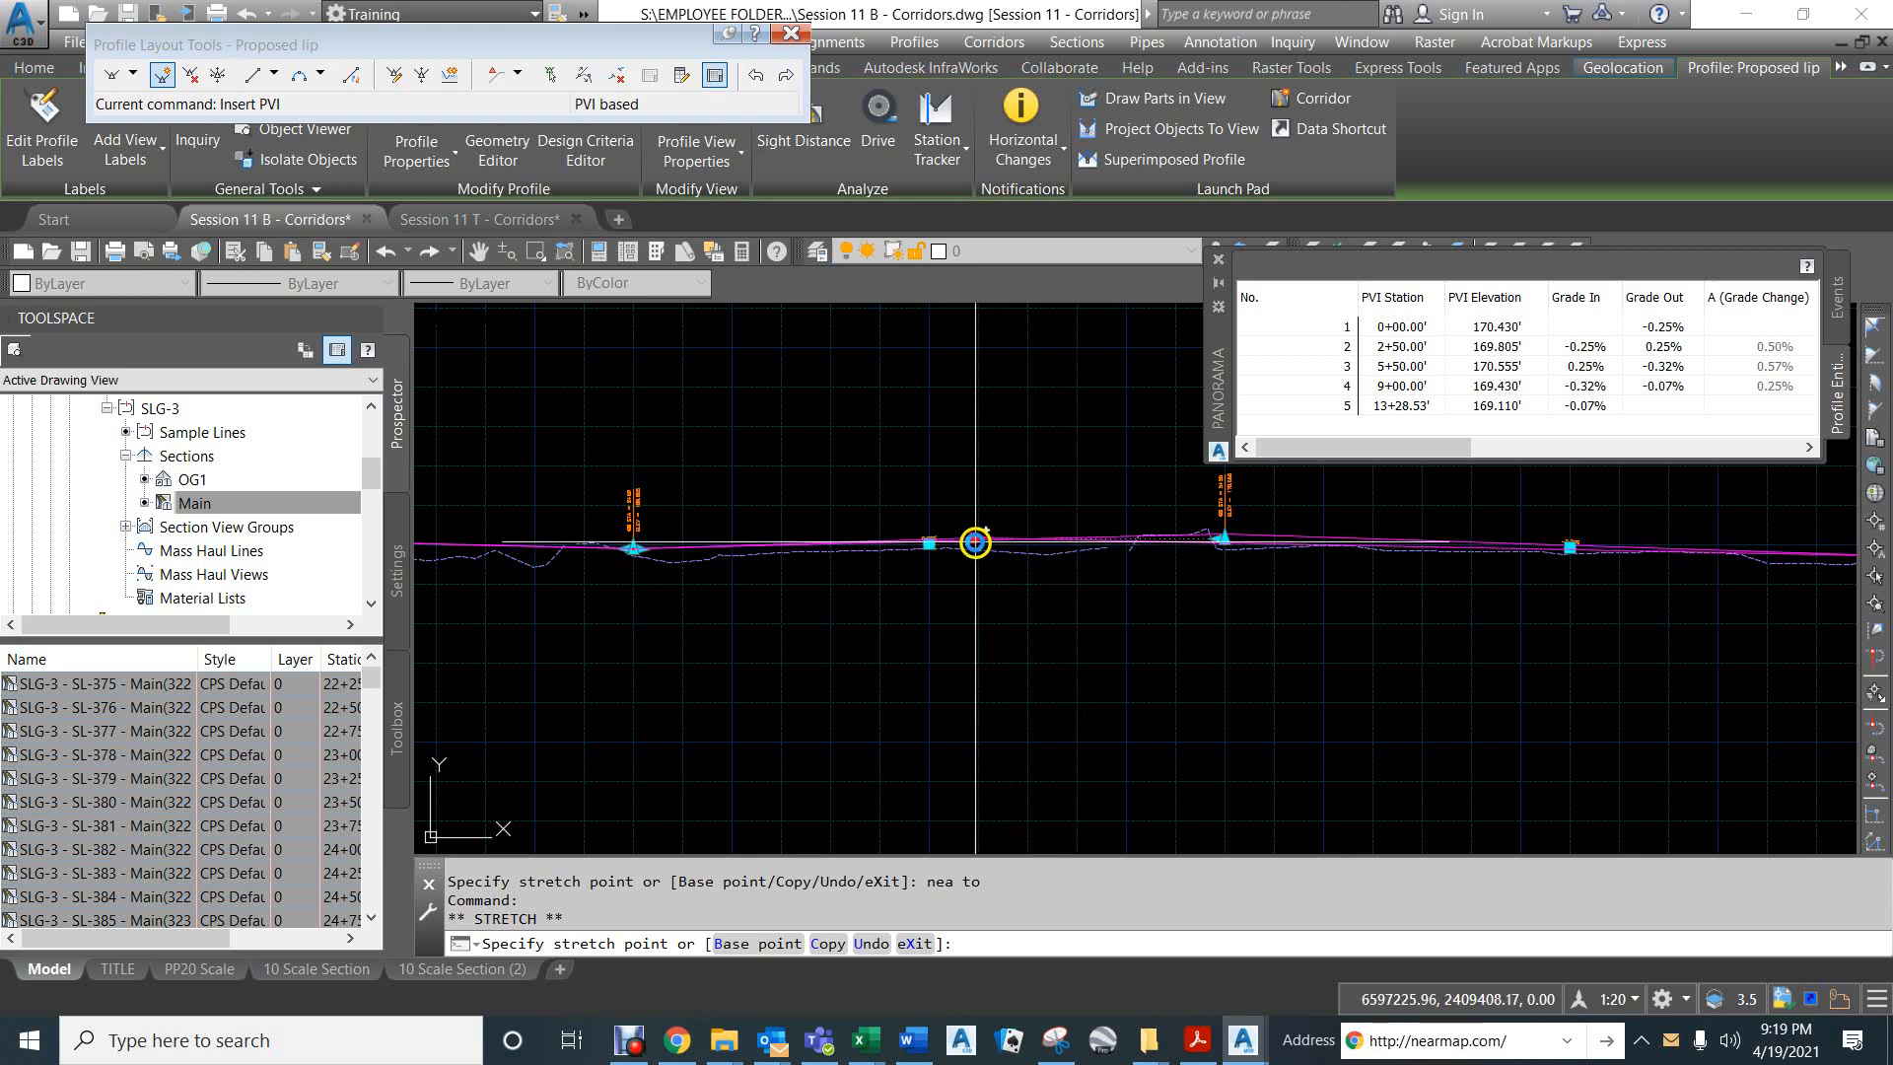
scroll(973, 538, up, 4)
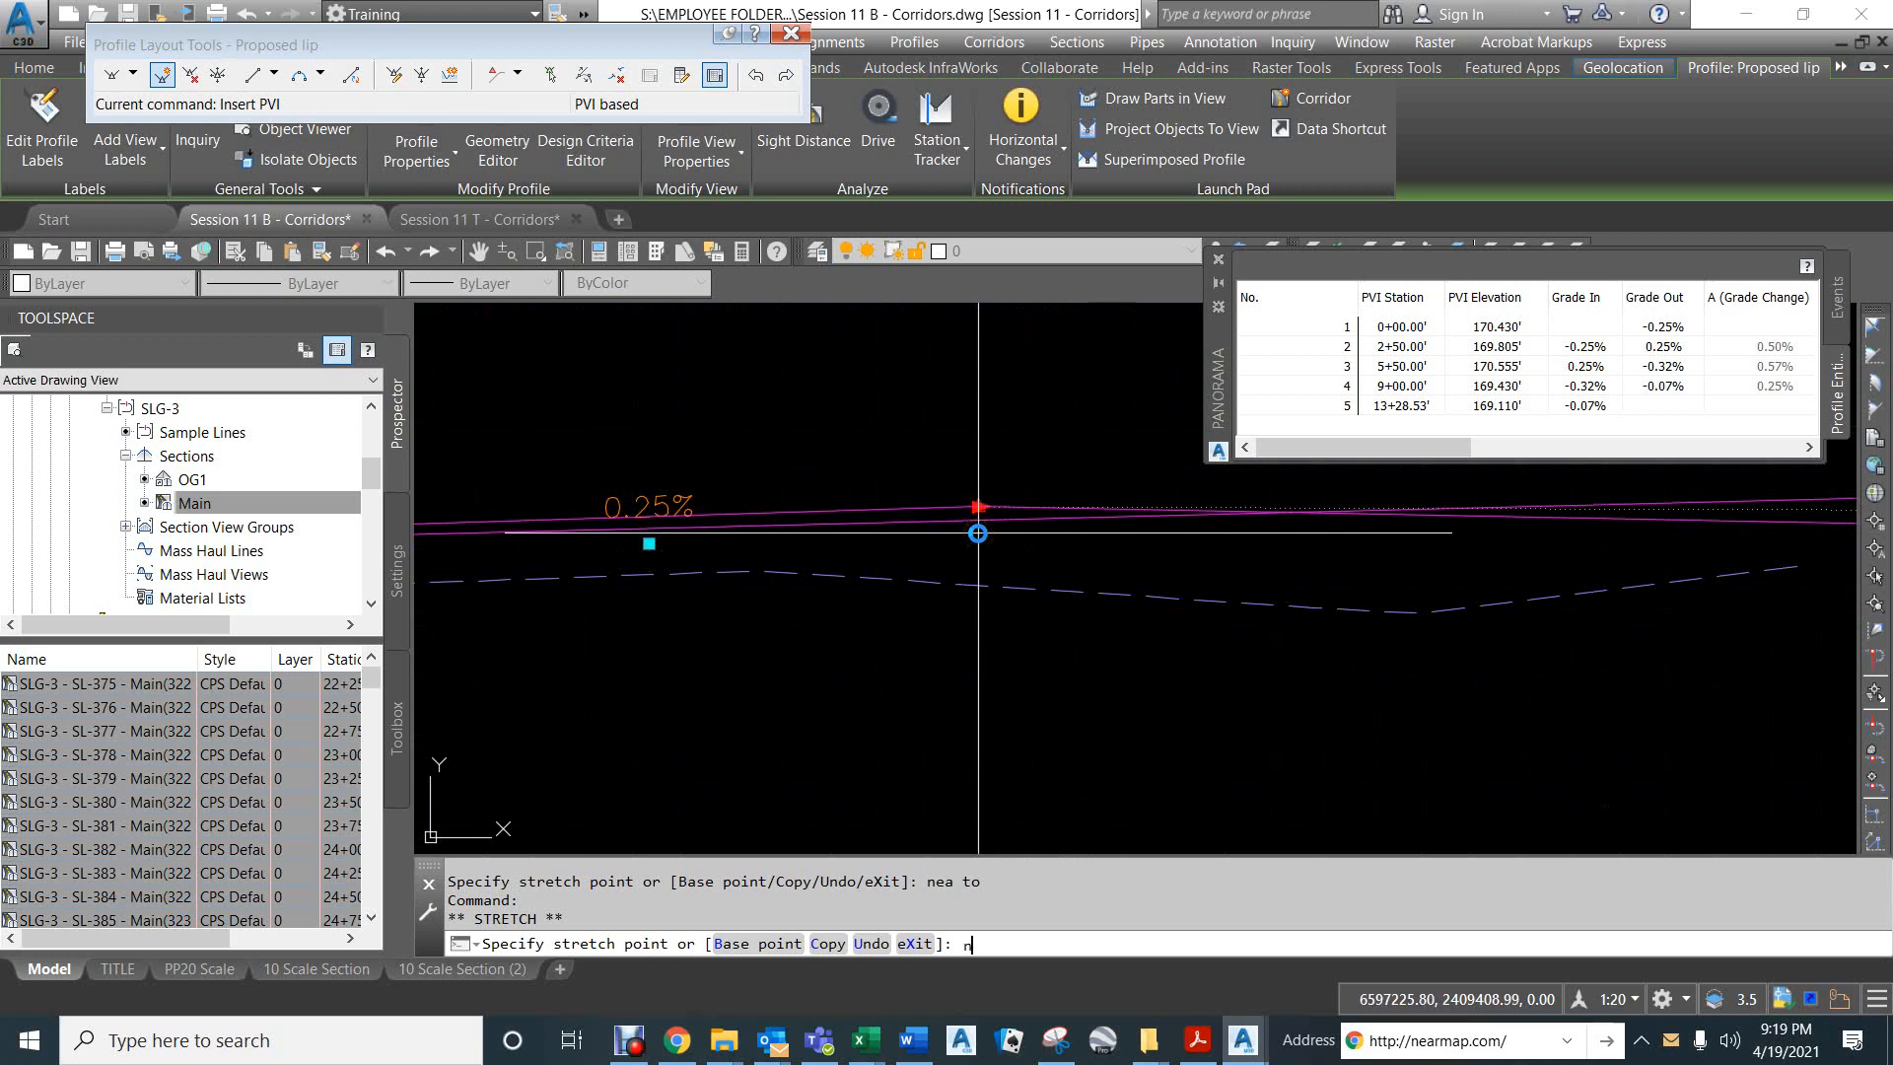
text(ea)
key(Return)
click(968, 504)
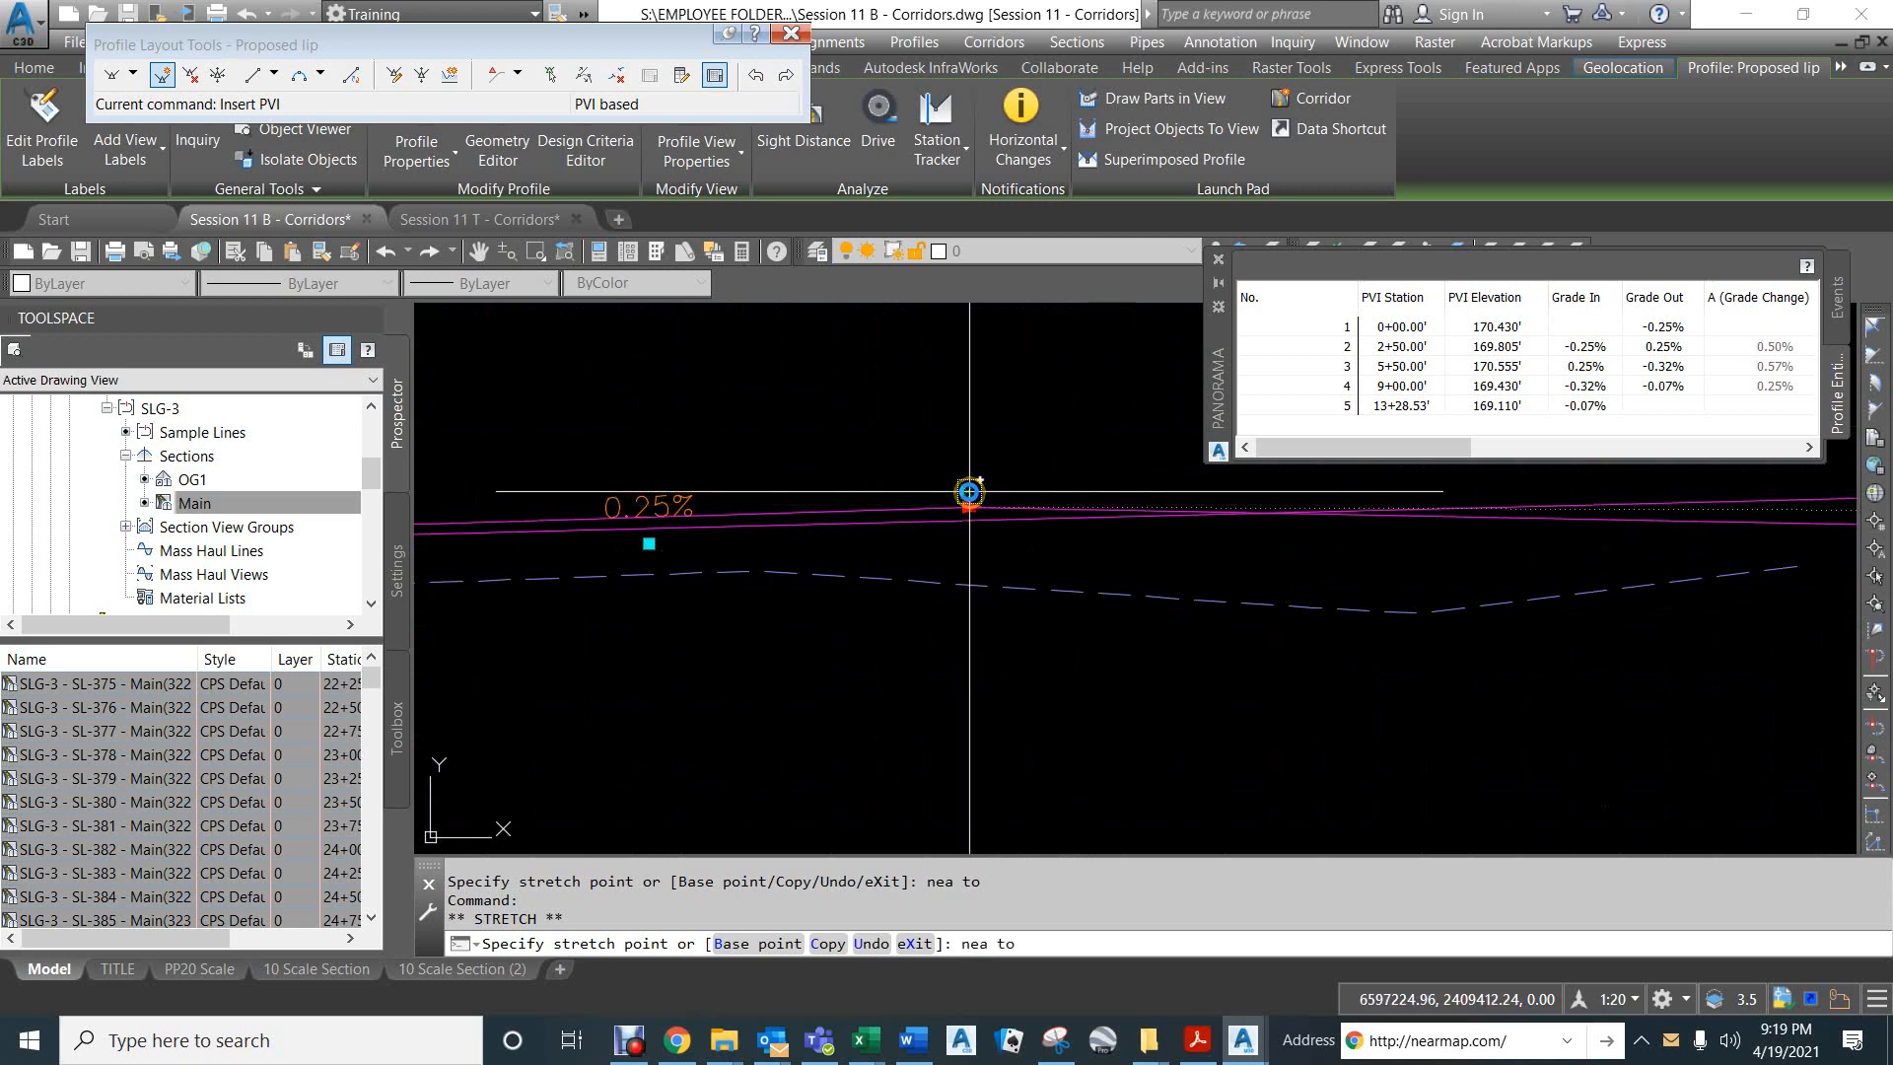
- Set the Proposed lip's third PVI to station 4+25 and the outgoing grade from the PVI at 2+50 to 0.25%
click(1412, 370)
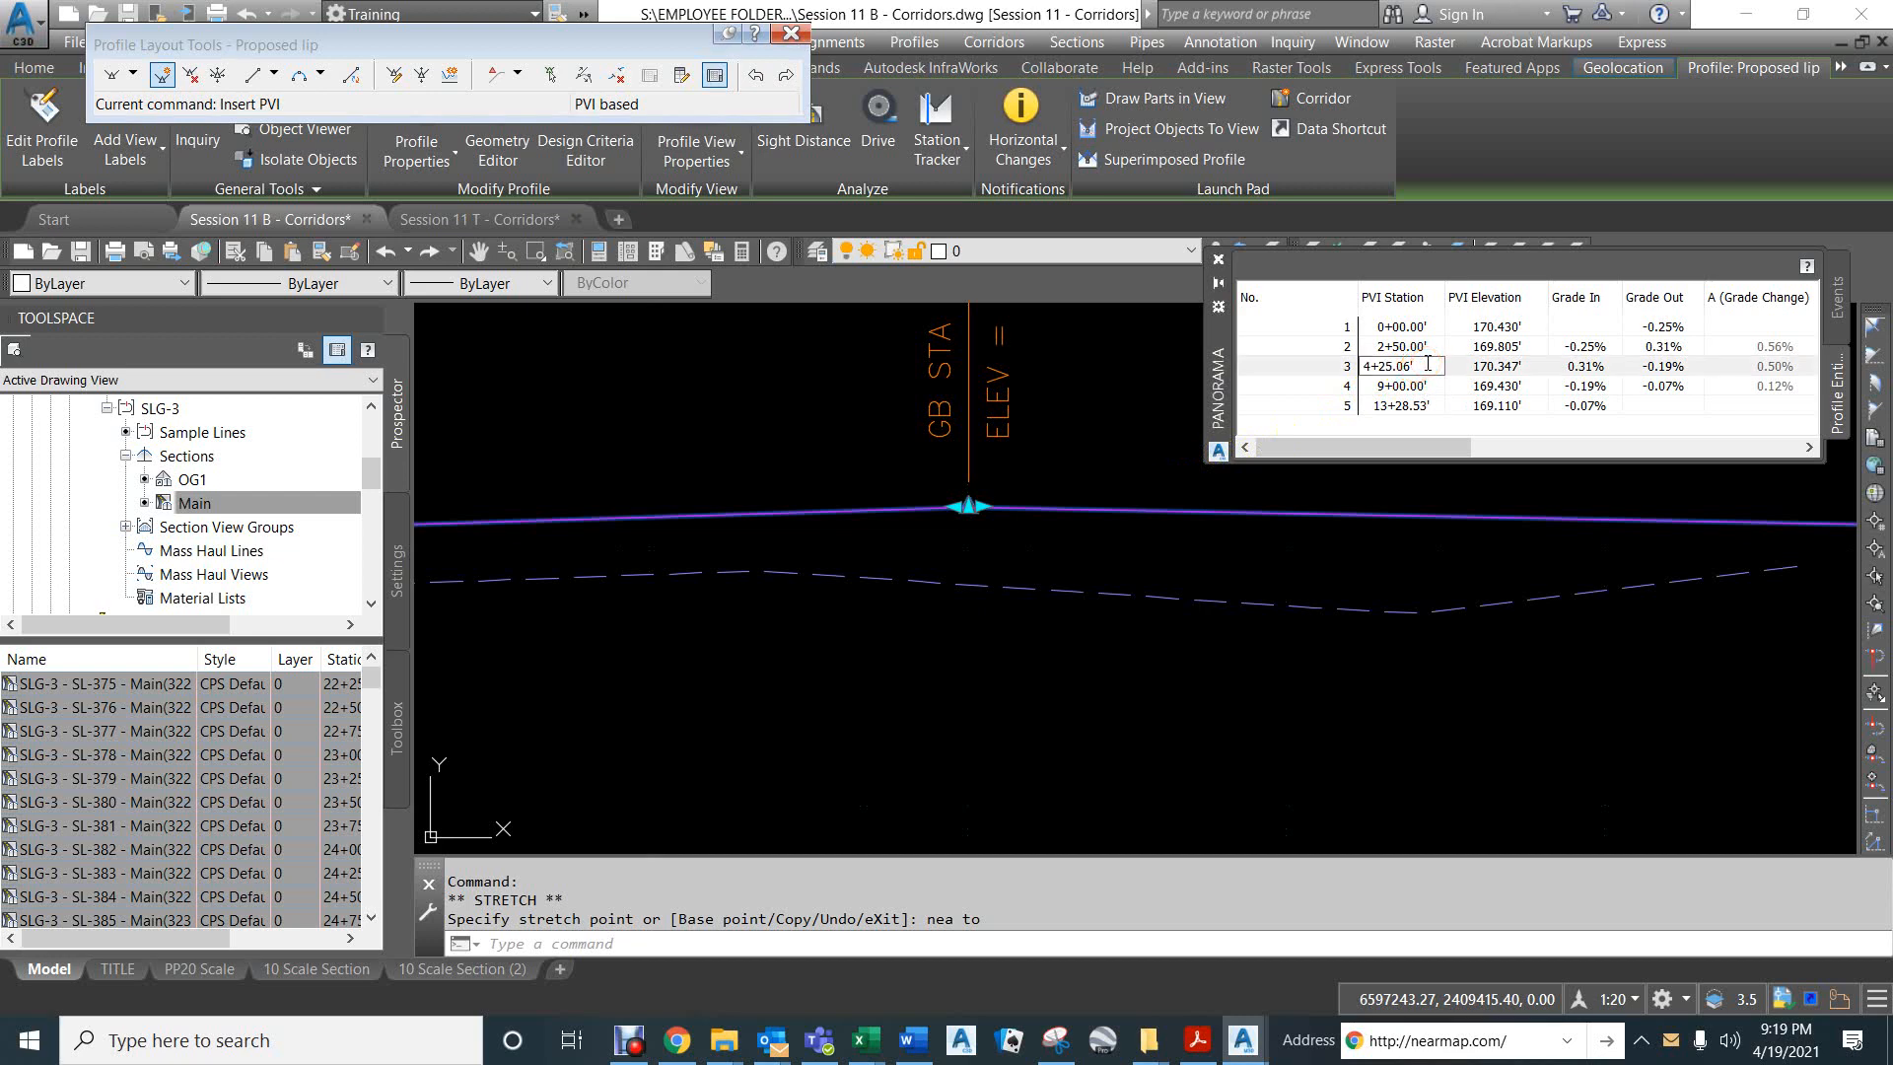
key(Return)
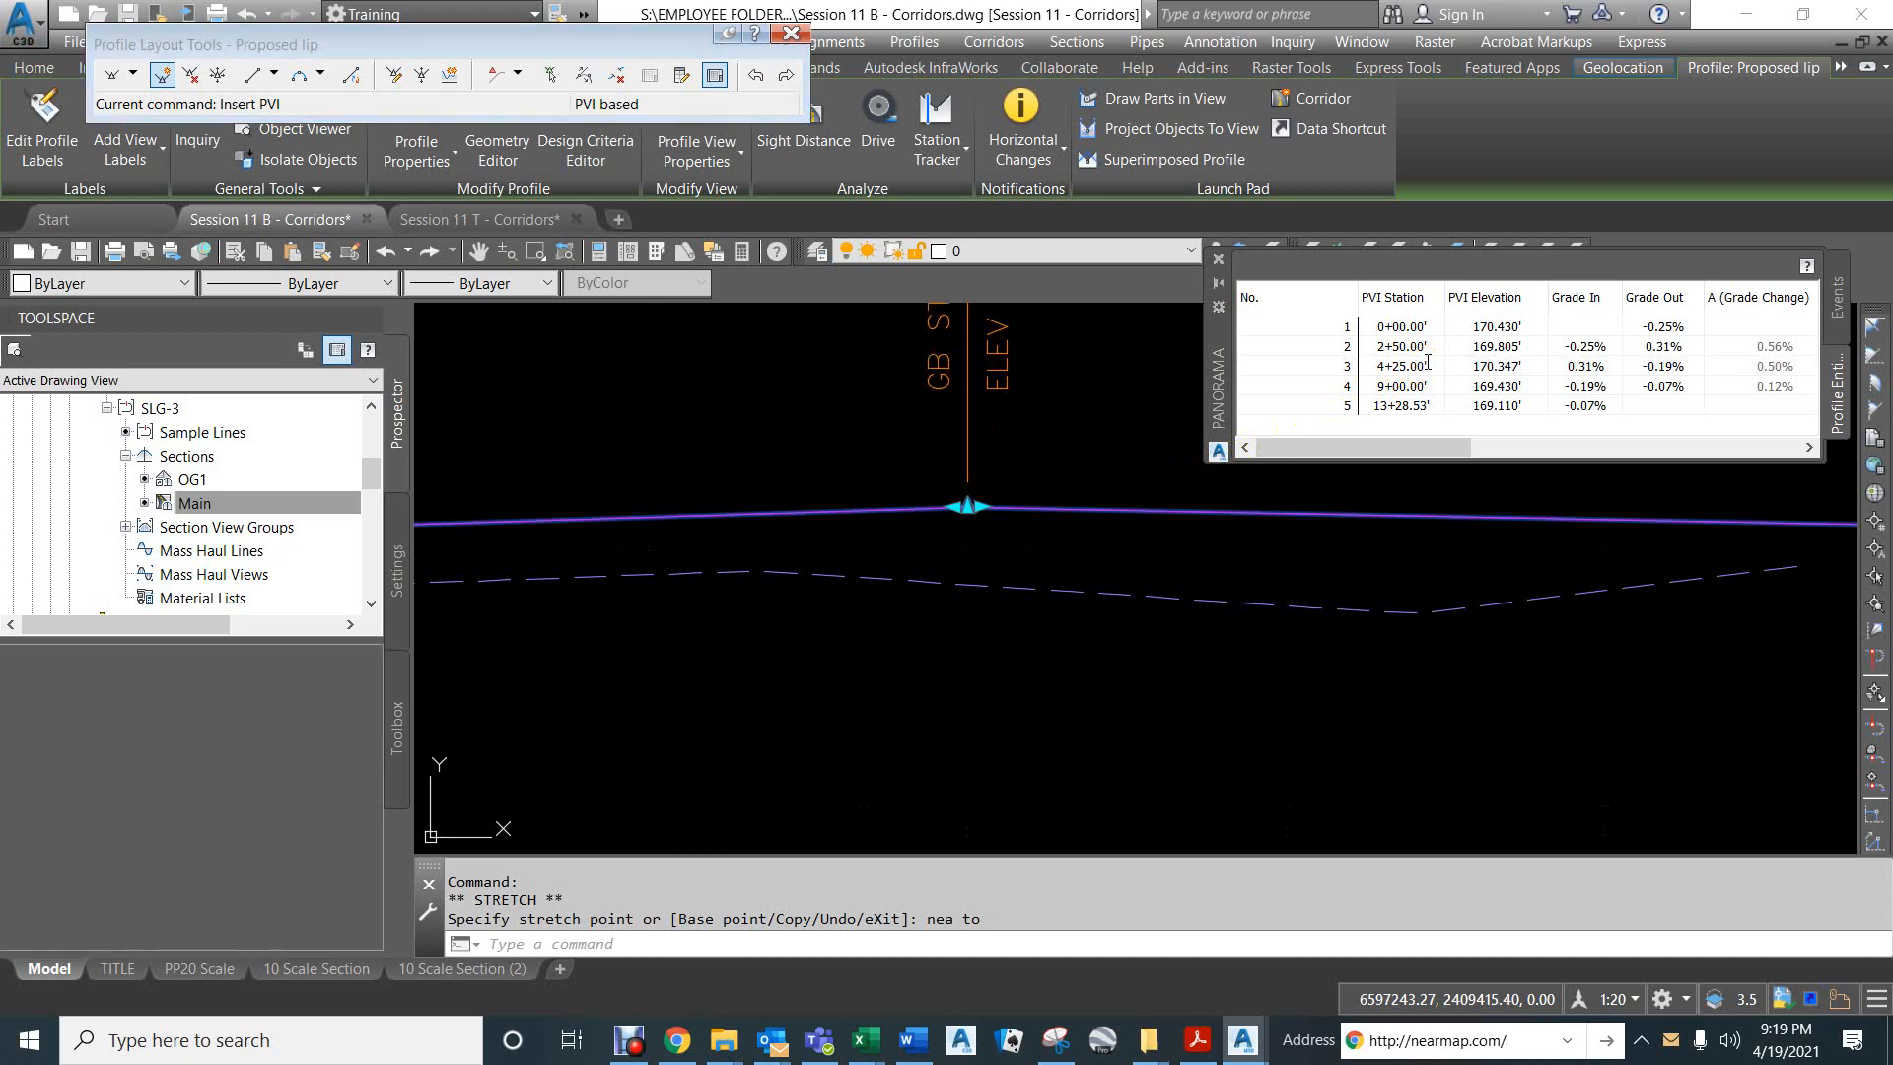
click(1675, 370)
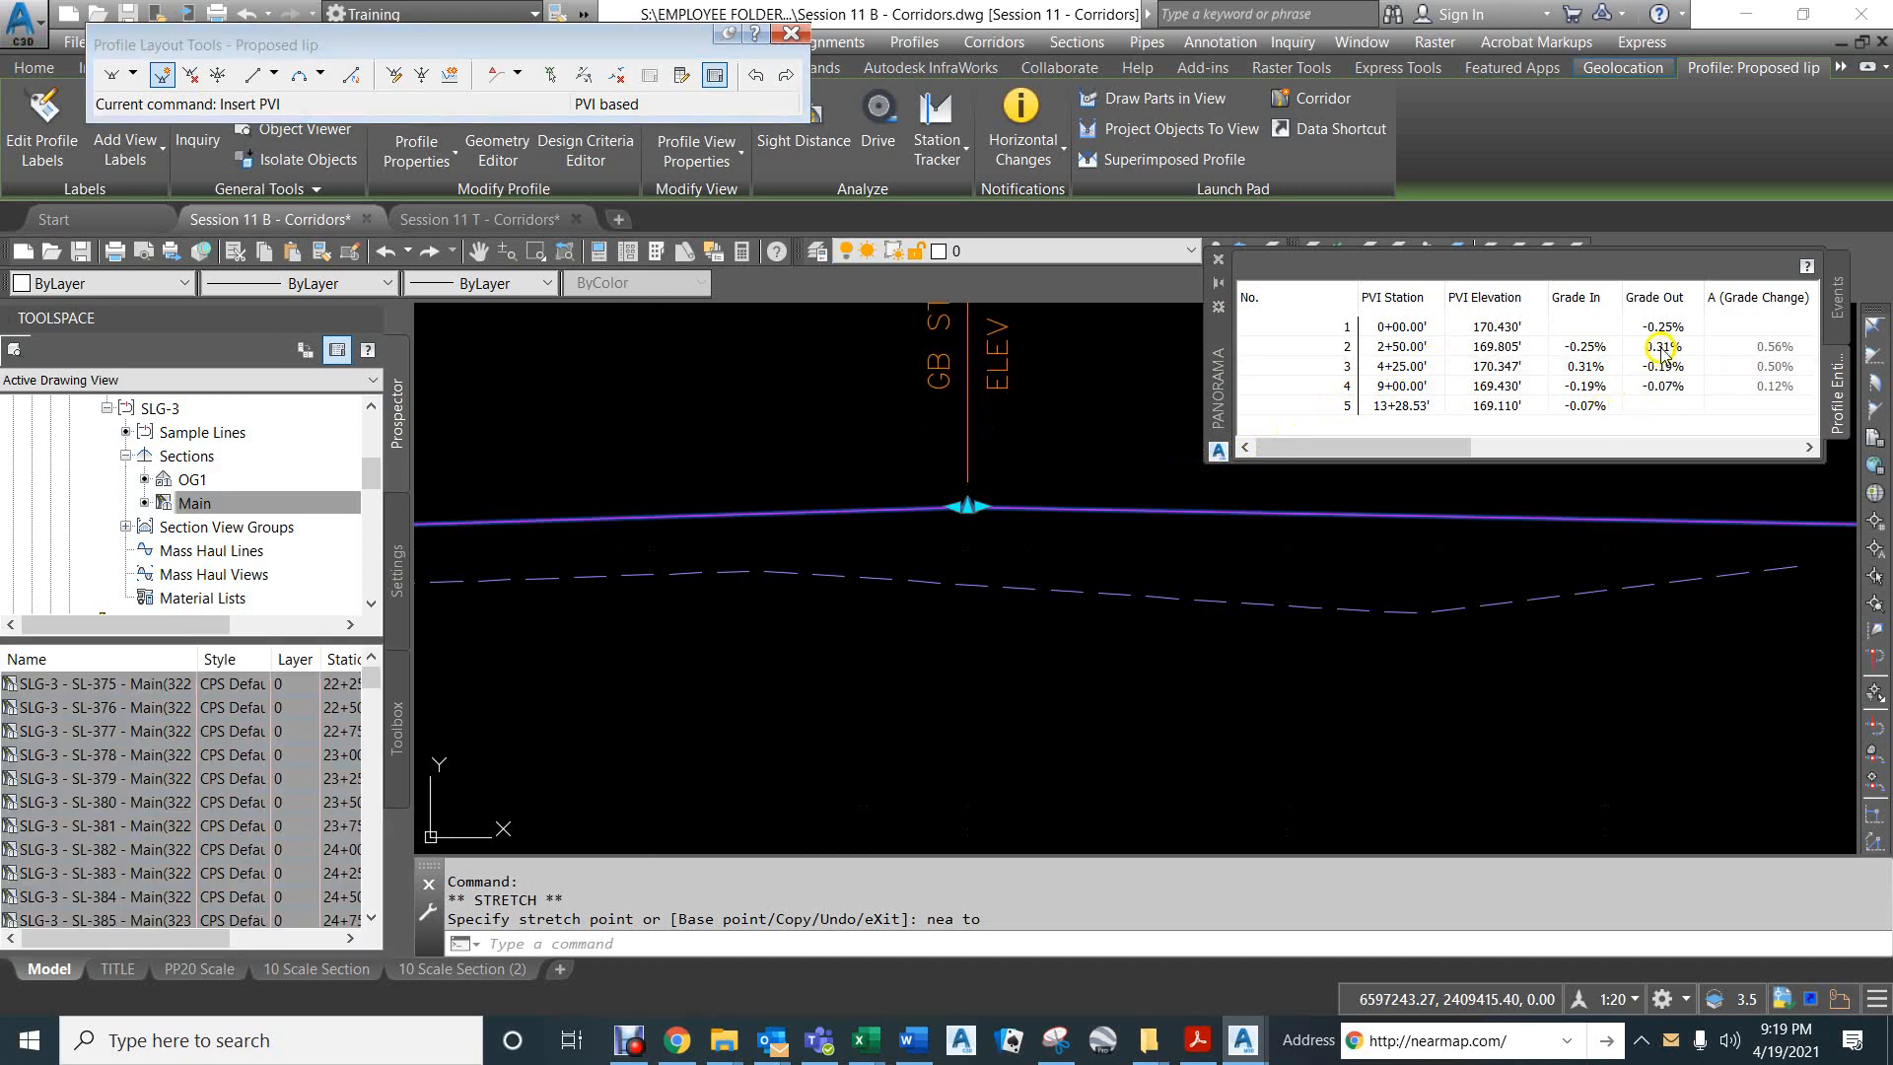
click(1662, 348)
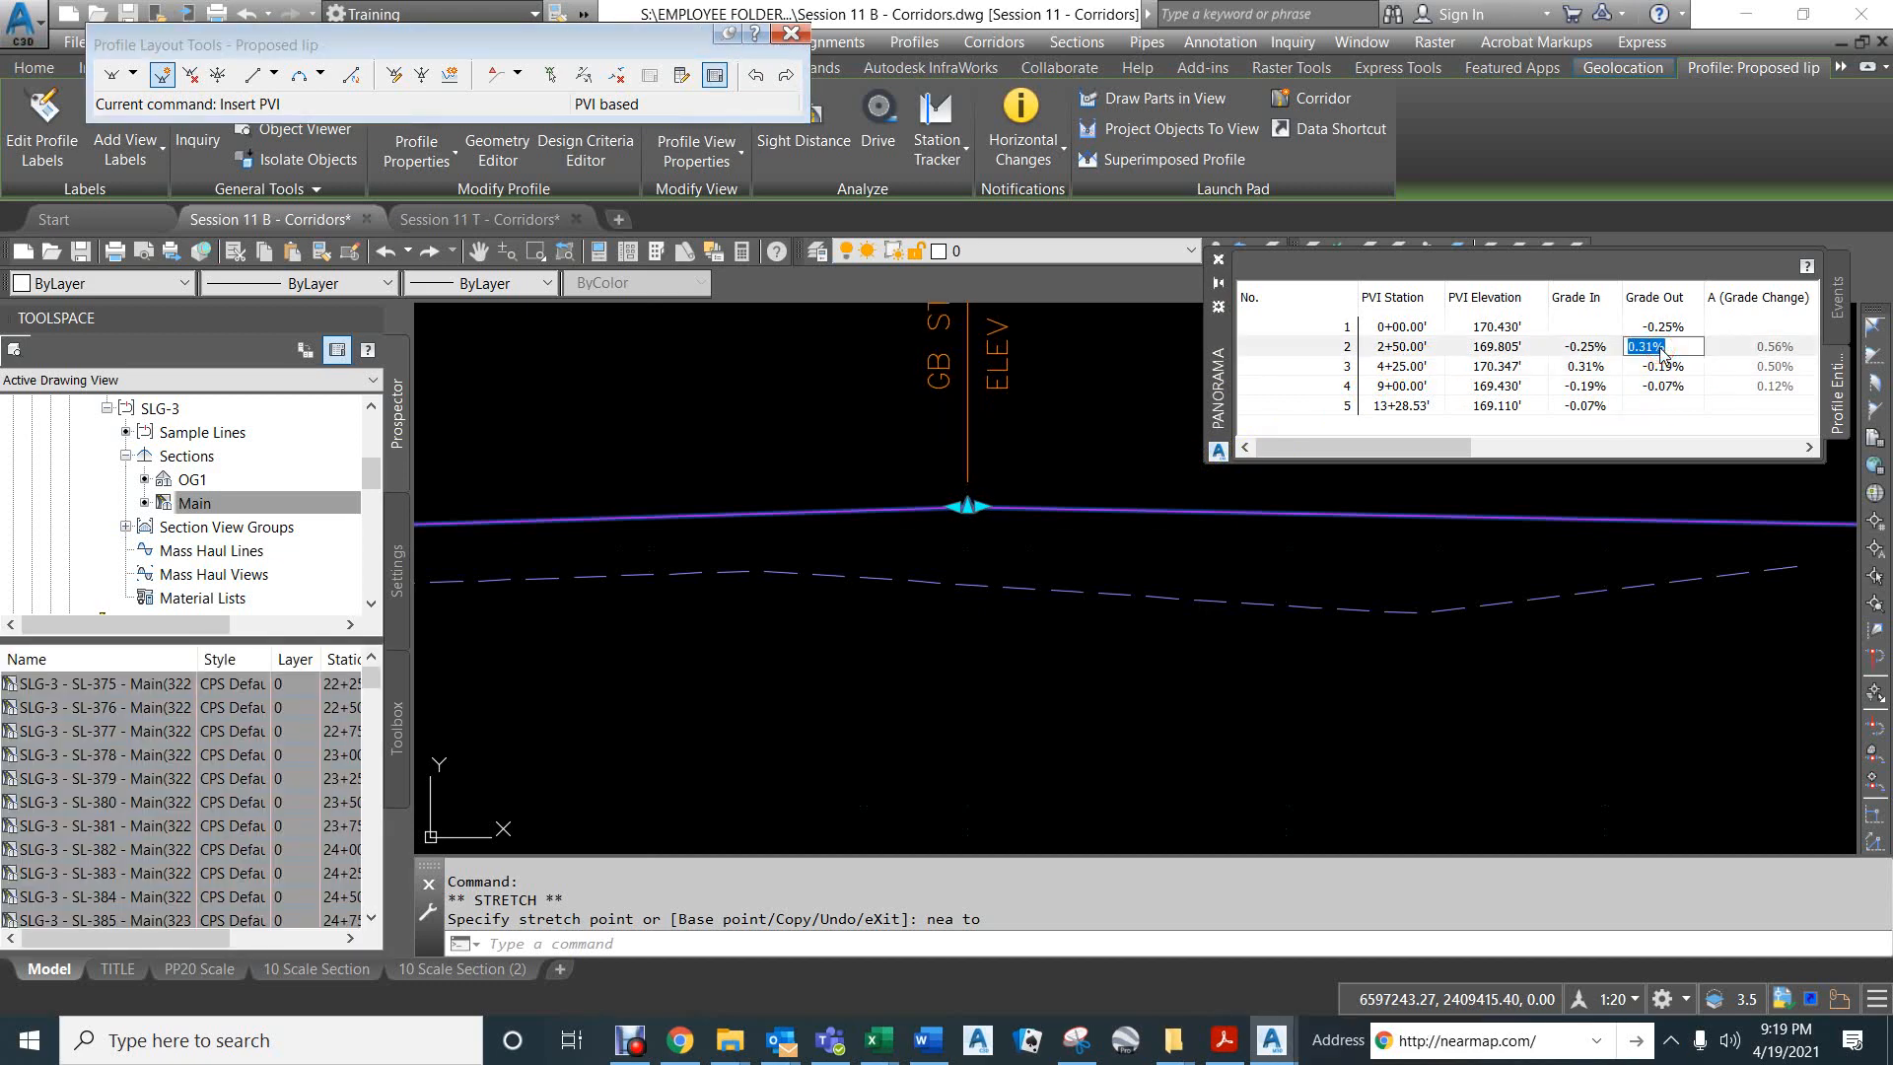
key(Return)
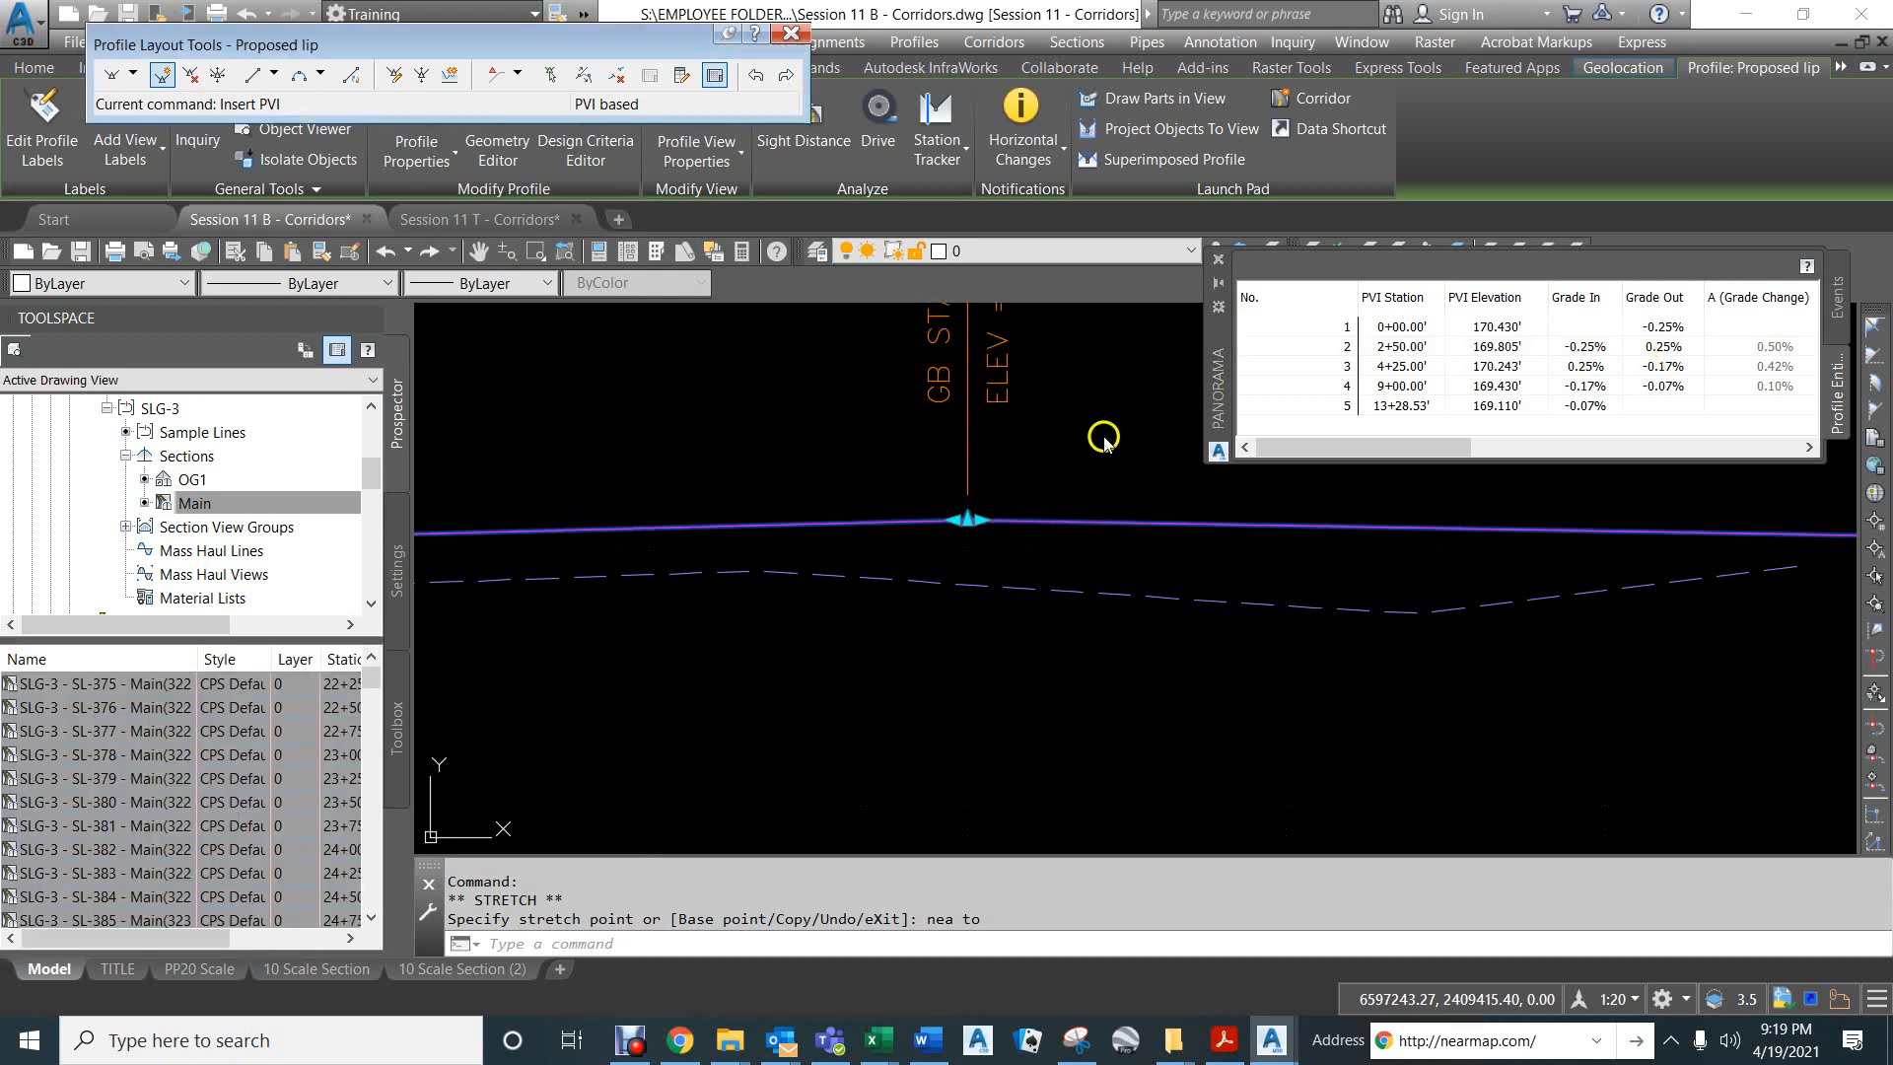
scroll(946, 571, down, 3)
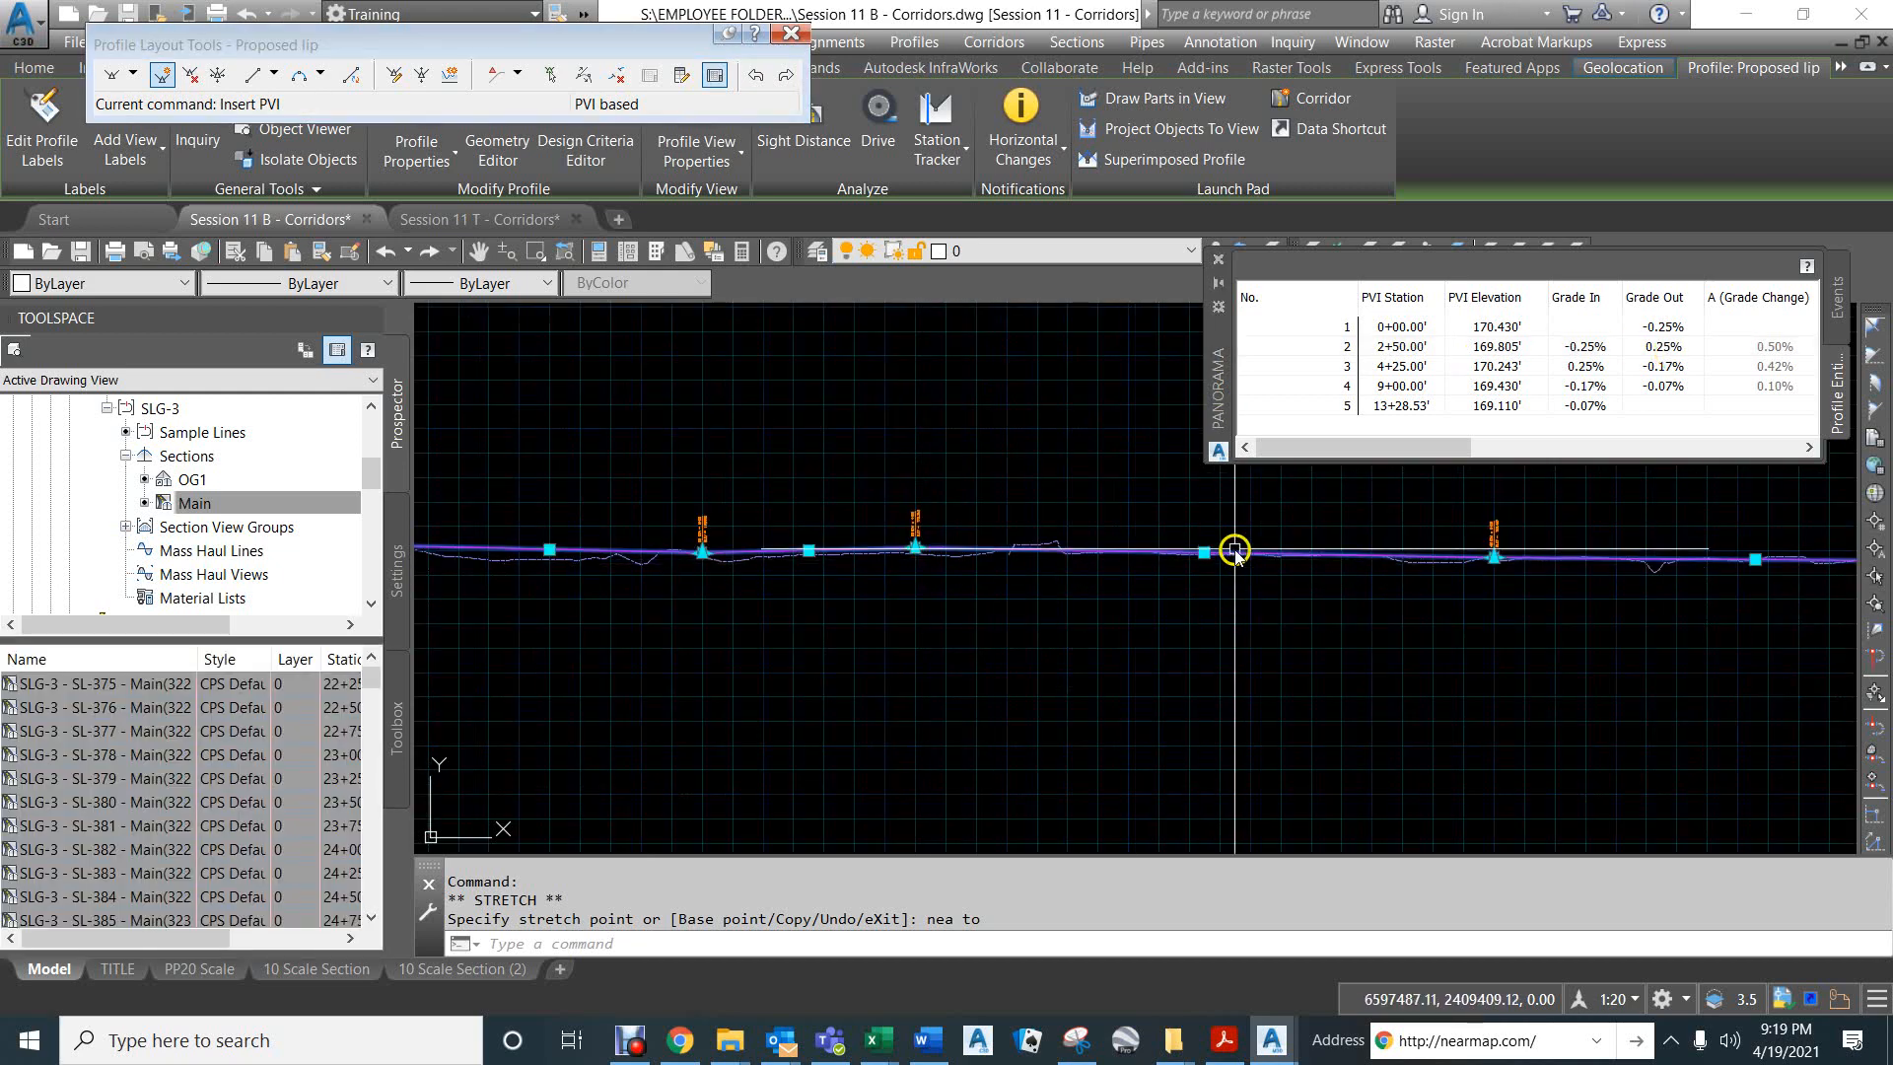
scroll(1228, 551, up, 3)
scroll(1190, 553, down, 4)
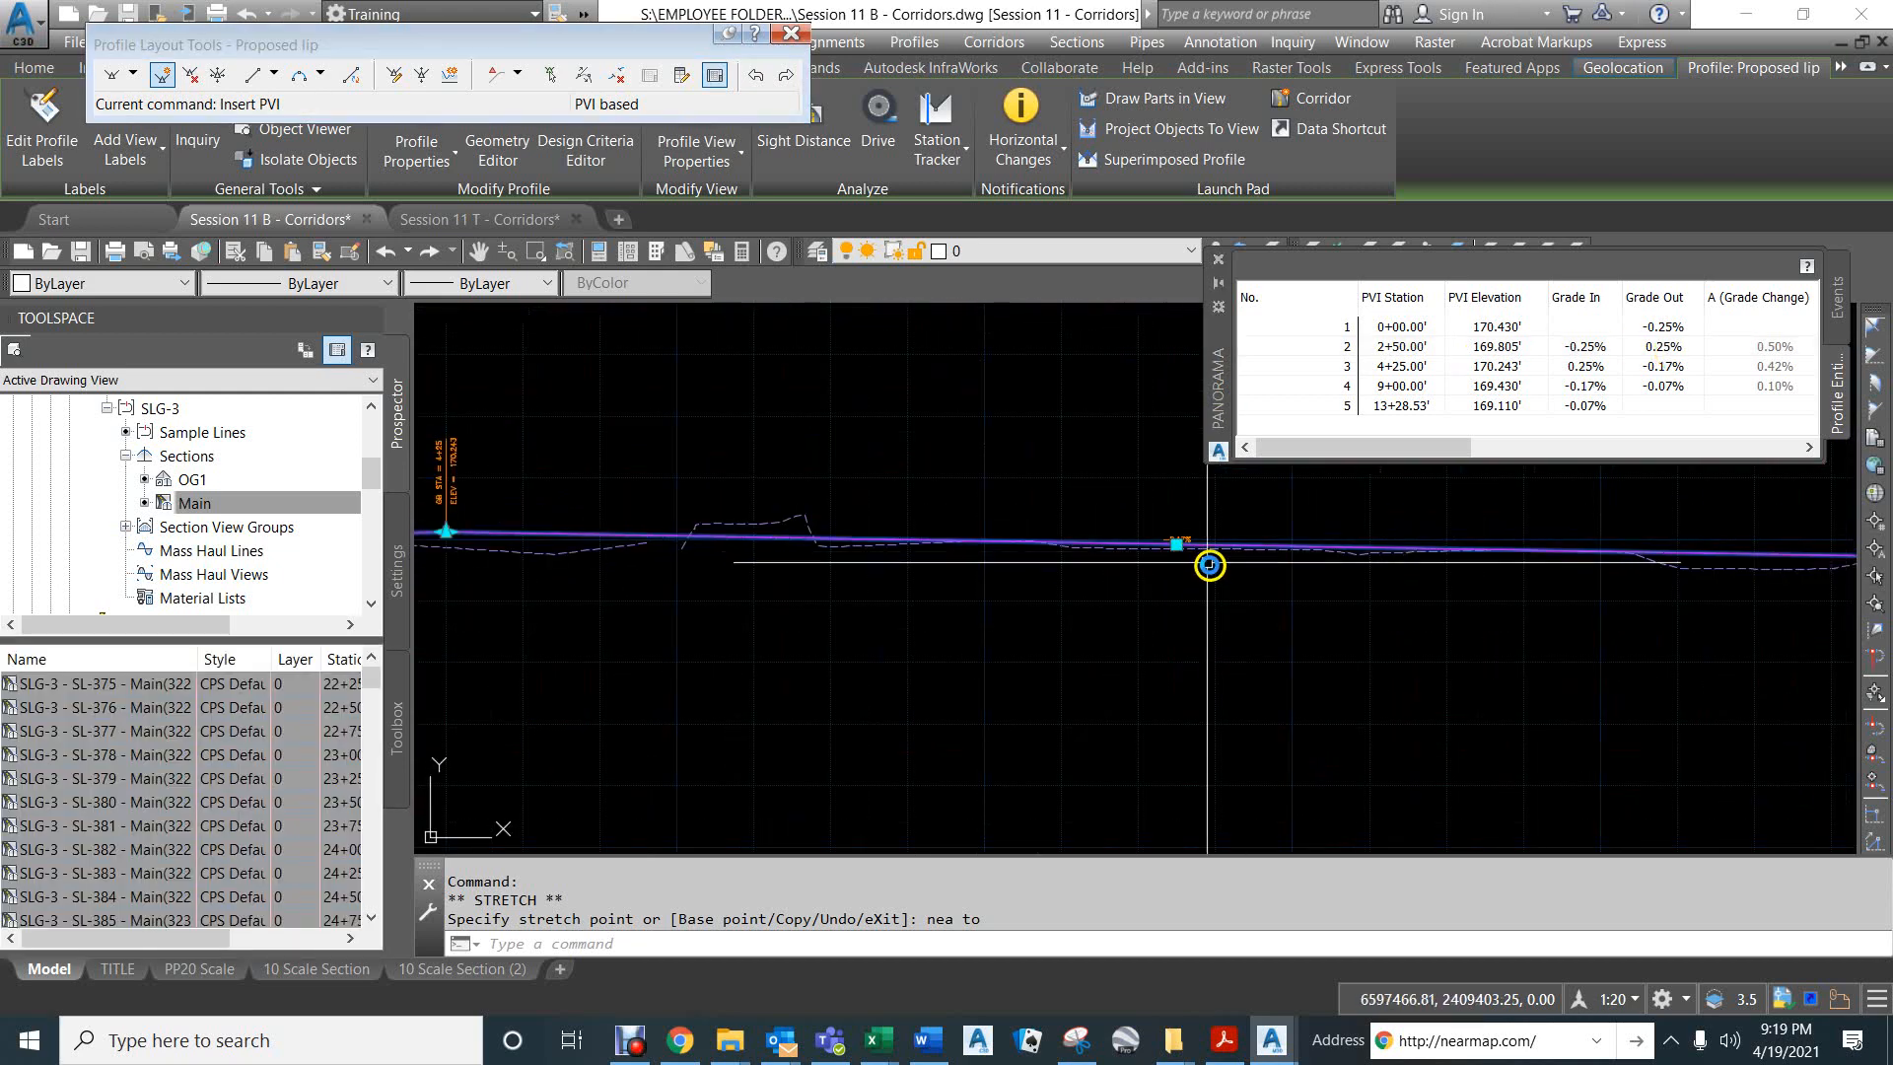
scroll(1470, 574, up, 3)
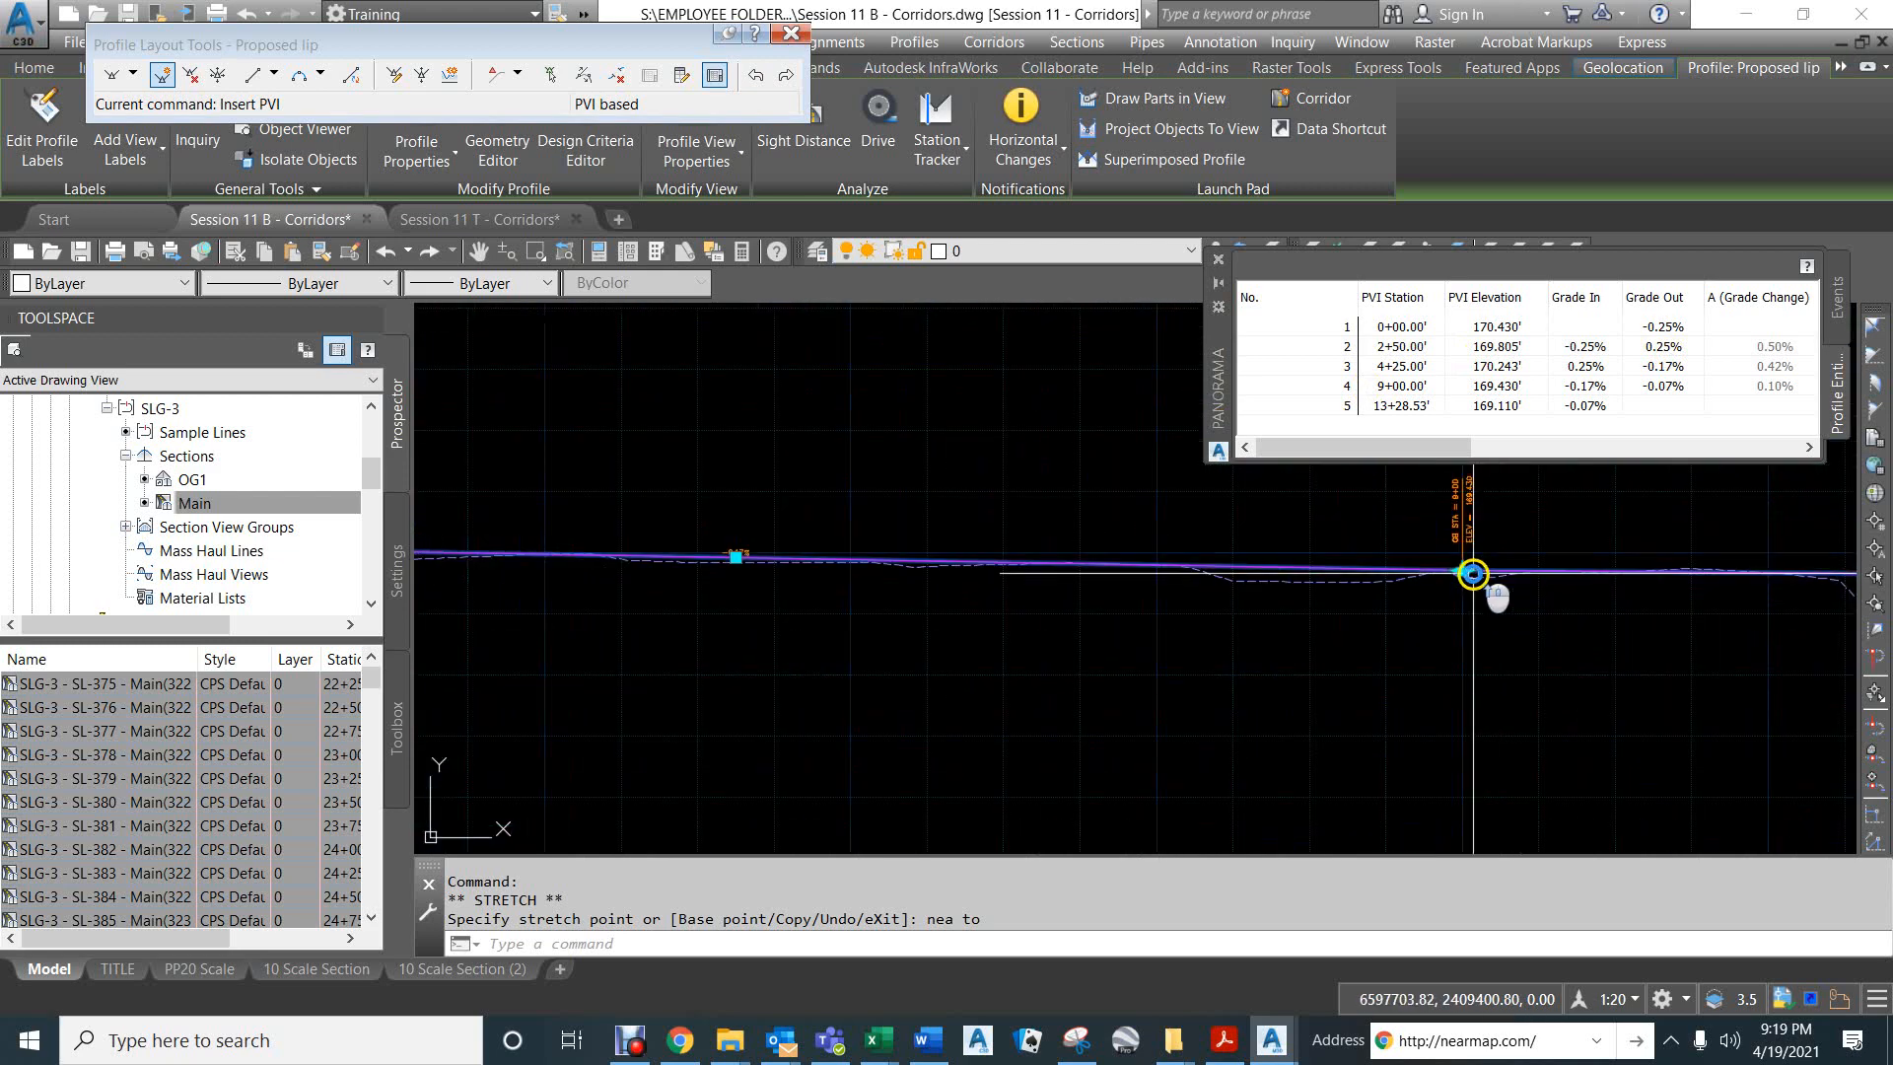
click(1454, 572)
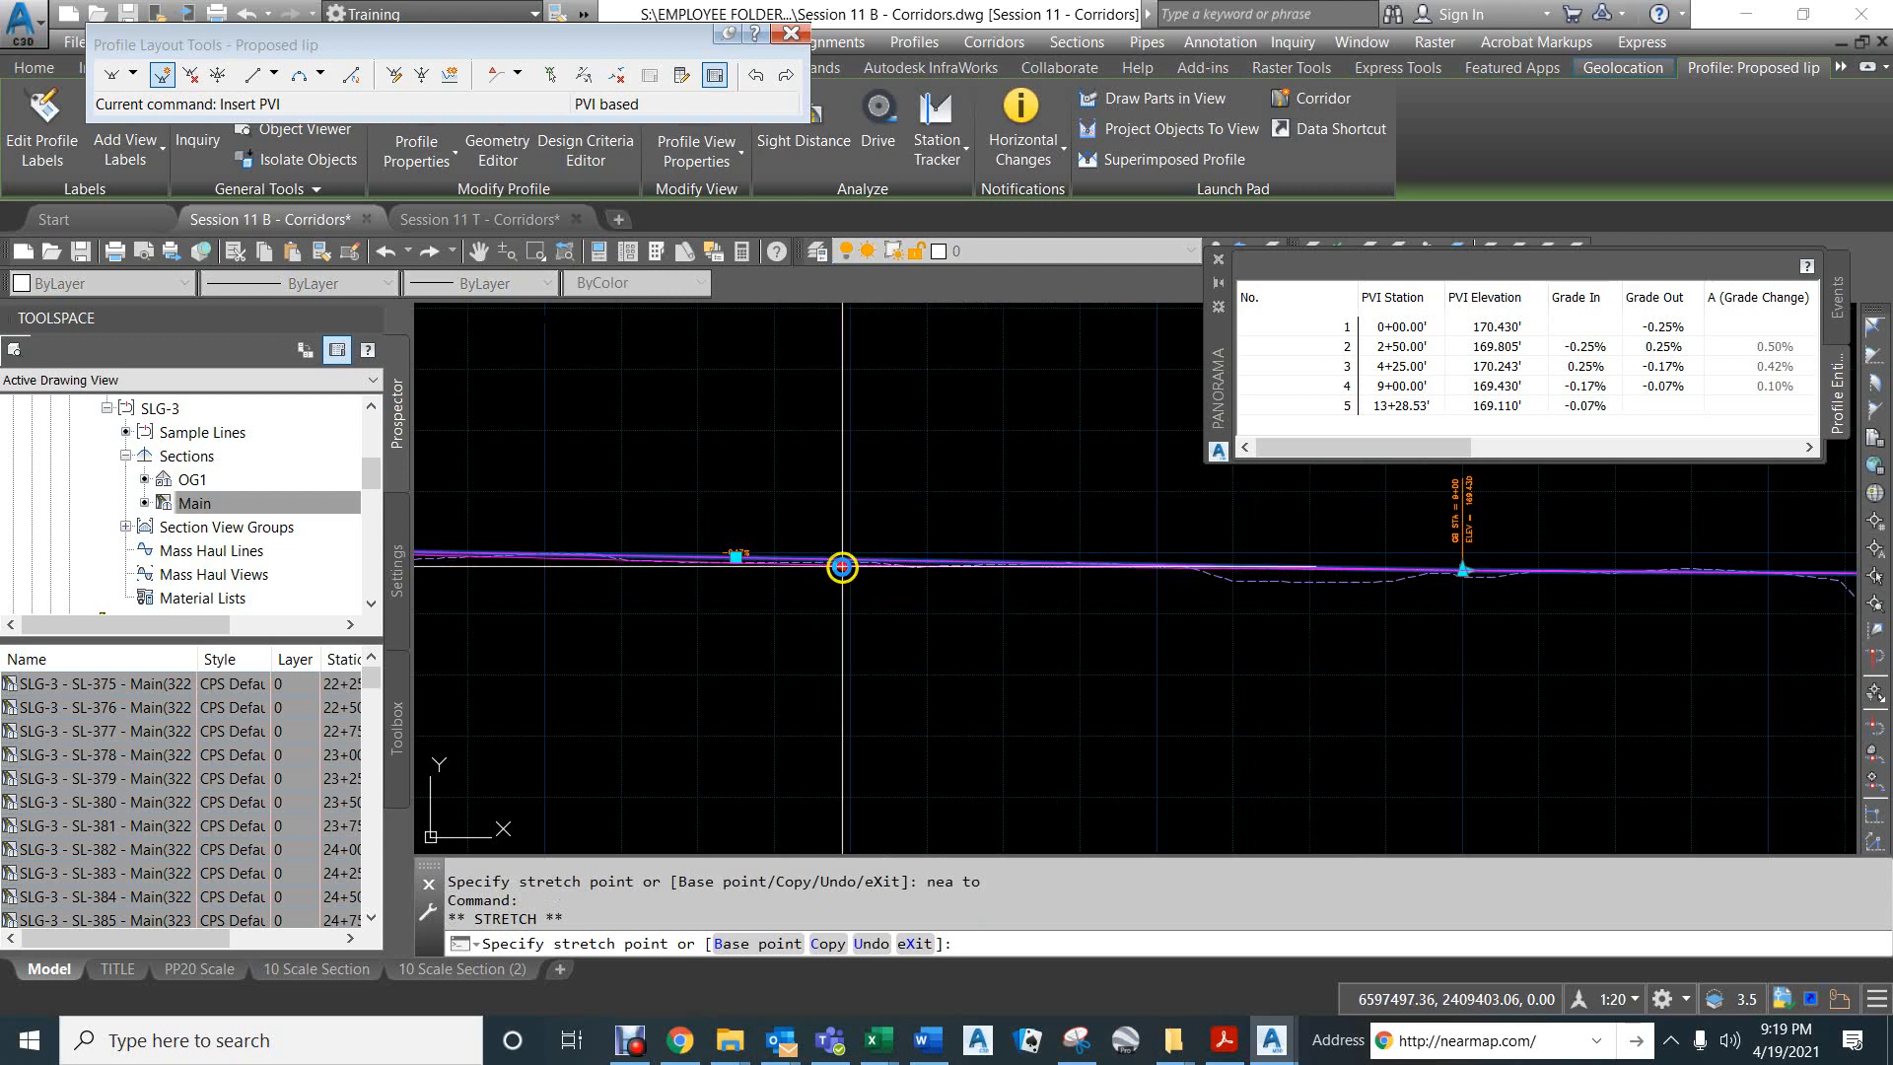
middle_drag(840, 567, 1057, 557)
scroll(1058, 557, down, 2)
scroll(1057, 557, down, 2)
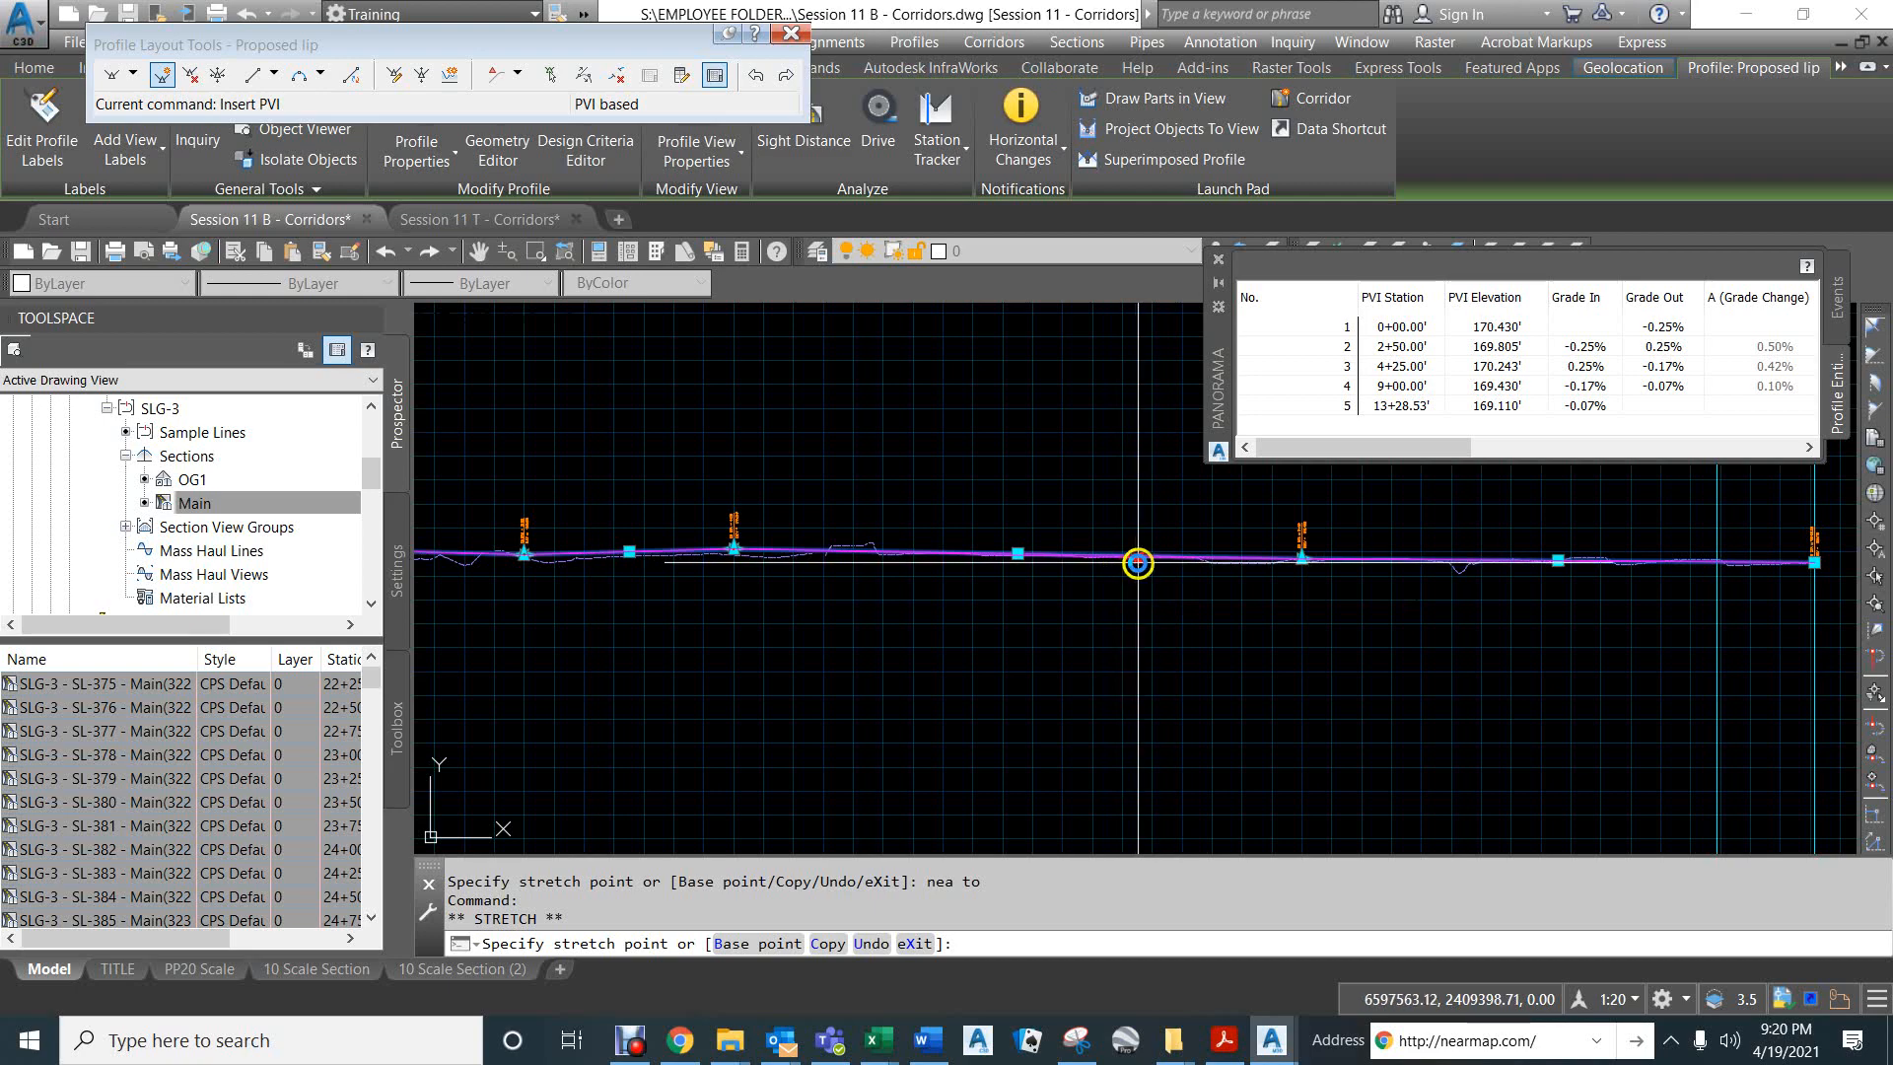
key(Escape)
key(Escape)
key(Escape)
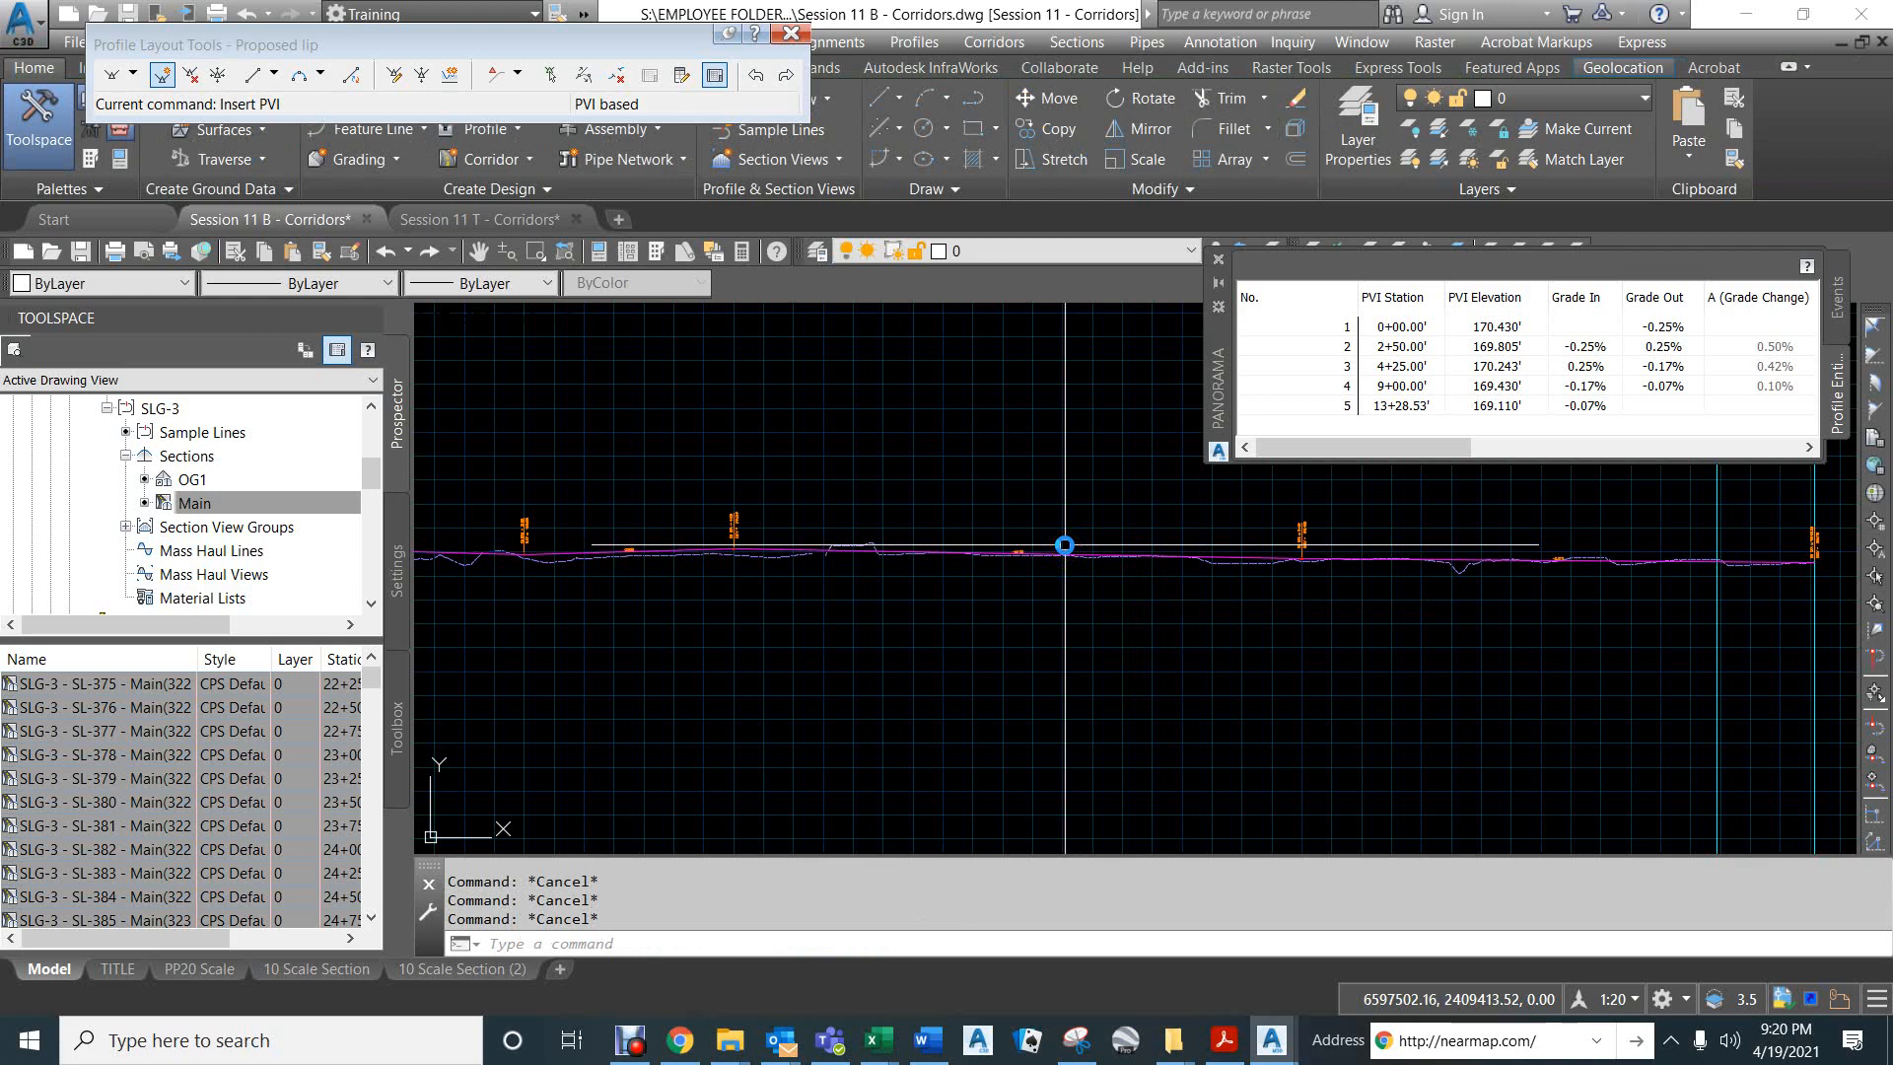
- Undo the grade, station and stretch edits that moved the Proposed lip's third PVI to station 4+25
text(u)
key(Return)
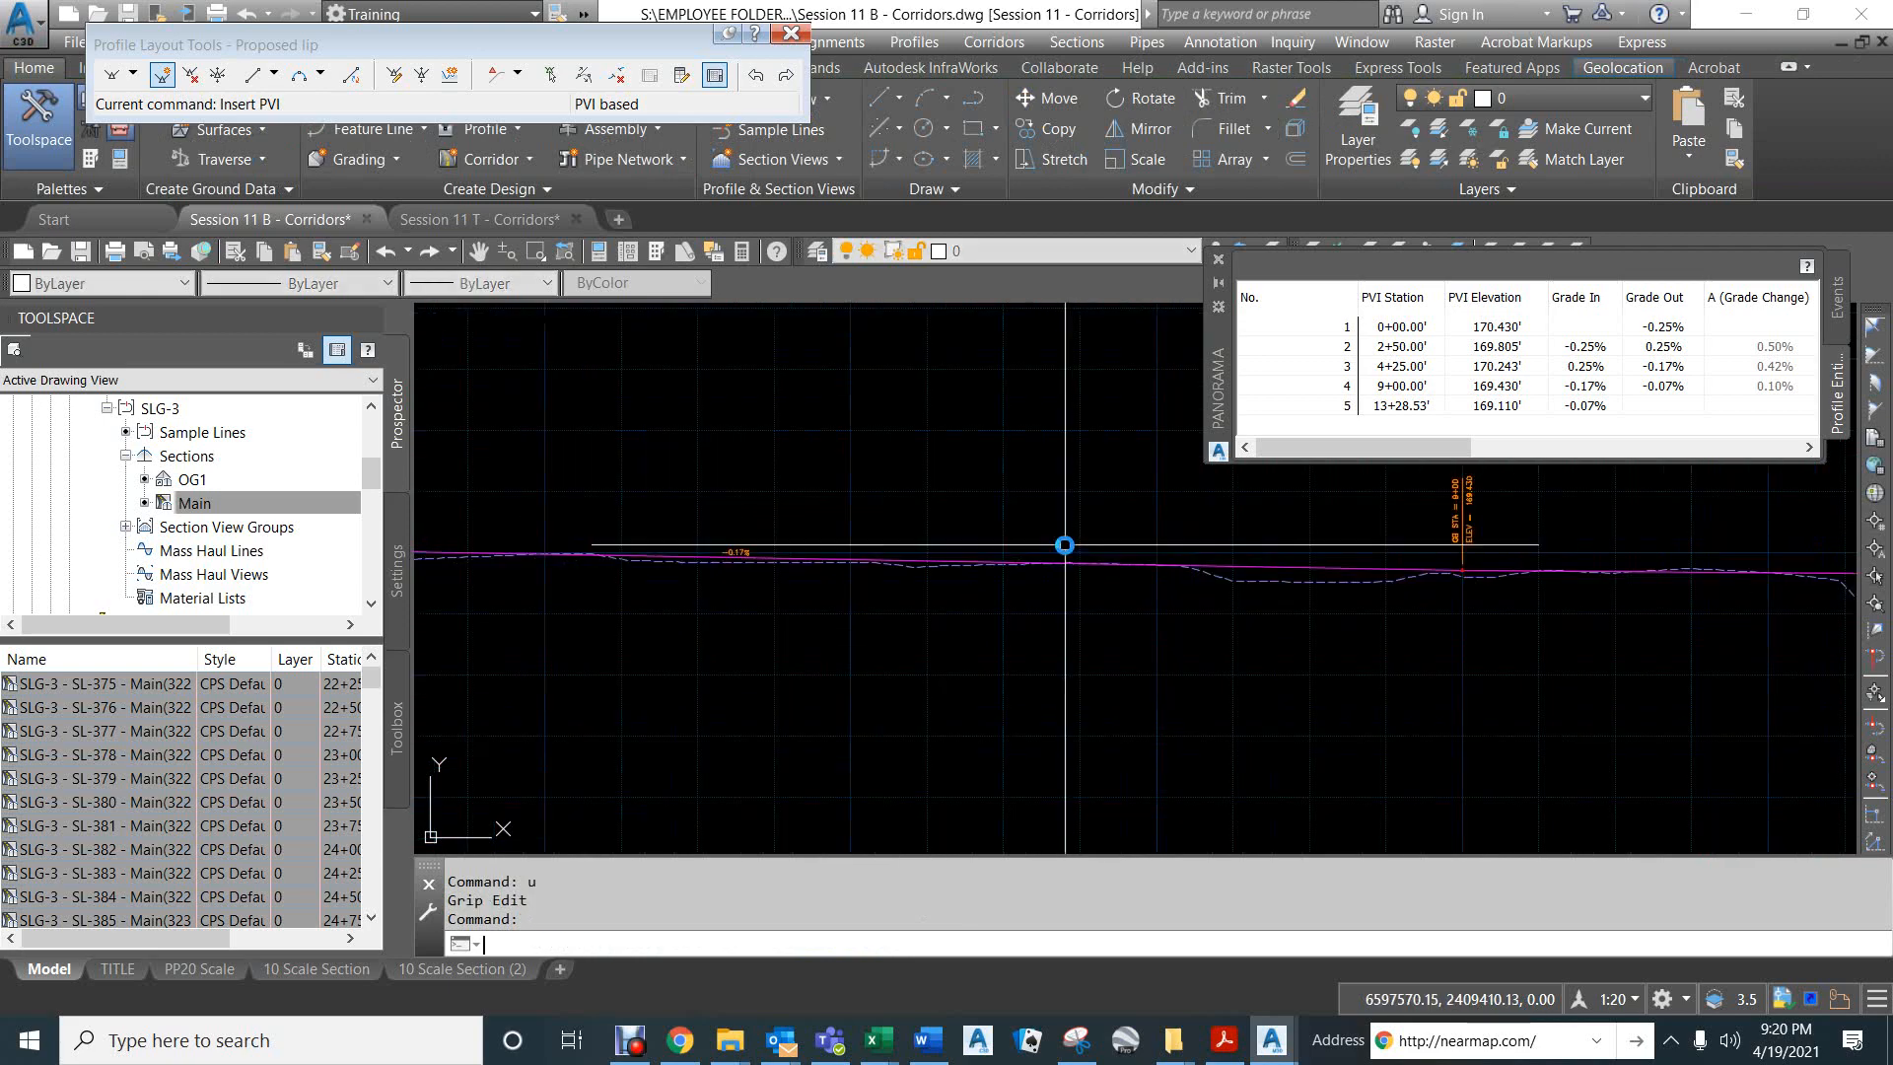
text(u)
key(Return)
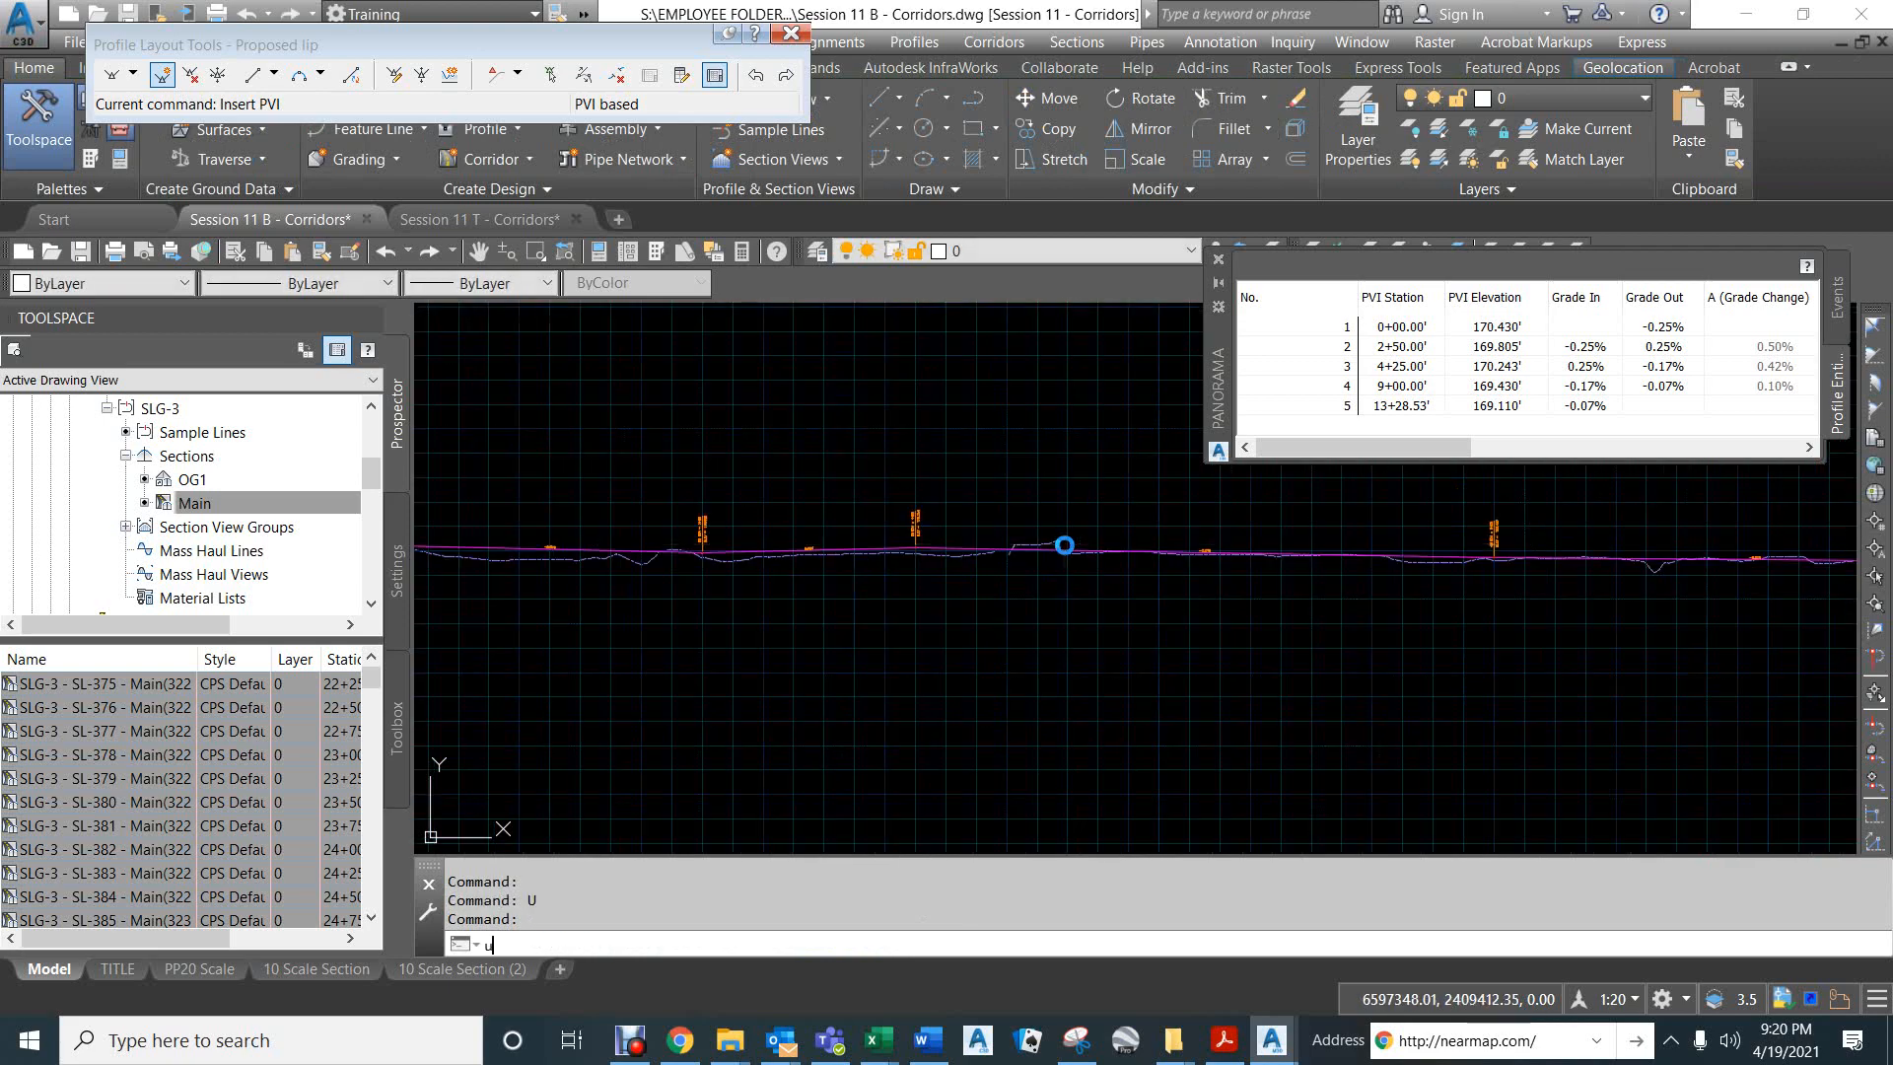
middle_click(1065, 545)
text(u)
key(Return)
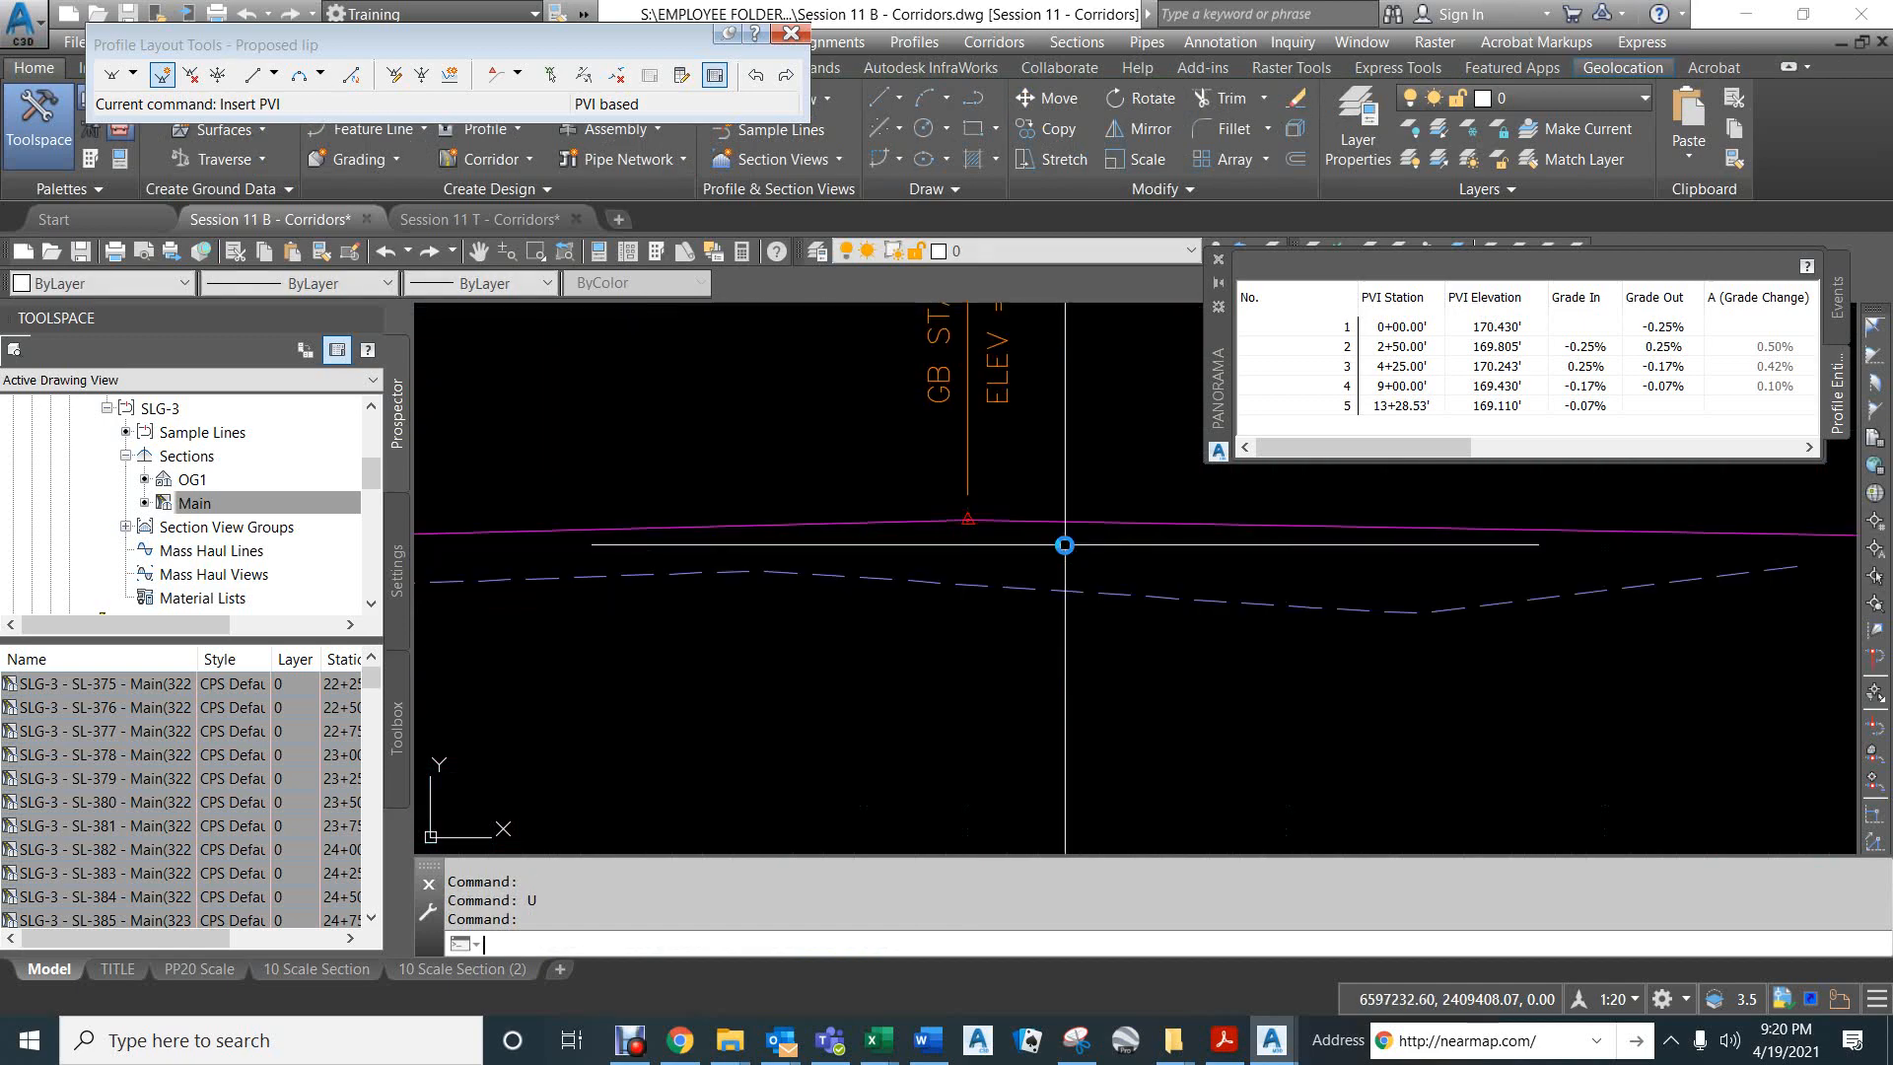
text(u)
key(Return)
text(u)
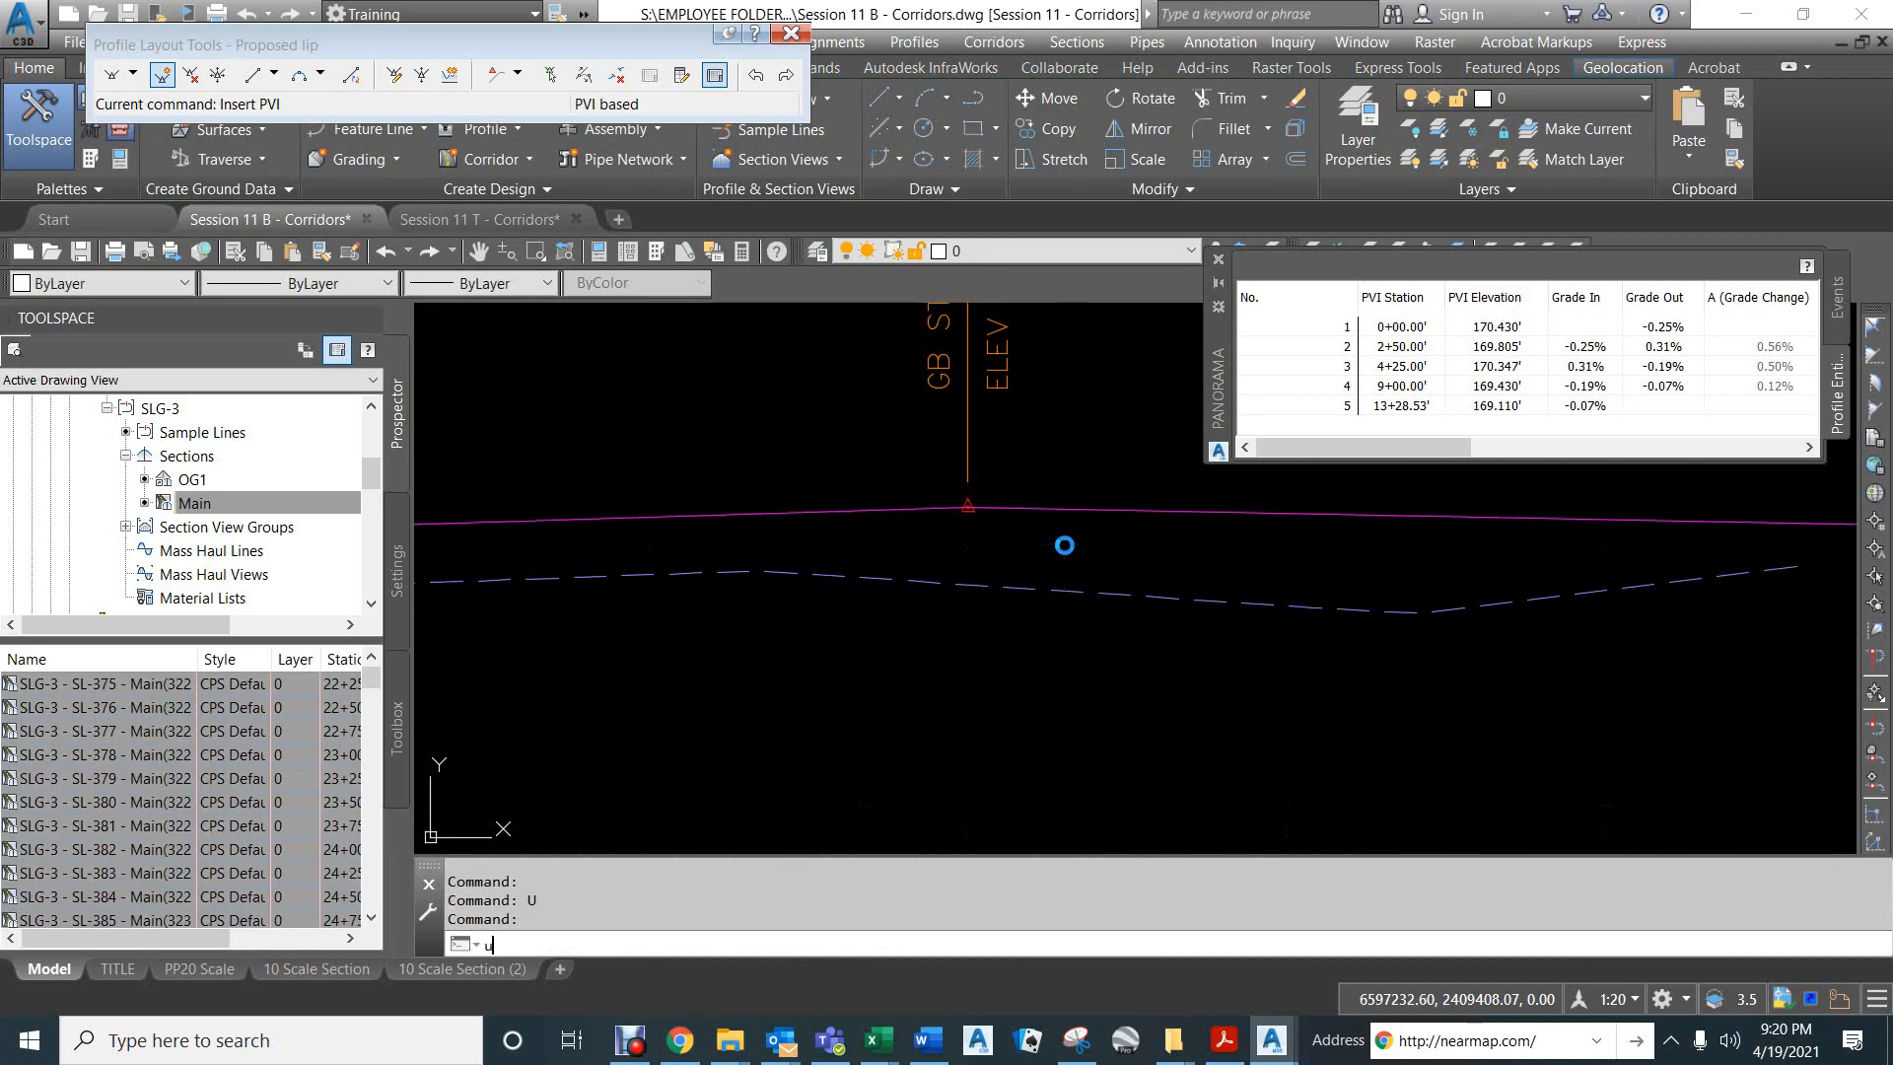
key(Return)
text(u)
key(Return)
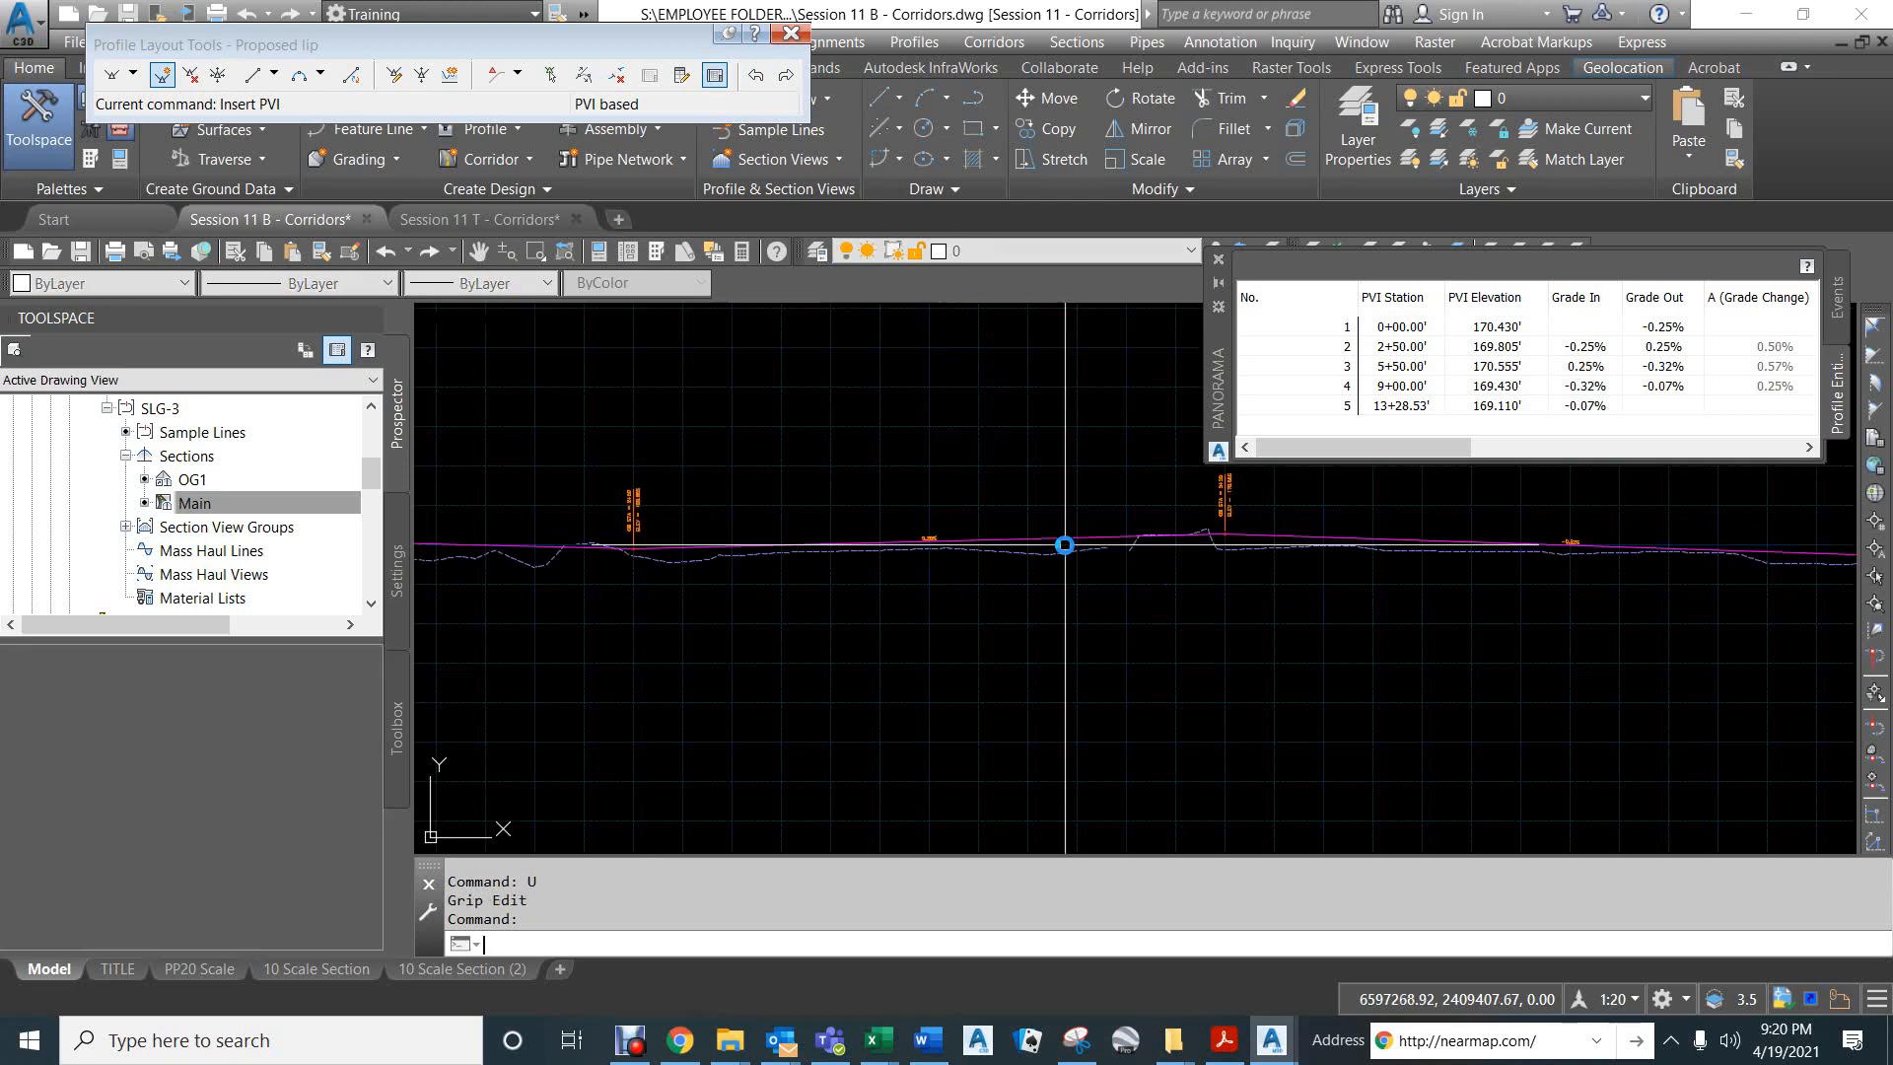
- Undo the grade, station and stretch edits that moved the Proposed lip's second PVI to station 2+50
text(u)
key(Return)
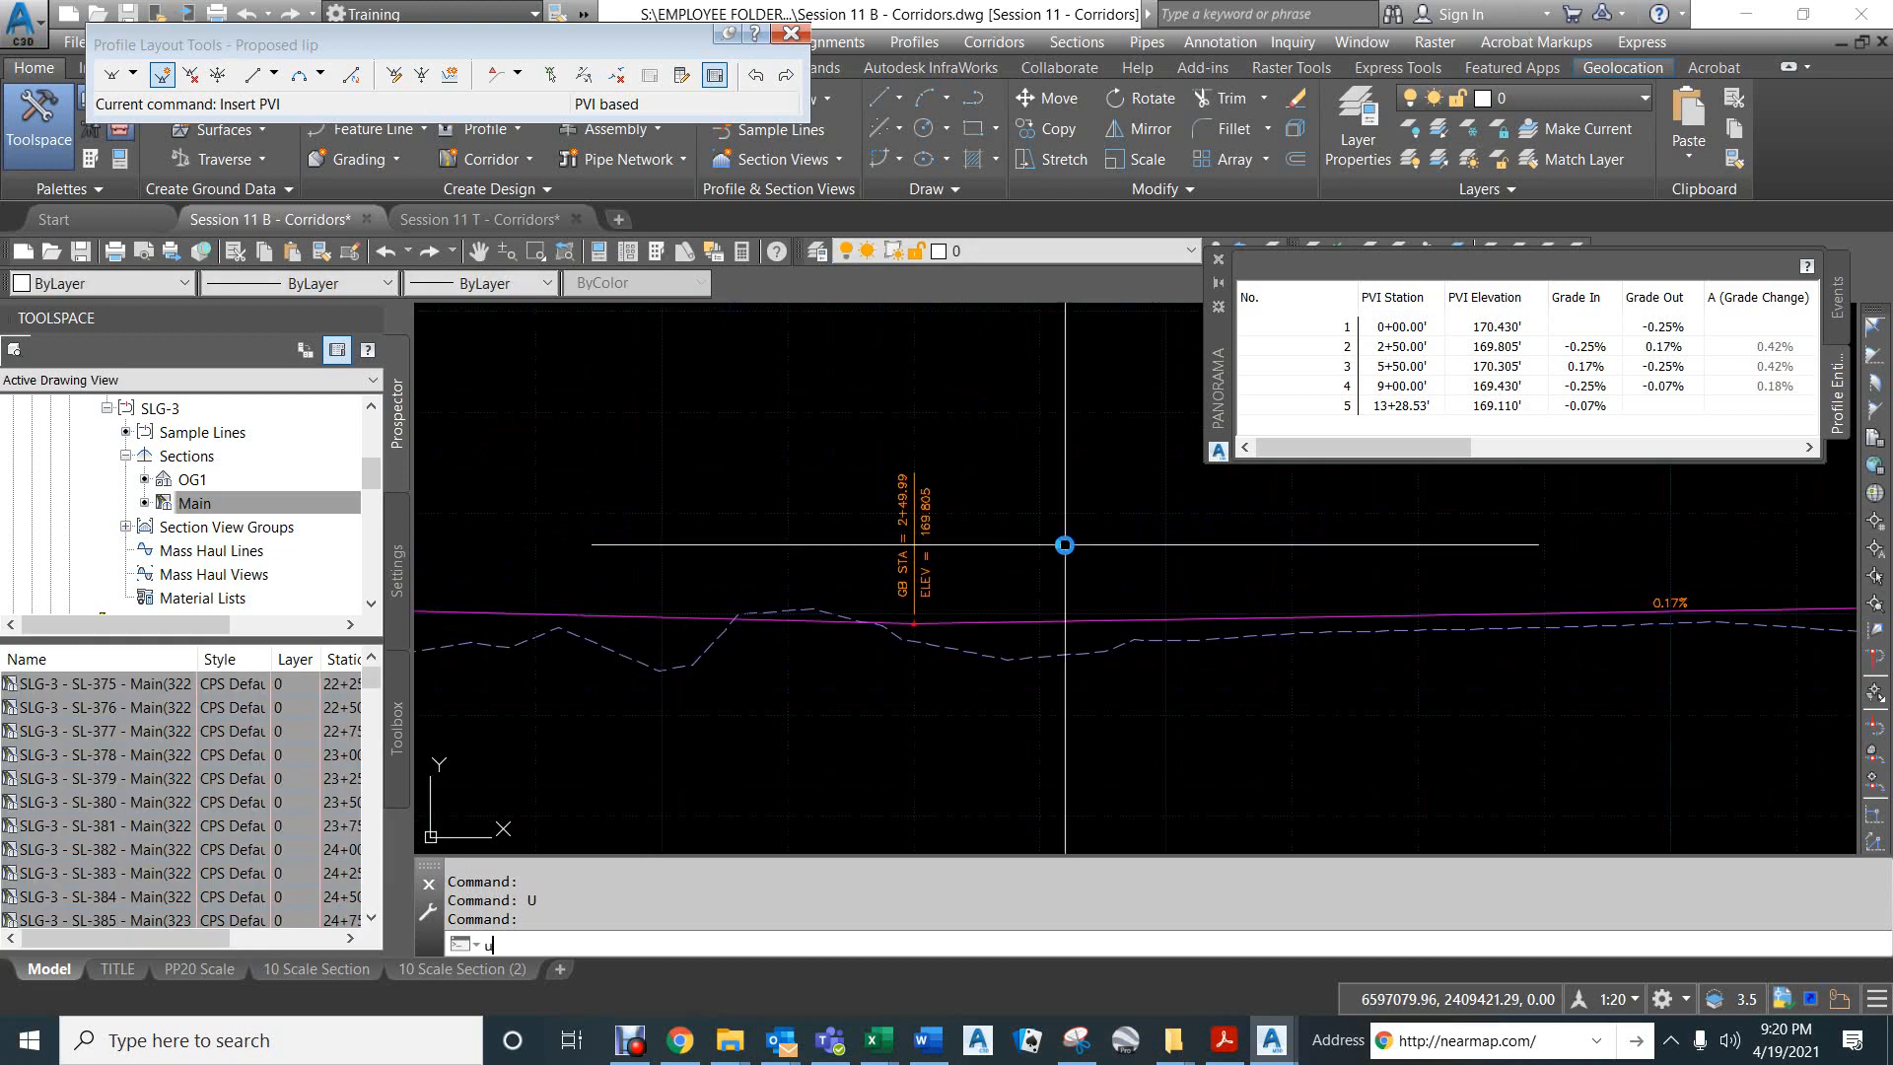
text(u)
key(Return)
text(u)
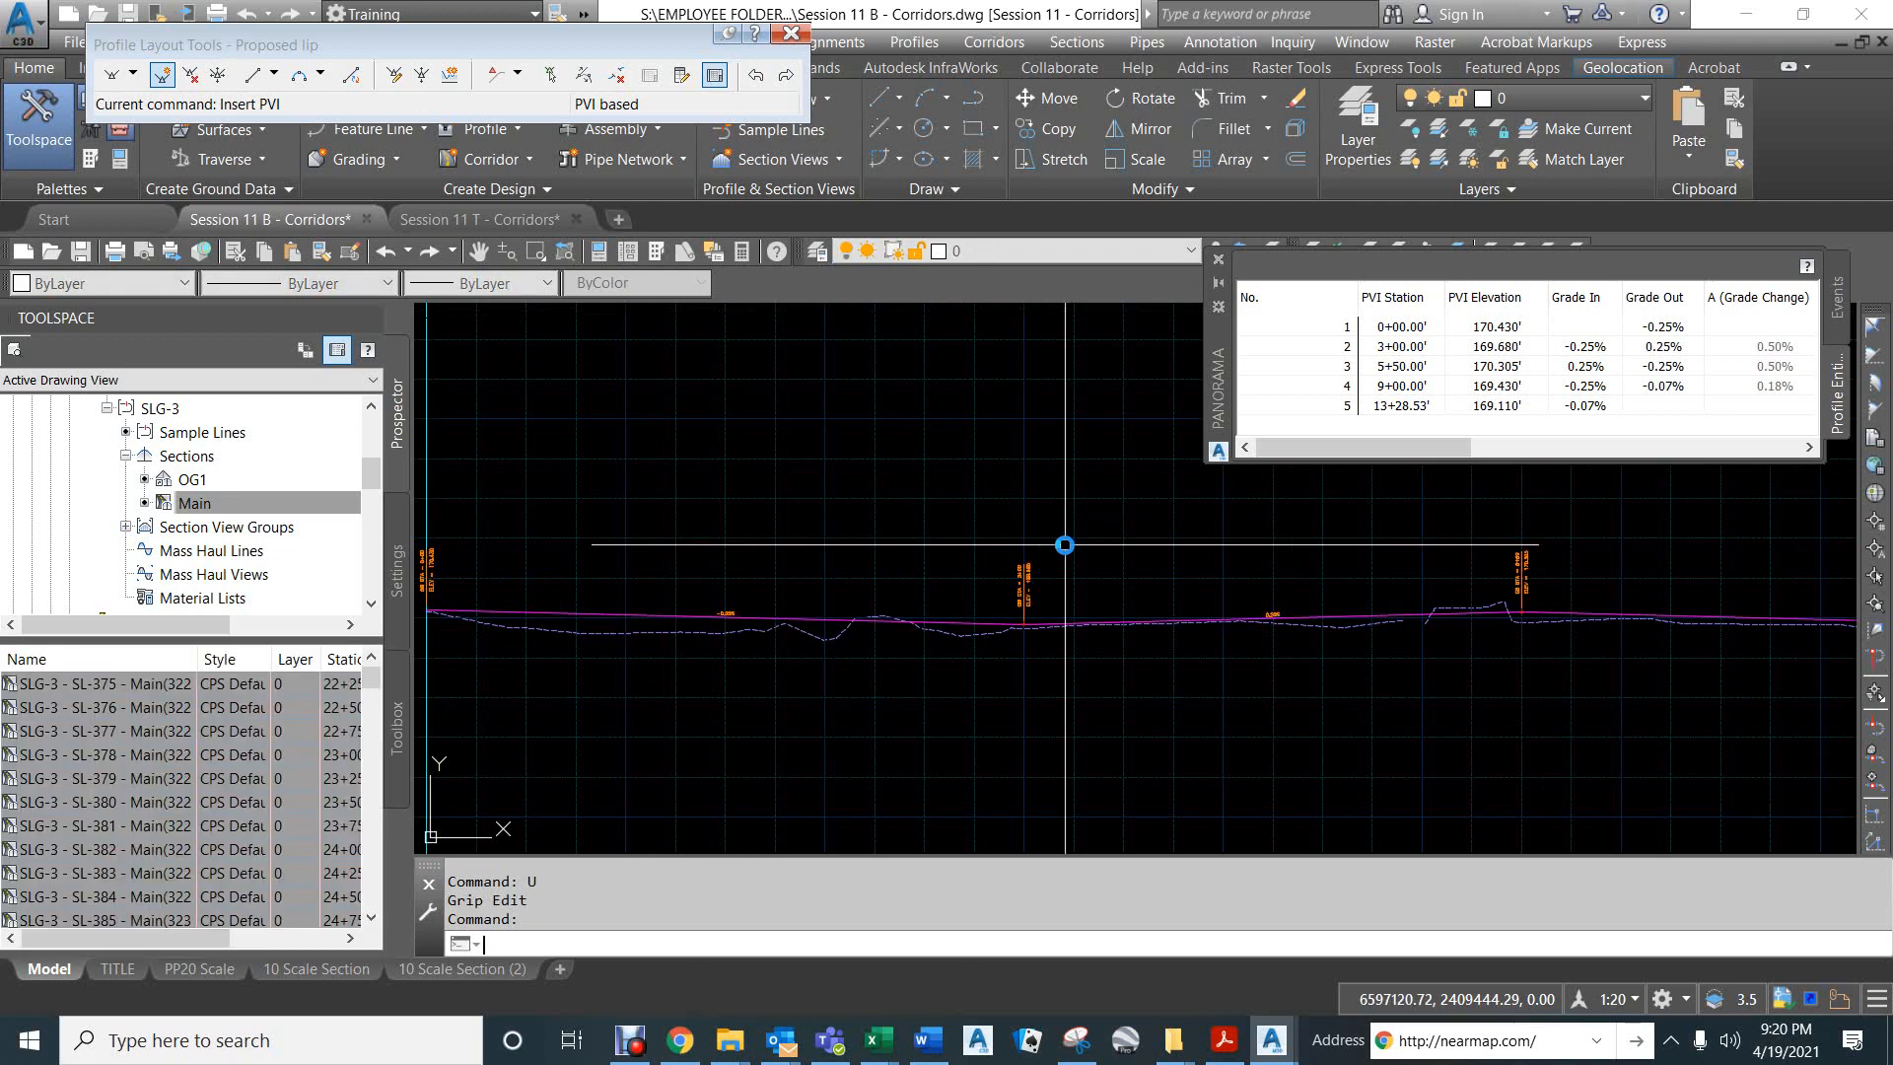
key(Return)
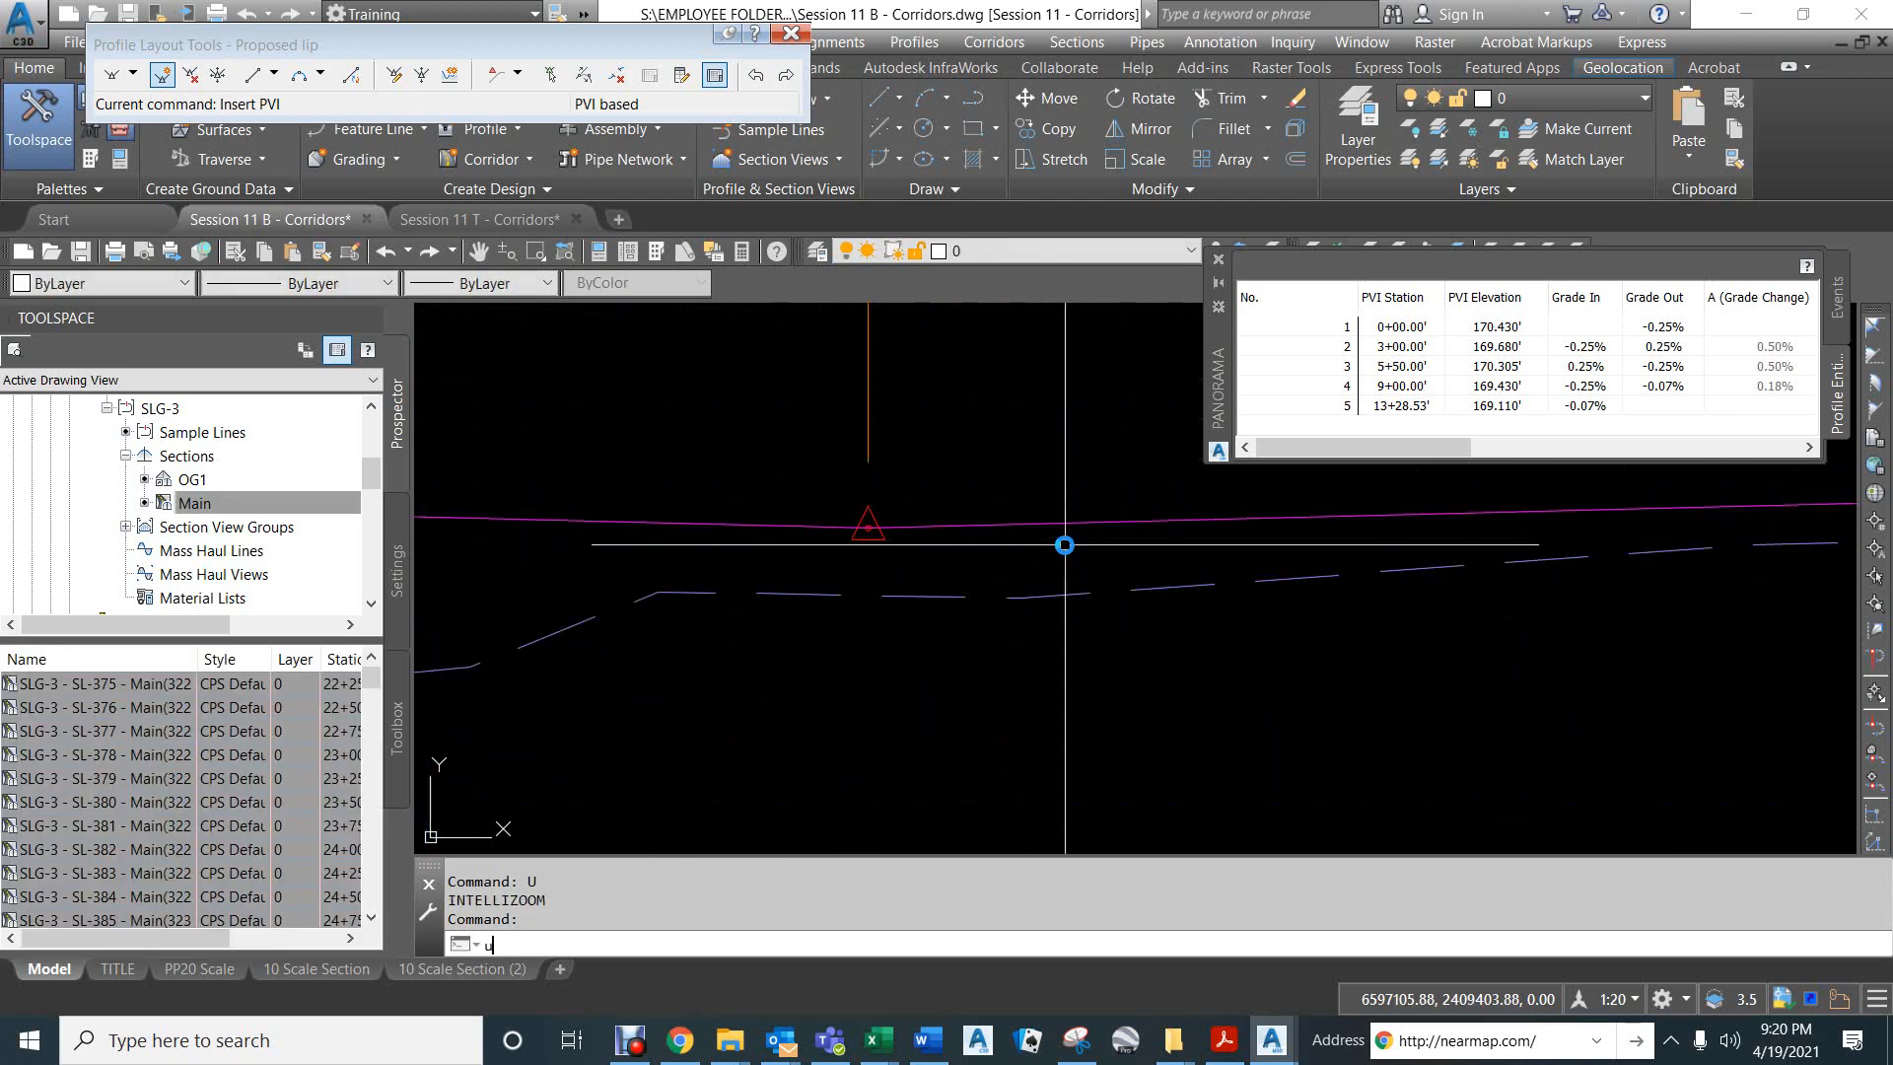
text(u)
key(Return)
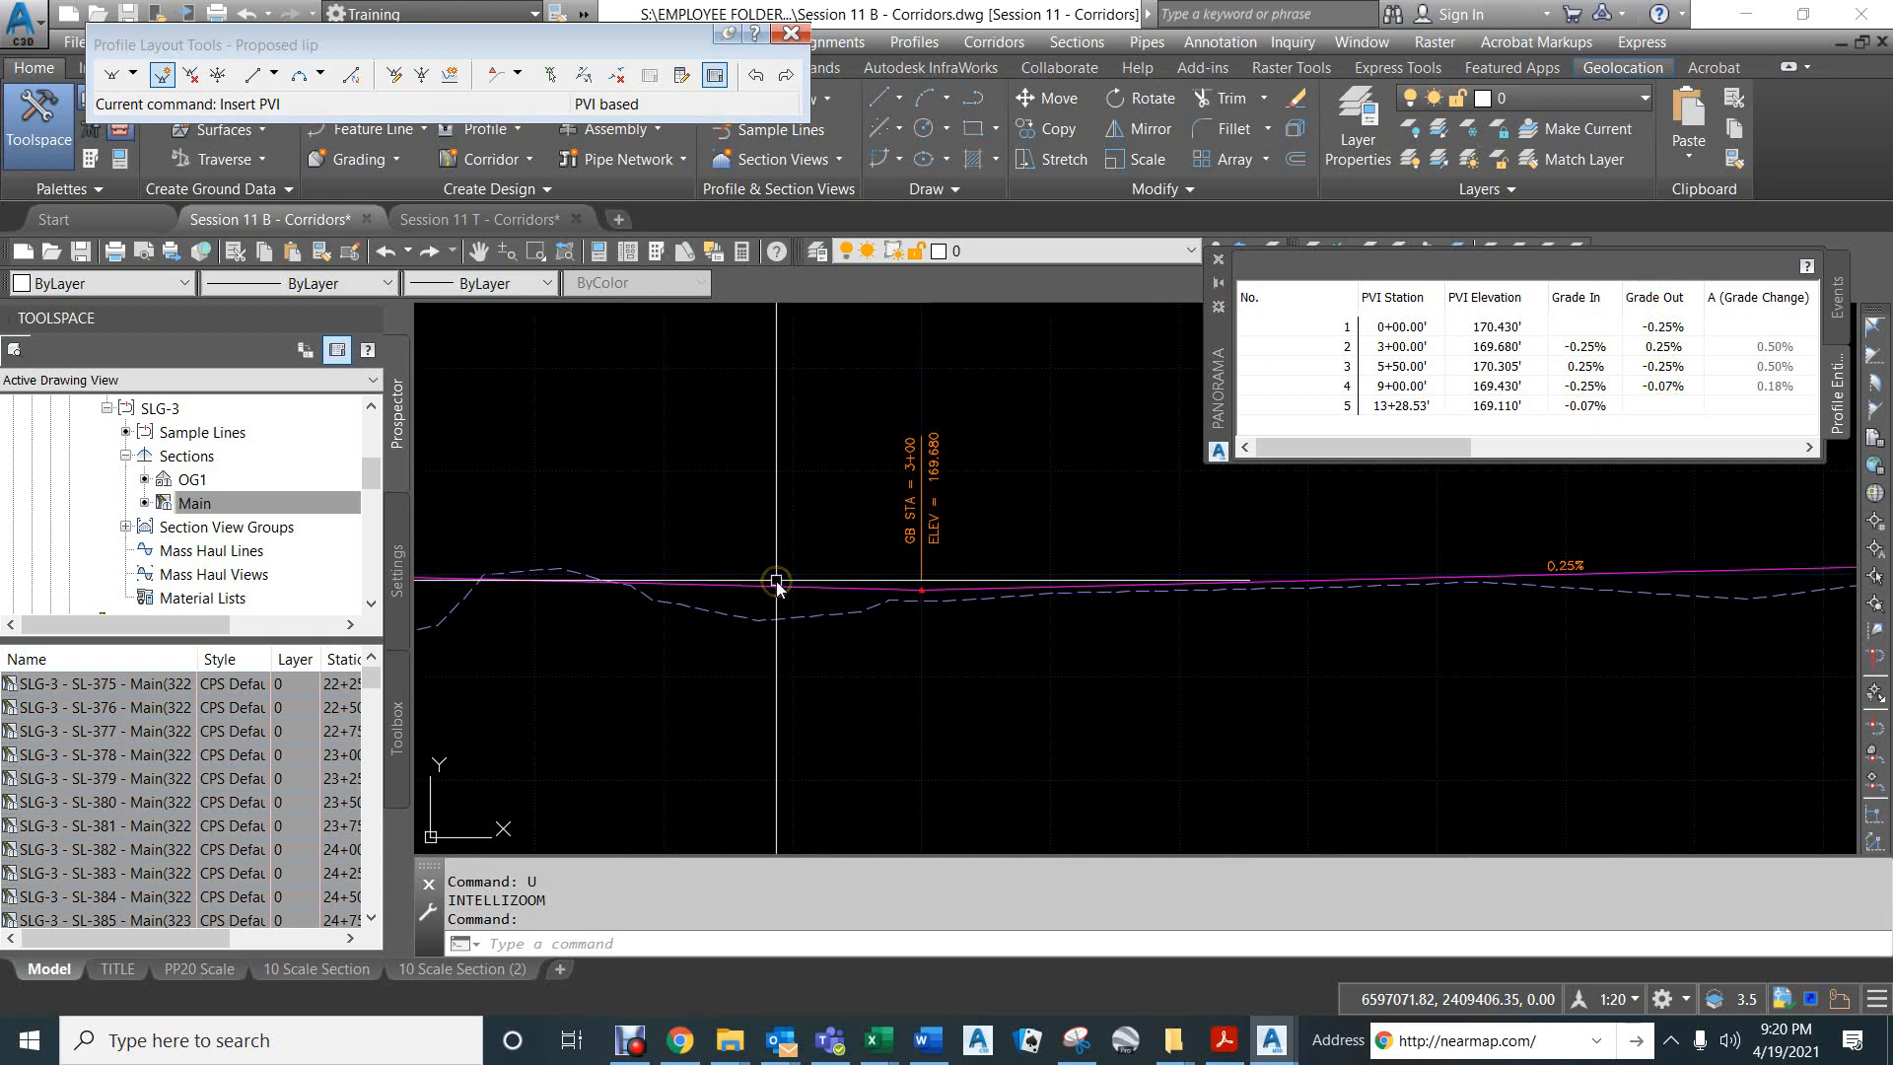
click(867, 589)
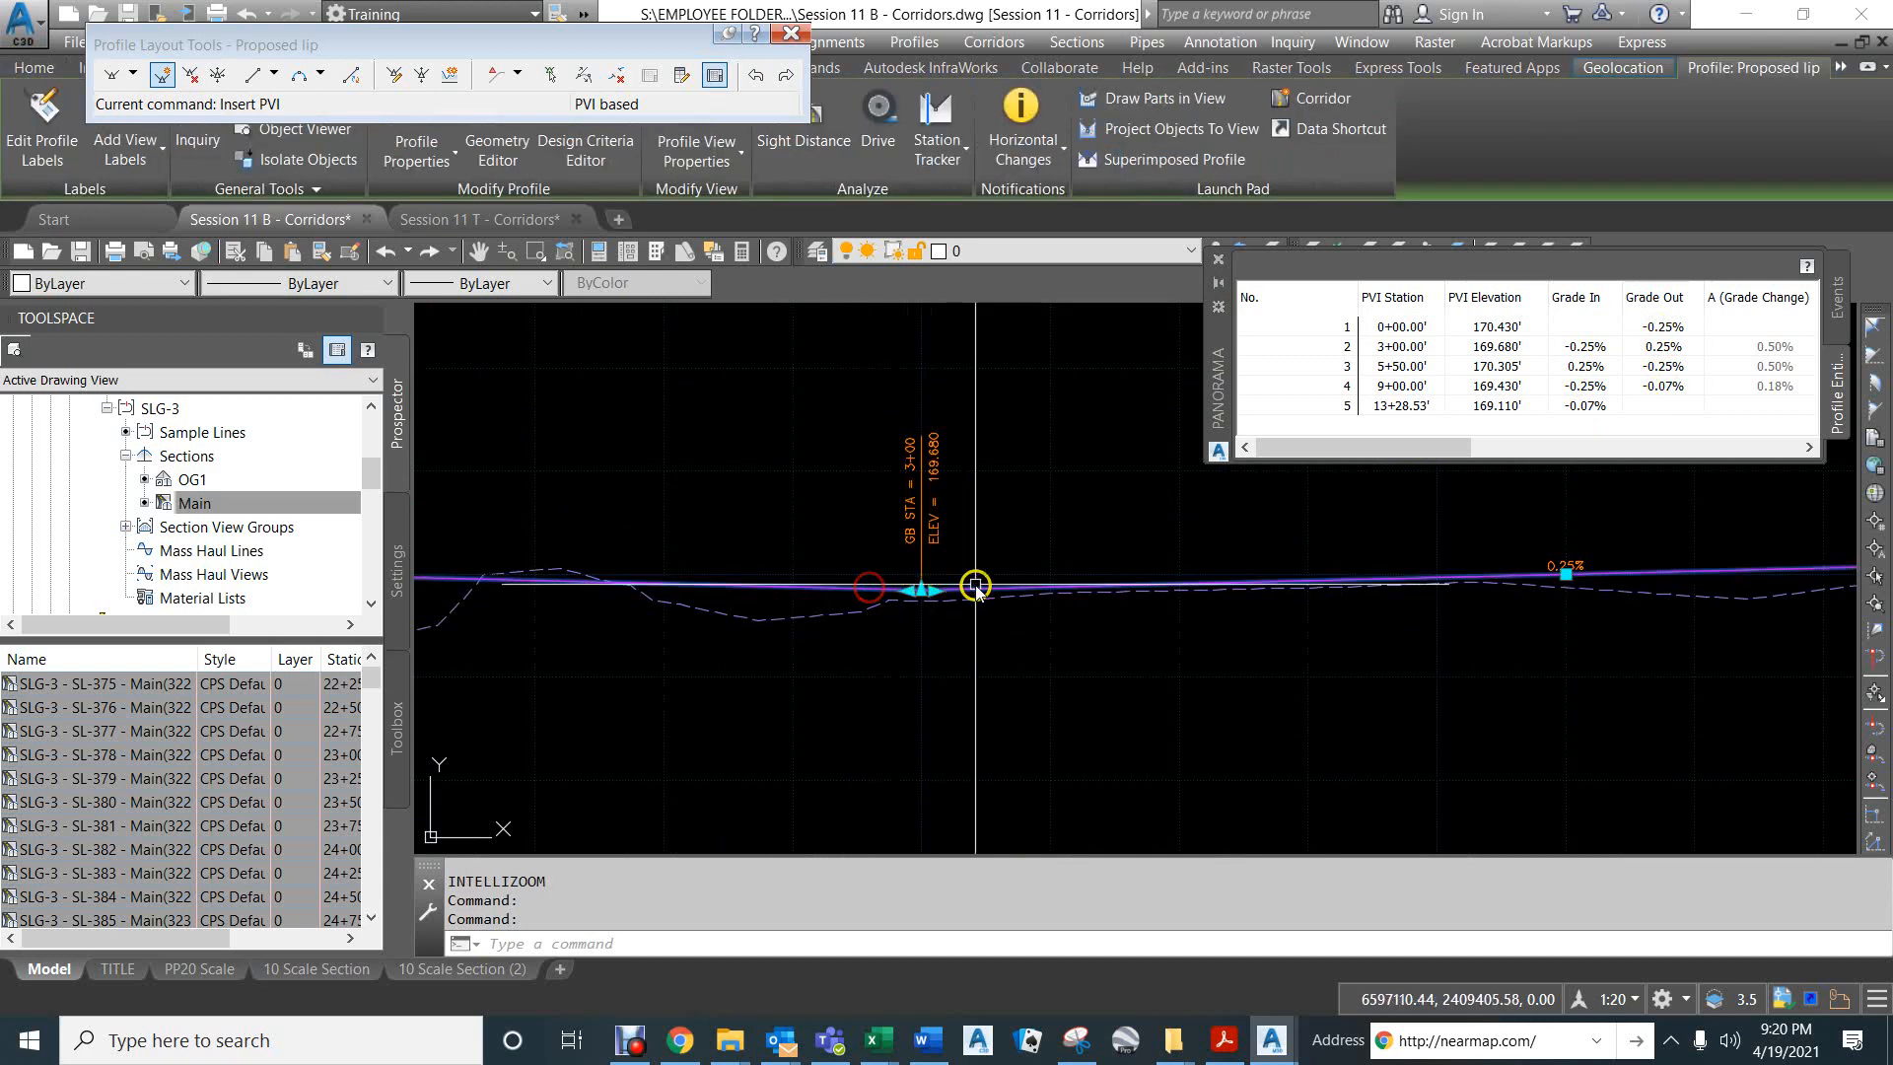
click(933, 591)
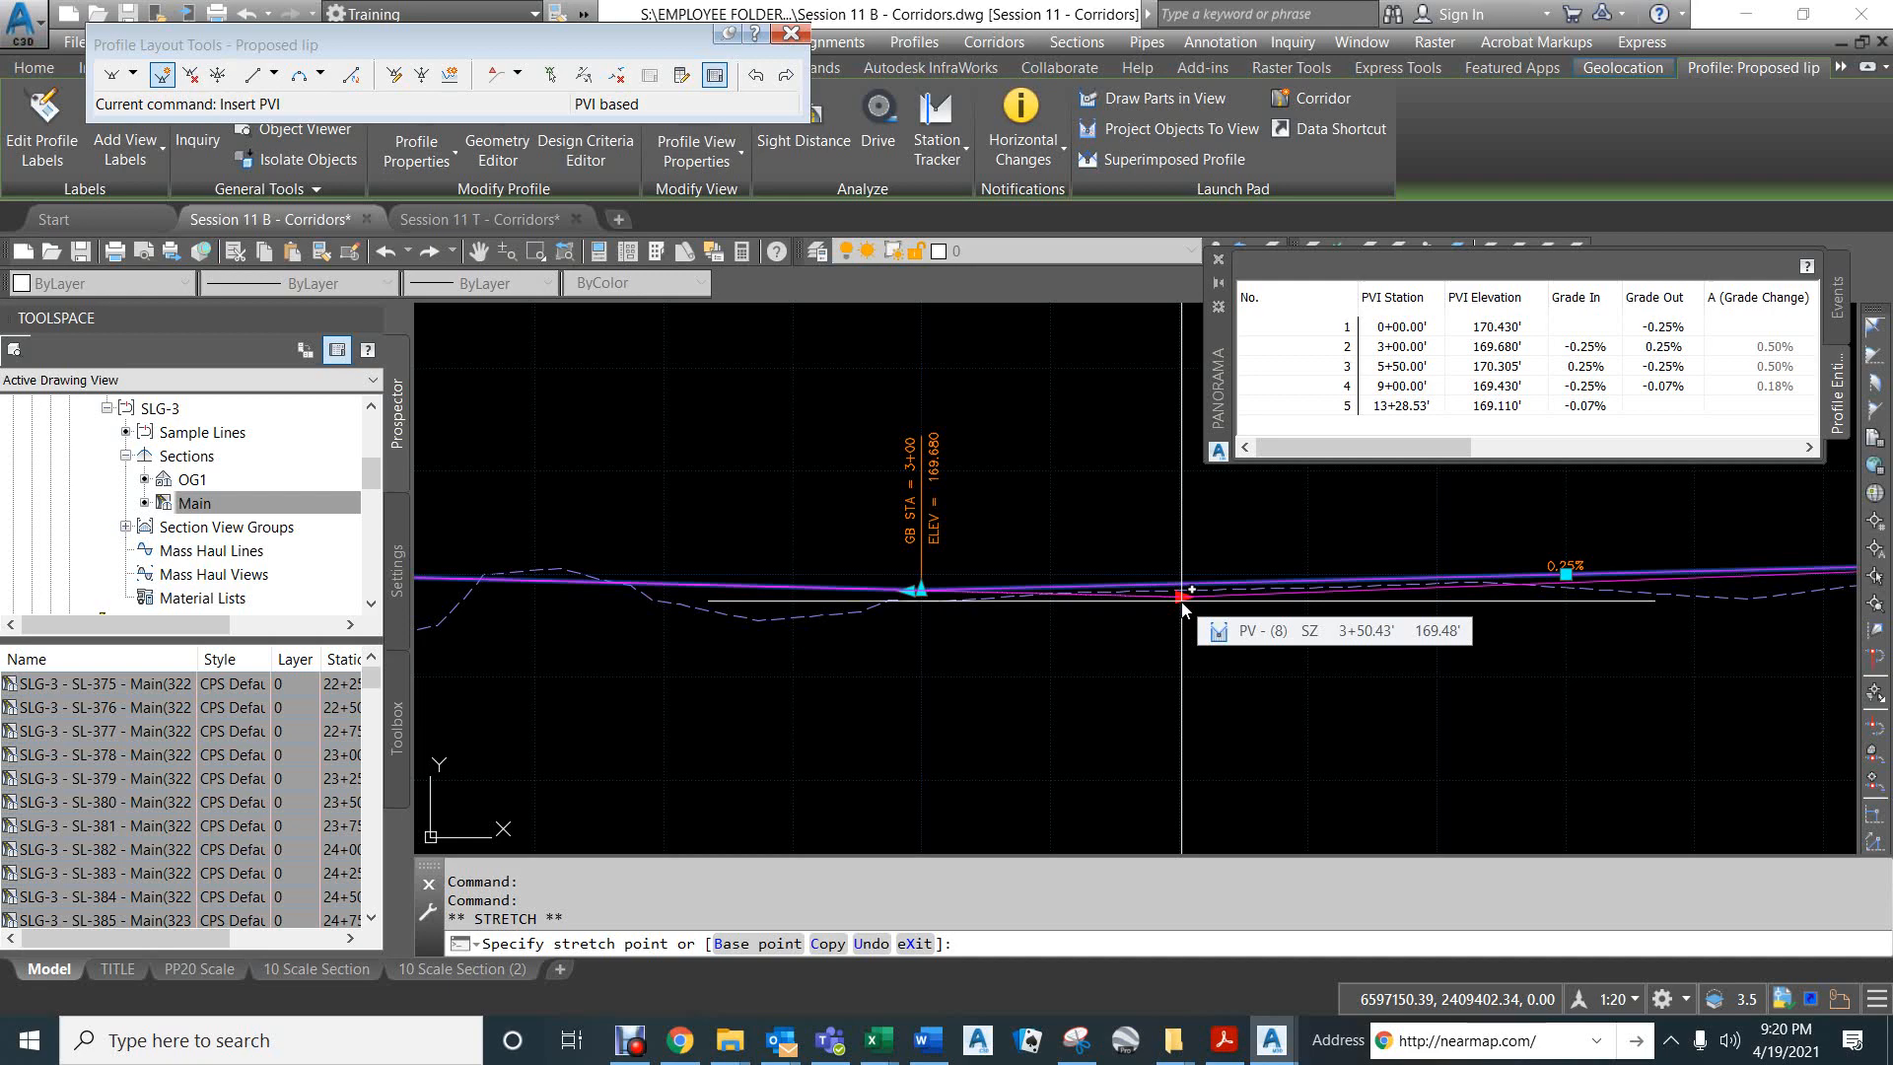
key(Escape)
- Examine how the Proposed lip profile follows the existing ground over its whole length, including the end tangent and the PVI at station 9+00
scroll(1144, 599, down, 8)
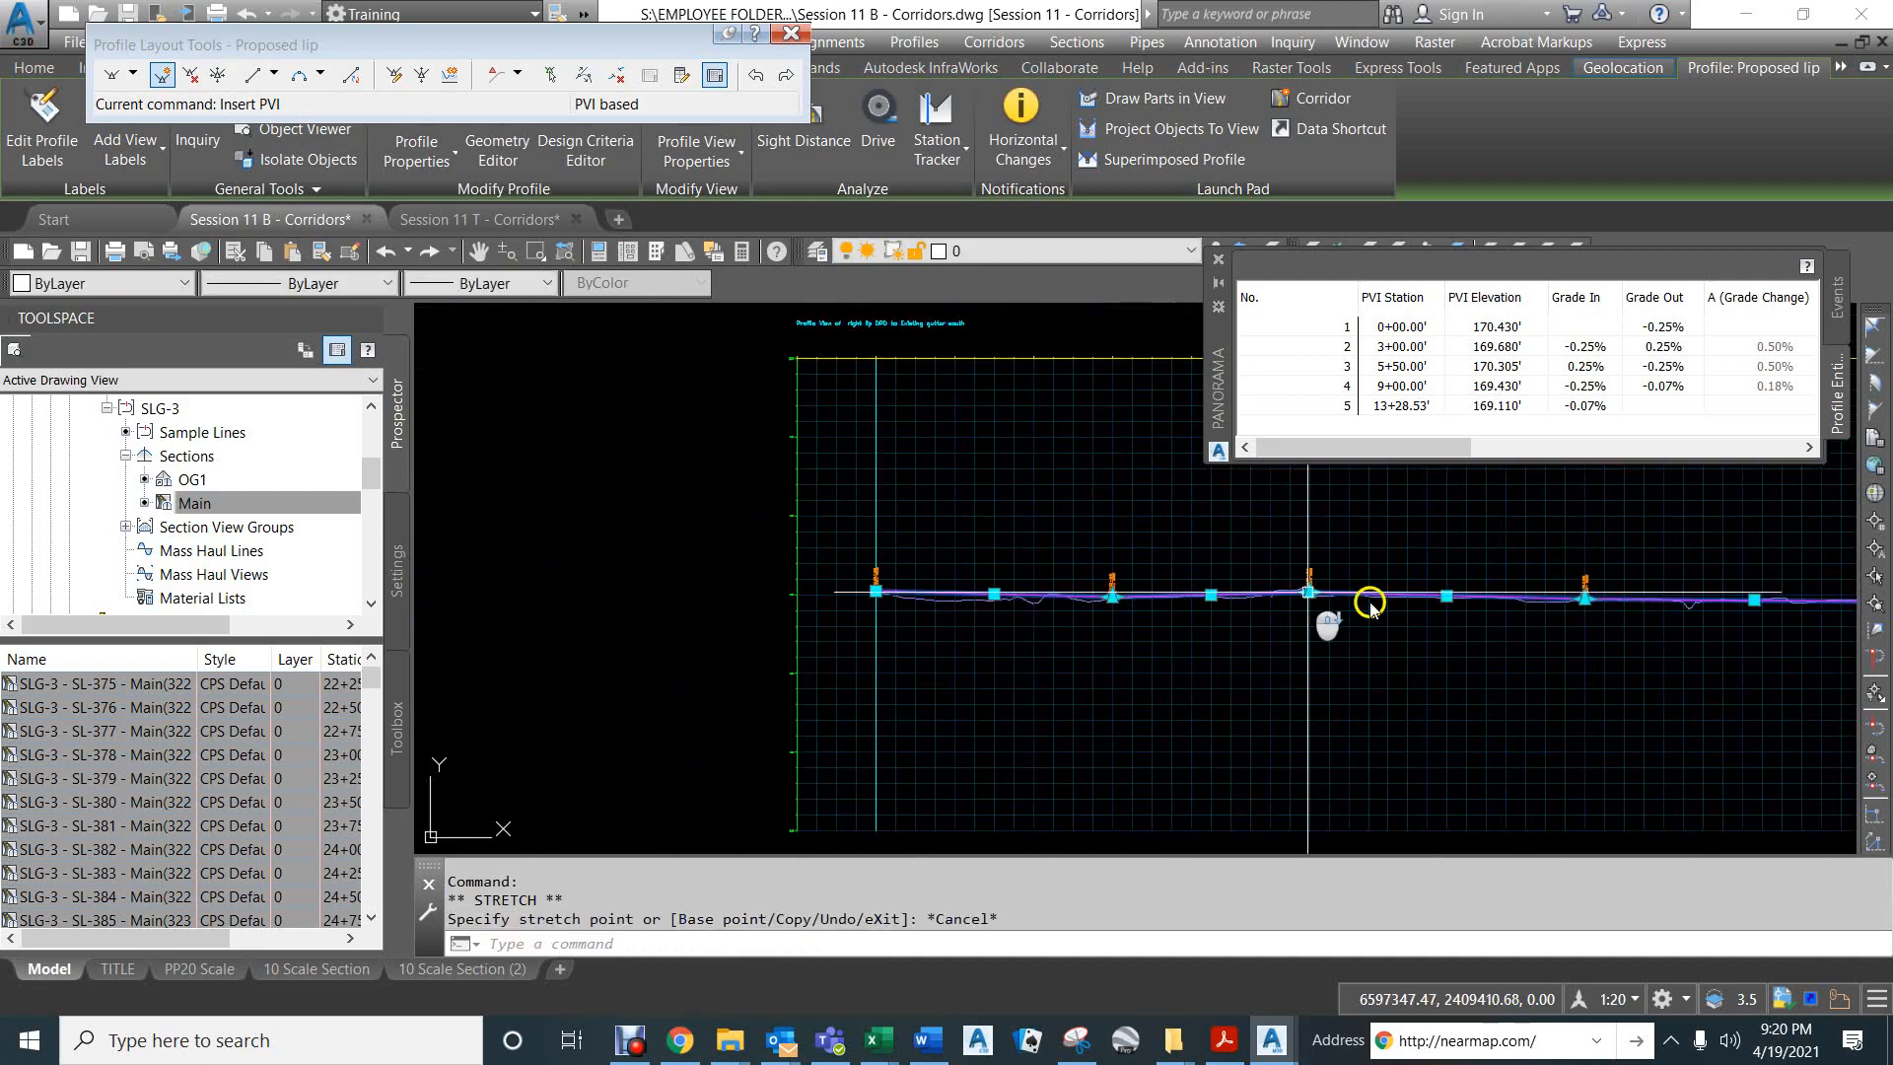
middle_drag(1656, 642, 904, 592)
scroll(740, 595, up, 6)
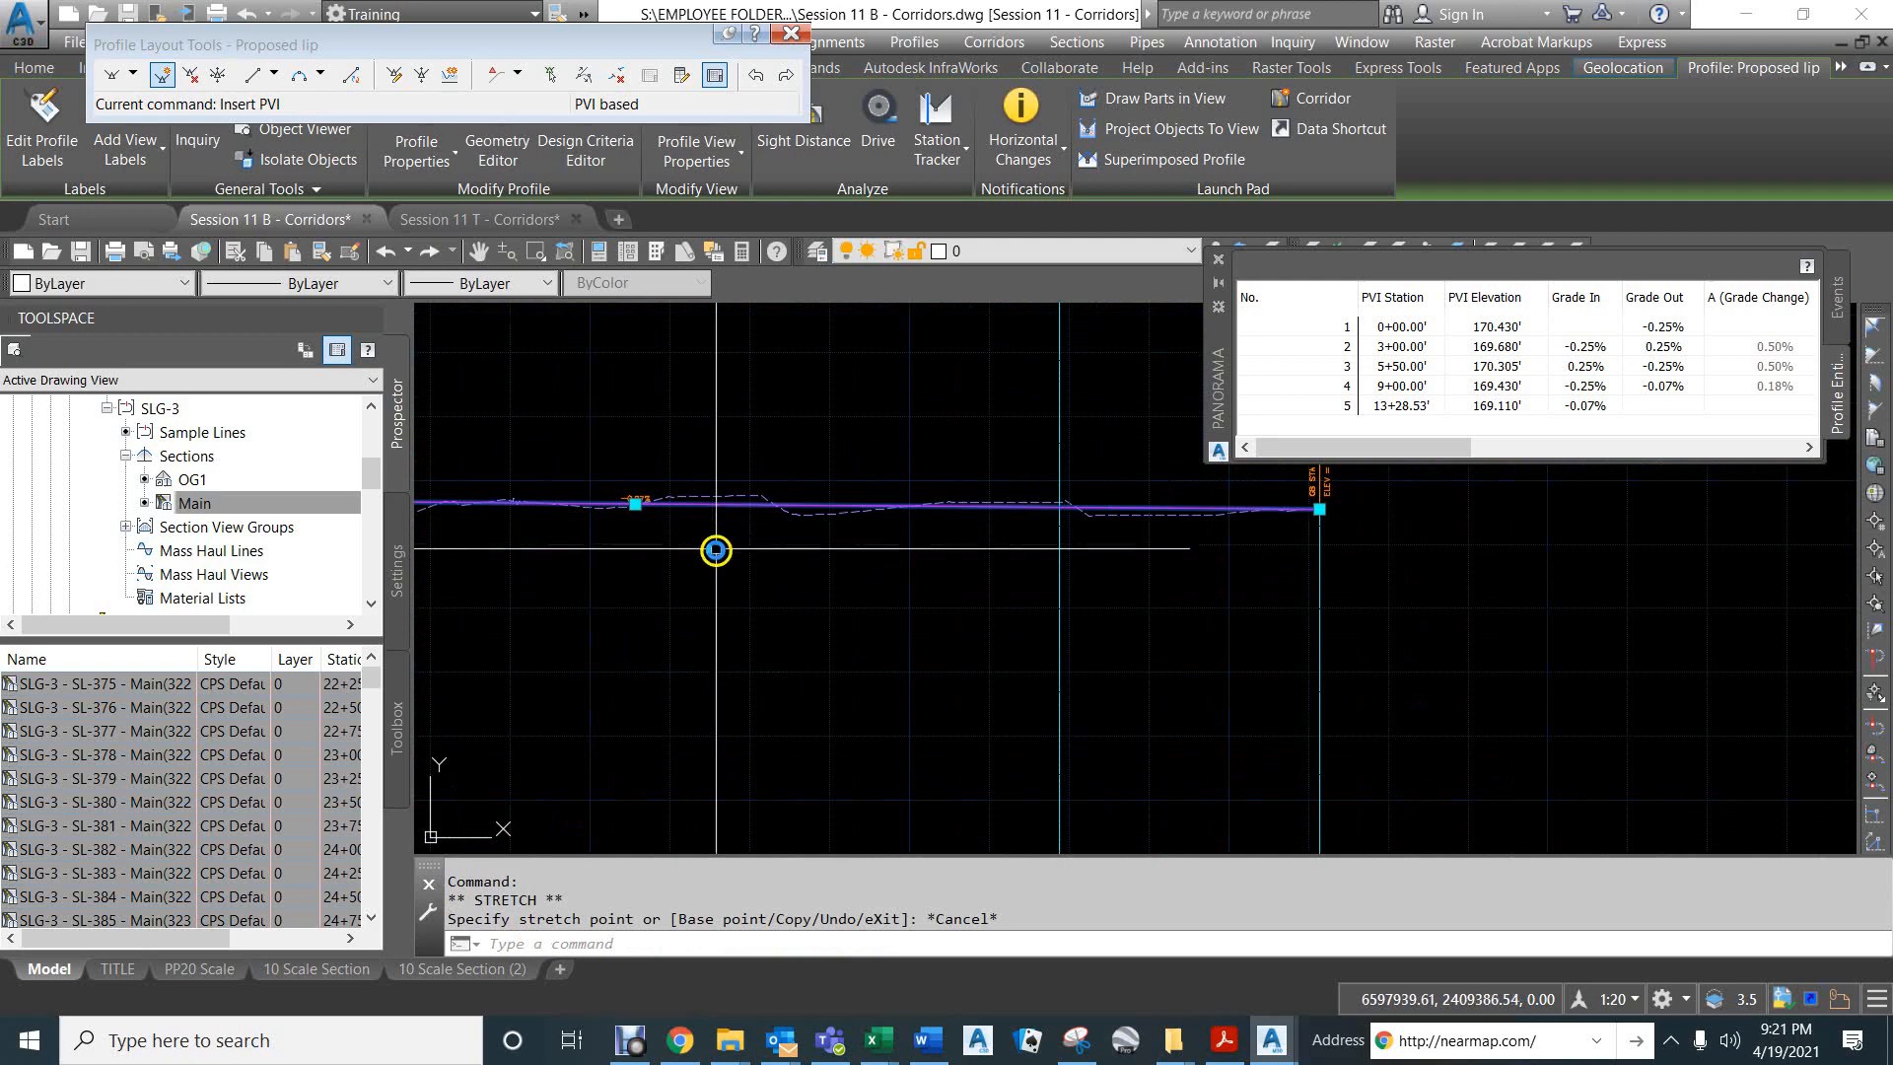
middle_drag(719, 549, 1170, 618)
scroll(1169, 618, down, 3)
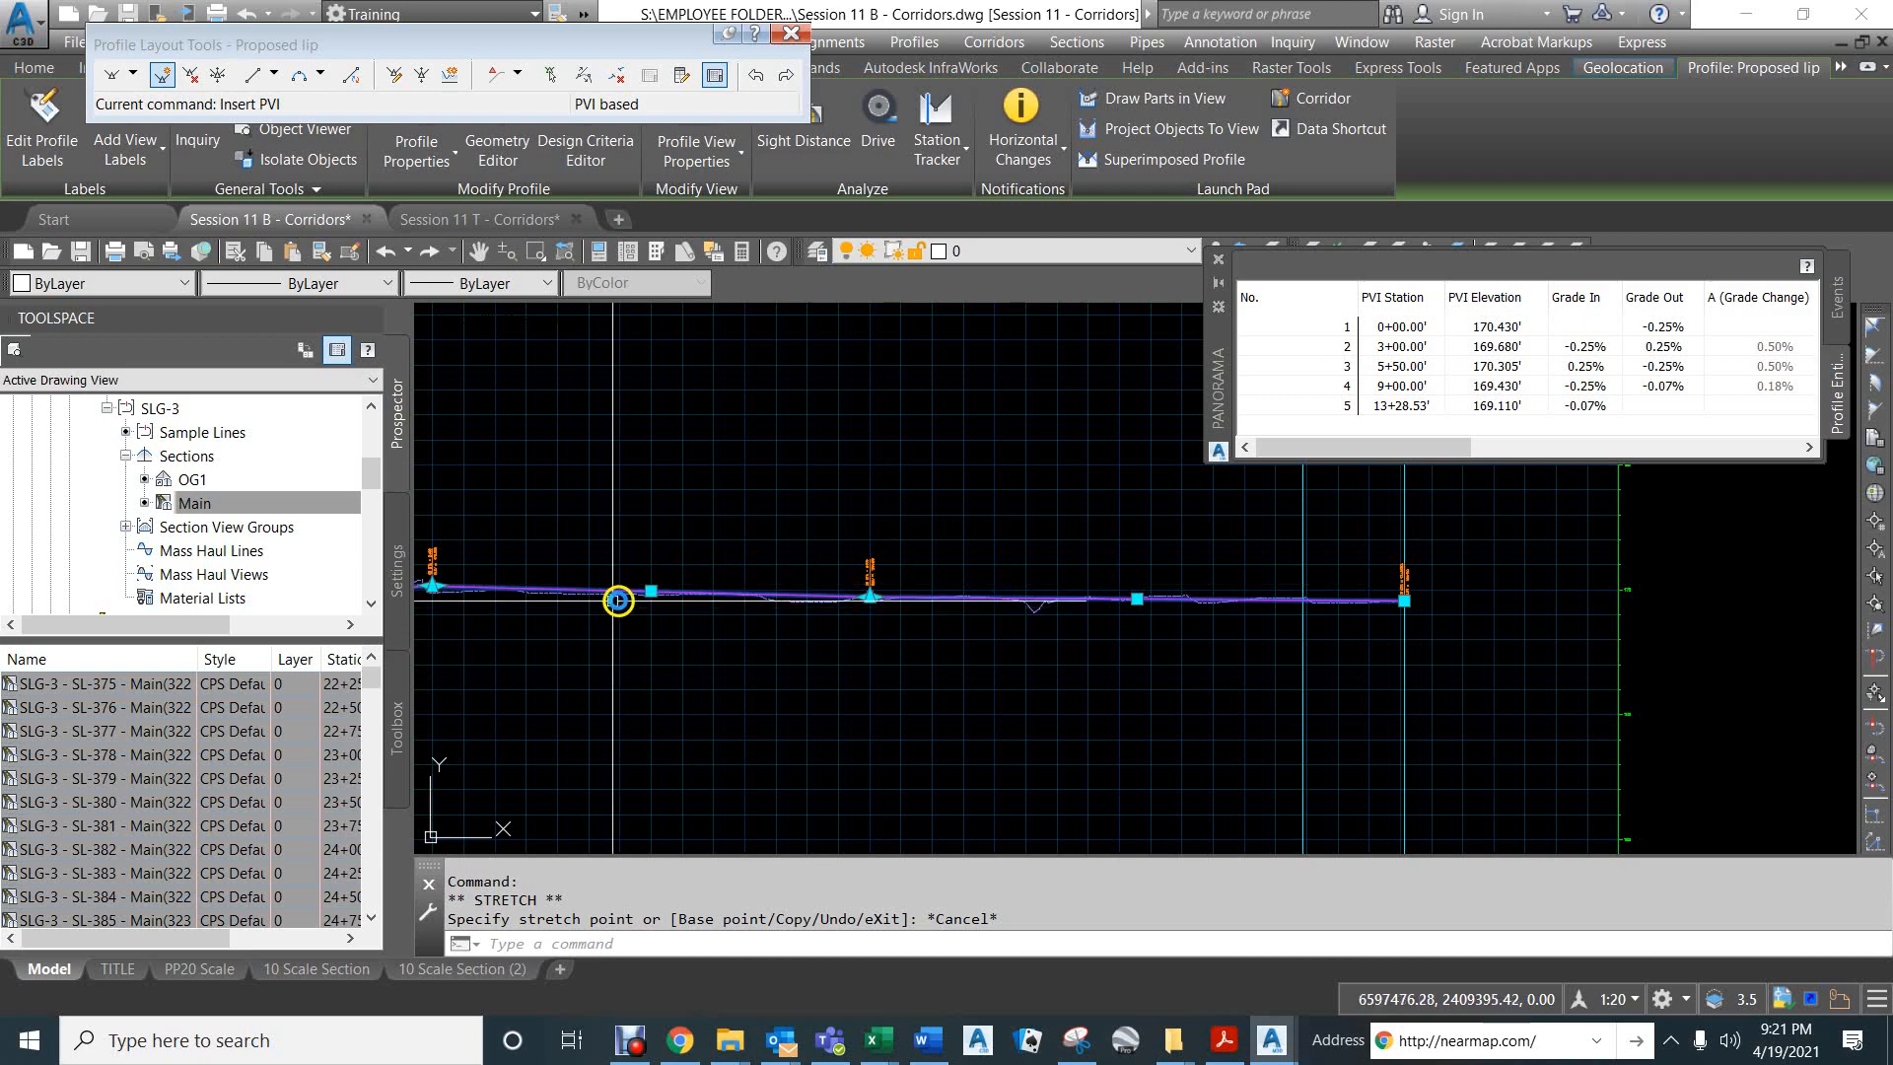
scroll(626, 601, up, 3)
scroll(1136, 623, down, 2)
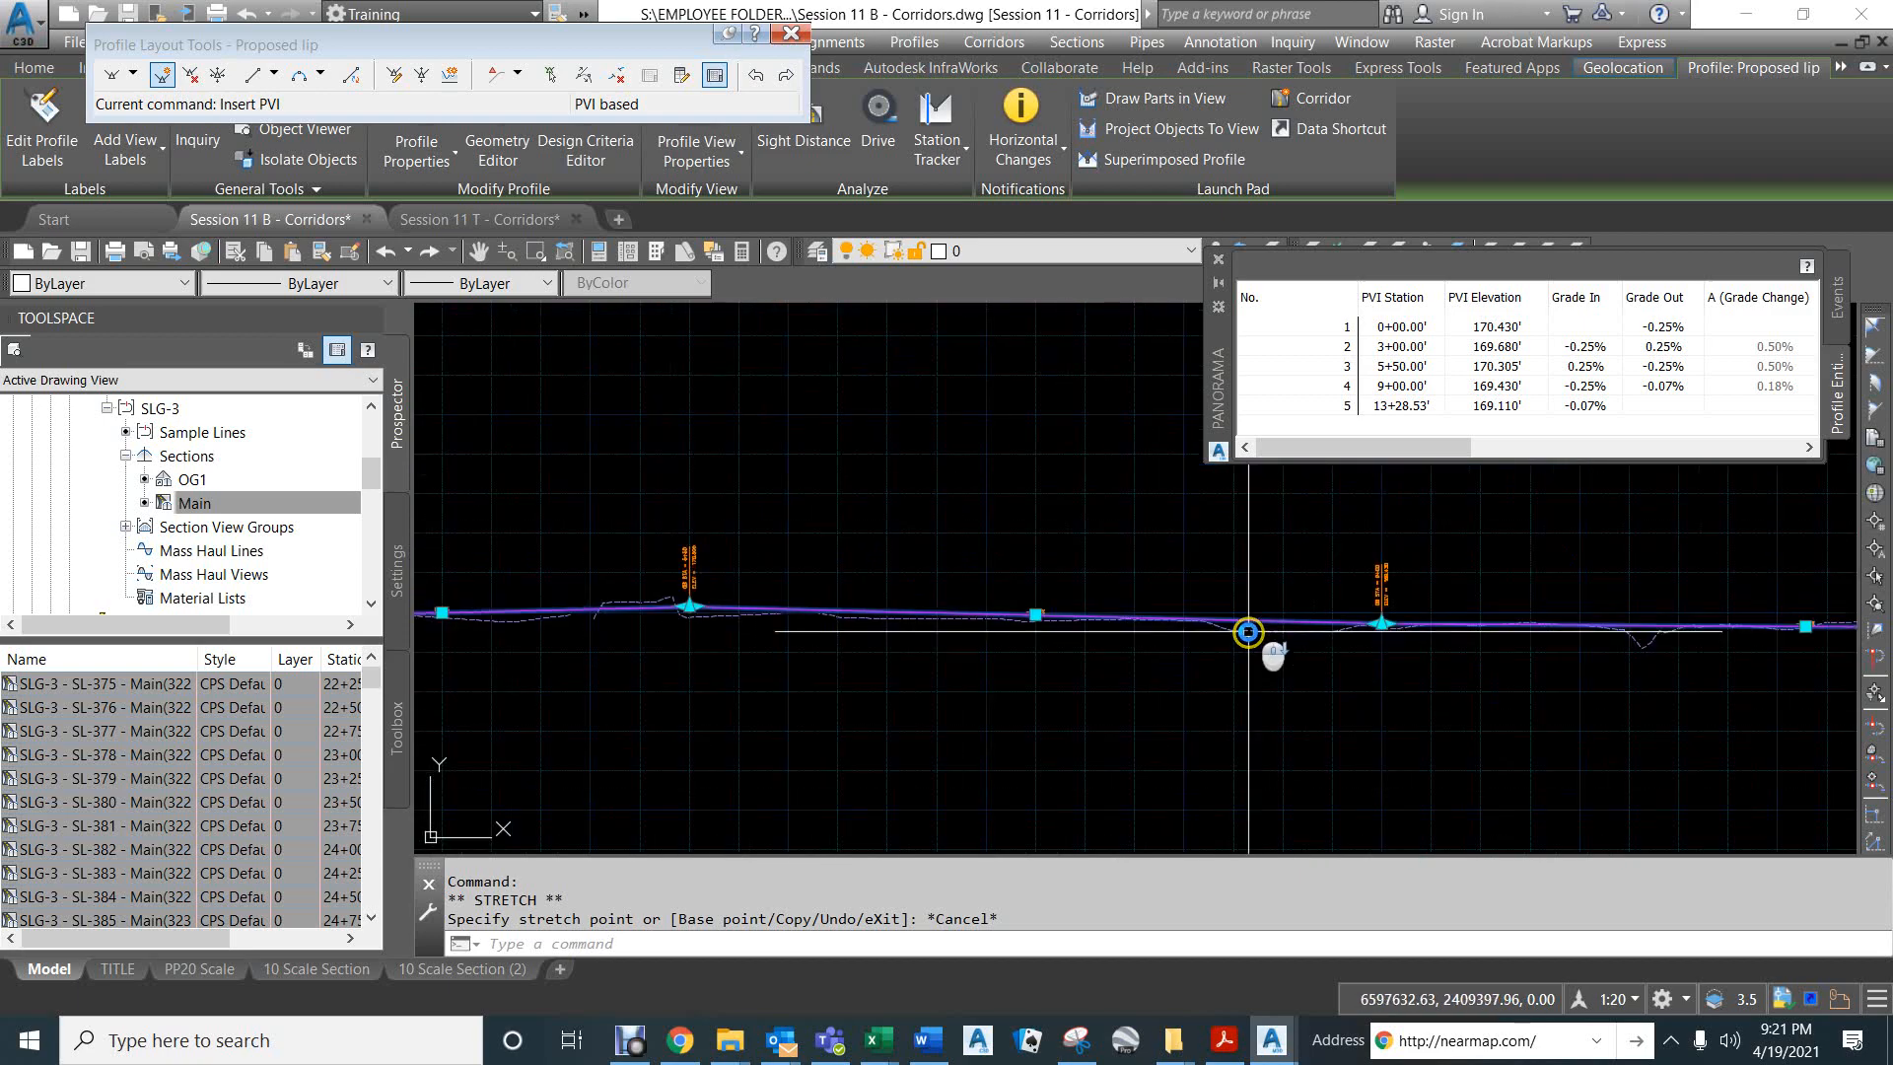
scroll(1259, 646, down, 1)
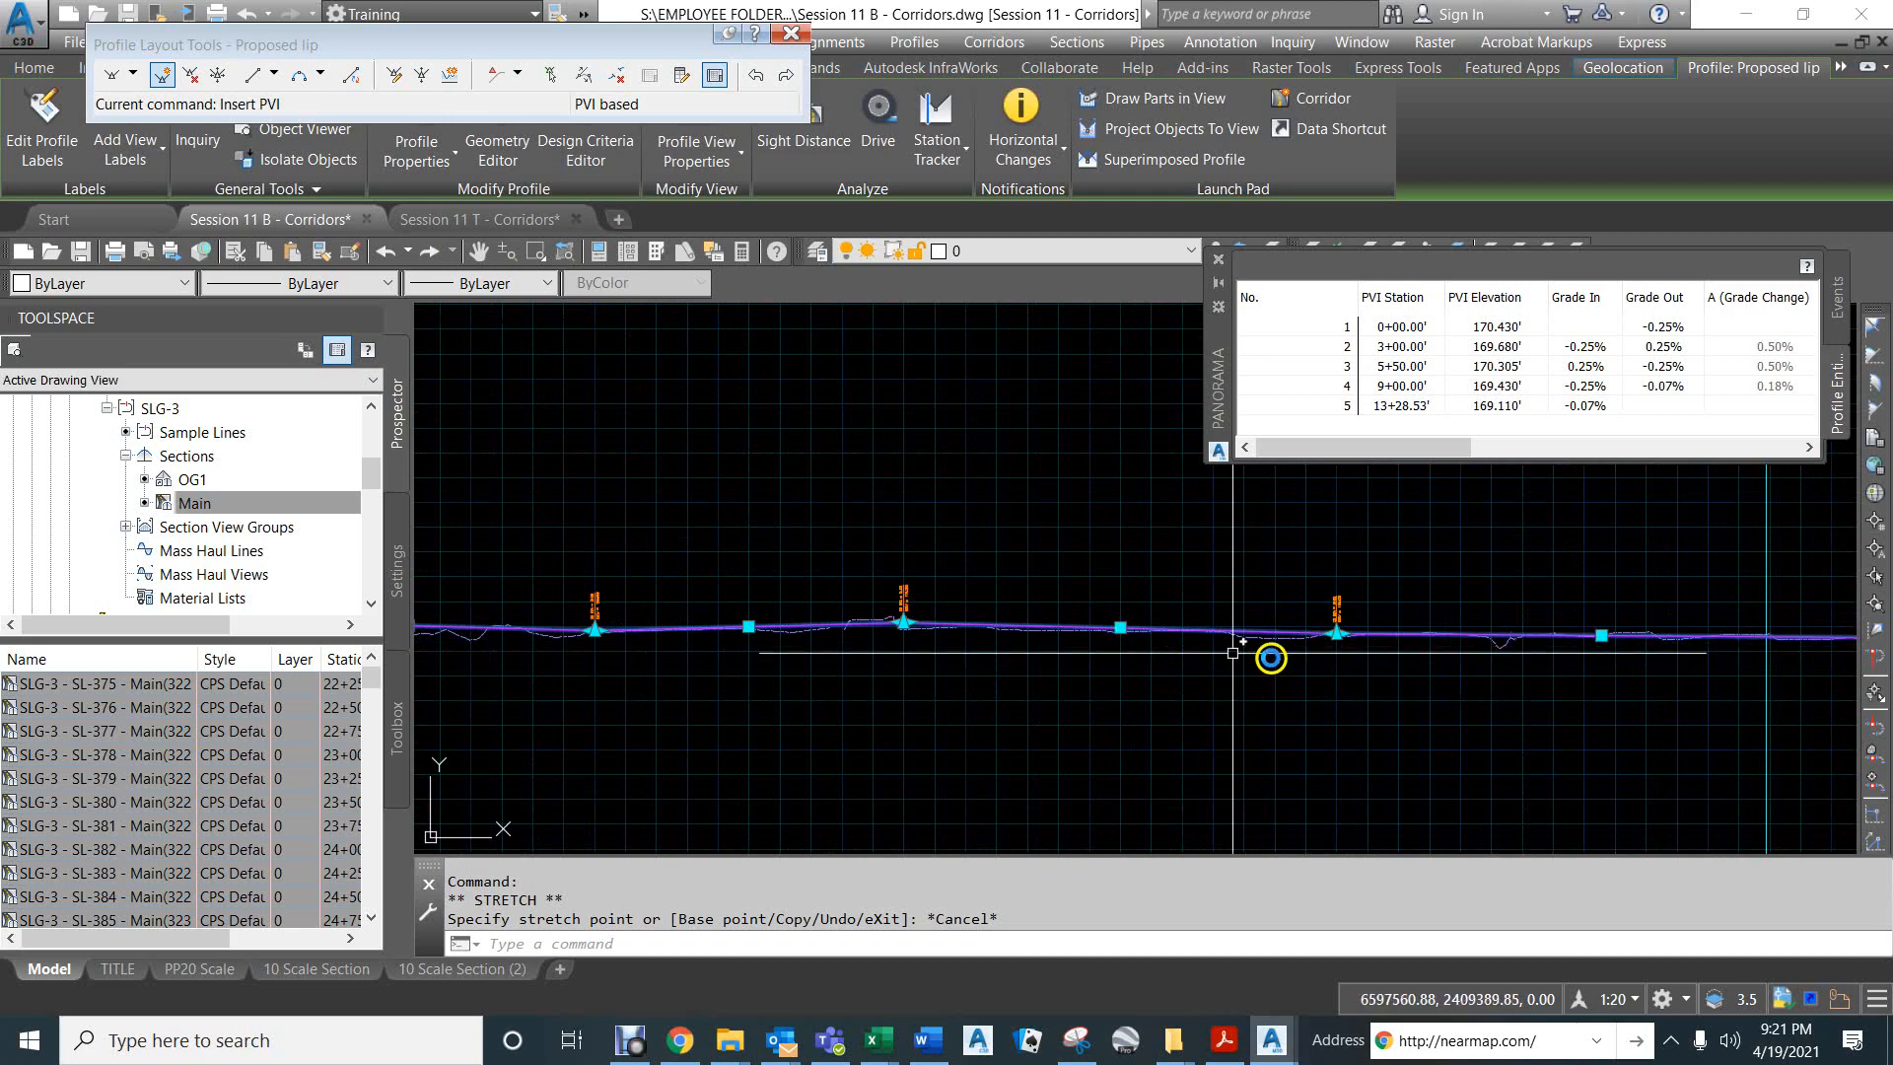
scroll(1404, 676, down, 2)
middle_drag(1408, 676, 1120, 636)
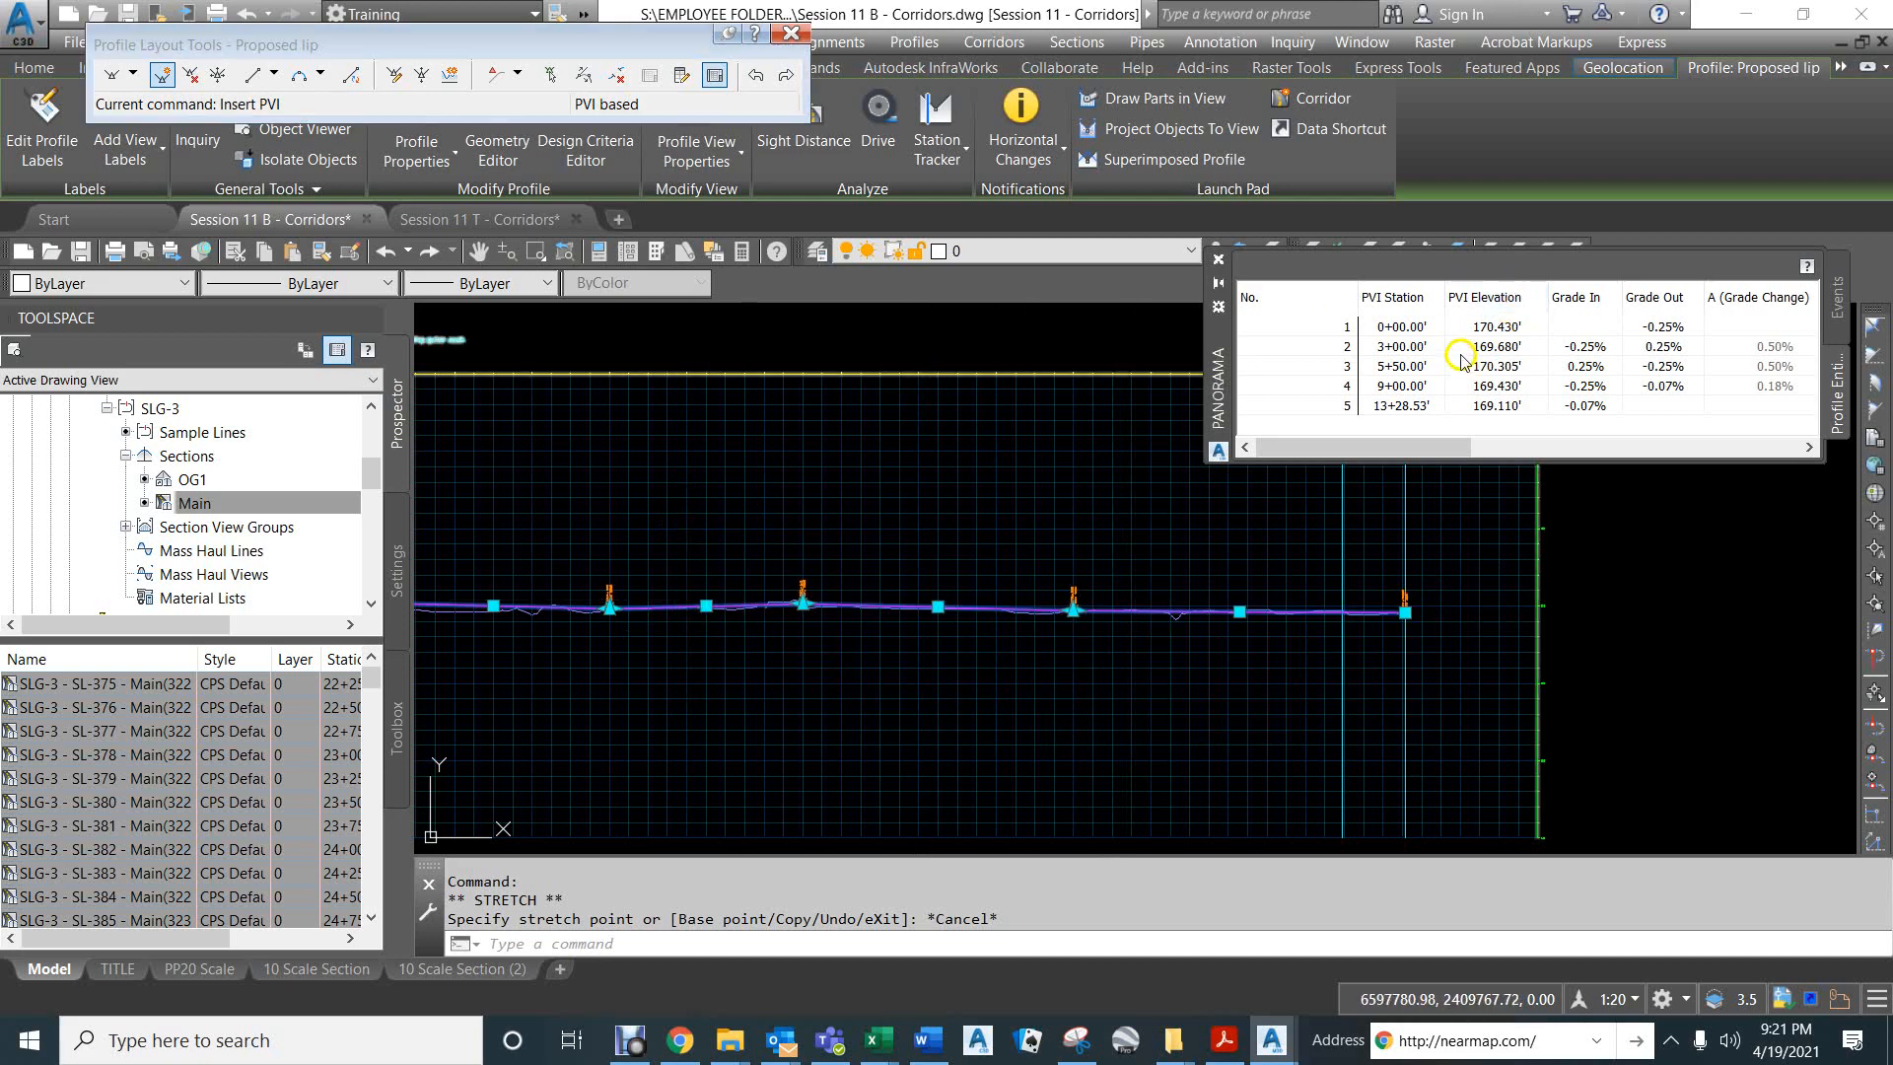
middle_drag(832, 499, 1037, 493)
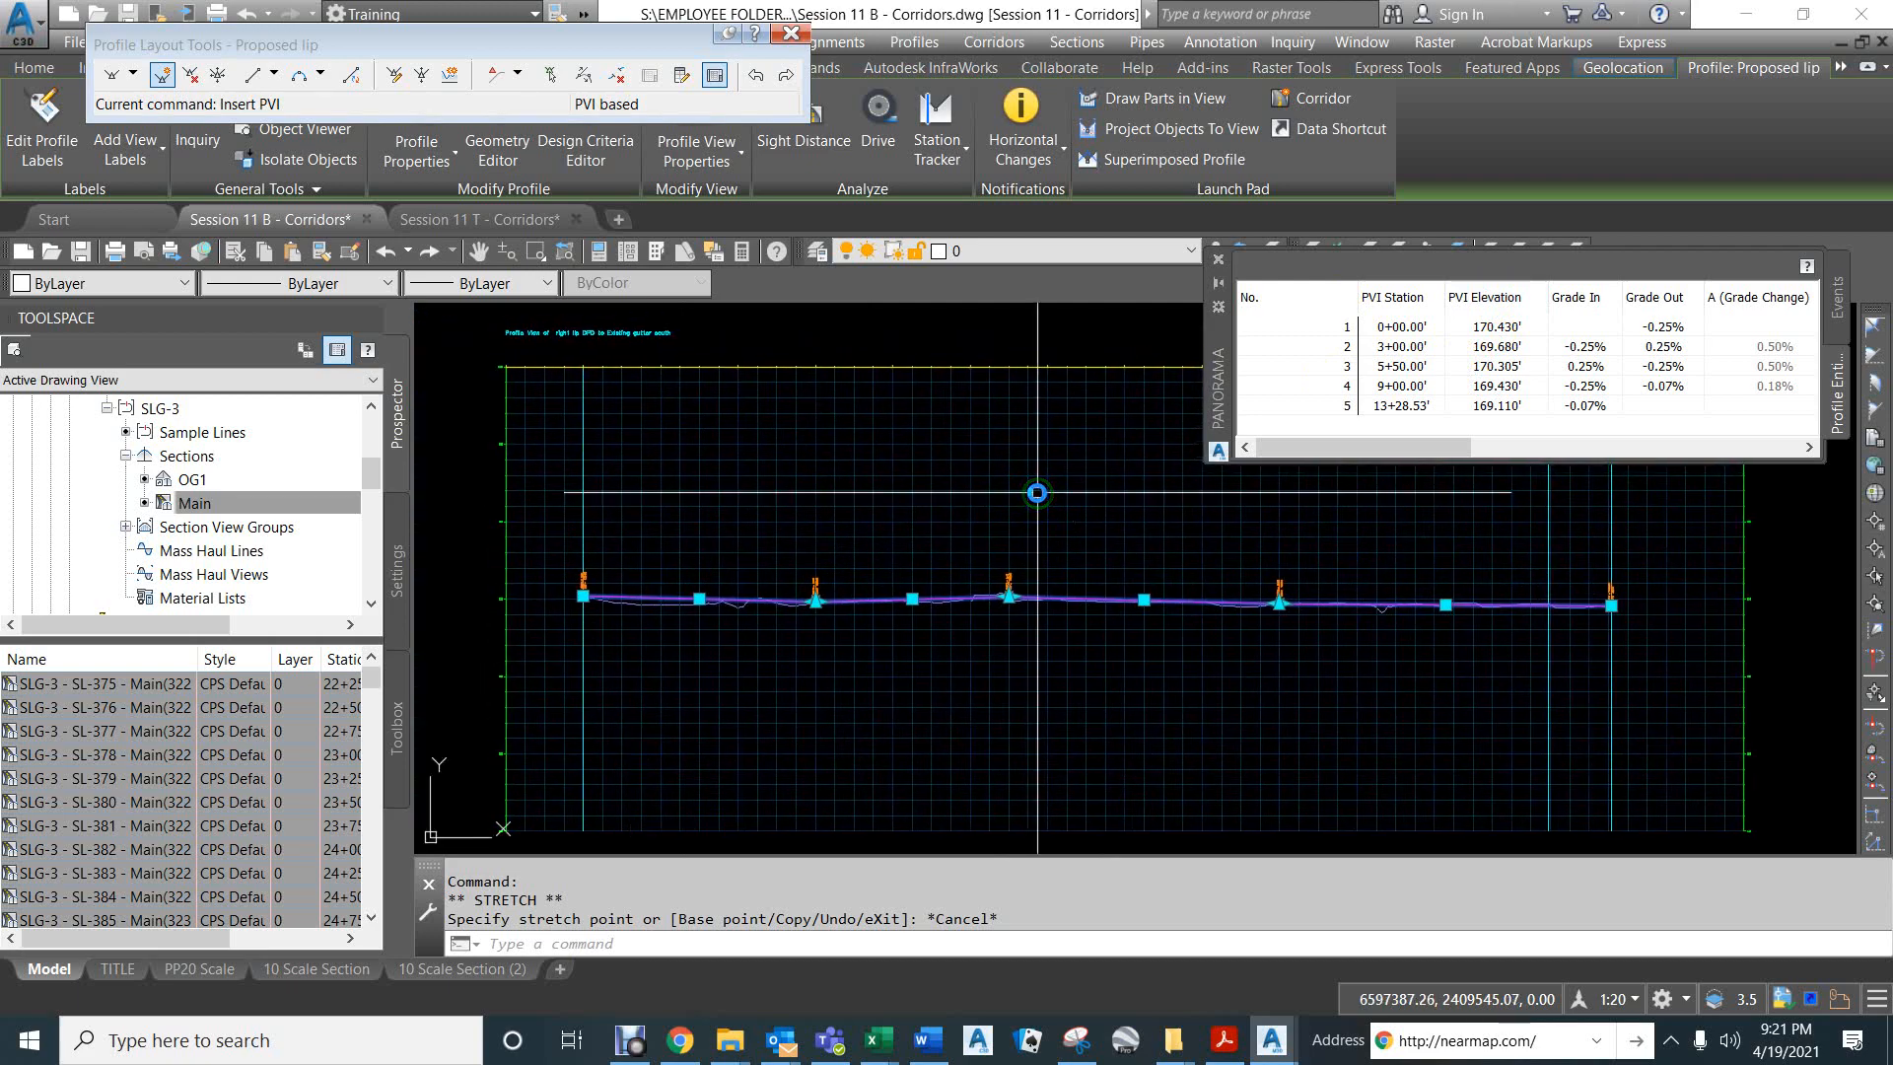